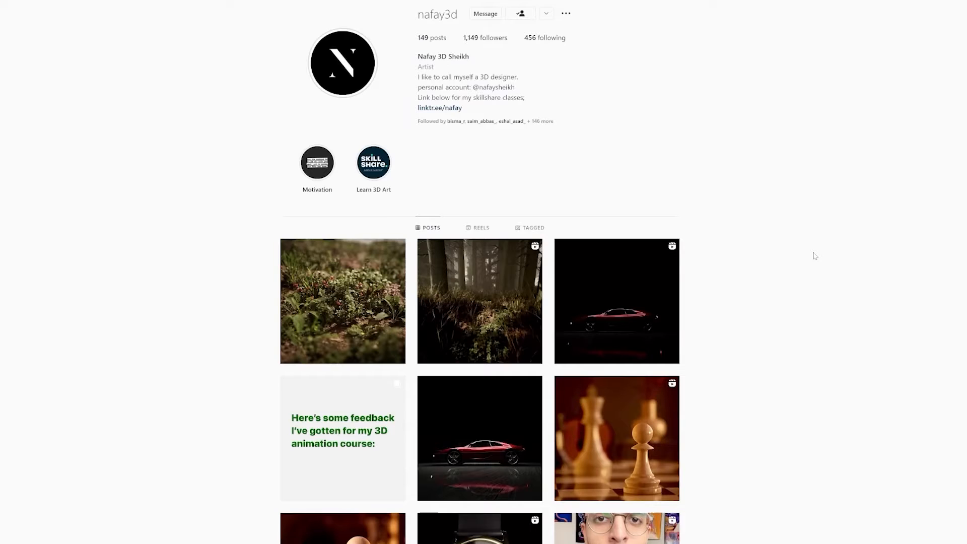
{"action": "scroll", "coordinate": [812, 255], "scroll_direction": "down", "scroll_amount": 13}
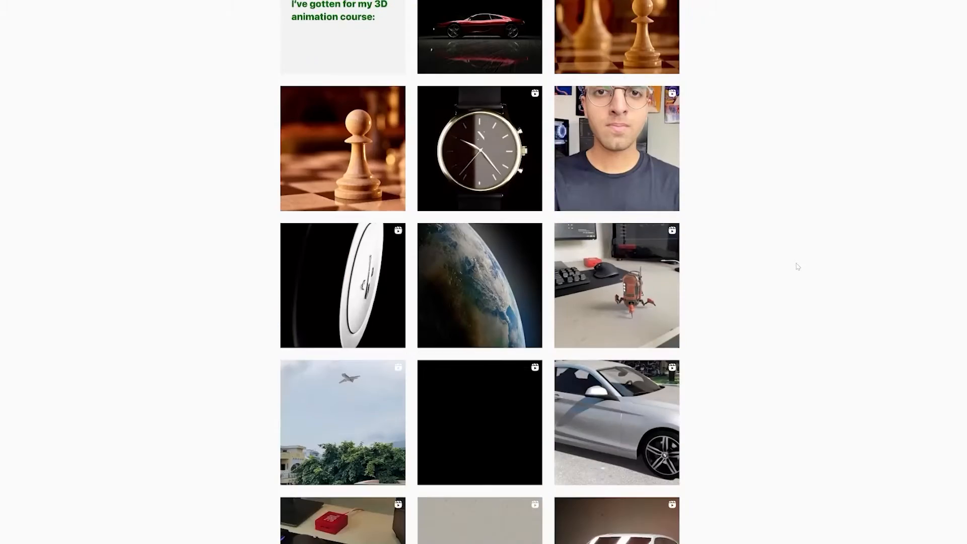
{"action": "scroll", "coordinate": [798, 267], "scroll_direction": "down", "scroll_amount": 5}
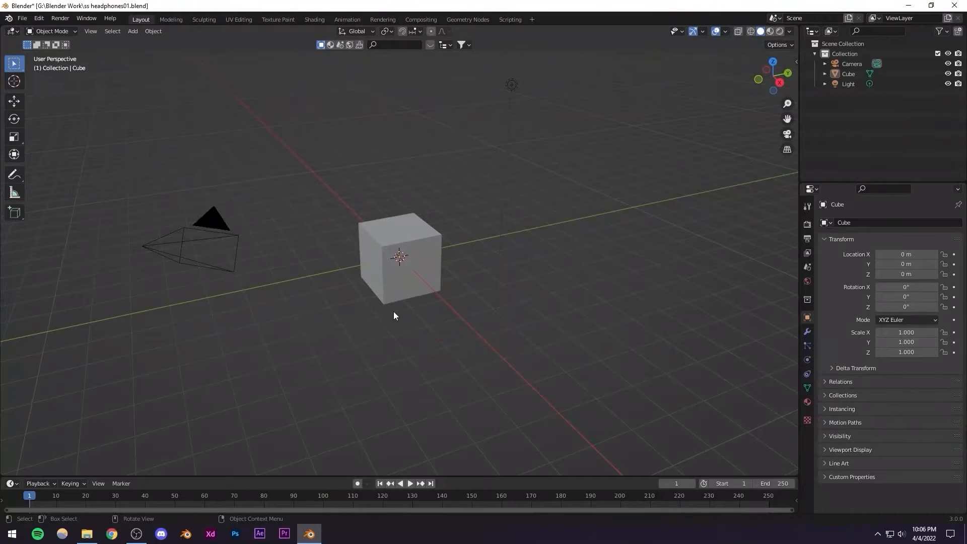
Delete the default camera, cube and light from the scene and save the file
{"action": "scroll", "coordinate": [394, 311], "scroll_direction": "down", "scroll_amount": 2}
{"action": "scroll", "coordinate": [393, 311], "scroll_direction": "up", "scroll_amount": 3}
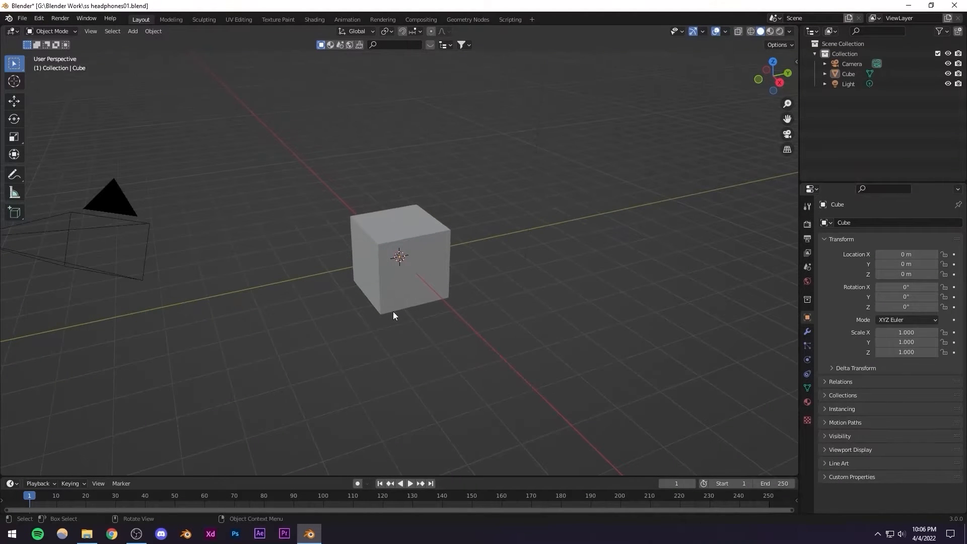
{"action": "scroll", "coordinate": [394, 313], "scroll_direction": "down", "scroll_amount": 2}
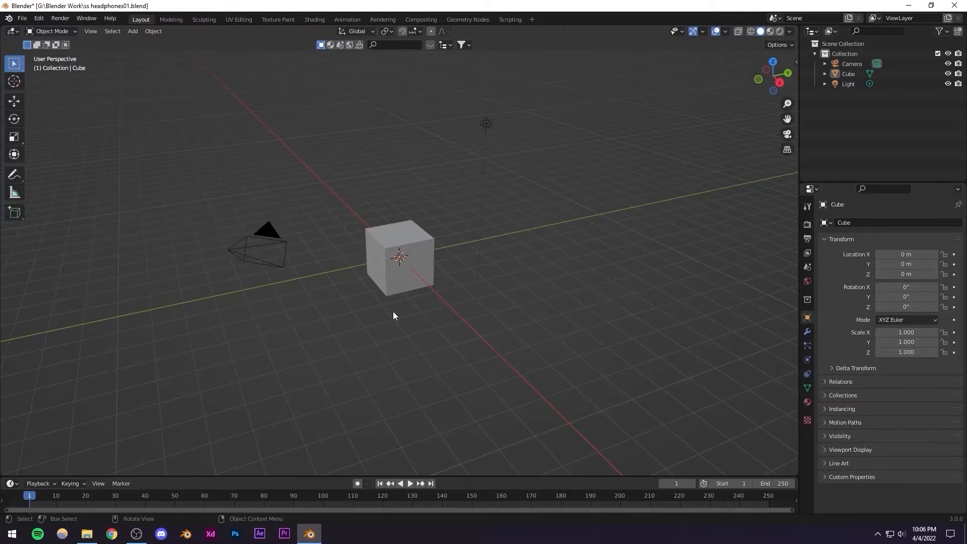
{"action": "scroll", "coordinate": [393, 311], "scroll_direction": "down", "scroll_amount": 2}
{"action": "scroll", "coordinate": [393, 311], "scroll_direction": "up", "scroll_amount": 2}
{"action": "scroll", "coordinate": [393, 310], "scroll_direction": "down", "scroll_amount": 2}
{"action": "left_click_drag", "start_coordinate": [196, 103], "coordinate": [651, 365]}
{"action": "key", "text": "Delete"}
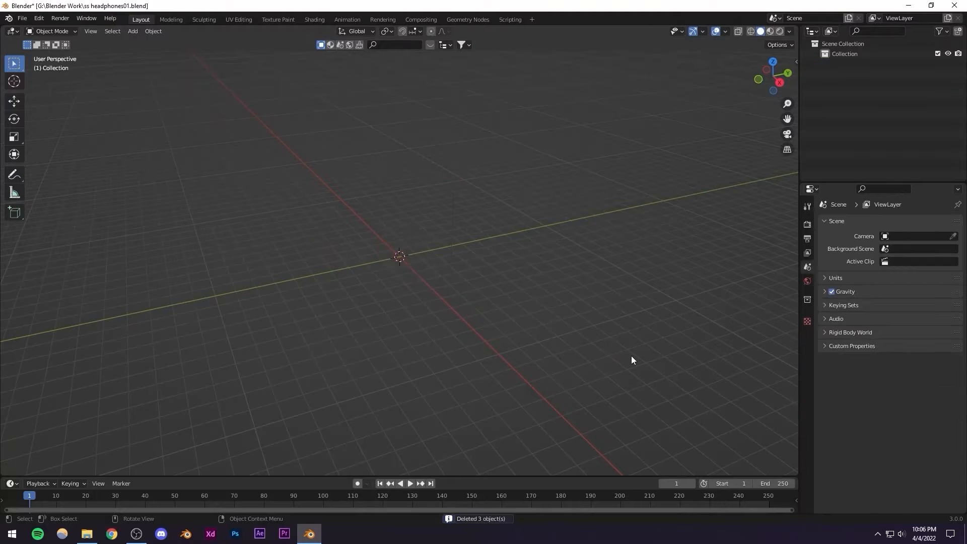
{"action": "key", "text": "ctrl+s"}
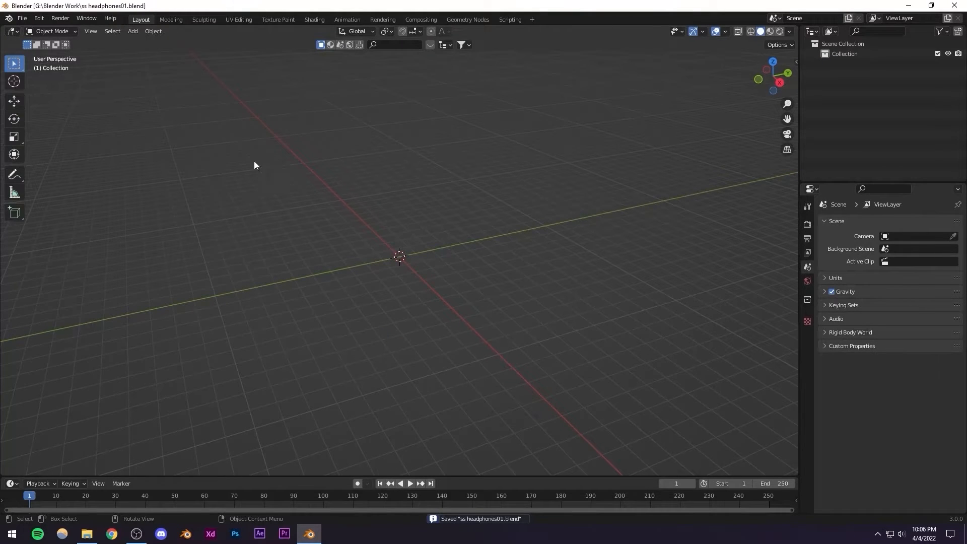
{"action": "scroll", "coordinate": [365, 259], "scroll_direction": "up", "scroll_amount": 2}
{"action": "key", "text": "Delete"}
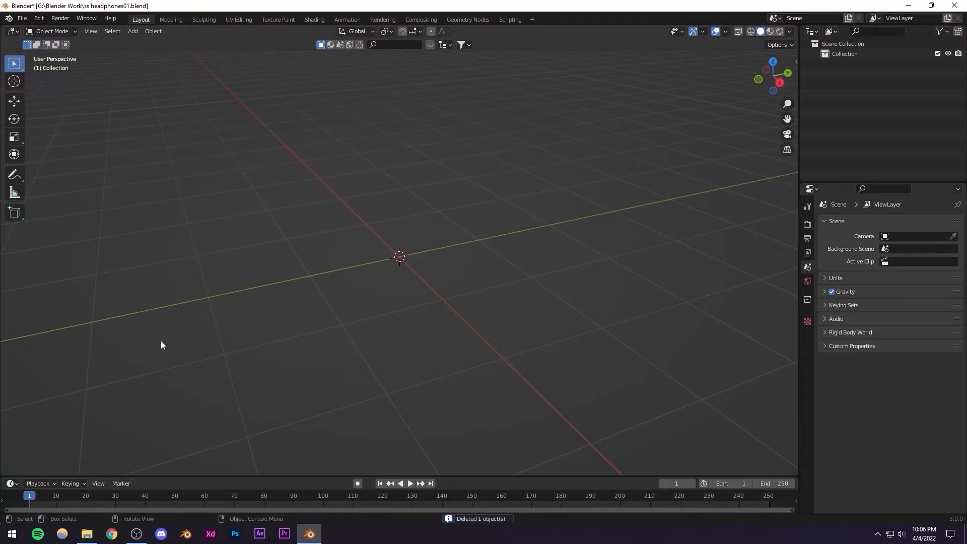
Examine the headphone reference images ref01.PNG and ref02.PNG in the Blender 21 - Headphones01 folder
{"action": "left_click", "coordinate": [87, 533]}
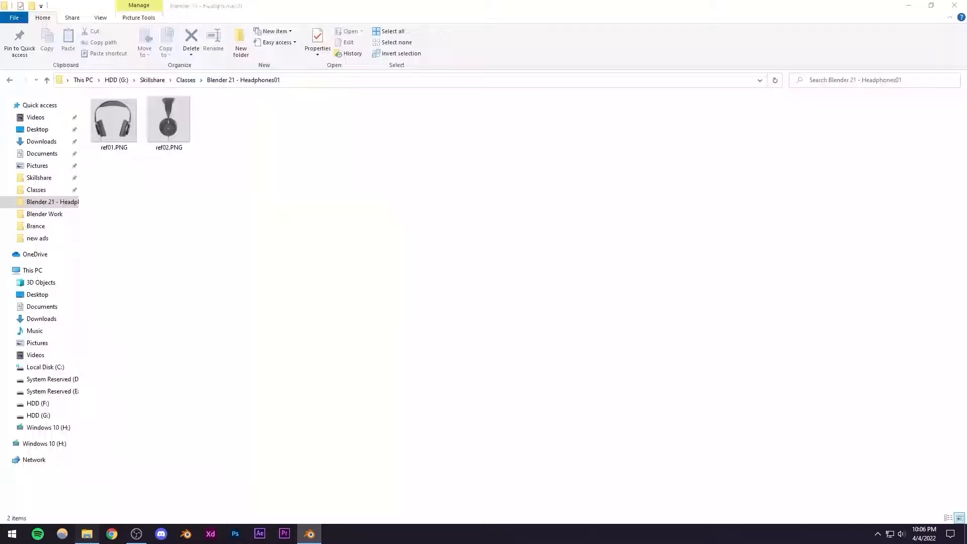
{"action": "double_click", "coordinate": [111, 132]}
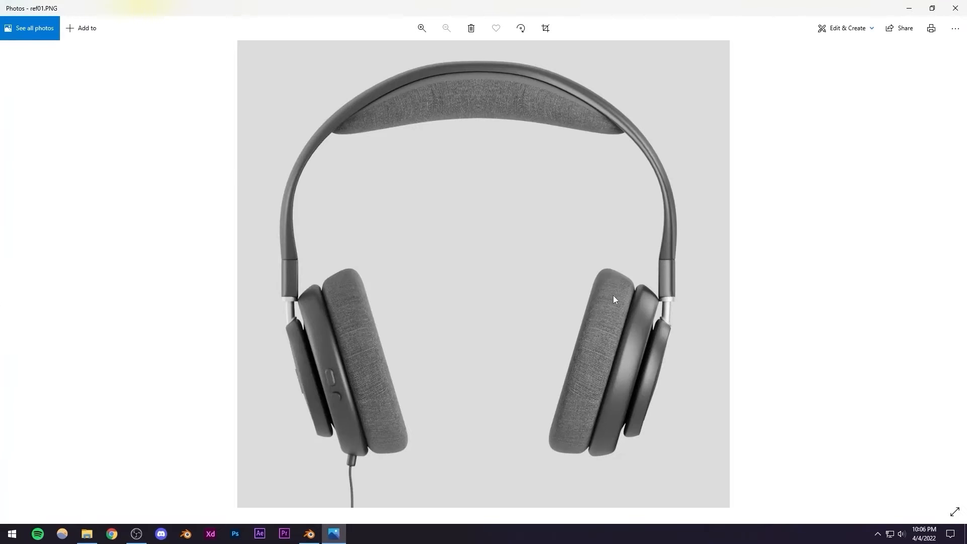
{"action": "left_click", "coordinate": [958, 275]}
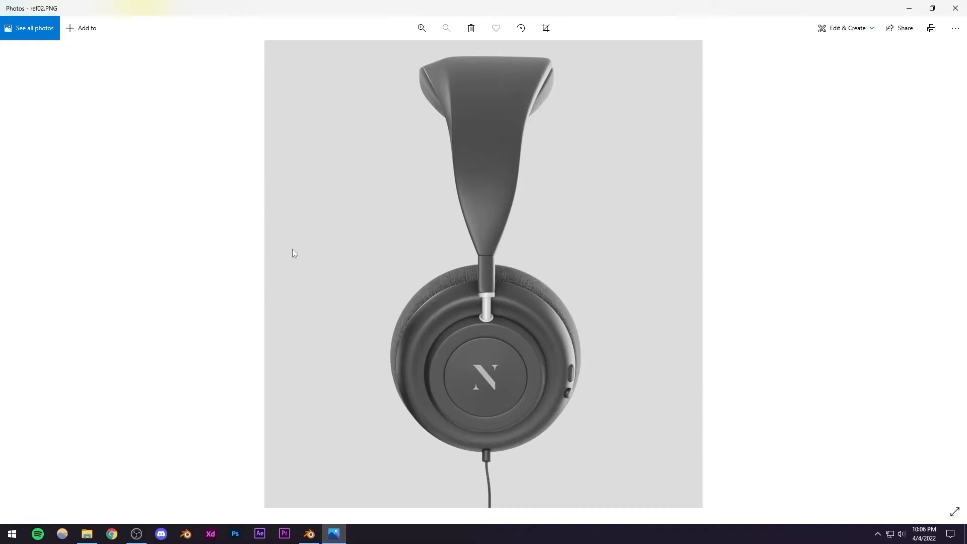
{"action": "left_click", "coordinate": [13, 272]}
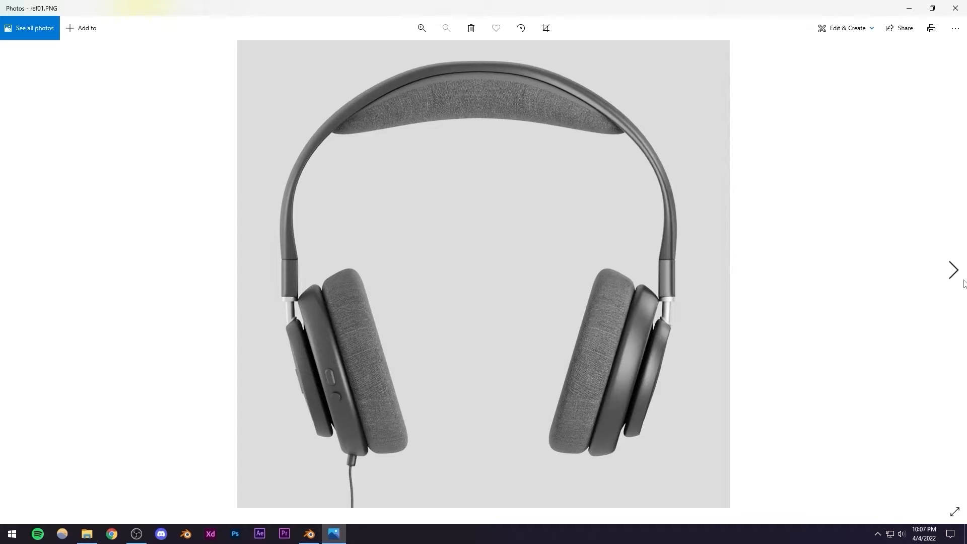
{"action": "left_click", "coordinate": [953, 270]}
{"action": "left_click", "coordinate": [956, 8]}
{"action": "right_click", "coordinate": [151, 206]}
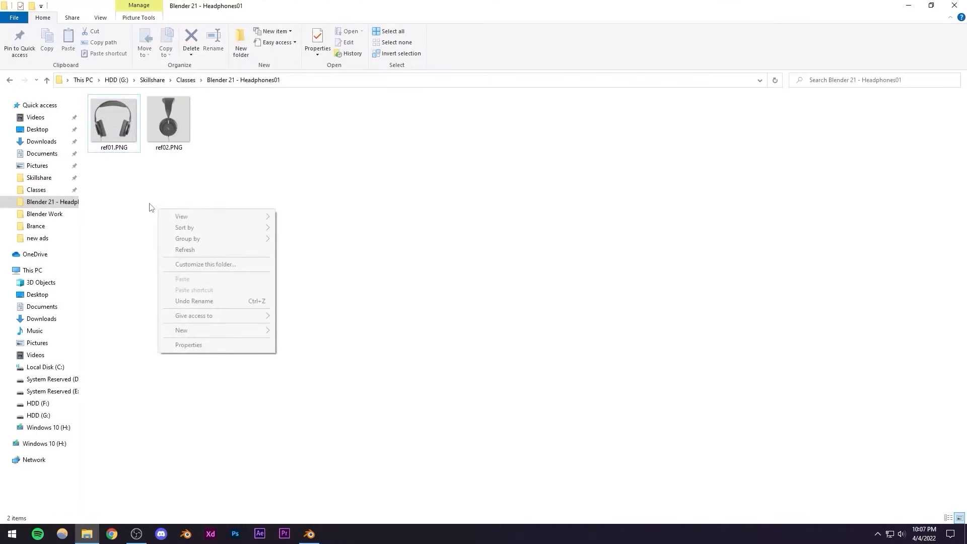
{"action": "left_click", "coordinate": [140, 181]}
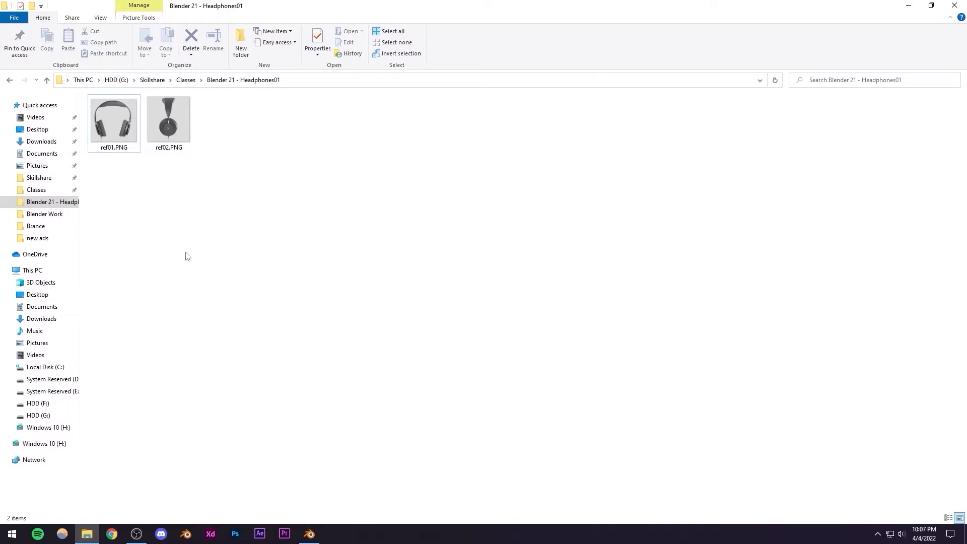
Bring ref01.PNG from the Headphones01 folder into the Blender scene as a reference image
{"action": "left_click", "coordinate": [110, 126]}
{"action": "left_click_drag", "start_coordinate": [111, 128], "coordinate": [398, 228]}
{"action": "scroll", "coordinate": [398, 276], "scroll_direction": "down", "scroll_amount": 4}
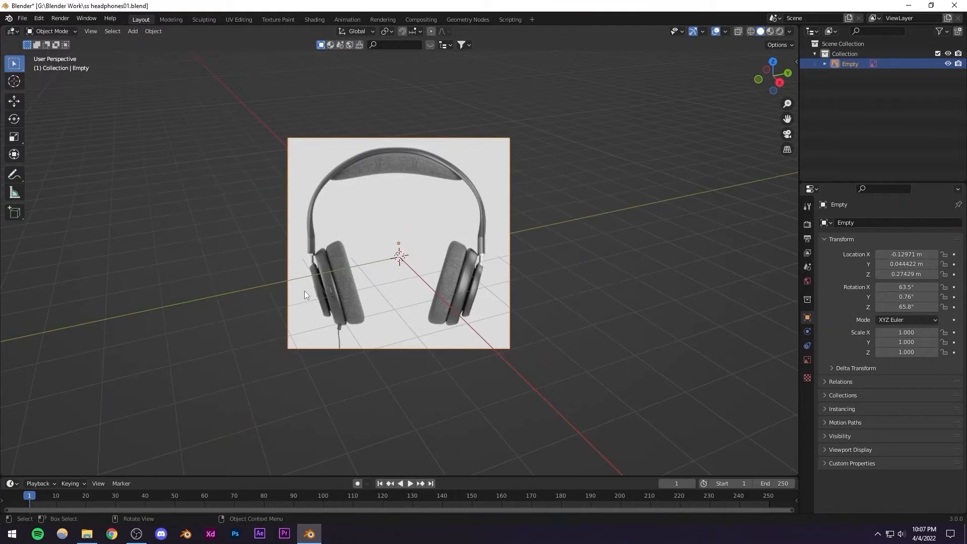
{"action": "middle_click_drag", "start_coordinate": [422, 285], "coordinate": [442, 219]}
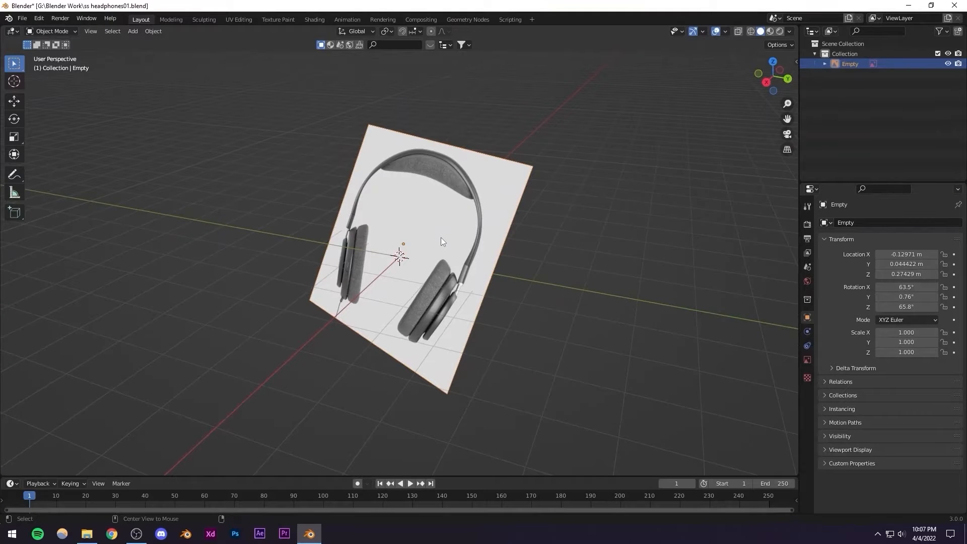
Clear the rotation and location of the ref01 reference image so it lies flat at the world origin
{"action": "key", "text": "alt+r"}
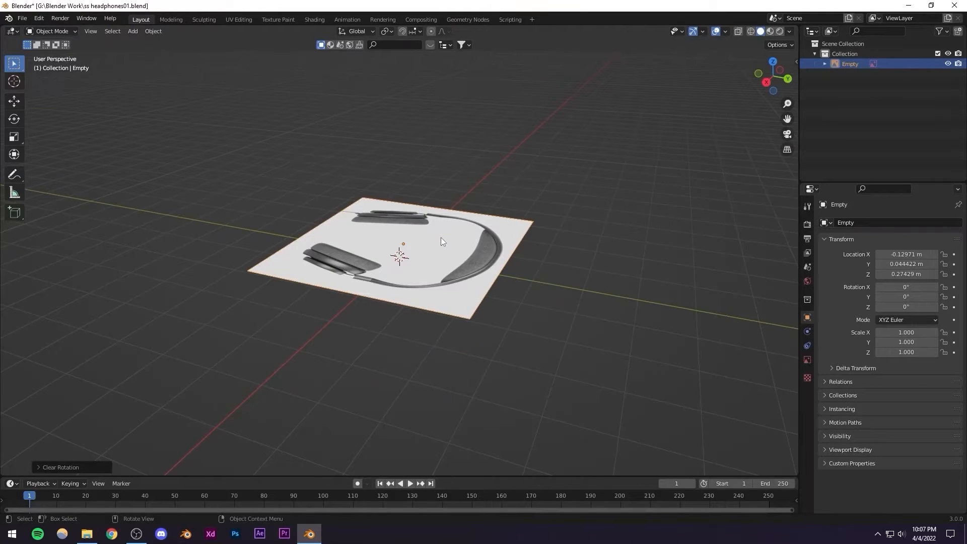
{"action": "key", "text": "alt+g"}
{"action": "middle_click_drag", "start_coordinate": [405, 271], "coordinate": [351, 233]}
{"action": "scroll", "coordinate": [453, 313], "scroll_direction": "up", "scroll_amount": 4}
{"action": "scroll", "coordinate": [443, 296], "scroll_direction": "down", "scroll_amount": 4}
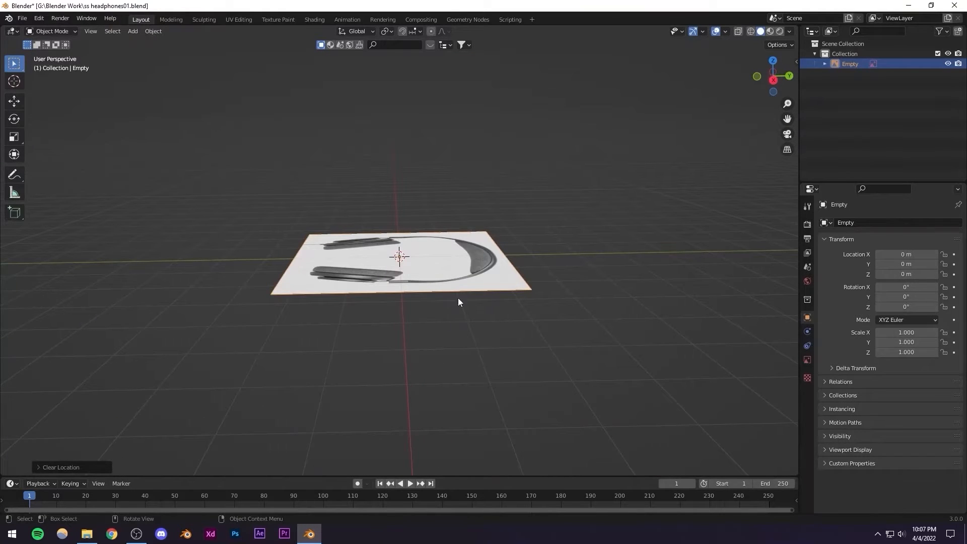
Rotate the ref01 reference image 90 degrees about the X axis to stand it upright
{"action": "key", "text": "r"}
{"action": "key", "text": "x"}
{"action": "key", "text": "9"}
{"action": "key", "text": "0"}
{"action": "key", "text": "Return"}
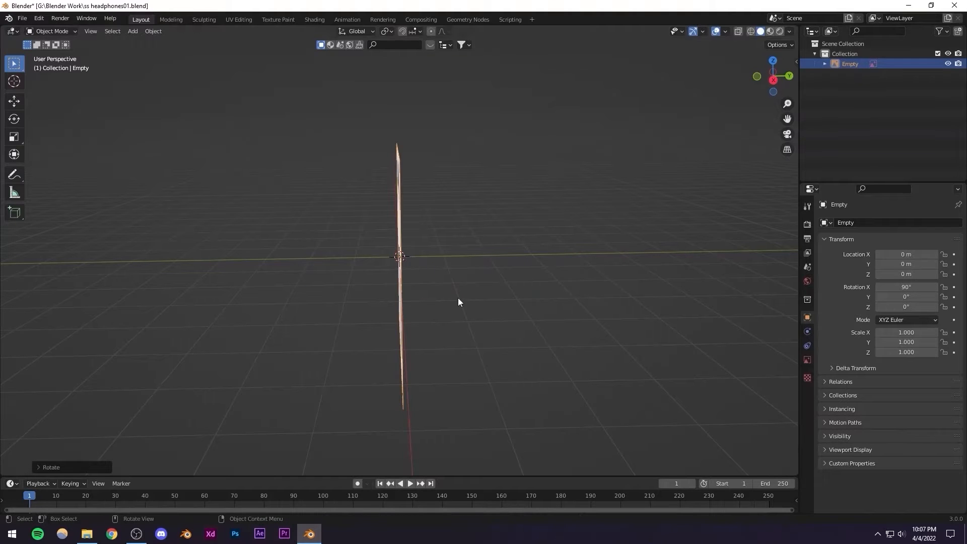
Try rotating the upright ref01 image 90 degrees about the Z axis, and undo that rotation
{"action": "middle_click_drag", "start_coordinate": [349, 259], "coordinate": [385, 290]}
{"action": "key", "text": "r"}
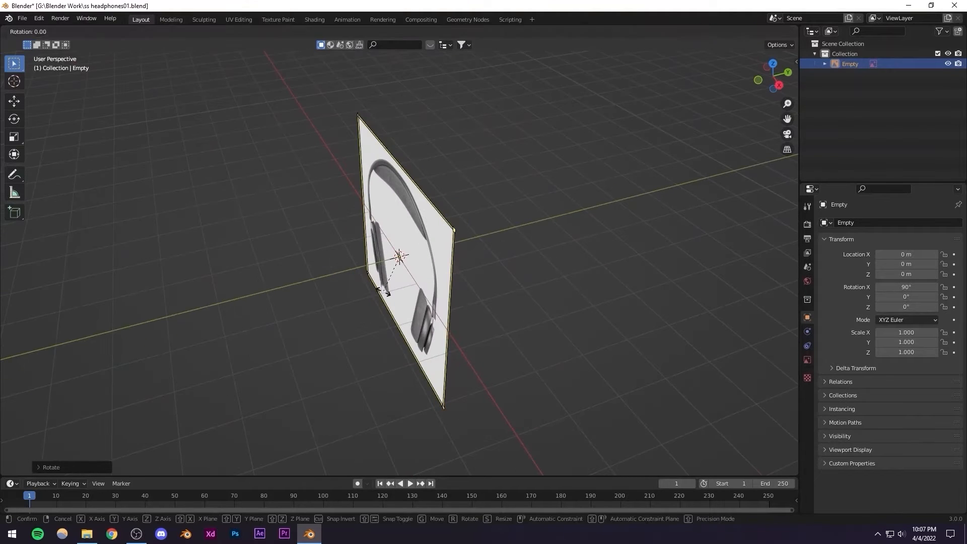
{"action": "key", "text": "z"}
{"action": "key", "text": "9"}
{"action": "key", "text": "0"}
{"action": "key", "text": "Return"}
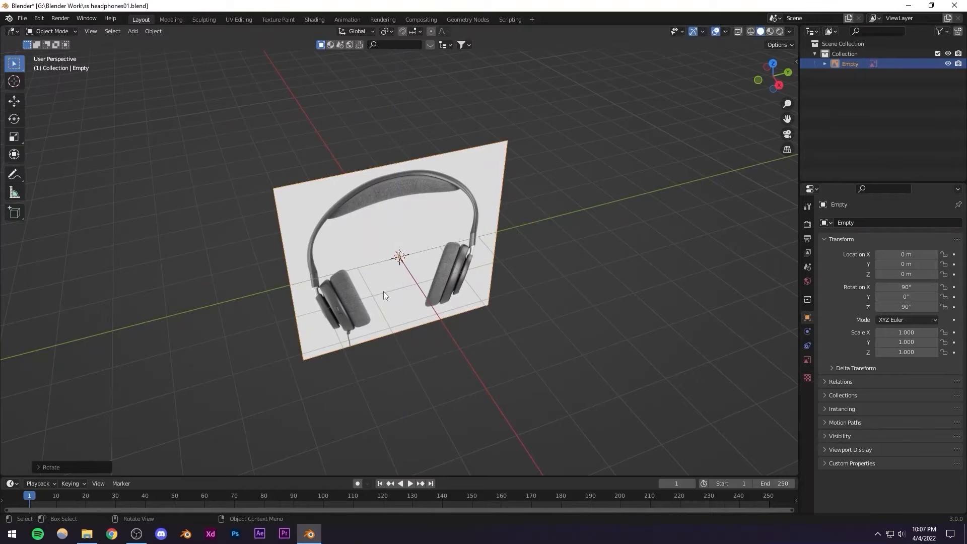
{"action": "middle_click_drag", "start_coordinate": [374, 286], "coordinate": [438, 300], "text": "alt"}
{"action": "key", "text": "ctrl+z"}
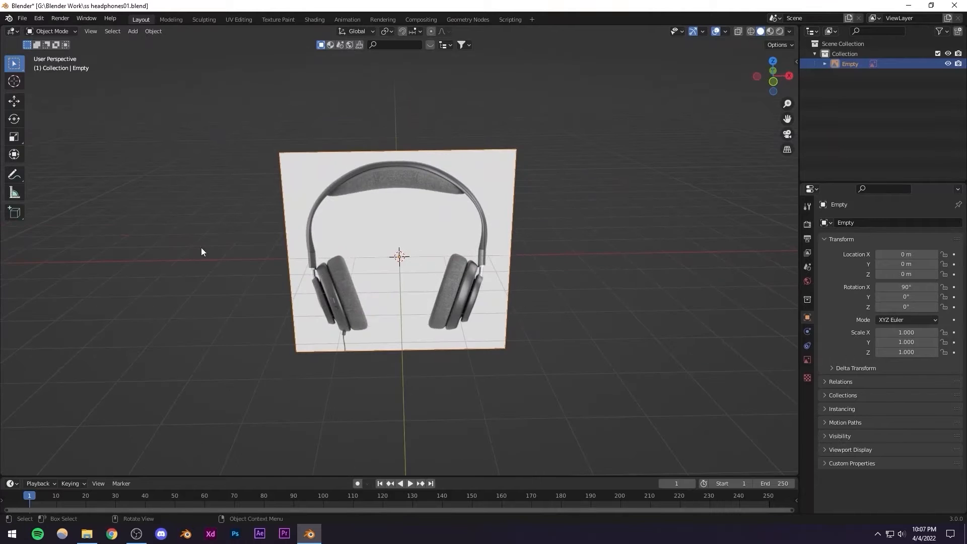
From the front orthographic view, bring ref02.PNG from the folder into the scene beside the first reference image
{"action": "mouse_move", "coordinate": [347, 271]}
{"action": "middle_mouse_down", "text": "alt"}
{"action": "mouse_move", "coordinate": [415, 262]}
{"action": "mouse_move", "coordinate": [351, 277]}
{"action": "middle_mouse_up", "text": "alt"}
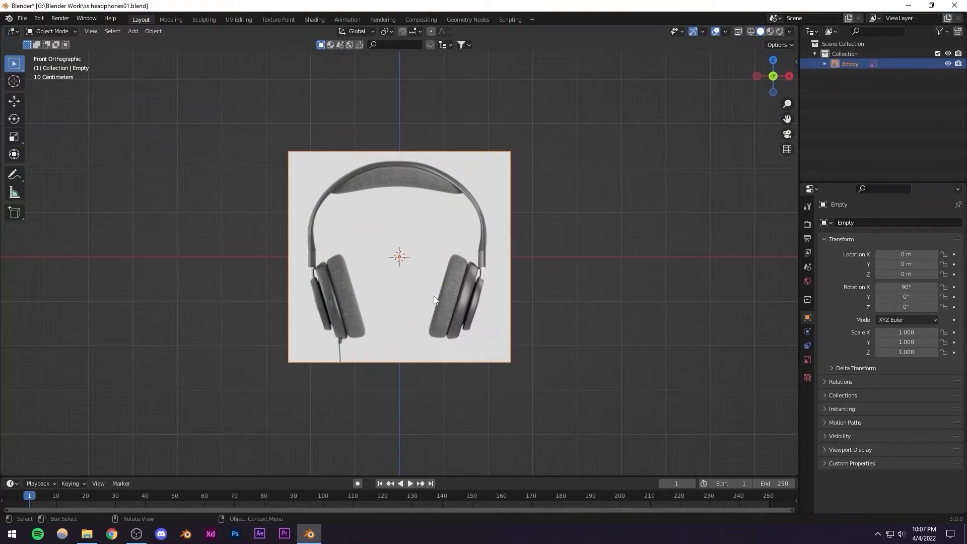
{"action": "middle_click_drag", "start_coordinate": [434, 291], "coordinate": [375, 312], "text": "shift"}
{"action": "scroll", "coordinate": [407, 289], "scroll_direction": "up", "scroll_amount": 3}
{"action": "left_click", "coordinate": [87, 534]}
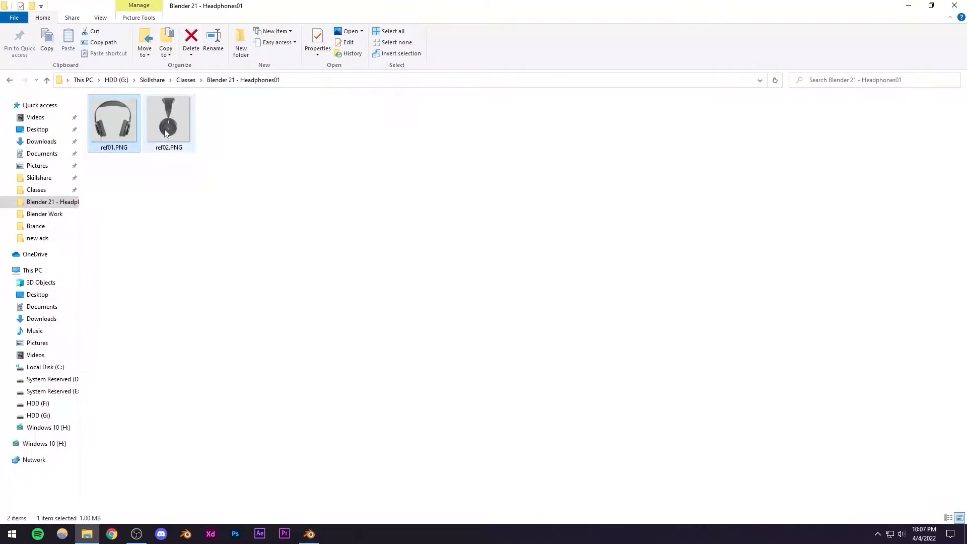
{"action": "left_click_drag", "start_coordinate": [176, 124], "coordinate": [587, 210]}
Clear the location and rotation of the ref02 reference image so it lies flat at the world origin
{"action": "middle_click_drag", "start_coordinate": [587, 209], "coordinate": [538, 265]}
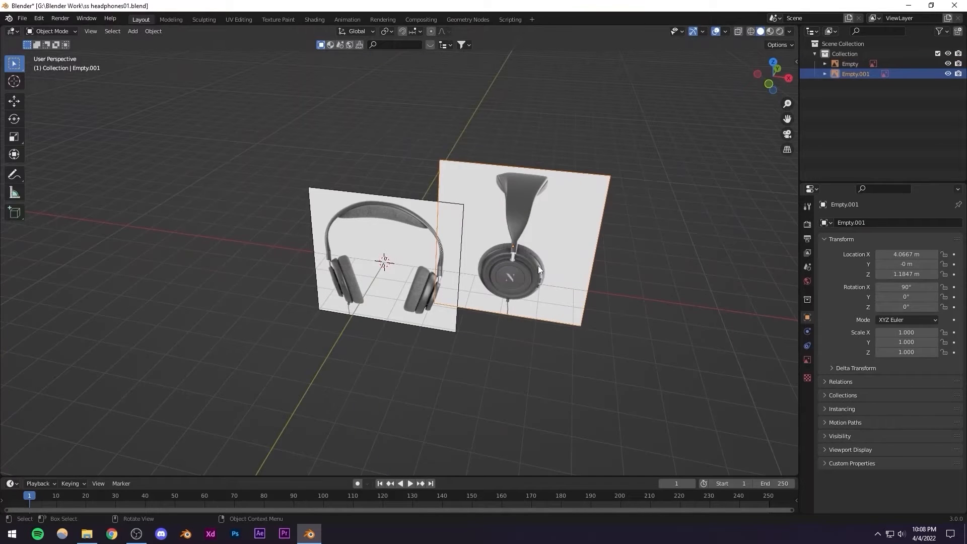
{"action": "key", "text": "alt+g"}
{"action": "key", "text": "alt+r"}
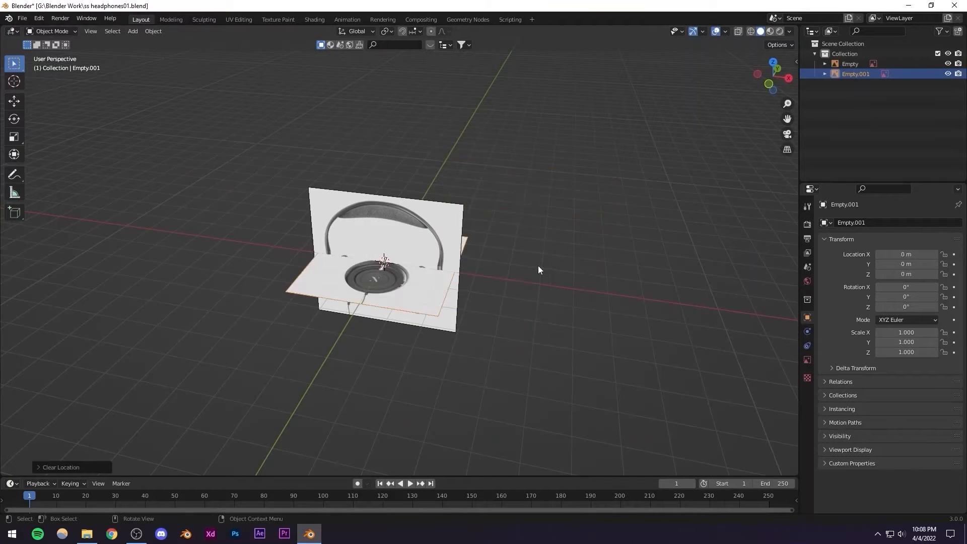
Rotate the ref02 reference image 90 degrees about the X axis and 90 degrees about the Z axis
{"action": "middle_click_drag", "start_coordinate": [538, 265], "coordinate": [497, 320]}
{"action": "type", "text": "rx"}
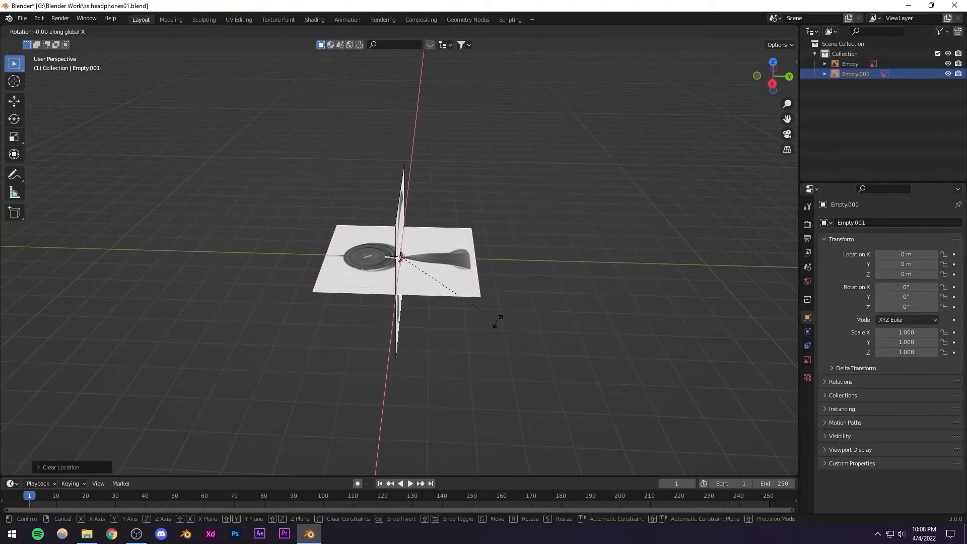
{"action": "type", "text": "90"}
{"action": "key", "text": "Return"}
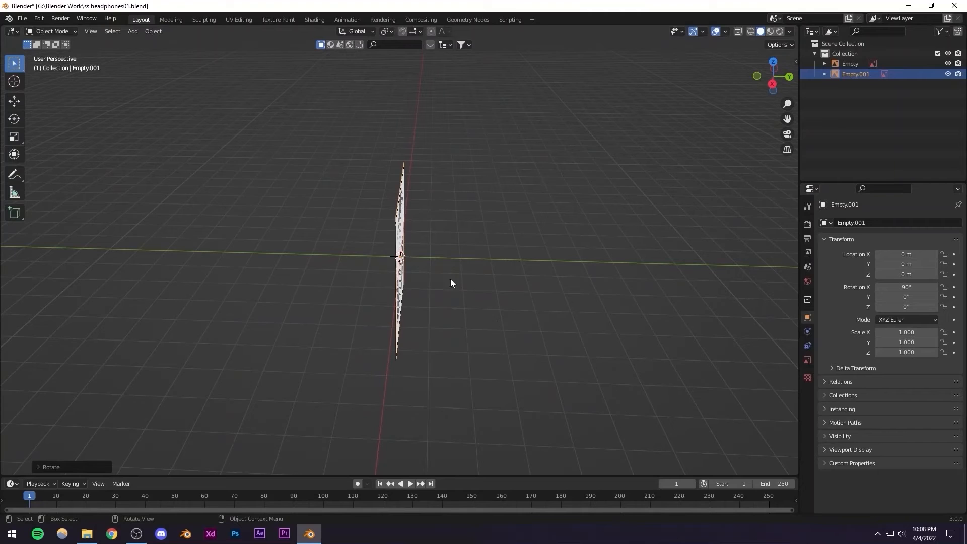
{"action": "middle_click_drag", "start_coordinate": [450, 279], "coordinate": [477, 288]}
{"action": "type", "text": "r"}
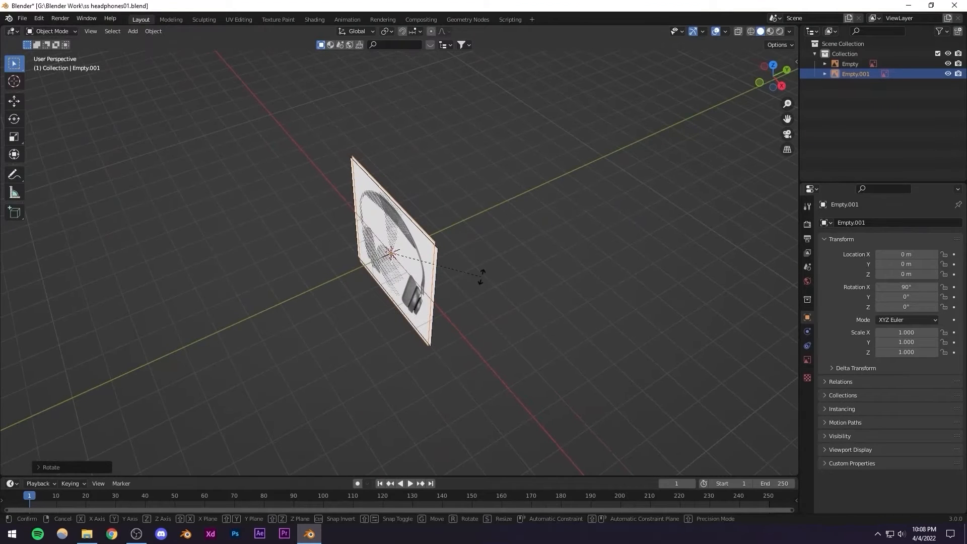
{"action": "type", "text": "z90"}
{"action": "key", "text": "Return"}
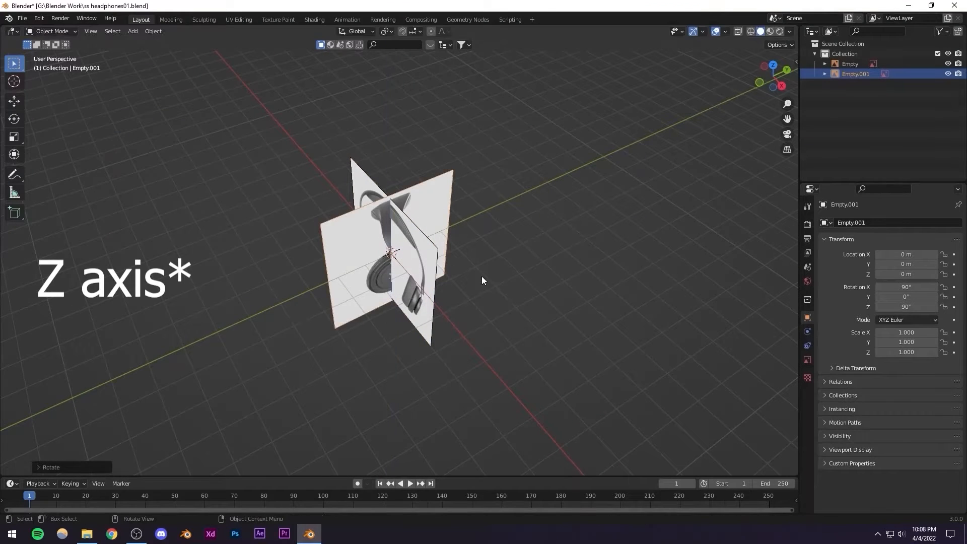
Examine how both reference images line up in the front and right orthographic views
{"action": "middle_click_drag", "start_coordinate": [428, 262], "coordinate": [542, 264]}
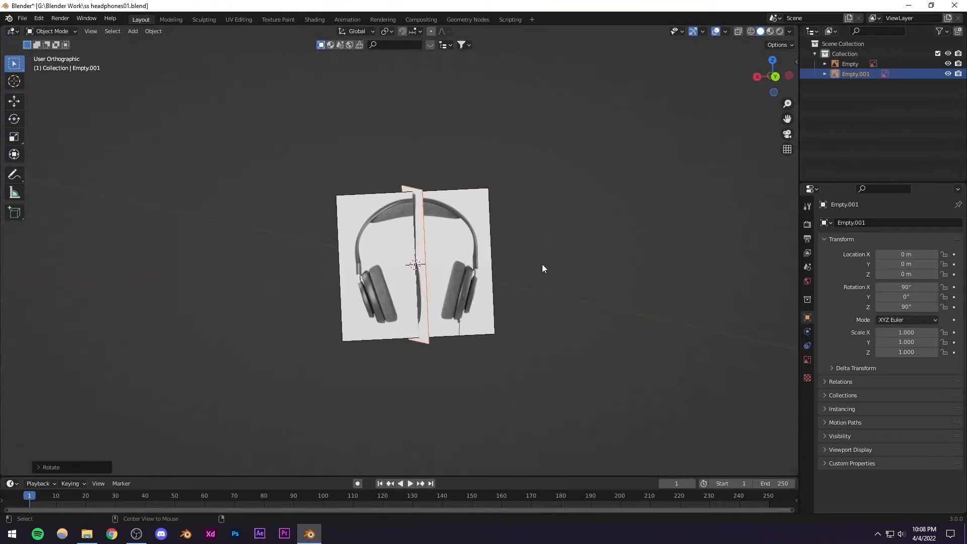
{"action": "key", "text": "KP_1"}
{"action": "scroll", "coordinate": [403, 274], "scroll_direction": "up", "scroll_amount": 6}
{"action": "scroll", "coordinate": [403, 273], "scroll_direction": "down", "scroll_amount": 3}
{"action": "middle_click_drag", "start_coordinate": [439, 281], "coordinate": [488, 295], "text": "alt"}
{"action": "scroll", "coordinate": [382, 290], "scroll_direction": "up", "scroll_amount": 2}
{"action": "scroll", "coordinate": [488, 295], "scroll_direction": "down", "scroll_amount": 4}
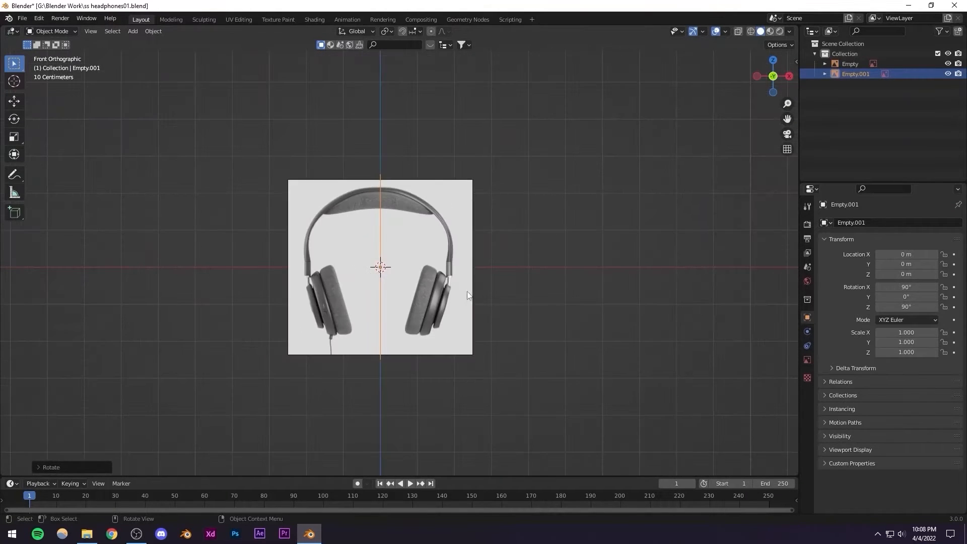
{"action": "middle_click_drag", "start_coordinate": [376, 298], "coordinate": [408, 252], "text": "alt"}
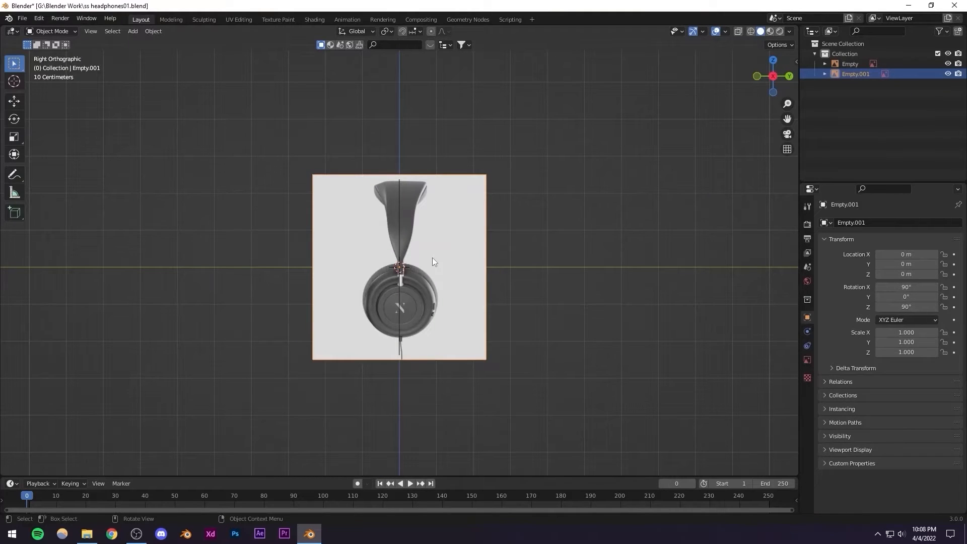
Rotate the ref02 side reference image 180 degrees about the Z axis and deselect it
{"action": "key", "text": "r"}
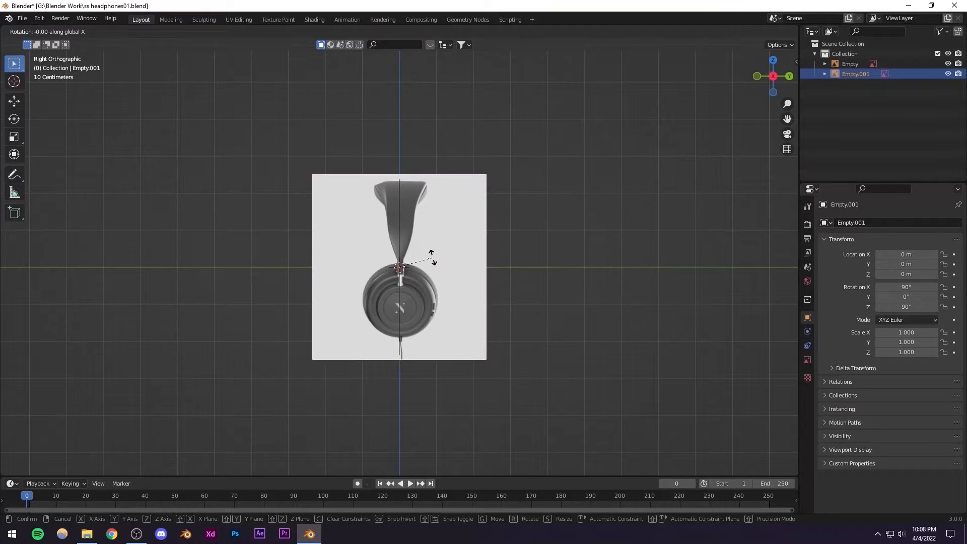
{"action": "key", "text": "z"}
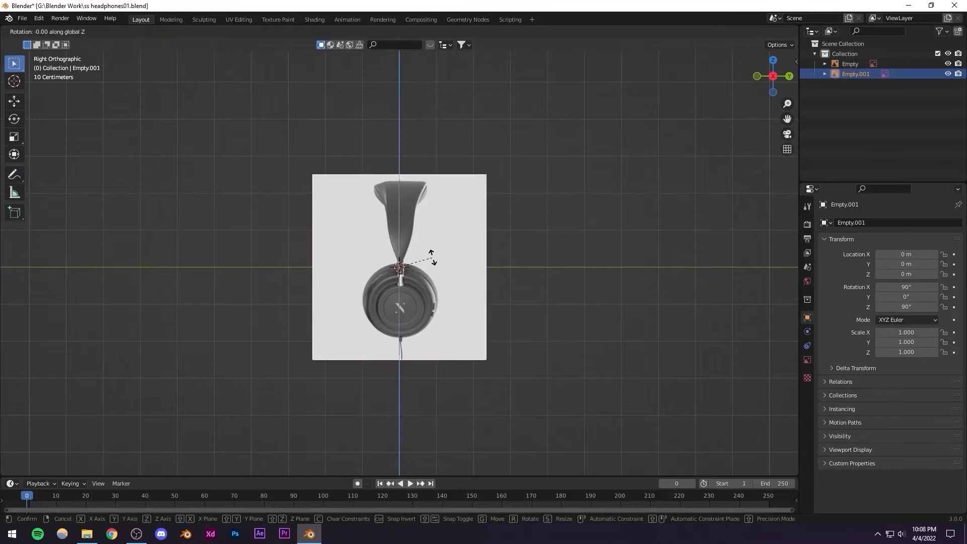
{"action": "type", "text": "180"}
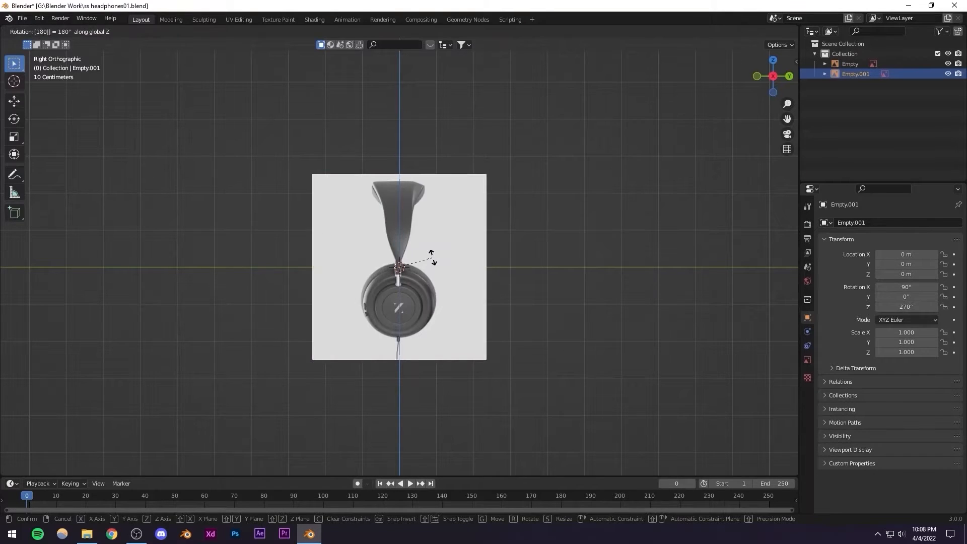
{"action": "key", "text": "Return"}
{"action": "scroll", "coordinate": [258, 233], "scroll_direction": "up", "scroll_amount": 3}
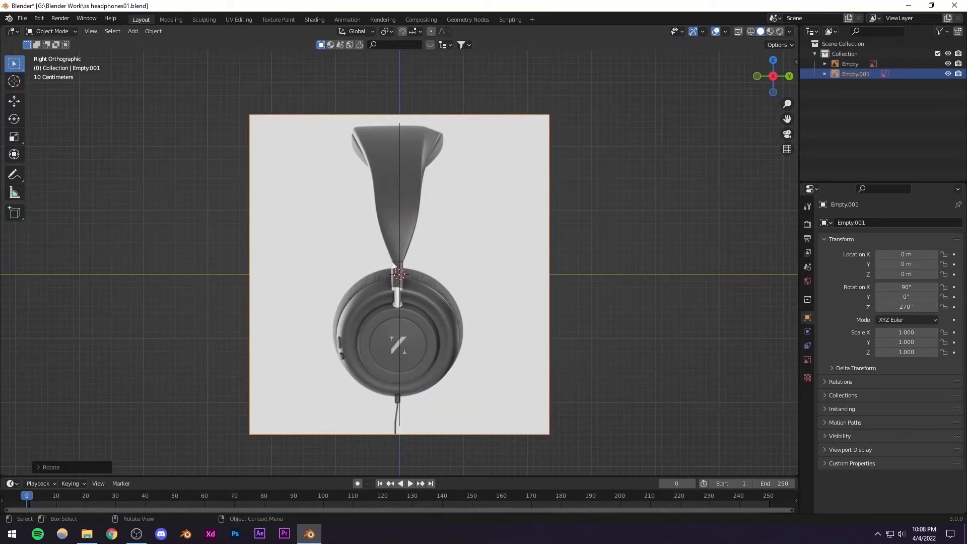
{"action": "scroll", "coordinate": [398, 267], "scroll_direction": "down", "scroll_amount": 3}
{"action": "left_click", "coordinate": [545, 227]}
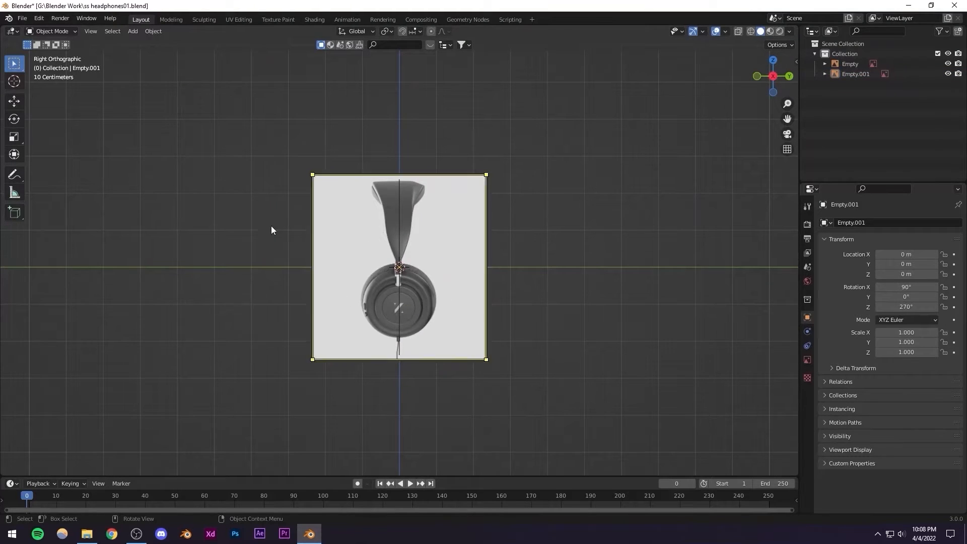
Scale the side reference image down uniformly to about 0.929 so its headphones match the height of the front reference
{"action": "scroll", "coordinate": [339, 324], "scroll_direction": "up", "scroll_amount": 2}
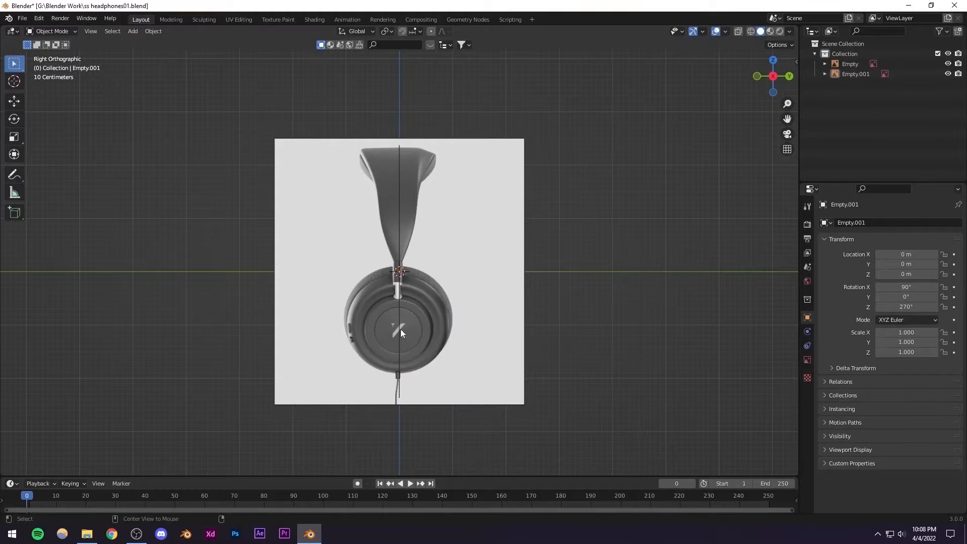
{"action": "key", "text": "KP_1"}
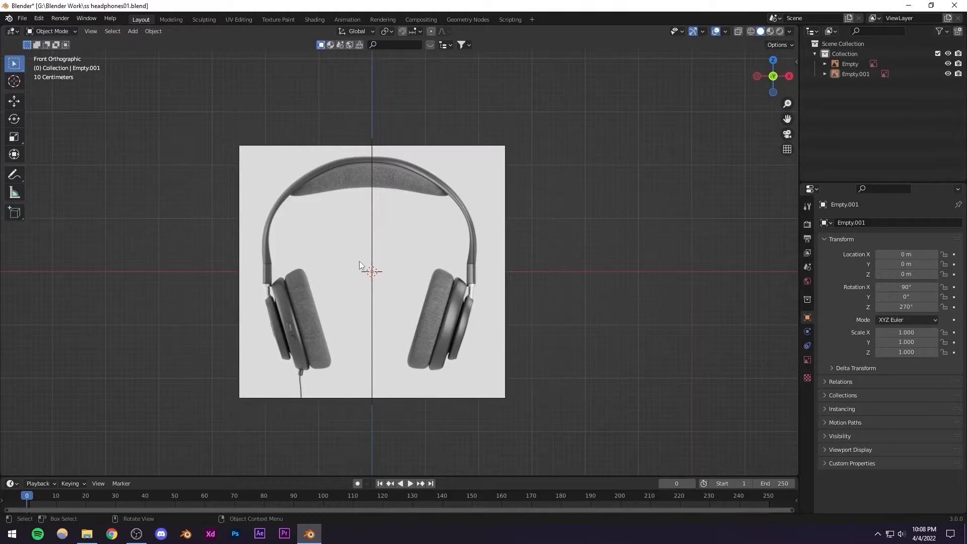
{"action": "middle_click_drag", "start_coordinate": [358, 261], "coordinate": [420, 148]}
{"action": "scroll", "coordinate": [415, 238], "scroll_direction": "up", "scroll_amount": 4}
{"action": "scroll", "coordinate": [419, 148], "scroll_direction": "down", "scroll_amount": 3}
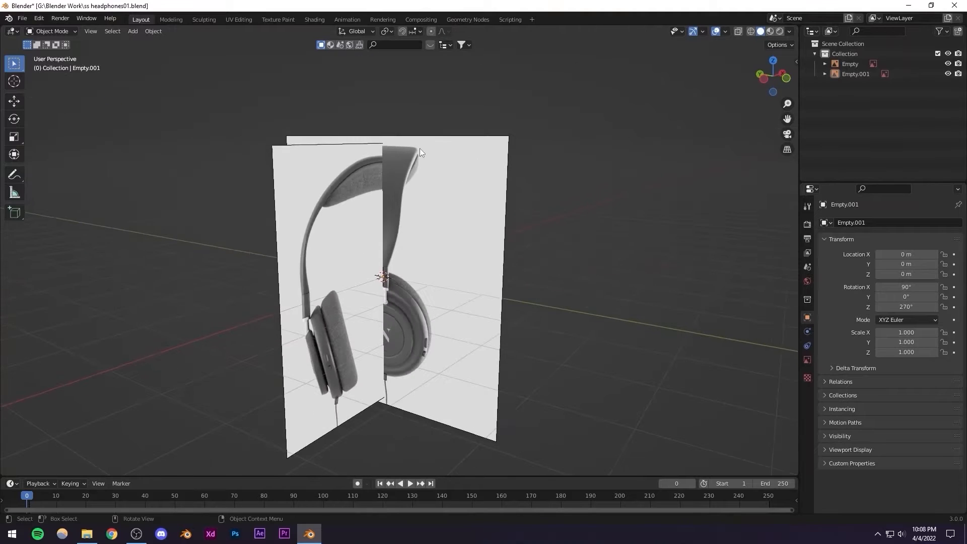
{"action": "left_click", "coordinate": [413, 148]}
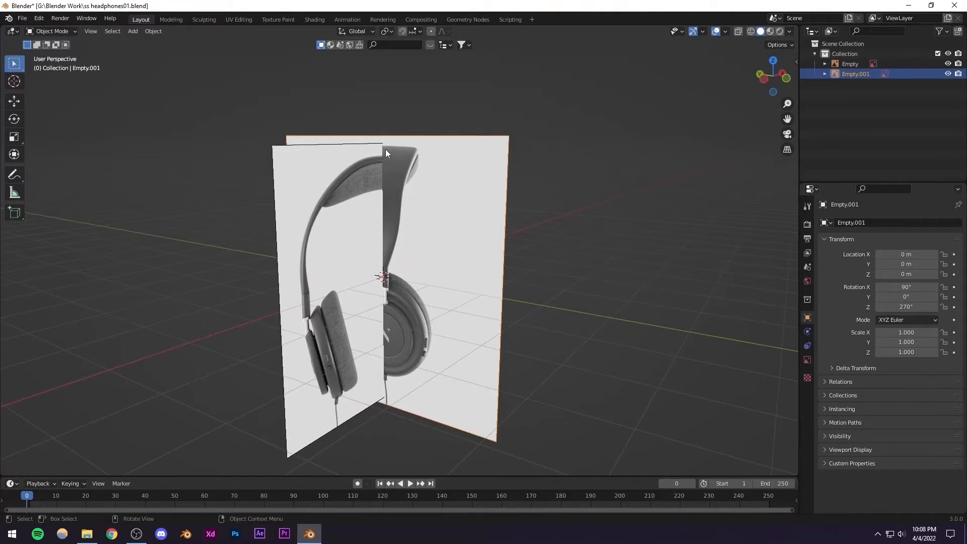
{"action": "scroll", "coordinate": [386, 150], "scroll_direction": "up", "scroll_amount": 3}
{"action": "middle_click_drag", "start_coordinate": [385, 152], "coordinate": [385, 271]}
{"action": "scroll", "coordinate": [395, 292], "scroll_direction": "up", "scroll_amount": 2}
{"action": "scroll", "coordinate": [385, 277], "scroll_direction": "down", "scroll_amount": 2}
{"action": "scroll", "coordinate": [393, 287], "scroll_direction": "down", "scroll_amount": 5}
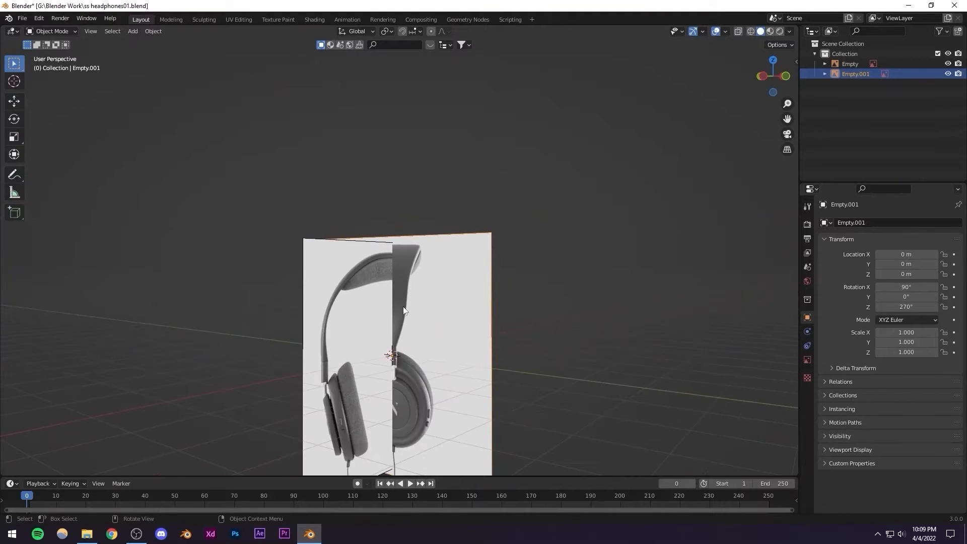
{"action": "middle_click_drag", "start_coordinate": [403, 310], "coordinate": [428, 313]}
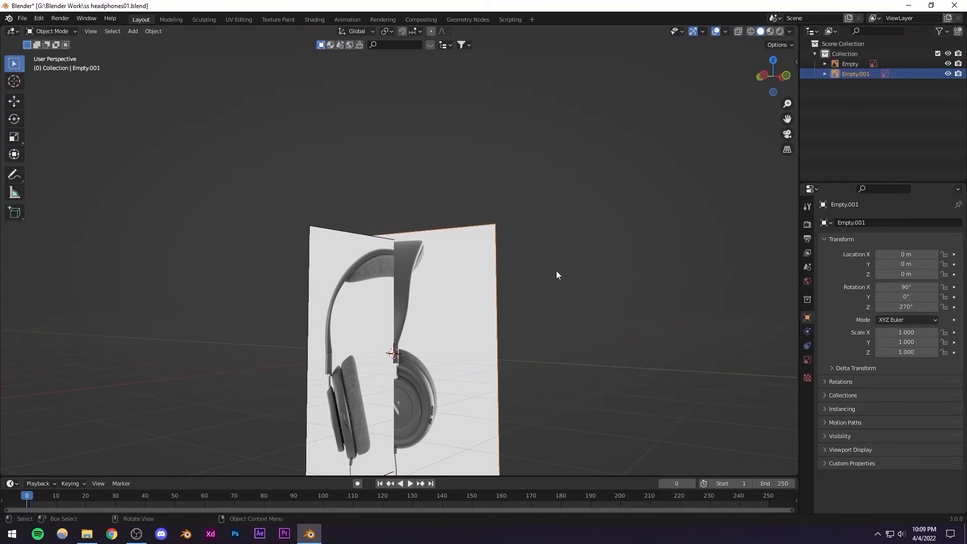
{"action": "key", "text": "s"}
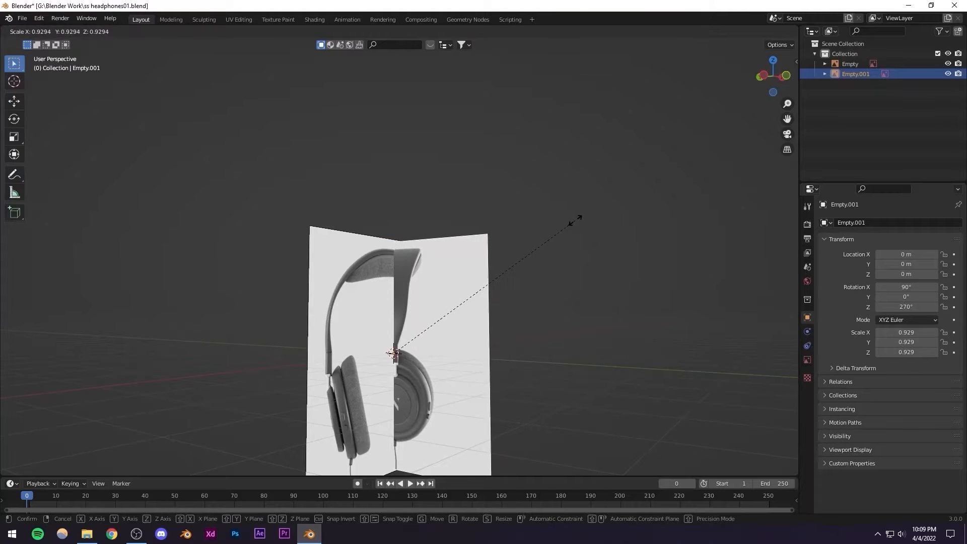
{"action": "left_click", "coordinate": [576, 218]}
Compare the references in orthographic projection and lower the side reference image along the Z axis by about 0.047 m
{"action": "scroll", "coordinate": [480, 326], "scroll_direction": "down", "scroll_amount": 2}
{"action": "middle_click_drag", "start_coordinate": [431, 289], "coordinate": [403, 227], "text": "shift"}
{"action": "middle_click_drag", "start_coordinate": [382, 337], "coordinate": [271, 313]}
{"action": "scroll", "coordinate": [351, 342], "scroll_direction": "up", "scroll_amount": 2}
{"action": "scroll", "coordinate": [417, 308], "scroll_direction": "up", "scroll_amount": 5}
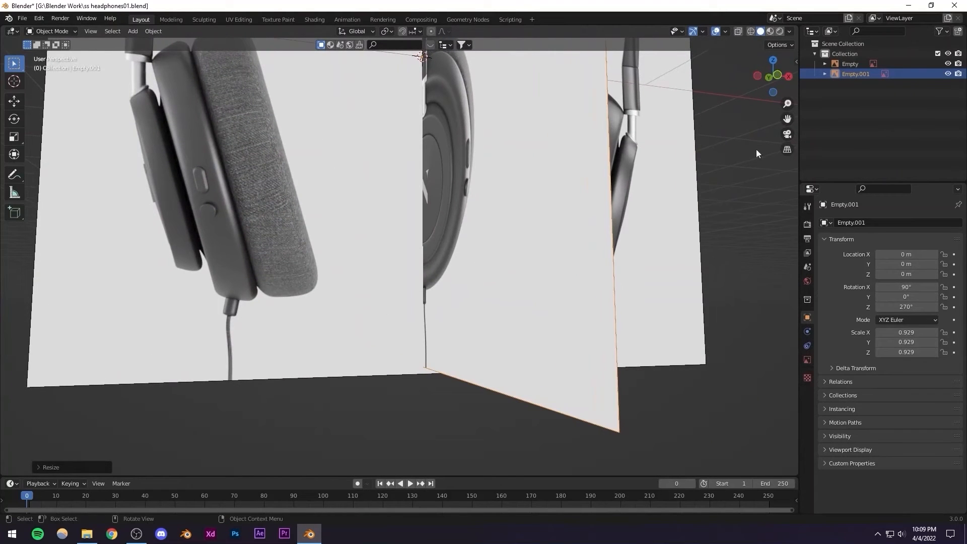
{"action": "left_click", "coordinate": [787, 149]}
{"action": "scroll", "coordinate": [458, 267], "scroll_direction": "down", "scroll_amount": 4}
{"action": "mouse_move", "coordinate": [388, 297]}
{"action": "middle_mouse_down"}
{"action": "mouse_move", "coordinate": [399, 306]}
{"action": "mouse_move", "coordinate": [378, 313]}
{"action": "mouse_move", "coordinate": [393, 301]}
{"action": "middle_mouse_up"}
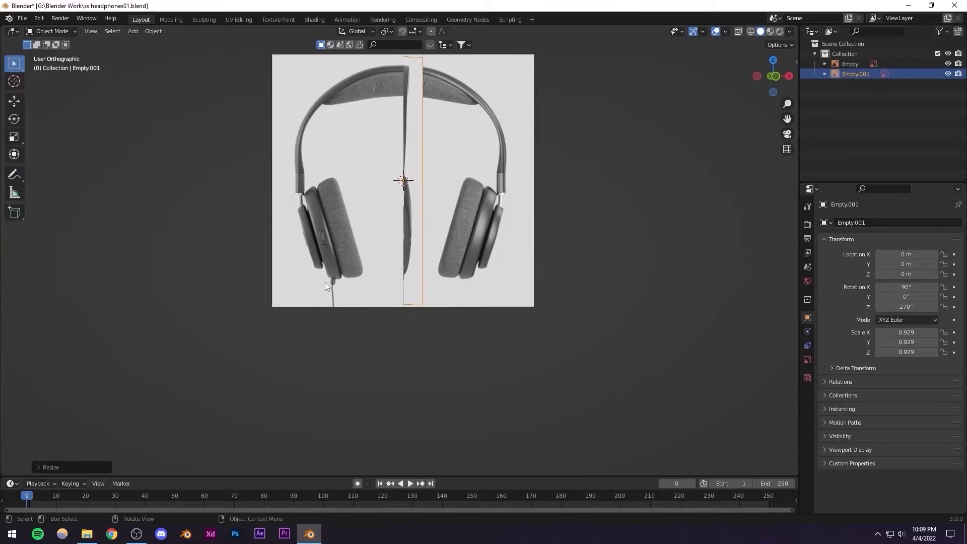
{"action": "key", "text": "g"}
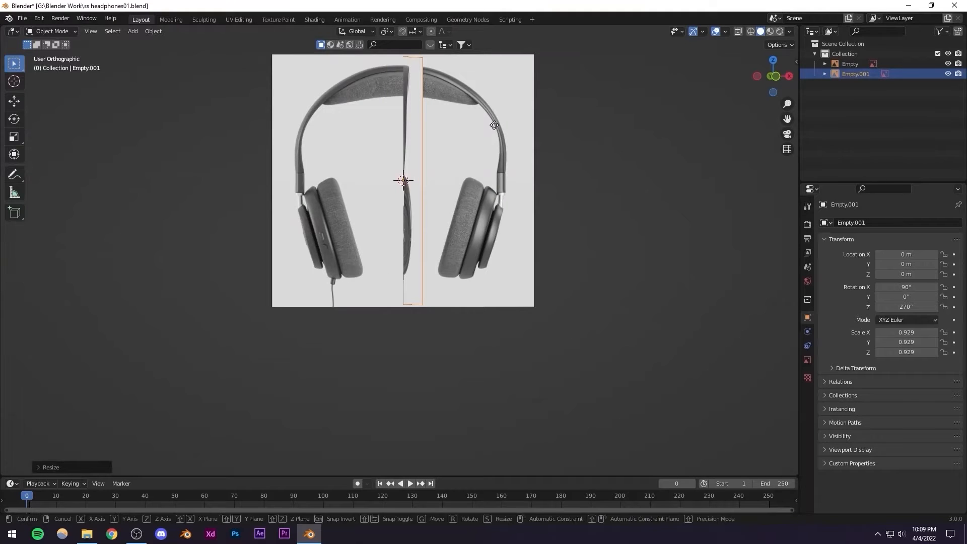
{"action": "key", "text": "z"}
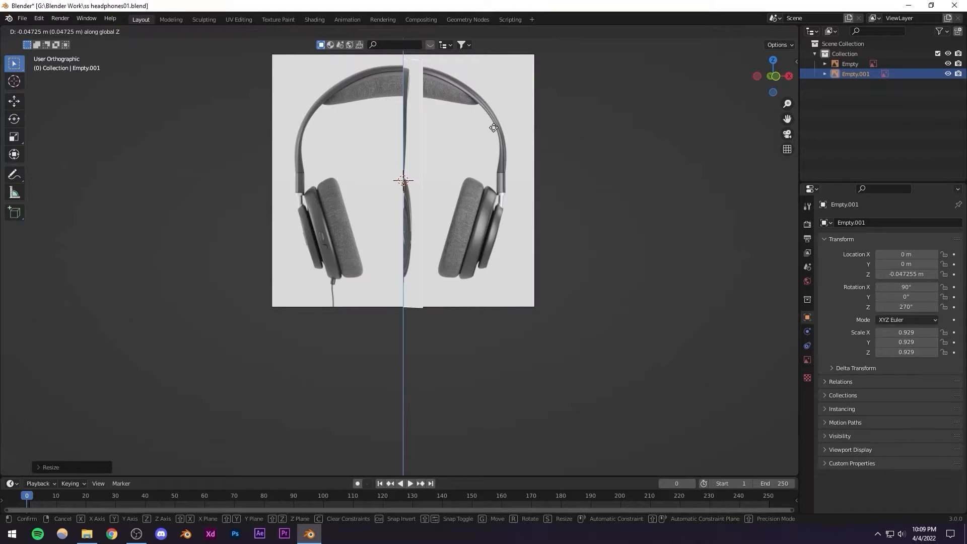
{"action": "left_click", "coordinate": [494, 128]}
Scale the side reference image up slightly to about 0.947 to match the front reference, and restore perspective projection
{"action": "key", "text": "s"}
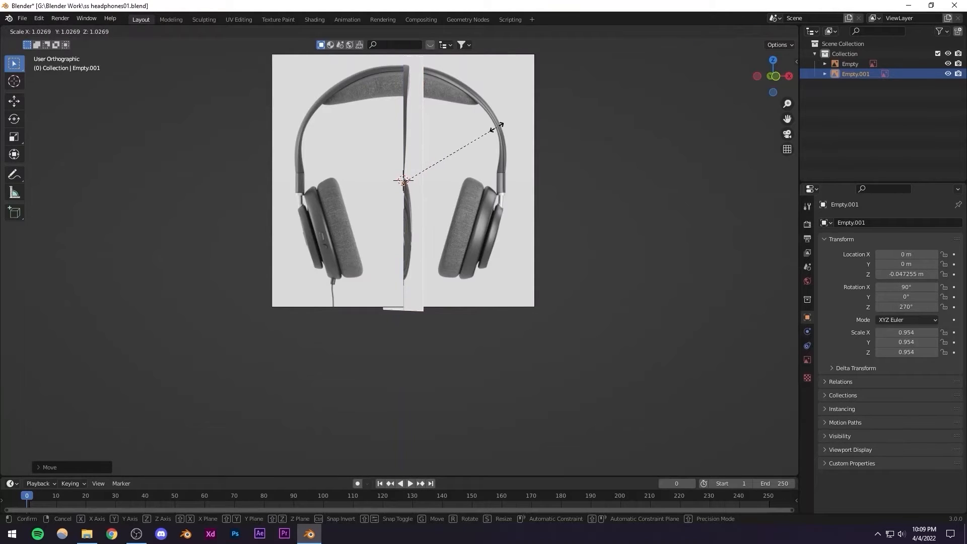
{"action": "left_click", "coordinate": [496, 128]}
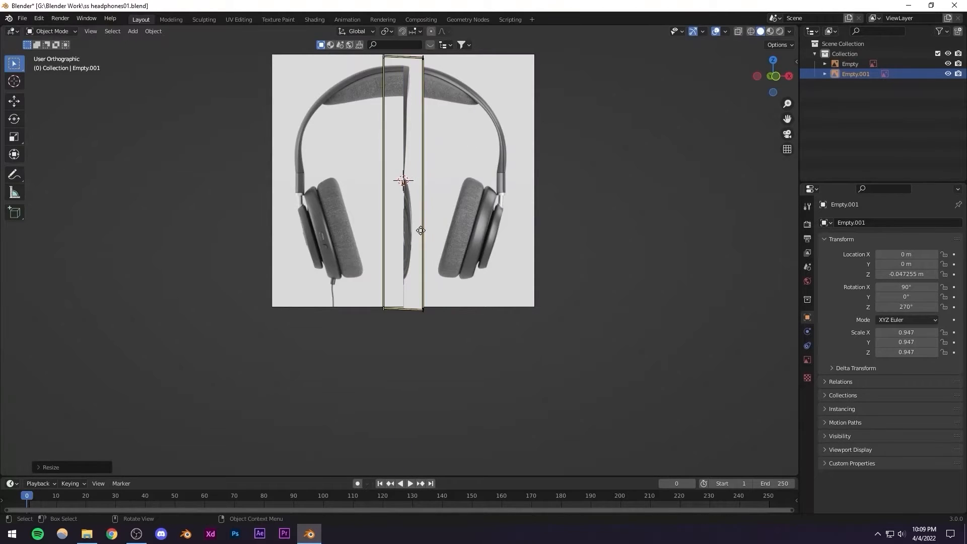
{"action": "middle_click_drag", "start_coordinate": [421, 229], "coordinate": [412, 228]}
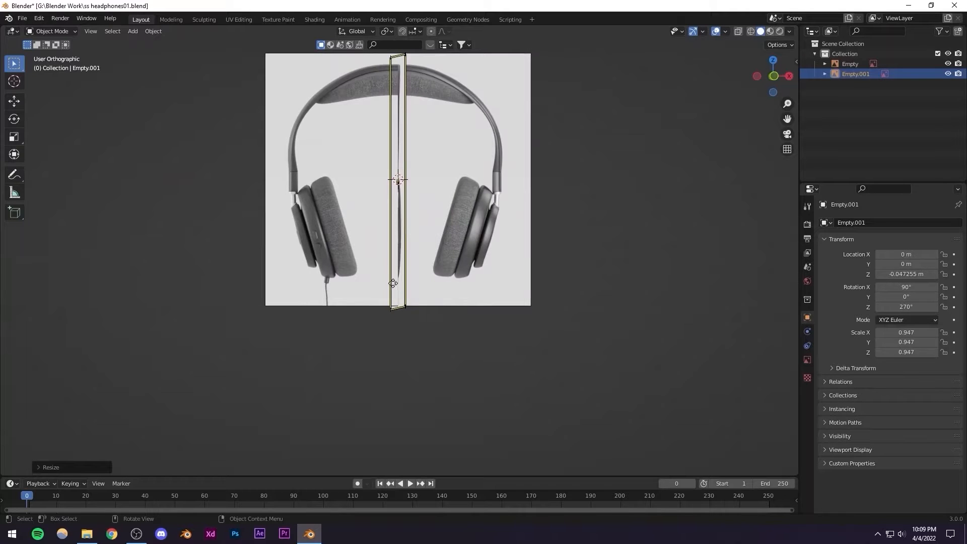
{"action": "middle_click_drag", "start_coordinate": [341, 286], "coordinate": [341, 288]}
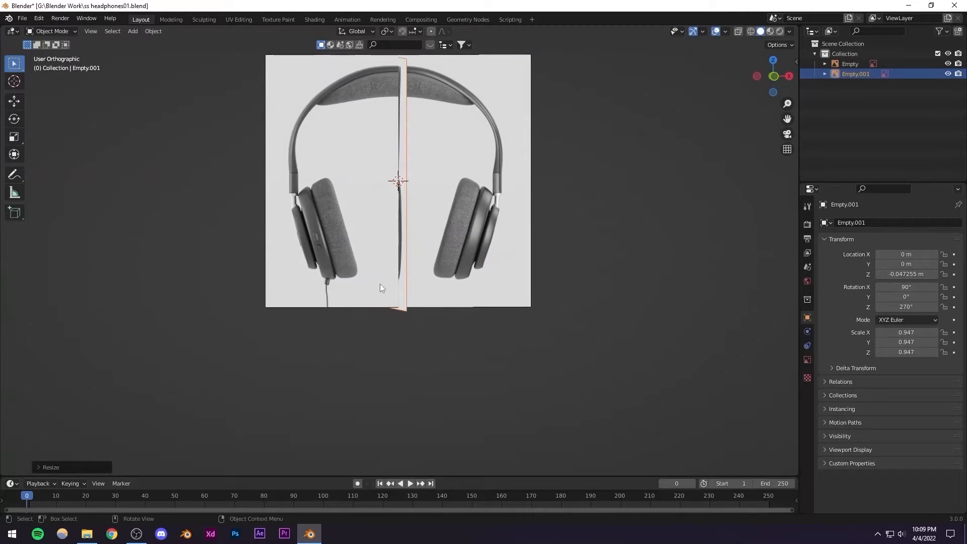
{"action": "scroll", "coordinate": [403, 280], "scroll_direction": "down", "scroll_amount": 3}
{"action": "left_click", "coordinate": [787, 153]}
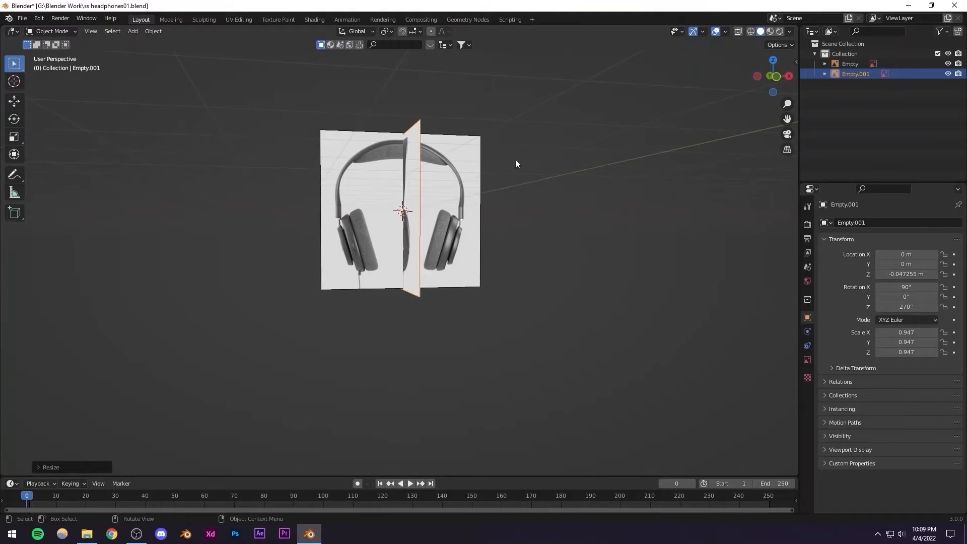
Deselect the side reference image and save the file with the aligned references
{"action": "left_click", "coordinate": [514, 160]}
{"action": "key", "text": "ctrl+s"}
{"action": "middle_click_drag", "start_coordinate": [421, 204], "coordinate": [356, 315]}
{"action": "scroll", "coordinate": [448, 207], "scroll_direction": "up", "scroll_amount": 3}
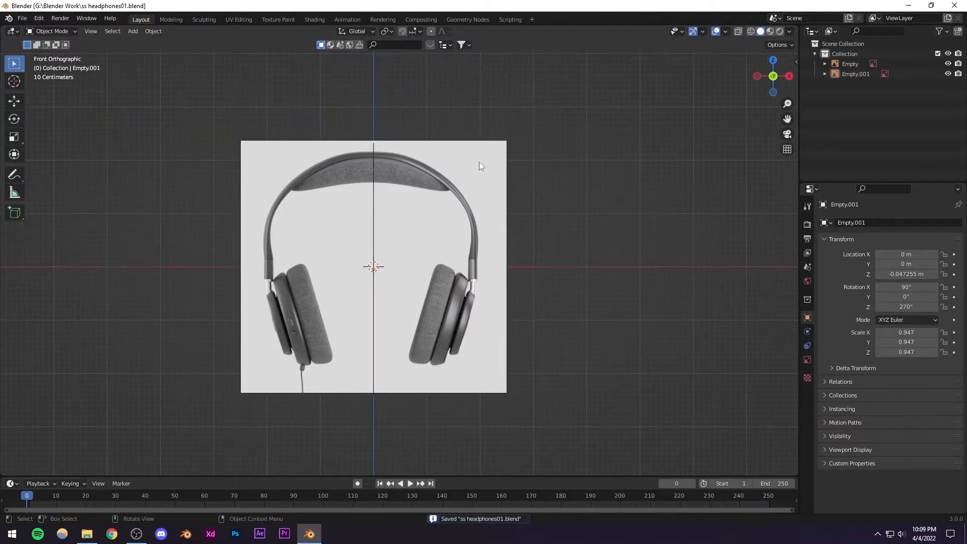
{"action": "middle_click_drag", "start_coordinate": [394, 276], "coordinate": [386, 295], "text": "alt"}
{"action": "middle_click_drag", "start_coordinate": [444, 262], "coordinate": [415, 285]}
{"action": "key", "text": "ctrl+s"}
Add a mesh cylinder at the world origin between the two reference images
{"action": "scroll", "coordinate": [443, 258], "scroll_direction": "down", "scroll_amount": 2}
{"action": "scroll", "coordinate": [365, 258], "scroll_direction": "up", "scroll_amount": 2}
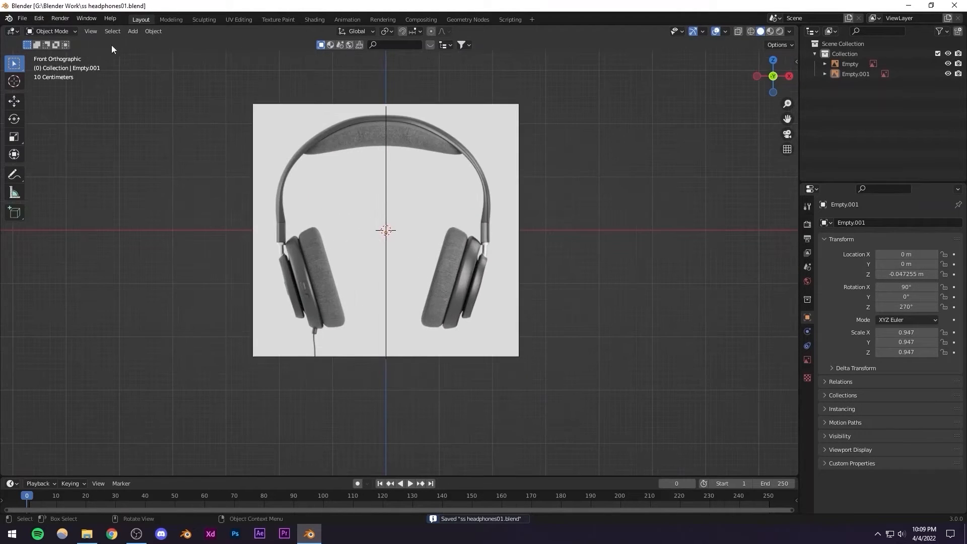
{"action": "left_click", "coordinate": [132, 32]}
{"action": "mouse_move", "coordinate": [192, 43]}
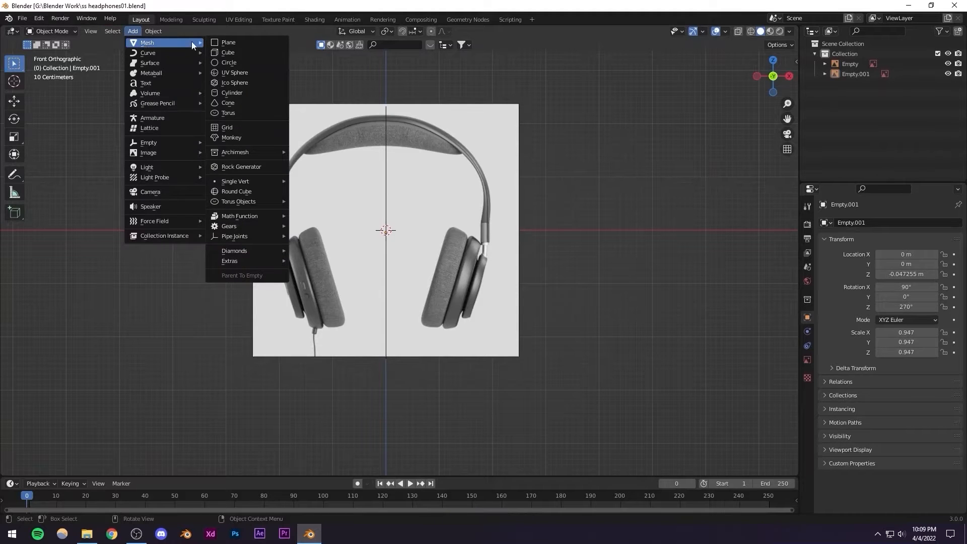
{"action": "left_click", "coordinate": [245, 92]}
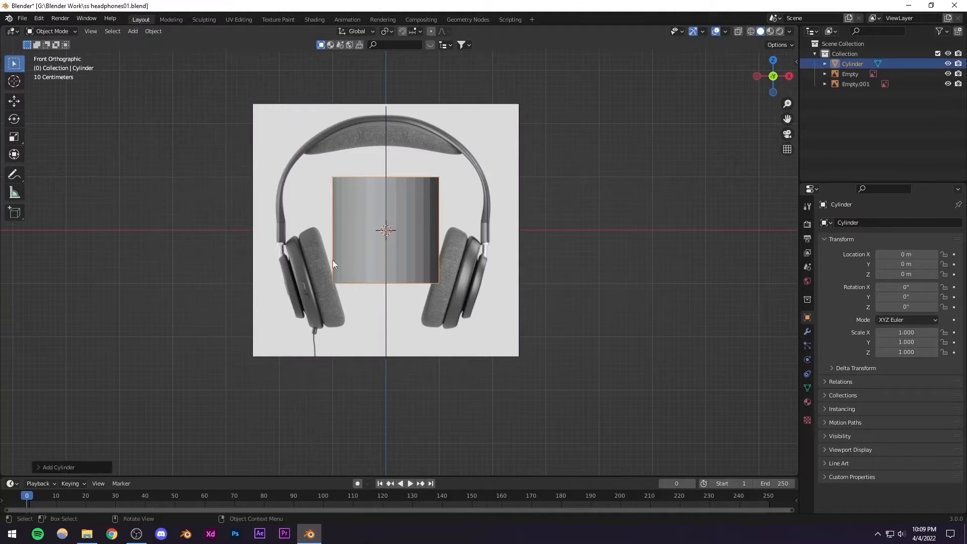
{"action": "middle_click_drag", "start_coordinate": [373, 208], "coordinate": [336, 151]}
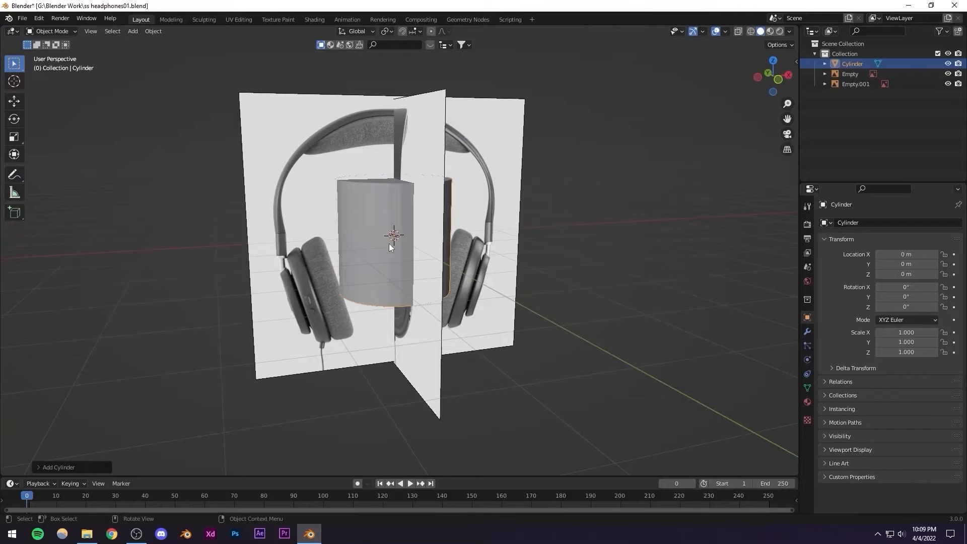
Enable opacity on the ref01 front reference image and set it to 0.3
{"action": "left_click", "coordinate": [302, 167]}
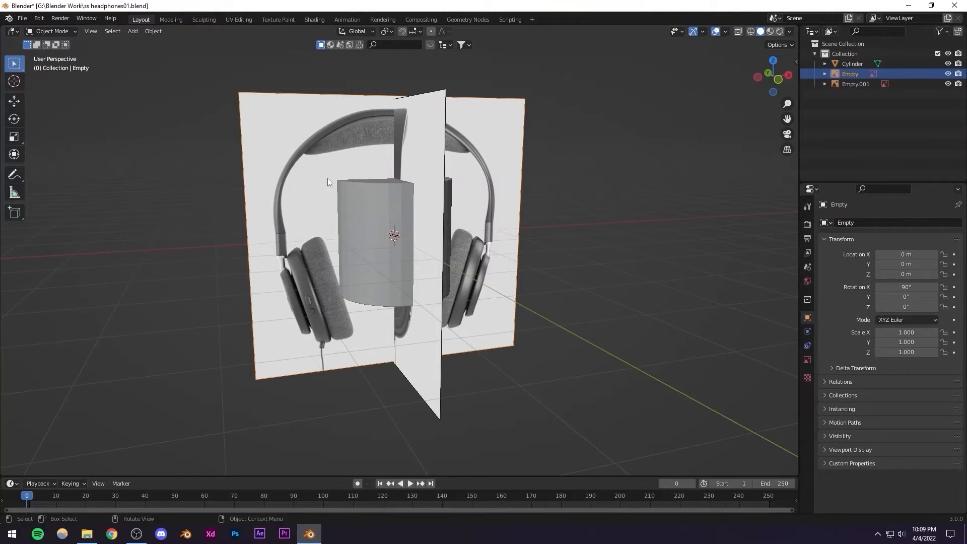
{"action": "left_click", "coordinate": [807, 358]}
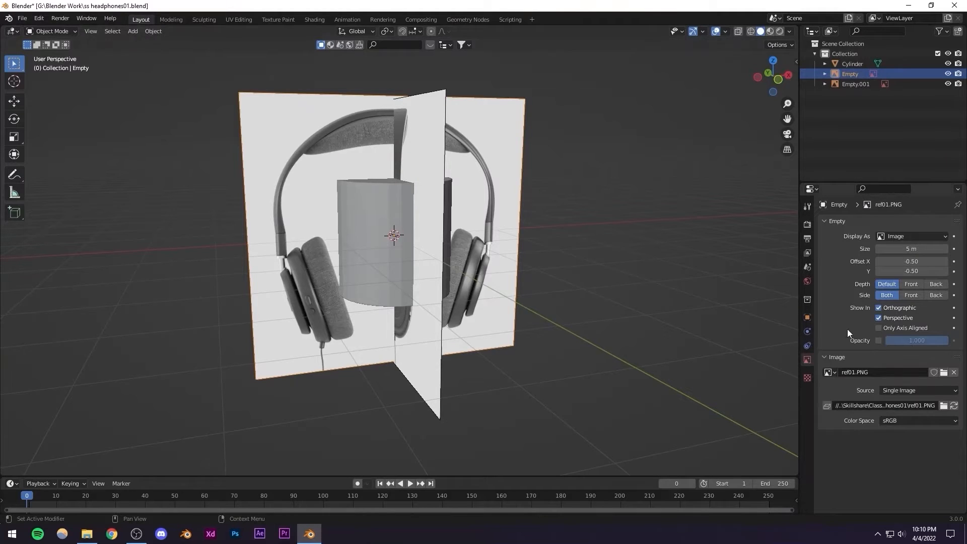
{"action": "left_click", "coordinate": [879, 341]}
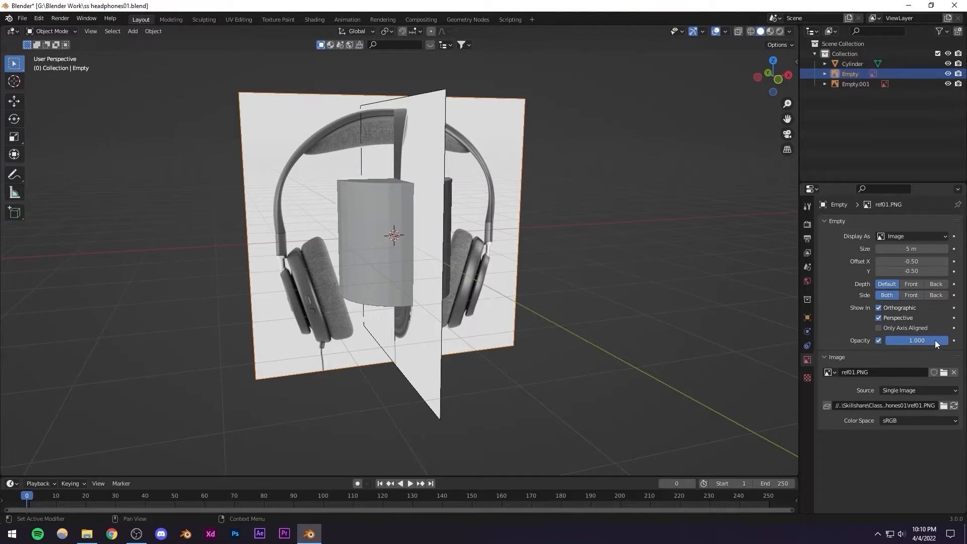
{"action": "left_click_drag", "start_coordinate": [936, 340], "coordinate": [919, 341]}
{"action": "left_click", "coordinate": [917, 341]}
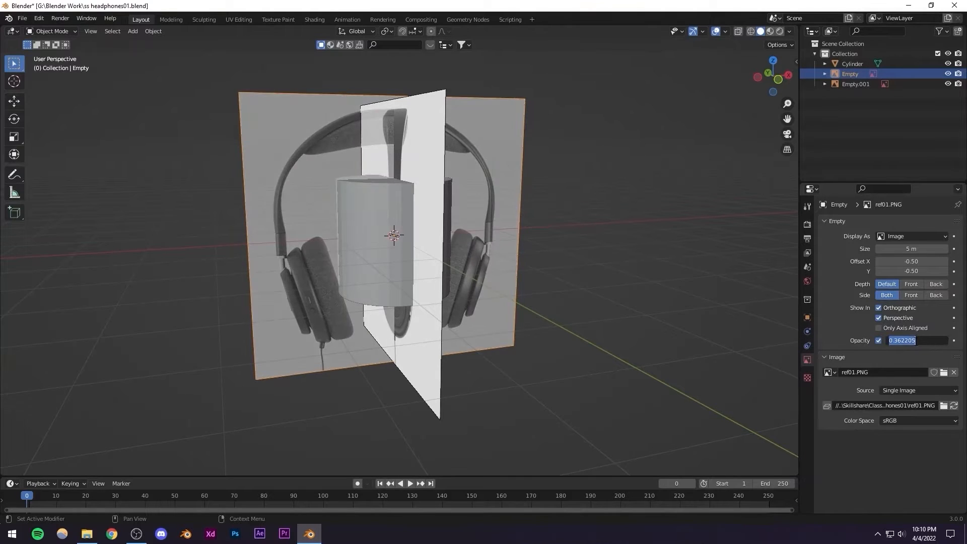
{"action": "left_click", "coordinate": [915, 340]}
{"action": "type", "text": "0.3"}
{"action": "key", "text": "Return"}
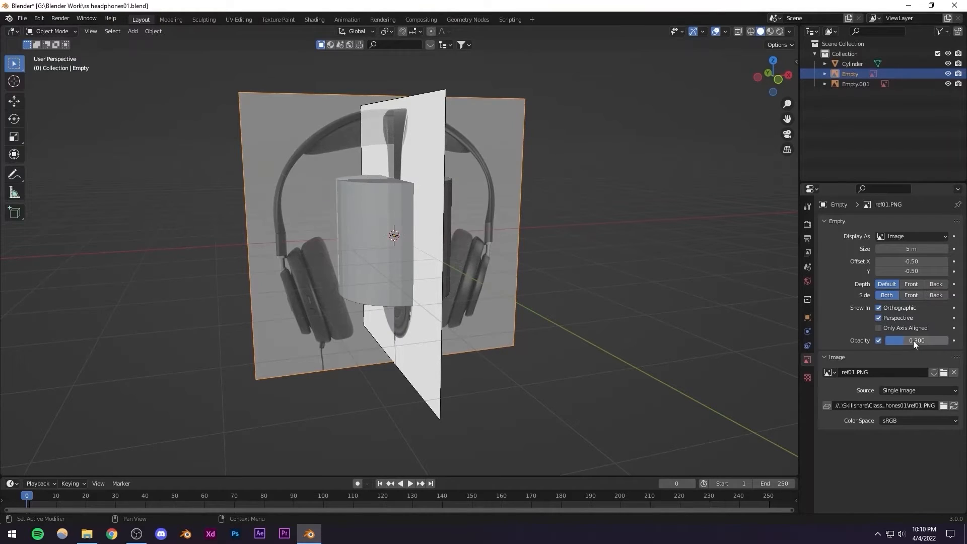
Enable opacity on the ref02 side reference image, set it to 0.3, and return to the front orthographic view
{"action": "left_click", "coordinate": [435, 167]}
{"action": "middle_click_drag", "start_coordinate": [435, 167], "coordinate": [468, 217]}
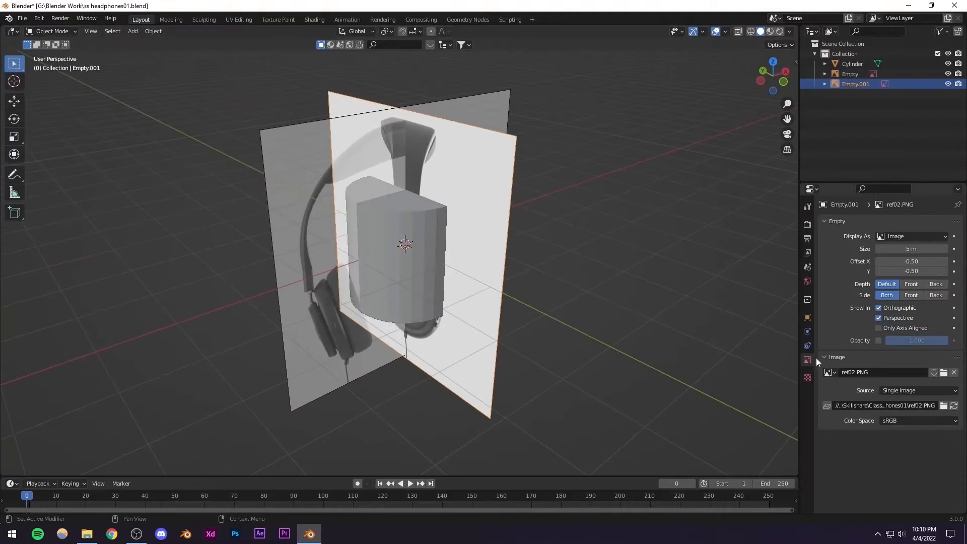
{"action": "left_click", "coordinate": [878, 342]}
{"action": "left_click", "coordinate": [909, 342]}
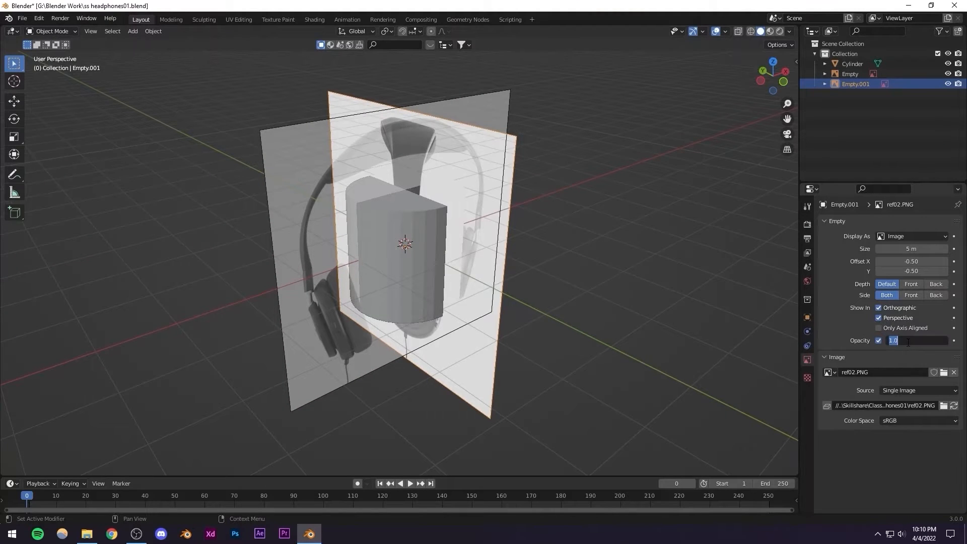
{"action": "type", "text": "0.3"}
{"action": "key", "text": "Return"}
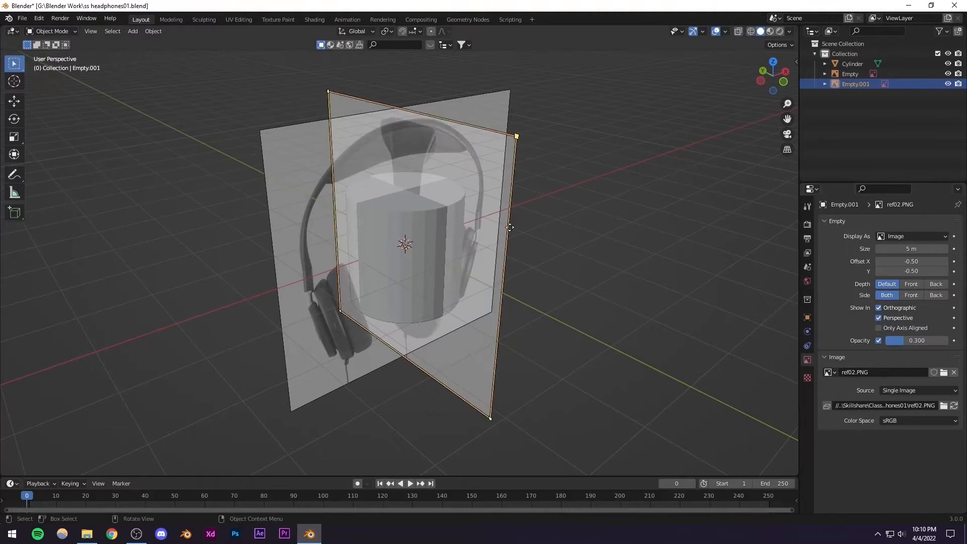
{"action": "key", "text": "KP_1"}
{"action": "middle_click_drag", "start_coordinate": [377, 248], "coordinate": [414, 255], "text": "shift"}
{"action": "scroll", "coordinate": [417, 260], "scroll_direction": "up", "scroll_amount": 2}
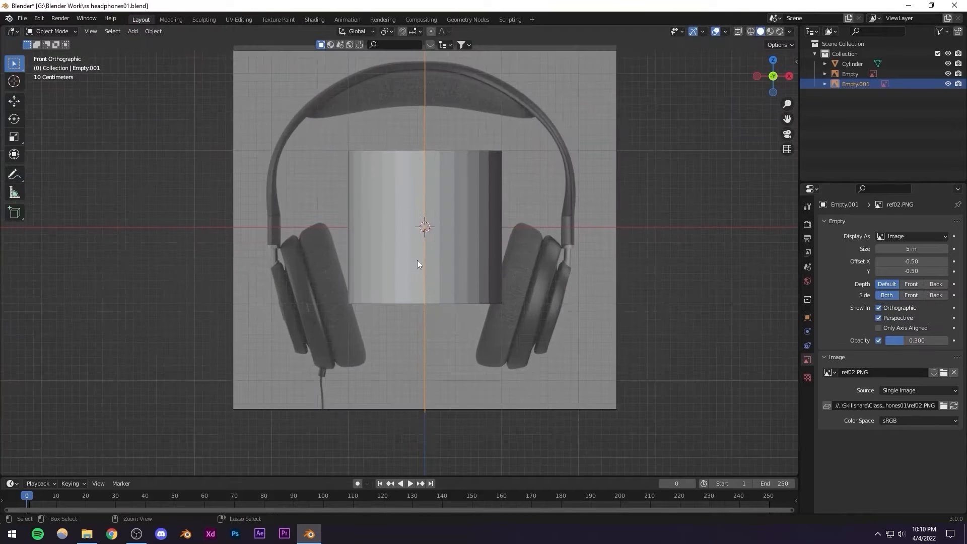
Save the file, then rotate the cylinder about 74° in the front view to match the left ear cushion's tilt
{"action": "key", "text": "ctrl+s"}
{"action": "scroll", "coordinate": [417, 260], "scroll_direction": "up", "scroll_amount": 2}
{"action": "left_click", "coordinate": [476, 231]}
{"action": "scroll", "coordinate": [476, 231], "scroll_direction": "down", "scroll_amount": 2}
{"action": "scroll", "coordinate": [477, 231], "scroll_direction": "up", "scroll_amount": 1}
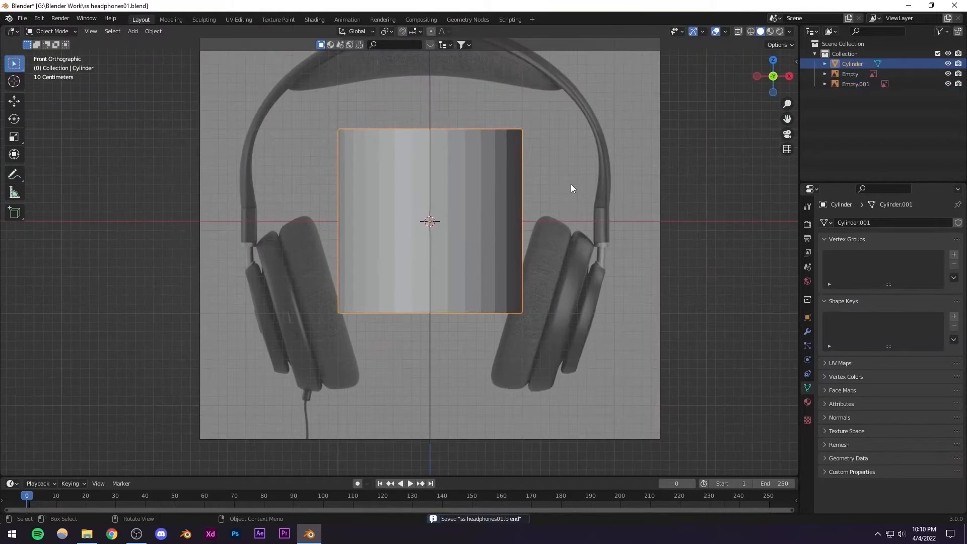
{"action": "key", "text": "r"}
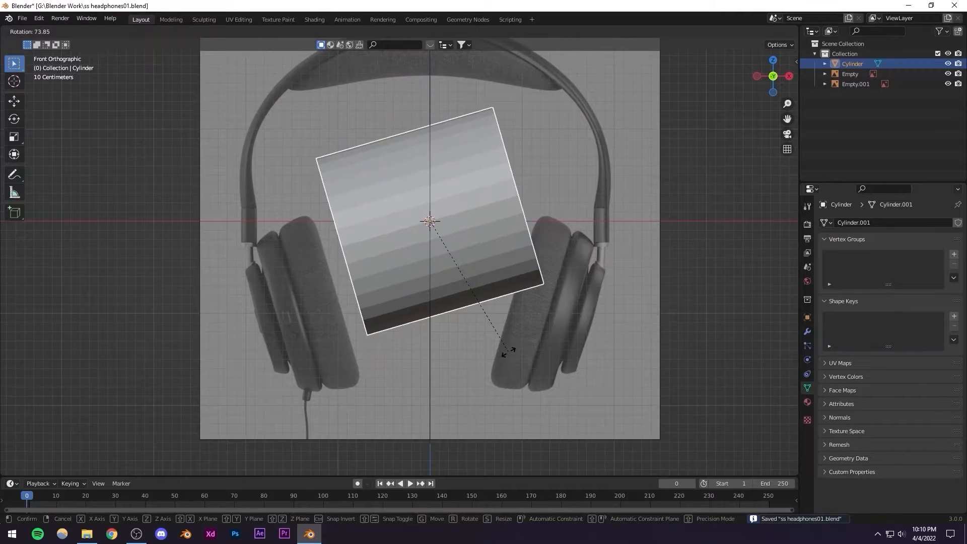
{"action": "left_click", "coordinate": [507, 345]}
Move the cylinder over the left ear cushion in the front reference and enter Edit Mode
{"action": "key", "text": "g"}
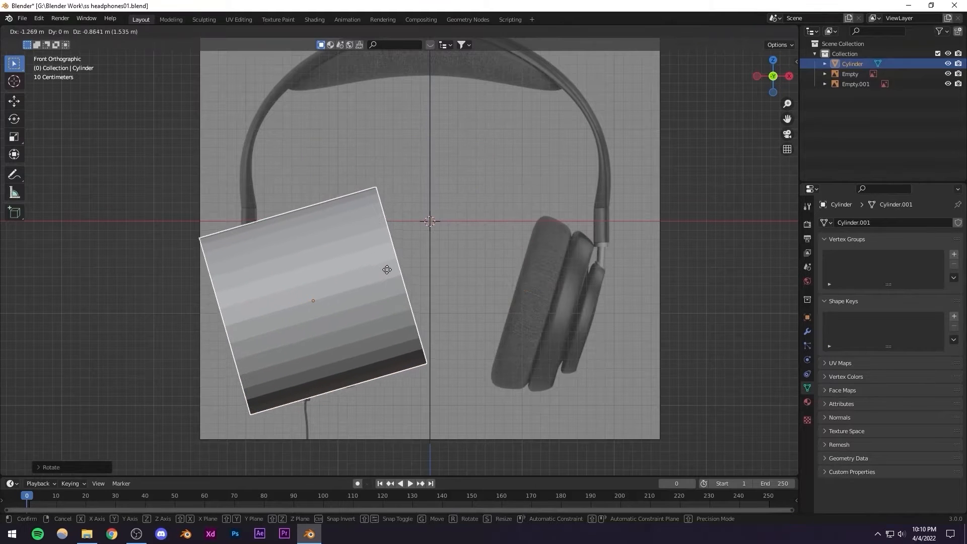
{"action": "left_click", "coordinate": [375, 275]}
{"action": "key", "text": "Tab"}
{"action": "scroll", "coordinate": [374, 294], "scroll_direction": "up", "scroll_amount": 2}
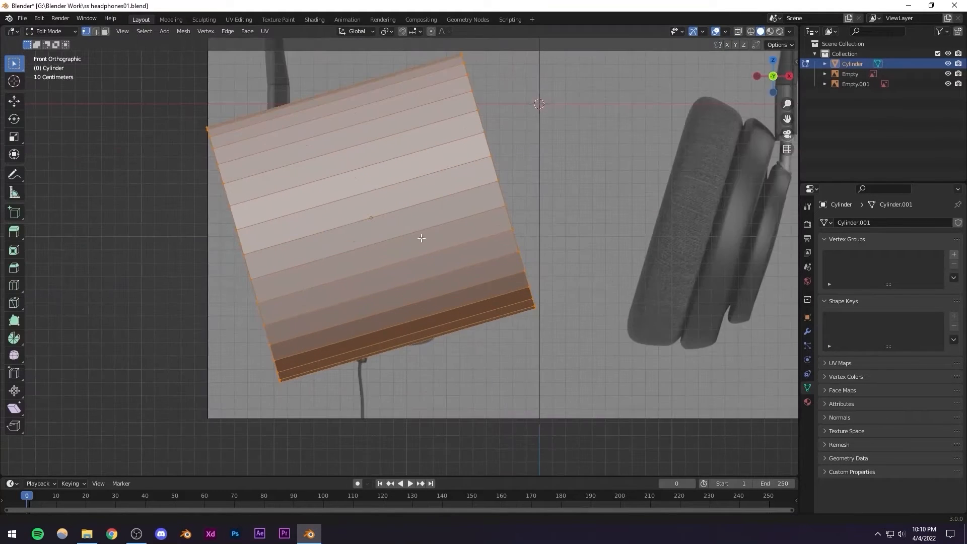
{"action": "scroll", "coordinate": [591, 158], "scroll_direction": "down", "scroll_amount": 2}
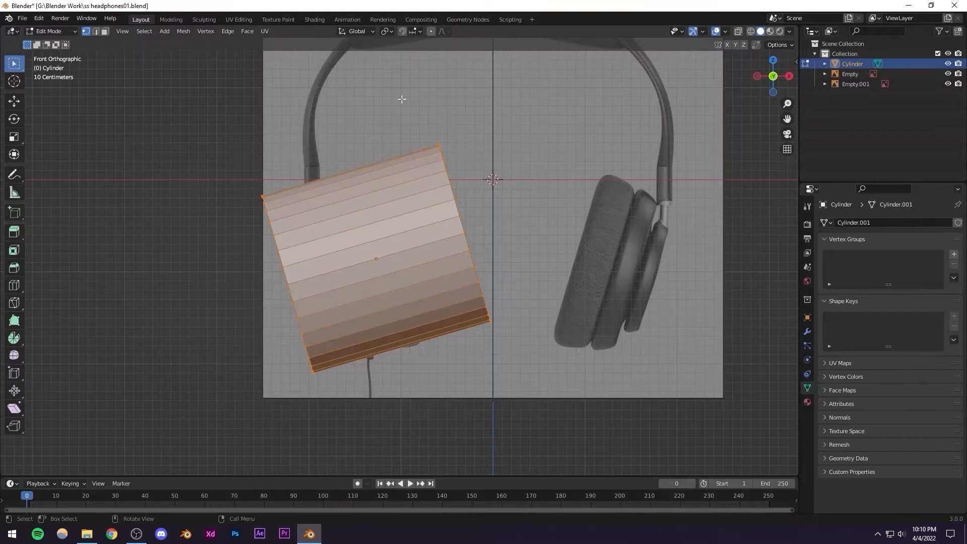
{"action": "key", "text": "s"}
{"action": "key", "text": "x"}
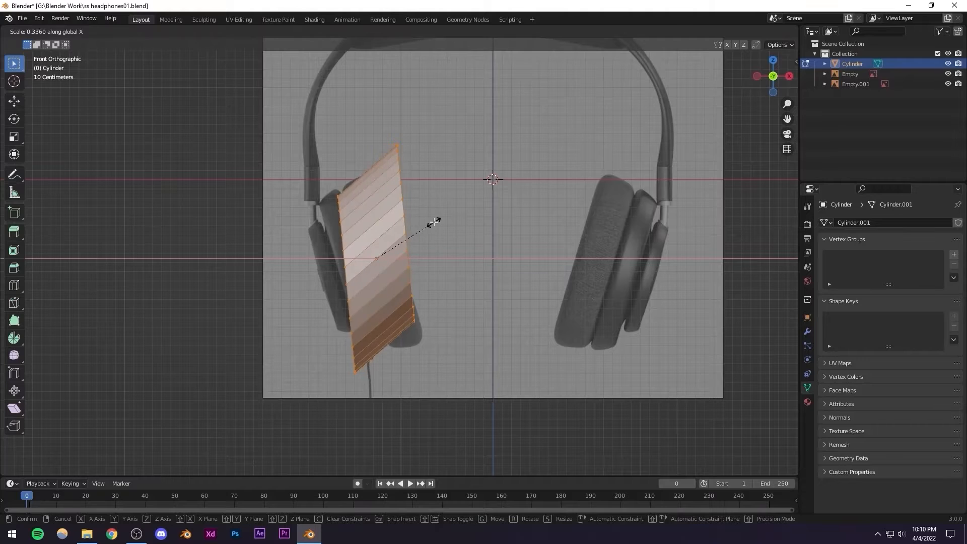
{"action": "right_click", "coordinate": [446, 220]}
Set the transform orientation to Local and scale the mesh along Z to about 0.22, then return to Object Mode
{"action": "left_click", "coordinate": [357, 31]}
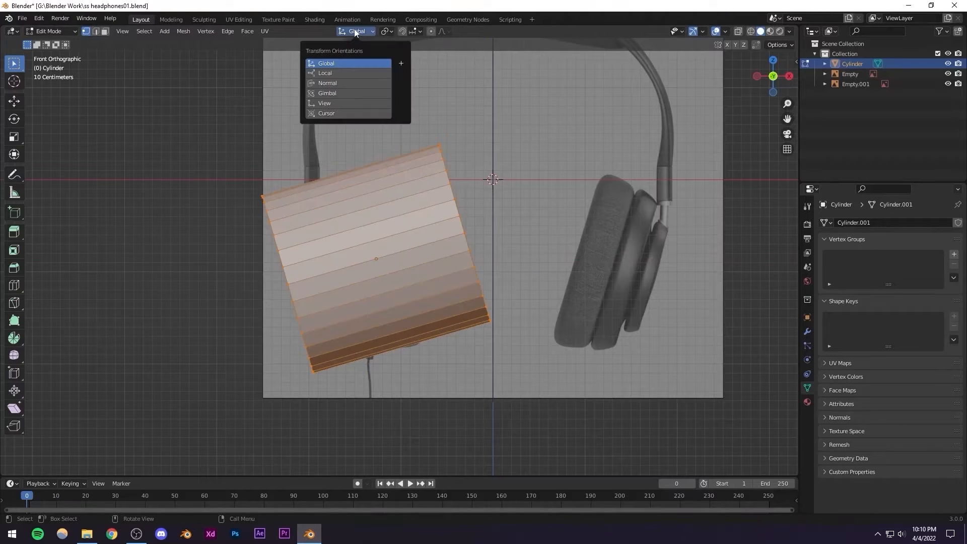
{"action": "left_click", "coordinate": [324, 75]}
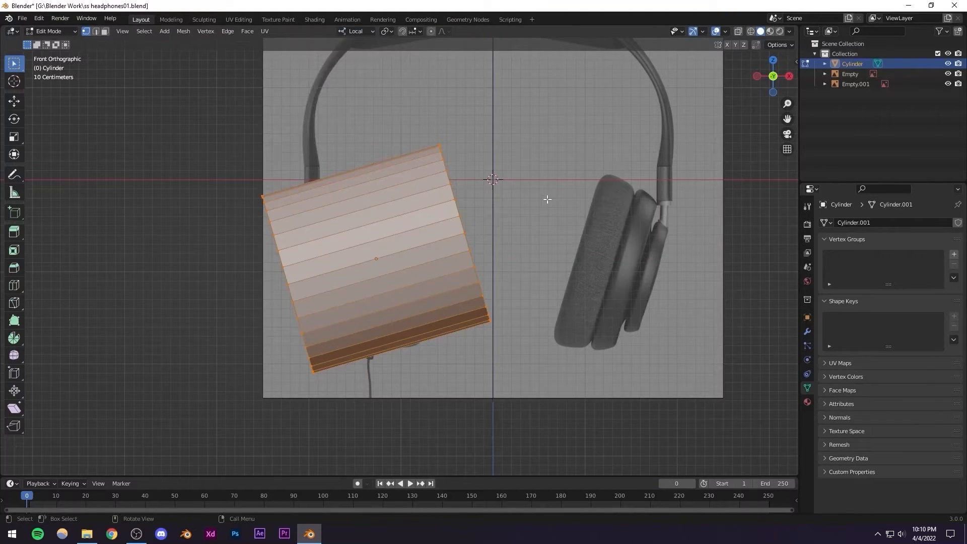
{"action": "key", "text": "s"}
{"action": "key", "text": "x"}
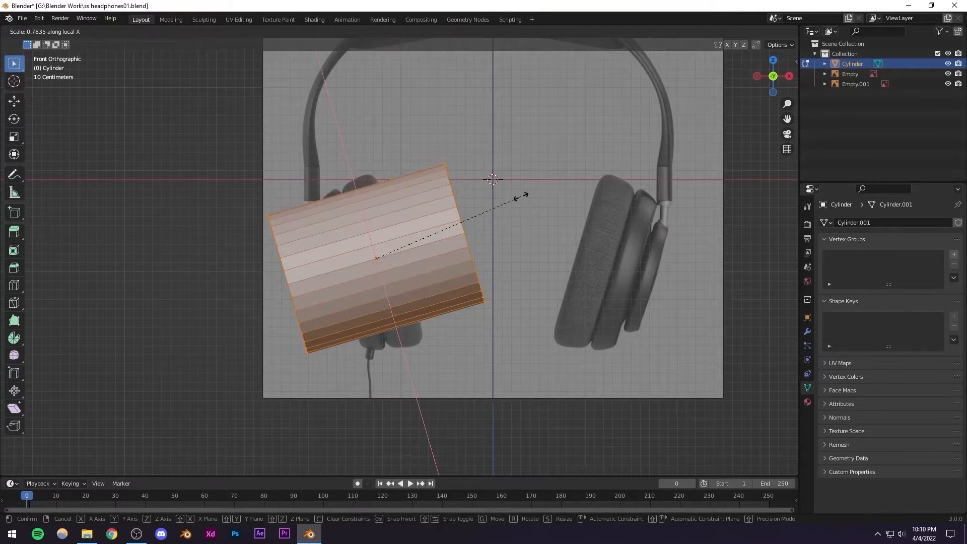
{"action": "key", "text": "y"}
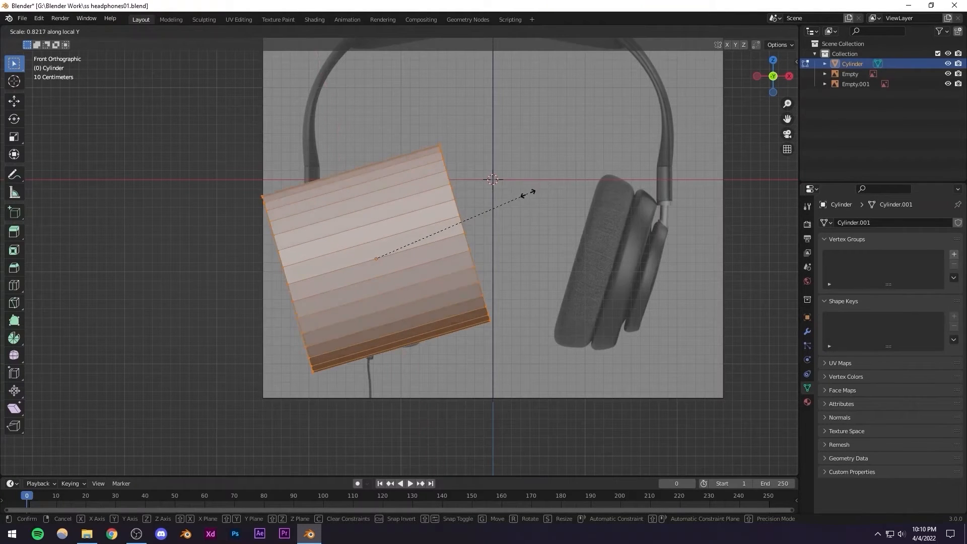
{"action": "key", "text": "z"}
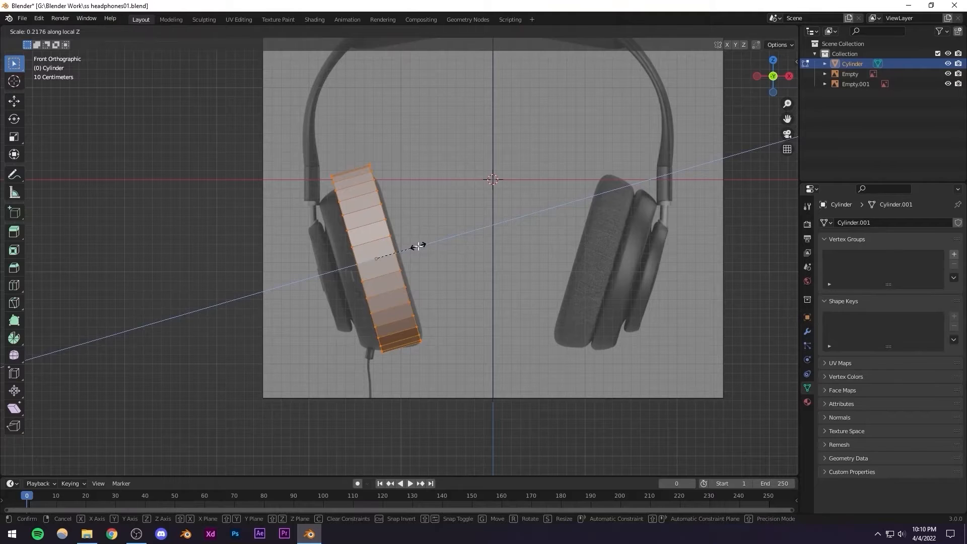
{"action": "left_click", "coordinate": [418, 247]}
{"action": "scroll", "coordinate": [381, 258], "scroll_direction": "up", "scroll_amount": 4}
{"action": "key", "text": "Tab"}
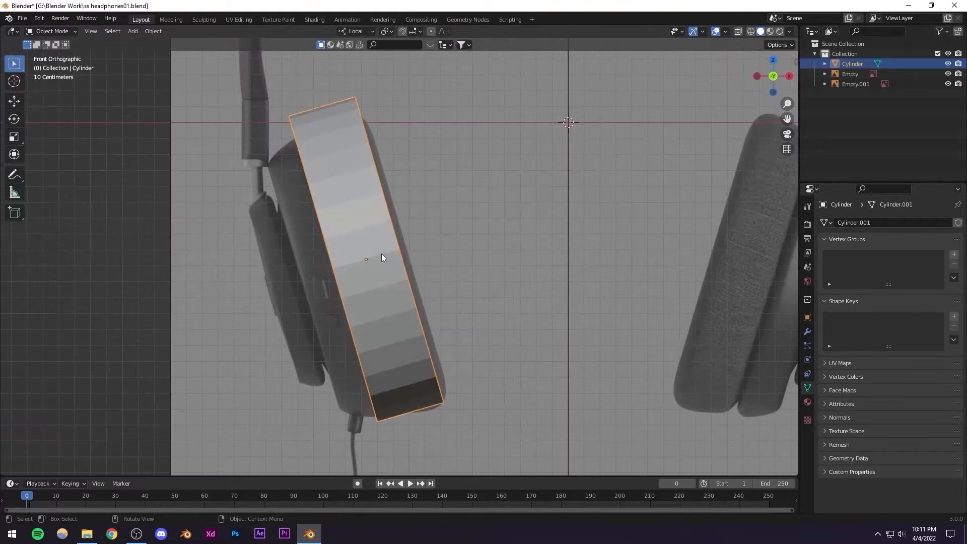
Turn on X-ray and move the flattened cylinder to line up with the left ear cushion in the front reference
{"action": "left_click", "coordinate": [737, 31]}
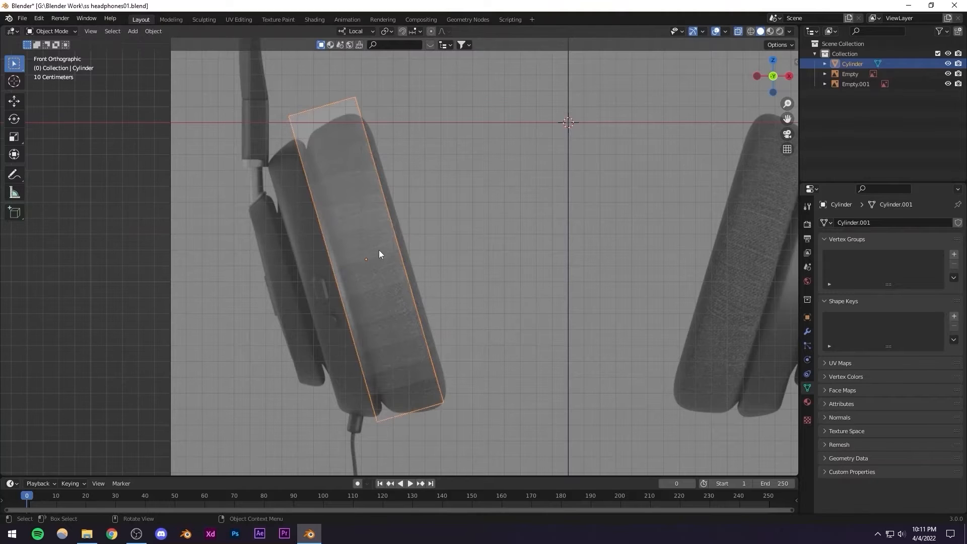
{"action": "key", "text": "Tab"}
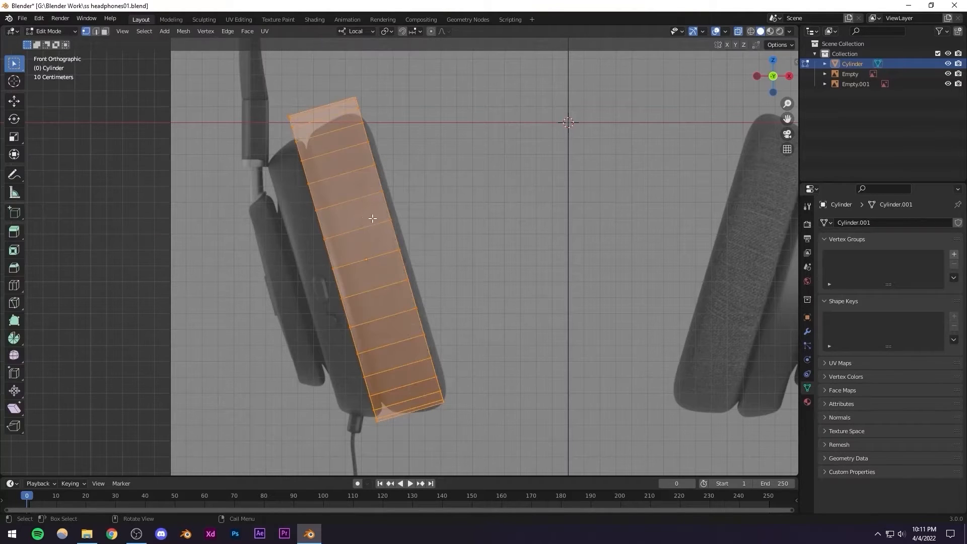
{"action": "key", "text": "Tab"}
{"action": "key", "text": "g"}
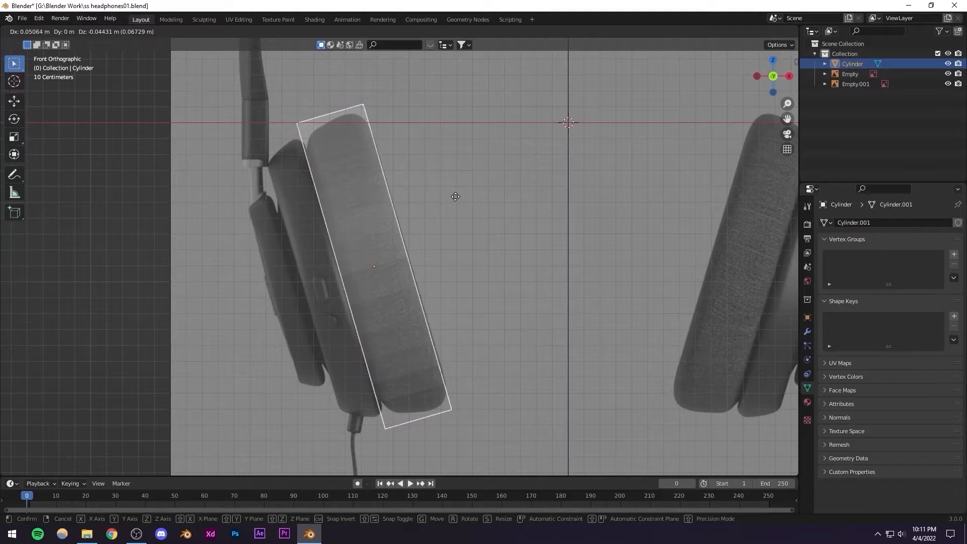
{"action": "left_click", "coordinate": [456, 197]}
{"action": "scroll", "coordinate": [410, 249], "scroll_direction": "up", "scroll_amount": 2}
{"action": "scroll", "coordinate": [410, 249], "scroll_direction": "down", "scroll_amount": 1}
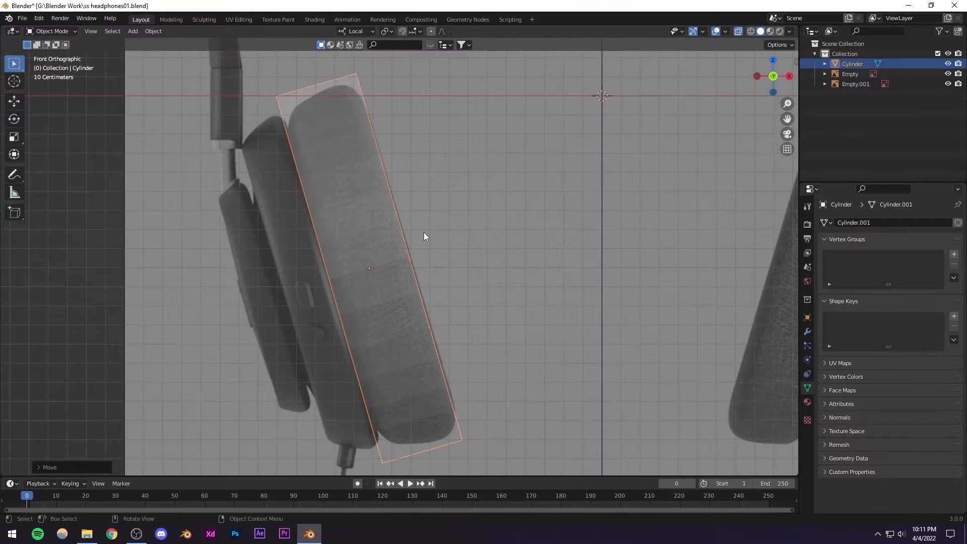
{"action": "key", "text": "g"}
{"action": "left_click", "coordinate": [426, 231]}
Save the file and keep the flattened cylinder selected
{"action": "left_click", "coordinate": [418, 220]}
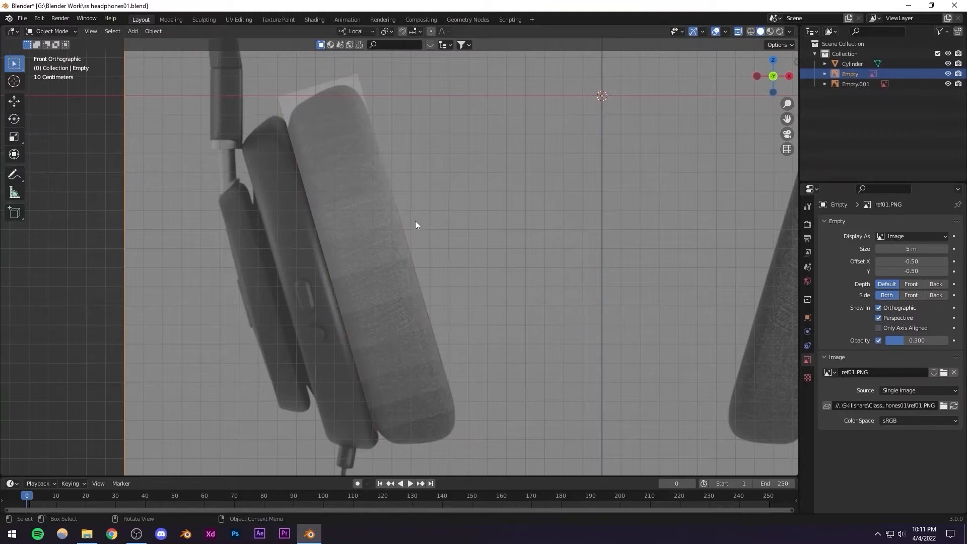
{"action": "key", "text": "ctrl+s"}
{"action": "left_click", "coordinate": [354, 234]}
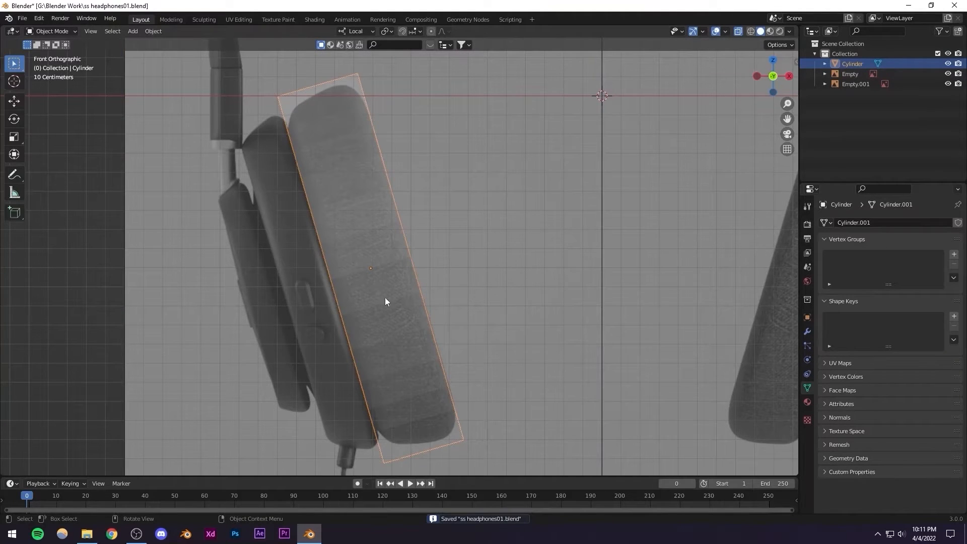
Add a Subdivision Surface modifier to the cylinder, turn X-ray off, and save the file
{"action": "scroll", "coordinate": [348, 330], "scroll_direction": "down", "scroll_amount": 4}
{"action": "middle_click_drag", "start_coordinate": [349, 331], "coordinate": [447, 322]}
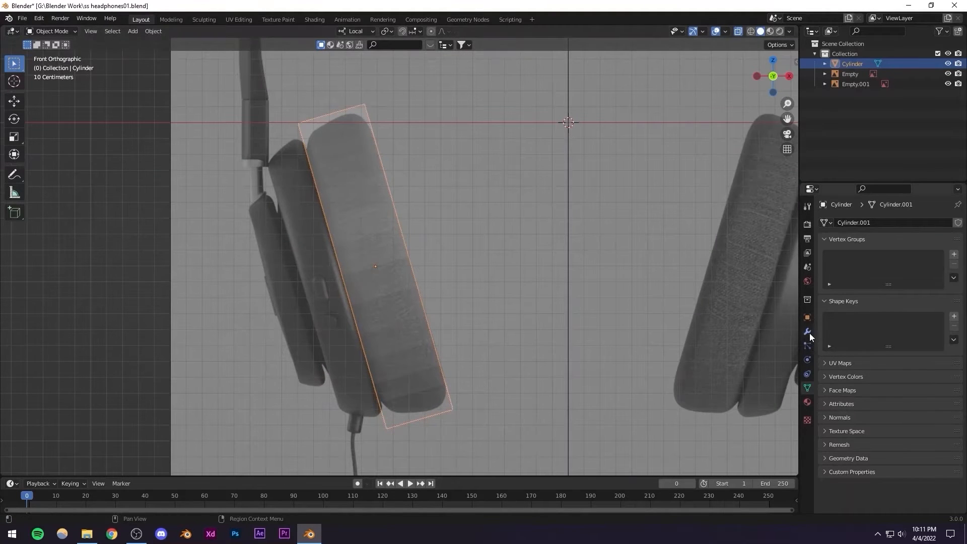
{"action": "left_click", "coordinate": [810, 334]}
{"action": "left_click", "coordinate": [833, 222]}
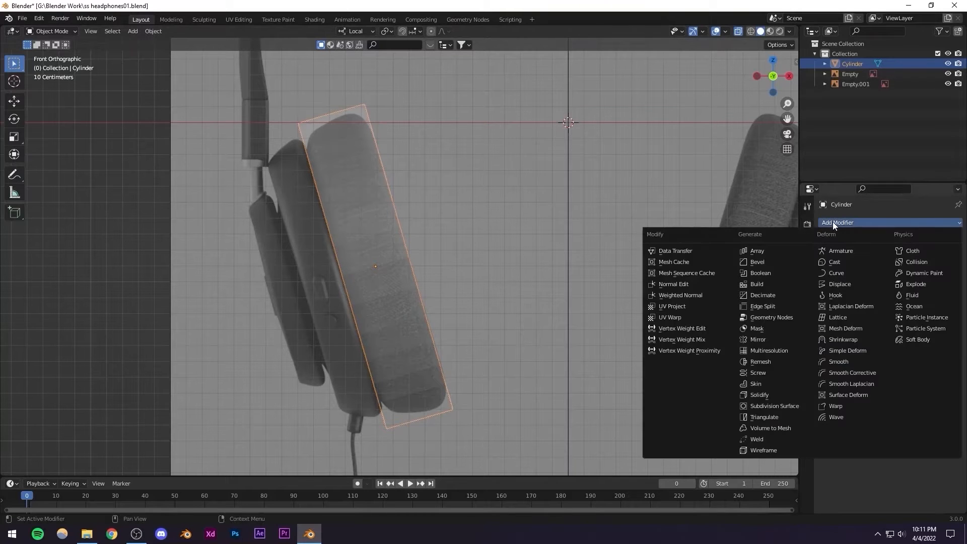
{"action": "left_click", "coordinate": [771, 406]}
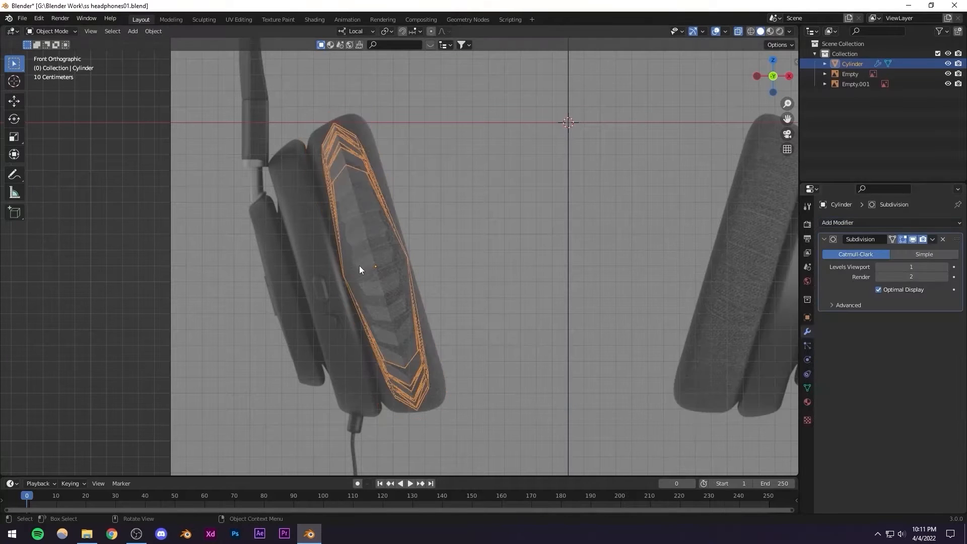
{"action": "scroll", "coordinate": [396, 287], "scroll_direction": "down", "scroll_amount": 1}
{"action": "middle_click_drag", "start_coordinate": [394, 286], "coordinate": [375, 289]}
{"action": "middle_click_drag", "start_coordinate": [416, 245], "coordinate": [486, 259]}
{"action": "key", "text": "ctrl+s"}
{"action": "scroll", "coordinate": [333, 252], "scroll_direction": "up", "scroll_amount": 3}
{"action": "scroll", "coordinate": [367, 262], "scroll_direction": "down", "scroll_amount": 5}
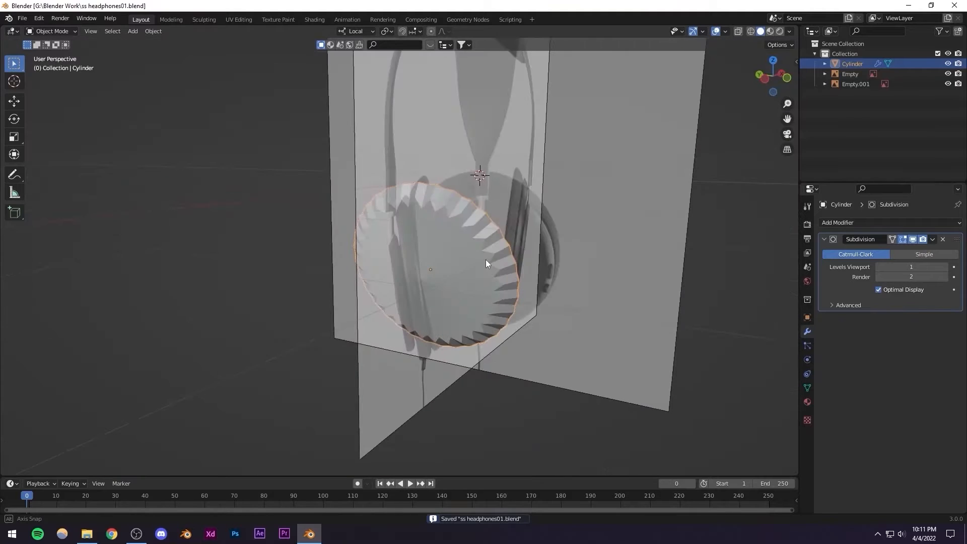
Enter Edit Mode on the cylinder and switch to face selection
{"action": "middle_click_drag", "start_coordinate": [374, 266], "coordinate": [335, 249]}
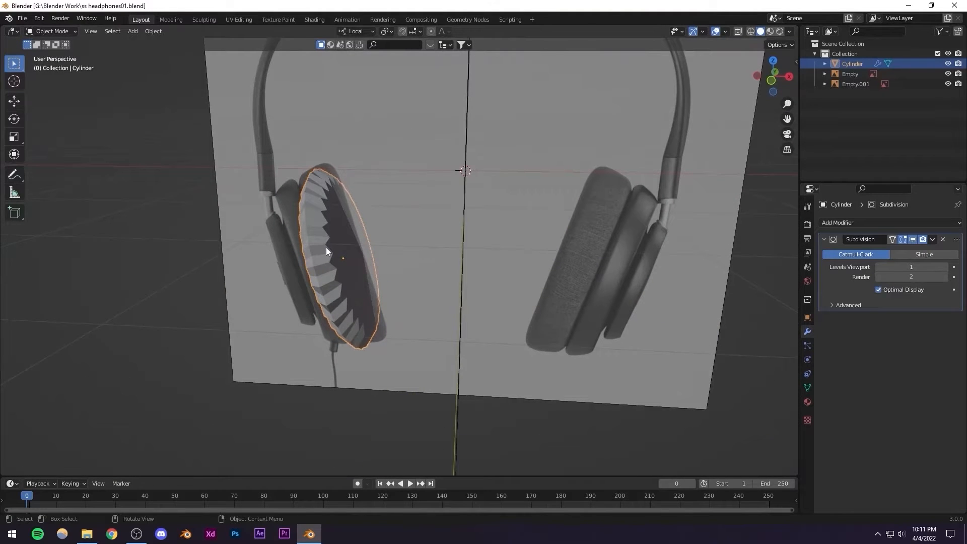
{"action": "middle_click_drag", "start_coordinate": [326, 247], "coordinate": [388, 250]}
{"action": "scroll", "coordinate": [403, 256], "scroll_direction": "up", "scroll_amount": 3}
{"action": "key", "text": "Tab"}
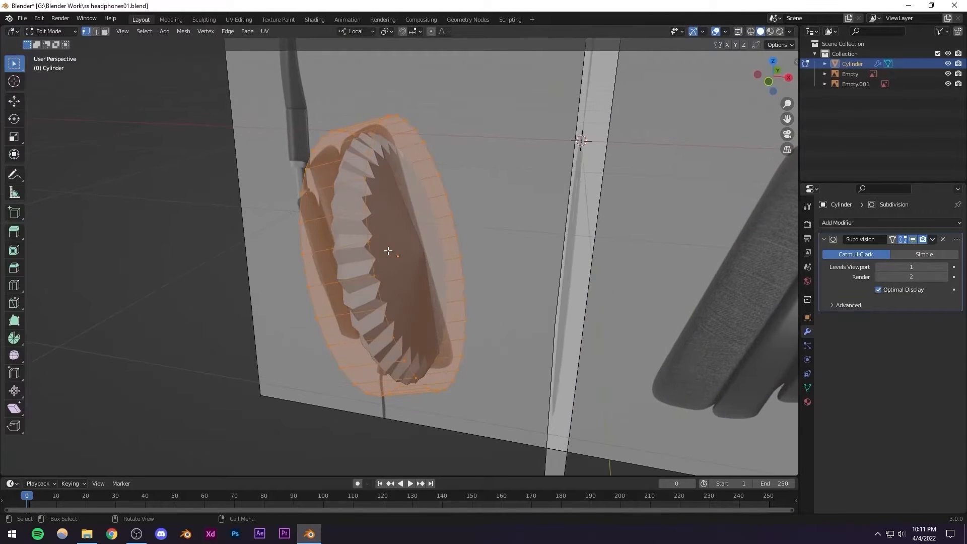
{"action": "left_click", "coordinate": [105, 32]}
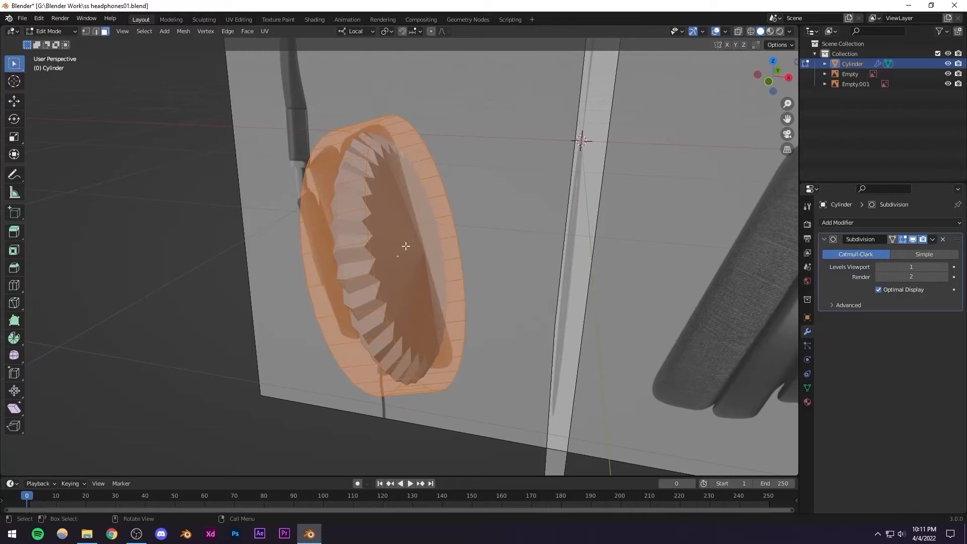
Try insetting the cylinder's inward-facing cap by about 0.19 m, then undo the inset
{"action": "left_click", "coordinate": [425, 248]}
{"action": "mouse_move", "coordinate": [426, 248]}
{"action": "middle_mouse_down"}
{"action": "mouse_move", "coordinate": [449, 242]}
{"action": "mouse_move", "coordinate": [440, 255]}
{"action": "middle_mouse_up"}
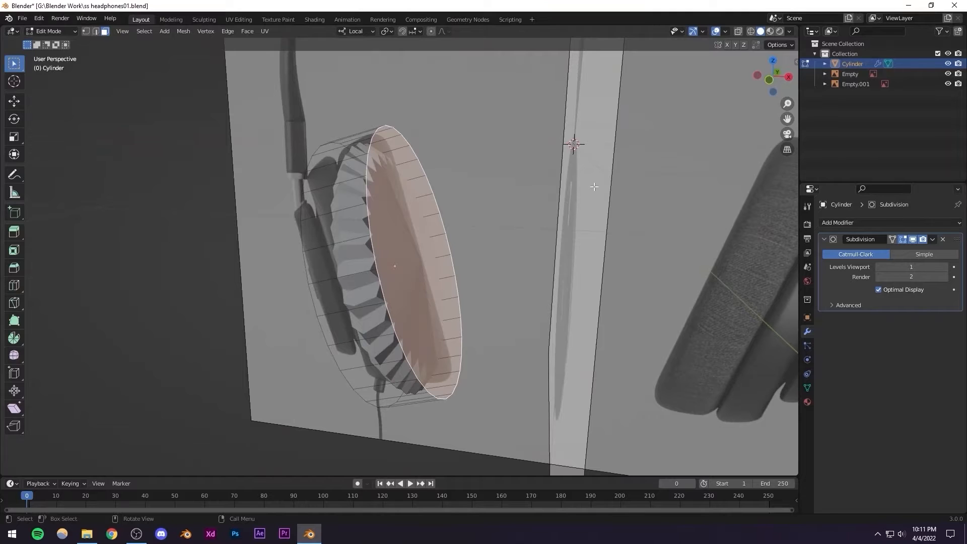
{"action": "key", "text": "i"}
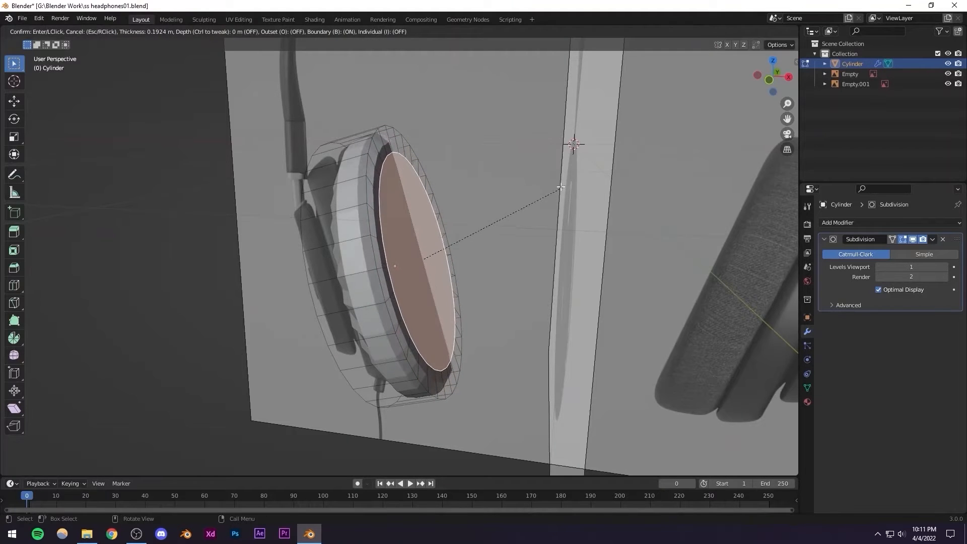
{"action": "left_click", "coordinate": [564, 184]}
{"action": "middle_click_drag", "start_coordinate": [564, 184], "coordinate": [285, 274]}
{"action": "key", "text": "ctrl+l"}
Inset the cylinder's inward-facing cap by about 0.06 m to tighten the rim
{"action": "middle_click_drag", "start_coordinate": [391, 258], "coordinate": [428, 245]}
{"action": "scroll", "coordinate": [464, 222], "scroll_direction": "up", "scroll_amount": 2}
{"action": "scroll", "coordinate": [503, 200], "scroll_direction": "up", "scroll_amount": 1}
{"action": "scroll", "coordinate": [503, 199], "scroll_direction": "down", "scroll_amount": 1}
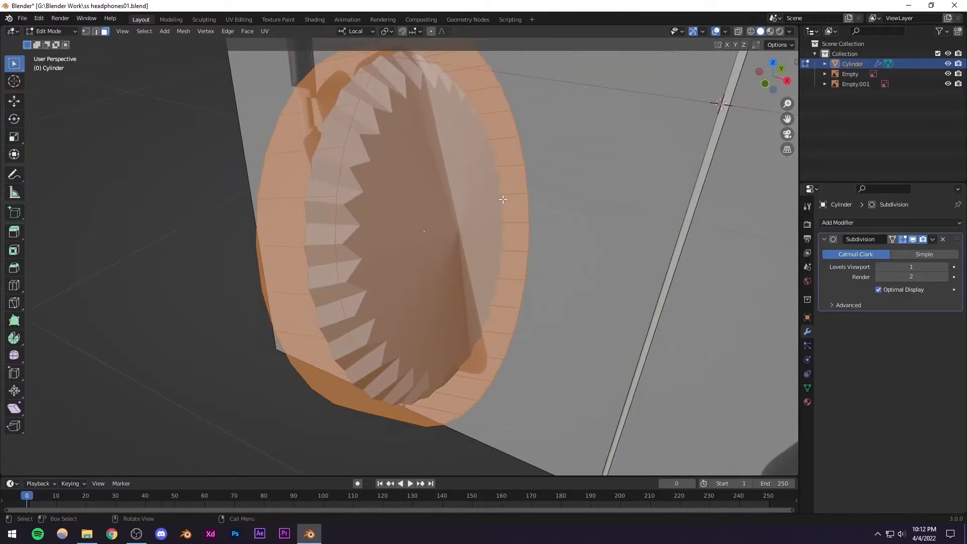
{"action": "left_click", "coordinate": [423, 220]}
{"action": "key", "text": "i"}
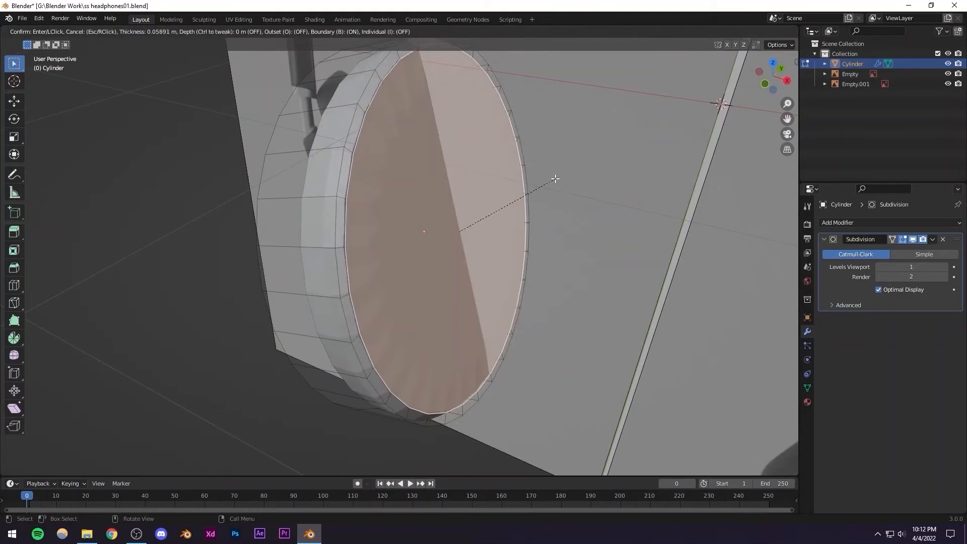
{"action": "left_click", "coordinate": [556, 179]}
Inset the cap face a second time by about 0.16 m to form the cushion's ring
{"action": "middle_click_drag", "start_coordinate": [556, 179], "coordinate": [557, 264]}
{"action": "scroll", "coordinate": [444, 284], "scroll_direction": "up", "scroll_amount": 3}
{"action": "middle_click_drag", "start_coordinate": [439, 286], "coordinate": [459, 278]}
{"action": "scroll", "coordinate": [504, 273], "scroll_direction": "down", "scroll_amount": 2}
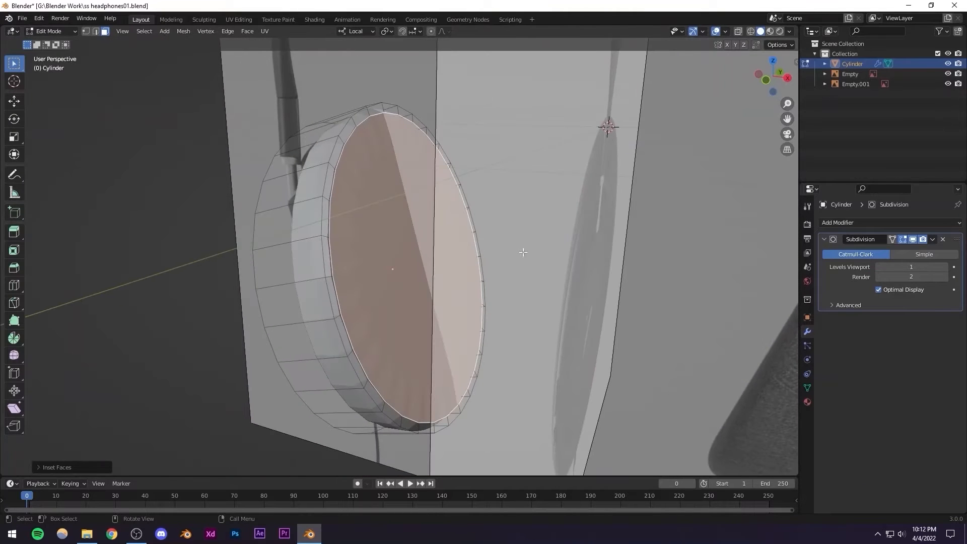
{"action": "key", "text": "i"}
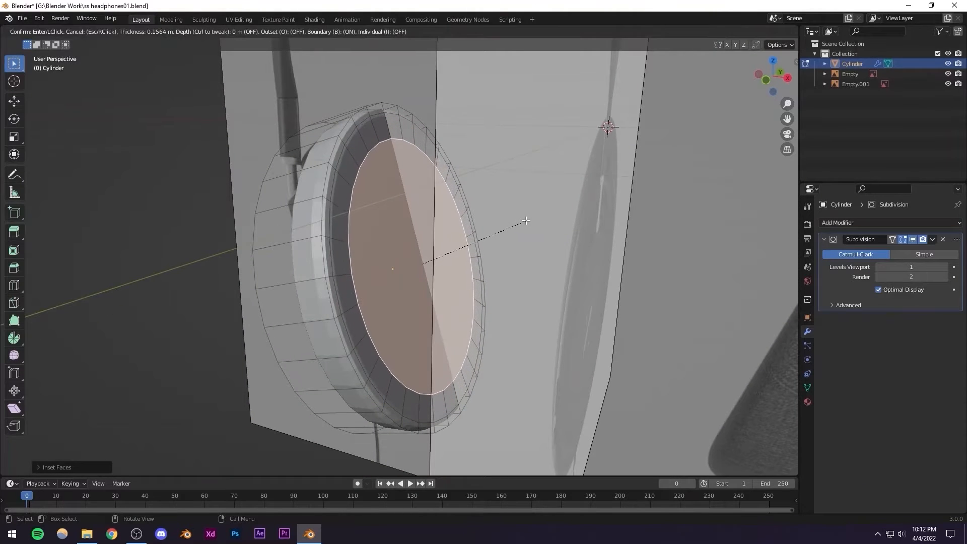
{"action": "left_click", "coordinate": [526, 220]}
Extrude the inset inward-facing cap slightly into the cushion, then extrude it again about 0.2 m to hollow out the ear opening
{"action": "middle_click_drag", "start_coordinate": [526, 221], "coordinate": [387, 260]}
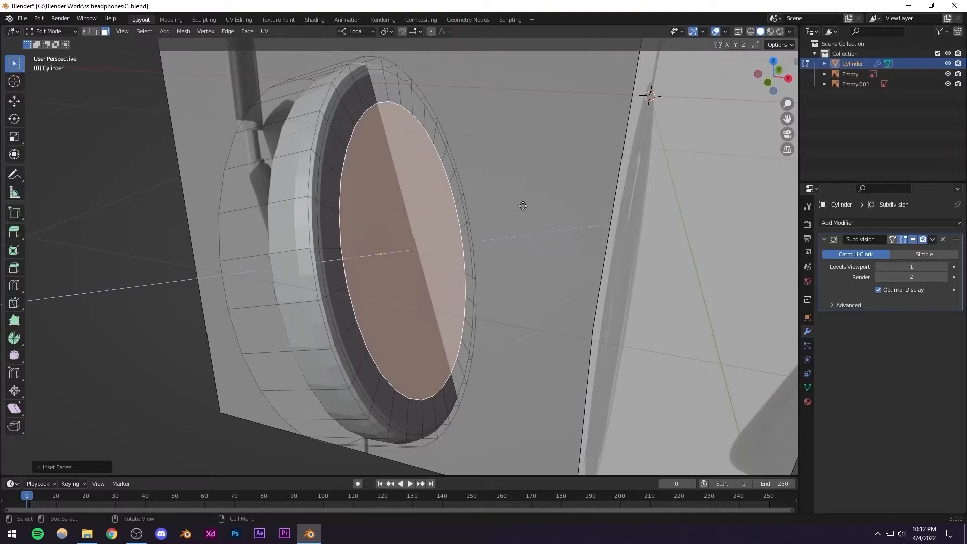
{"action": "key", "text": "e"}
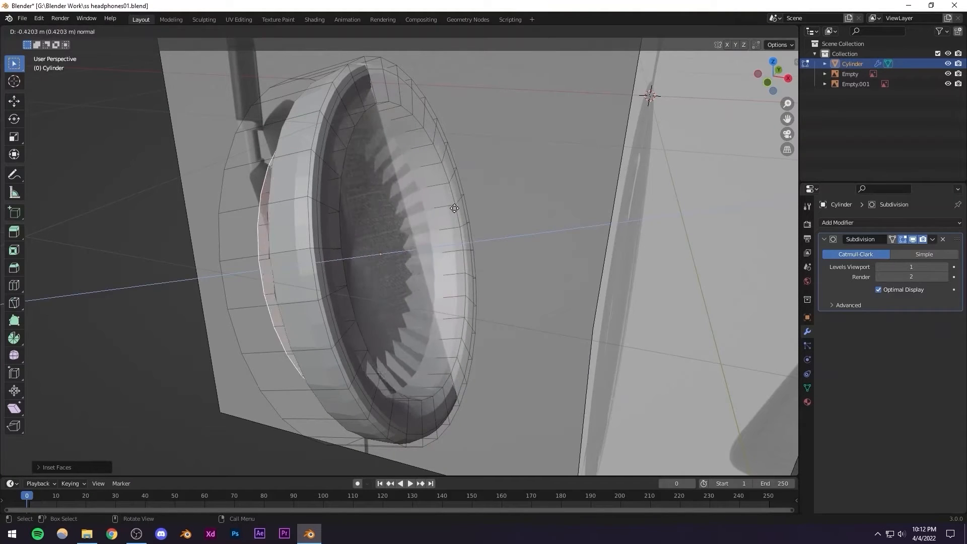
{"action": "left_click", "coordinate": [513, 210]}
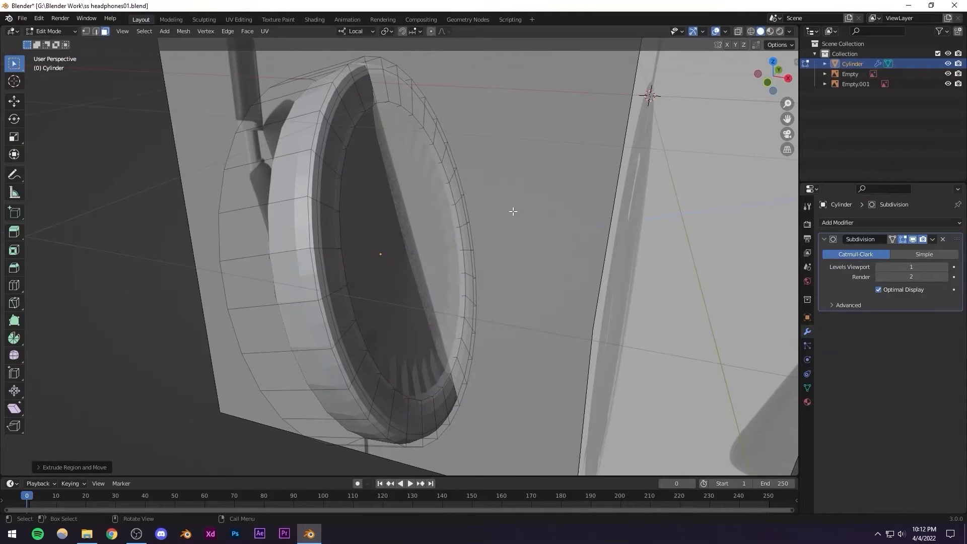
{"action": "key", "text": "e"}
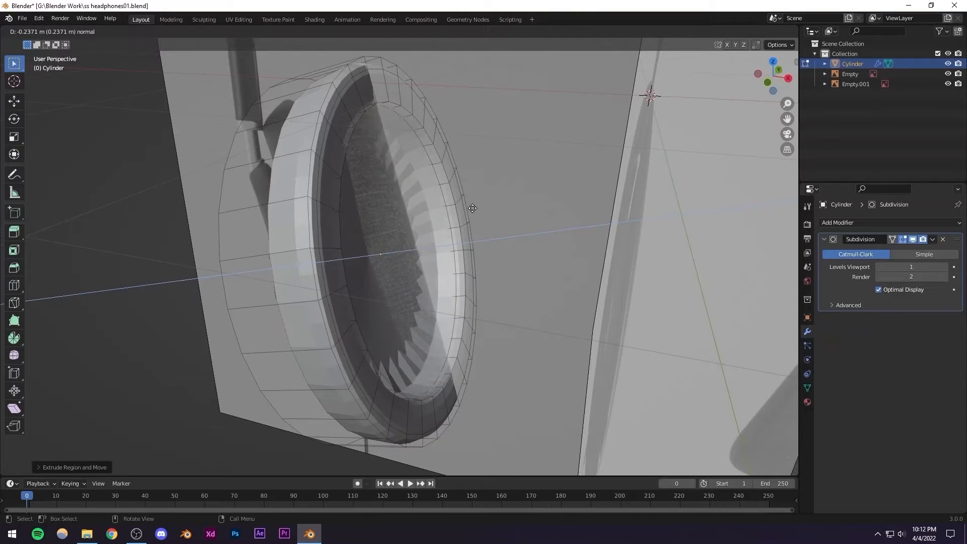
{"action": "left_click", "coordinate": [479, 208]}
In front X-ray view, extrude the recess's end face about 0.04 m further into the cushion and return to Object Mode
{"action": "middle_click_drag", "start_coordinate": [477, 208], "coordinate": [449, 235]}
{"action": "key", "text": "alt+z"}
{"action": "scroll", "coordinate": [406, 237], "scroll_direction": "down", "scroll_amount": 3}
{"action": "scroll", "coordinate": [418, 246], "scroll_direction": "up", "scroll_amount": 3}
{"action": "scroll", "coordinate": [504, 217], "scroll_direction": "down", "scroll_amount": 1}
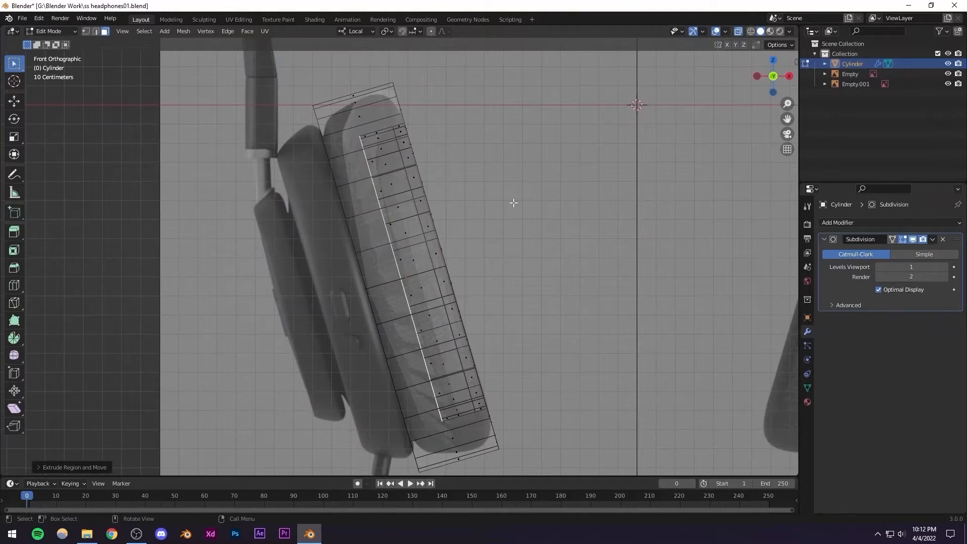
{"action": "key", "text": "e"}
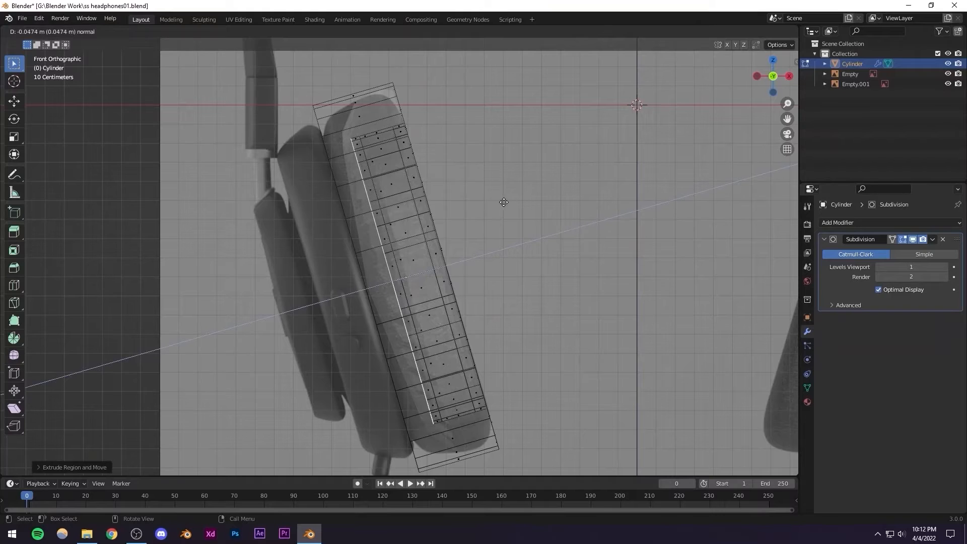
{"action": "left_click", "coordinate": [505, 202]}
{"action": "key", "text": "Tab"}
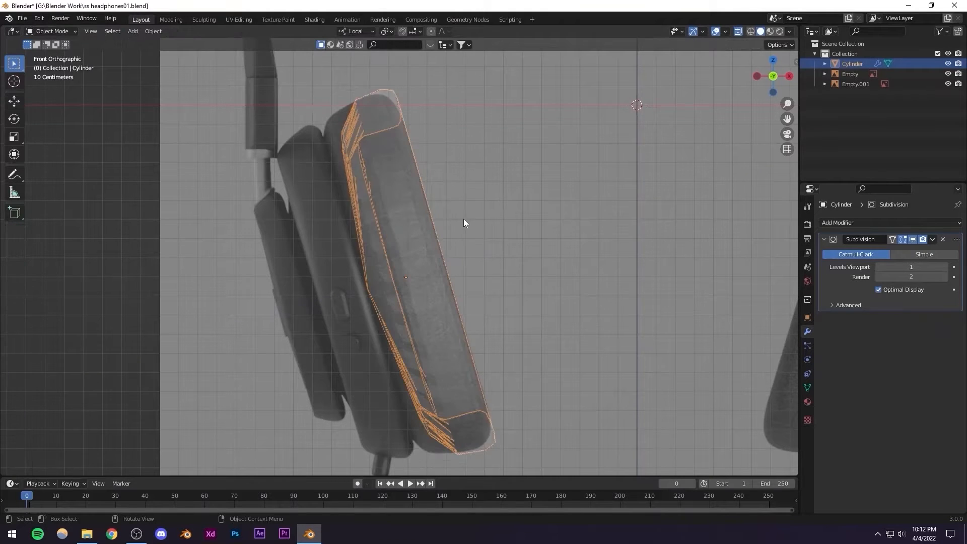
Hide the side reference image Empty.001 and save the file
{"action": "middle_click_drag", "start_coordinate": [436, 224], "coordinate": [386, 252]}
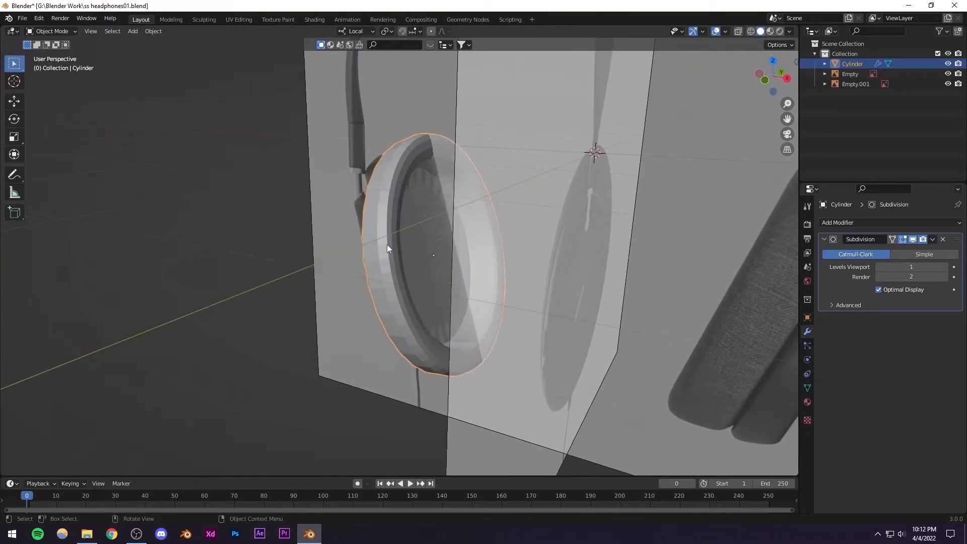
{"action": "scroll", "coordinate": [387, 248], "scroll_direction": "up", "scroll_amount": 3}
{"action": "scroll", "coordinate": [389, 243], "scroll_direction": "down", "scroll_amount": 5}
{"action": "key", "text": "Tab"}
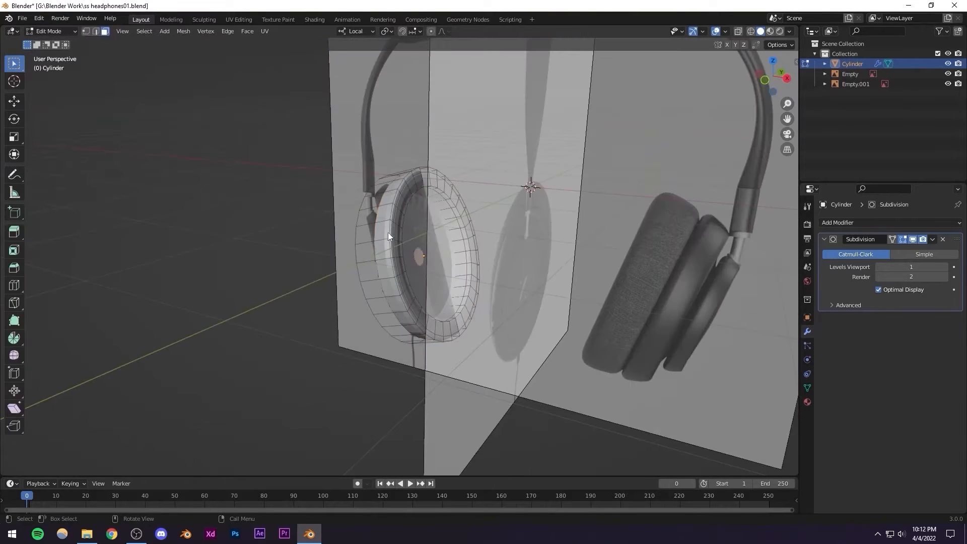
{"action": "key", "text": "Tab"}
{"action": "scroll", "coordinate": [479, 204], "scroll_direction": "down", "scroll_amount": 3}
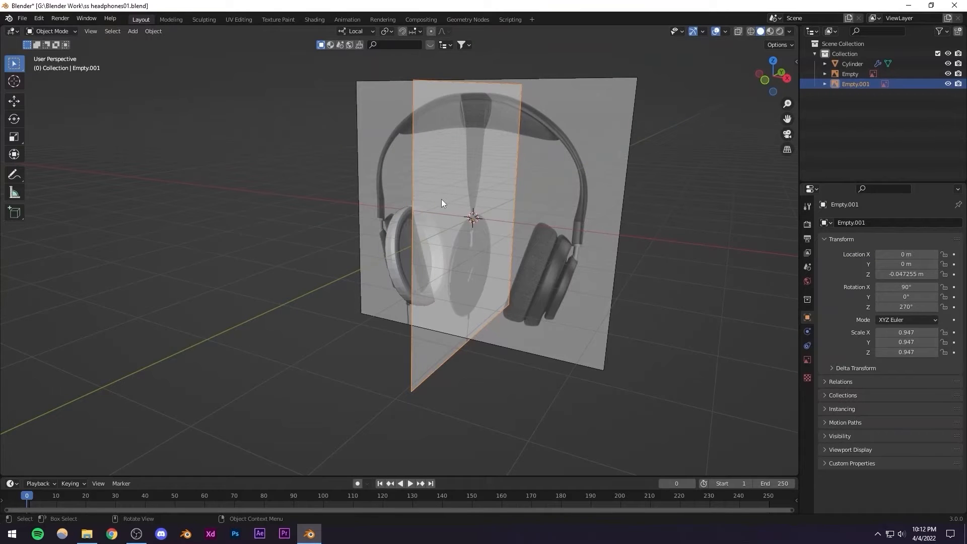
{"action": "key", "text": "h"}
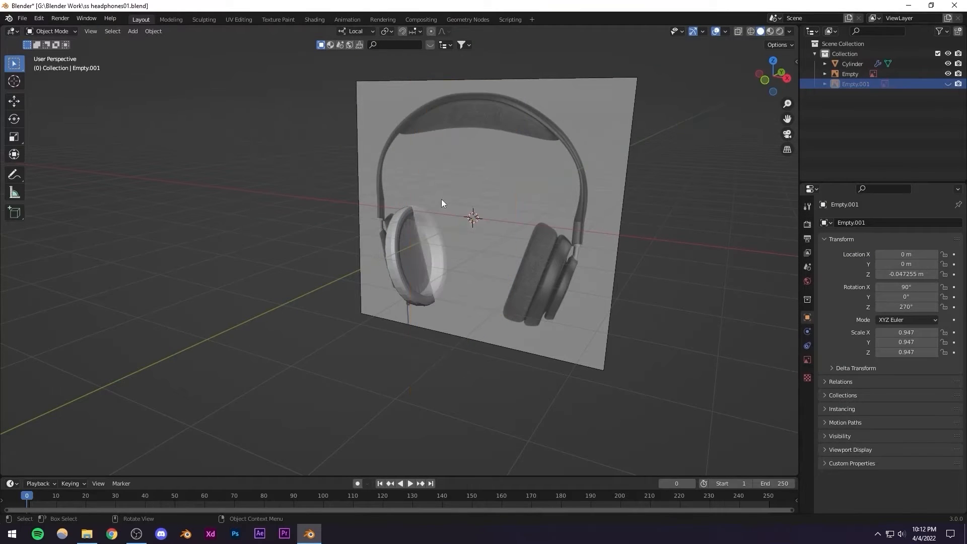
{"action": "key", "text": "ctrl+s"}
Enter Edit Mode on the cylinder and select the recess's end face in X-ray view
{"action": "scroll", "coordinate": [442, 198], "scroll_direction": "up", "scroll_amount": 5}
{"action": "mouse_move", "coordinate": [427, 284]}
{"action": "middle_mouse_down"}
{"action": "mouse_move", "coordinate": [391, 291]}
{"action": "mouse_move", "coordinate": [382, 282]}
{"action": "mouse_move", "coordinate": [417, 291]}
{"action": "mouse_move", "coordinate": [361, 299]}
{"action": "mouse_move", "coordinate": [325, 283]}
{"action": "mouse_move", "coordinate": [339, 279]}
{"action": "middle_mouse_up"}
{"action": "scroll", "coordinate": [417, 291], "scroll_direction": "up", "scroll_amount": 2}
{"action": "left_click", "coordinate": [342, 286]}
{"action": "key", "text": "Tab"}
{"action": "scroll", "coordinate": [325, 283], "scroll_direction": "up", "scroll_amount": 2}
{"action": "key", "text": "alt+z"}
{"action": "left_click", "coordinate": [317, 284]}
{"action": "scroll", "coordinate": [322, 279], "scroll_direction": "down", "scroll_amount": 1}
{"action": "key", "text": "z"}
{"action": "left_click", "coordinate": [416, 283]}
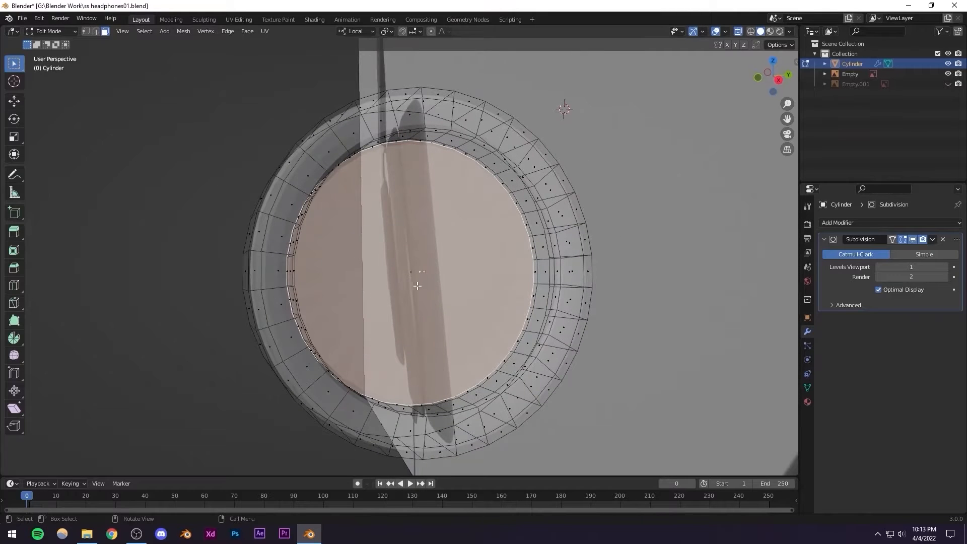
Grow the selection to include the recess walls and scale it down to narrow the ear opening and widen the cushion ring
{"action": "key", "text": "alt+z"}
{"action": "middle_click_drag", "start_coordinate": [416, 286], "coordinate": [437, 278]}
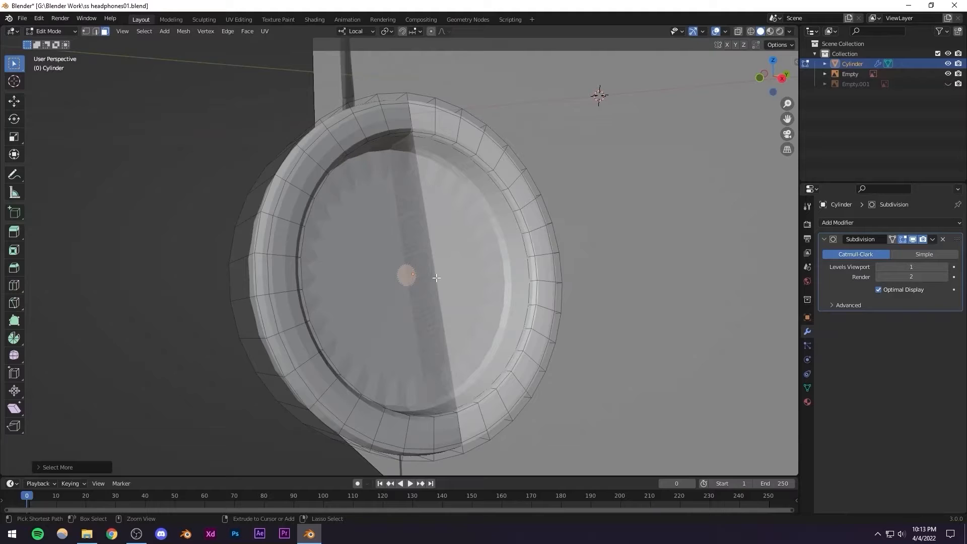
{"action": "key", "text": "alt+z"}
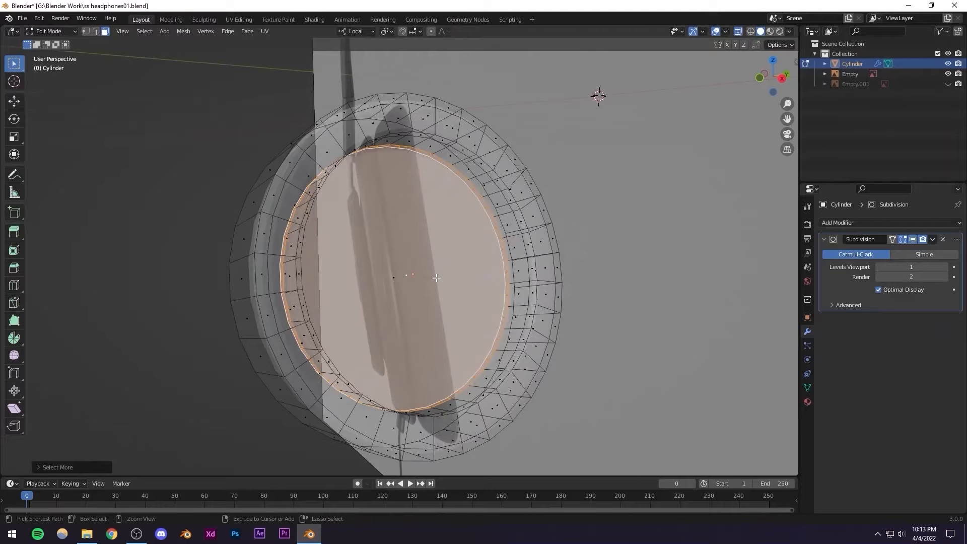
{"action": "key", "text": "ctrl+KP_Add"}
{"action": "key", "text": "ctrl+KP_Add"}
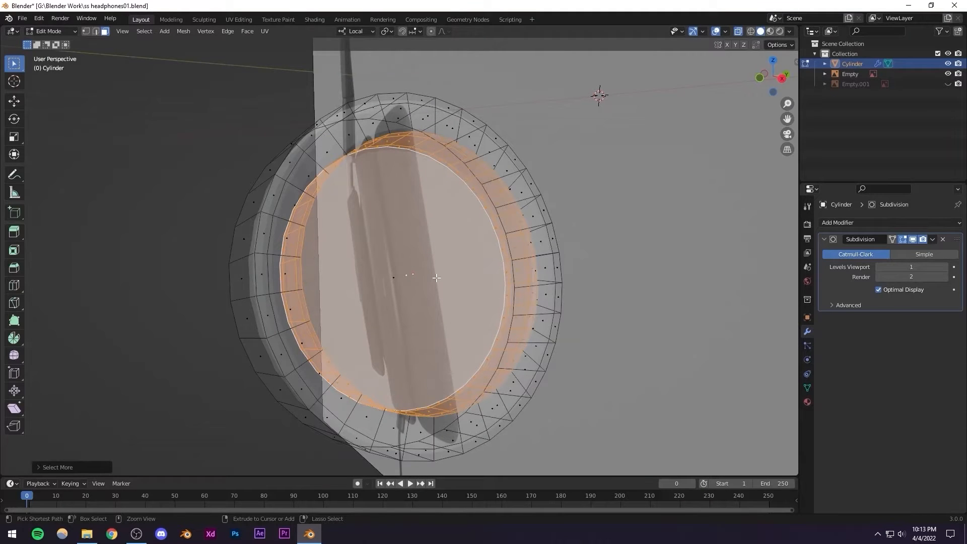
{"action": "key", "text": "ctrl+KP_Add"}
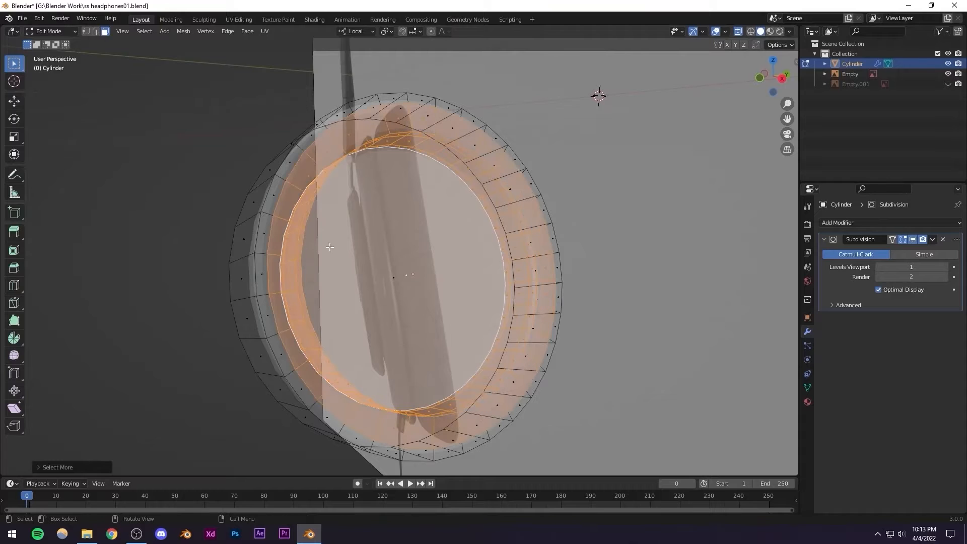
{"action": "key", "text": "alt+z"}
{"action": "key", "text": "ctrl+z"}
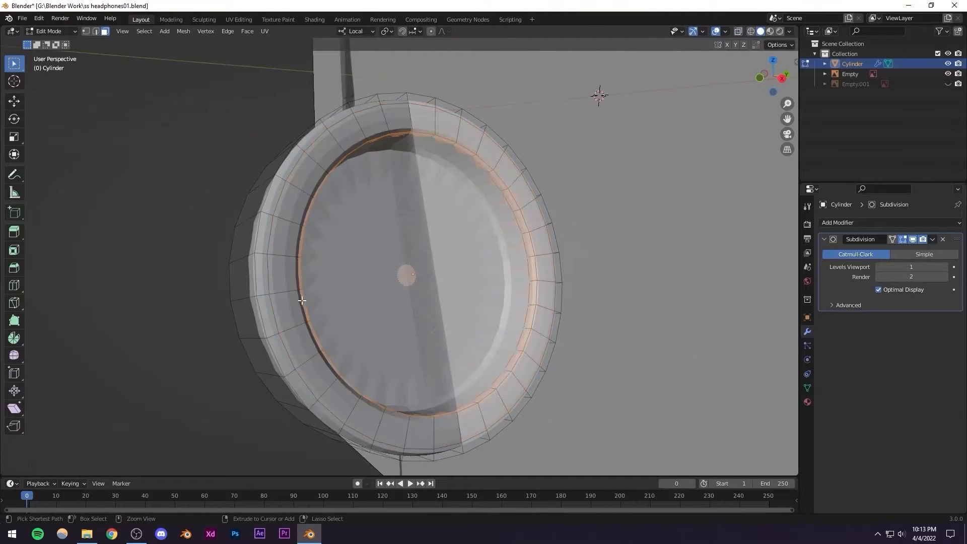
{"action": "middle_click_drag", "start_coordinate": [301, 316], "coordinate": [310, 316]}
{"action": "key", "text": "s"}
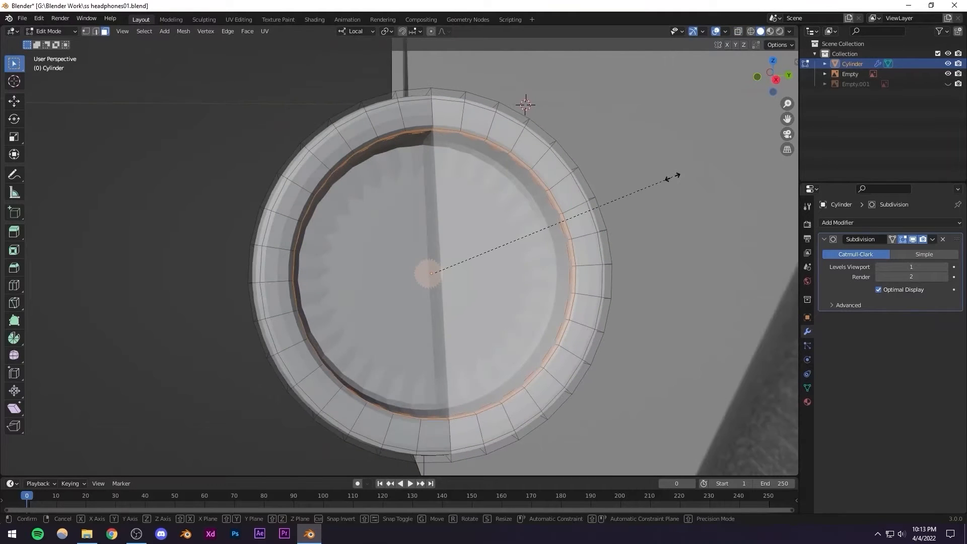
{"action": "left_click", "coordinate": [629, 190]}
In front X-ray view, move the recess's end face about 0.05 m deeper along local Z, then extrude it about 0.03 m inward
{"action": "middle_click_drag", "start_coordinate": [630, 191], "coordinate": [393, 286]}
{"action": "key", "text": "Tab"}
{"action": "scroll", "coordinate": [355, 285], "scroll_direction": "up", "scroll_amount": 5}
{"action": "key", "text": "Tab"}
{"action": "scroll", "coordinate": [415, 303], "scroll_direction": "down", "scroll_amount": 5}
{"action": "scroll", "coordinate": [421, 292], "scroll_direction": "up", "scroll_amount": 5}
{"action": "key", "text": "alt+z"}
{"action": "left_click", "coordinate": [391, 267]}
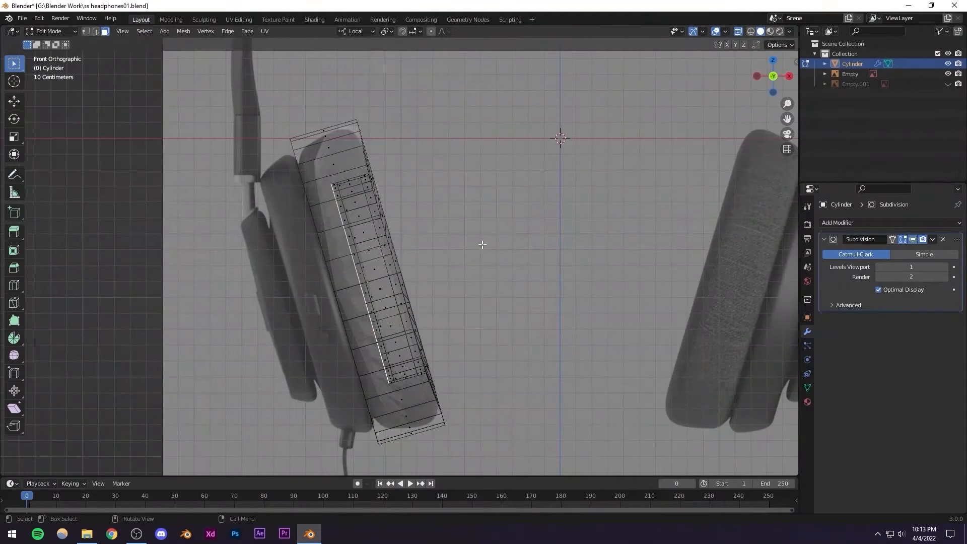
{"action": "key", "text": "g"}
{"action": "key", "text": "z"}
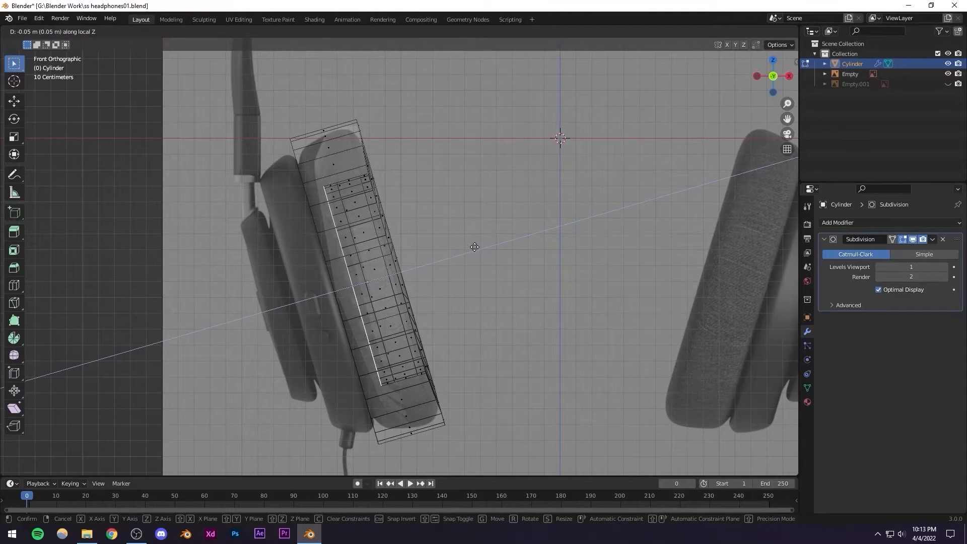
{"action": "left_click", "coordinate": [473, 247]}
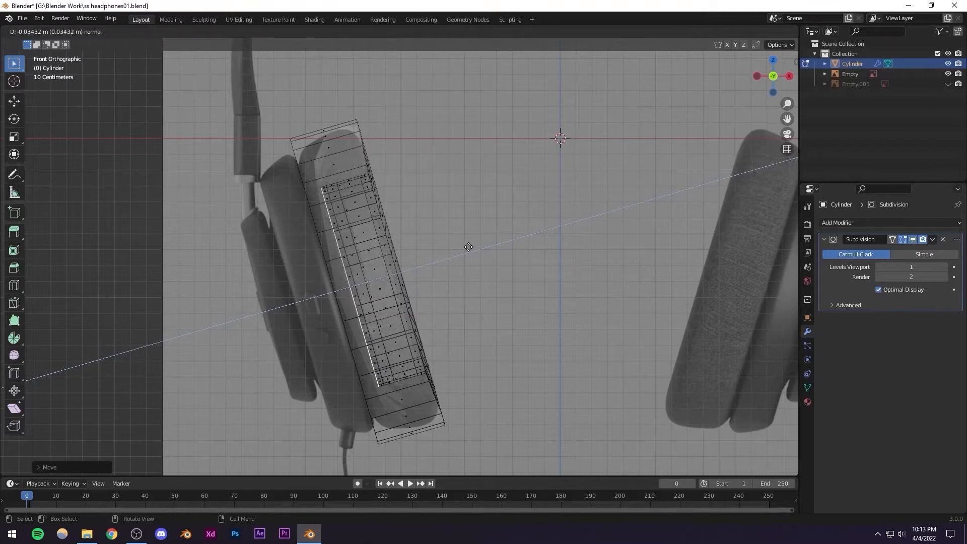
{"action": "left_click", "coordinate": [469, 247]}
Return to Object Mode, set the Subdivision modifier's viewport and render levels to 3, and save the file
{"action": "key", "text": "Tab"}
{"action": "middle_click_drag", "start_coordinate": [411, 274], "coordinate": [430, 297]}
{"action": "scroll", "coordinate": [347, 276], "scroll_direction": "up", "scroll_amount": 3}
{"action": "key", "text": "alt+z"}
{"action": "scroll", "coordinate": [353, 282], "scroll_direction": "down", "scroll_amount": 5}
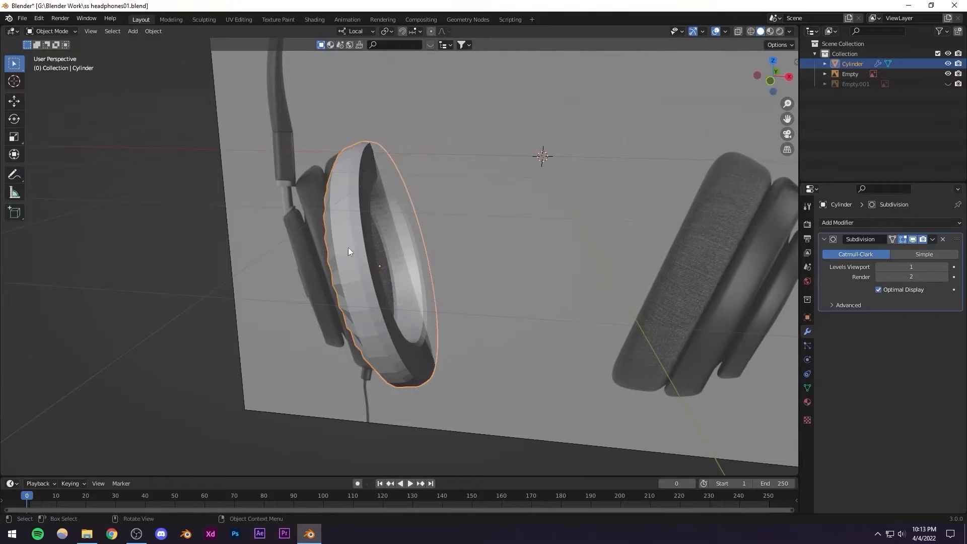
{"action": "left_click", "coordinate": [946, 267]}
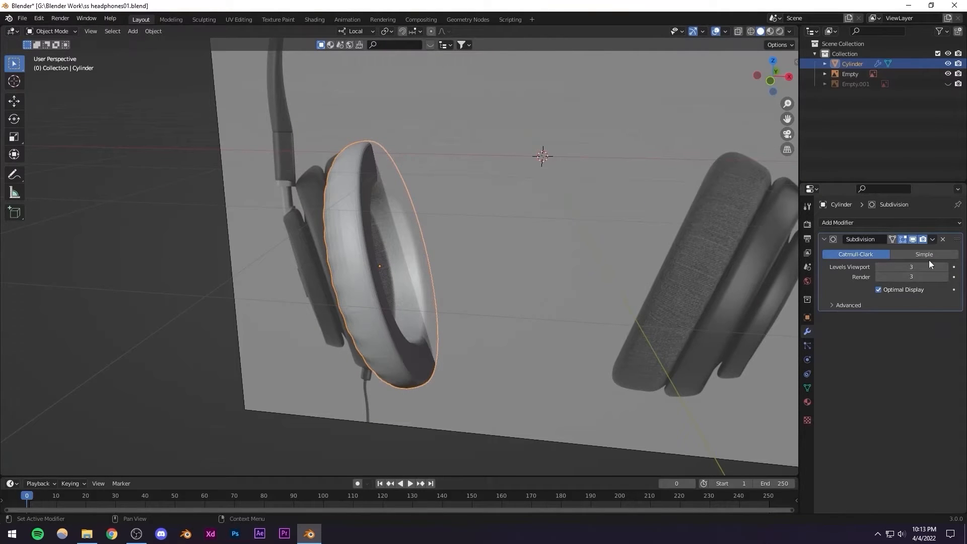
{"action": "scroll", "coordinate": [409, 299], "scroll_direction": "down", "scroll_amount": 3}
{"action": "middle_click_drag", "start_coordinate": [409, 298], "coordinate": [493, 302]}
{"action": "key", "text": "ctrl+s"}
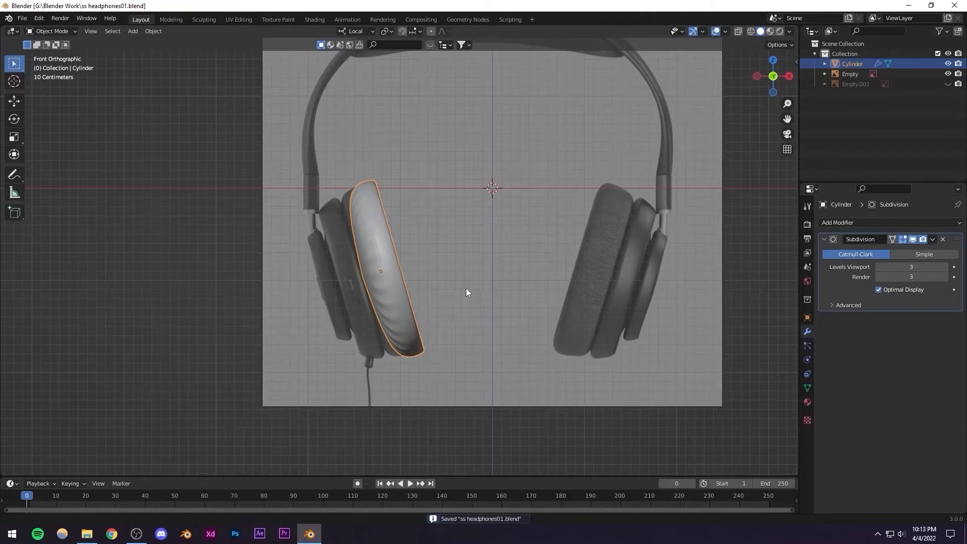
In Edit Mode, inset the cushion's outward-facing cap by about 0.35 m to tighten its outer rim
{"action": "middle_click_drag", "start_coordinate": [419, 316], "coordinate": [460, 292], "text": "shift"}
{"action": "scroll", "coordinate": [439, 262], "scroll_direction": "up", "scroll_amount": 5}
{"action": "key", "text": "Tab"}
{"action": "scroll", "coordinate": [430, 255], "scroll_direction": "down", "scroll_amount": 2}
{"action": "middle_click_drag", "start_coordinate": [428, 253], "coordinate": [500, 270]}
{"action": "left_click", "coordinate": [406, 254]}
{"action": "scroll", "coordinate": [406, 255], "scroll_direction": "down", "scroll_amount": 3}
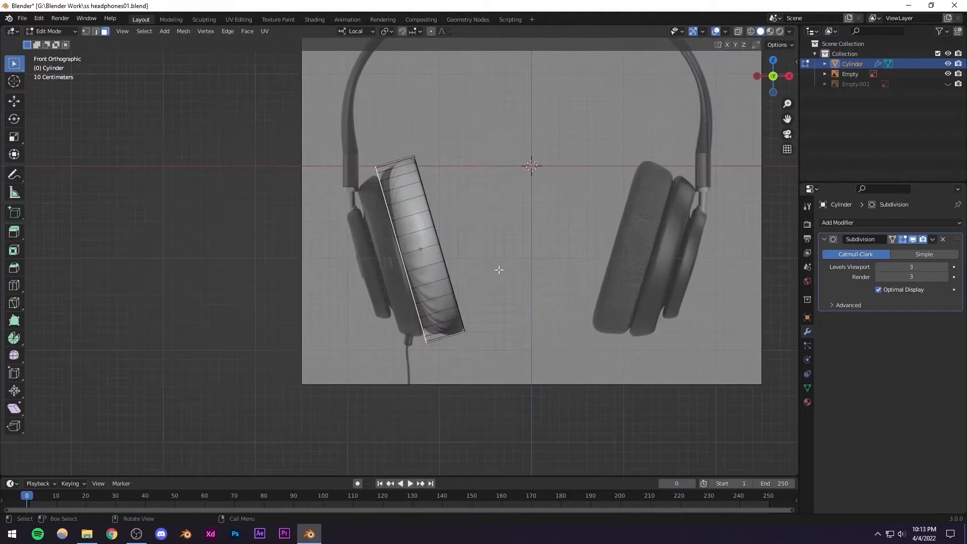
{"action": "scroll", "coordinate": [499, 270], "scroll_direction": "up", "scroll_amount": 4}
{"action": "scroll", "coordinate": [529, 209], "scroll_direction": "down", "scroll_amount": 1}
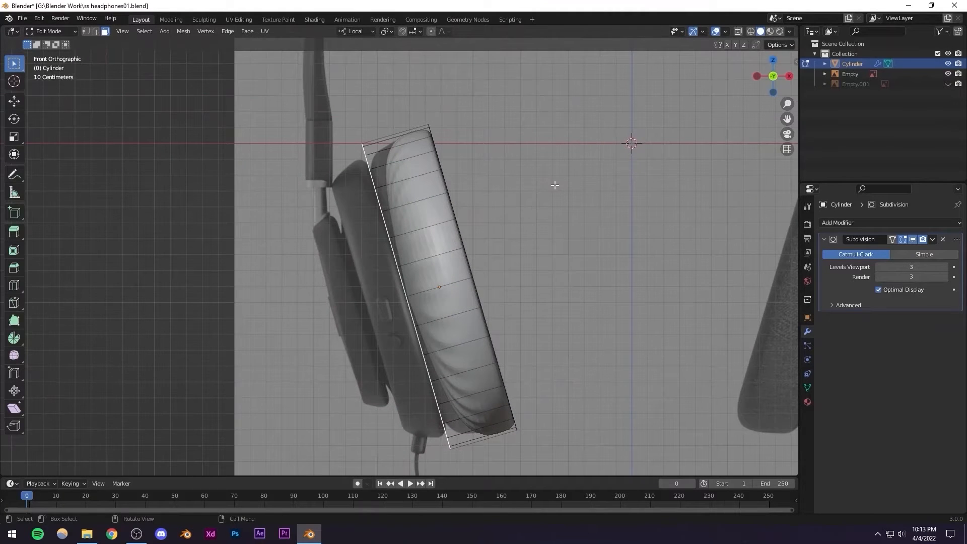
{"action": "key", "text": "i"}
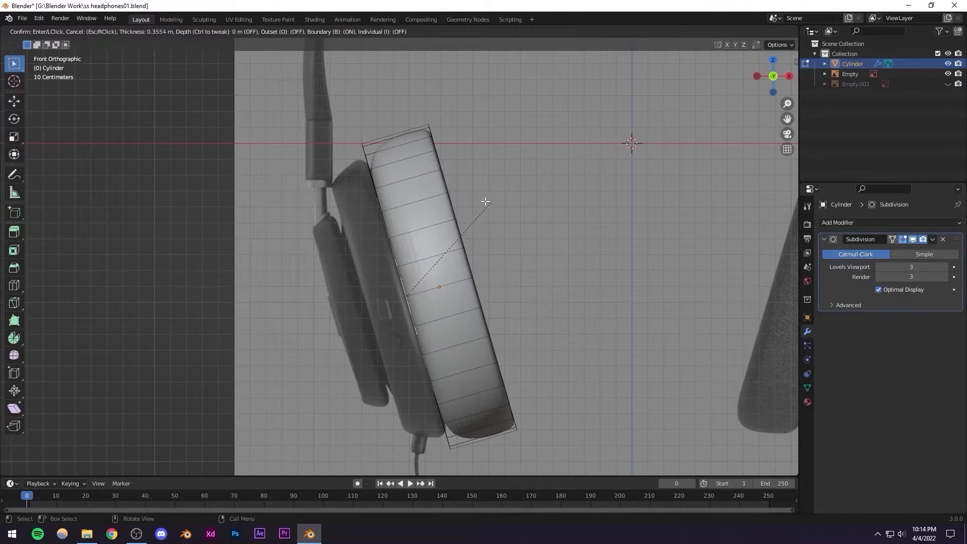
{"action": "left_click", "coordinate": [489, 203]}
Examine how both ends of the cushion line up with the front reference image in X-ray view
{"action": "key", "text": "alt+z"}
{"action": "scroll", "coordinate": [431, 206], "scroll_direction": "down", "scroll_amount": 4}
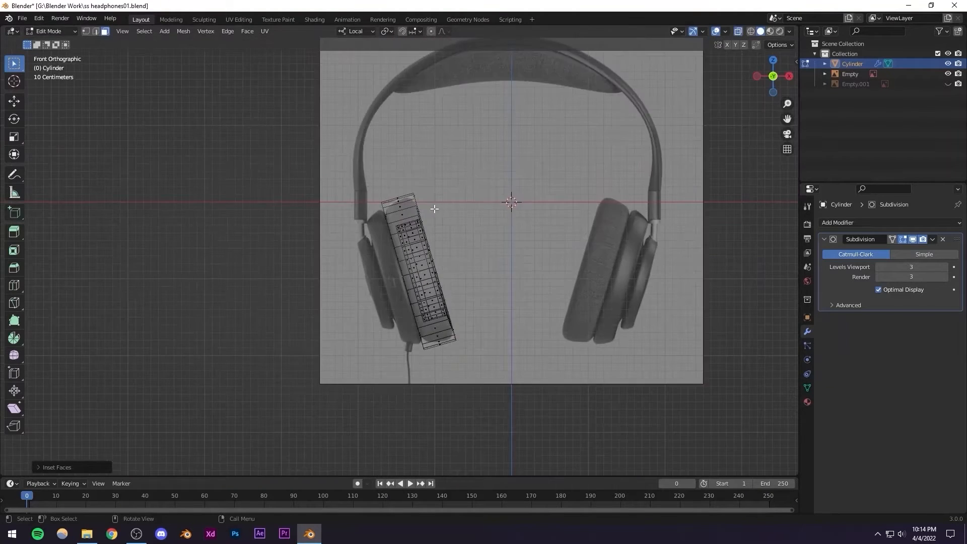
{"action": "scroll", "coordinate": [424, 227], "scroll_direction": "up", "scroll_amount": 4}
{"action": "scroll", "coordinate": [425, 228], "scroll_direction": "down", "scroll_amount": 1}
{"action": "middle_click_drag", "start_coordinate": [423, 234], "coordinate": [397, 285], "text": "shift"}
{"action": "scroll", "coordinate": [392, 267], "scroll_direction": "up", "scroll_amount": 3}
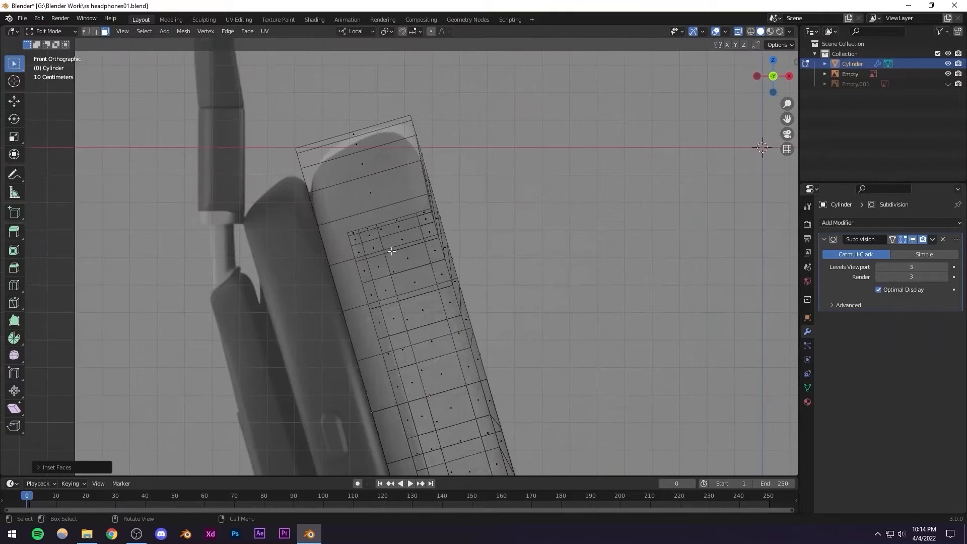
{"action": "scroll", "coordinate": [392, 251], "scroll_direction": "down", "scroll_amount": 3}
{"action": "middle_click_drag", "start_coordinate": [458, 330], "coordinate": [453, 207], "text": "shift"}
{"action": "scroll", "coordinate": [451, 204], "scroll_direction": "up", "scroll_amount": 2}
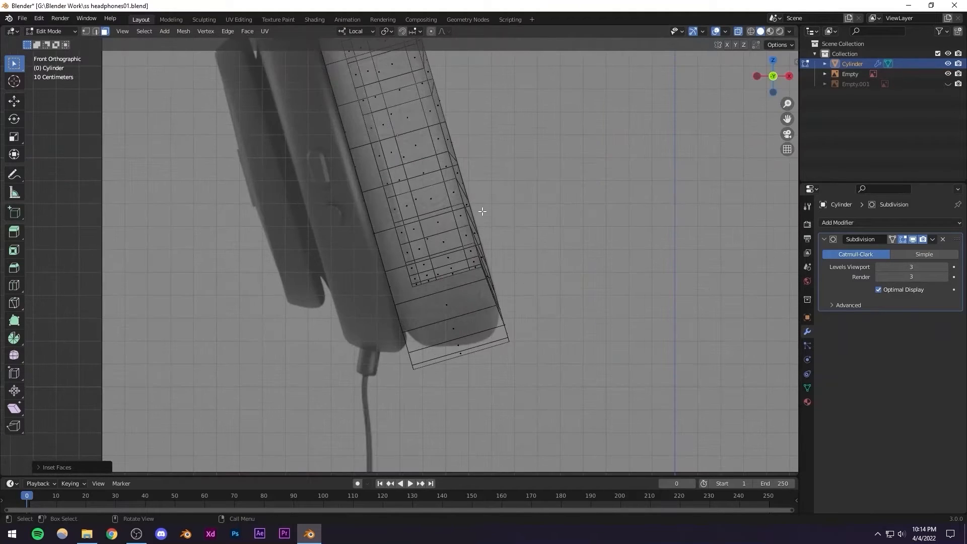
{"action": "scroll", "coordinate": [469, 205], "scroll_direction": "down", "scroll_amount": 2}
{"action": "middle_click_drag", "start_coordinate": [409, 151], "coordinate": [430, 275], "text": "shift"}
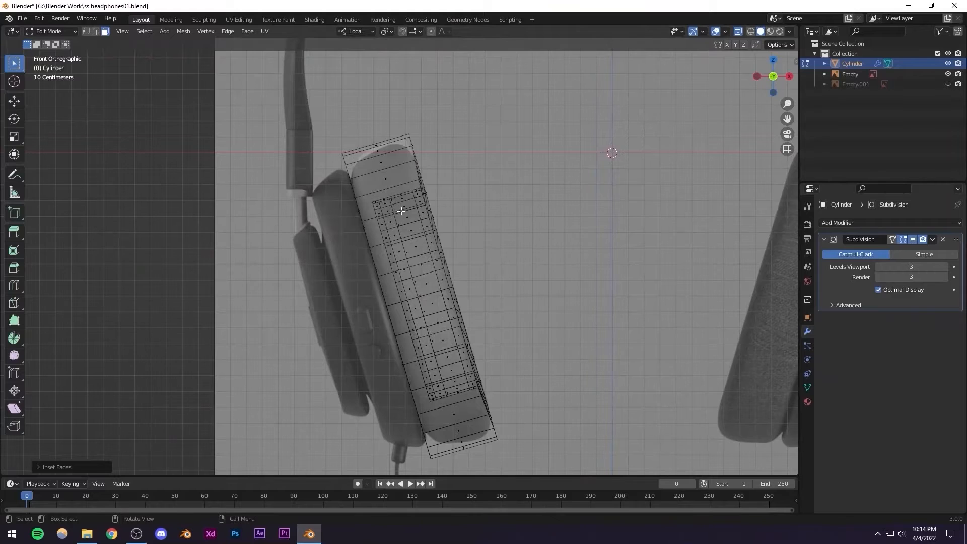
Try insetting the outward-facing cap a second time, then undo that inset
{"action": "middle_click_drag", "start_coordinate": [402, 211], "coordinate": [454, 212]}
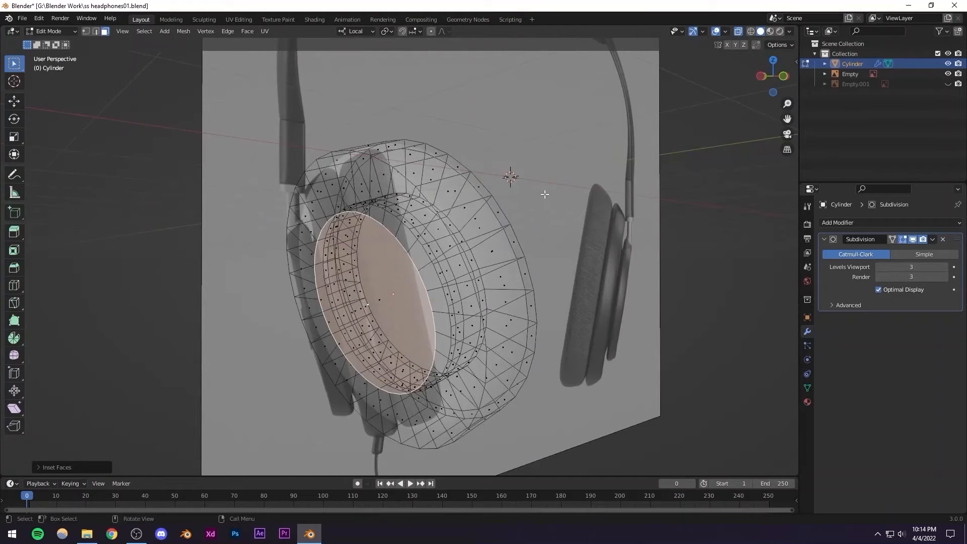
{"action": "key", "text": "i"}
{"action": "left_click", "coordinate": [503, 202]}
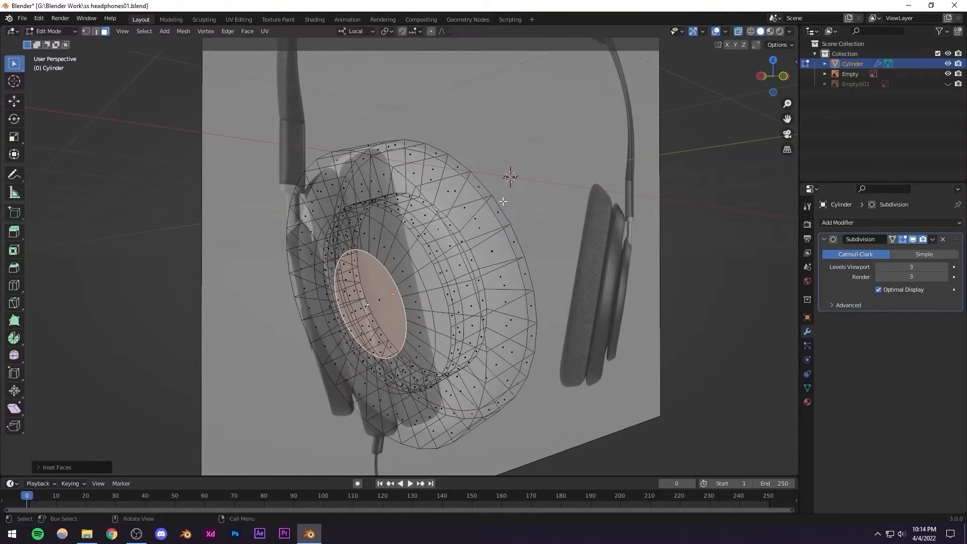
{"action": "key", "text": "ctrl+z"}
Return to Object Mode with X-ray off and inspect the smoothed outward-facing side of the cushion
{"action": "key", "text": "Tab"}
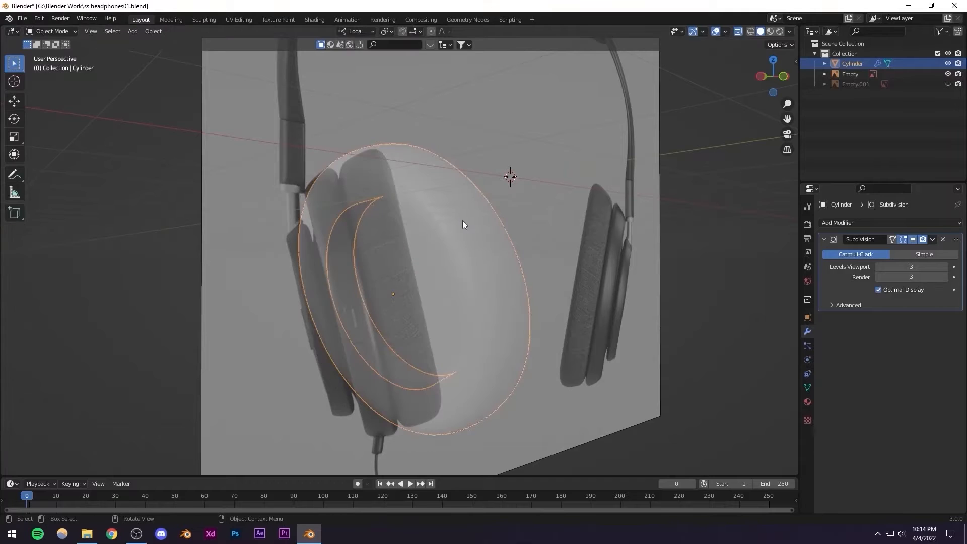
{"action": "key", "text": "alt+z"}
{"action": "middle_click_drag", "start_coordinate": [413, 280], "coordinate": [438, 361]}
{"action": "scroll", "coordinate": [440, 282], "scroll_direction": "up", "scroll_amount": 4}
{"action": "scroll", "coordinate": [461, 252], "scroll_direction": "down", "scroll_amount": 1}
{"action": "scroll", "coordinate": [461, 252], "scroll_direction": "up", "scroll_amount": 2}
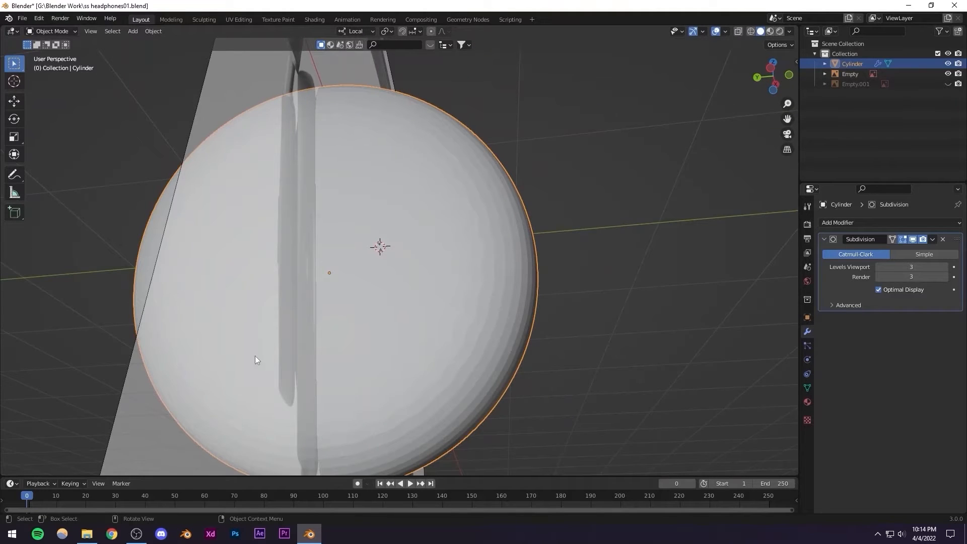
Inset the cushion's outward-facing cap again by about 0.37 m, return to Object Mode, and save the file
{"action": "middle_click_drag", "start_coordinate": [441, 331], "coordinate": [388, 316]}
{"action": "scroll", "coordinate": [388, 334], "scroll_direction": "down", "scroll_amount": 3}
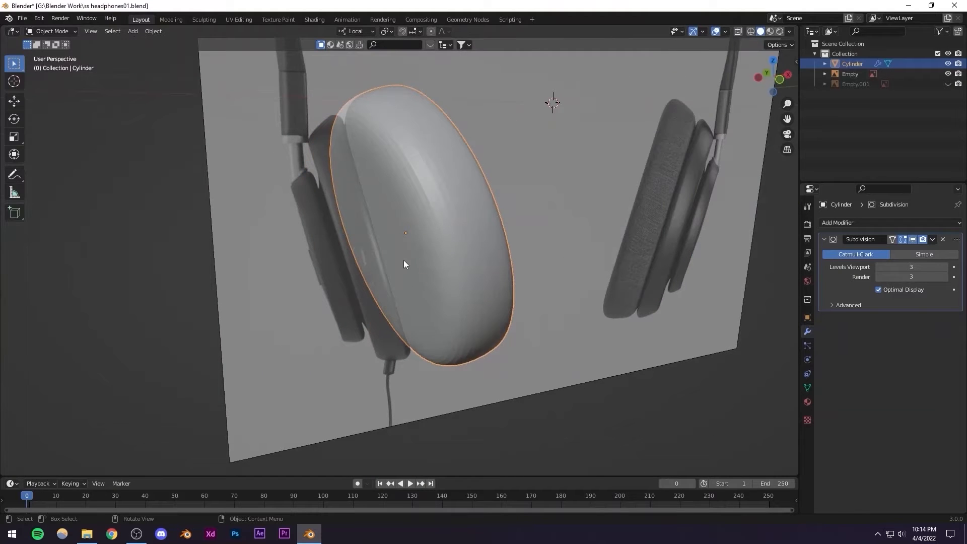
{"action": "key", "text": "Tab"}
{"action": "middle_click_drag", "start_coordinate": [433, 230], "coordinate": [470, 233]}
{"action": "scroll", "coordinate": [469, 232], "scroll_direction": "up", "scroll_amount": 3}
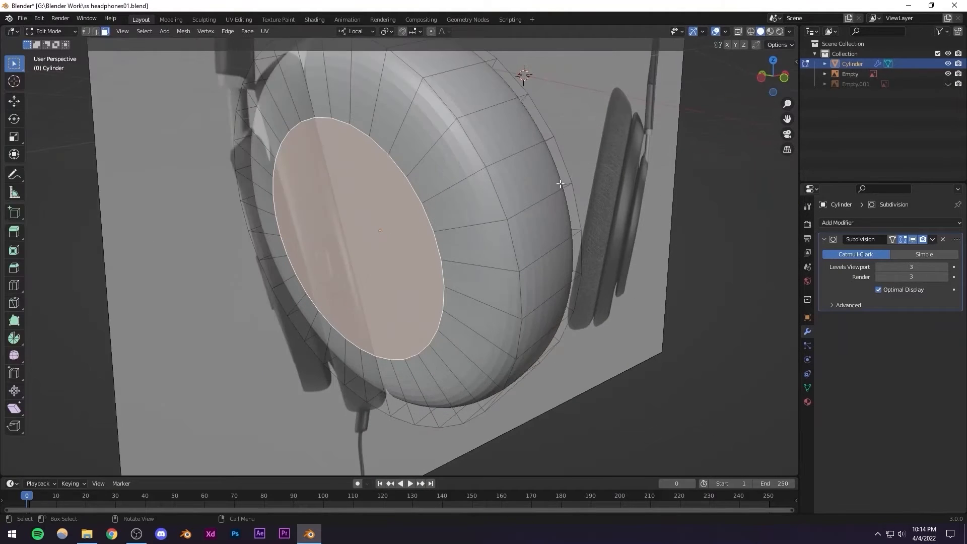
{"action": "key", "text": "i"}
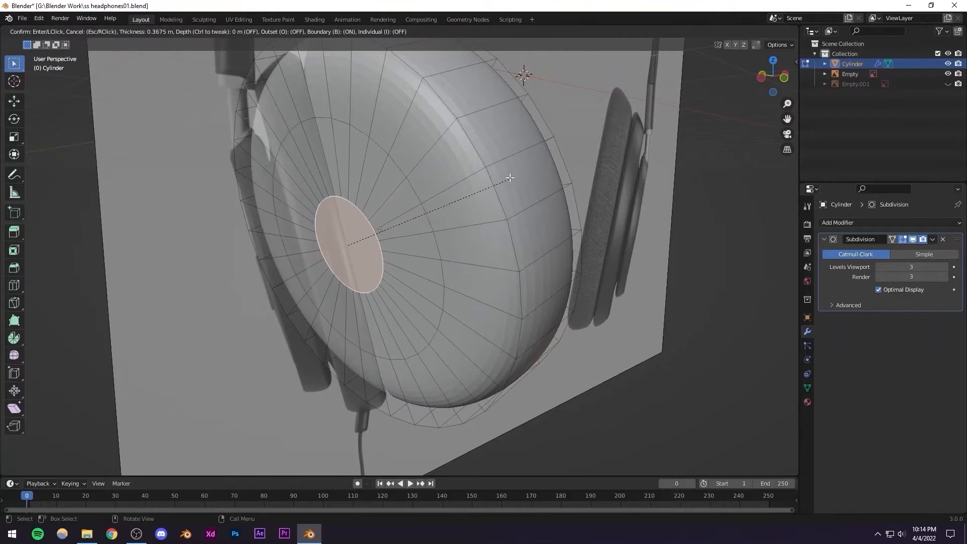
{"action": "left_click", "coordinate": [503, 180]}
{"action": "key", "text": "Tab"}
{"action": "middle_click_drag", "start_coordinate": [472, 206], "coordinate": [518, 160]}
{"action": "mouse_move", "coordinate": [408, 361]}
{"action": "middle_mouse_down"}
{"action": "mouse_move", "coordinate": [398, 328]}
{"action": "mouse_move", "coordinate": [411, 352]}
{"action": "middle_mouse_up"}
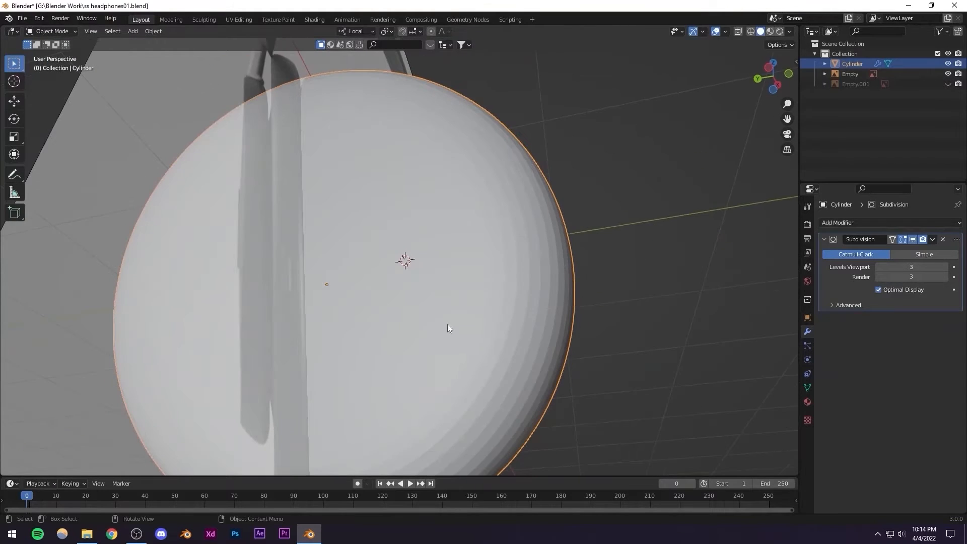
{"action": "middle_click_drag", "start_coordinate": [448, 325], "coordinate": [434, 297]}
{"action": "key", "text": "ctrl+s"}
Shade the cushion smooth and enable Auto Smooth for its normals
{"action": "right_click", "coordinate": [439, 250]}
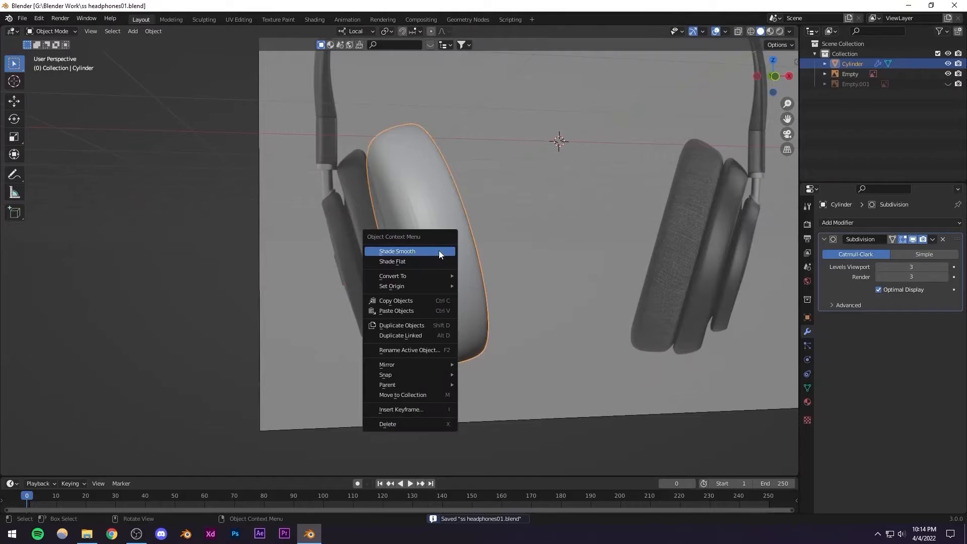
{"action": "left_click", "coordinate": [437, 251]}
{"action": "scroll", "coordinate": [423, 247], "scroll_direction": "down", "scroll_amount": 3}
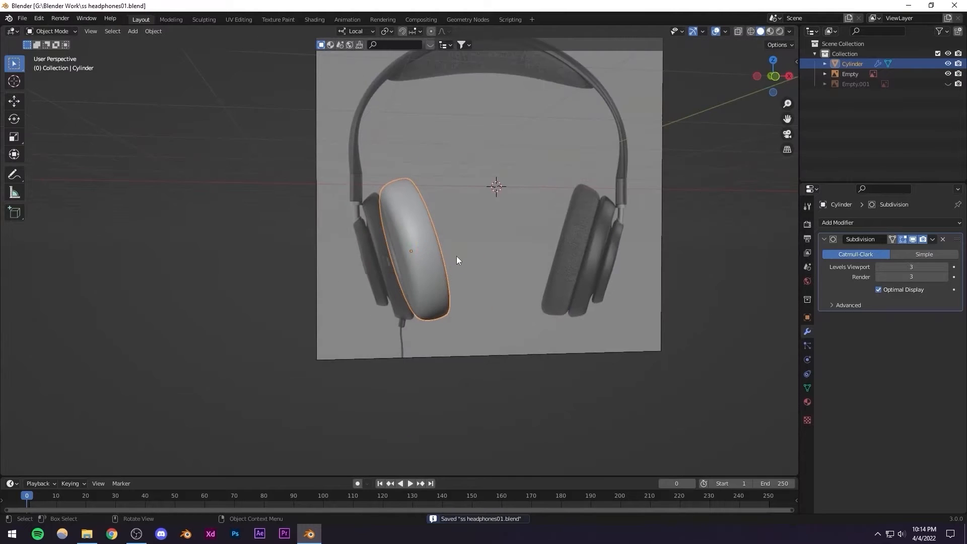
{"action": "scroll", "coordinate": [443, 262], "scroll_direction": "up", "scroll_amount": 4}
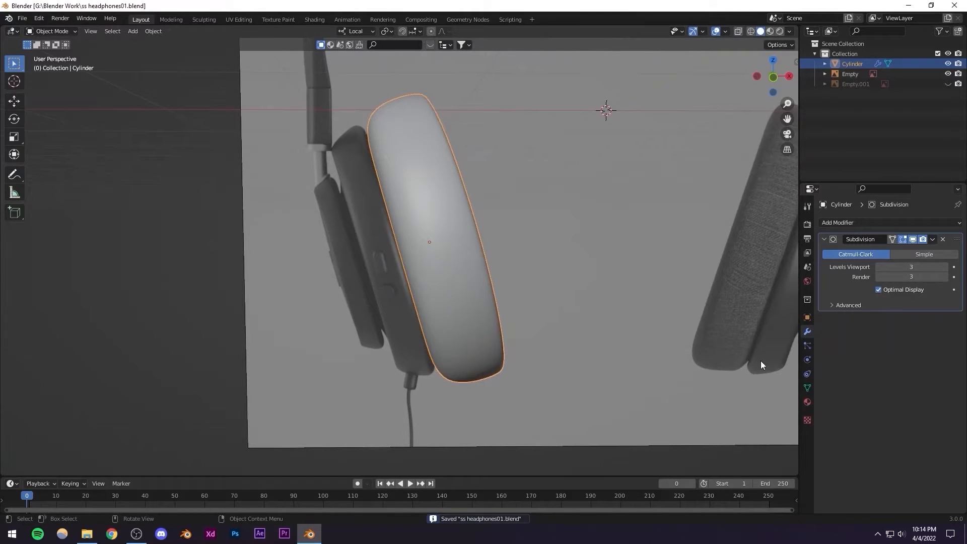
{"action": "left_click", "coordinate": [805, 388]}
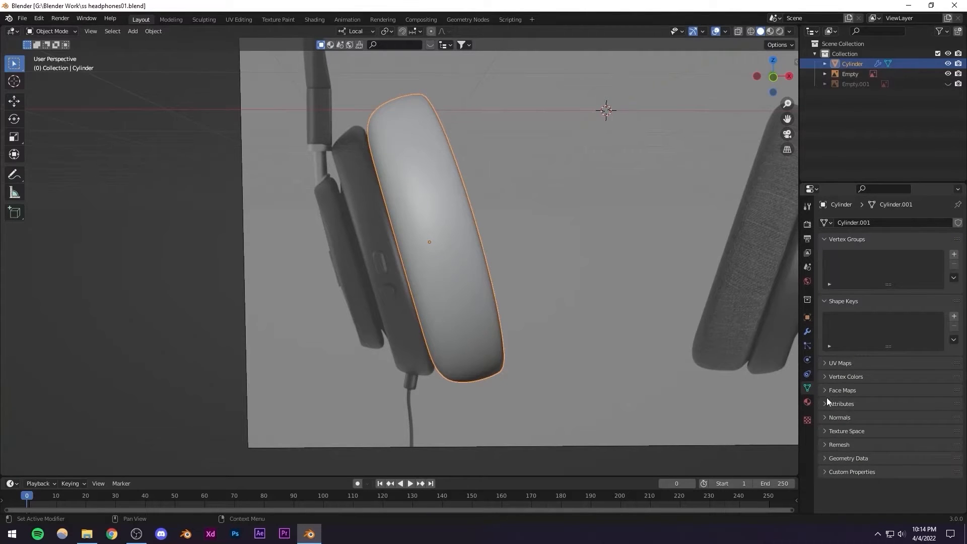
{"action": "left_click", "coordinate": [826, 417]}
{"action": "left_click", "coordinate": [879, 432]}
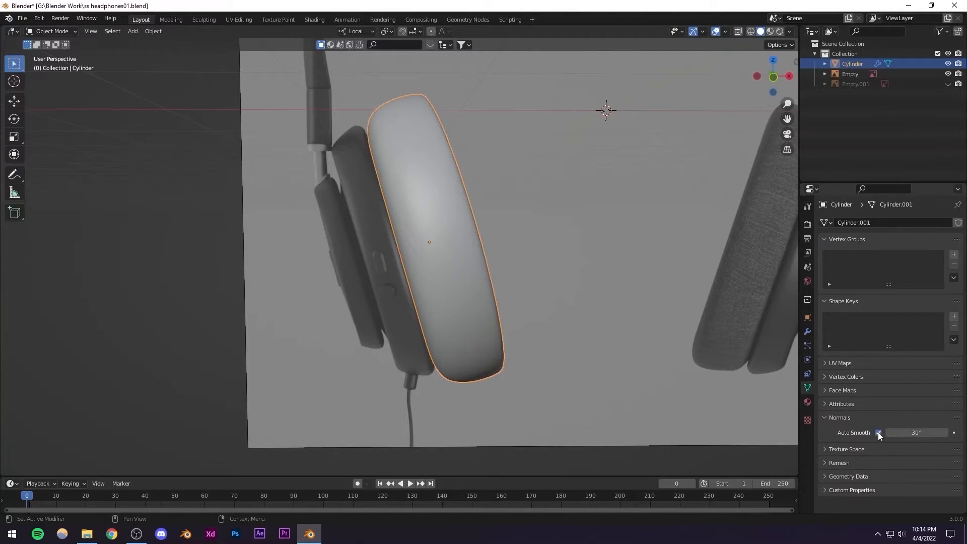
{"action": "middle_click_drag", "start_coordinate": [718, 395], "coordinate": [415, 256]}
{"action": "scroll", "coordinate": [461, 263], "scroll_direction": "up", "scroll_amount": 4}
{"action": "scroll", "coordinate": [463, 261], "scroll_direction": "down", "scroll_amount": 3}
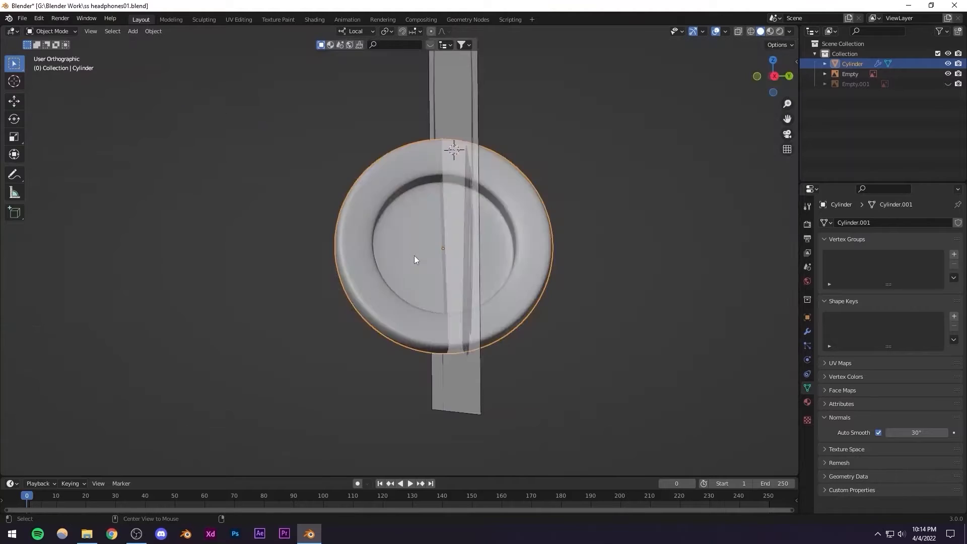
In Edit Mode with X-ray on, examine the cushion's profile against the front reference image
{"action": "key", "text": "KP_1"}
{"action": "key", "text": "Tab"}
{"action": "key", "text": "alt+z"}
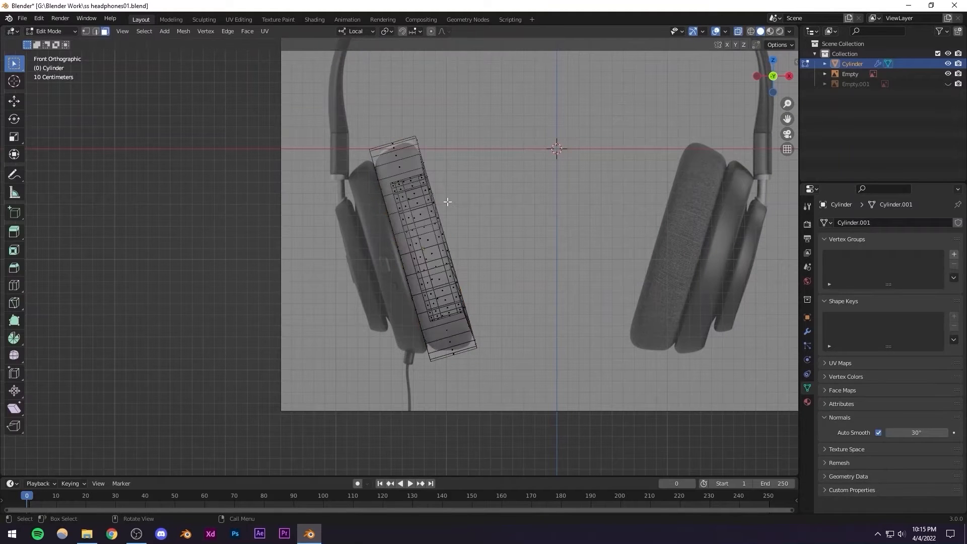
{"action": "scroll", "coordinate": [441, 206], "scroll_direction": "down", "scroll_amount": 1}
{"action": "scroll", "coordinate": [438, 222], "scroll_direction": "up", "scroll_amount": 4}
{"action": "scroll", "coordinate": [429, 247], "scroll_direction": "up", "scroll_amount": 5}
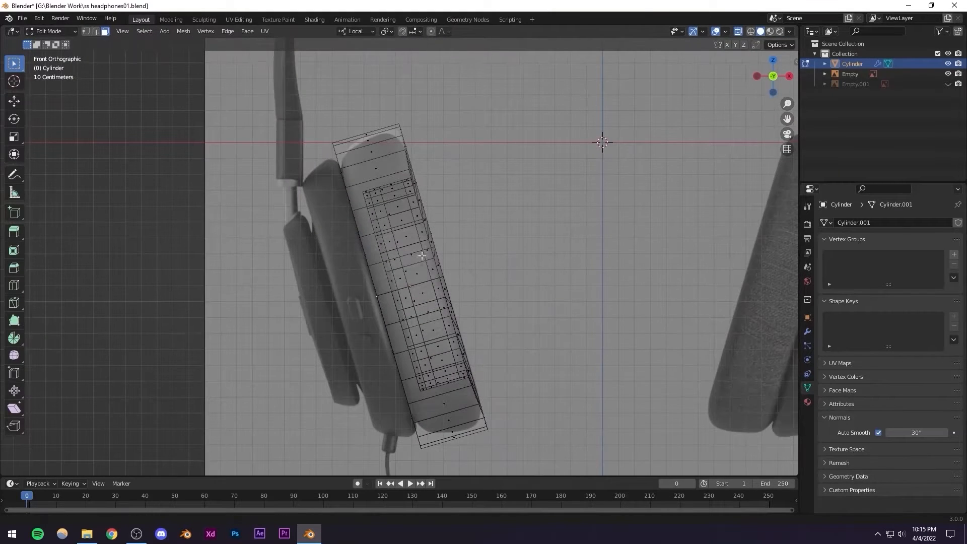
{"action": "middle_click_drag", "start_coordinate": [417, 264], "coordinate": [392, 271]}
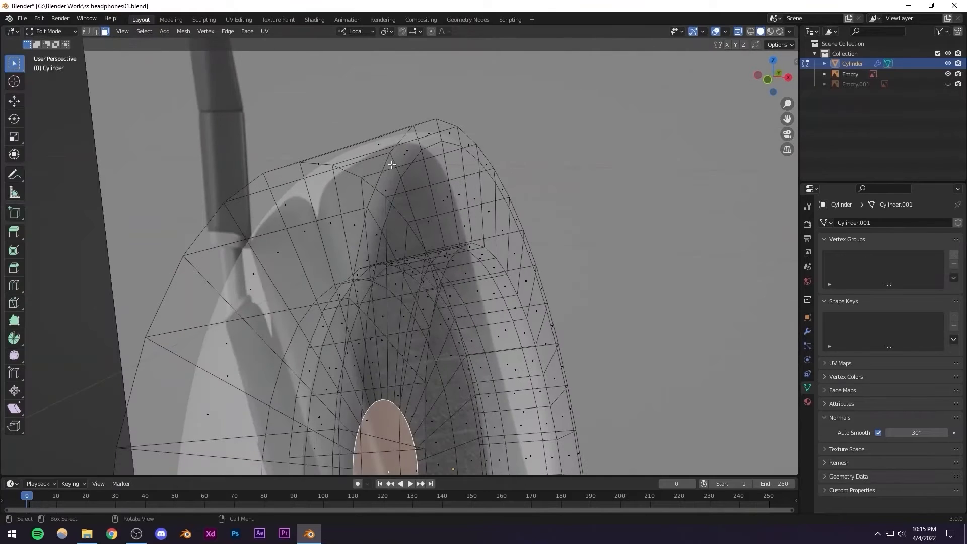
Select the outer edge loop on the cushion's ear-facing rim and move it about -0.067 m along local Z
{"action": "left_click", "coordinate": [97, 31]}
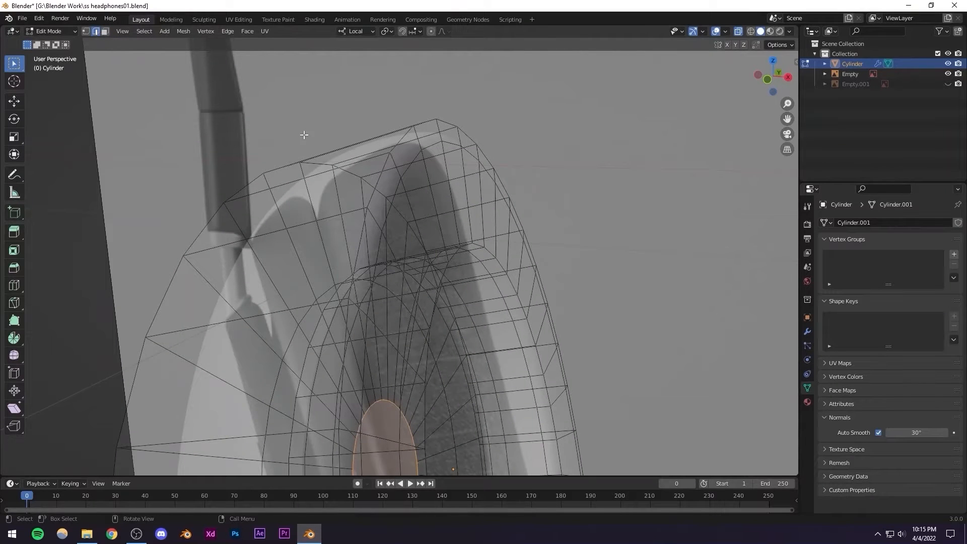
{"action": "left_click", "coordinate": [383, 178], "text": "alt"}
{"action": "scroll", "coordinate": [381, 274], "scroll_direction": "down", "scroll_amount": 4}
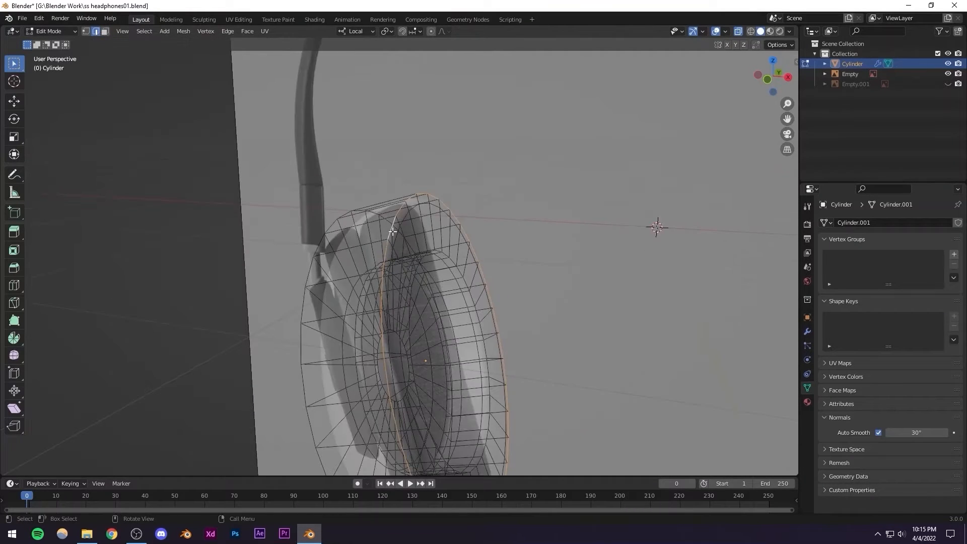
{"action": "scroll", "coordinate": [385, 224], "scroll_direction": "up", "scroll_amount": 4}
{"action": "scroll", "coordinate": [385, 191], "scroll_direction": "down", "scroll_amount": 5}
{"action": "middle_click_drag", "start_coordinate": [413, 339], "coordinate": [481, 304]}
{"action": "key", "text": "KP_1"}
{"action": "scroll", "coordinate": [481, 304], "scroll_direction": "up", "scroll_amount": 1}
{"action": "scroll", "coordinate": [482, 304], "scroll_direction": "up", "scroll_amount": 1}
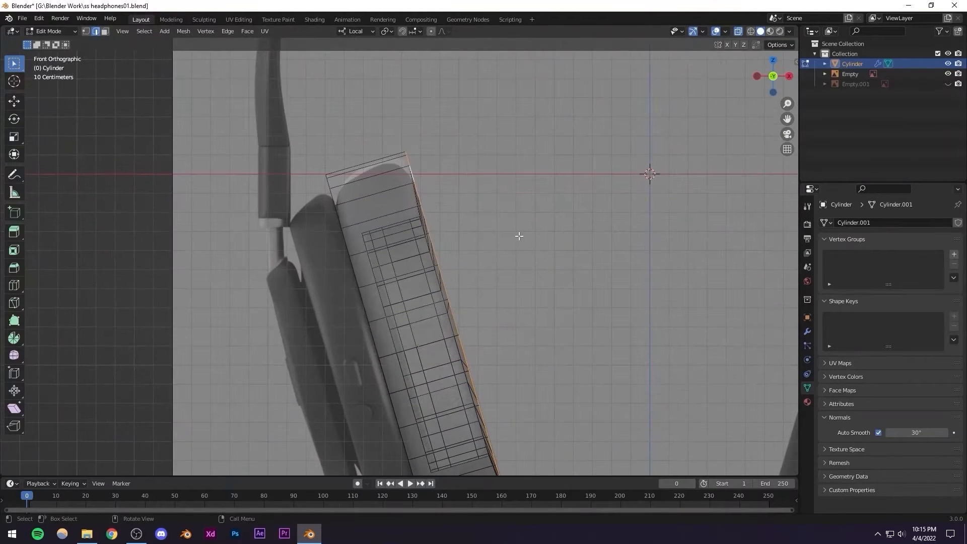
{"action": "key", "text": "g"}
{"action": "key", "text": "z"}
{"action": "key", "text": "z"}
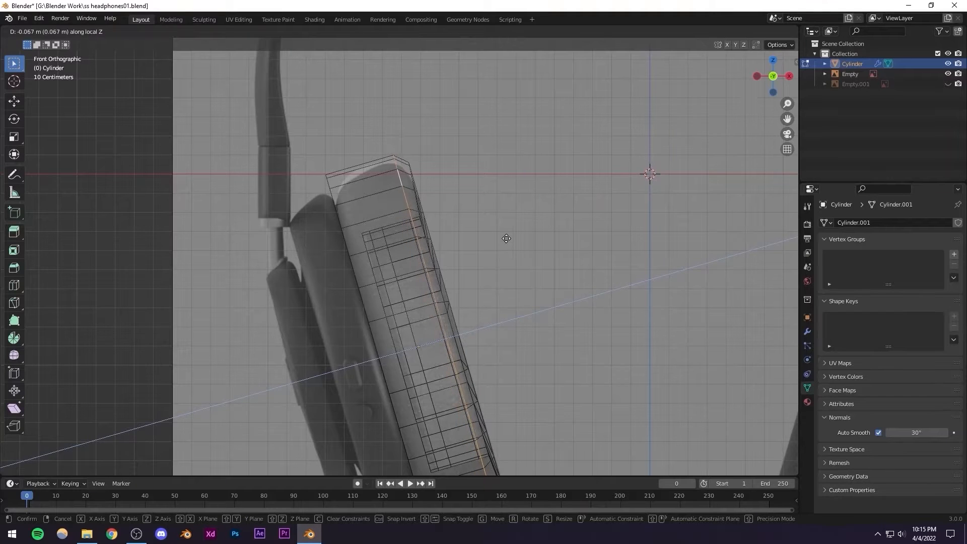
{"action": "left_click", "coordinate": [507, 239]}
Return to Object Mode, save the file, and inspect the ear-facing side of the cushion
{"action": "key", "text": "Tab"}
{"action": "scroll", "coordinate": [504, 247], "scroll_direction": "down", "scroll_amount": 5}
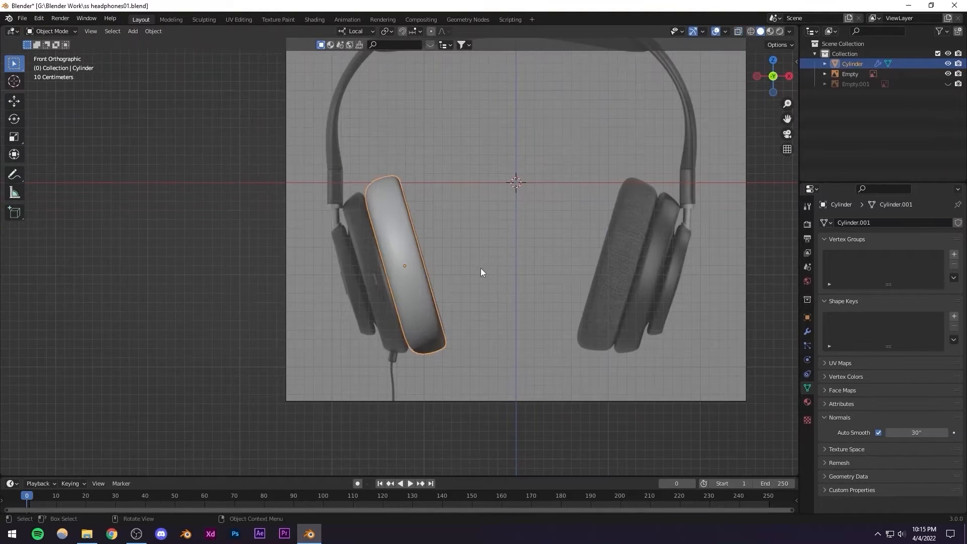
{"action": "mouse_move", "coordinate": [464, 302]}
{"action": "middle_mouse_down"}
{"action": "mouse_move", "coordinate": [416, 315]}
{"action": "mouse_move", "coordinate": [389, 276]}
{"action": "mouse_move", "coordinate": [430, 282]}
{"action": "mouse_move", "coordinate": [456, 317]}
{"action": "middle_mouse_up"}
{"action": "key", "text": "ctrl+s"}
{"action": "left_click", "coordinate": [445, 408]}
{"action": "middle_click_drag", "start_coordinate": [446, 408], "coordinate": [421, 300]}
{"action": "scroll", "coordinate": [421, 300], "scroll_direction": "up", "scroll_amount": 6}
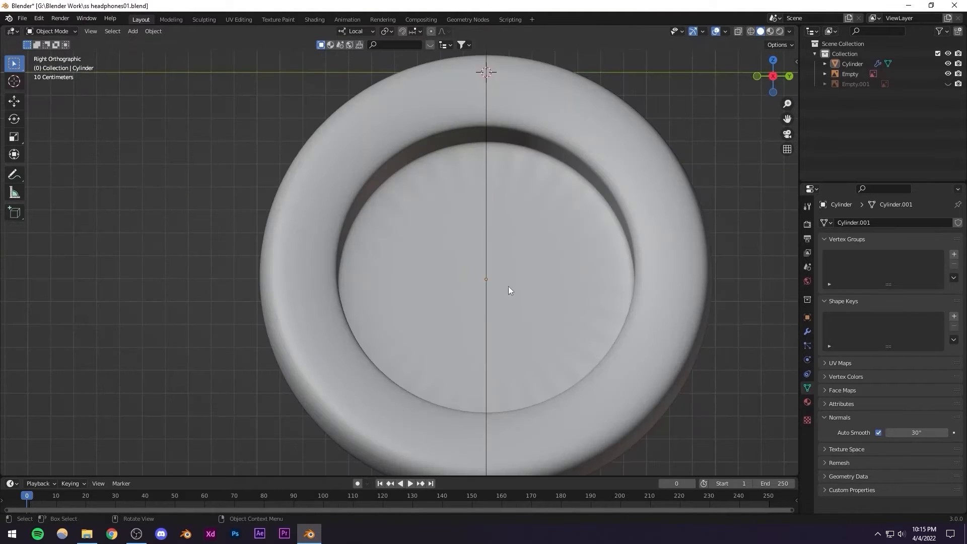
Select the circular floor face of the cushion's ear recess and inset it by about 0.27 m
{"action": "scroll", "coordinate": [509, 286], "scroll_direction": "down", "scroll_amount": 2}
{"action": "left_click", "coordinate": [438, 251]}
{"action": "key", "text": "Tab"}
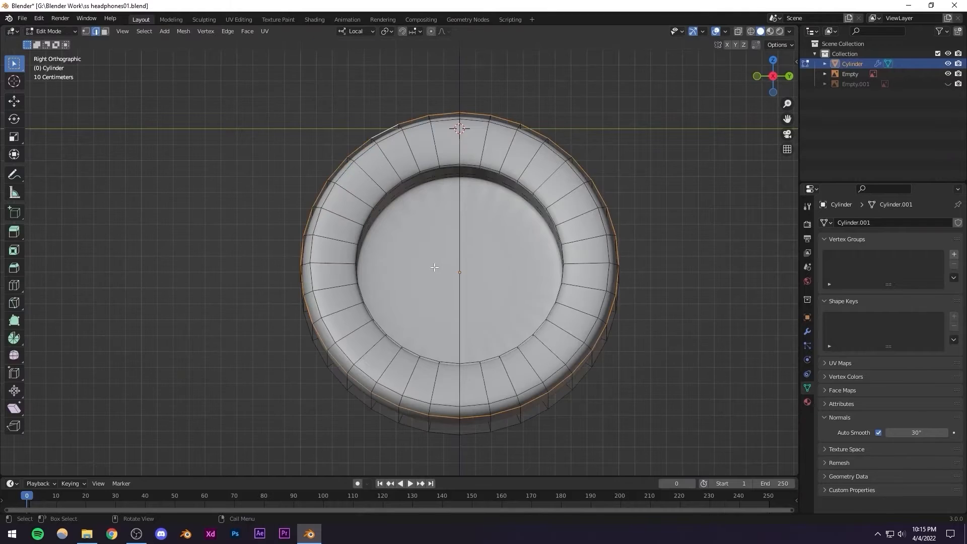
{"action": "middle_click_drag", "start_coordinate": [433, 267], "coordinate": [453, 277]}
{"action": "left_click", "coordinate": [445, 272]}
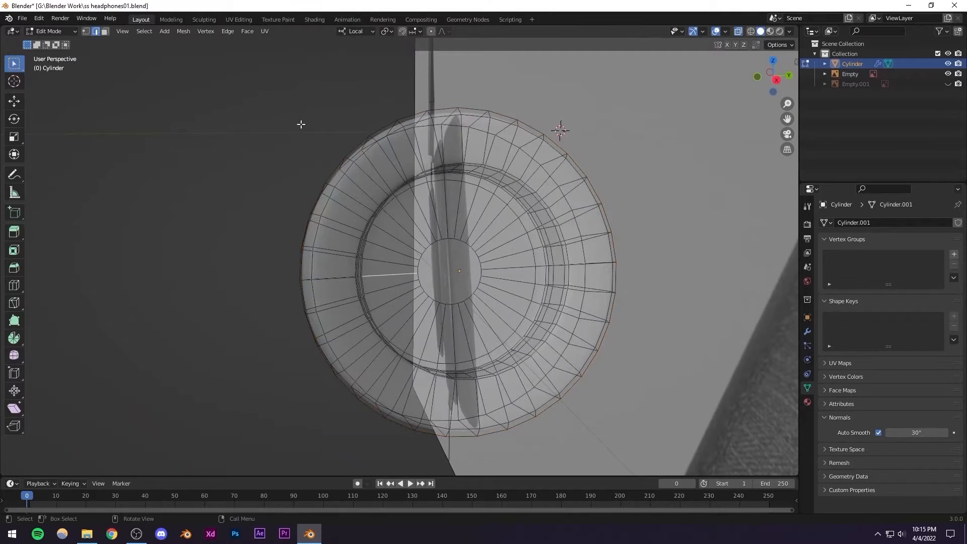
{"action": "left_click", "coordinate": [452, 274]}
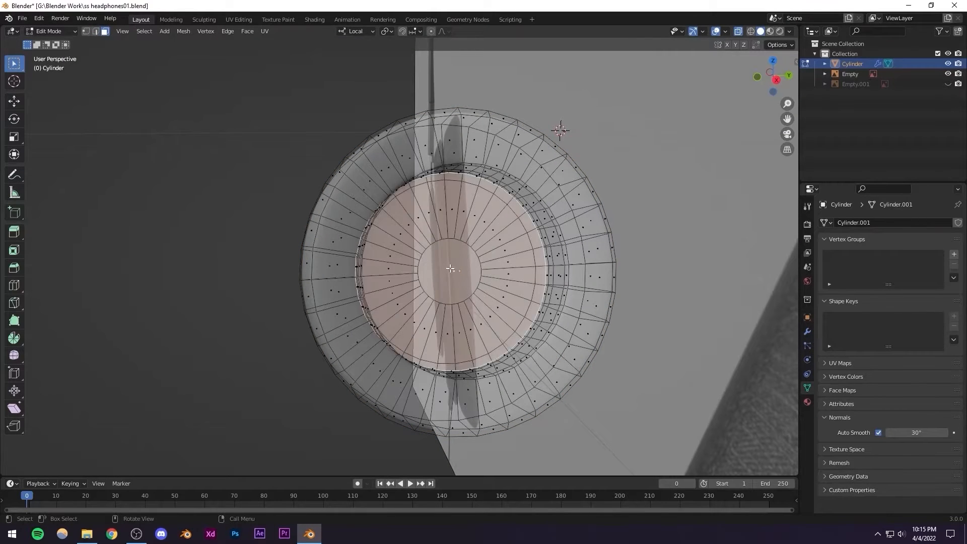
{"action": "key", "text": "alt+z"}
{"action": "mouse_move", "coordinate": [485, 270]}
{"action": "middle_mouse_down"}
{"action": "mouse_move", "coordinate": [536, 274]}
{"action": "mouse_move", "coordinate": [506, 259]}
{"action": "mouse_move", "coordinate": [519, 255]}
{"action": "mouse_move", "coordinate": [499, 269]}
{"action": "middle_mouse_up"}
{"action": "key", "text": "alt+z"}
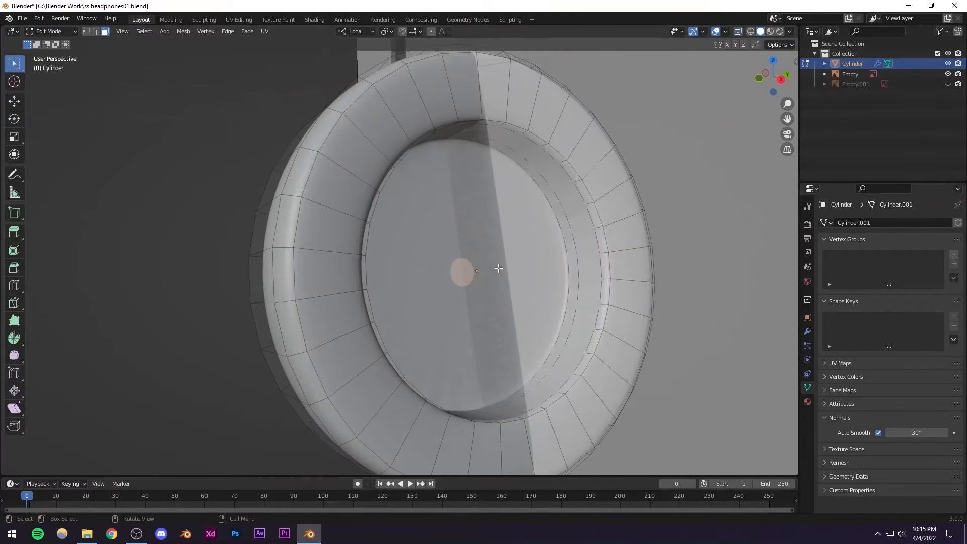
{"action": "key", "text": "i"}
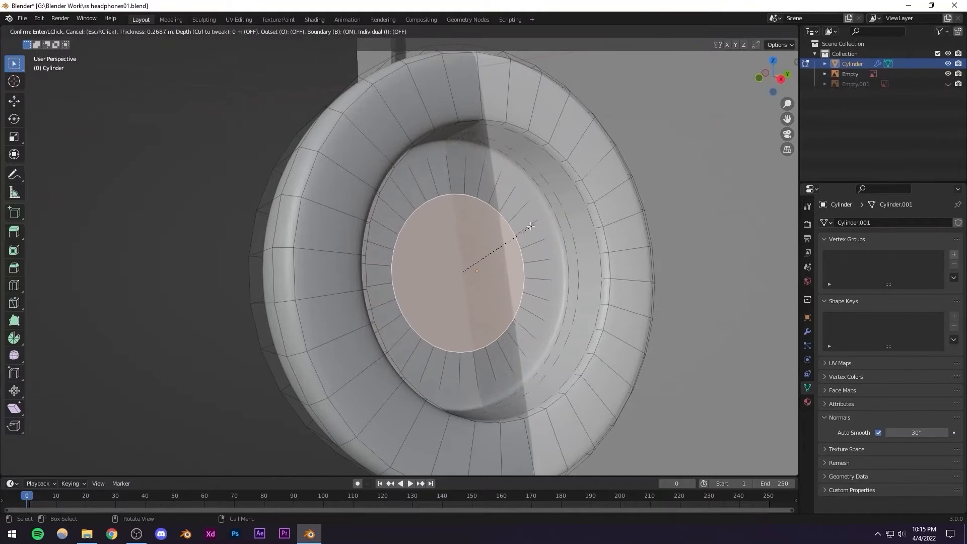
{"action": "left_click", "coordinate": [528, 226]}
Return to Object Mode and save the file with the new recess inset
{"action": "key", "text": "Tab"}
{"action": "middle_click_drag", "start_coordinate": [498, 243], "coordinate": [400, 271]}
{"action": "key", "text": "ctrl+s"}
{"action": "scroll", "coordinate": [403, 274], "scroll_direction": "down", "scroll_amount": 5}
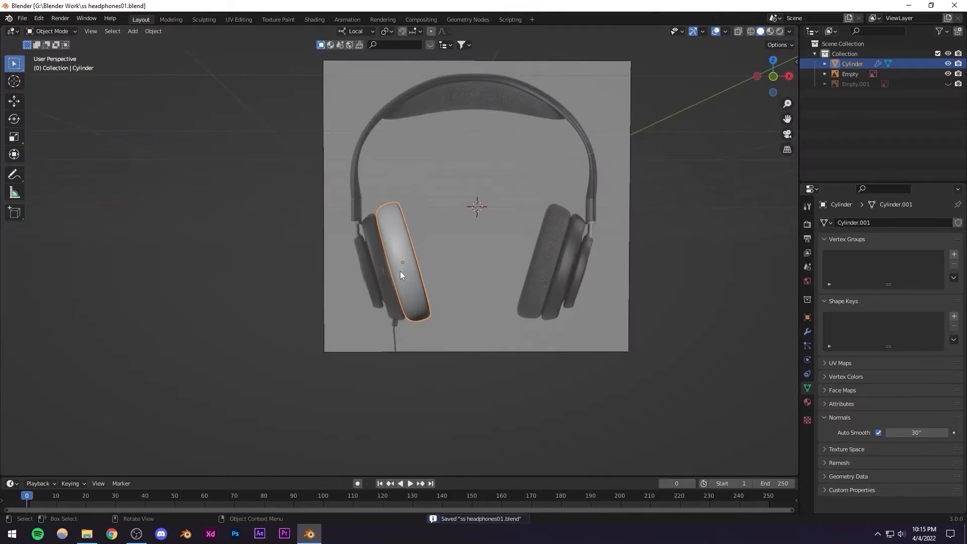
Add a Mirror modifier to the cushion, check it from the front view, and save the file
{"action": "left_click", "coordinate": [808, 333]}
{"action": "left_click", "coordinate": [839, 222]}
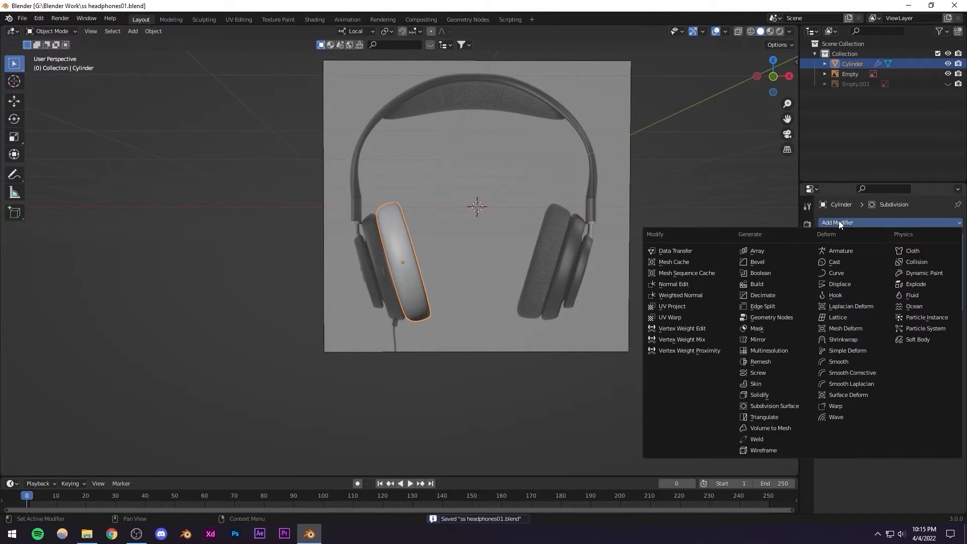
{"action": "left_click", "coordinate": [759, 339]}
{"action": "scroll", "coordinate": [458, 286], "scroll_direction": "down", "scroll_amount": 2}
{"action": "middle_click_drag", "start_coordinate": [459, 286], "coordinate": [449, 307]}
{"action": "scroll", "coordinate": [449, 306], "scroll_direction": "up", "scroll_amount": 5}
{"action": "scroll", "coordinate": [427, 292], "scroll_direction": "down", "scroll_amount": 4}
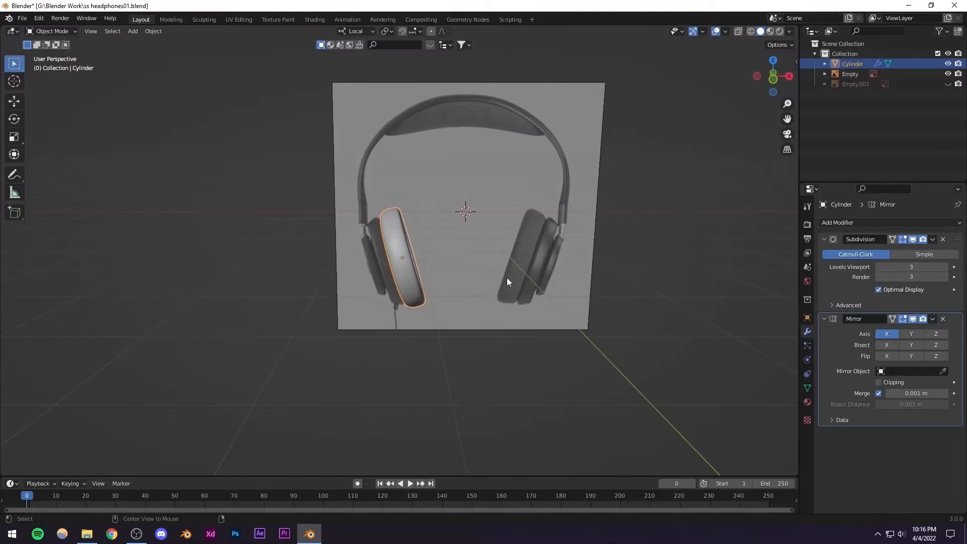
{"action": "middle_click_drag", "start_coordinate": [507, 282], "coordinate": [427, 301], "text": "alt"}
{"action": "scroll", "coordinate": [437, 300], "scroll_direction": "up", "scroll_amount": 2}
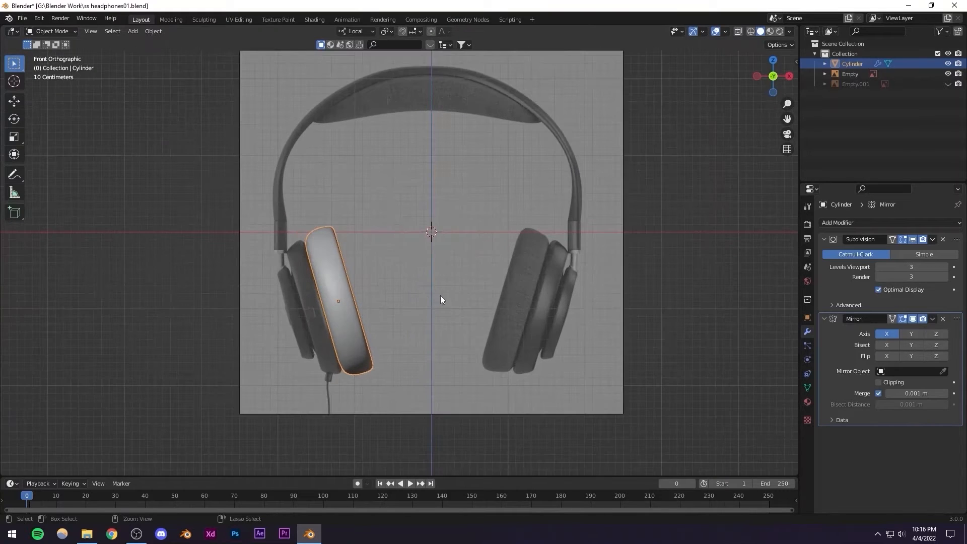
{"action": "key", "text": "ctrl+s"}
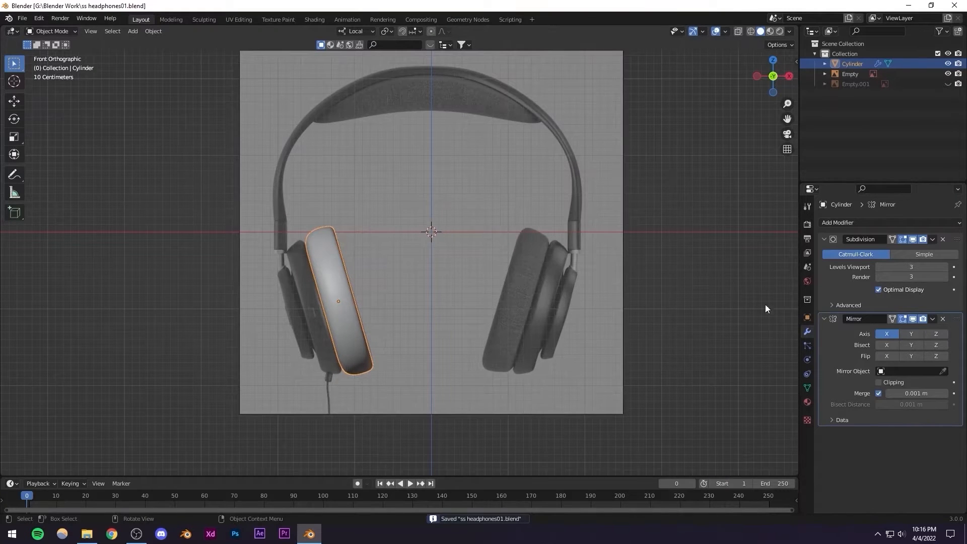
Add a Plain Axes empty at the world origin between the two ear cups
{"action": "left_click", "coordinate": [133, 31]}
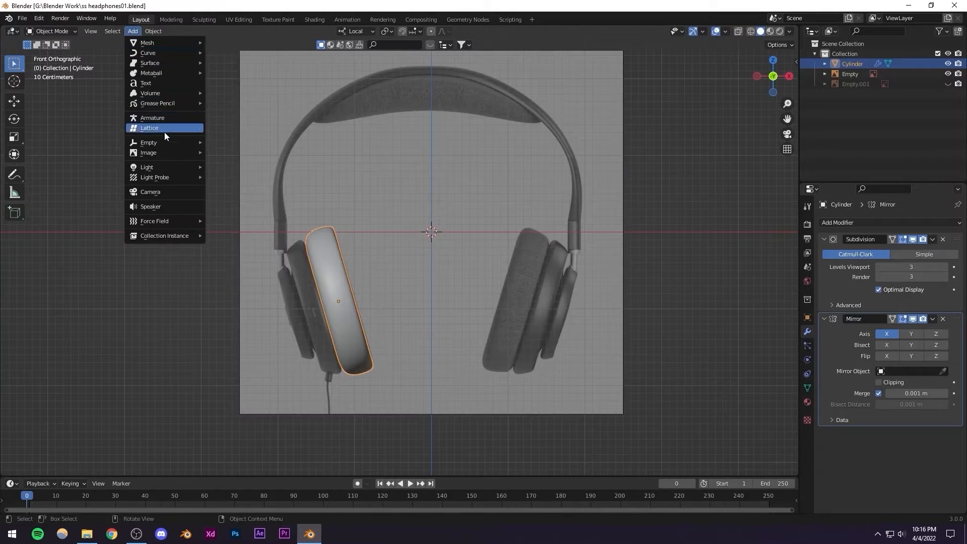
{"action": "mouse_move", "coordinate": [149, 146]}
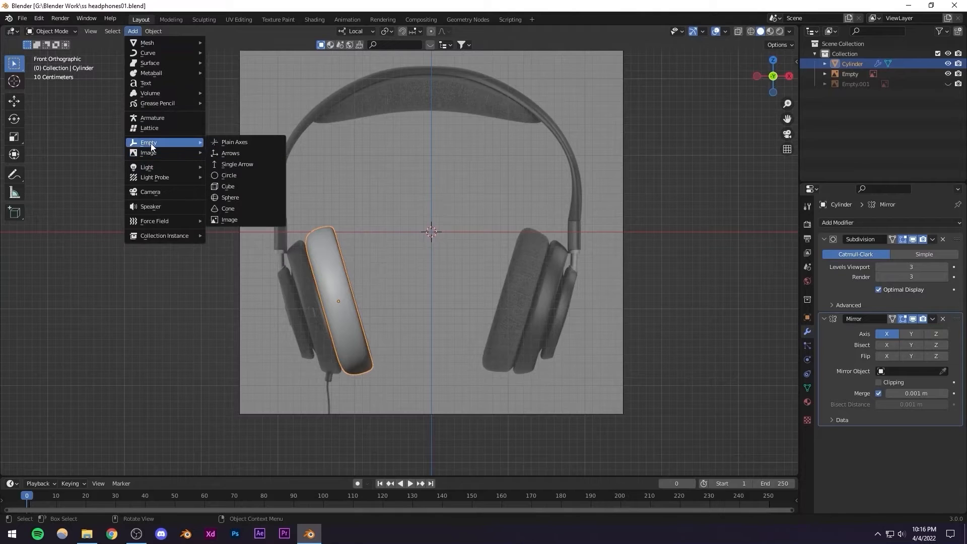
{"action": "left_click", "coordinate": [230, 146]}
{"action": "scroll", "coordinate": [475, 251], "scroll_direction": "up", "scroll_amount": 1}
{"action": "scroll", "coordinate": [372, 298], "scroll_direction": "down", "scroll_amount": 3}
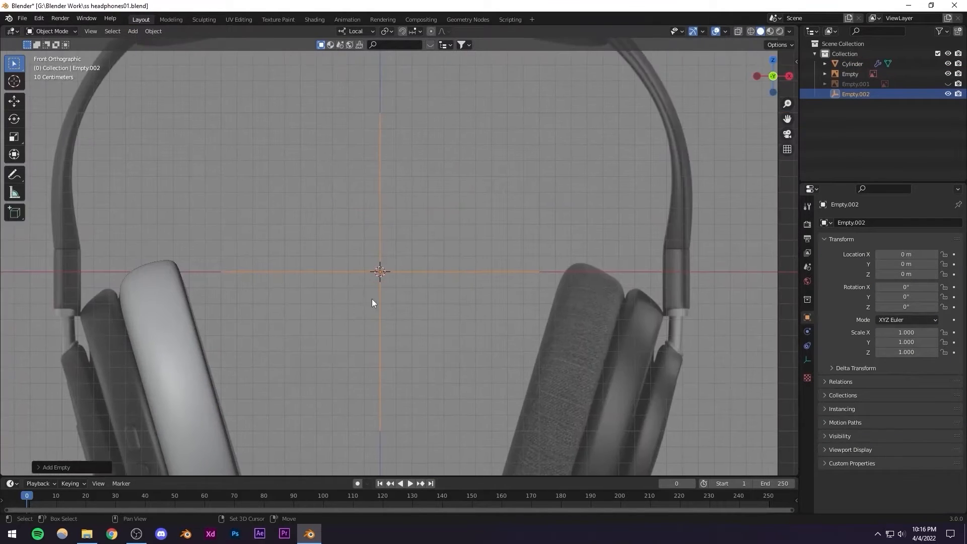
{"action": "scroll", "coordinate": [378, 308], "scroll_direction": "down", "scroll_amount": 1}
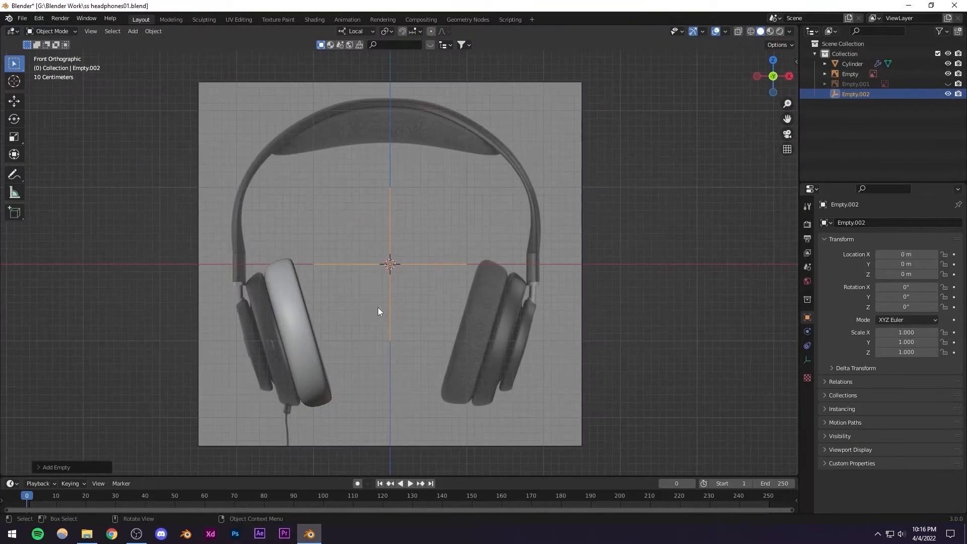
Set the central Plain Axes empty as the mirror object of the ear cushion's Mirror modifier and save the file
{"action": "left_click", "coordinate": [306, 328]}
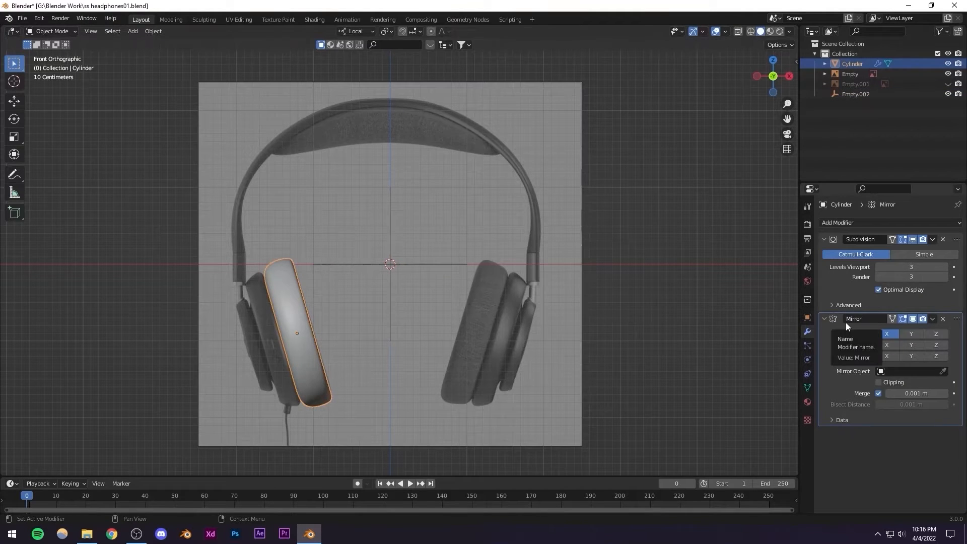
{"action": "left_click", "coordinate": [943, 371]}
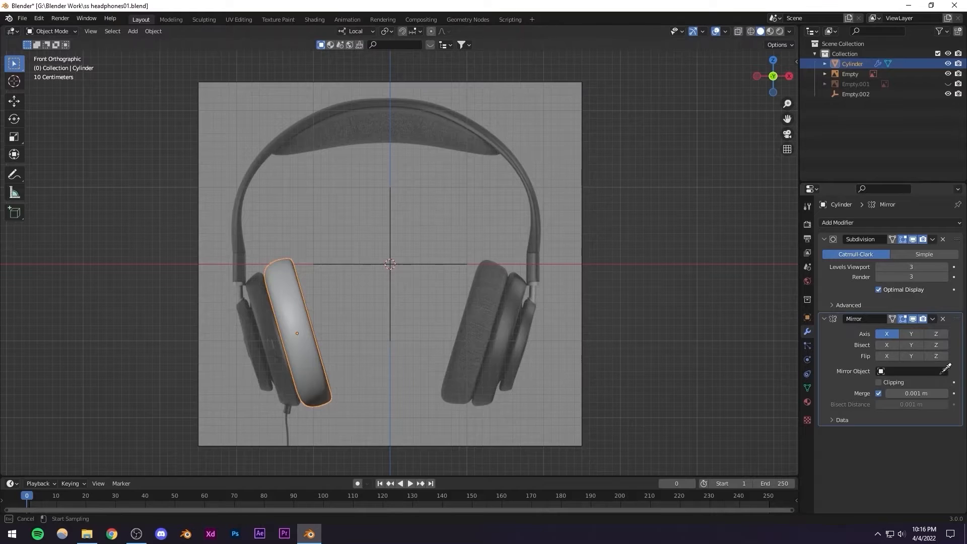
{"action": "left_click", "coordinate": [391, 265]}
{"action": "scroll", "coordinate": [391, 267], "scroll_direction": "down", "scroll_amount": 3}
{"action": "left_click", "coordinate": [501, 294]}
{"action": "scroll", "coordinate": [501, 295], "scroll_direction": "up", "scroll_amount": 3}
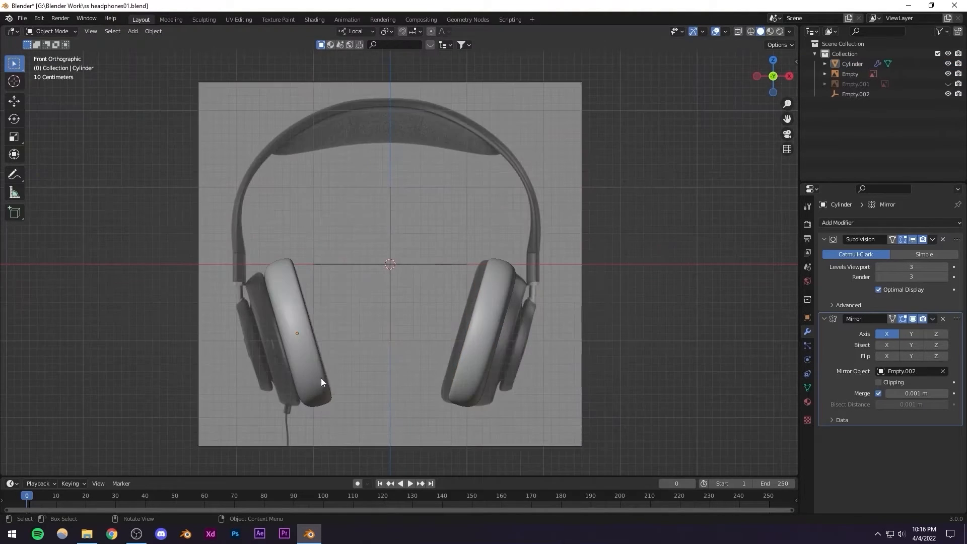
{"action": "scroll", "coordinate": [357, 322], "scroll_direction": "up", "scroll_amount": 3}
{"action": "scroll", "coordinate": [343, 262], "scroll_direction": "down", "scroll_amount": 1}
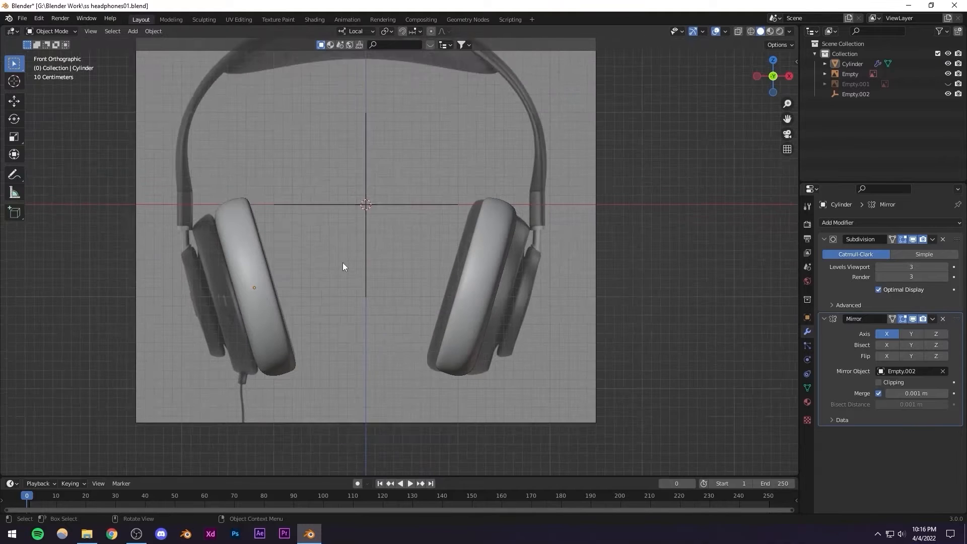
{"action": "scroll", "coordinate": [364, 286], "scroll_direction": "down", "scroll_amount": 1}
{"action": "key", "text": "ctrl+s"}
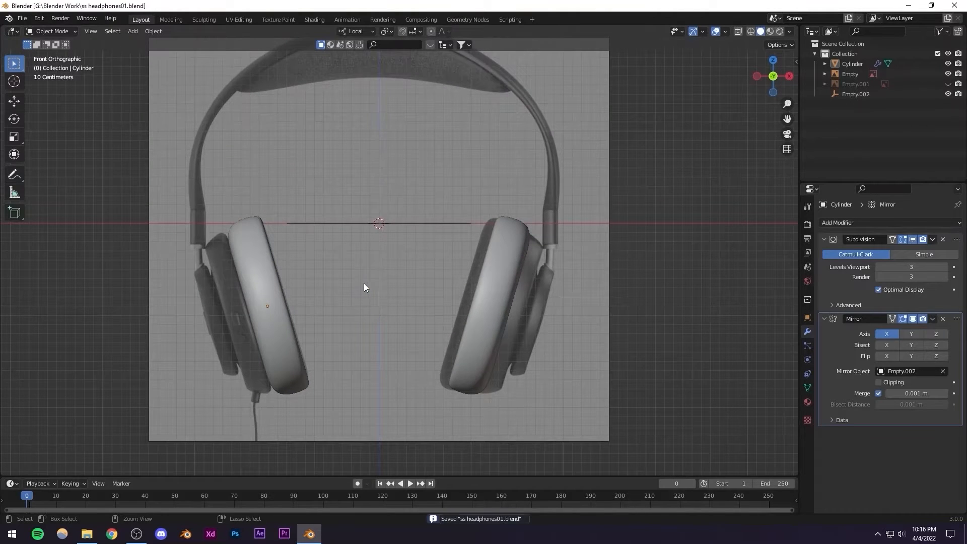
Compare both mirrored ear cushions with the front reference image and save the file
{"action": "scroll", "coordinate": [373, 275], "scroll_direction": "down", "scroll_amount": 3}
{"action": "scroll", "coordinate": [375, 275], "scroll_direction": "up", "scroll_amount": 2}
{"action": "middle_click_drag", "start_coordinate": [361, 276], "coordinate": [323, 287]}
{"action": "scroll", "coordinate": [497, 255], "scroll_direction": "up", "scroll_amount": 3}
{"action": "left_click", "coordinate": [502, 275]}
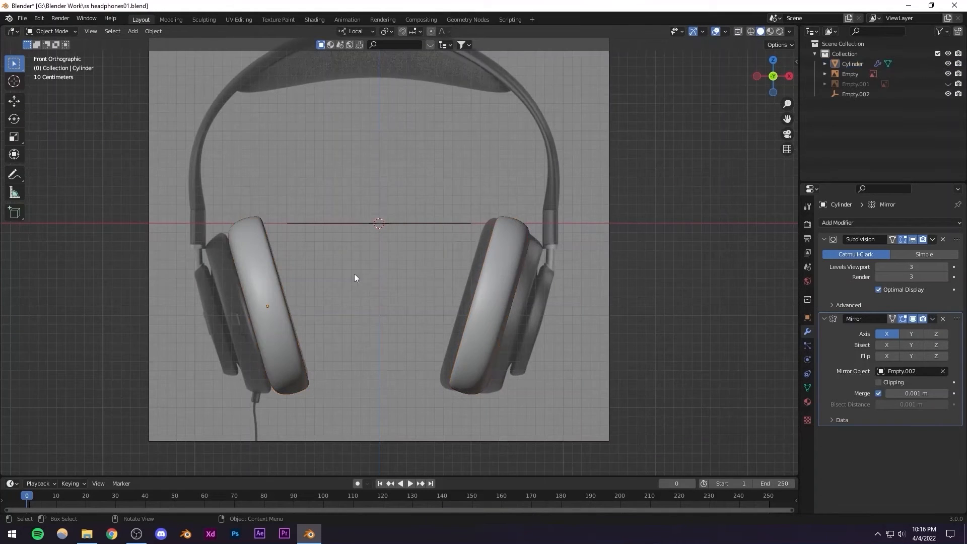
{"action": "scroll", "coordinate": [385, 280], "scroll_direction": "down", "scroll_amount": 3}
{"action": "scroll", "coordinate": [391, 271], "scroll_direction": "up", "scroll_amount": 3}
{"action": "scroll", "coordinate": [372, 259], "scroll_direction": "down", "scroll_amount": 3}
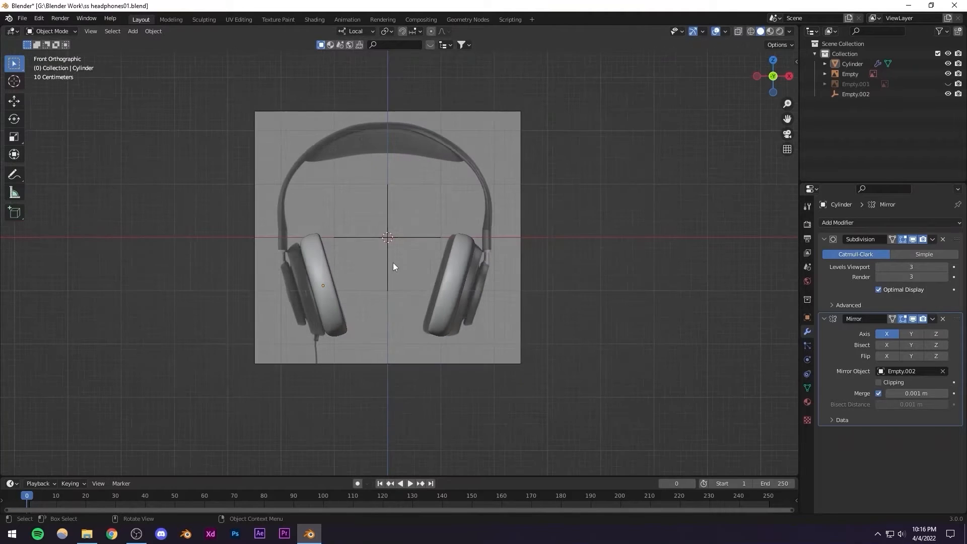
{"action": "scroll", "coordinate": [379, 249], "scroll_direction": "up", "scroll_amount": 3}
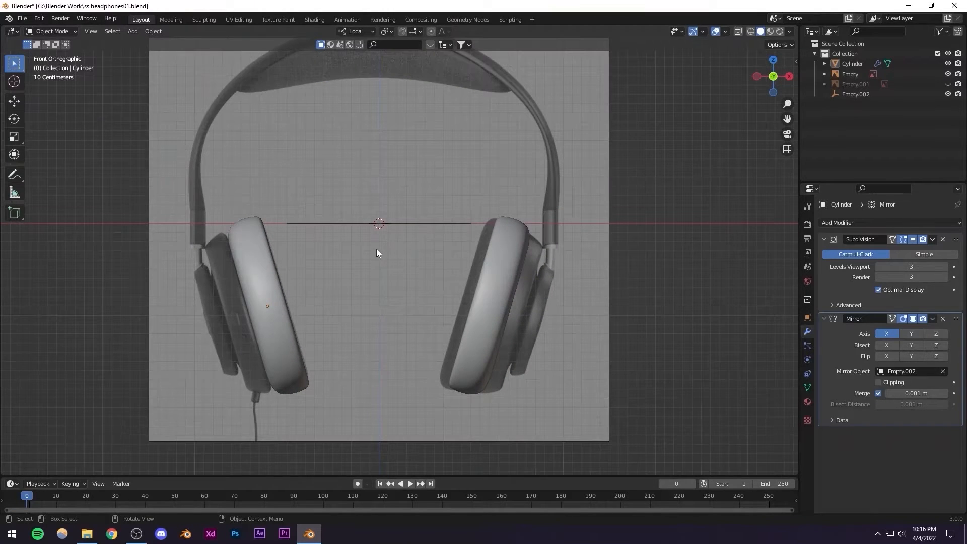
{"action": "key", "text": "ctrl+s"}
{"action": "scroll", "coordinate": [443, 309], "scroll_direction": "down", "scroll_amount": 3}
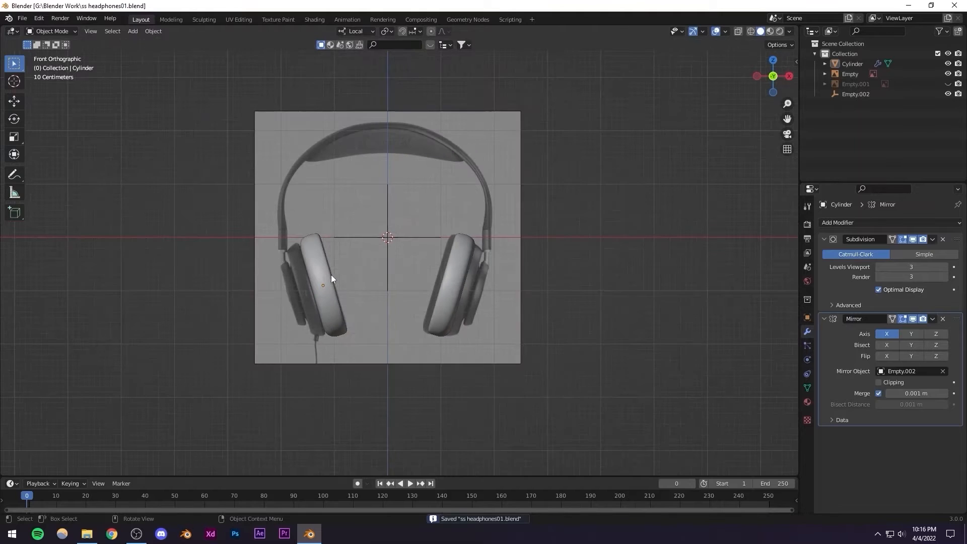
{"action": "middle_click_drag", "start_coordinate": [400, 289], "coordinate": [452, 300], "text": "shift"}
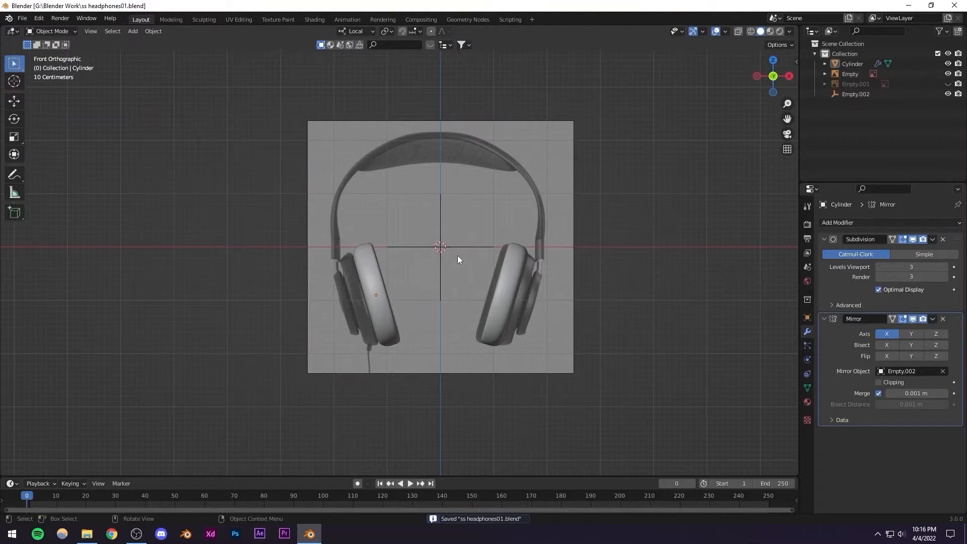
{"action": "scroll", "coordinate": [391, 289], "scroll_direction": "up", "scroll_amount": 4}
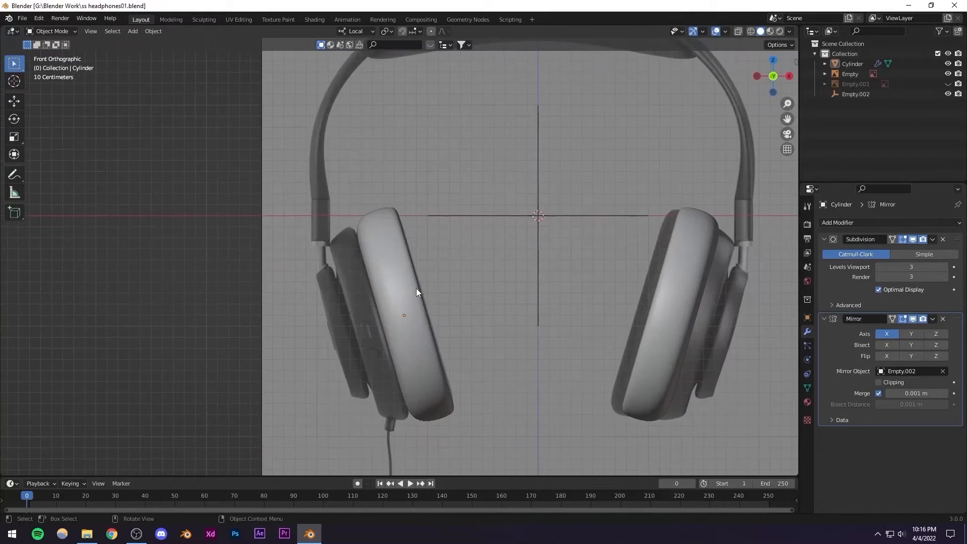
{"action": "scroll", "coordinate": [414, 288], "scroll_direction": "up", "scroll_amount": 1}
{"action": "middle_click_drag", "start_coordinate": [410, 288], "coordinate": [370, 303], "text": "shift"}
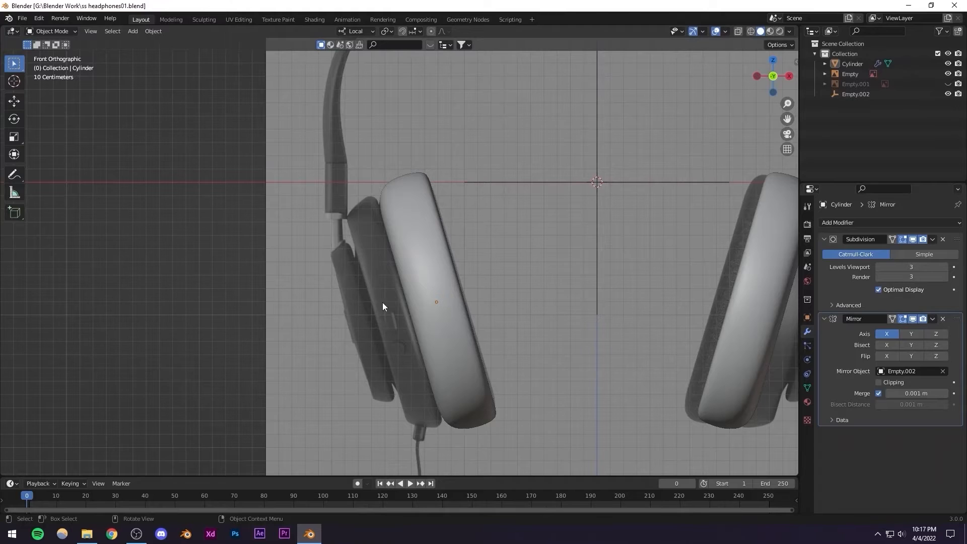
{"action": "key", "text": "ctrl+s"}
Add a cylinder mesh and move it over the left ear cup in the front view
{"action": "scroll", "coordinate": [290, 268], "scroll_direction": "down", "scroll_amount": 2}
{"action": "scroll", "coordinate": [403, 276], "scroll_direction": "up", "scroll_amount": 2}
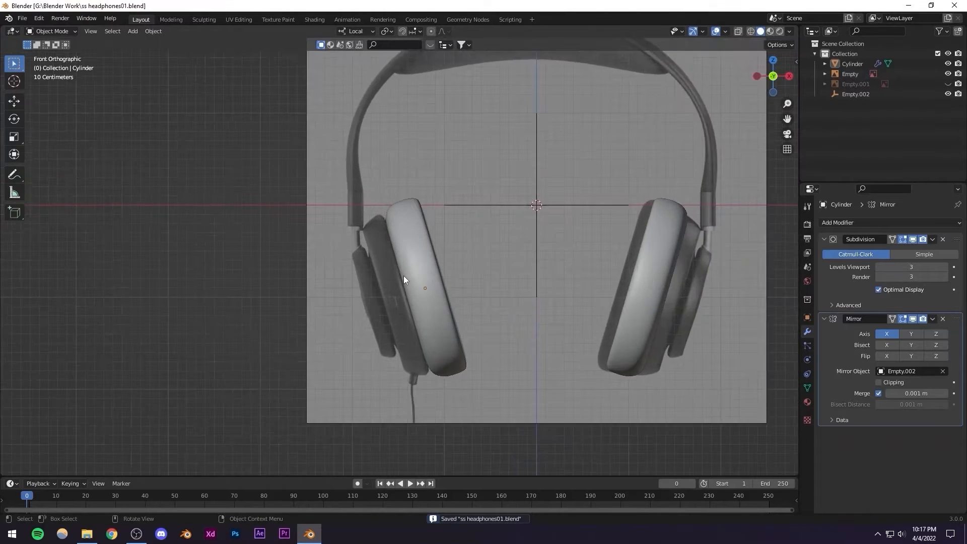
{"action": "left_click", "coordinate": [133, 32]}
{"action": "mouse_move", "coordinate": [142, 47]}
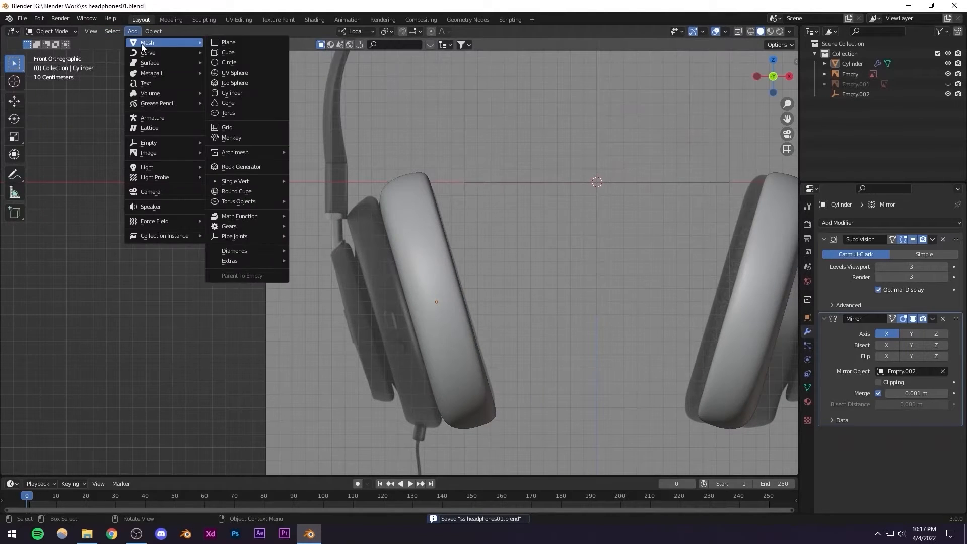
{"action": "left_click", "coordinate": [236, 94]}
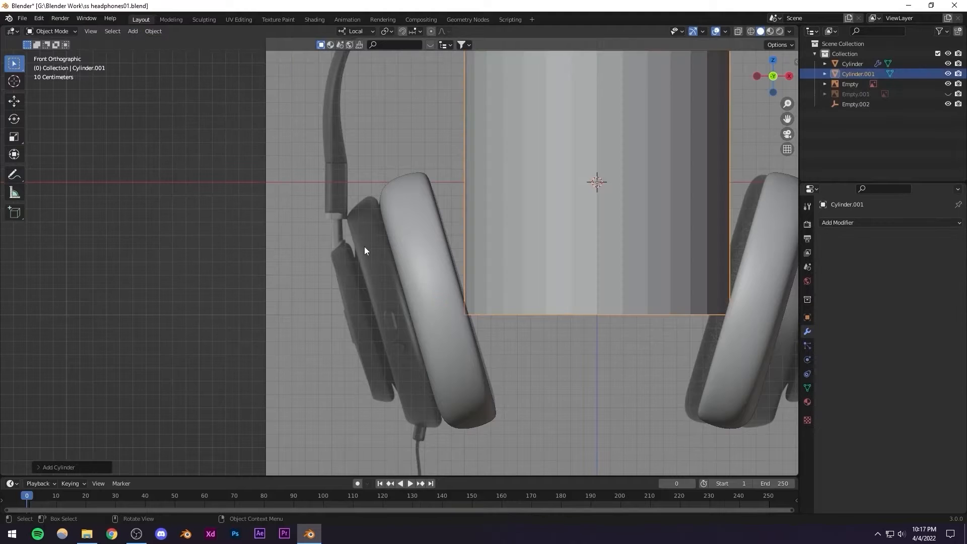
{"action": "scroll", "coordinate": [371, 250], "scroll_direction": "down", "scroll_amount": 3}
{"action": "key", "text": "g"}
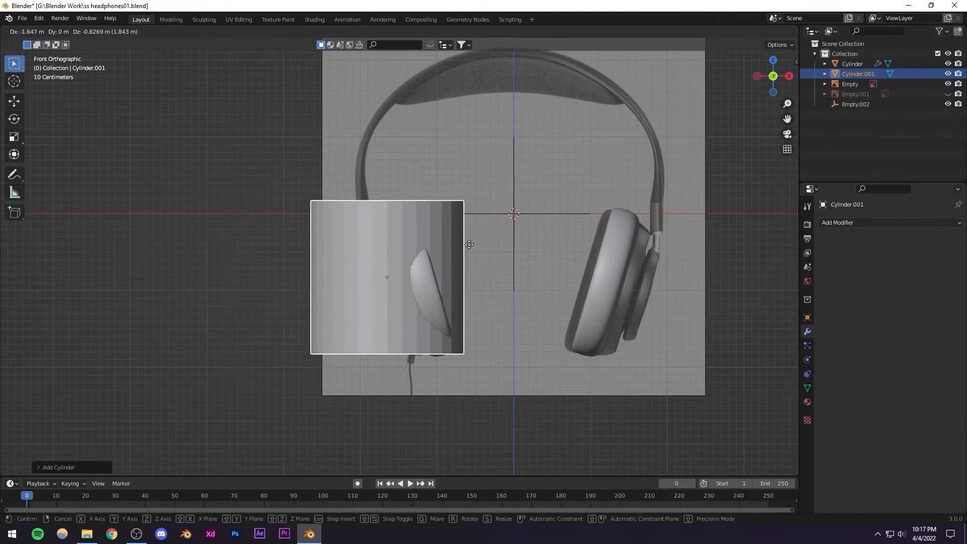
{"action": "left_click", "coordinate": [481, 241]}
With X-ray on, rotate the cylinder about 78° to follow the ear cup's tilt and scale it down onto the middle housing
{"action": "scroll", "coordinate": [407, 298], "scroll_direction": "up", "scroll_amount": 3}
{"action": "scroll", "coordinate": [407, 234], "scroll_direction": "down", "scroll_amount": 1}
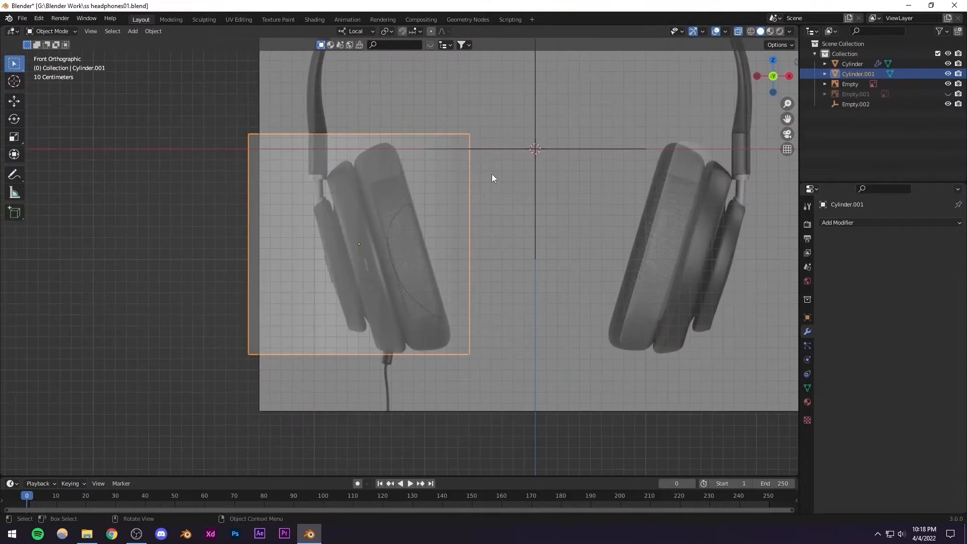
{"action": "key", "text": "r"}
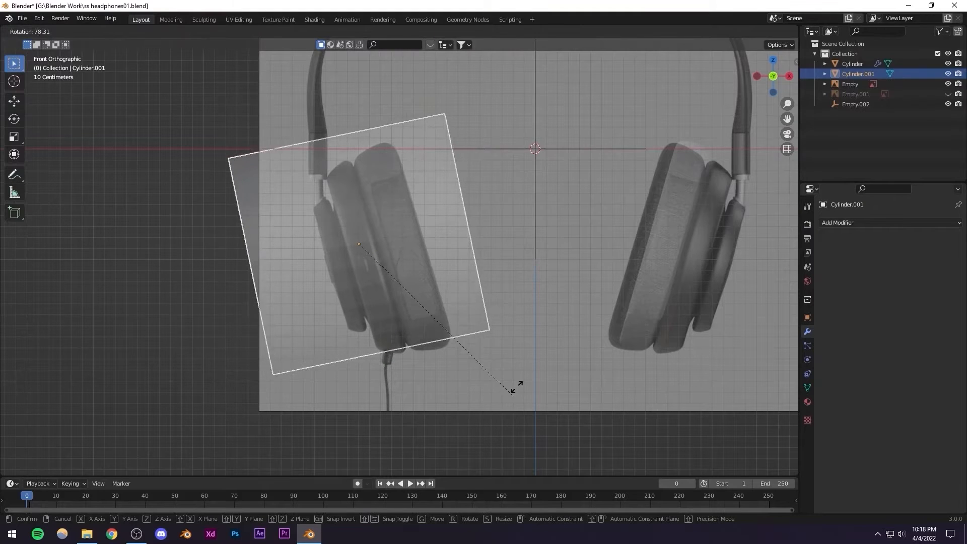
{"action": "left_click", "coordinate": [514, 391]}
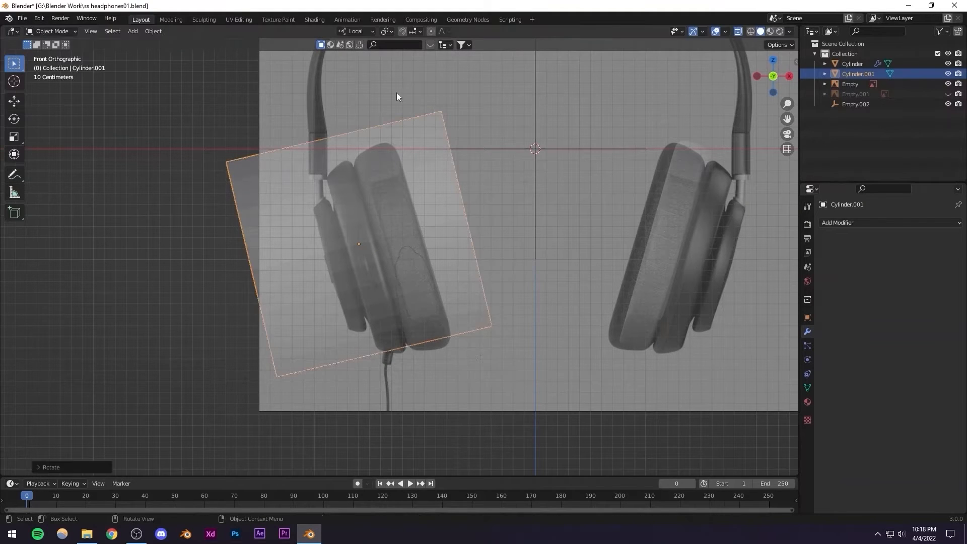
{"action": "key", "text": "s"}
{"action": "left_click", "coordinate": [397, 218]}
{"action": "scroll", "coordinate": [399, 215], "scroll_direction": "down", "scroll_amount": 1, "text": "shift"}
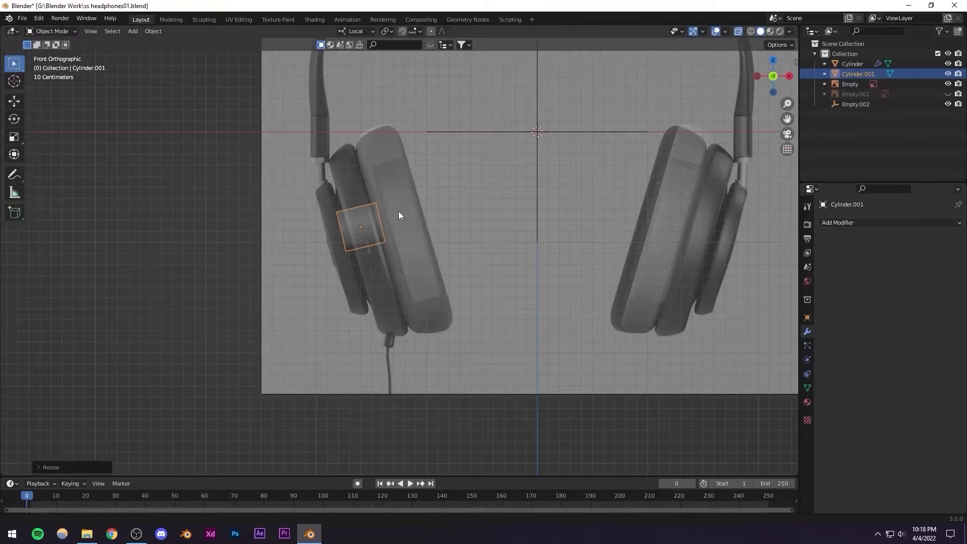
Position the cylinder between the housing's edges, scale it to the housing's thickness, and fine-tune its rotation to the reference
{"action": "scroll", "coordinate": [398, 212], "scroll_direction": "up", "scroll_amount": 4}
{"action": "key", "text": "g"}
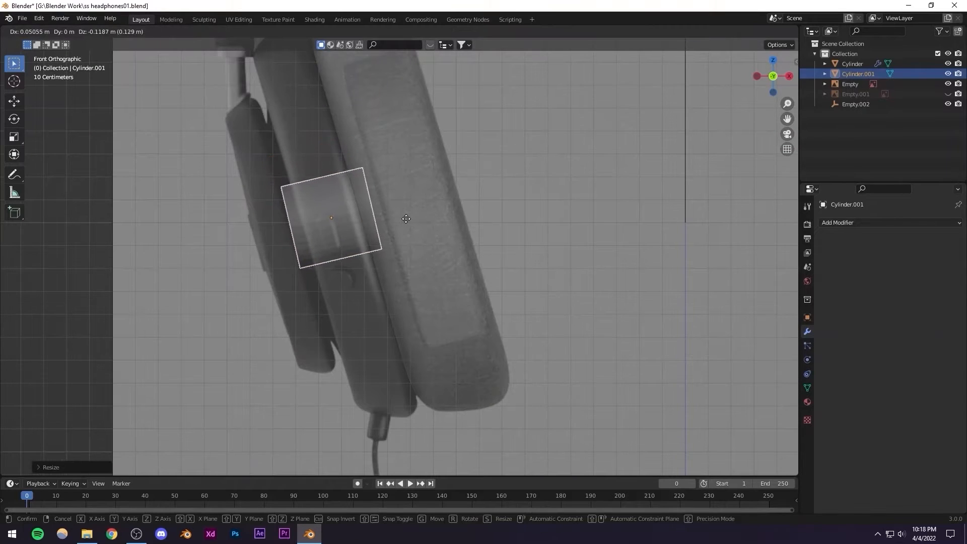
{"action": "left_click", "coordinate": [409, 219]}
{"action": "key", "text": "s"}
{"action": "left_click", "coordinate": [401, 201]}
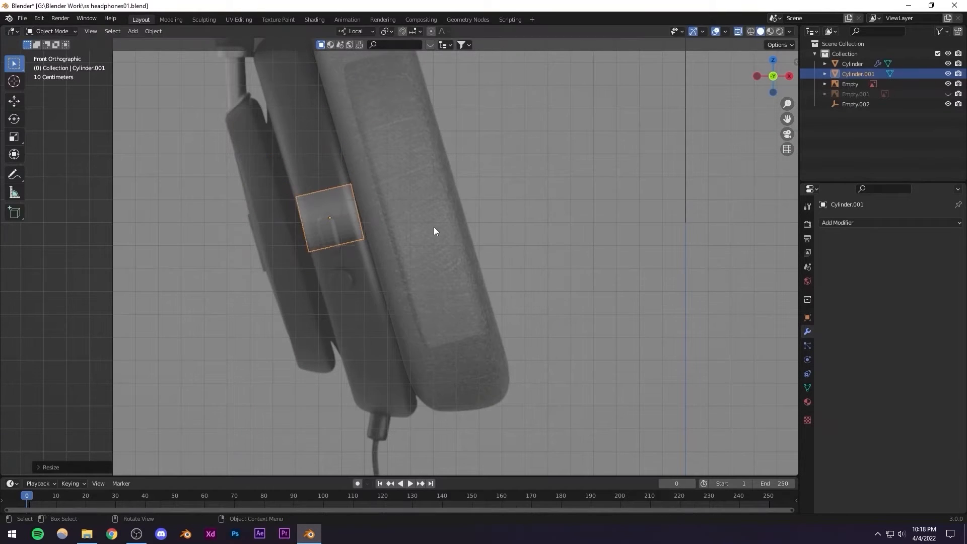
{"action": "key", "text": "r"}
{"action": "left_click", "coordinate": [440, 222]}
{"action": "scroll", "coordinate": [433, 217], "scroll_direction": "down", "scroll_amount": 5}
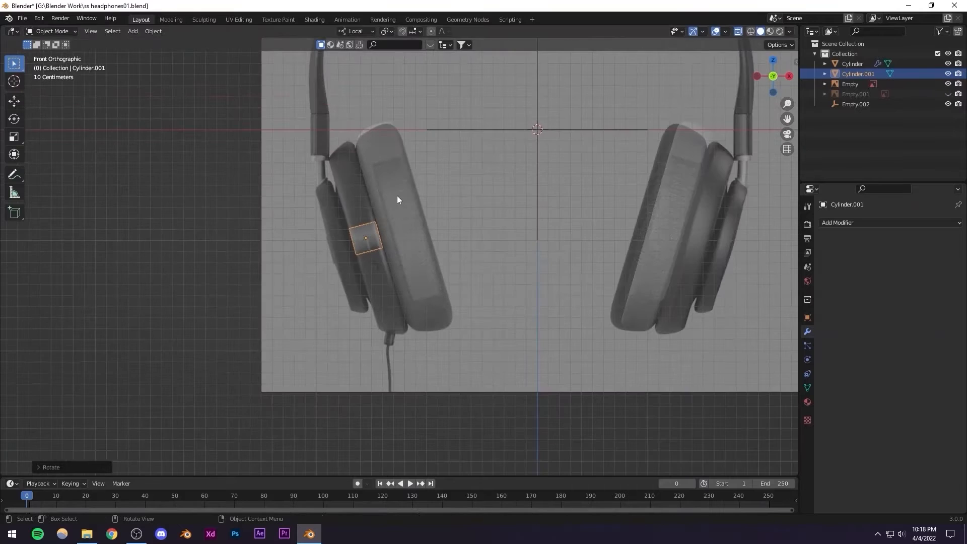
Scale the cylinder about 7 times, excluding its local Z axis, to span the housing's length, and inspect it in perspective
{"action": "key", "text": "s"}
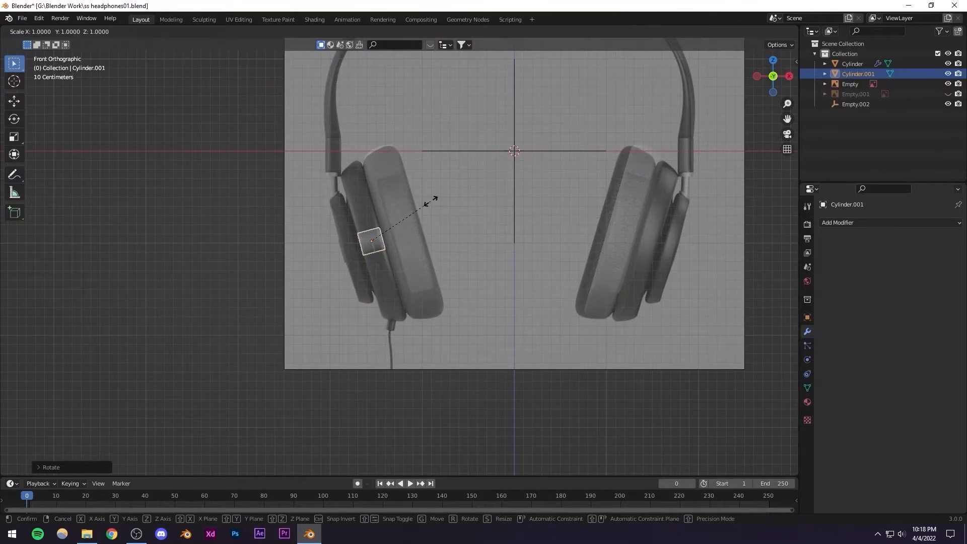
{"action": "key", "text": "shift+z"}
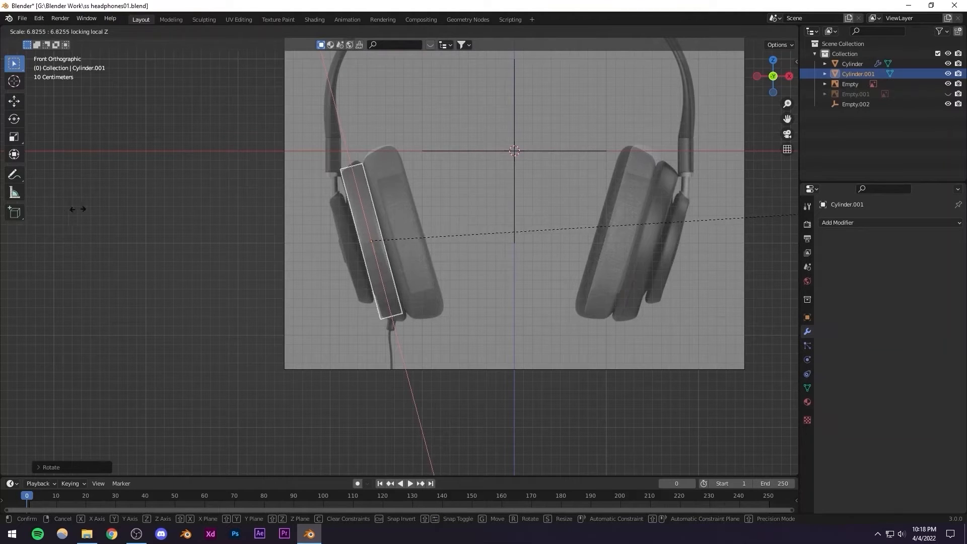
{"action": "left_click", "coordinate": [101, 214]}
{"action": "middle_click_drag", "start_coordinate": [327, 225], "coordinate": [453, 269]}
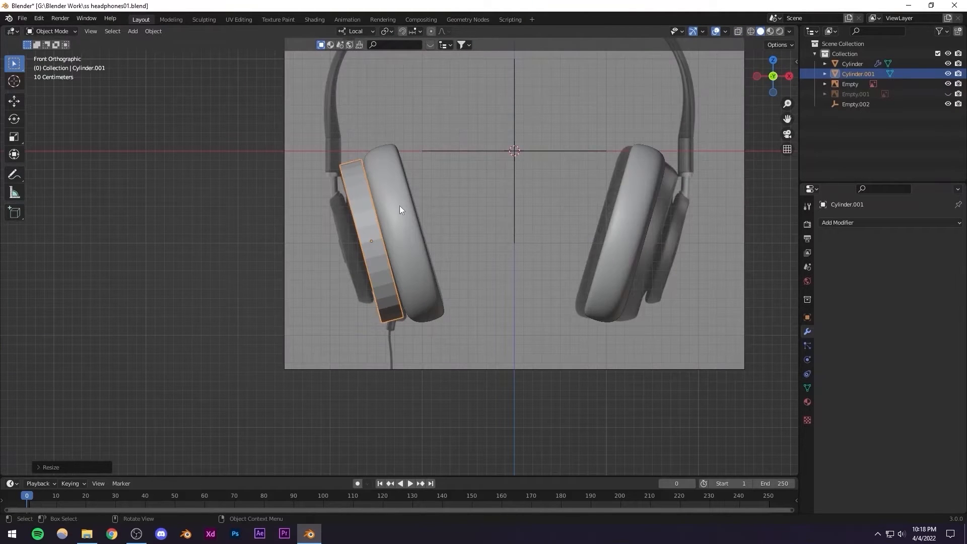
{"action": "middle_click_drag", "start_coordinate": [400, 206], "coordinate": [382, 222]}
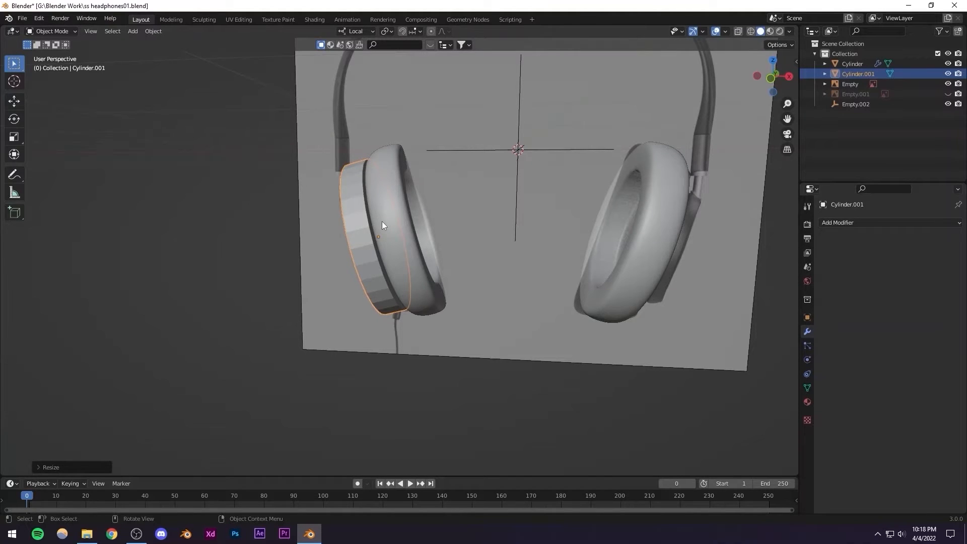
{"action": "middle_click_drag", "start_coordinate": [381, 221], "coordinate": [470, 266]}
{"action": "scroll", "coordinate": [380, 239], "scroll_direction": "up", "scroll_amount": 2}
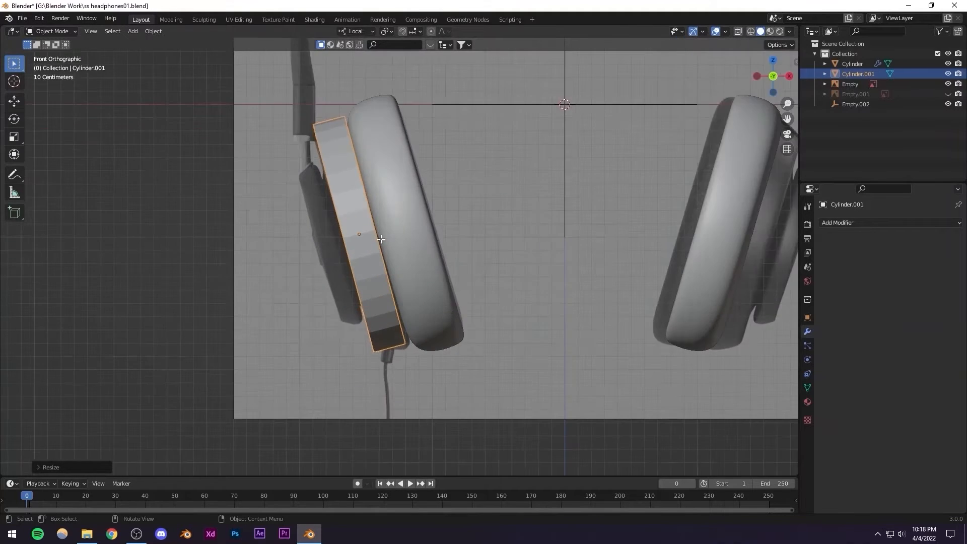
{"action": "scroll", "coordinate": [378, 238], "scroll_direction": "down", "scroll_amount": 2}
Turn on X-ray and check the cylinder's mesh against the reference in Edit Mode with vertex selection
{"action": "key", "text": "Tab"}
{"action": "middle_click_drag", "start_coordinate": [376, 222], "coordinate": [387, 248], "text": "shift"}
{"action": "key", "text": "alt+z"}
{"action": "scroll", "coordinate": [387, 247], "scroll_direction": "up", "scroll_amount": 2}
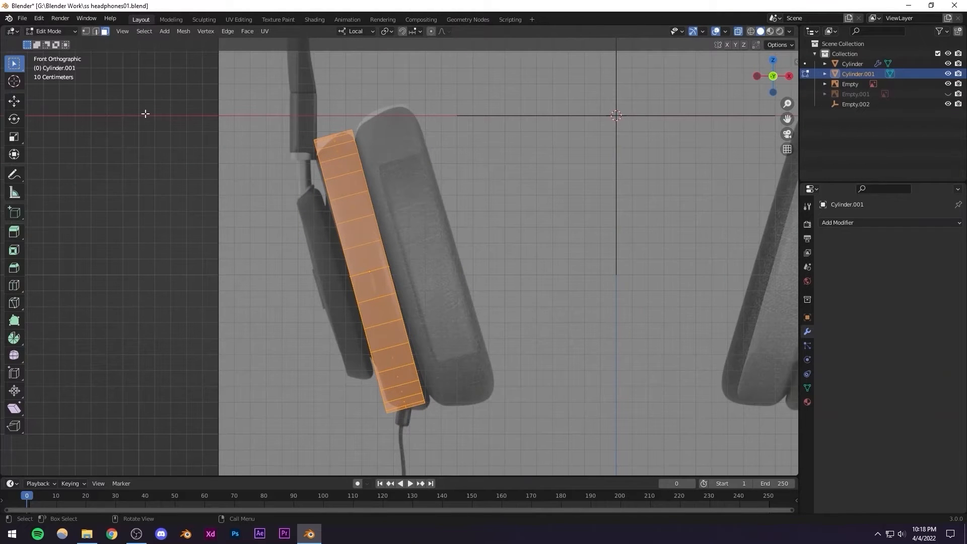
{"action": "left_click", "coordinate": [85, 32]}
{"action": "scroll", "coordinate": [363, 274], "scroll_direction": "down", "scroll_amount": 3}
{"action": "key", "text": "Tab"}
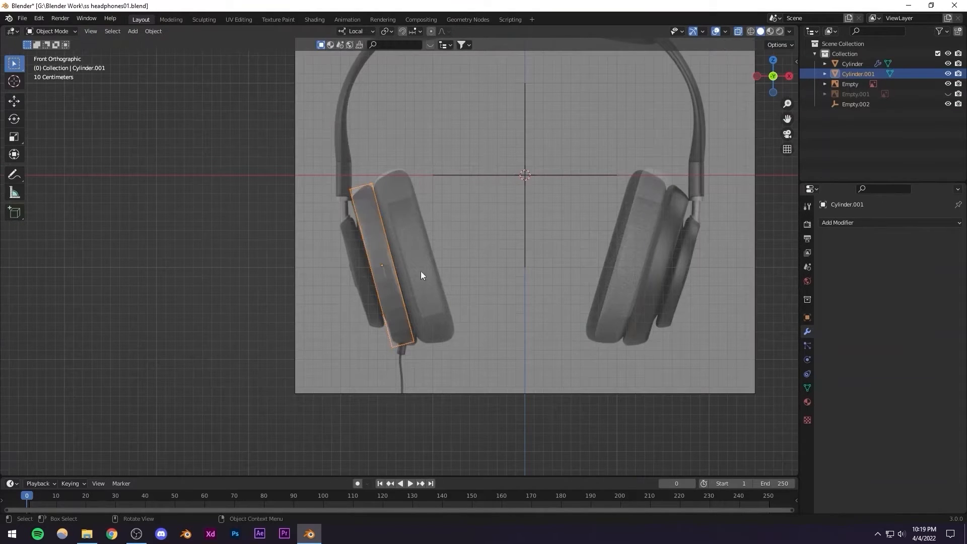
Add a Subdivision Surface modifier to the housing cylinder and view it from an angle
{"action": "left_click", "coordinate": [843, 224]}
{"action": "left_click", "coordinate": [767, 405]}
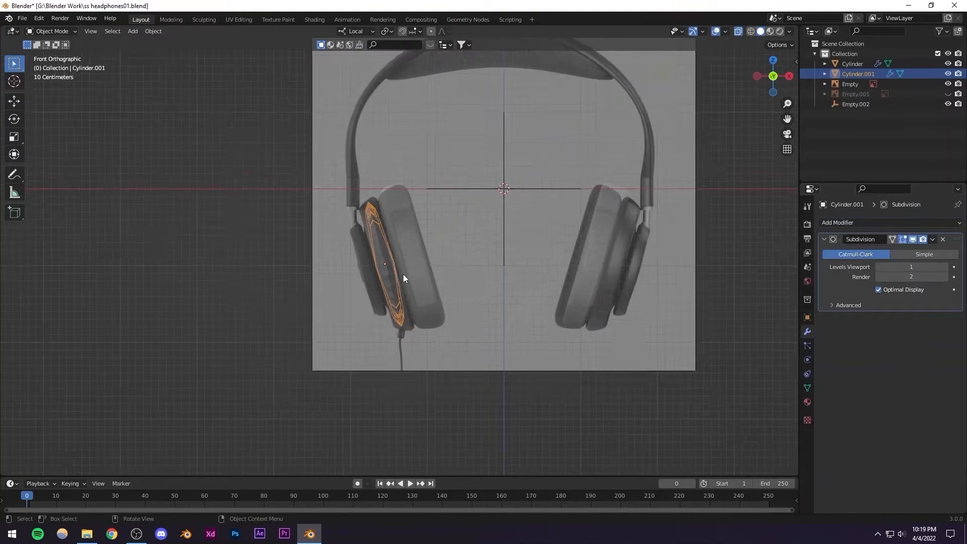
{"action": "middle_click_drag", "start_coordinate": [403, 275], "coordinate": [339, 273]}
Select the cylinder's circular end face beside the cushion in face selection mode, return to Object Mode, and save the file
{"action": "key", "text": "Tab"}
{"action": "left_click", "coordinate": [104, 32]}
{"action": "key", "text": "alt+a"}
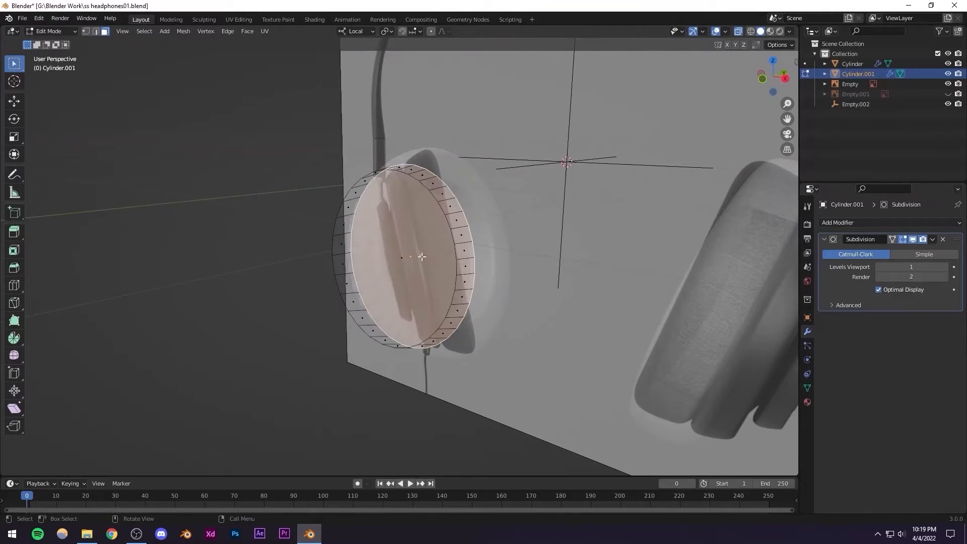
{"action": "mouse_move", "coordinate": [439, 251]}
{"action": "middle_mouse_down"}
{"action": "mouse_move", "coordinate": [501, 231]}
{"action": "mouse_move", "coordinate": [411, 250]}
{"action": "mouse_move", "coordinate": [425, 246]}
{"action": "middle_mouse_up"}
{"action": "key", "text": "Tab"}
{"action": "key", "text": "ctrl+s"}
Raise the front reference image's opacity to about 0.686 and reselect the housing cylinder
{"action": "left_click", "coordinate": [442, 180]}
{"action": "left_click", "coordinate": [808, 360]}
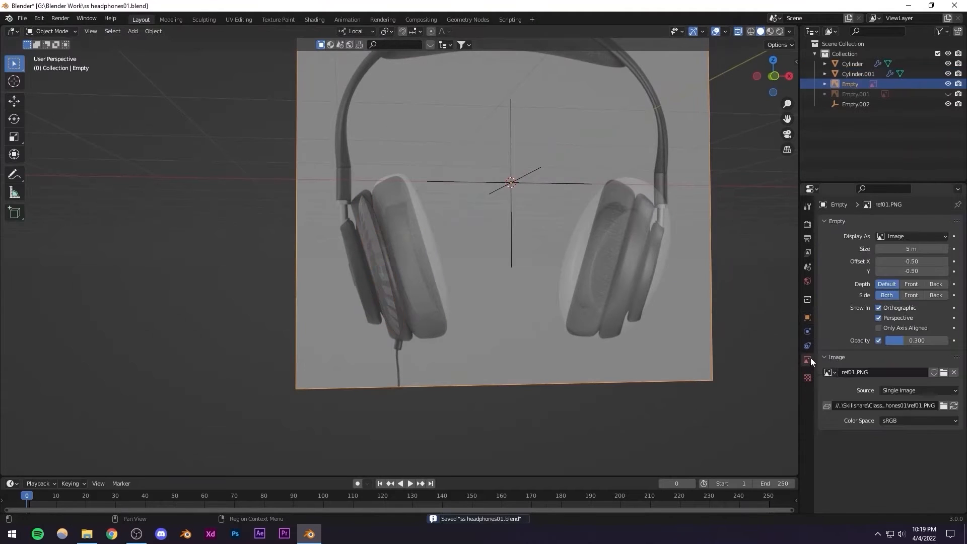
{"action": "left_click_drag", "start_coordinate": [906, 343], "coordinate": [933, 343]}
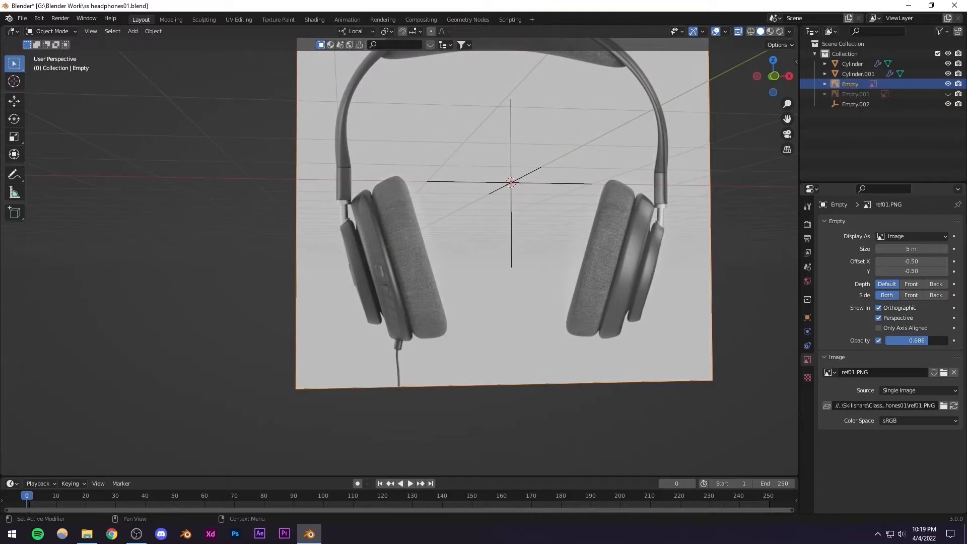
{"action": "left_click", "coordinate": [382, 252]}
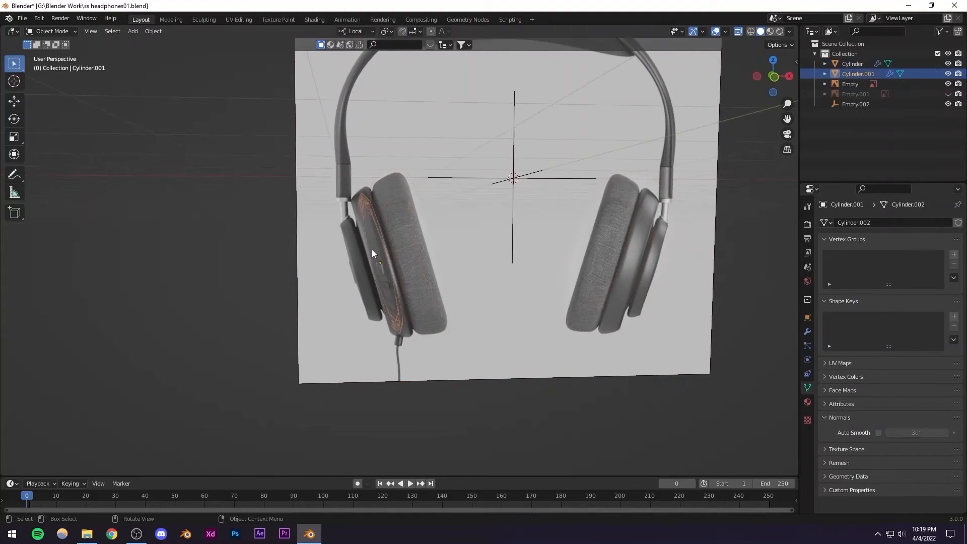
Inset the housing cylinder's circular end face beside the cushion in Edit Mode and scale the inset face
{"action": "key", "text": "Tab"}
{"action": "key", "text": "KP_1"}
{"action": "key", "text": "KP_Decimal"}
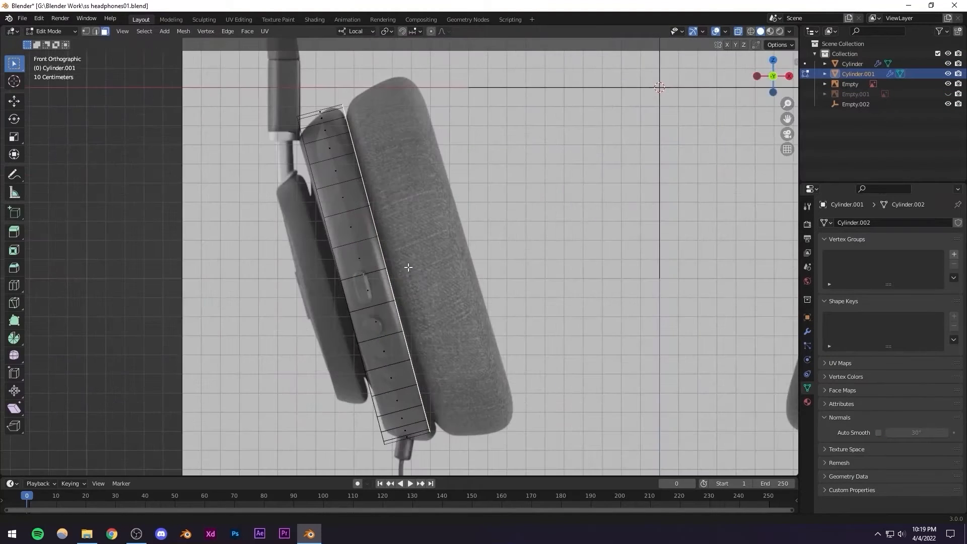
{"action": "key", "text": "i"}
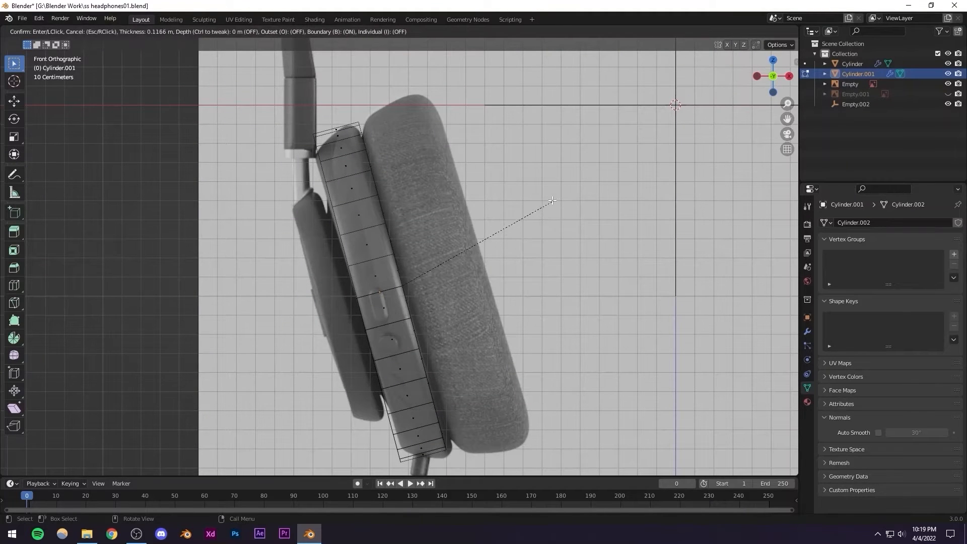
{"action": "left_click", "coordinate": [514, 207]}
{"action": "middle_click_drag", "start_coordinate": [514, 207], "coordinate": [411, 197]}
{"action": "key", "text": "s"}
{"action": "left_click", "coordinate": [524, 197]}
Select the edge loop around the housing's cushion-side rim in edge mode and move it about -0.025 m along local Z
{"action": "left_click", "coordinate": [397, 167], "text": "alt"}
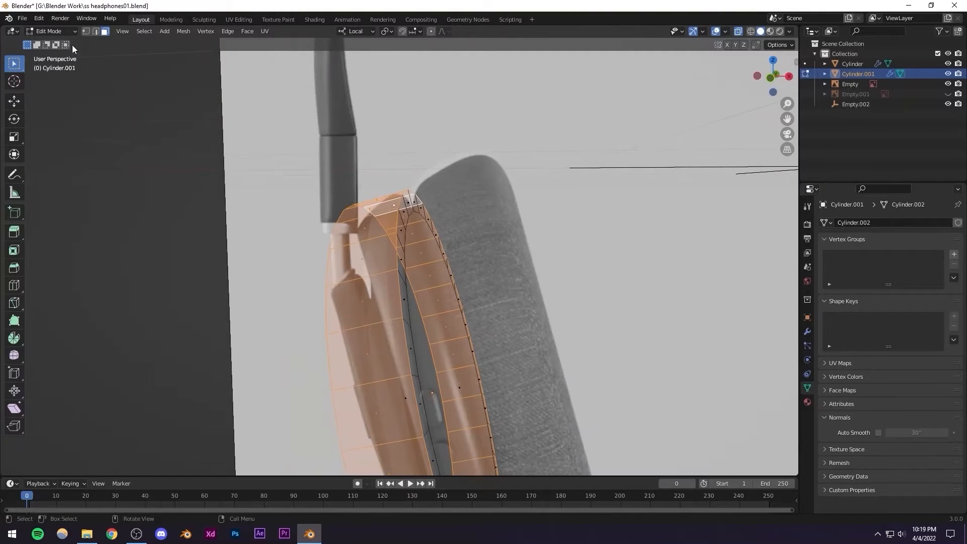
{"action": "left_click", "coordinate": [97, 31]}
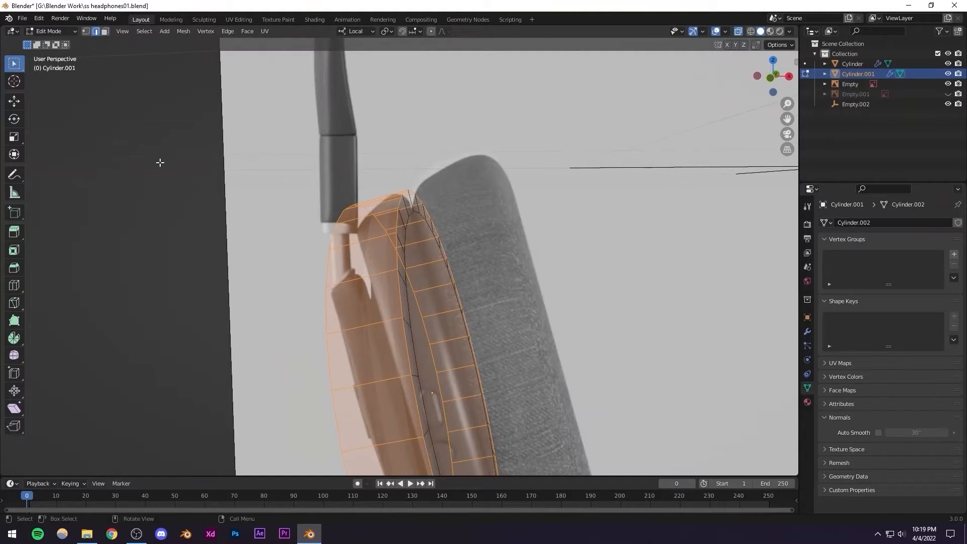
{"action": "key", "text": "alt+a"}
{"action": "left_click", "coordinate": [431, 254], "text": "alt"}
{"action": "scroll", "coordinate": [469, 321], "scroll_direction": "down", "scroll_amount": 5}
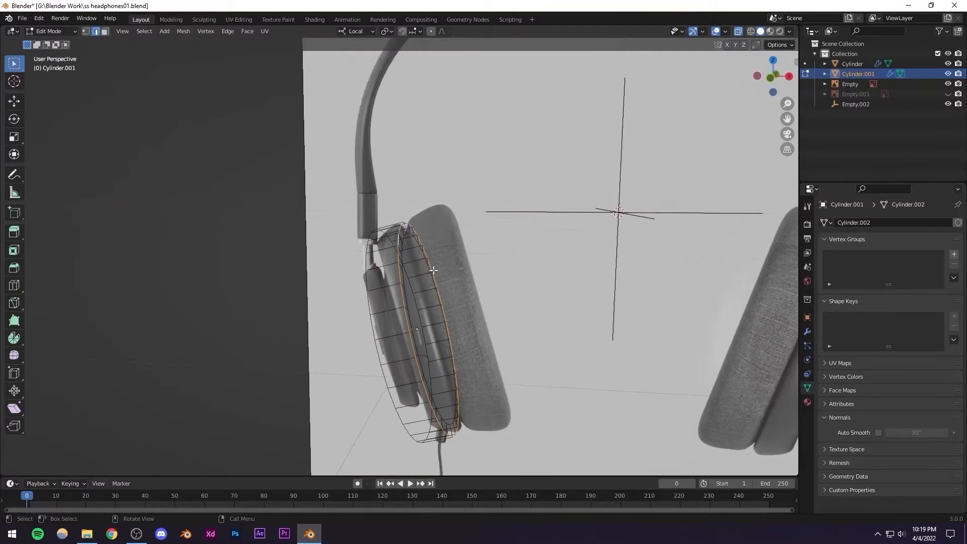
{"action": "middle_click_drag", "start_coordinate": [469, 321], "coordinate": [463, 218], "text": "alt"}
{"action": "key", "text": "g"}
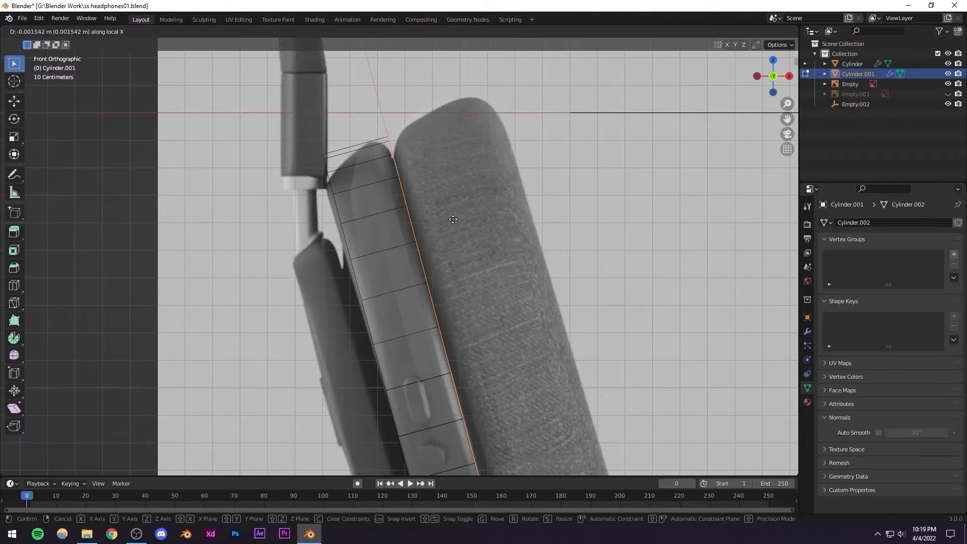
{"action": "key", "text": "x"}
{"action": "key", "text": "z"}
{"action": "key", "text": "z"}
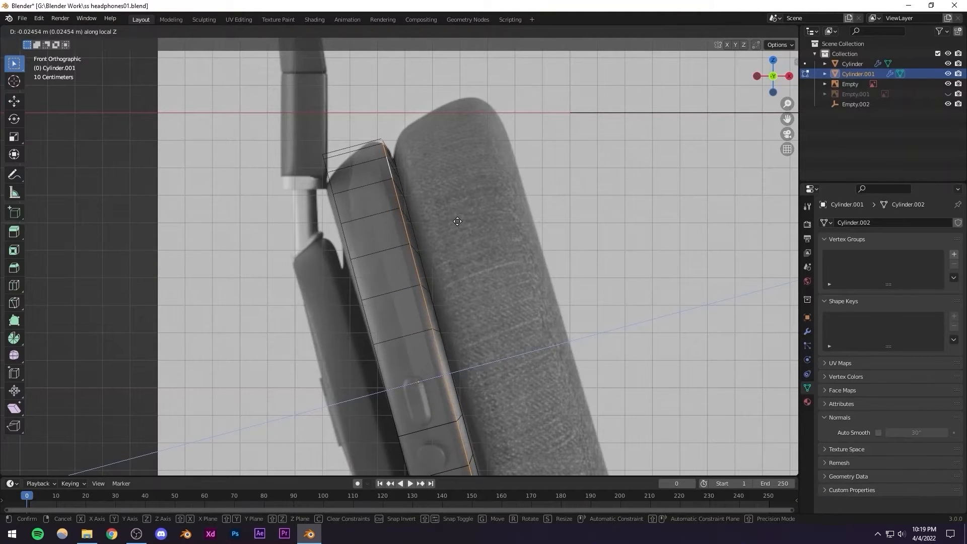
{"action": "left_click", "coordinate": [456, 222]}
In Object Mode, align the housing with the reference: rotate it about -1°, scale it to about 1.05 and nudge it toward the cushion
{"action": "scroll", "coordinate": [455, 252], "scroll_direction": "down", "scroll_amount": 4}
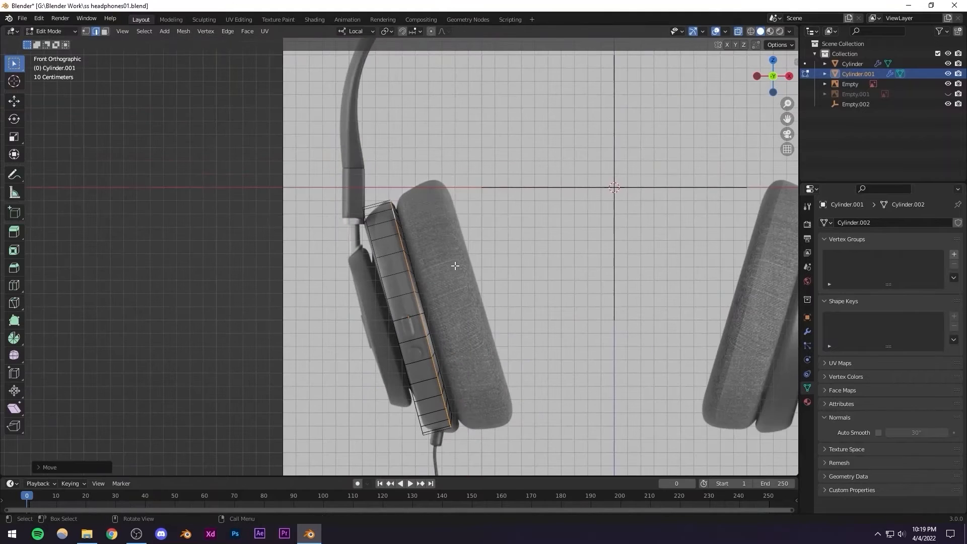
{"action": "middle_click_drag", "start_coordinate": [464, 338], "coordinate": [416, 226], "text": "shift"}
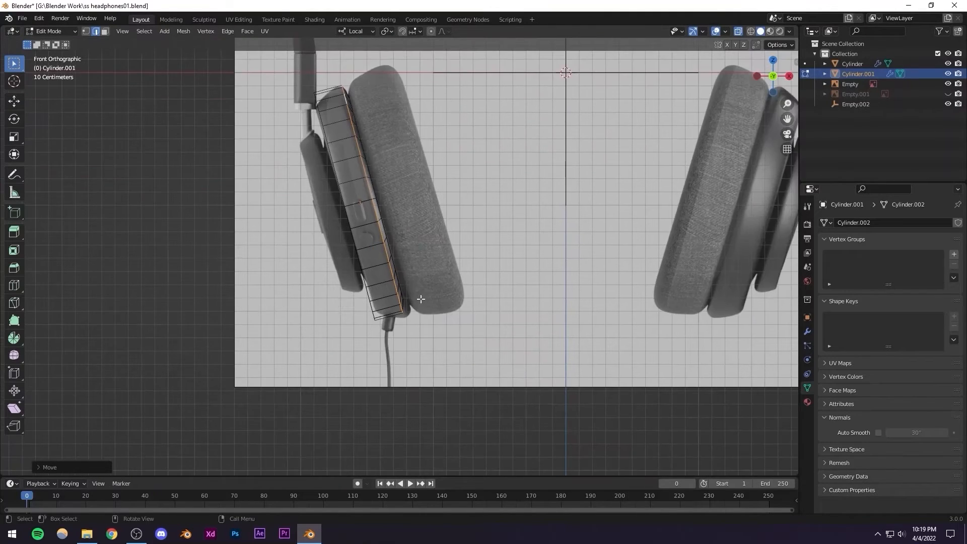
{"action": "scroll", "coordinate": [427, 353], "scroll_direction": "up", "scroll_amount": 6}
{"action": "scroll", "coordinate": [425, 369], "scroll_direction": "down", "scroll_amount": 1}
{"action": "scroll", "coordinate": [418, 375], "scroll_direction": "down", "scroll_amount": 4}
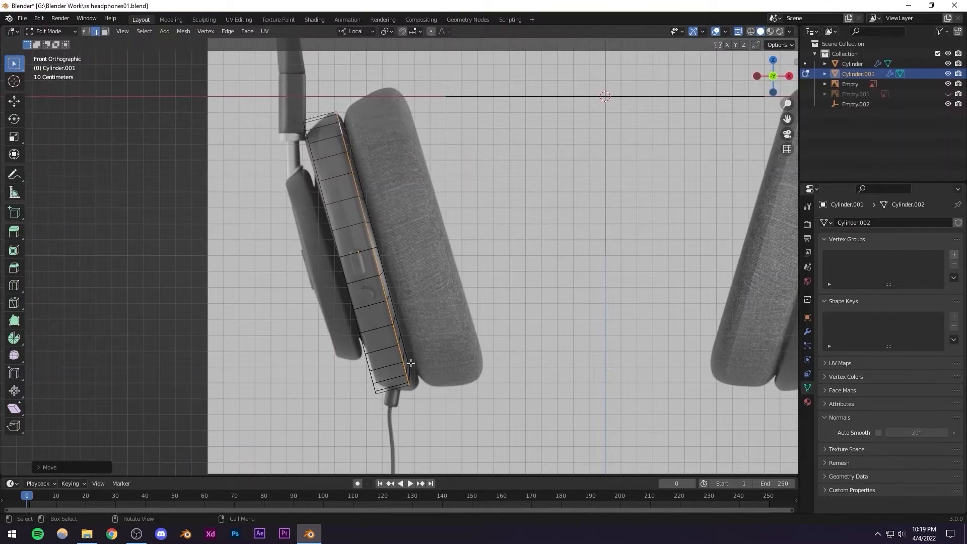
{"action": "key", "text": "Tab"}
{"action": "key", "text": "r"}
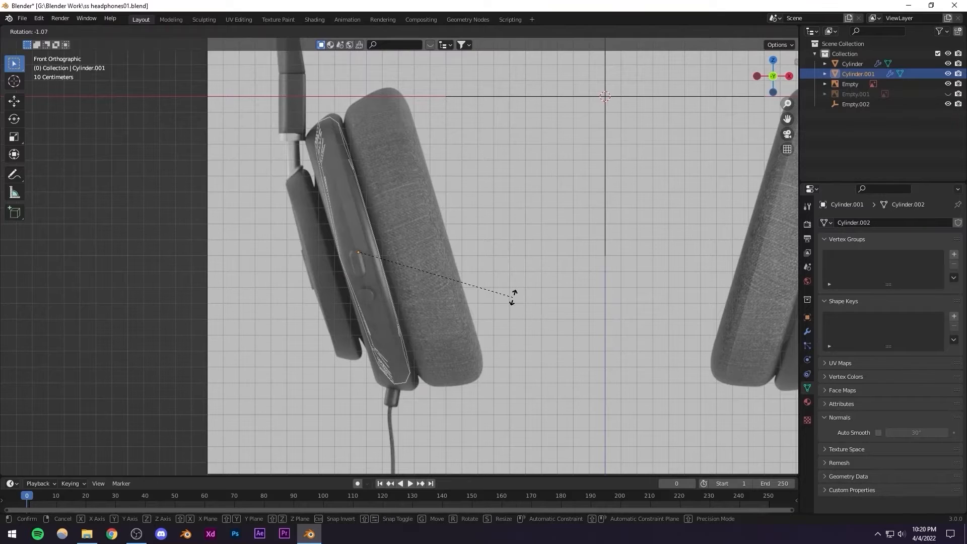
{"action": "left_click", "coordinate": [513, 297]}
{"action": "key", "text": "s"}
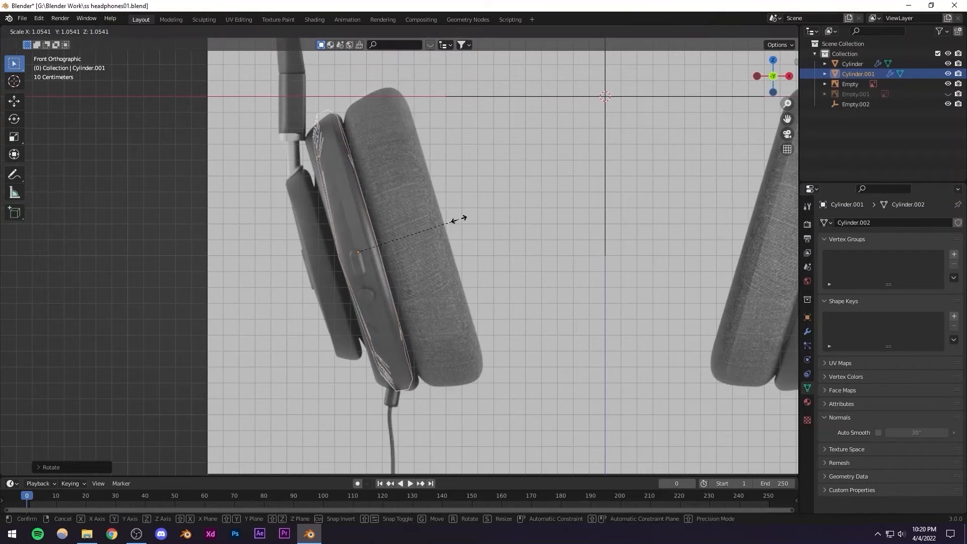
{"action": "left_click", "coordinate": [456, 218]}
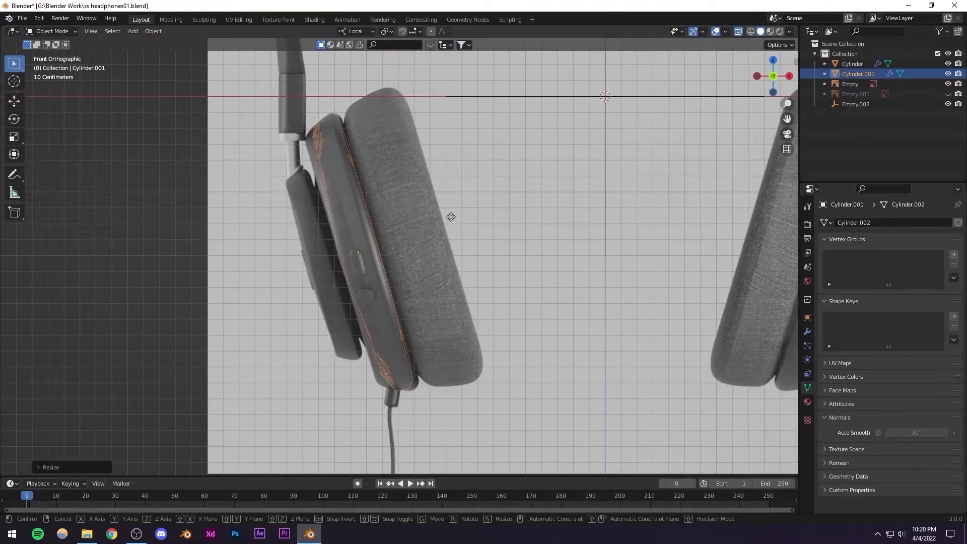
{"action": "key", "text": "g"}
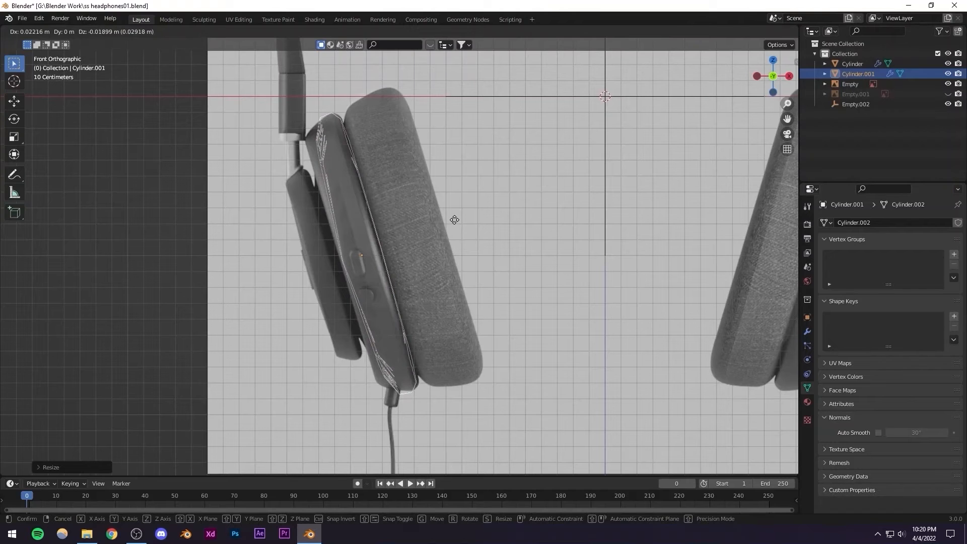
{"action": "left_click", "coordinate": [457, 224]}
Examine the housing's fit against the reference and cushion with X-ray off, in Edit and Object Mode, and restore X-ray for editing
{"action": "key", "text": "Tab"}
{"action": "scroll", "coordinate": [410, 232], "scroll_direction": "down", "scroll_amount": 2}
{"action": "scroll", "coordinate": [422, 315], "scroll_direction": "up", "scroll_amount": 2}
{"action": "middle_click_drag", "start_coordinate": [400, 294], "coordinate": [371, 239], "text": "shift"}
{"action": "scroll", "coordinate": [400, 329], "scroll_direction": "up", "scroll_amount": 2}
{"action": "key", "text": "alt+z"}
{"action": "scroll", "coordinate": [385, 297], "scroll_direction": "down", "scroll_amount": 2}
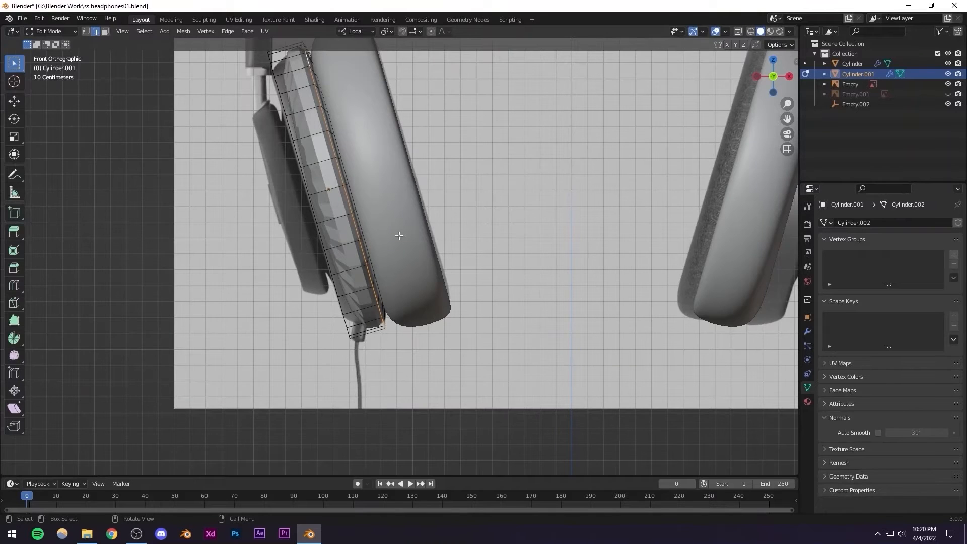
{"action": "middle_click_drag", "start_coordinate": [399, 236], "coordinate": [393, 290]}
{"action": "scroll", "coordinate": [393, 290], "scroll_direction": "down", "scroll_amount": 3}
{"action": "scroll", "coordinate": [386, 265], "scroll_direction": "up", "scroll_amount": 4}
{"action": "middle_click_drag", "start_coordinate": [381, 235], "coordinate": [377, 209], "text": "shift"}
{"action": "key", "text": "Tab"}
{"action": "scroll", "coordinate": [386, 262], "scroll_direction": "down", "scroll_amount": 2}
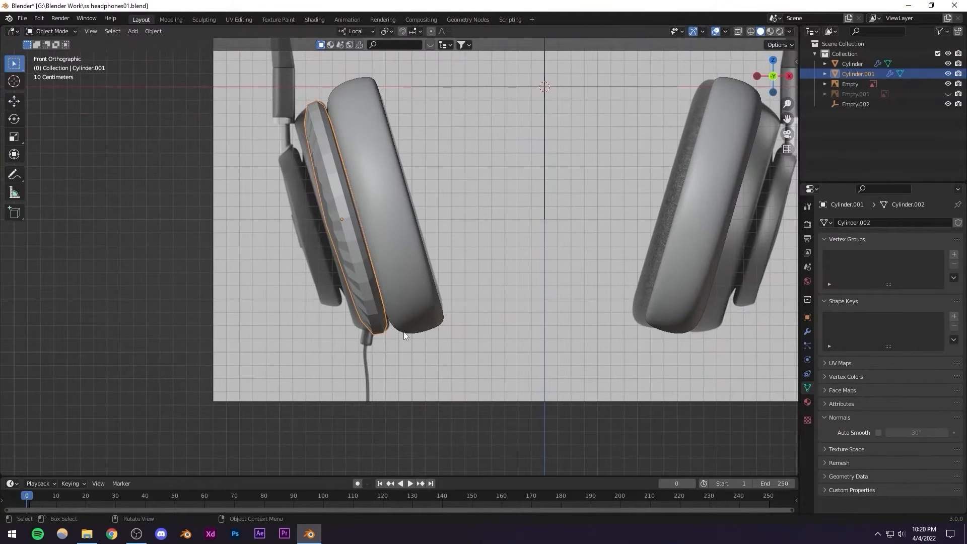
{"action": "scroll", "coordinate": [395, 325], "scroll_direction": "up", "scroll_amount": 4}
{"action": "key", "text": "Tab"}
{"action": "scroll", "coordinate": [371, 304], "scroll_direction": "down", "scroll_amount": 4}
{"action": "scroll", "coordinate": [422, 280], "scroll_direction": "up", "scroll_amount": 4}
{"action": "middle_click_drag", "start_coordinate": [348, 174], "coordinate": [434, 261], "text": "shift"}
{"action": "key", "text": "alt+z"}
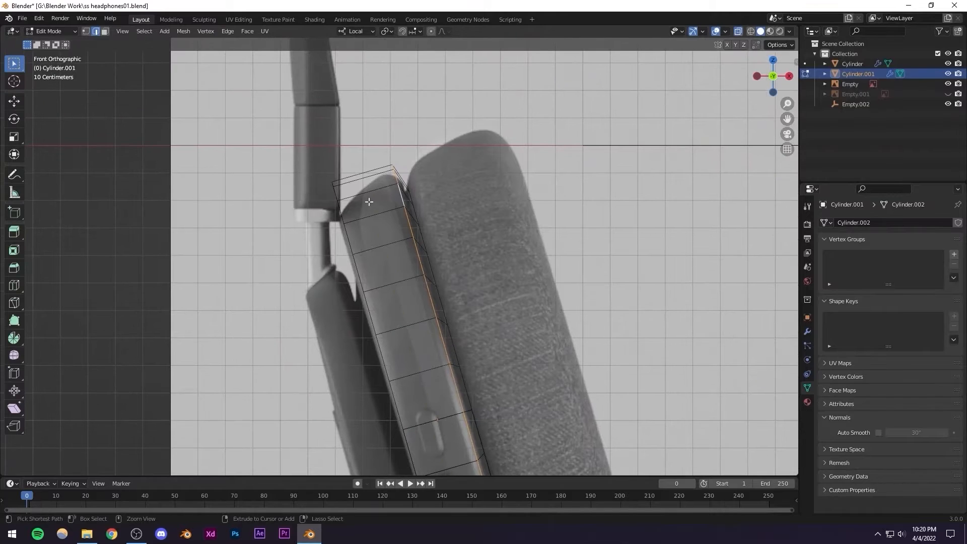
{"action": "key", "text": "ctrl+r"}
{"action": "left_click", "coordinate": [368, 201]}
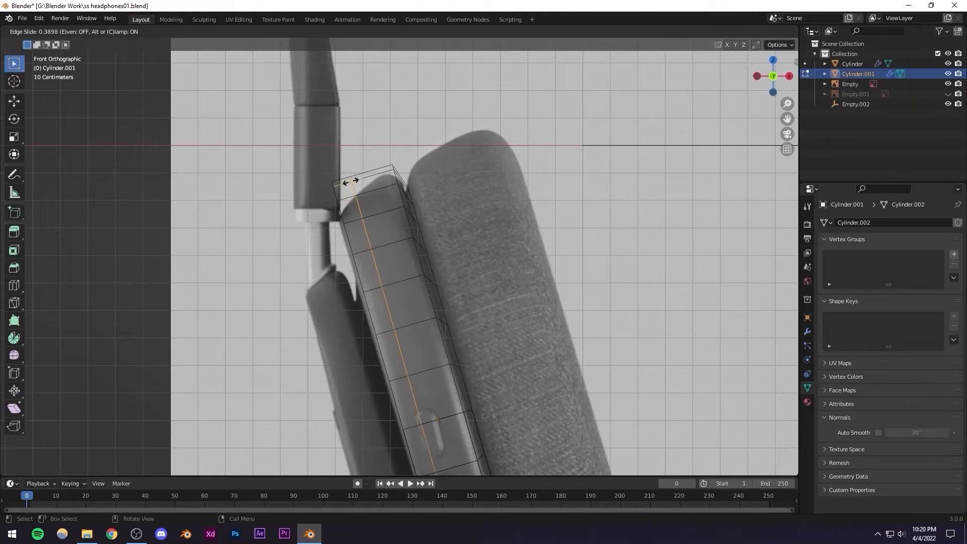
{"action": "left_click", "coordinate": [352, 182]}
Select the housing's outer circular face in face mode and scale it to about 0.86 to match the reference's taper
{"action": "middle_click_drag", "start_coordinate": [378, 225], "coordinate": [288, 164]}
{"action": "left_click", "coordinate": [106, 31]}
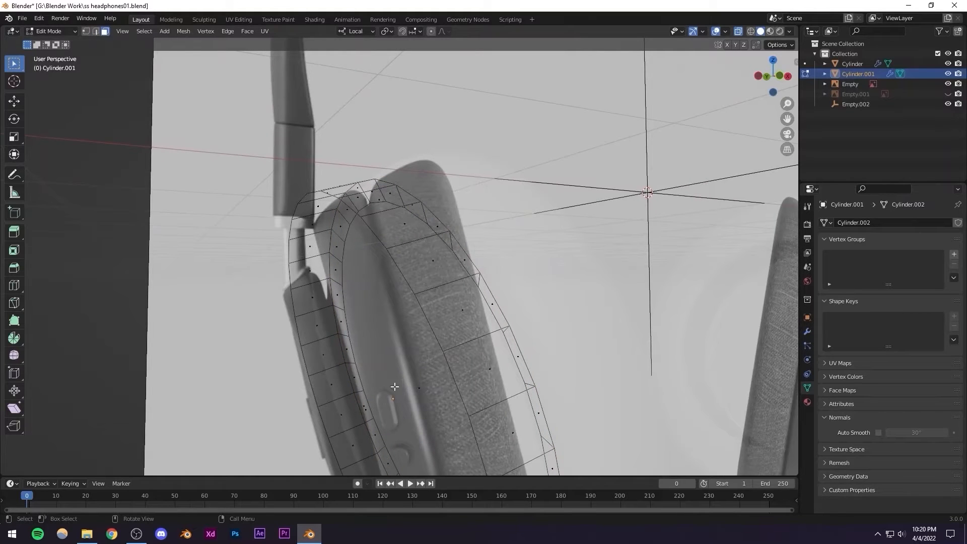
{"action": "scroll", "coordinate": [386, 407], "scroll_direction": "down", "scroll_amount": 6}
{"action": "middle_click_drag", "start_coordinate": [386, 407], "coordinate": [339, 362]}
{"action": "key", "text": "a"}
{"action": "key", "text": "KP_1"}
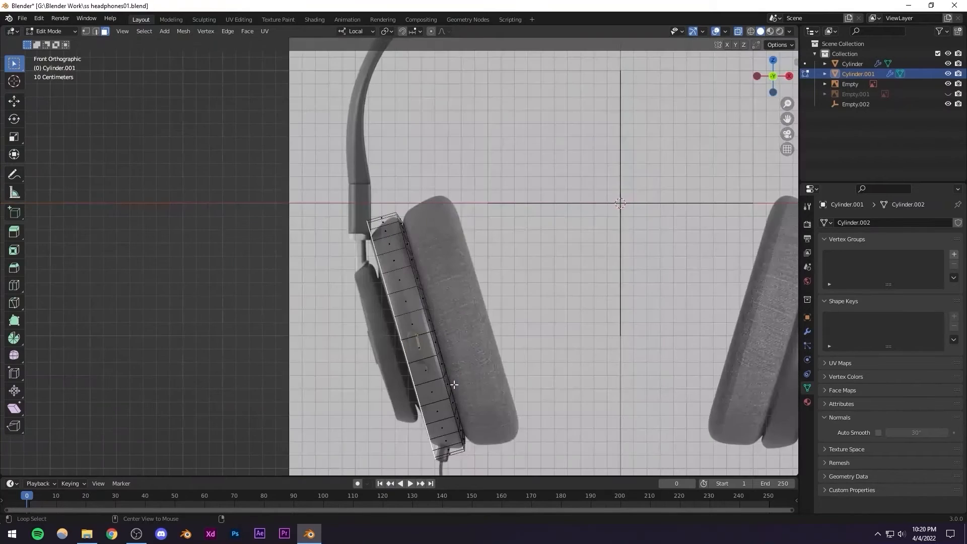
{"action": "scroll", "coordinate": [459, 346], "scroll_direction": "up", "scroll_amount": 3}
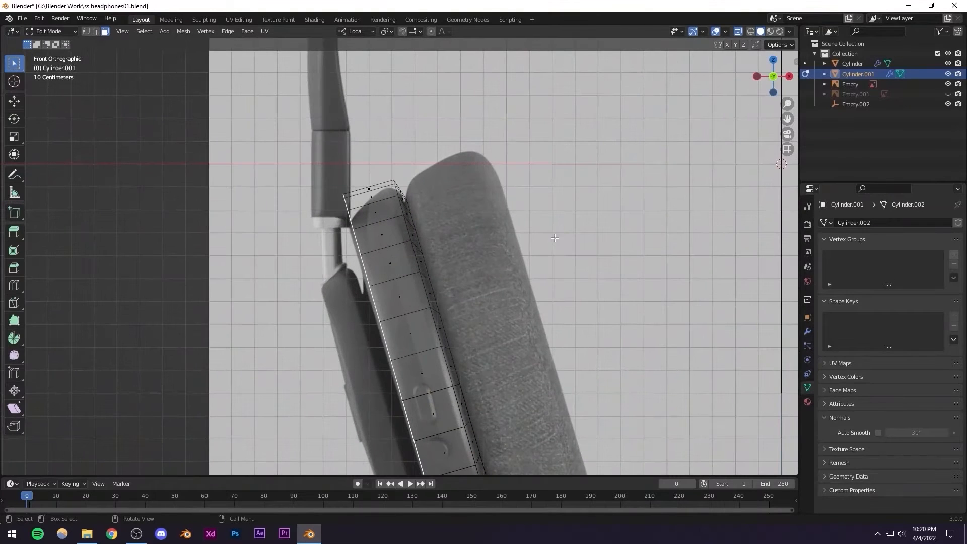
{"action": "key", "text": "s"}
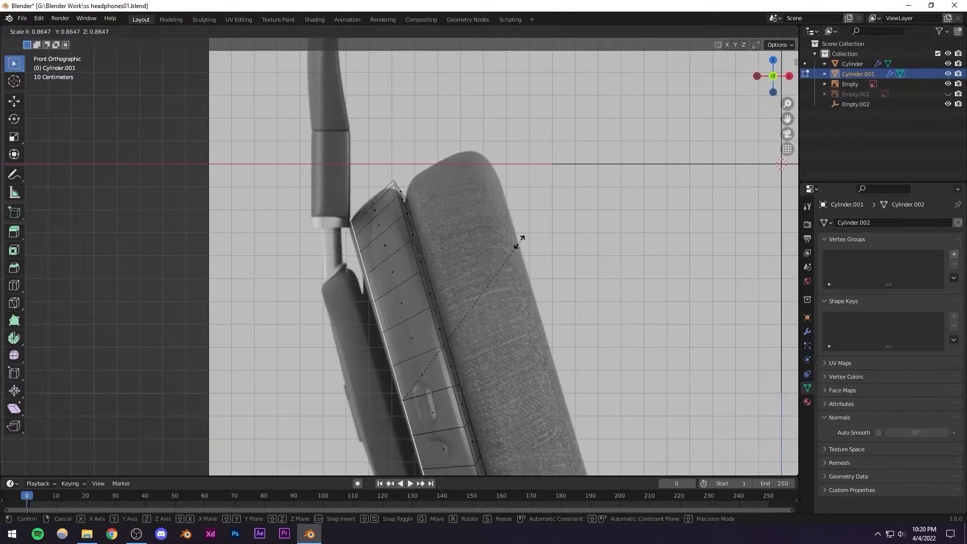
{"action": "left_click", "coordinate": [529, 241]}
Inset the housing's outer circular face slightly and return to Object Mode
{"action": "key", "text": "KP_Decimal"}
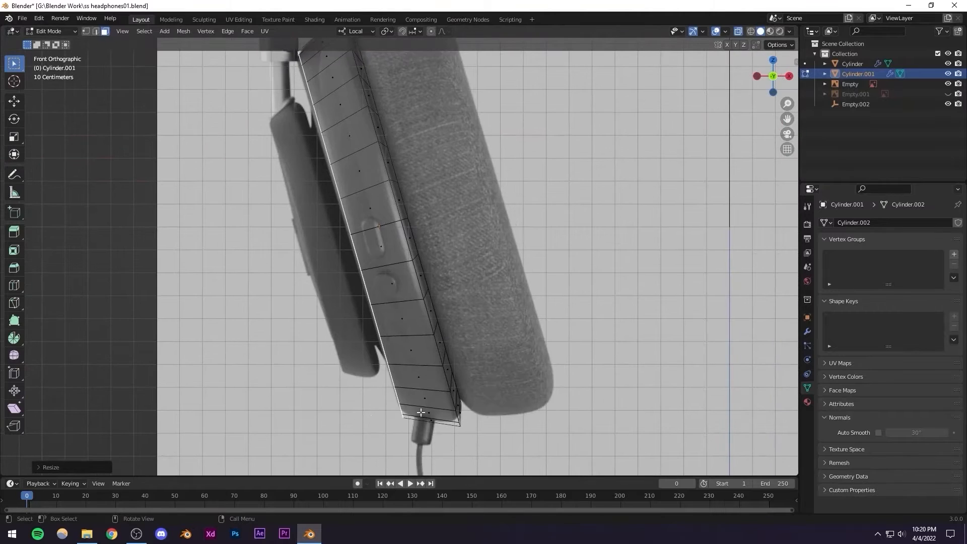
{"action": "middle_click_drag", "start_coordinate": [405, 244], "coordinate": [484, 405], "text": "shift"}
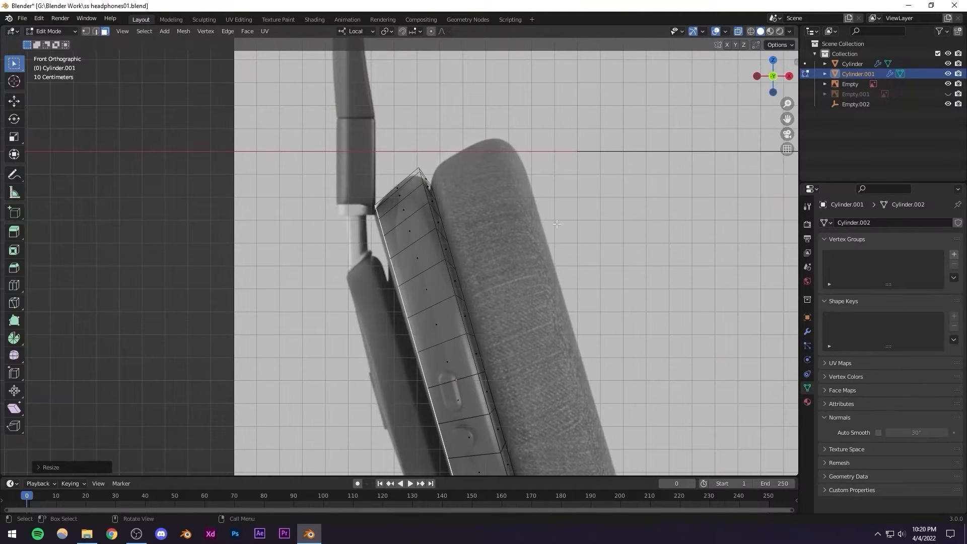
{"action": "key", "text": "i"}
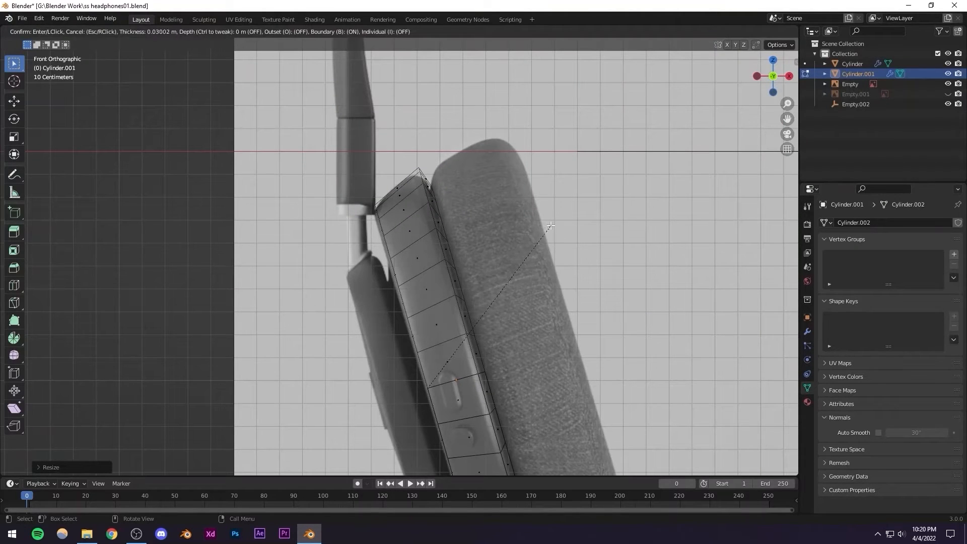
{"action": "left_click", "coordinate": [554, 223]}
{"action": "key", "text": "Tab"}
{"action": "scroll", "coordinate": [450, 277], "scroll_direction": "down", "scroll_amount": 2}
{"action": "middle_click_drag", "start_coordinate": [449, 277], "coordinate": [442, 280]}
{"action": "scroll", "coordinate": [442, 280], "scroll_direction": "down", "scroll_amount": 1}
Set the housing's Subdivision modifier to 3 viewport levels and 3 render levels
{"action": "key", "text": "KP_1"}
{"action": "scroll", "coordinate": [507, 345], "scroll_direction": "up", "scroll_amount": 5}
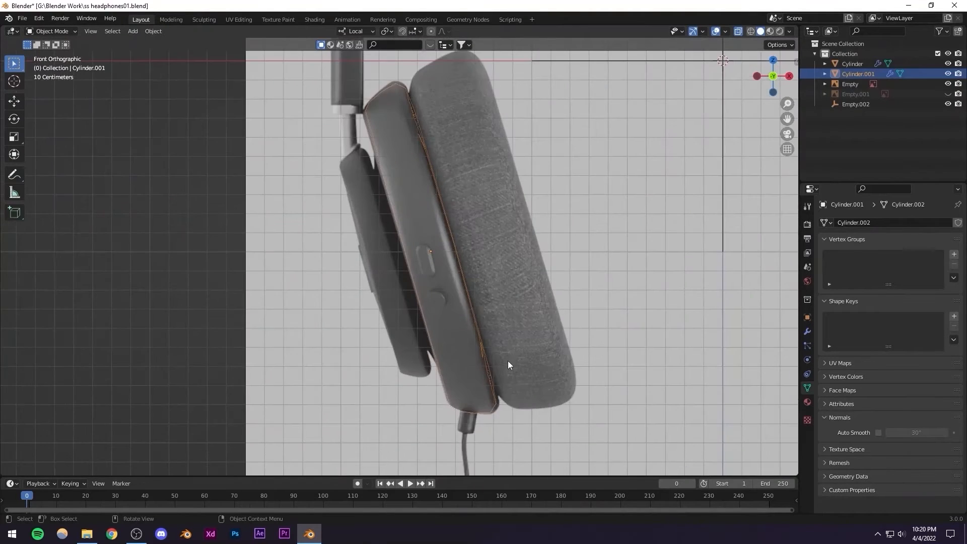
{"action": "scroll", "coordinate": [441, 313], "scroll_direction": "up", "scroll_amount": 4}
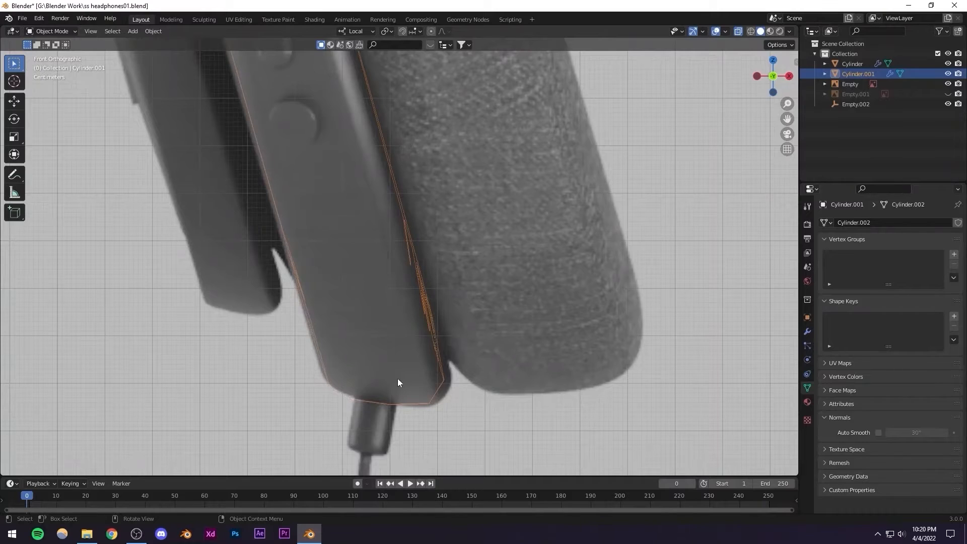
{"action": "scroll", "coordinate": [664, 387], "scroll_direction": "down", "scroll_amount": 1}
{"action": "left_click", "coordinate": [807, 334]}
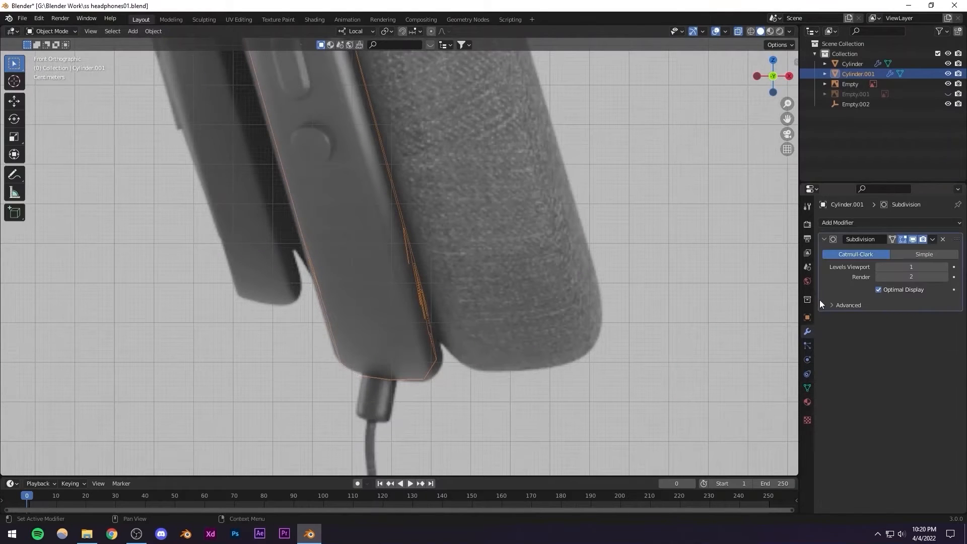
{"action": "left_click", "coordinate": [947, 267]}
{"action": "left_click", "coordinate": [947, 267]}
{"action": "left_click", "coordinate": [946, 276]}
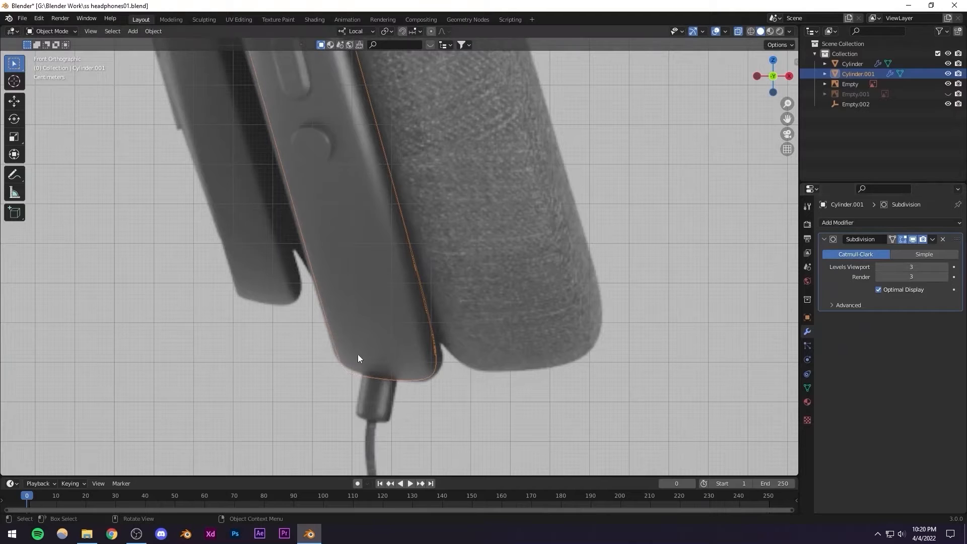
Compare the housing's outline and mesh with the reference along the upper edge, and save the file
{"action": "scroll", "coordinate": [331, 320], "scroll_direction": "down", "scroll_amount": 3}
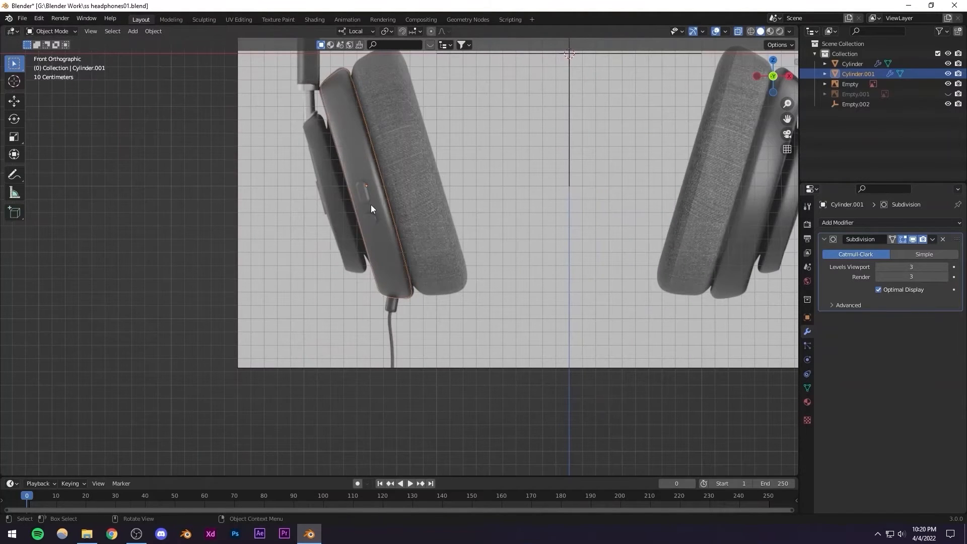
{"action": "scroll", "coordinate": [371, 198], "scroll_direction": "up", "scroll_amount": 5}
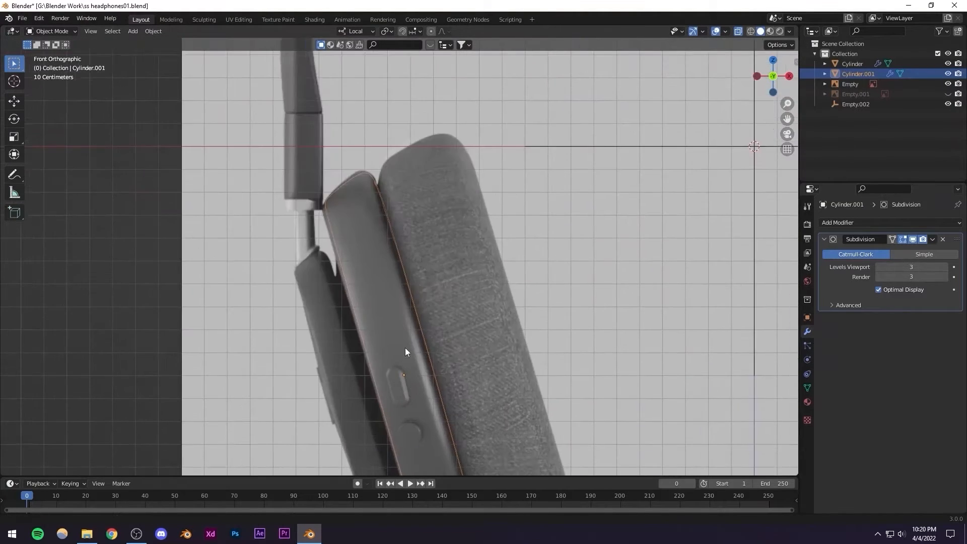
{"action": "scroll", "coordinate": [322, 171], "scroll_direction": "up", "scroll_amount": 2}
{"action": "key", "text": "Tab"}
{"action": "scroll", "coordinate": [330, 252], "scroll_direction": "up", "scroll_amount": 2}
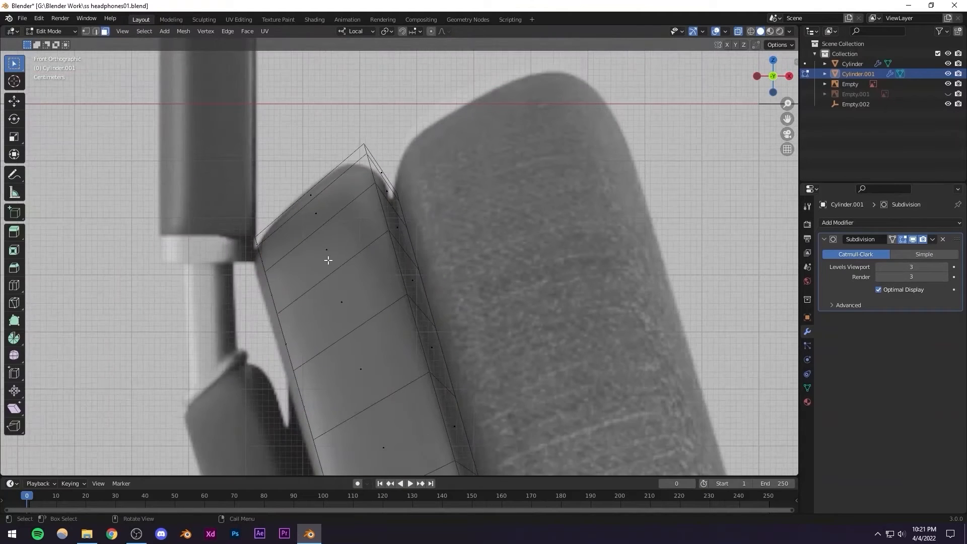
{"action": "key", "text": "Tab"}
{"action": "scroll", "coordinate": [328, 260], "scroll_direction": "down", "scroll_amount": 5}
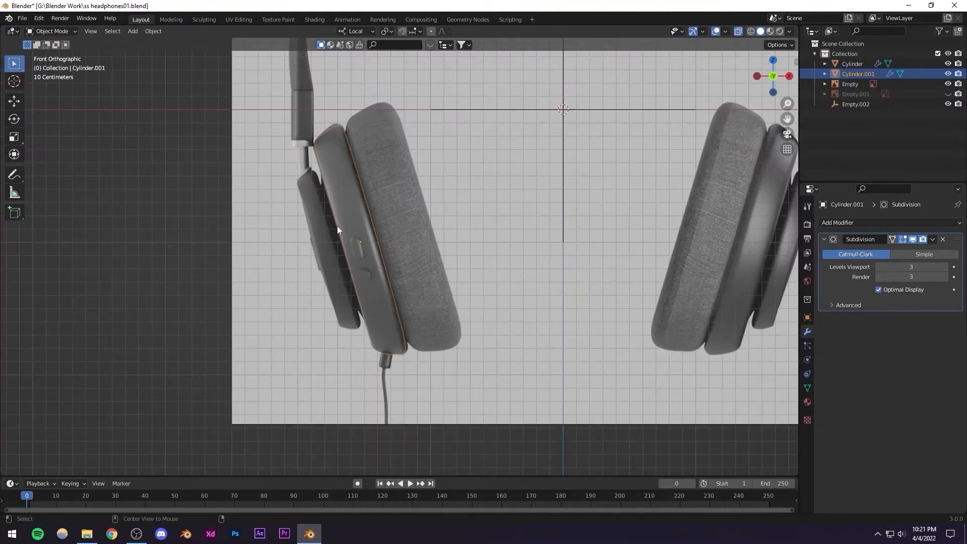
{"action": "key", "text": "ctrl+s"}
View the solid ear cup from an angle with X-ray off and reselect the housing cylinder in front view
{"action": "mouse_move", "coordinate": [382, 268]}
{"action": "middle_mouse_down"}
{"action": "mouse_move", "coordinate": [432, 265]}
{"action": "mouse_move", "coordinate": [402, 280]}
{"action": "mouse_move", "coordinate": [419, 255]}
{"action": "mouse_move", "coordinate": [450, 256]}
{"action": "mouse_move", "coordinate": [380, 271]}
{"action": "mouse_move", "coordinate": [383, 285]}
{"action": "middle_mouse_up"}
{"action": "left_click", "coordinate": [380, 271]}
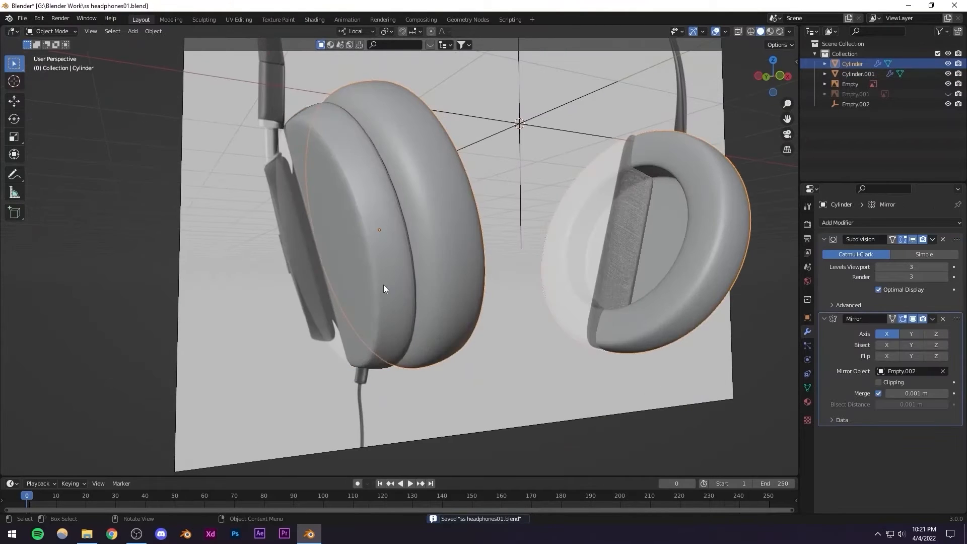
{"action": "left_click", "coordinate": [383, 286]}
{"action": "middle_click_drag", "start_coordinate": [313, 264], "coordinate": [289, 238], "text": "alt"}
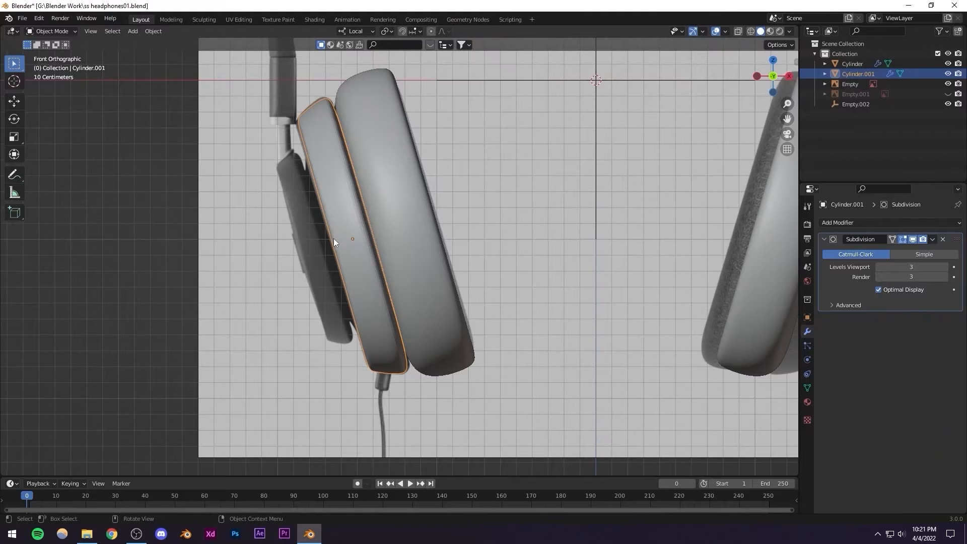
Save the file, then inset the housing's outer circular face in Edit Mode by about 0.2 m
{"action": "middle_click_drag", "start_coordinate": [348, 240], "coordinate": [563, 185]}
{"action": "key", "text": "Tab"}
{"action": "key", "text": "ctrl+s"}
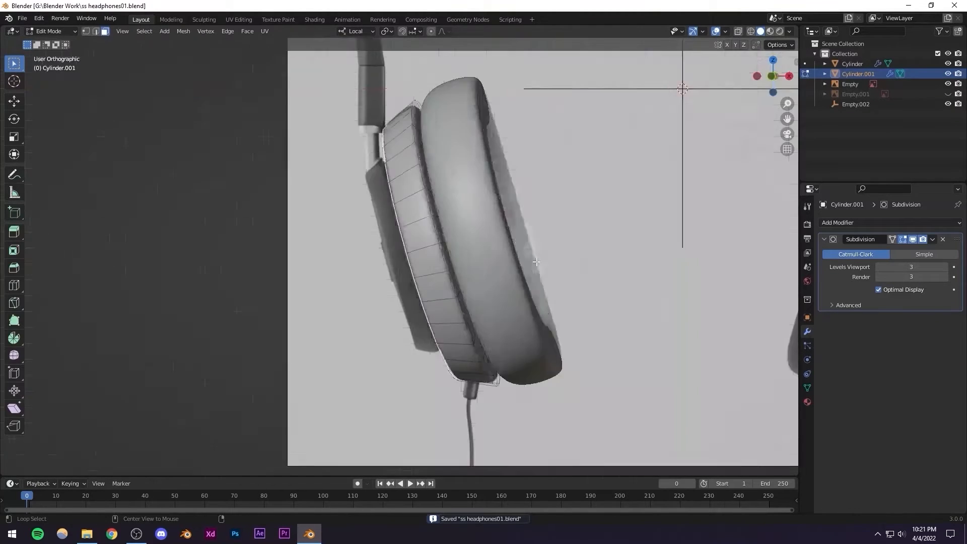
{"action": "key", "text": "i"}
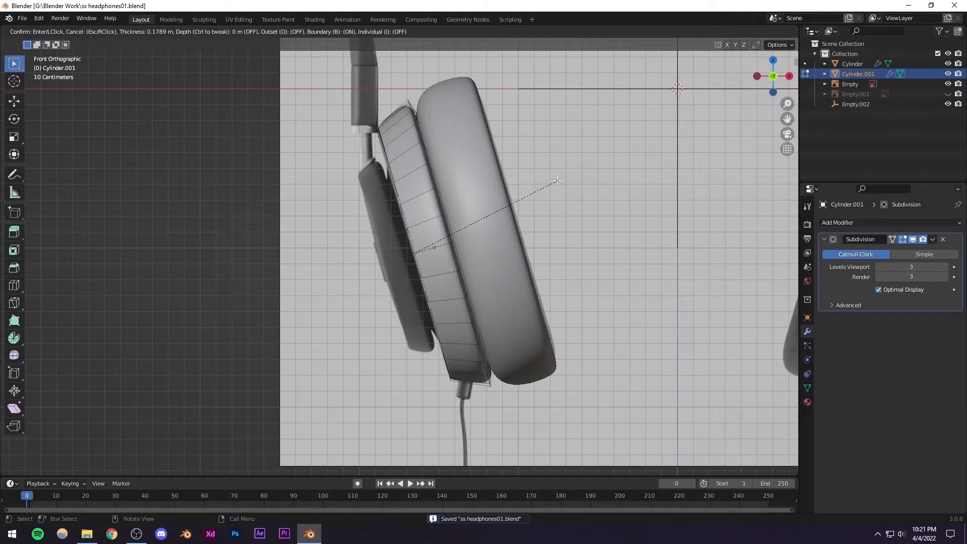
{"action": "left_click", "coordinate": [547, 185]}
Extrude the inset face a short distance outward toward the reference's outer plate
{"action": "mouse_move", "coordinate": [548, 185]}
{"action": "middle_mouse_down"}
{"action": "mouse_move", "coordinate": [524, 192]}
{"action": "mouse_move", "coordinate": [549, 194]}
{"action": "middle_mouse_up"}
{"action": "mouse_move", "coordinate": [496, 217]}
{"action": "middle_mouse_down", "text": "alt"}
{"action": "mouse_move", "coordinate": [518, 229]}
{"action": "mouse_move", "coordinate": [495, 209]}
{"action": "middle_mouse_up", "text": "alt"}
{"action": "scroll", "coordinate": [496, 204], "scroll_direction": "up", "scroll_amount": 2}
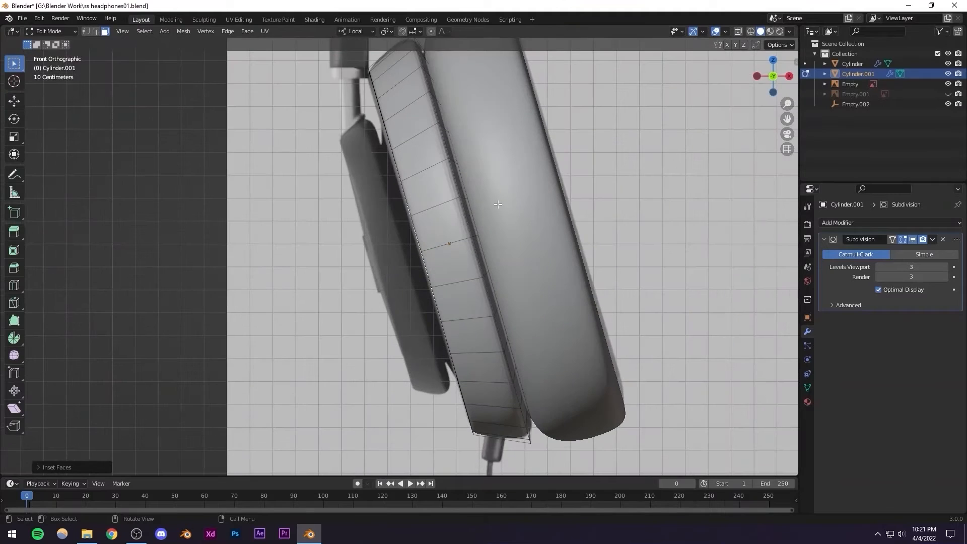
{"action": "key", "text": "e"}
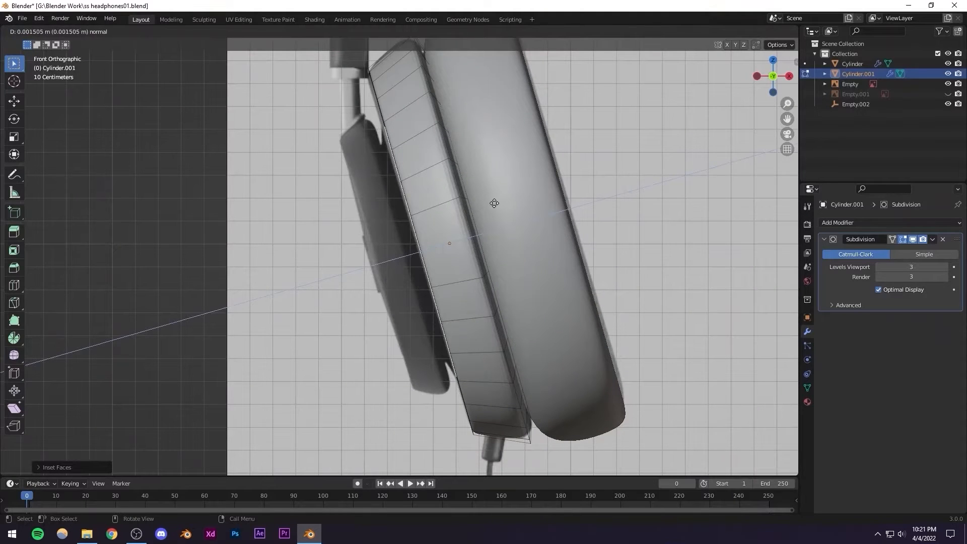
{"action": "left_click", "coordinate": [490, 204]}
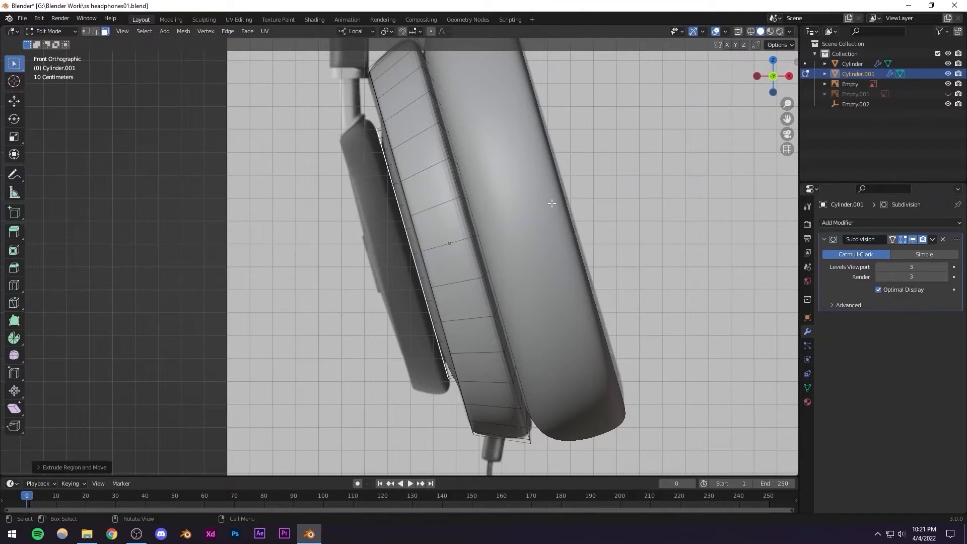
Inset the extruded face again and scale the resulting inner face up slightly
{"action": "key", "text": "i"}
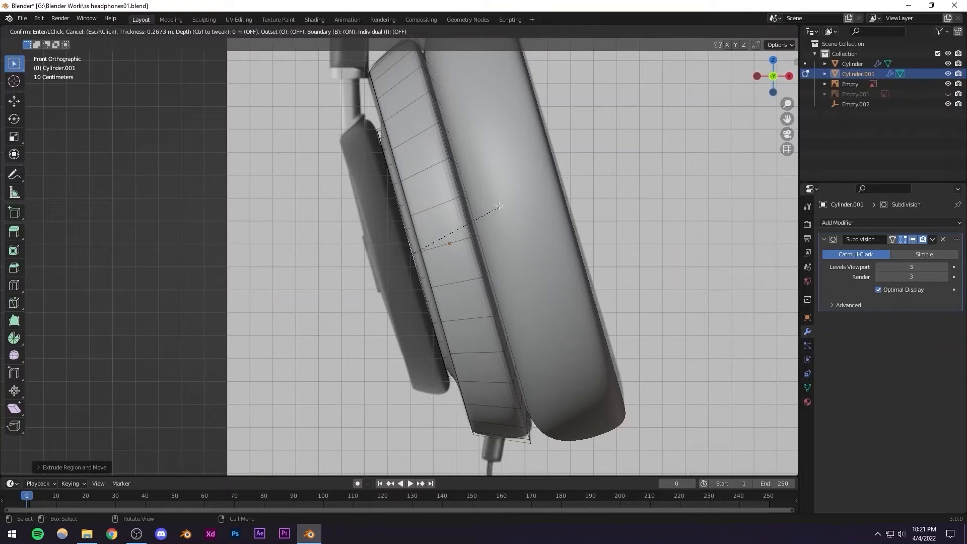
{"action": "left_click", "coordinate": [512, 205]}
{"action": "mouse_move", "coordinate": [513, 205]}
{"action": "middle_mouse_down"}
{"action": "mouse_move", "coordinate": [521, 210]}
{"action": "mouse_move", "coordinate": [520, 200]}
{"action": "middle_mouse_up"}
{"action": "key", "text": "s"}
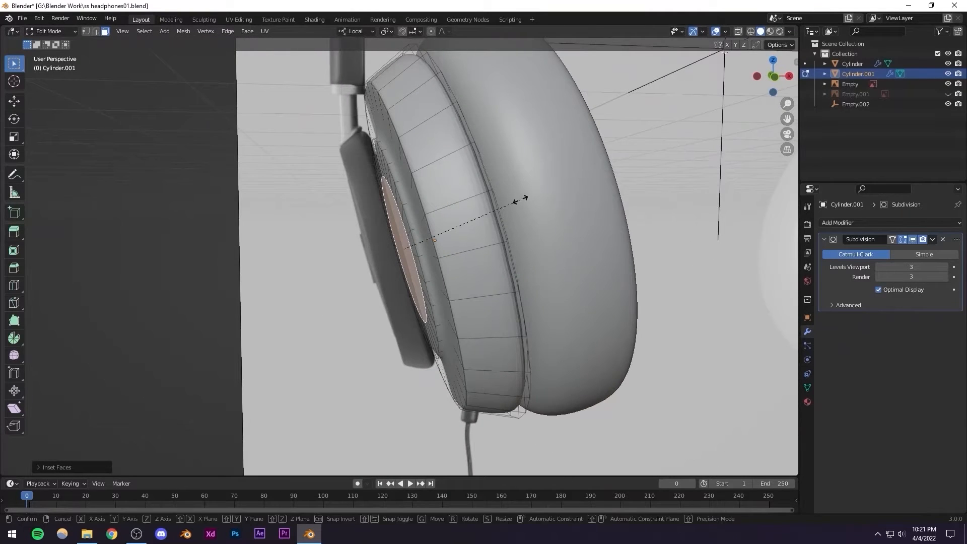
{"action": "left_click", "coordinate": [557, 196]}
Extrude the inner face outward by about 0.05 m in front view to form the connecting neck
{"action": "middle_click_drag", "start_coordinate": [552, 197], "coordinate": [475, 212]}
{"action": "key", "text": "KP_1"}
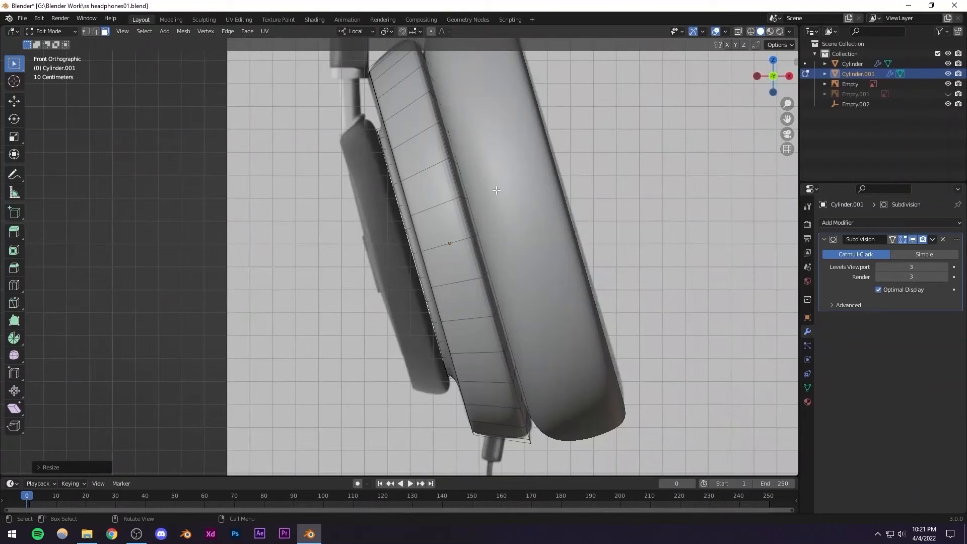
{"action": "key", "text": "e"}
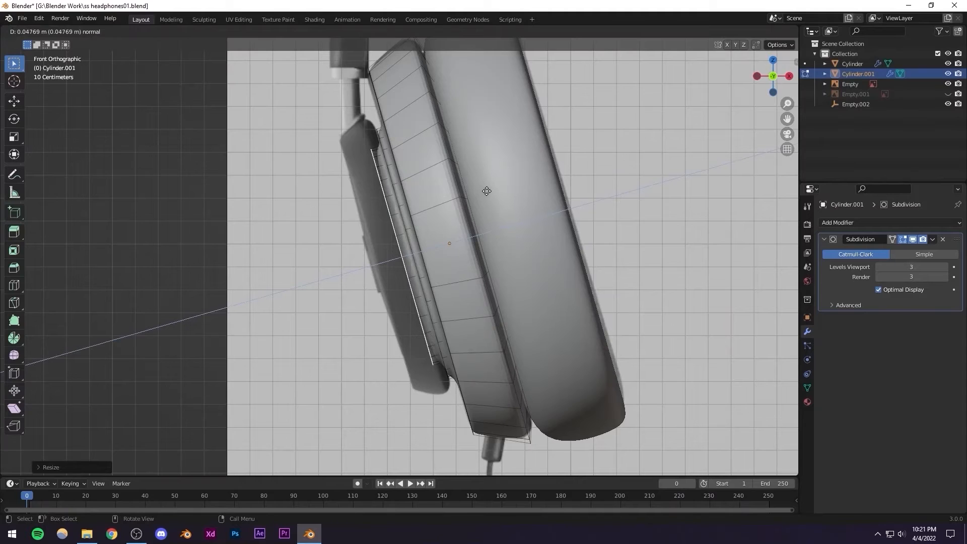
{"action": "left_click", "coordinate": [487, 191]}
Scale the neck's end face up by about 1.32 and extrude it to the reference outer plate's thickness
{"action": "key", "text": "s"}
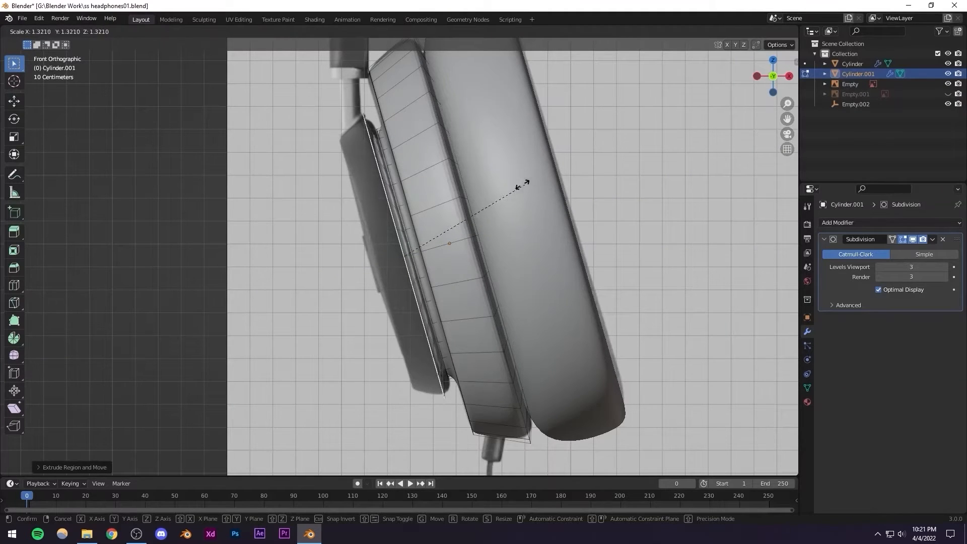
{"action": "left_click", "coordinate": [521, 184]}
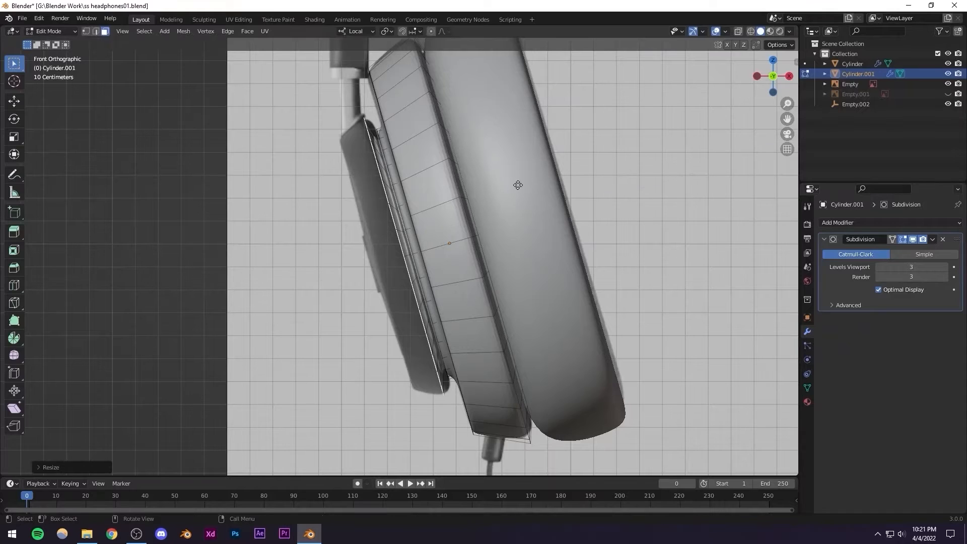
{"action": "key", "text": "e"}
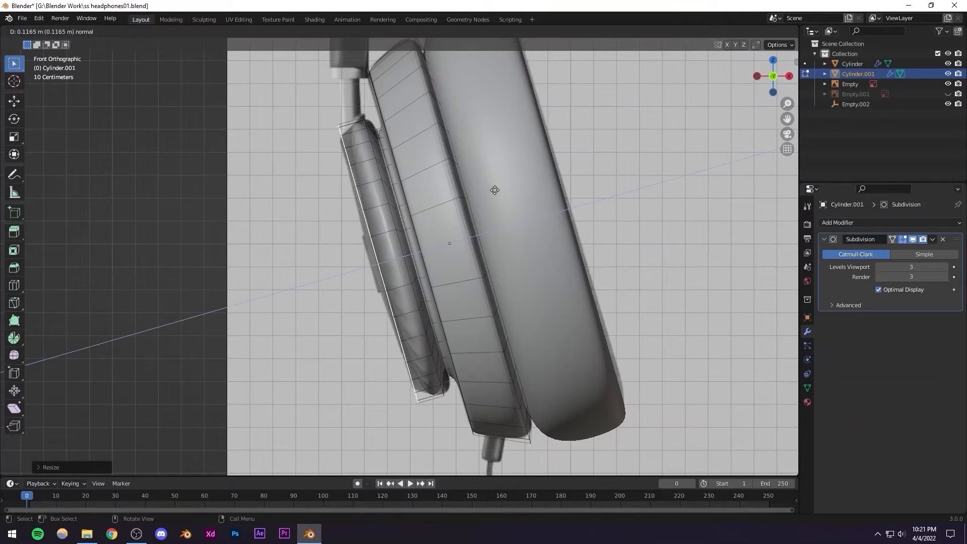
{"action": "left_click", "coordinate": [495, 190]}
{"action": "key", "text": "i"}
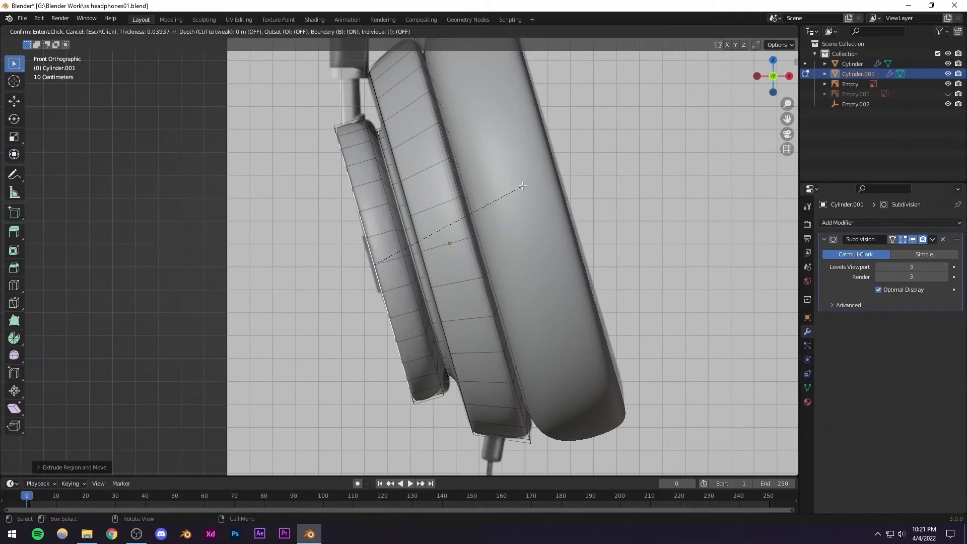
{"action": "key", "text": "Escape"}
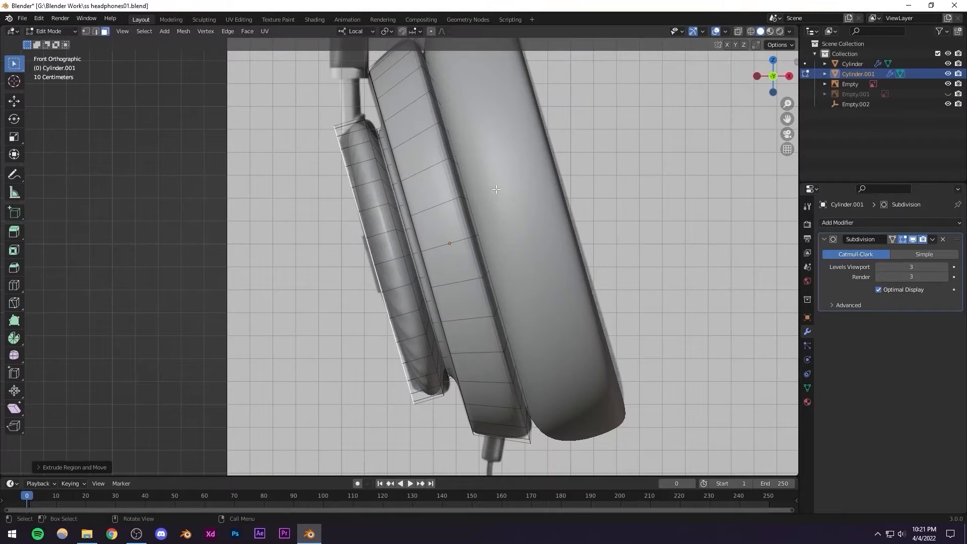
{"action": "key", "text": "ctrl+z"}
{"action": "key", "text": "ctrl+shift+z"}
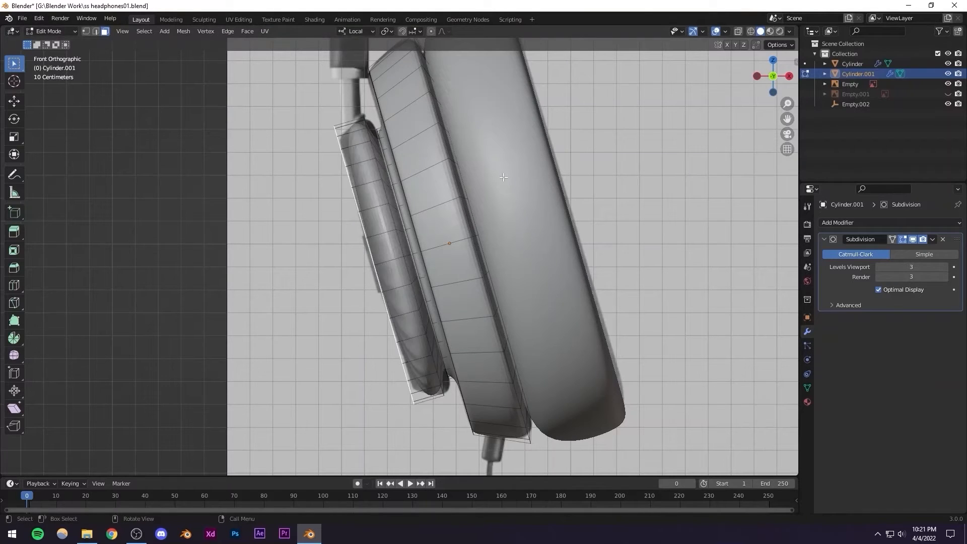
Taper the outer plate by scaling its outermost face to about 0.91, matching the reference
{"action": "key", "text": "s"}
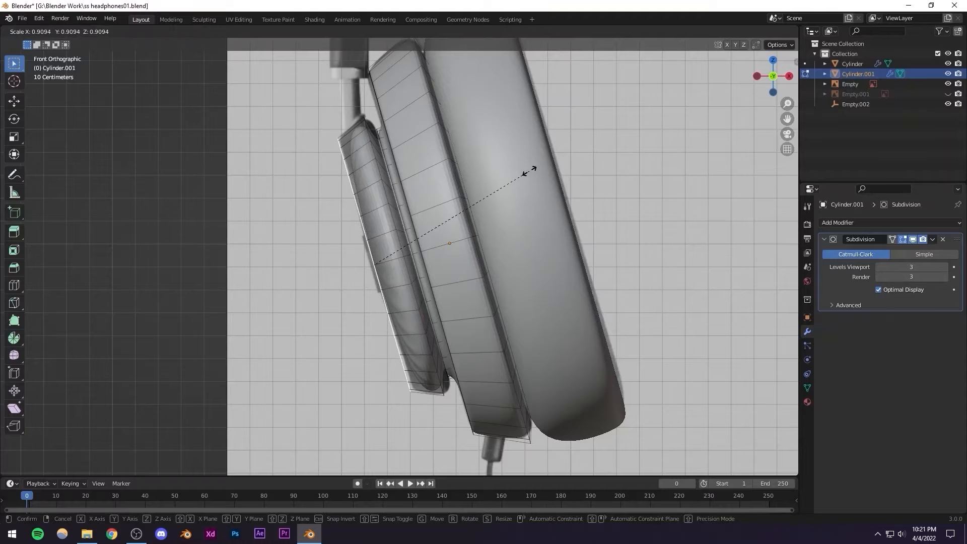
{"action": "left_click", "coordinate": [528, 170]}
{"action": "middle_click_drag", "start_coordinate": [391, 203], "coordinate": [391, 240]}
{"action": "key", "text": "KP_1"}
Add two edge loops around the outer plate's inner rim, one on its side and one on its back face
{"action": "key", "text": "ctrl+r"}
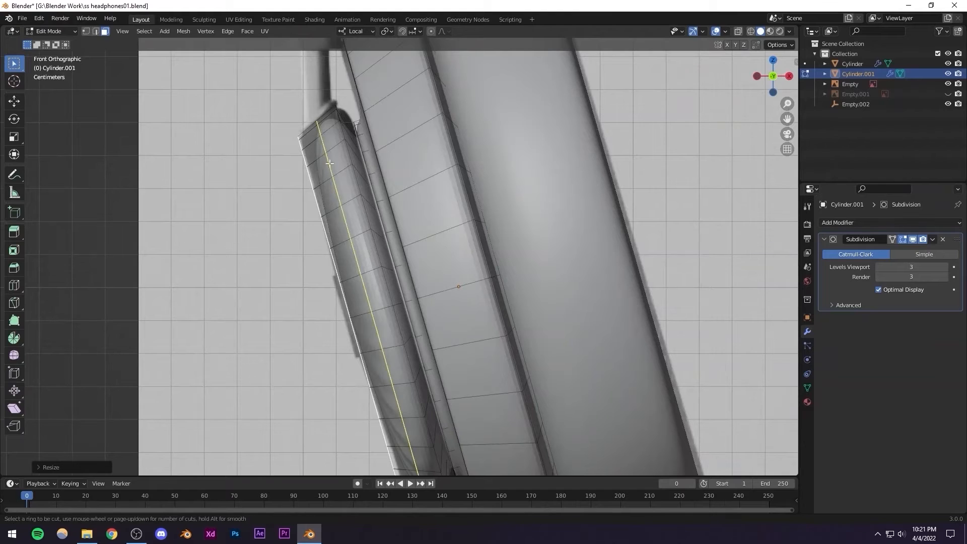
{"action": "left_click", "coordinate": [341, 147]}
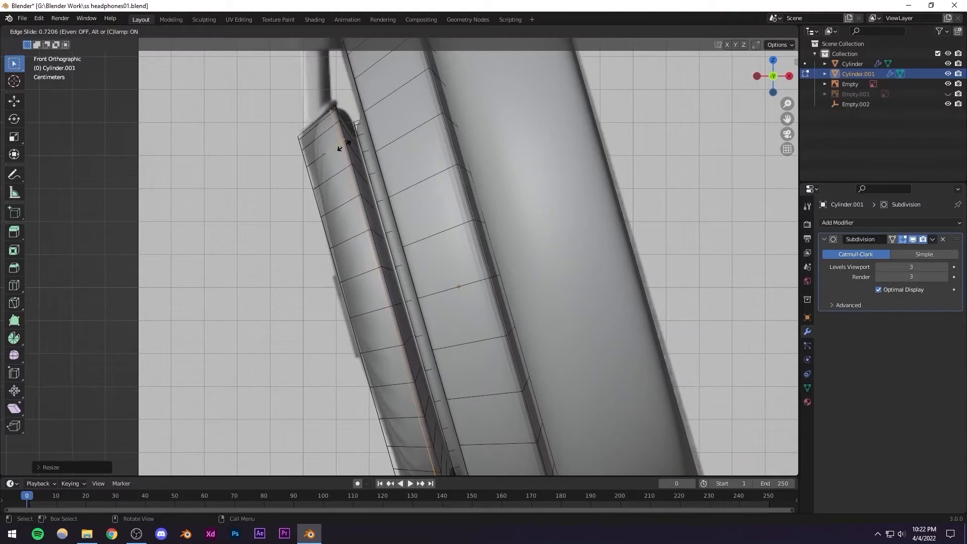
{"action": "left_click", "coordinate": [343, 146]}
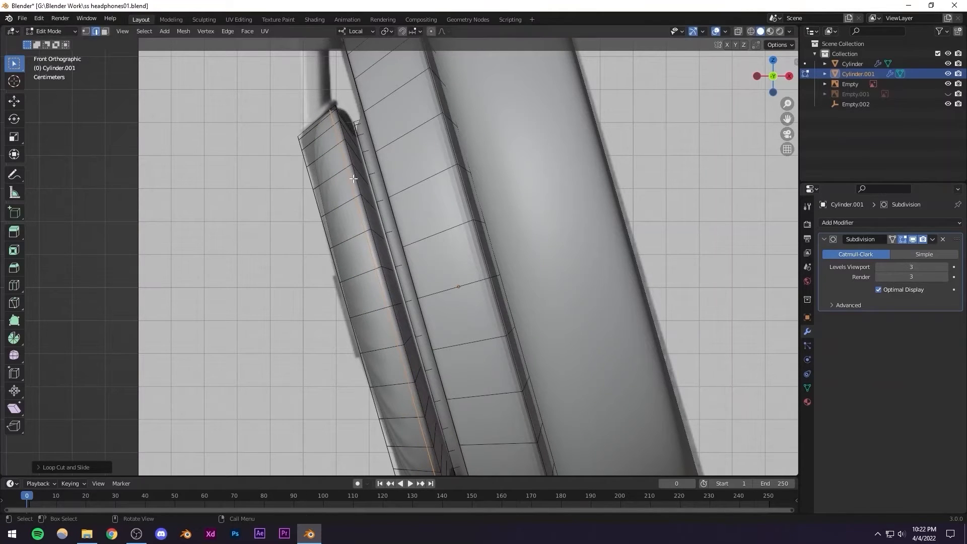
{"action": "key", "text": "ctrl+r"}
{"action": "left_click", "coordinate": [351, 170]}
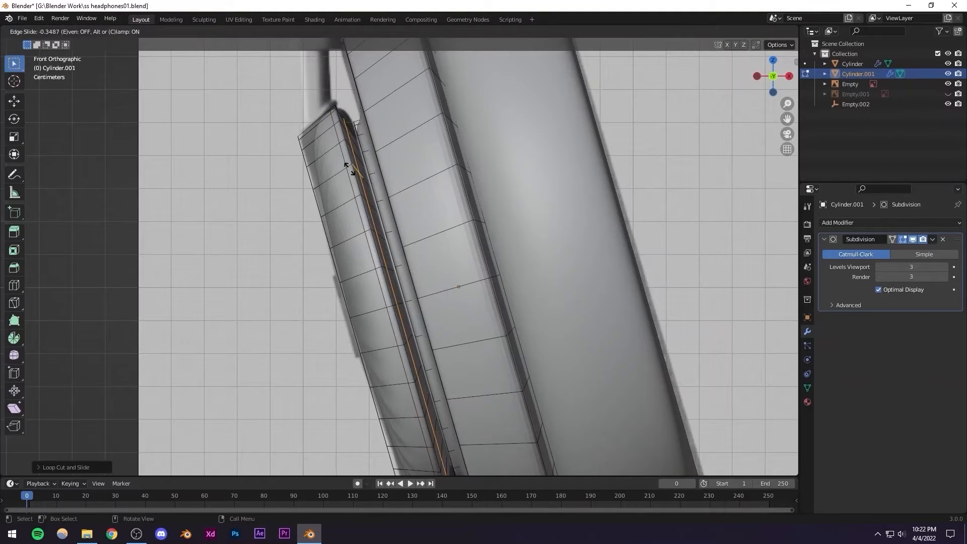
{"action": "left_click", "coordinate": [347, 168]}
Add an edge loop around the connecting neck, slid toward the outer plate
{"action": "middle_click_drag", "start_coordinate": [349, 169], "coordinate": [386, 191]}
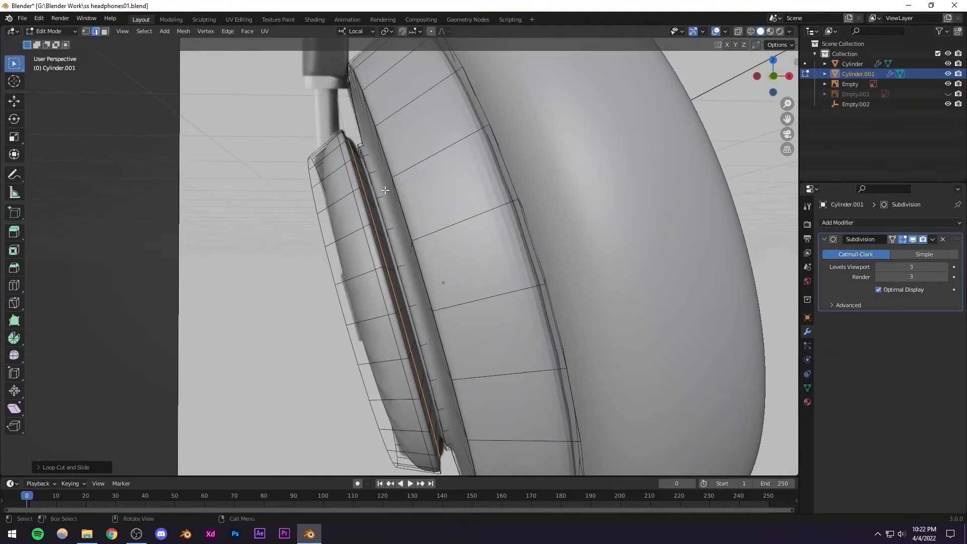
{"action": "key", "text": "ctrl+r"}
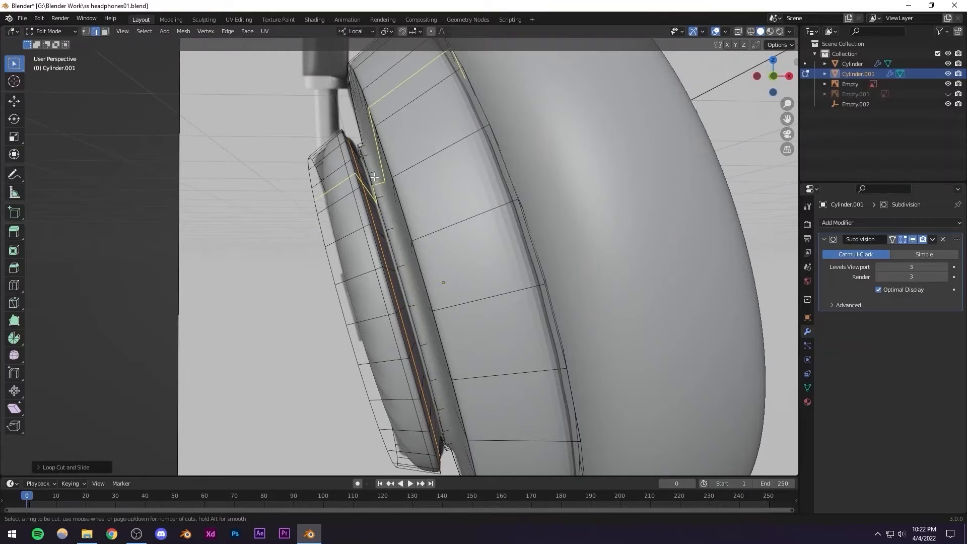
{"action": "left_click", "coordinate": [389, 206]}
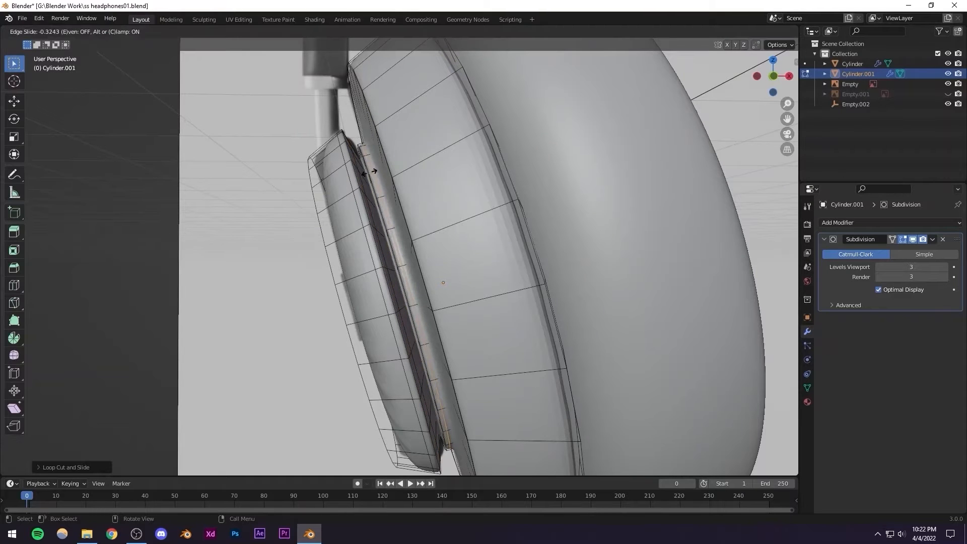
{"action": "left_click", "coordinate": [369, 172]}
Add one edge loop on the face around the neck's base and another on the neck near the housing
{"action": "middle_click_drag", "start_coordinate": [369, 172], "coordinate": [377, 241]}
{"action": "scroll", "coordinate": [401, 226], "scroll_direction": "up", "scroll_amount": 5}
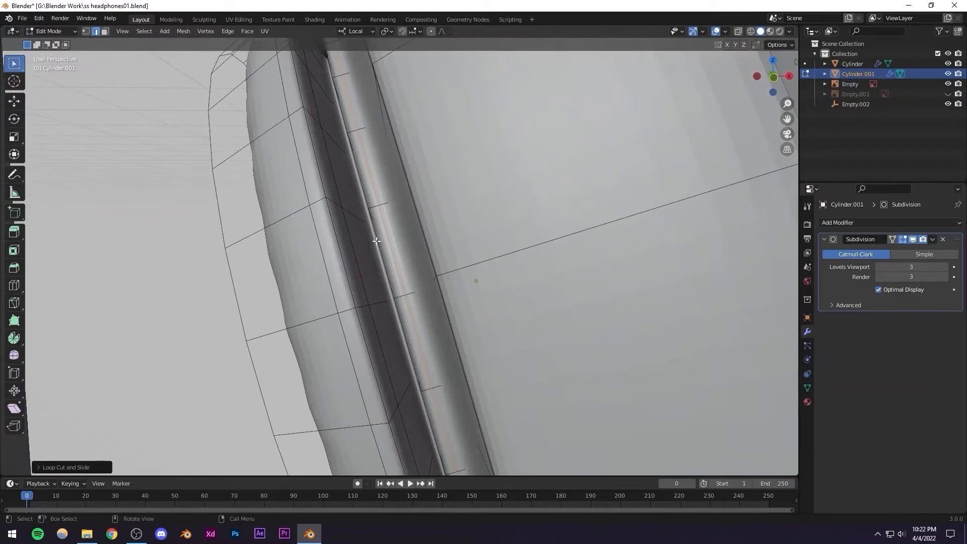
{"action": "key", "text": "ctrl+r"}
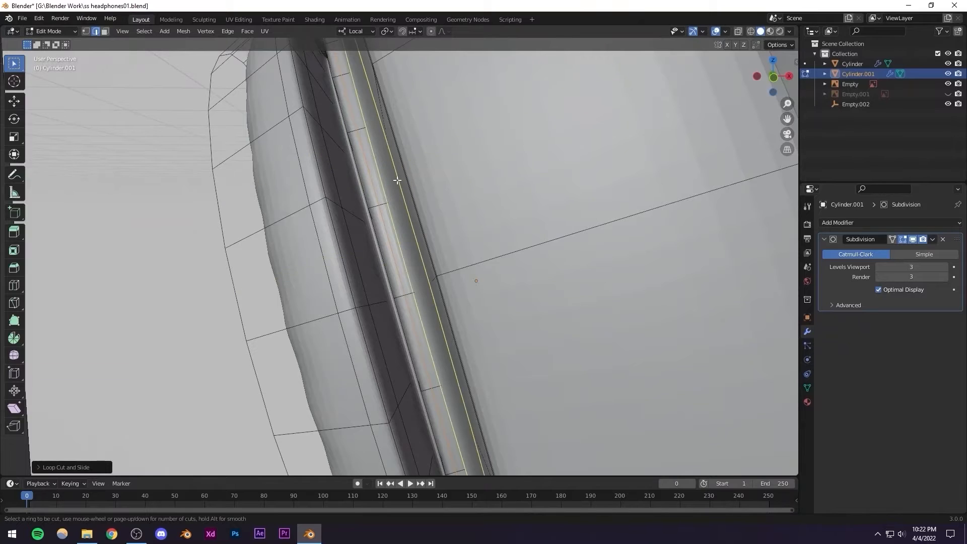
{"action": "left_click", "coordinate": [397, 180]}
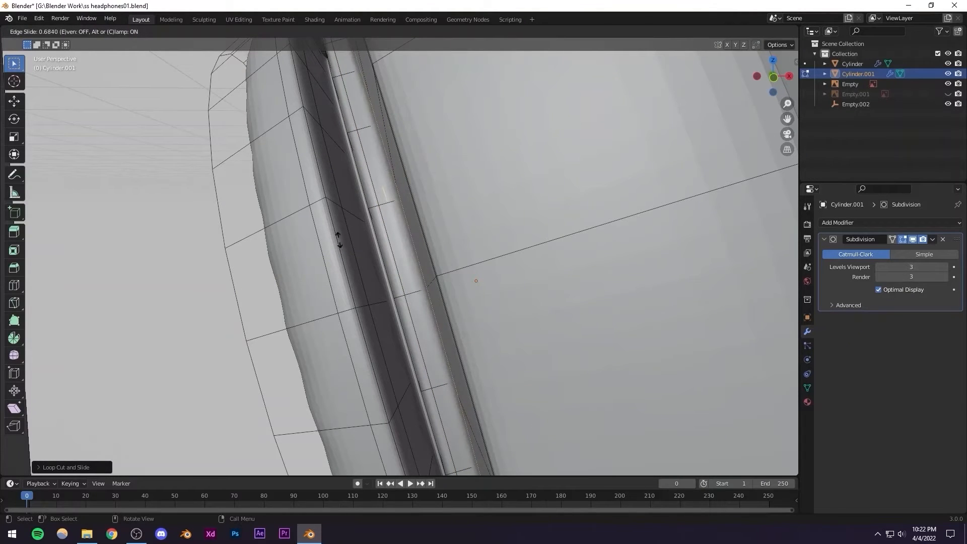
{"action": "left_click", "coordinate": [278, 266]}
{"action": "key", "text": "ctrl+r"}
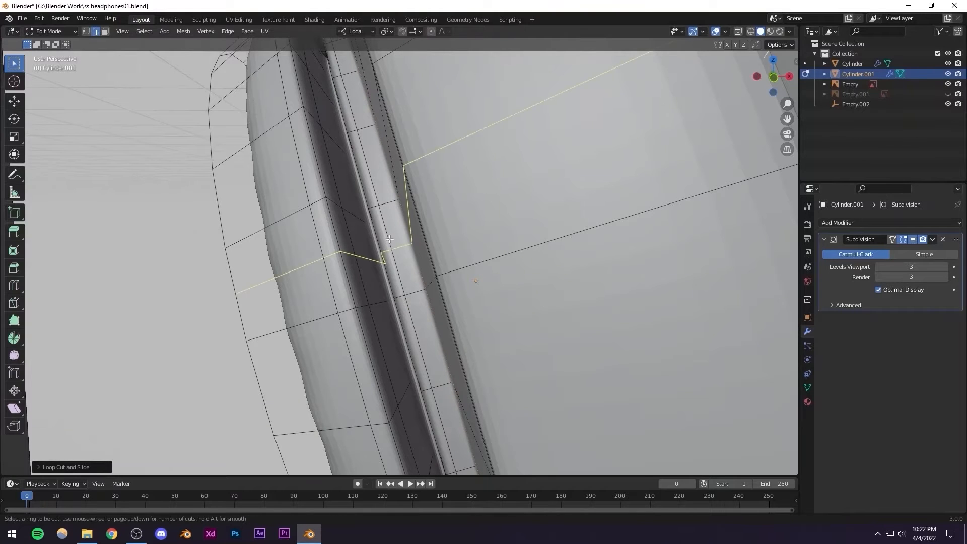
{"action": "left_click", "coordinate": [392, 201]}
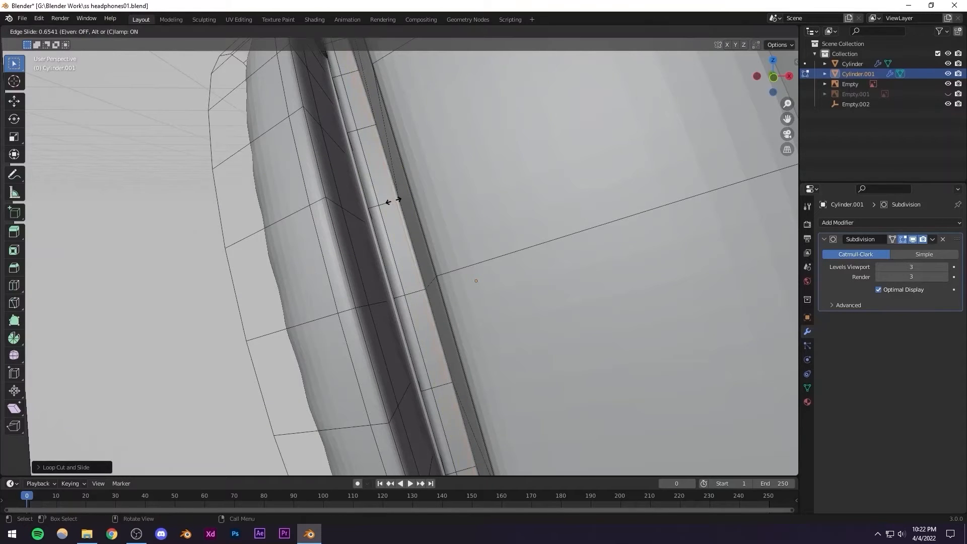
{"action": "left_click", "coordinate": [394, 201]}
Return to Object Mode and examine the smoothed ear cup and outer plate against the reference
{"action": "scroll", "coordinate": [388, 267], "scroll_direction": "down", "scroll_amount": 7}
{"action": "key", "text": "Tab"}
{"action": "middle_click_drag", "start_coordinate": [391, 268], "coordinate": [431, 279]}
{"action": "scroll", "coordinate": [416, 268], "scroll_direction": "up", "scroll_amount": 2}
{"action": "scroll", "coordinate": [456, 273], "scroll_direction": "down", "scroll_amount": 5}
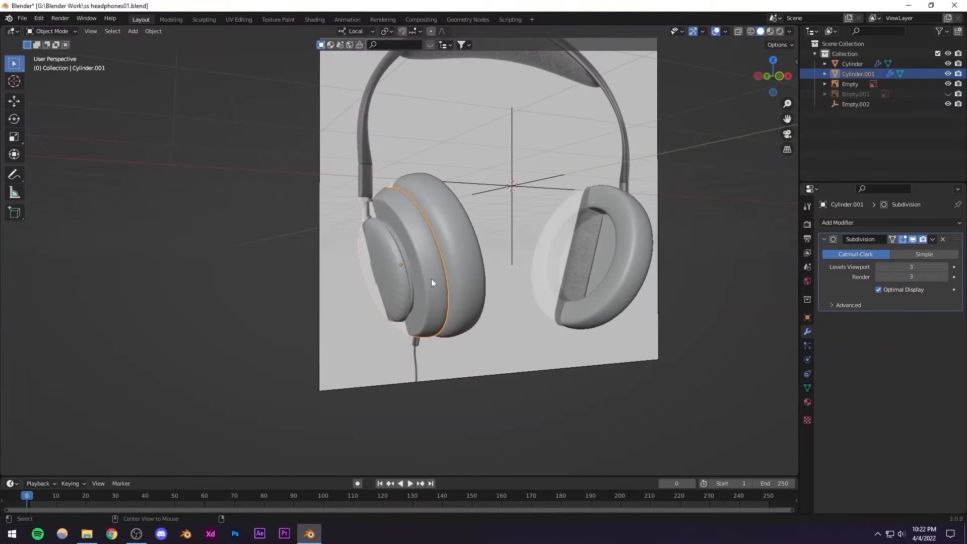
{"action": "key", "text": "KP_3"}
{"action": "key", "text": "KP_1"}
{"action": "scroll", "coordinate": [390, 286], "scroll_direction": "up", "scroll_amount": 5}
Add an edge loop around the side of the outer plate, slid close to its outermost edge
{"action": "key", "text": "Tab"}
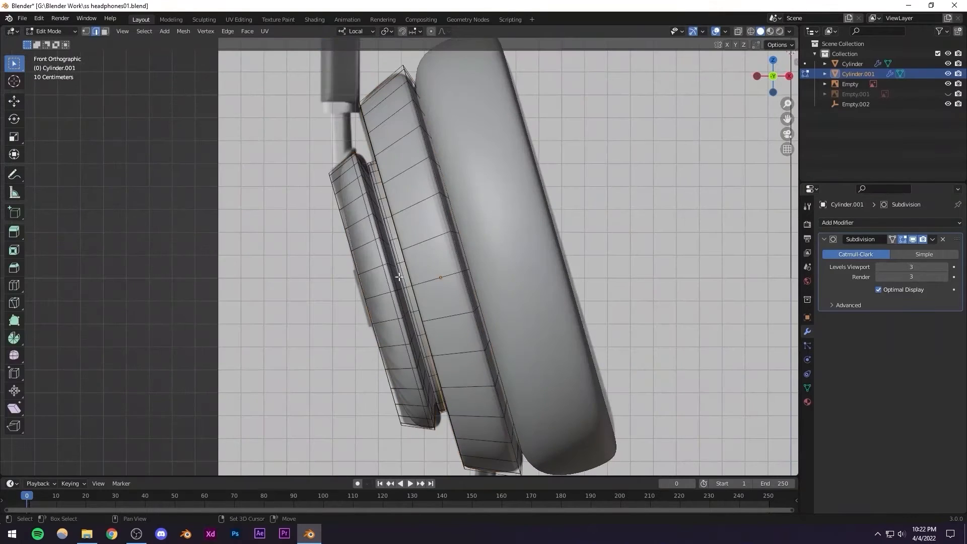
{"action": "key", "text": "KP_Decimal"}
{"action": "key", "text": "ctrl+t"}
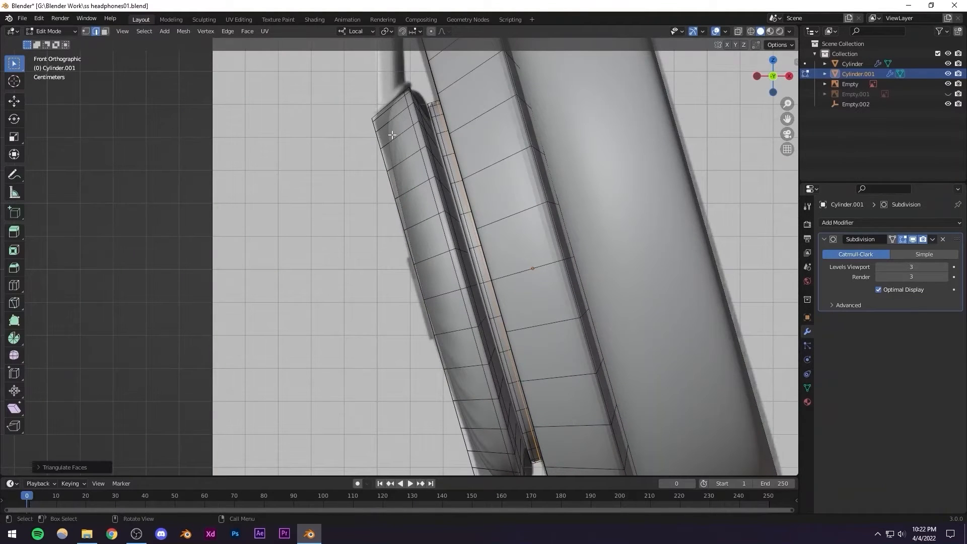
{"action": "key", "text": "ctrl+z"}
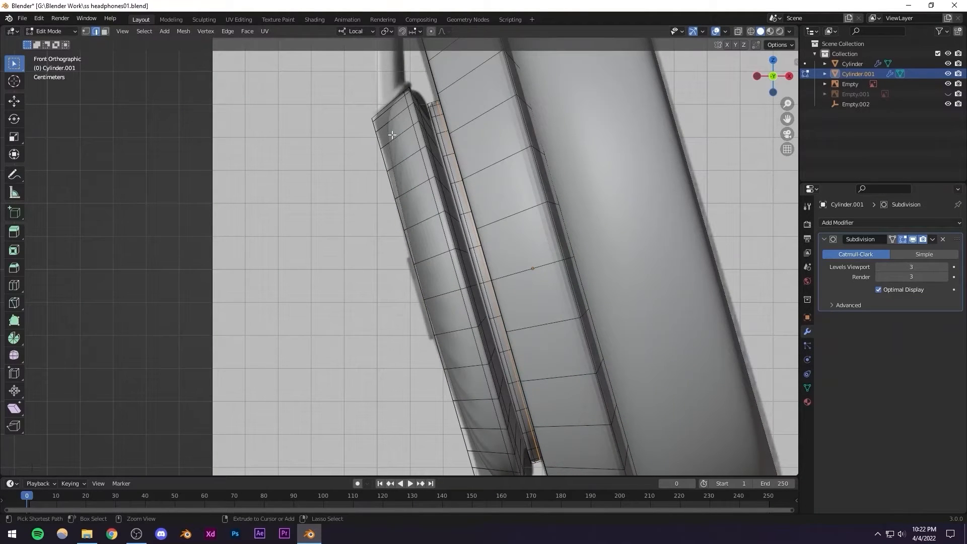
{"action": "key", "text": "ctrl+r"}
{"action": "left_click", "coordinate": [390, 134]}
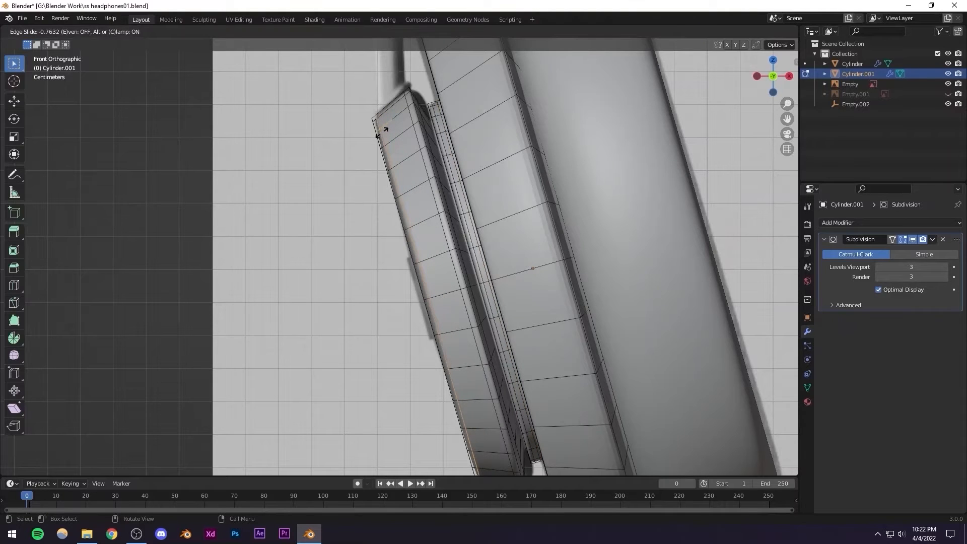
{"action": "left_click", "coordinate": [382, 134]}
Return to Object Mode with the ear cup seen from an angle, save the file, and deselect the housing
{"action": "scroll", "coordinate": [382, 151], "scroll_direction": "down", "scroll_amount": 2}
{"action": "middle_click_drag", "start_coordinate": [353, 320], "coordinate": [390, 325]}
{"action": "key", "text": "Tab"}
{"action": "key", "text": "ctrl+s"}
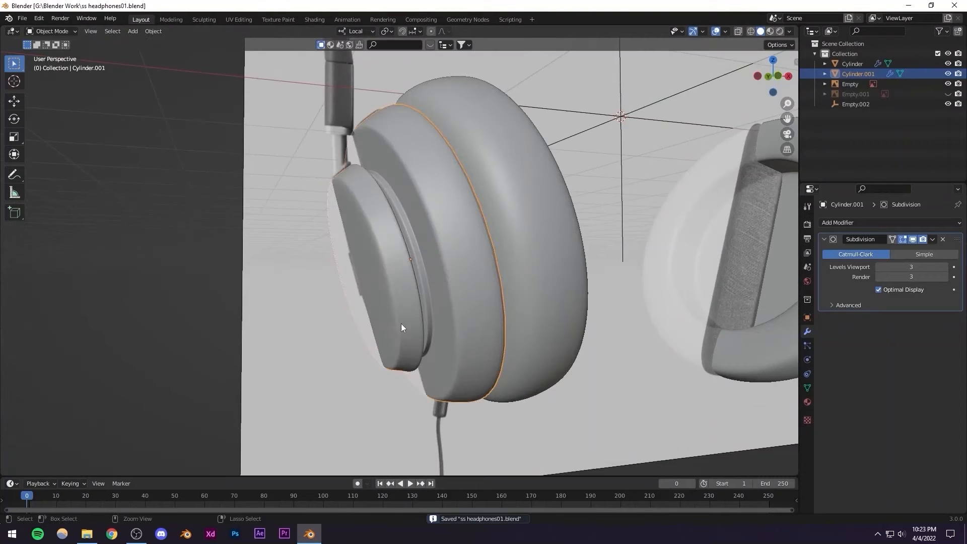
{"action": "left_click", "coordinate": [854, 125]}
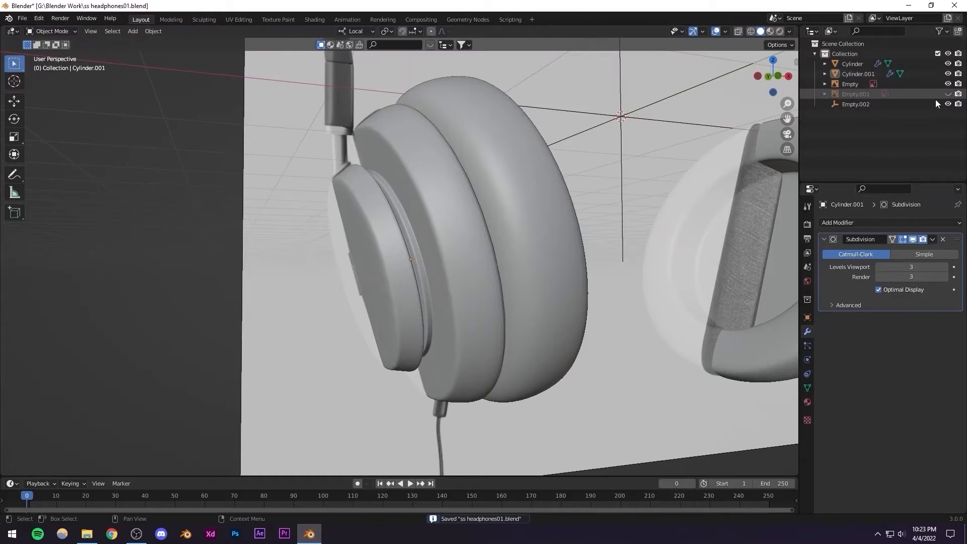
Unhide the side-view reference image and turn off its opacity setting so it displays fully solid
{"action": "left_click", "coordinate": [948, 94]}
{"action": "scroll", "coordinate": [409, 271], "scroll_direction": "down", "scroll_amount": 3}
{"action": "middle_click_drag", "start_coordinate": [408, 271], "coordinate": [487, 274]}
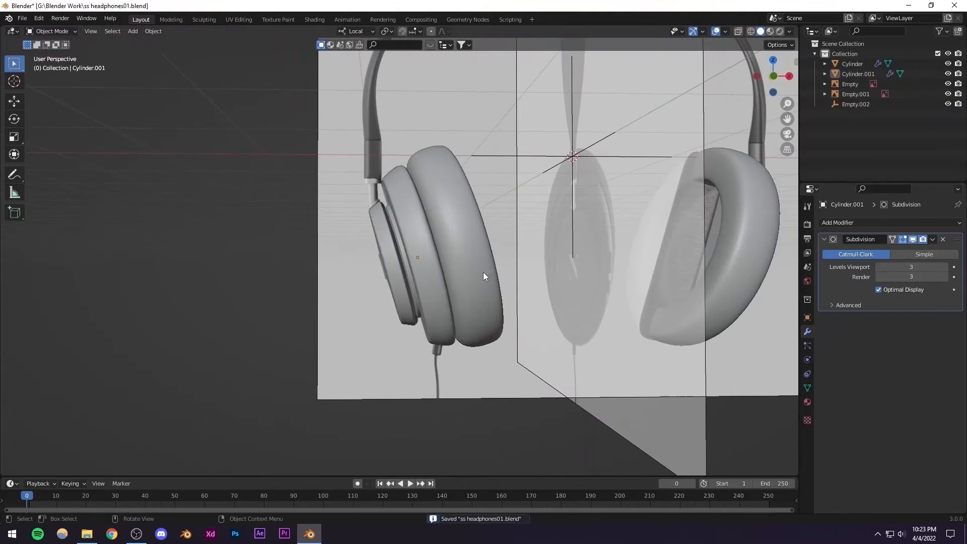
{"action": "left_click", "coordinate": [606, 313]}
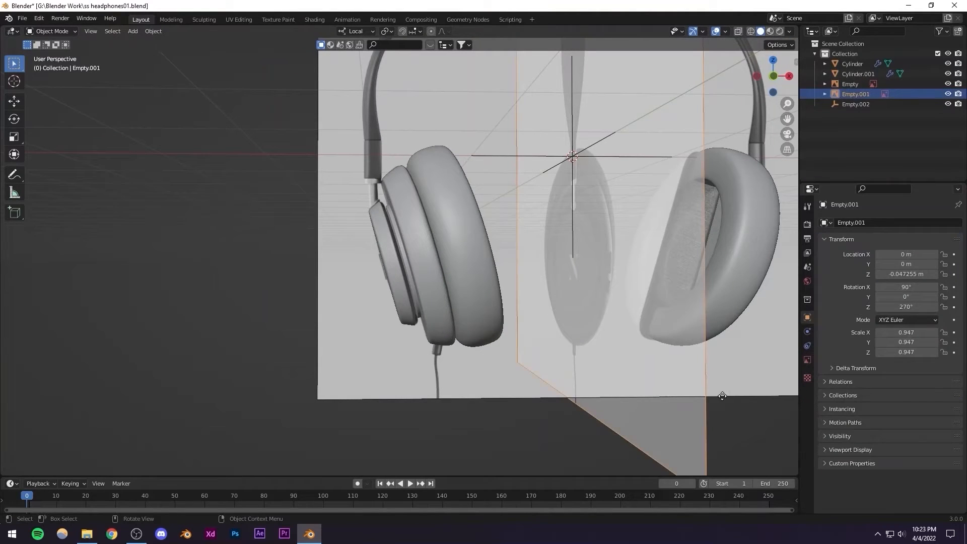
{"action": "left_click", "coordinate": [808, 361]}
{"action": "left_click", "coordinate": [879, 342]}
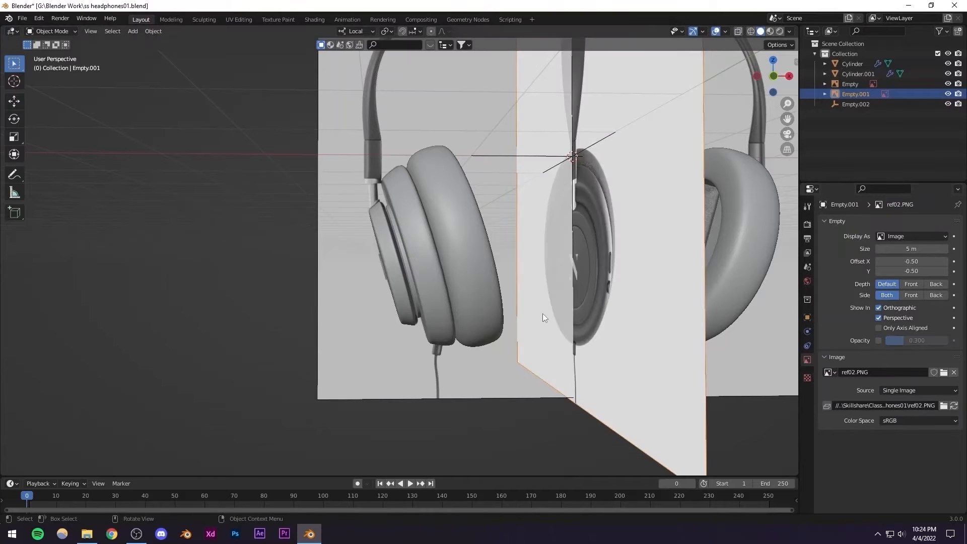
Hide the ear cup housing and cushion in the left view and examine the outer plate's round logo inlay on the reference
{"action": "middle_click_drag", "start_coordinate": [543, 314], "coordinate": [593, 319]}
{"action": "left_click", "coordinate": [375, 245]}
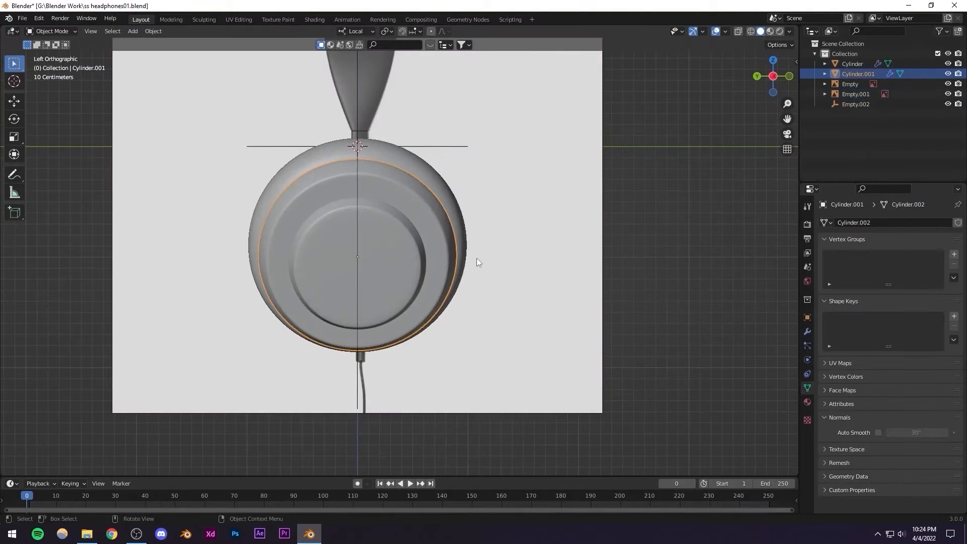
{"action": "key", "text": "h"}
{"action": "left_click", "coordinate": [405, 245]}
{"action": "key", "text": "h"}
{"action": "scroll", "coordinate": [386, 252], "scroll_direction": "up", "scroll_amount": 5}
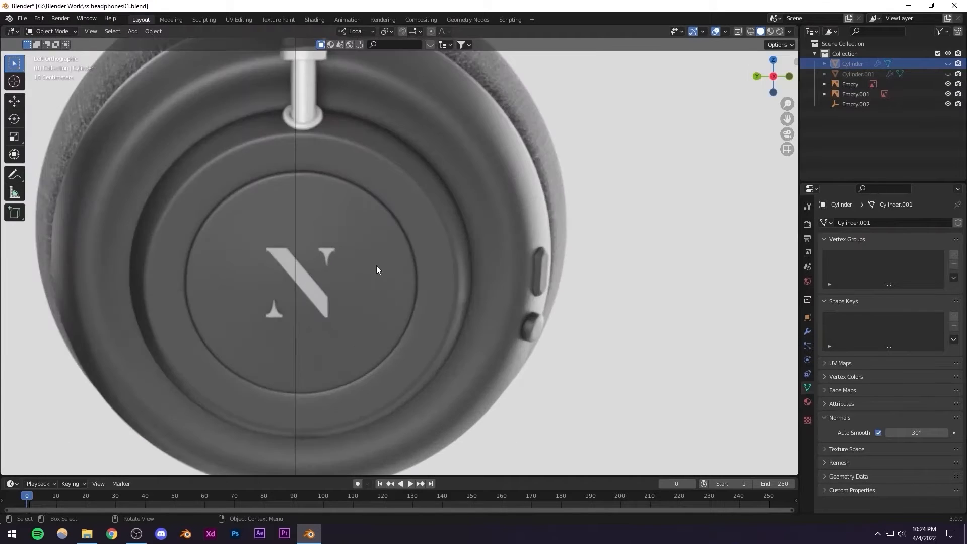
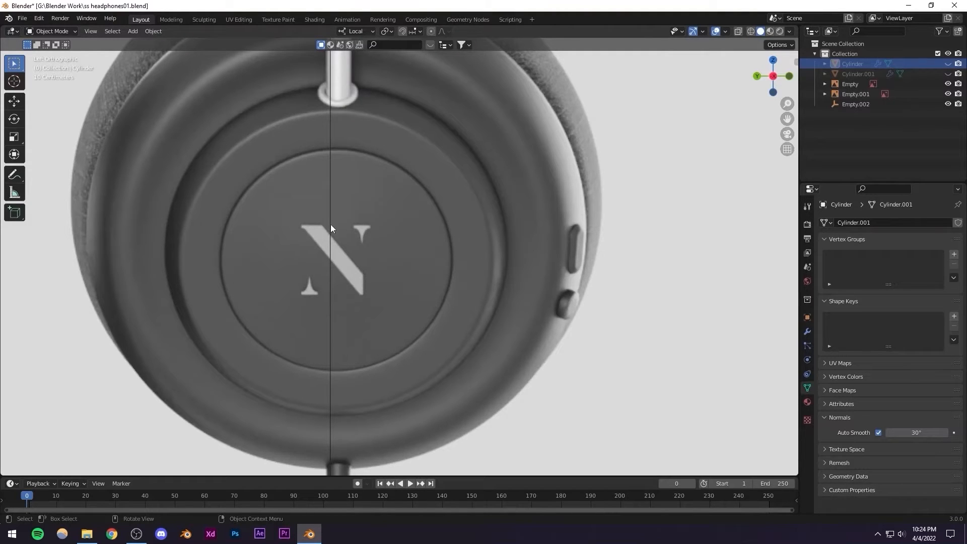
{"action": "scroll", "coordinate": [354, 224], "scroll_direction": "down", "scroll_amount": 6}
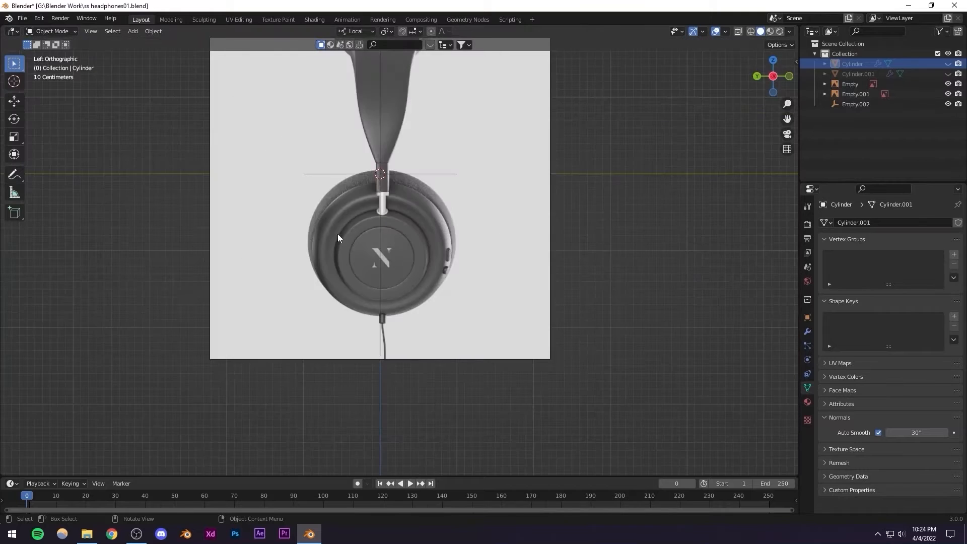
Undo the hiding of the housing and cushion and the reference image's opacity change
{"action": "middle_click_drag", "start_coordinate": [337, 234], "coordinate": [299, 245]}
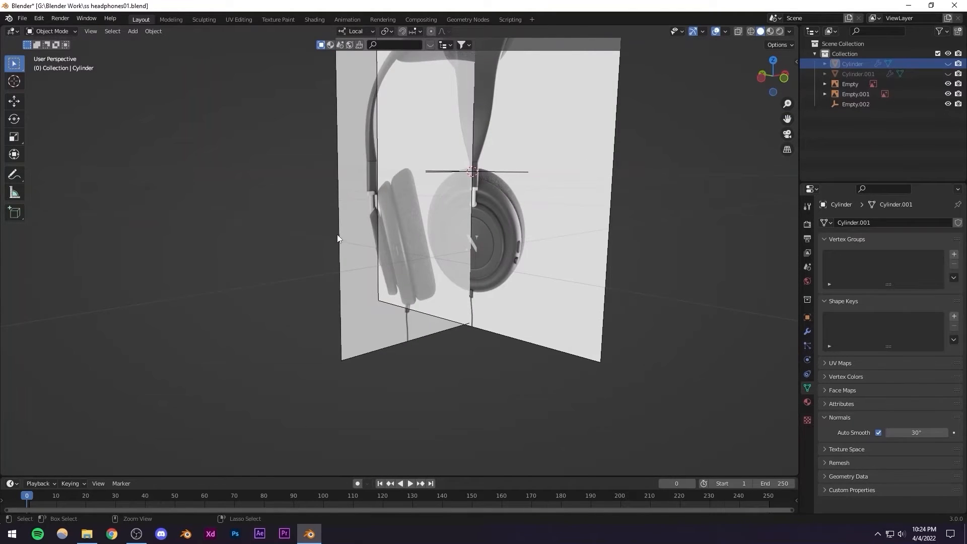
{"action": "key", "text": "ctrl+z"}
{"action": "key", "text": "ctrl+z"}
{"action": "key", "text": "ctrl+z"}
{"action": "key", "text": "ctrl+z"}
{"action": "key", "text": "ctrl+z"}
Save the file and open the ear cup housing in Edit Mode with its outer plate in close view
{"action": "middle_click_drag", "start_coordinate": [466, 206], "coordinate": [496, 225]}
{"action": "key", "text": "ctrl+s"}
{"action": "scroll", "coordinate": [407, 267], "scroll_direction": "up", "scroll_amount": 5}
{"action": "middle_click_drag", "start_coordinate": [483, 229], "coordinate": [376, 249], "text": "shift"}
{"action": "left_click", "coordinate": [403, 251]}
{"action": "key", "text": "Tab"}
{"action": "scroll", "coordinate": [376, 249], "scroll_direction": "up", "scroll_amount": 2}
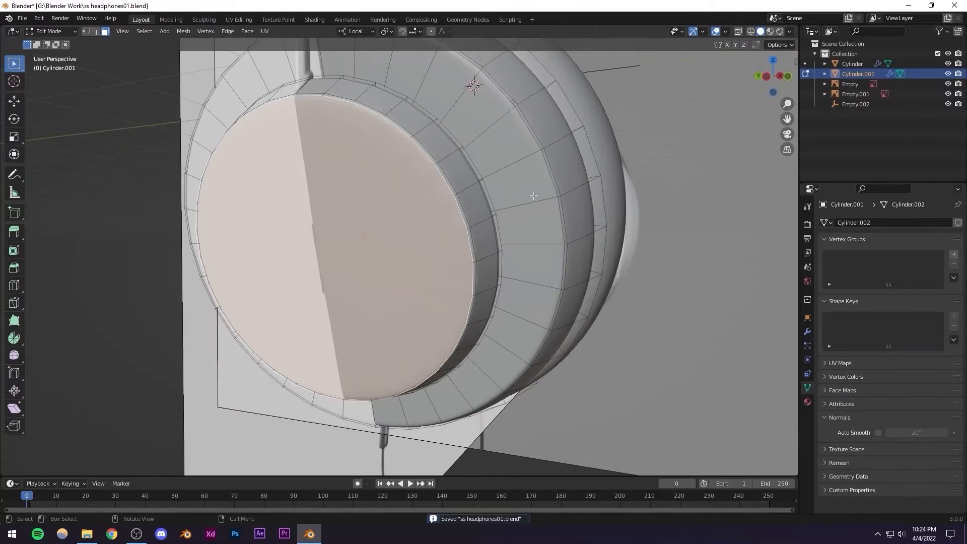
Inset the outer plate's front face by about 0.077 m and add a narrow inset of about 0.007 m just inside it
{"action": "key", "text": "i"}
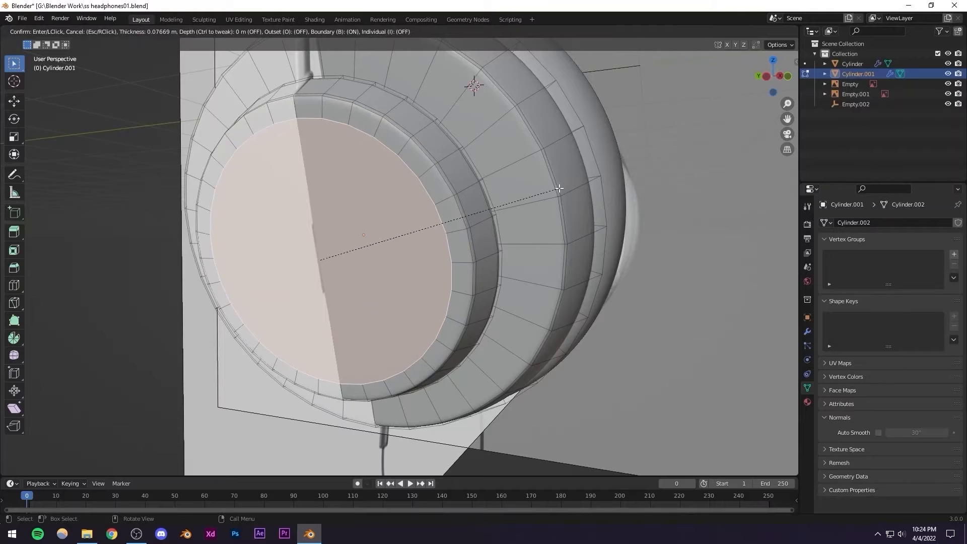
{"action": "left_click", "coordinate": [559, 188]}
{"action": "key", "text": "i"}
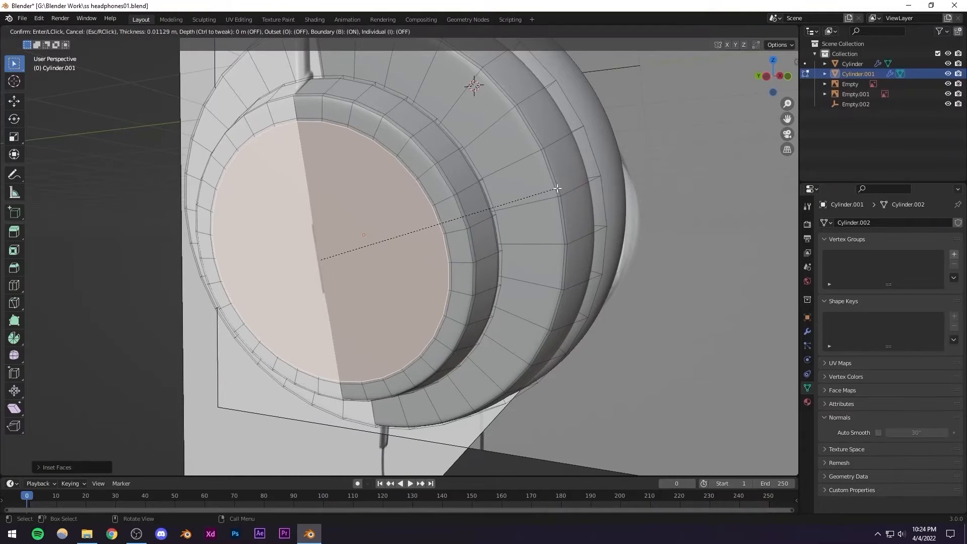
{"action": "left_click", "coordinate": [559, 188]}
{"action": "scroll", "coordinate": [575, 183], "scroll_direction": "up", "scroll_amount": 5}
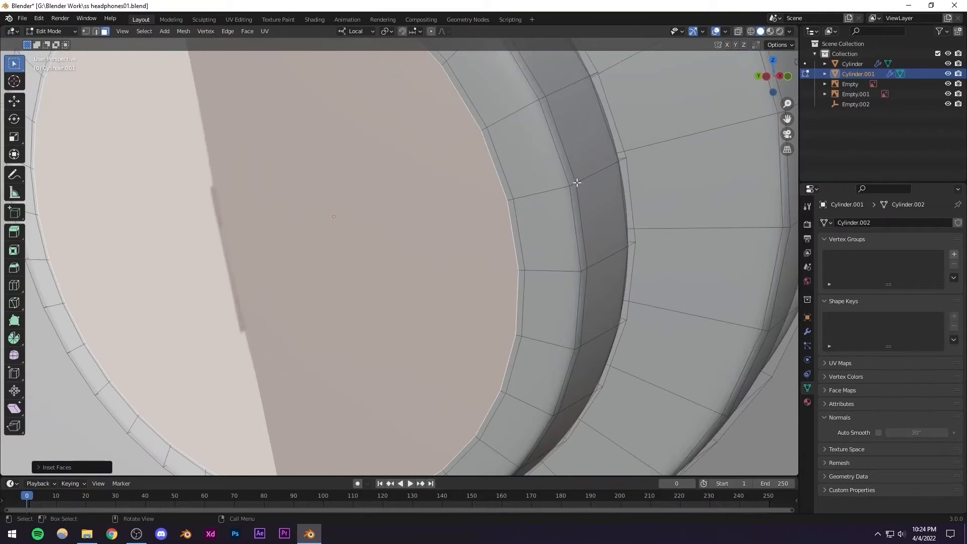
{"action": "key", "text": "i"}
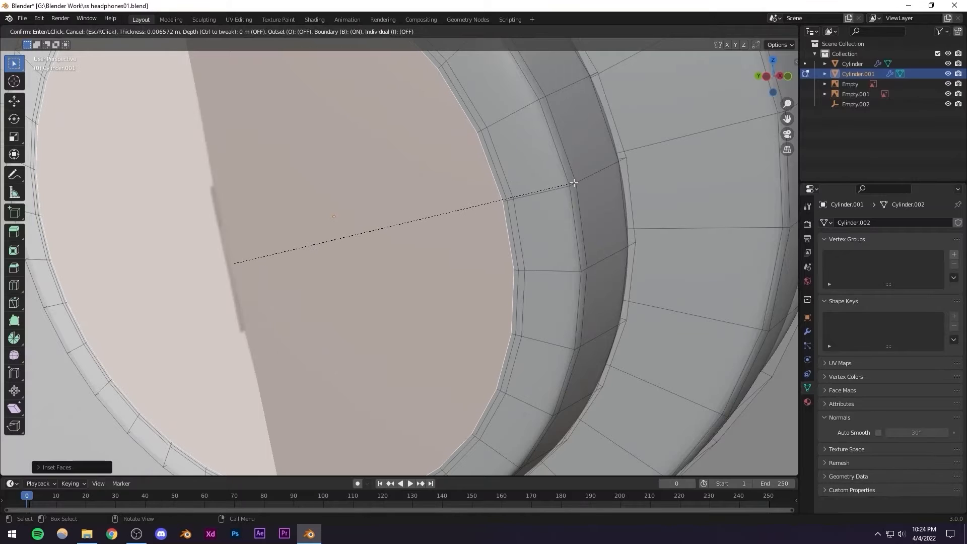
{"action": "left_click", "coordinate": [541, 194]}
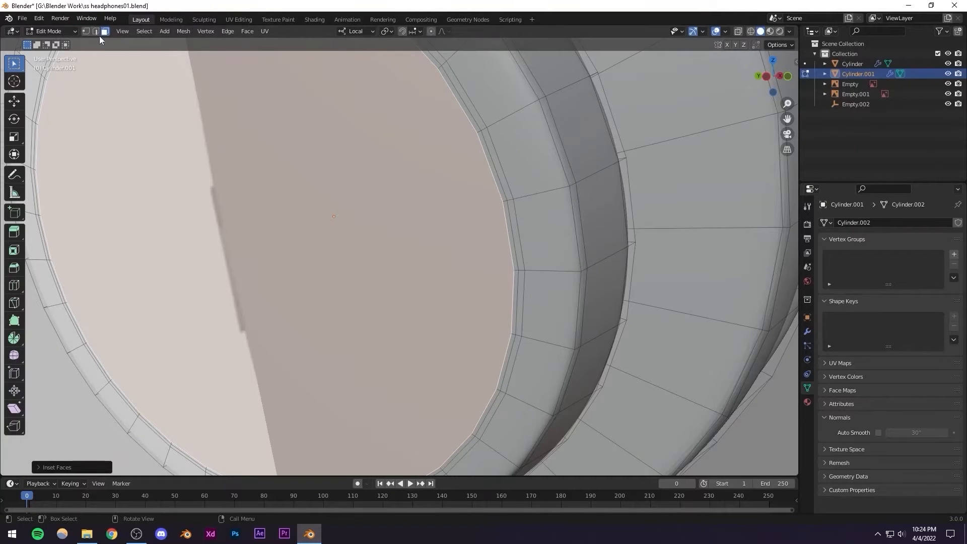
Try to recess the edge loop around the ear cup's circular cap by about 0.006 m along its local Z axis
{"action": "key", "text": "2"}
{"action": "left_click", "coordinate": [511, 192], "text": "alt"}
{"action": "scroll", "coordinate": [503, 192], "scroll_direction": "down", "scroll_amount": 5}
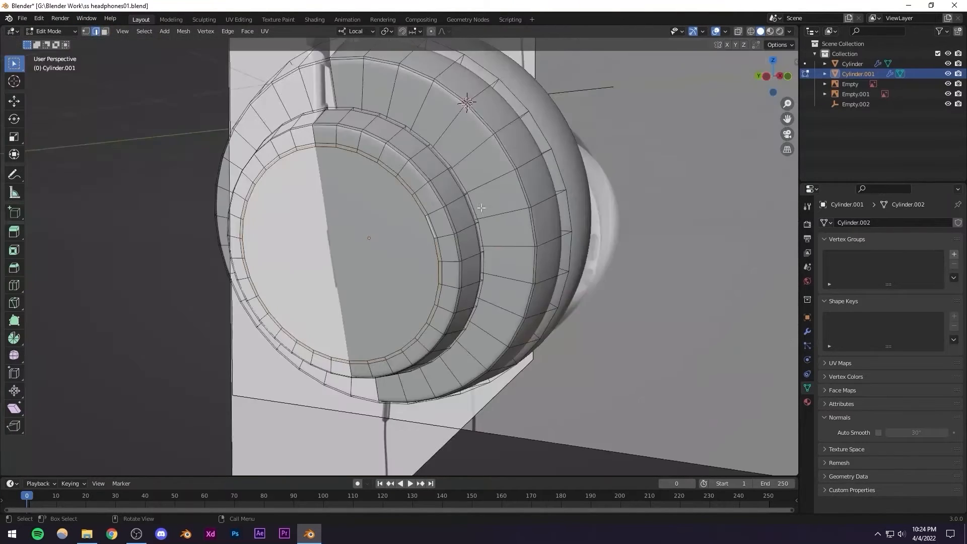
{"action": "middle_click_drag", "start_coordinate": [483, 208], "coordinate": [417, 255]}
{"action": "scroll", "coordinate": [416, 255], "scroll_direction": "up", "scroll_amount": 4}
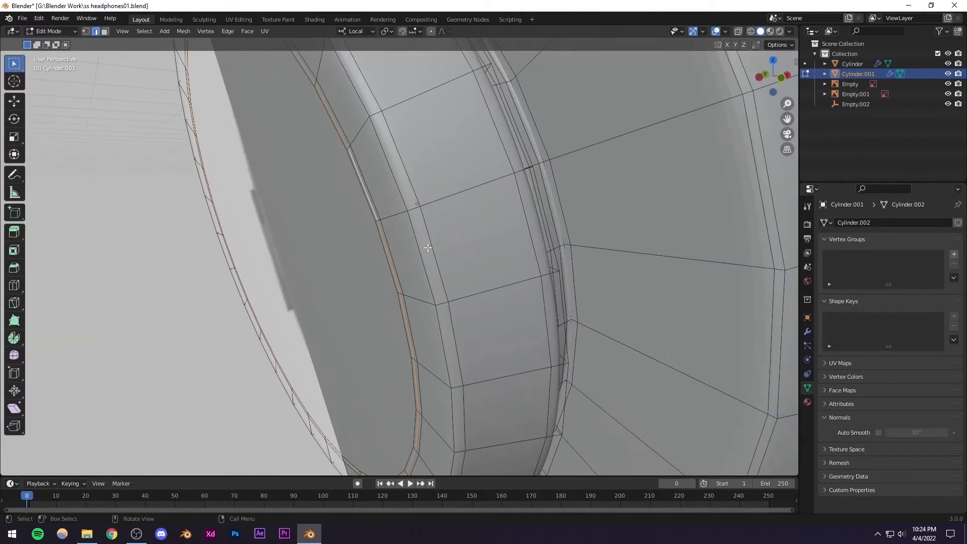
{"action": "key", "text": "g"}
{"action": "key", "text": "z"}
{"action": "key", "text": "z"}
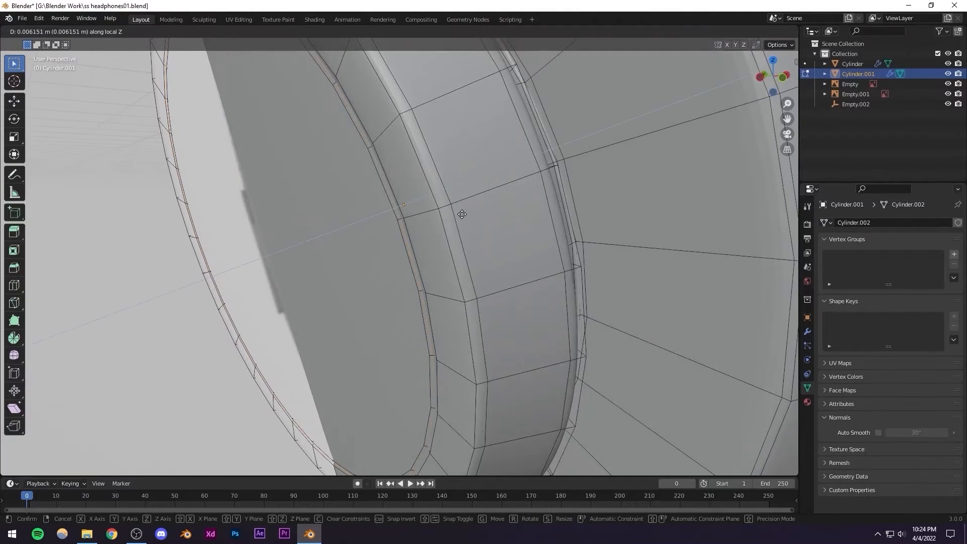
{"action": "left_click", "coordinate": [461, 216]}
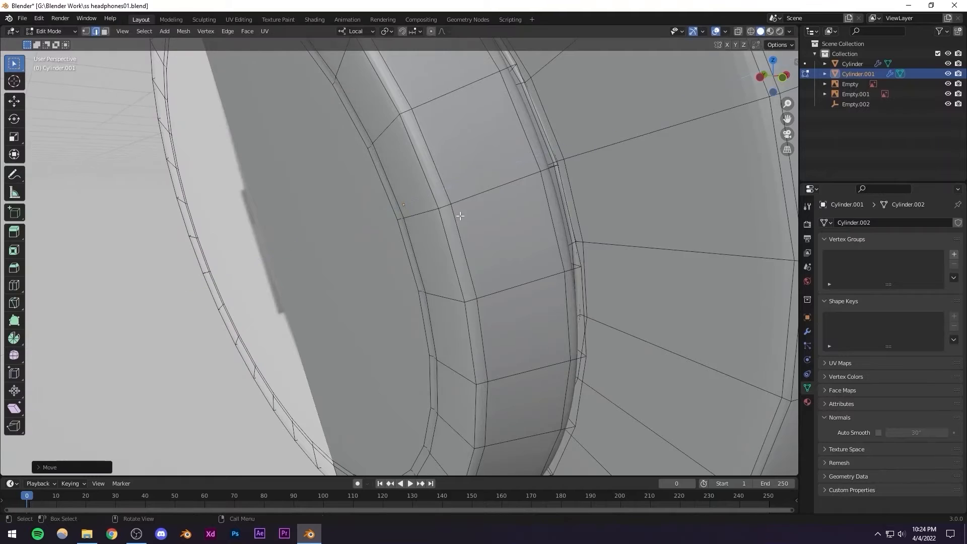
{"action": "scroll", "coordinate": [462, 215], "scroll_direction": "up", "scroll_amount": 3}
{"action": "key", "text": "g"}
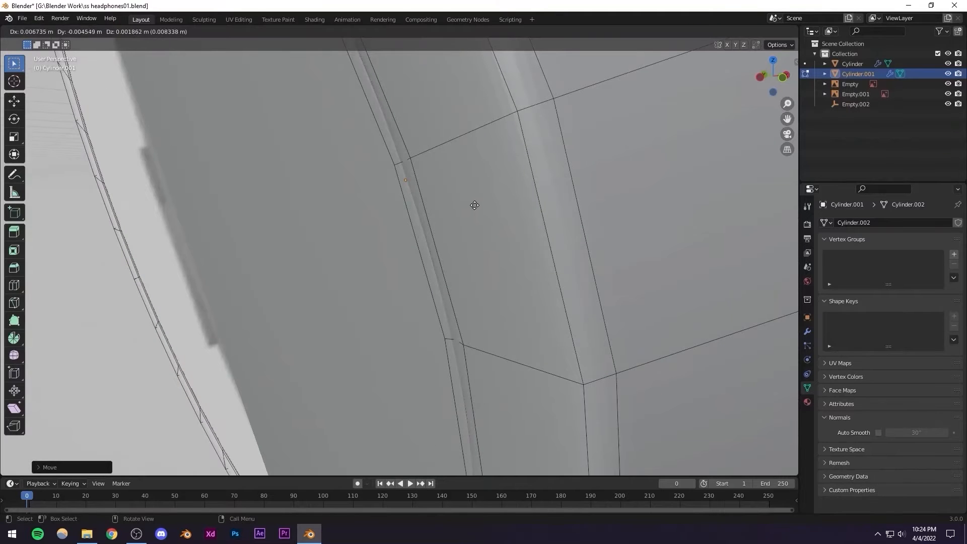
{"action": "left_click", "coordinate": [481, 204]}
Examine the recessed ring around the ear cup's circular cap in Object Mode from several angles
{"action": "mouse_move", "coordinate": [488, 208]}
{"action": "middle_mouse_down"}
{"action": "mouse_move", "coordinate": [516, 214]}
{"action": "mouse_move", "coordinate": [537, 198]}
{"action": "mouse_move", "coordinate": [488, 211]}
{"action": "mouse_move", "coordinate": [488, 192]}
{"action": "middle_mouse_up"}
{"action": "scroll", "coordinate": [516, 214], "scroll_direction": "down", "scroll_amount": 6}
{"action": "key", "text": "Tab"}
{"action": "scroll", "coordinate": [416, 258], "scroll_direction": "up", "scroll_amount": 4}
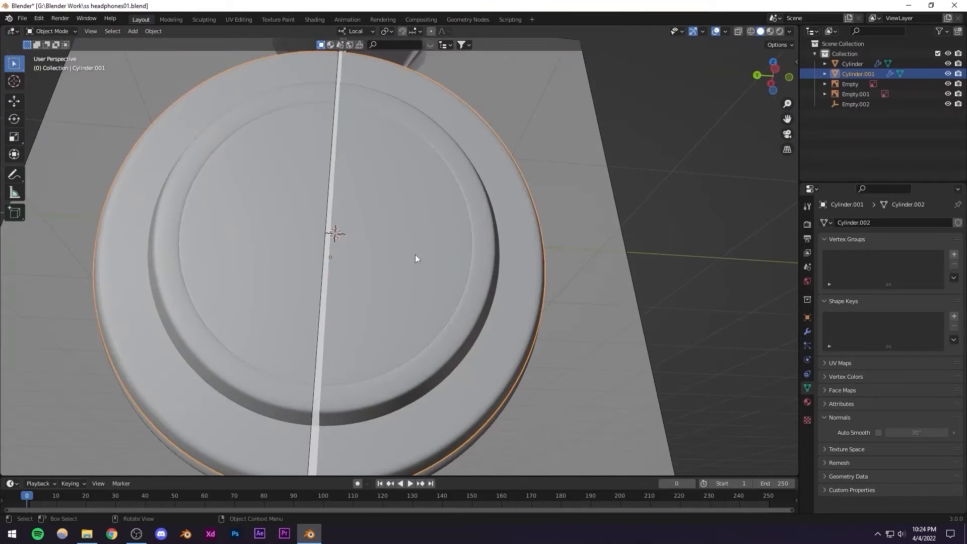
{"action": "scroll", "coordinate": [414, 257], "scroll_direction": "up", "scroll_amount": 2}
{"action": "middle_click_drag", "start_coordinate": [396, 274], "coordinate": [426, 246]}
{"action": "left_click", "coordinate": [425, 246]}
{"action": "left_click", "coordinate": [423, 247]}
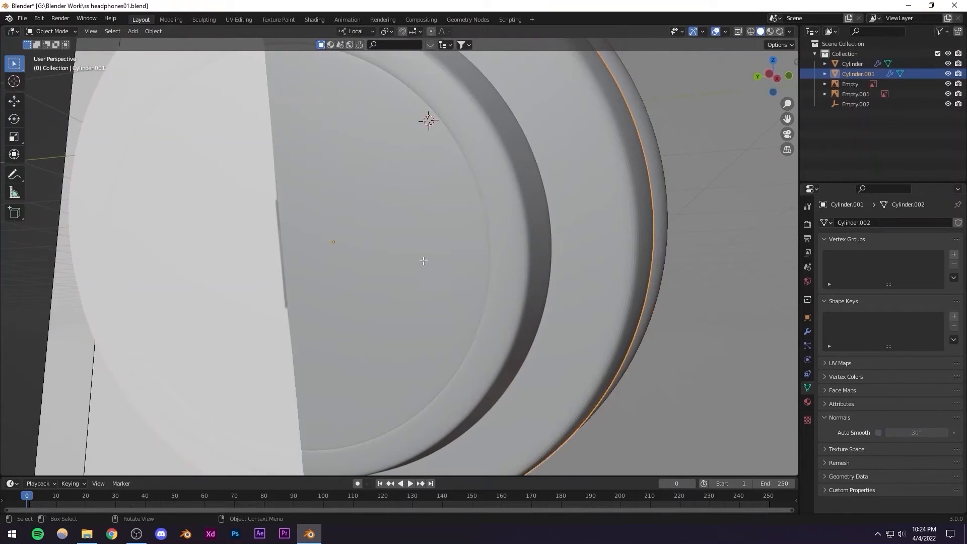
Check the cap's recessed edge loop up close in Edit Mode and with X-ray display, comparing it with the reference images
{"action": "key", "text": "Tab"}
{"action": "scroll", "coordinate": [418, 264], "scroll_direction": "up", "scroll_amount": 6}
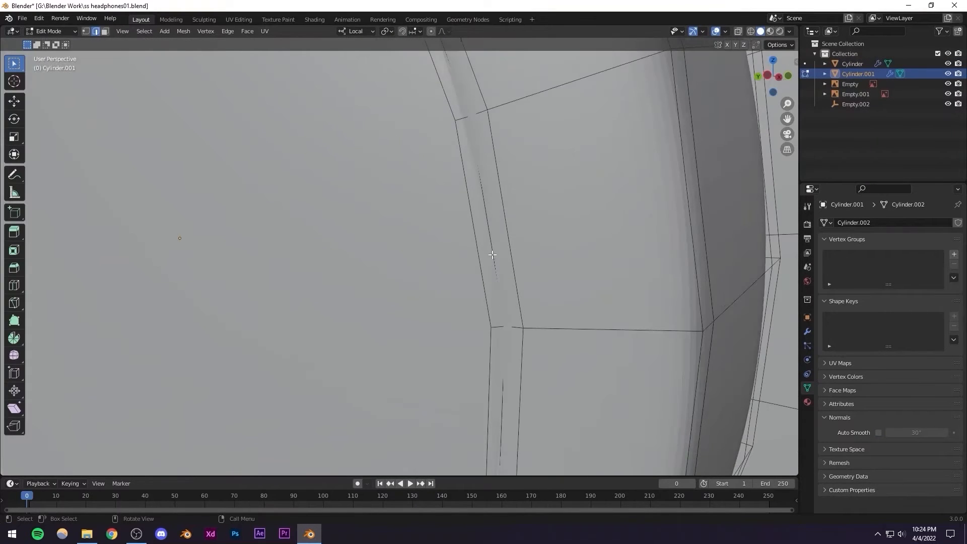
{"action": "left_click", "coordinate": [492, 255], "text": "alt"}
{"action": "key", "text": "alt+z"}
{"action": "middle_click_drag", "start_coordinate": [490, 255], "coordinate": [463, 264]}
{"action": "key", "text": "Tab"}
{"action": "scroll", "coordinate": [422, 259], "scroll_direction": "down", "scroll_amount": 2}
{"action": "left_click", "coordinate": [422, 252]}
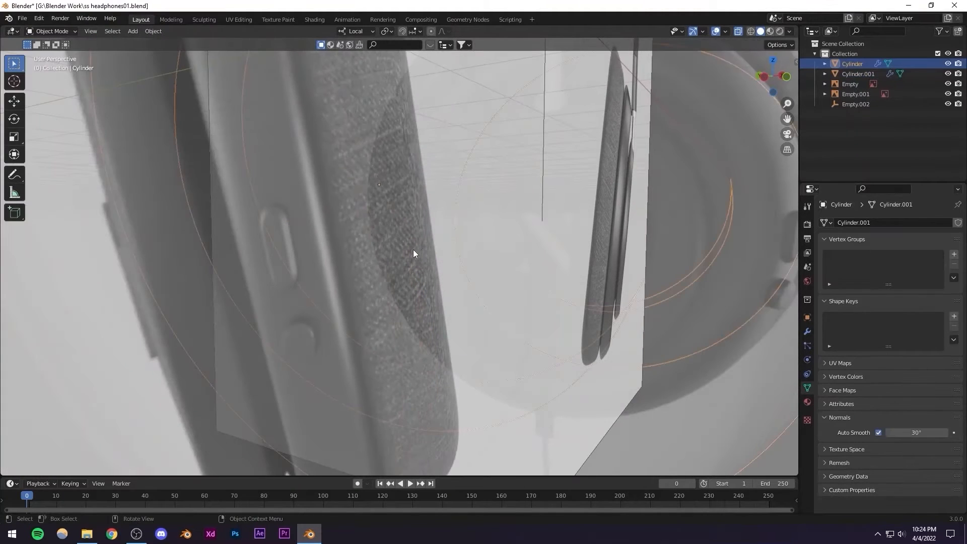
{"action": "key", "text": "Tab"}
{"action": "key", "text": "Tab"}
{"action": "scroll", "coordinate": [413, 250], "scroll_direction": "down", "scroll_amount": 3}
{"action": "key", "text": "alt+z"}
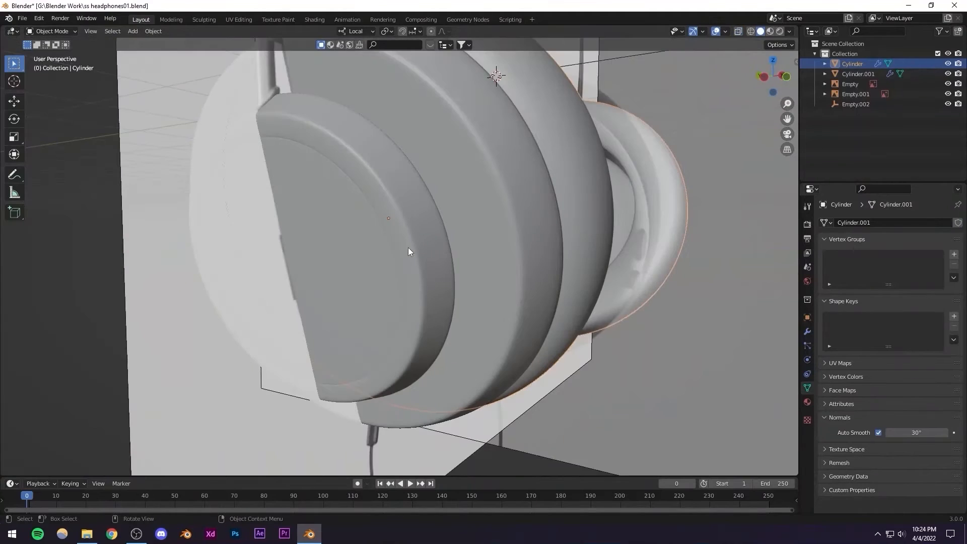
Undo the recess of the cap's edge loop and return the outer ear cup shell to Edit Mode
{"action": "left_click", "coordinate": [377, 250]}
{"action": "key", "text": "Tab"}
{"action": "key", "text": "Tab"}
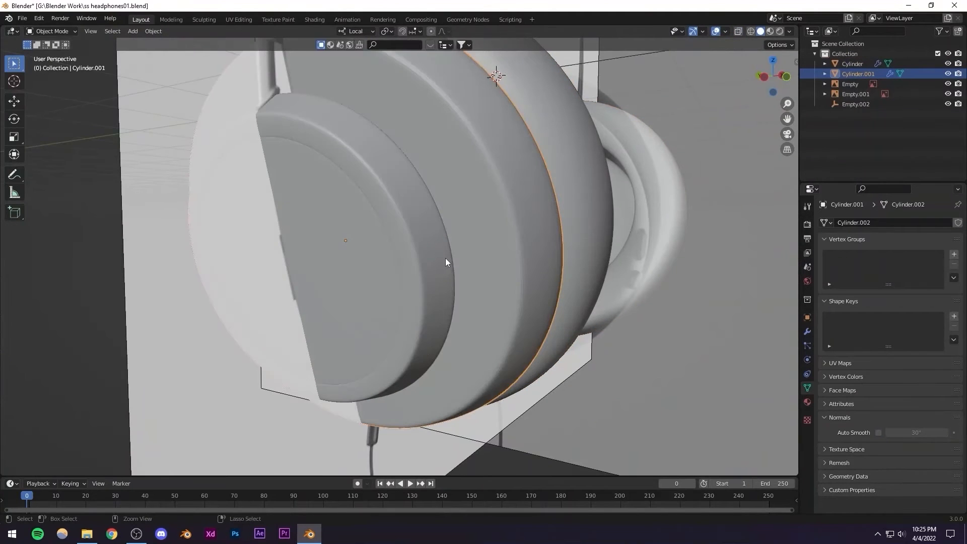
{"action": "left_click", "coordinate": [446, 258]}
{"action": "key", "text": "Tab"}
{"action": "key", "text": "Tab"}
{"action": "left_click", "coordinate": [457, 258]}
{"action": "key", "text": "Tab"}
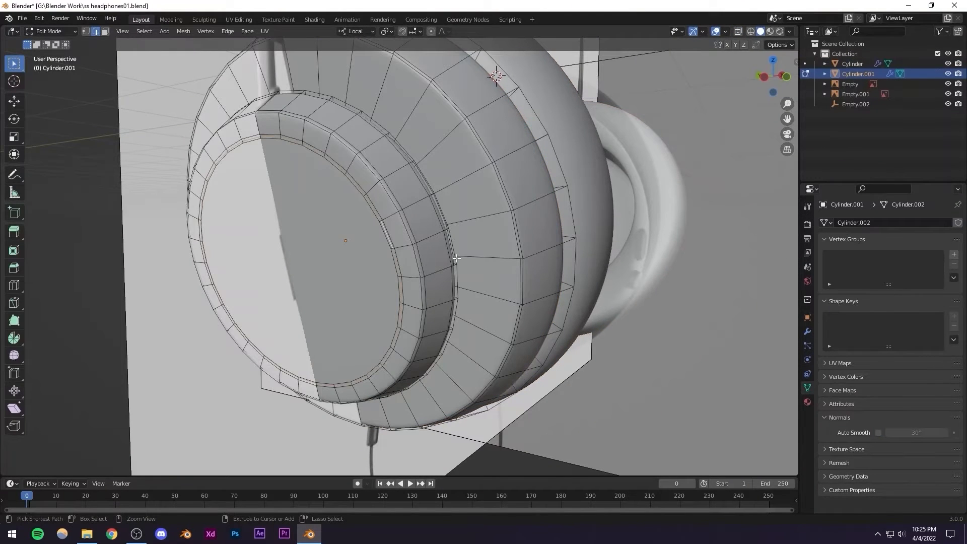
Inset the ear cup's circular cap face twice in a row, making the second inset about 0.011 m thick
{"action": "key", "text": "3"}
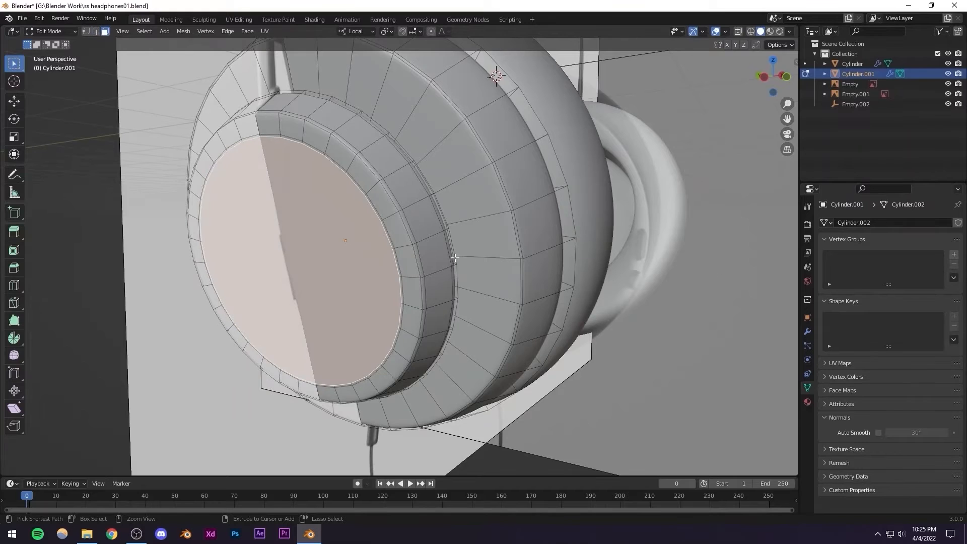
{"action": "scroll", "coordinate": [457, 258], "scroll_direction": "up", "scroll_amount": 3}
{"action": "middle_click_drag", "start_coordinate": [454, 257], "coordinate": [464, 248]}
{"action": "key", "text": "i"}
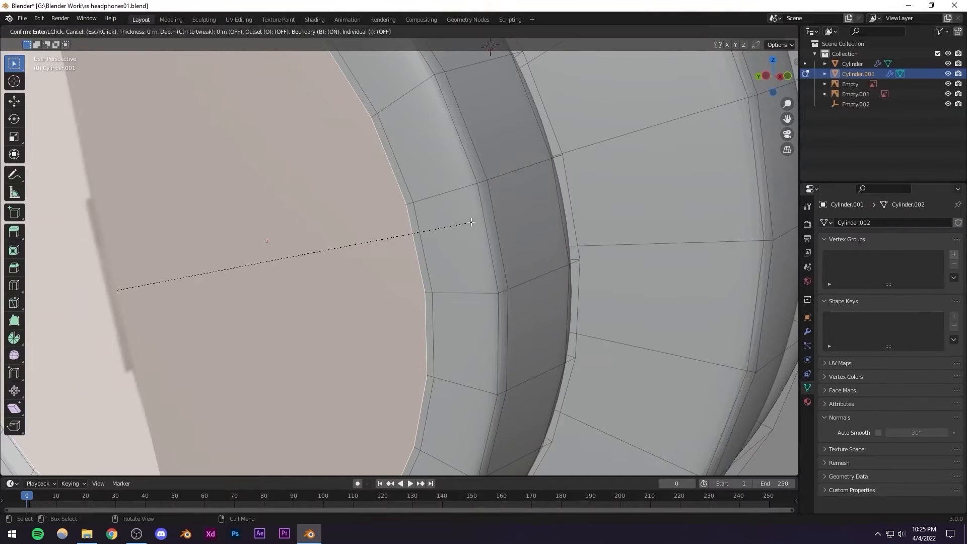
{"action": "left_click", "coordinate": [373, 247]}
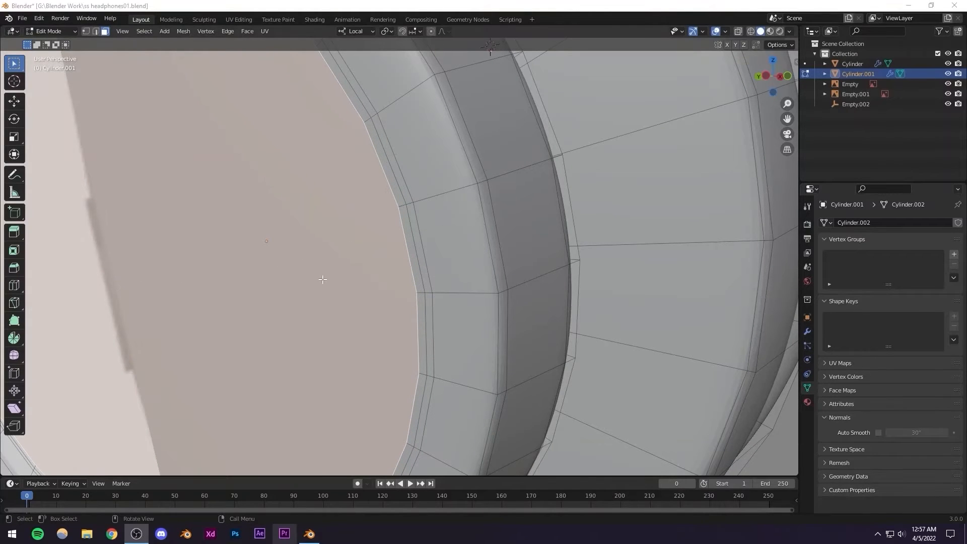
{"action": "middle_click_drag", "start_coordinate": [323, 279], "coordinate": [335, 274]}
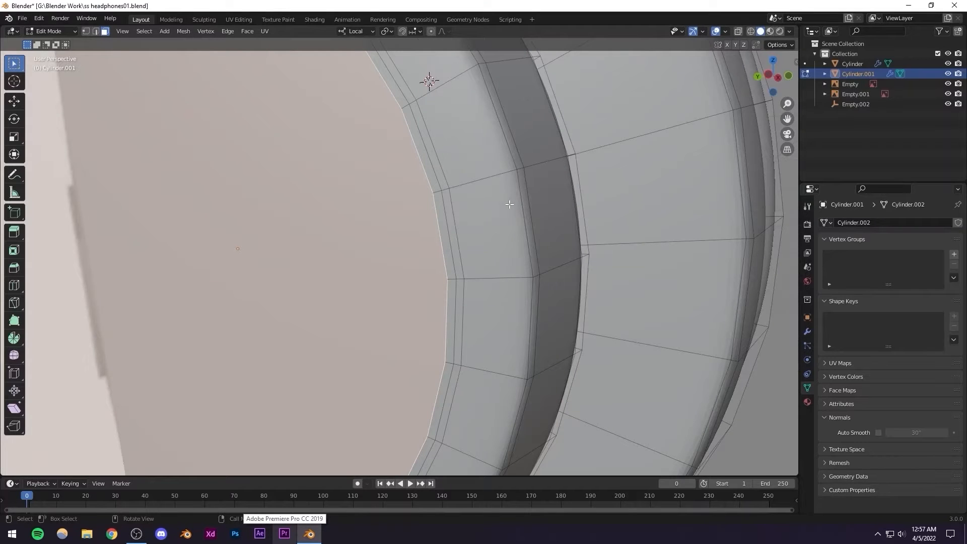
{"action": "key", "text": "i"}
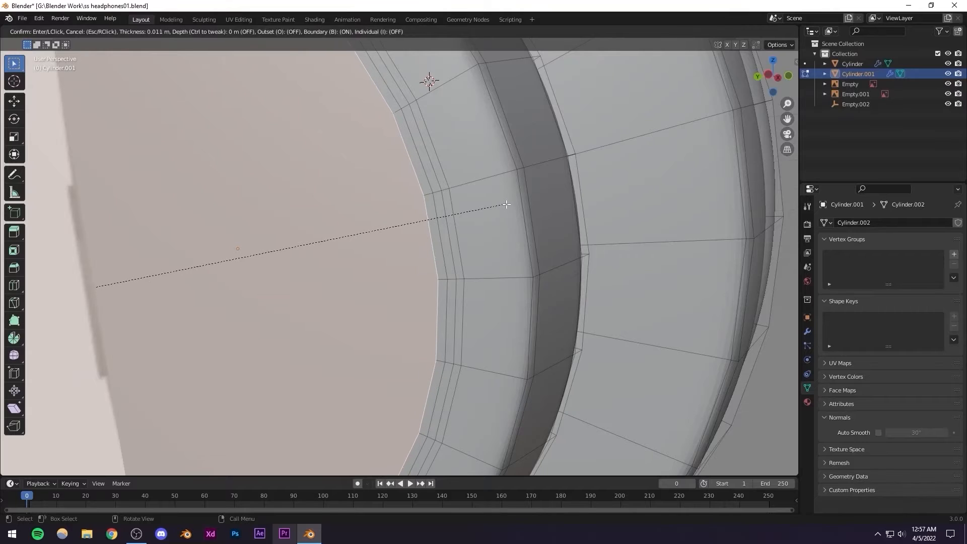
{"action": "left_click", "coordinate": [508, 204]}
{"action": "middle_click_drag", "start_coordinate": [418, 251], "coordinate": [397, 254]}
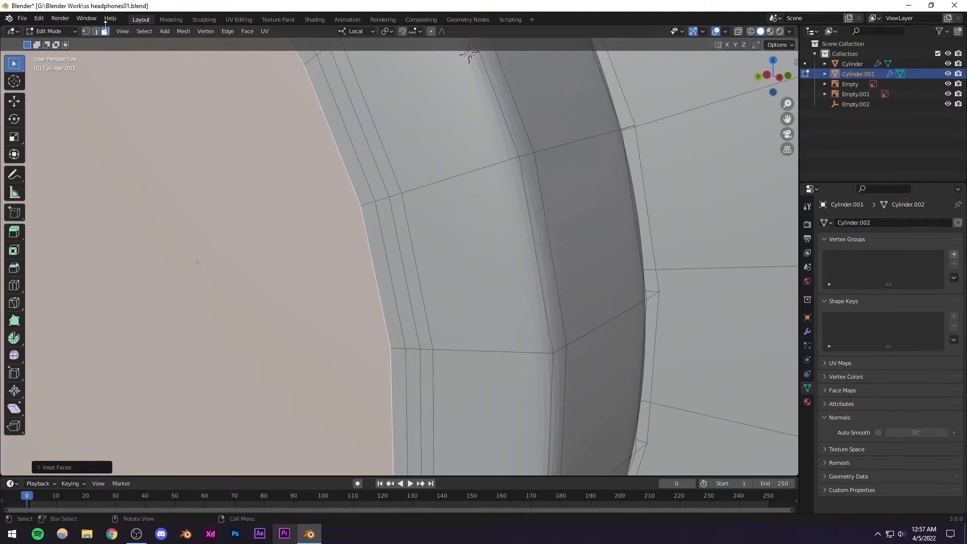
Select the middle of the three narrow face loops around the cap and move it about 0.0065 m along local Z
{"action": "scroll", "coordinate": [321, 313], "scroll_direction": "down", "scroll_amount": 4}
{"action": "scroll", "coordinate": [320, 312], "scroll_direction": "up", "scroll_amount": 5}
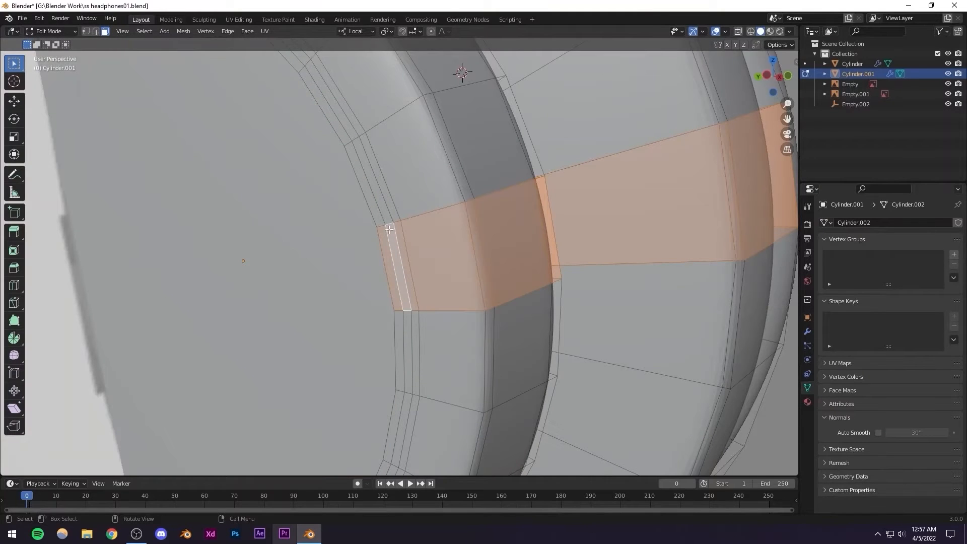
{"action": "scroll", "coordinate": [408, 286], "scroll_direction": "down", "scroll_amount": 5}
{"action": "scroll", "coordinate": [403, 242], "scroll_direction": "up", "scroll_amount": 6}
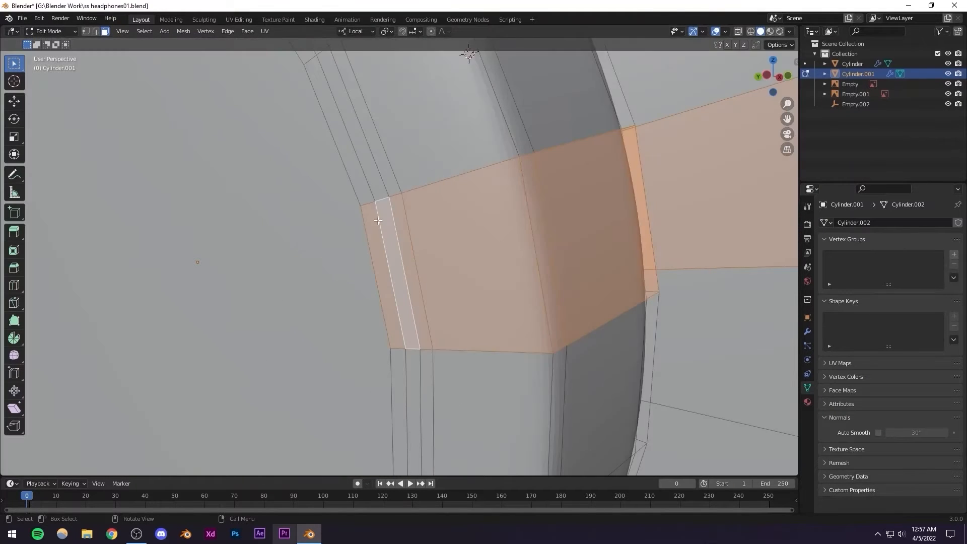
{"action": "left_click", "coordinate": [383, 199], "text": "alt"}
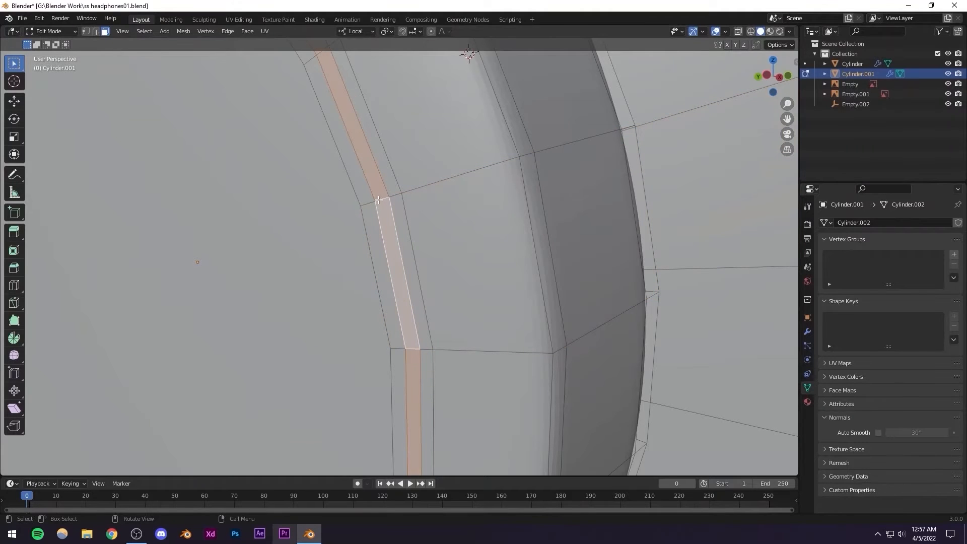
{"action": "scroll", "coordinate": [318, 162], "scroll_direction": "down", "scroll_amount": 5}
{"action": "scroll", "coordinate": [398, 250], "scroll_direction": "up", "scroll_amount": 7}
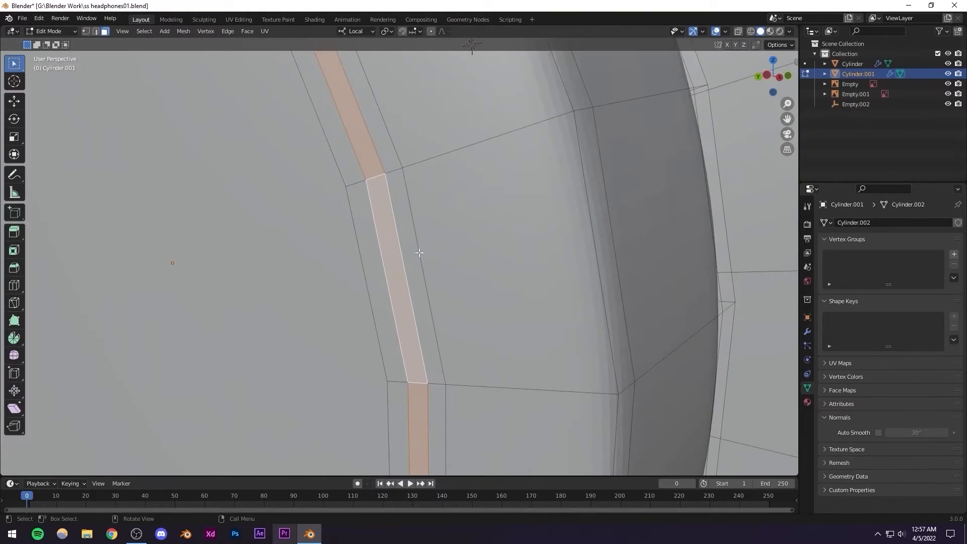
{"action": "key", "text": "g"}
{"action": "key", "text": "z"}
{"action": "key", "text": "z"}
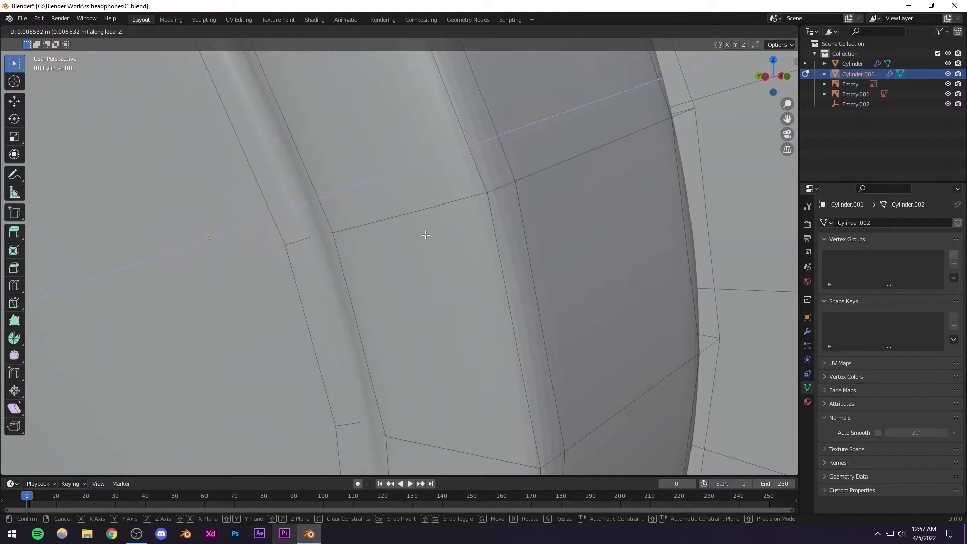
{"action": "left_click", "coordinate": [426, 235]}
Extrude the selected face loop about 0.005 m inward along its normal to form a groove around the cap
{"action": "key", "text": "e"}
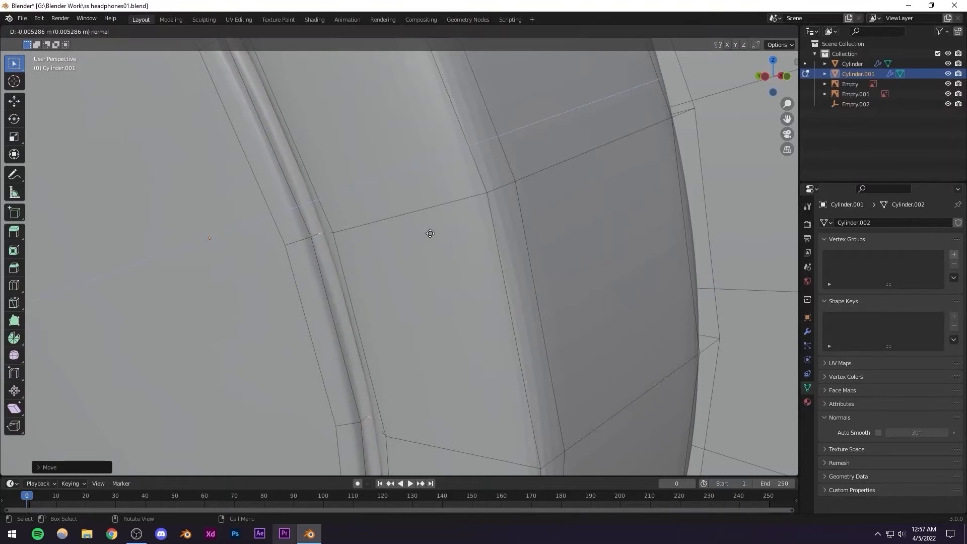
{"action": "left_click", "coordinate": [426, 233]}
{"action": "scroll", "coordinate": [353, 244], "scroll_direction": "down", "scroll_amount": 5}
{"action": "scroll", "coordinate": [353, 244], "scroll_direction": "down", "scroll_amount": 3}
{"action": "key", "text": "Tab"}
{"action": "middle_click_drag", "start_coordinate": [386, 271], "coordinate": [340, 294]}
Add a supporting loop cut on the cap side of the groove and slide it close to the groove's edge
{"action": "scroll", "coordinate": [409, 249], "scroll_direction": "up", "scroll_amount": 4}
{"action": "scroll", "coordinate": [387, 283], "scroll_direction": "up", "scroll_amount": 3}
{"action": "scroll", "coordinate": [370, 292], "scroll_direction": "up", "scroll_amount": 2}
{"action": "scroll", "coordinate": [384, 295], "scroll_direction": "up", "scroll_amount": 2}
{"action": "key", "text": "Tab"}
{"action": "scroll", "coordinate": [341, 295], "scroll_direction": "up", "scroll_amount": 2}
{"action": "key", "text": "ctrl+r"}
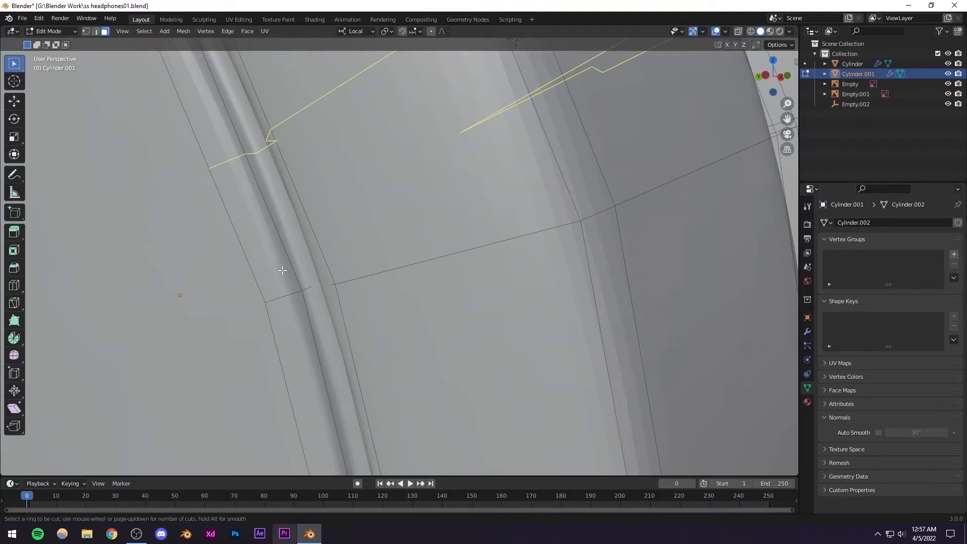
{"action": "left_click", "coordinate": [296, 295]}
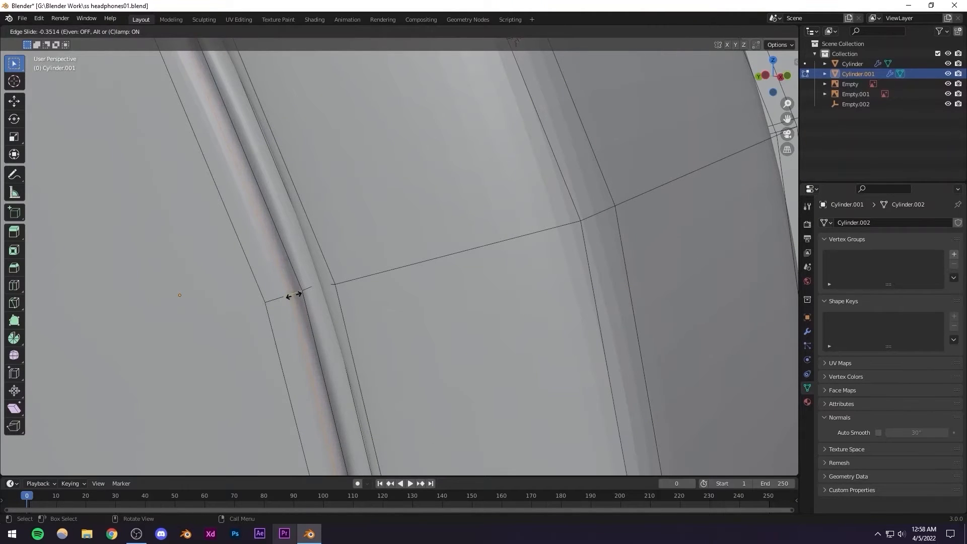
{"action": "left_click", "coordinate": [302, 294]}
{"action": "scroll", "coordinate": [298, 294], "scroll_direction": "down", "scroll_amount": 5}
{"action": "key", "text": "Tab"}
{"action": "scroll", "coordinate": [342, 292], "scroll_direction": "down", "scroll_amount": 7}
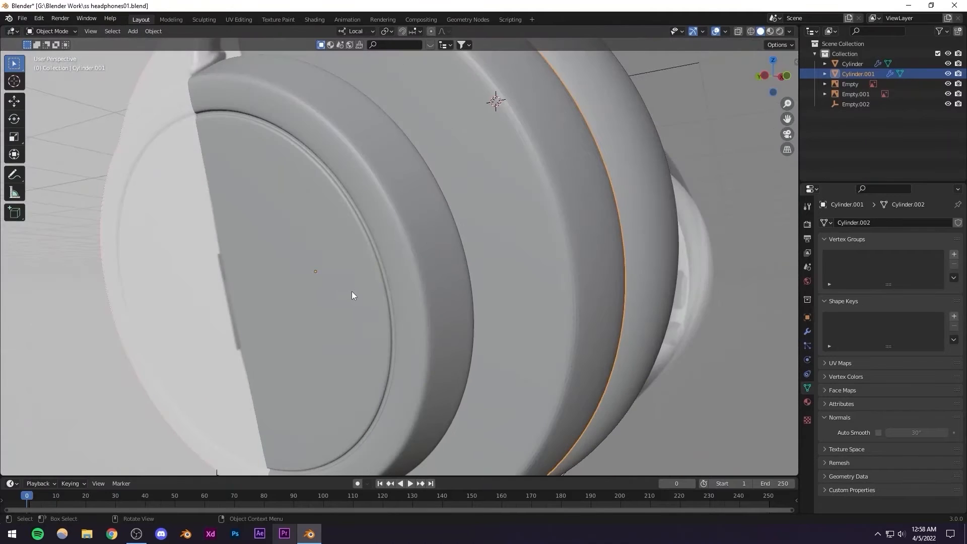
{"action": "scroll", "coordinate": [407, 289], "scroll_direction": "up", "scroll_amount": 8}
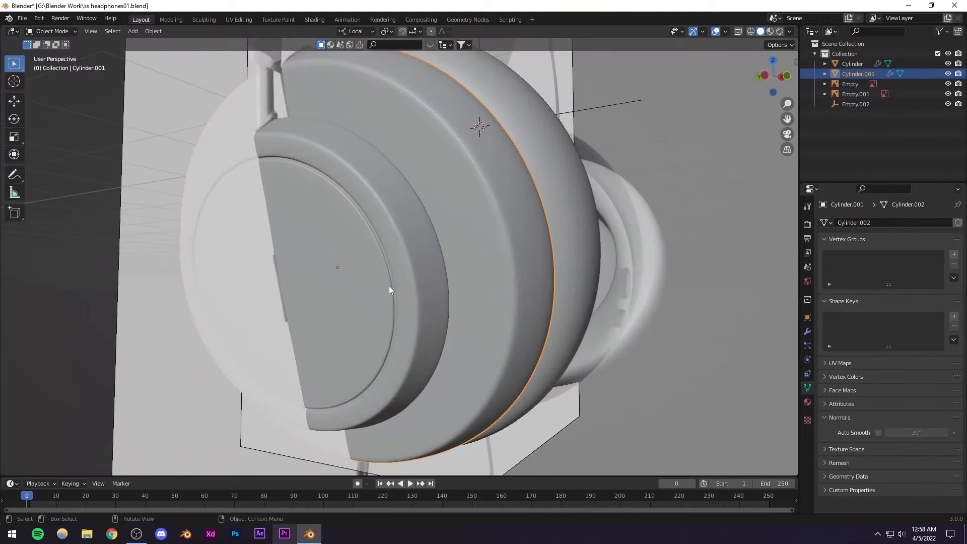
Add another loop cut inside the groove wall and slide it toward the cap-side rim to sharpen the groove
{"action": "key", "text": "Tab"}
{"action": "middle_click_drag", "start_coordinate": [341, 291], "coordinate": [331, 287]}
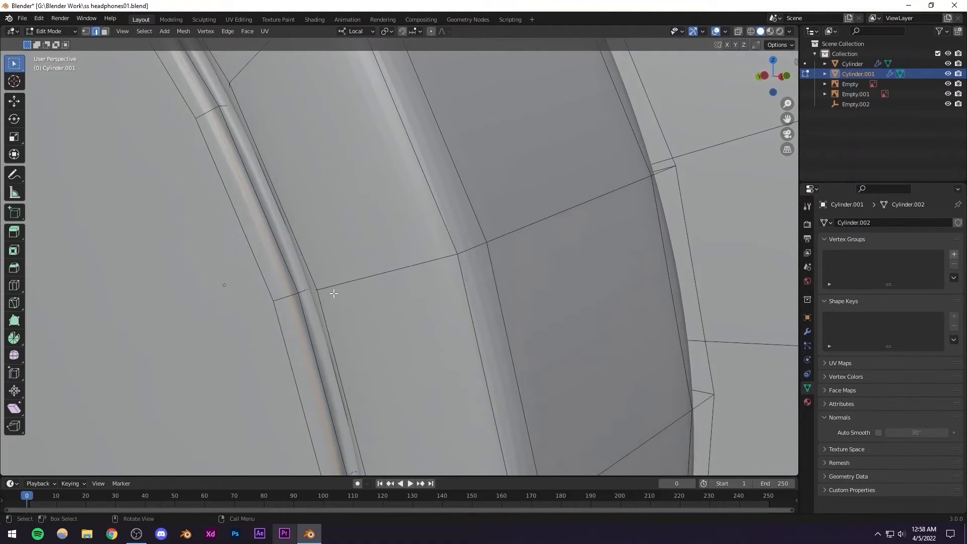
{"action": "key", "text": "ctrl+r"}
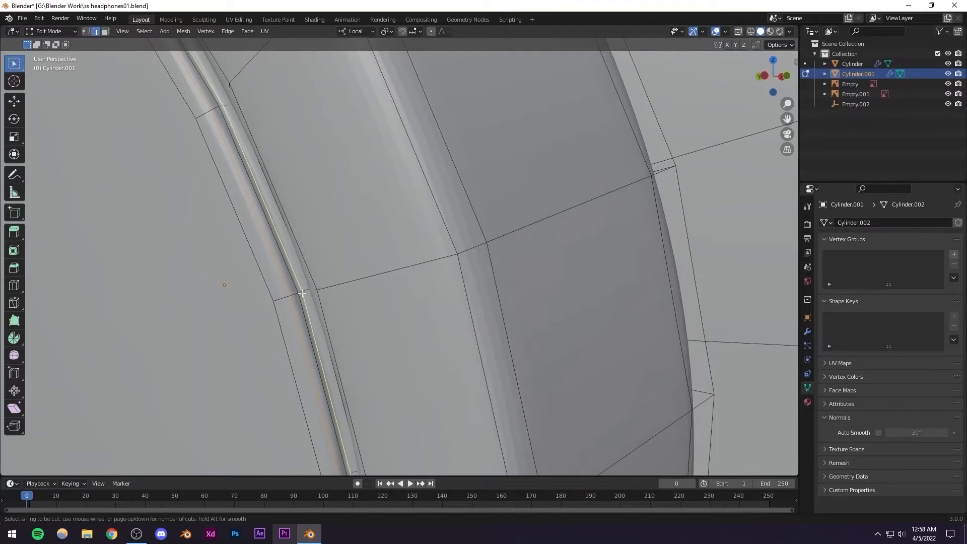
{"action": "left_click", "coordinate": [304, 291]}
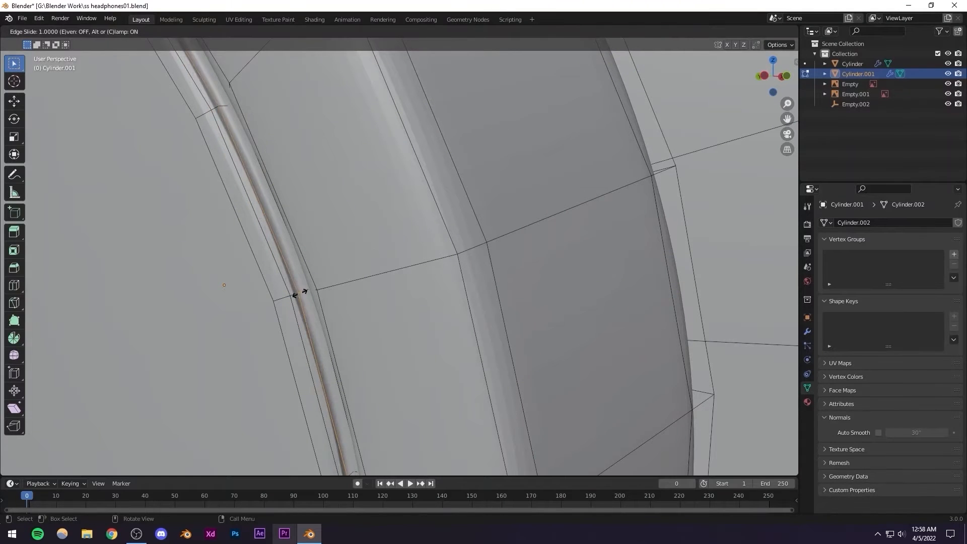
{"action": "left_click", "coordinate": [301, 292]}
{"action": "scroll", "coordinate": [304, 300], "scroll_direction": "down", "scroll_amount": 6}
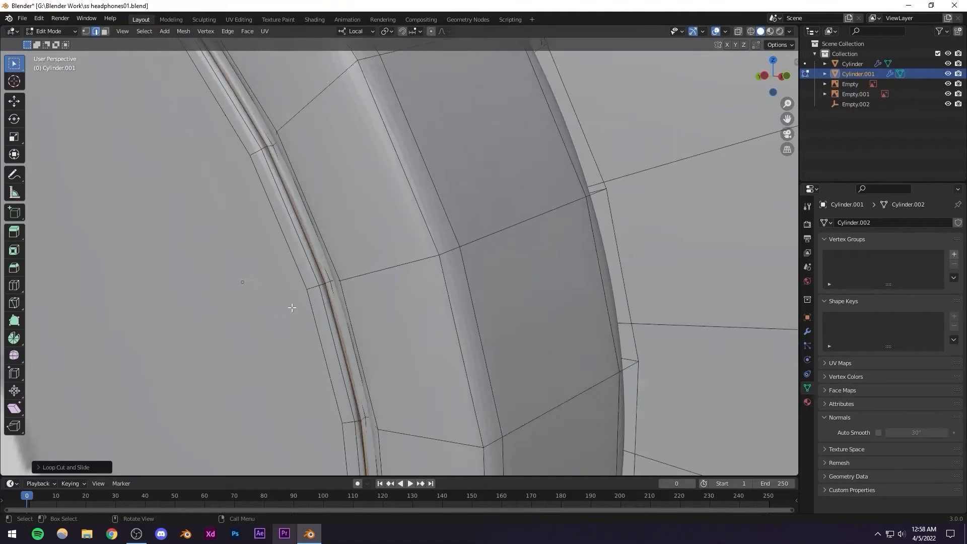
{"action": "key", "text": "Tab"}
{"action": "scroll", "coordinate": [328, 305], "scroll_direction": "down", "scroll_amount": 5}
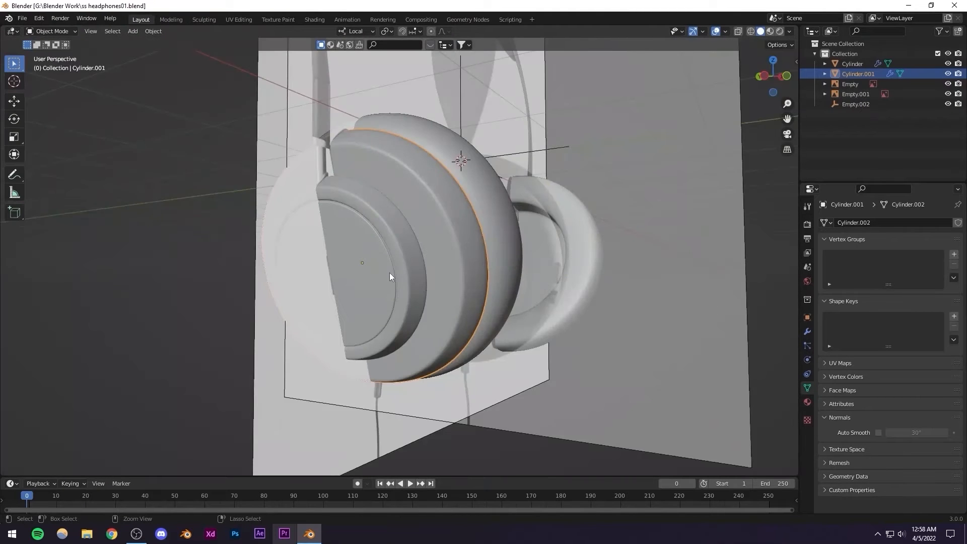
Save the headphone file and bring the ear cup into front orthographic view against the reference image
{"action": "key", "text": "ctrl+s"}
{"action": "mouse_move", "coordinate": [389, 273]}
{"action": "middle_mouse_down"}
{"action": "mouse_move", "coordinate": [446, 260]}
{"action": "mouse_move", "coordinate": [388, 266]}
{"action": "mouse_move", "coordinate": [395, 273]}
{"action": "middle_mouse_up"}
{"action": "scroll", "coordinate": [409, 270], "scroll_direction": "down", "scroll_amount": 4}
{"action": "scroll", "coordinate": [395, 273], "scroll_direction": "up", "scroll_amount": 5}
{"action": "scroll", "coordinate": [353, 313], "scroll_direction": "down", "scroll_amount": 3}
{"action": "middle_click_drag", "start_coordinate": [353, 314], "coordinate": [310, 315]}
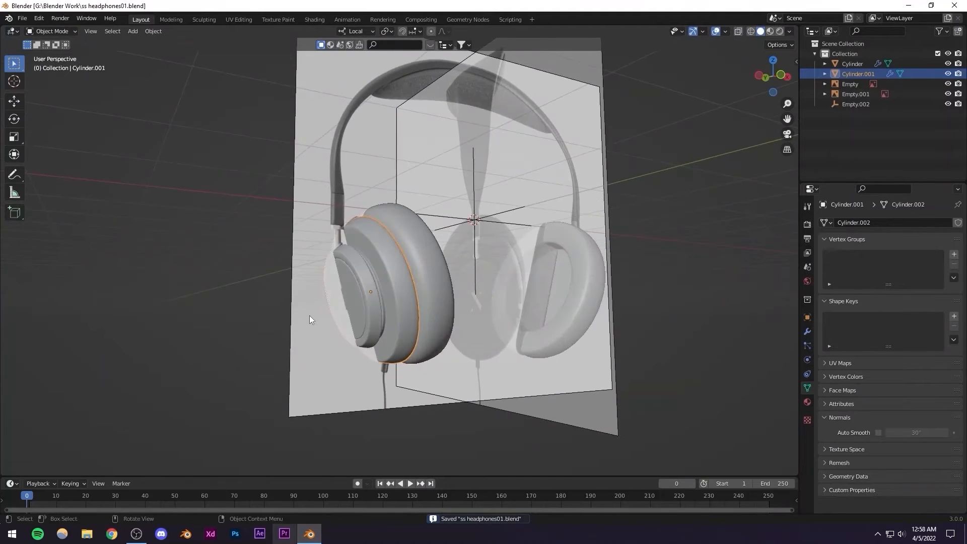
{"action": "middle_click_drag", "start_coordinate": [387, 307], "coordinate": [443, 304]}
{"action": "scroll", "coordinate": [374, 322], "scroll_direction": "up", "scroll_amount": 6}
{"action": "middle_click_drag", "start_coordinate": [373, 322], "coordinate": [403, 264], "text": "shift"}
{"action": "scroll", "coordinate": [415, 265], "scroll_direction": "down", "scroll_amount": 3}
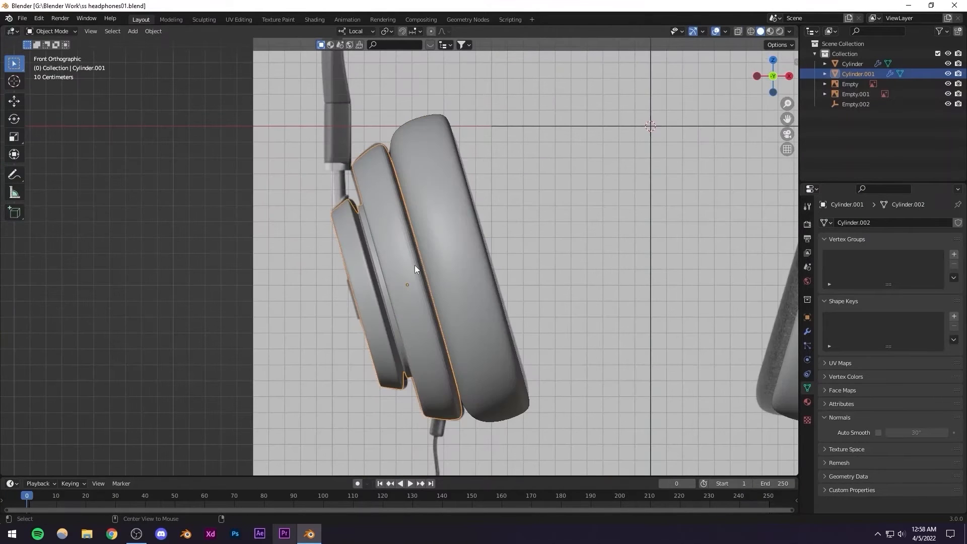
Compare the modelled ear cup's silhouette with the front reference image using see-through display
{"action": "key", "text": "alt+z"}
{"action": "scroll", "coordinate": [415, 265], "scroll_direction": "down", "scroll_amount": 1}
{"action": "scroll", "coordinate": [421, 283], "scroll_direction": "up", "scroll_amount": 2}
{"action": "scroll", "coordinate": [421, 290], "scroll_direction": "down", "scroll_amount": 2}
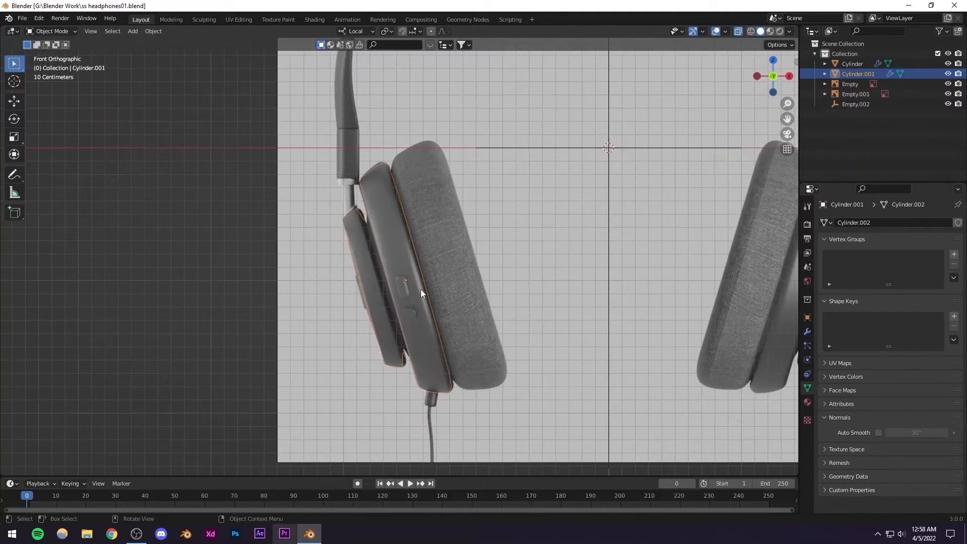
{"action": "key", "text": "alt+z"}
{"action": "key", "text": "alt+z"}
{"action": "key", "text": "alt+z"}
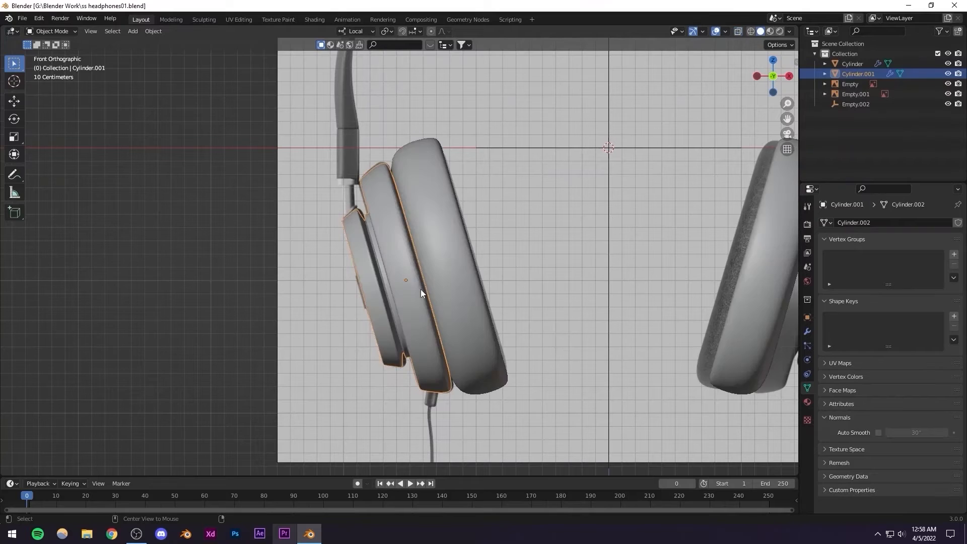
{"action": "key", "text": "alt+z"}
{"action": "scroll", "coordinate": [421, 289], "scroll_direction": "down", "scroll_amount": 1}
Clear the selection and save the headphone file
{"action": "left_click", "coordinate": [151, 211]}
{"action": "scroll", "coordinate": [392, 276], "scroll_direction": "up", "scroll_amount": 4}
{"action": "middle_click_drag", "start_coordinate": [359, 236], "coordinate": [383, 264], "text": "shift"}
{"action": "scroll", "coordinate": [392, 277], "scroll_direction": "down", "scroll_amount": 5}
{"action": "key", "text": "ctrl+s"}
Add a torus mesh for the collar where the headband rod meets the outer ear cup
{"action": "scroll", "coordinate": [373, 251], "scroll_direction": "up", "scroll_amount": 3}
{"action": "scroll", "coordinate": [554, 272], "scroll_direction": "up", "scroll_amount": 5}
{"action": "middle_click_drag", "start_coordinate": [554, 273], "coordinate": [281, 272], "text": "alt"}
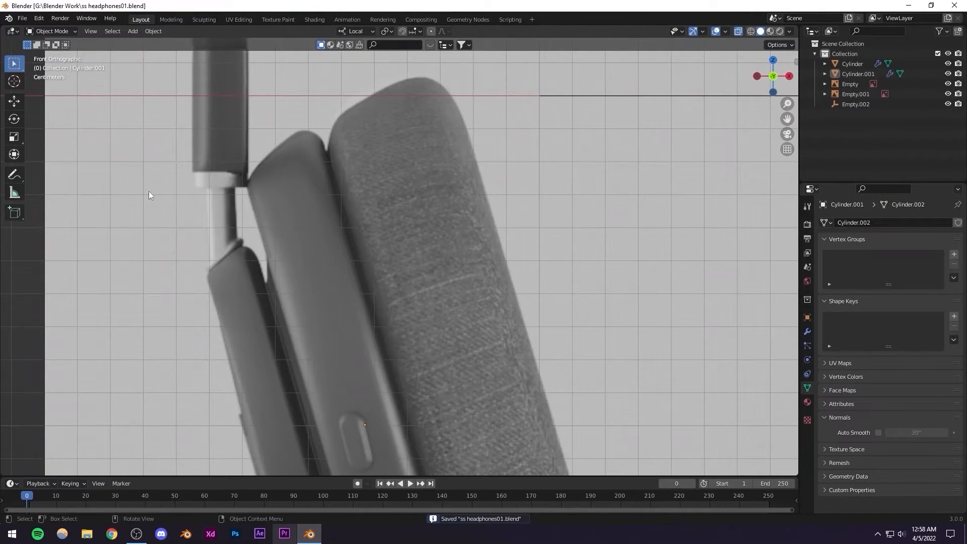
{"action": "left_click", "coordinate": [132, 31]}
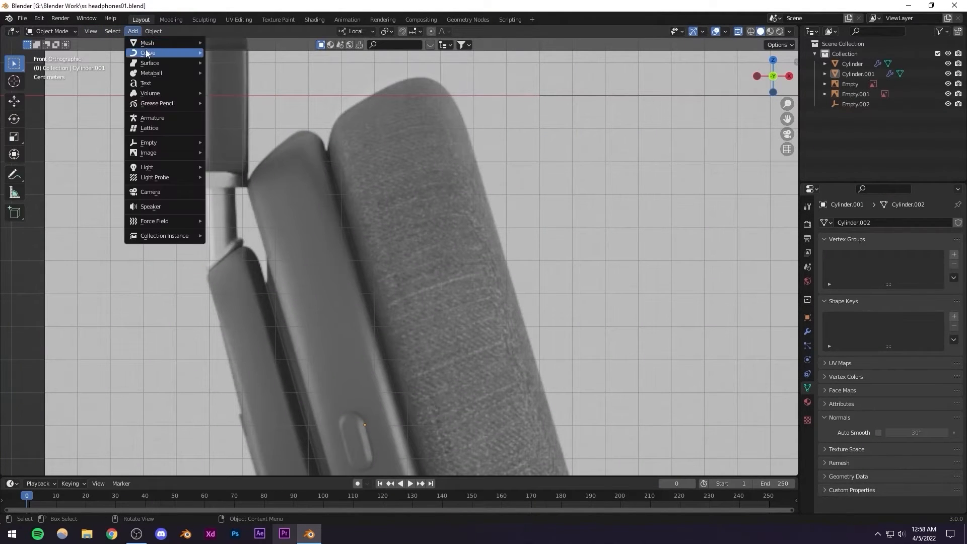
{"action": "mouse_move", "coordinate": [146, 43]}
{"action": "left_click", "coordinate": [227, 113]}
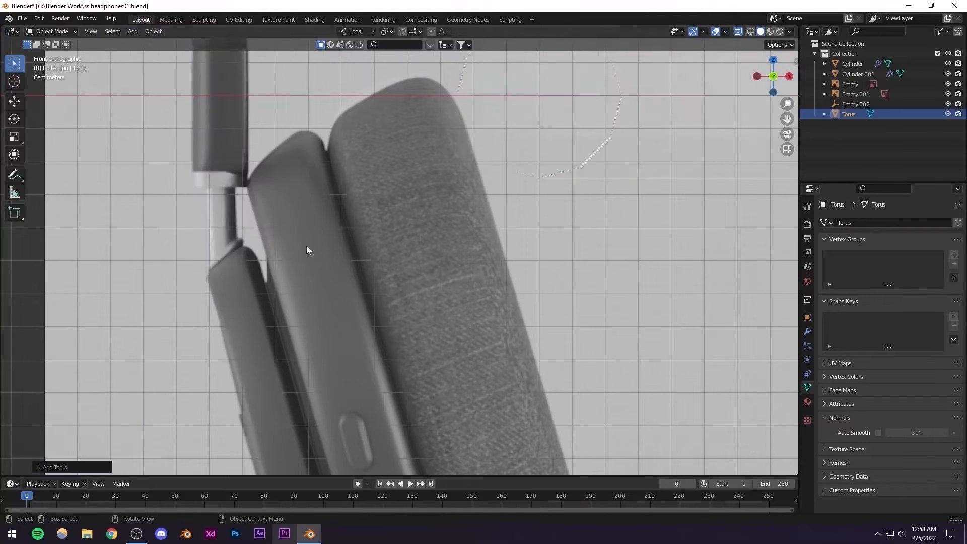
Set the new torus's minor radius to 0.15 m
{"action": "scroll", "coordinate": [308, 250], "scroll_direction": "down", "scroll_amount": 8}
{"action": "scroll", "coordinate": [356, 270], "scroll_direction": "up", "scroll_amount": 1}
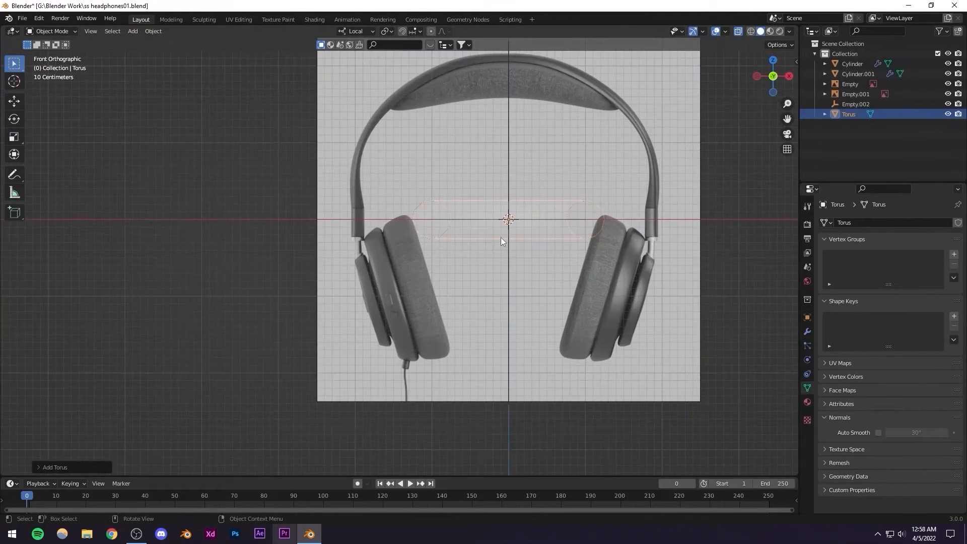
{"action": "middle_click_drag", "start_coordinate": [501, 237], "coordinate": [527, 249]}
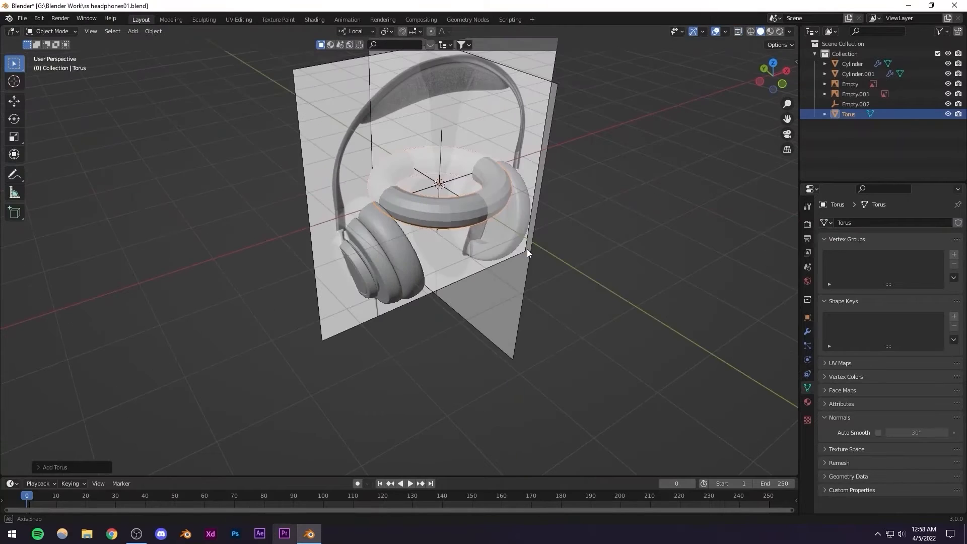
{"action": "scroll", "coordinate": [403, 274], "scroll_direction": "up", "scroll_amount": 3}
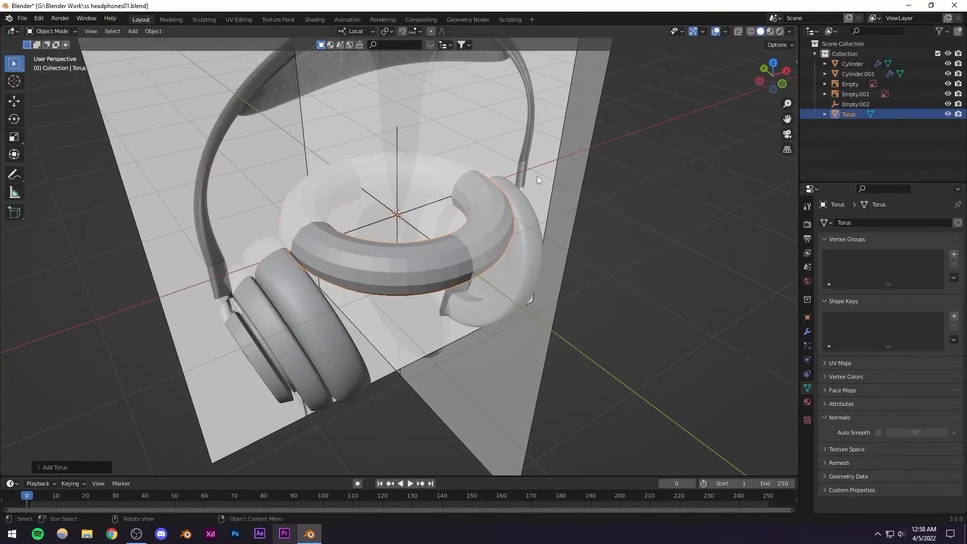
{"action": "left_click", "coordinate": [40, 467]}
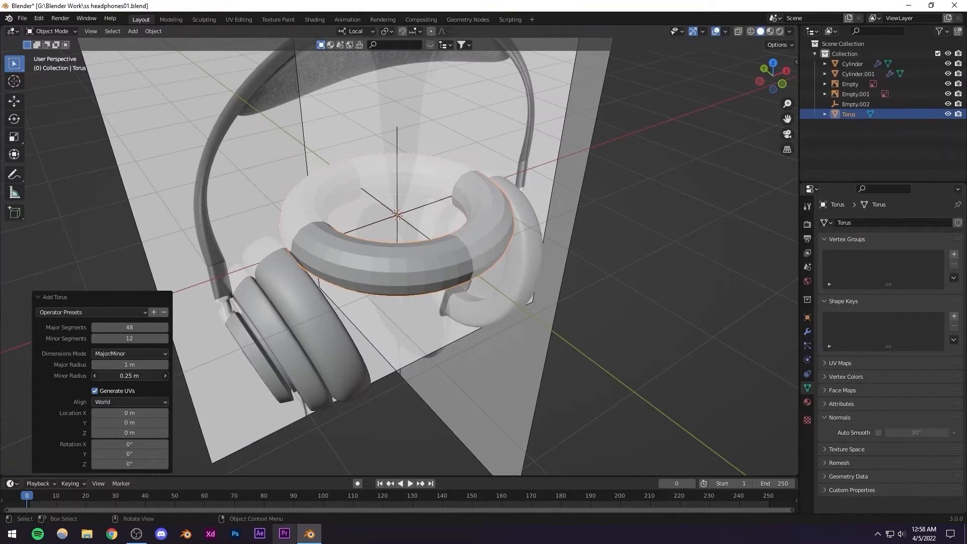
{"action": "left_click_drag", "start_coordinate": [129, 376], "coordinate": [103, 376]}
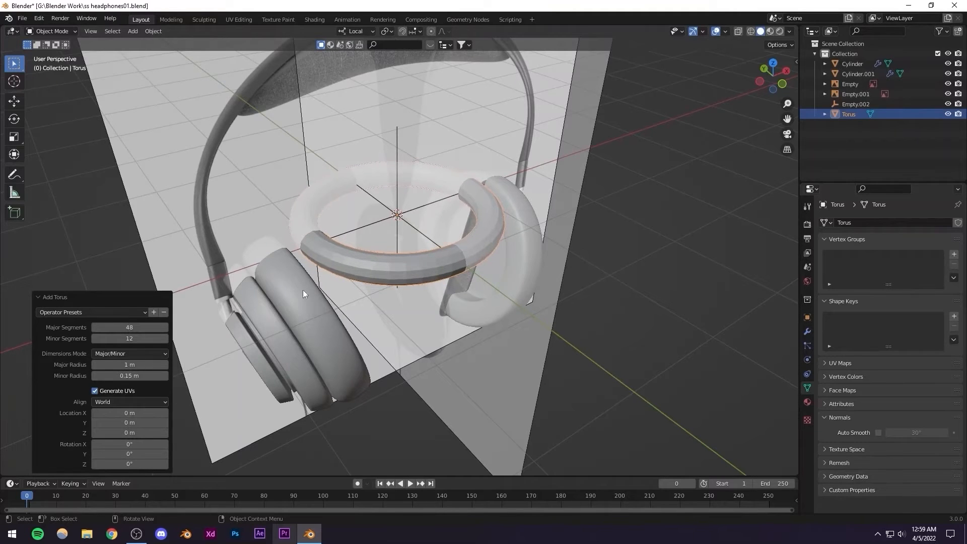
In front view, move the torus to the base of the headband rod and scale it to about 0.105
{"action": "middle_click_drag", "start_coordinate": [303, 290], "coordinate": [332, 267]}
{"action": "middle_click_drag", "start_coordinate": [409, 276], "coordinate": [334, 291], "text": "alt"}
{"action": "key", "text": "g"}
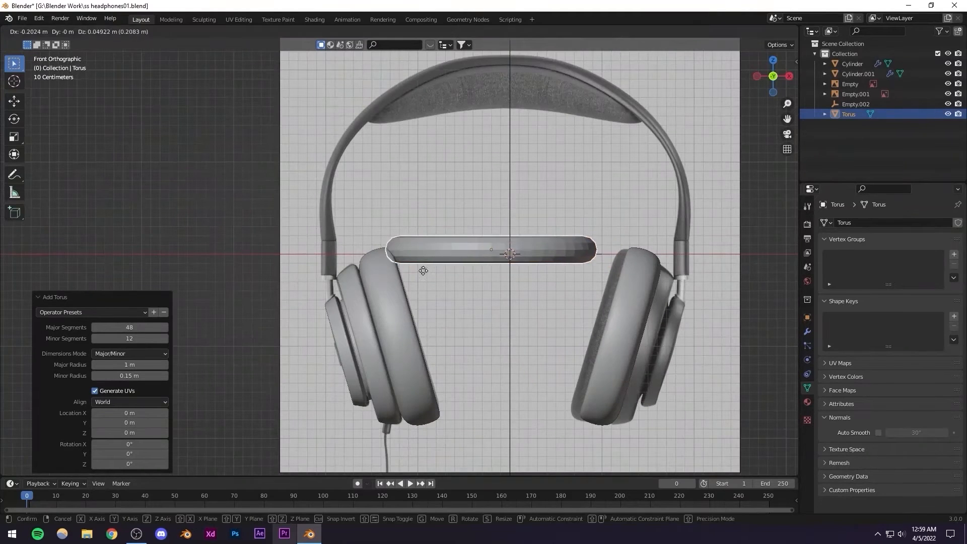
{"action": "left_click", "coordinate": [355, 324]}
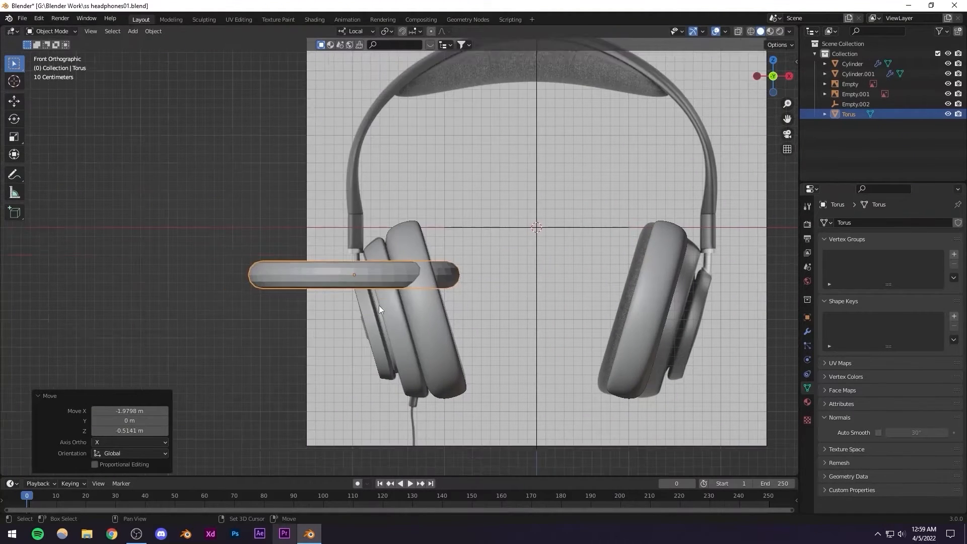
{"action": "scroll", "coordinate": [373, 303], "scroll_direction": "up", "scroll_amount": 7}
{"action": "key", "text": "s"}
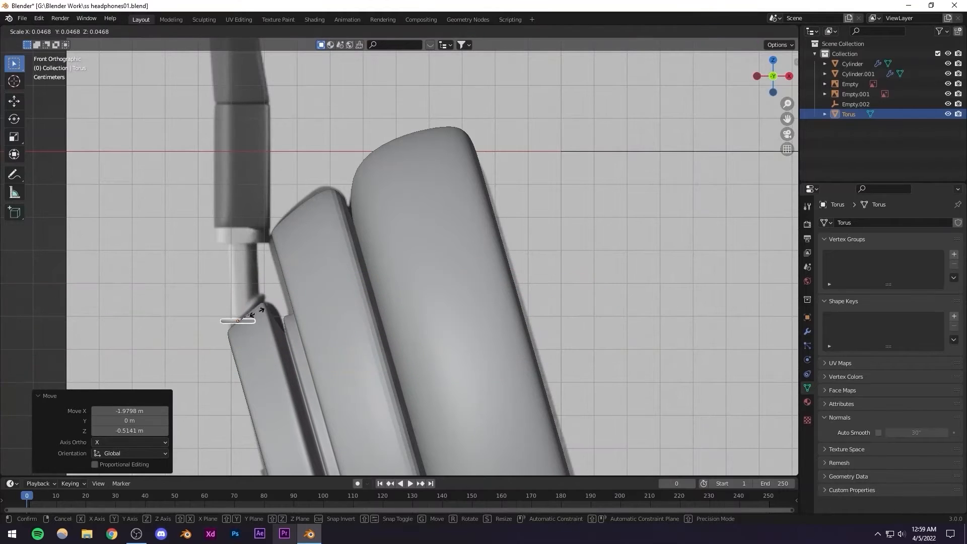
{"action": "left_click", "coordinate": [276, 311]}
Rotate the torus about -45.4° to follow the cap's slanted top edge and scale it by about 0.706
{"action": "scroll", "coordinate": [323, 312], "scroll_direction": "up", "scroll_amount": 6}
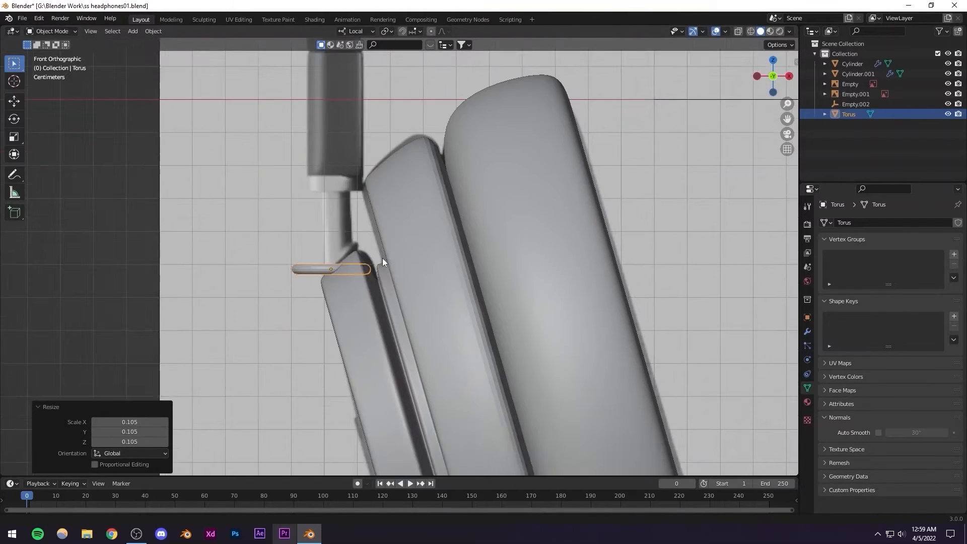
{"action": "key", "text": "r"}
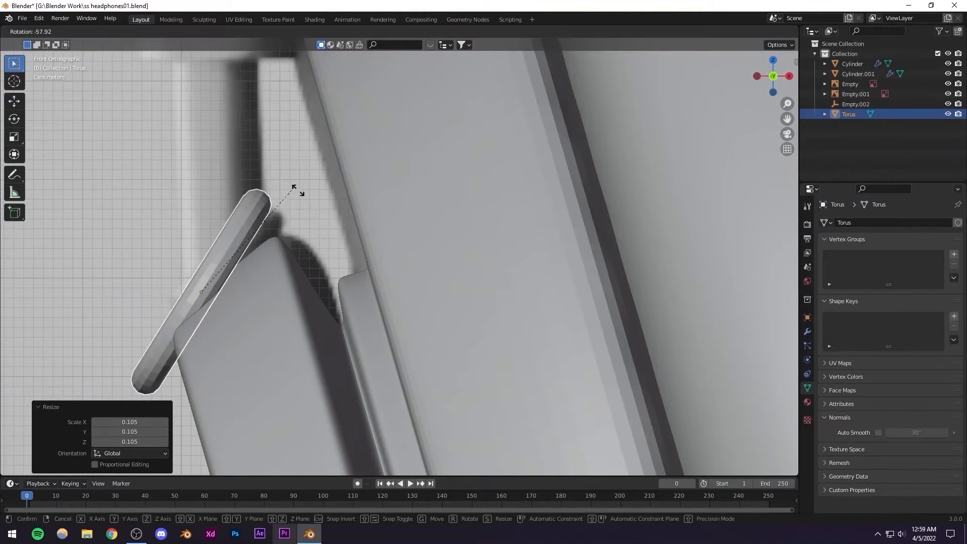
{"action": "left_click", "coordinate": [318, 208]}
{"action": "key", "text": "s"}
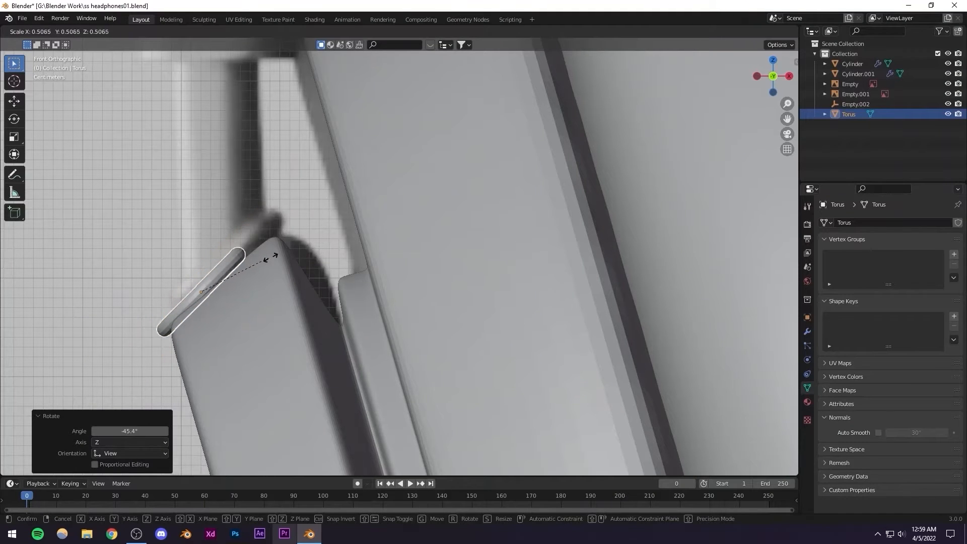
{"action": "left_click", "coordinate": [262, 288]}
Move the torus up onto the cap's slanted top and rotate it another 6.46° or so to match the slope
{"action": "key", "text": "g"}
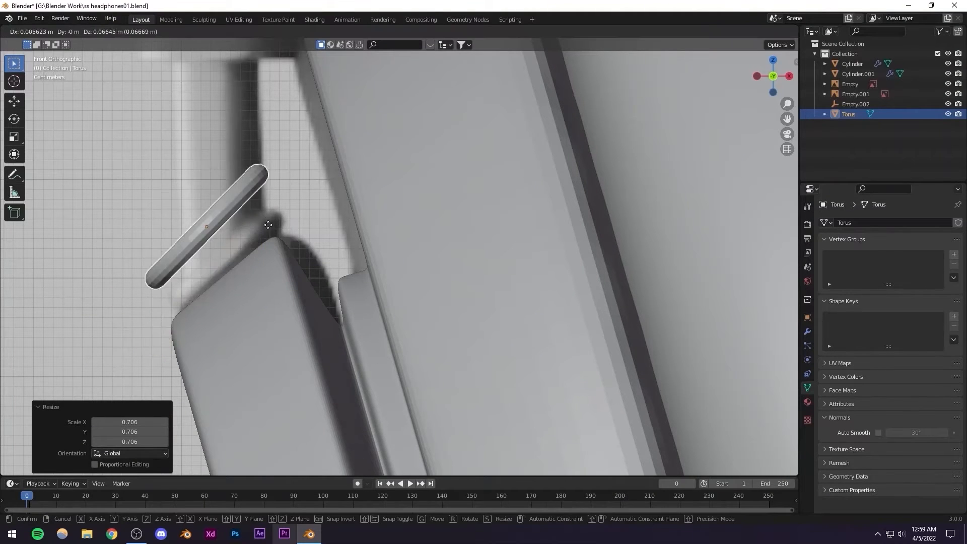
{"action": "left_click", "coordinate": [285, 253]}
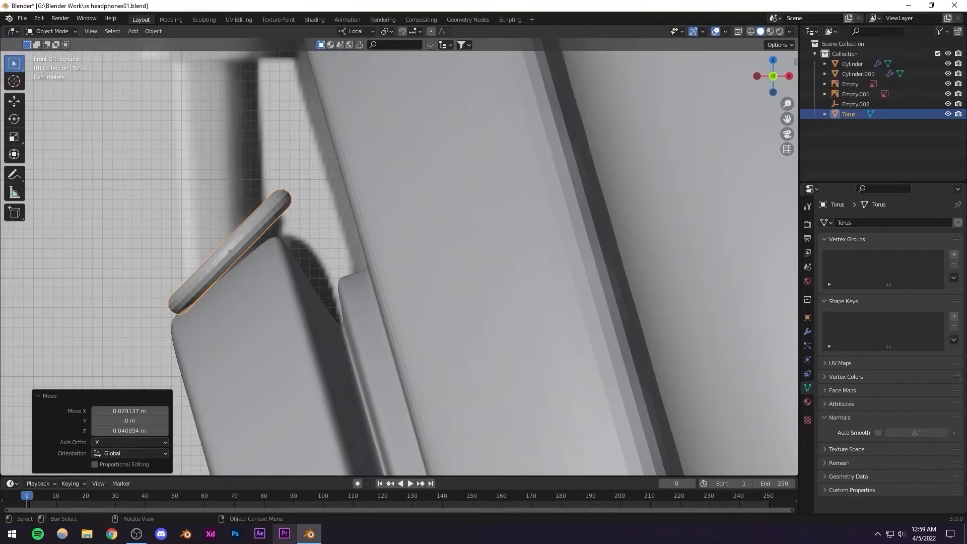
{"action": "key", "text": "r"}
{"action": "left_click", "coordinate": [325, 226]}
Nudge the torus down against the cap's slanted edge and scale it by about 0.89
{"action": "scroll", "coordinate": [352, 247], "scroll_direction": "up", "scroll_amount": 4}
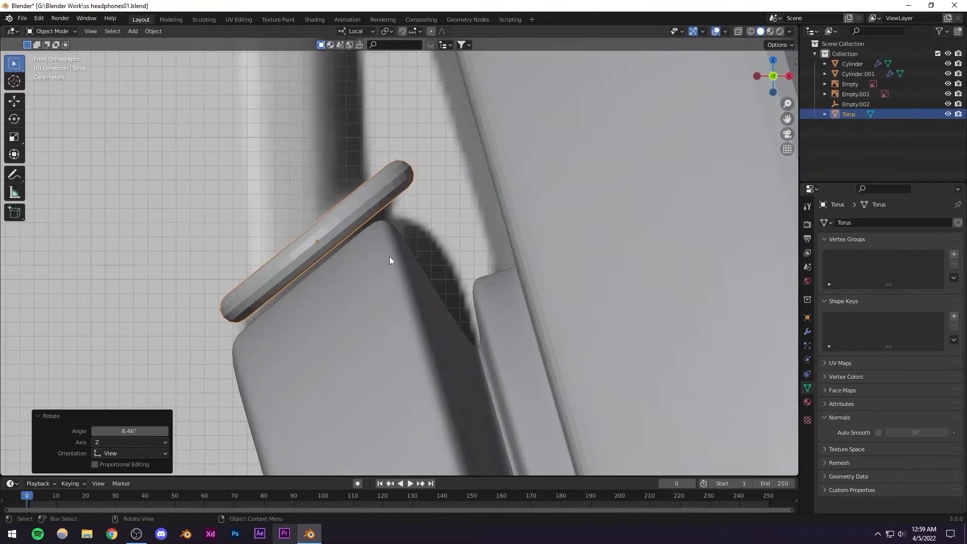
{"action": "key", "text": "g"}
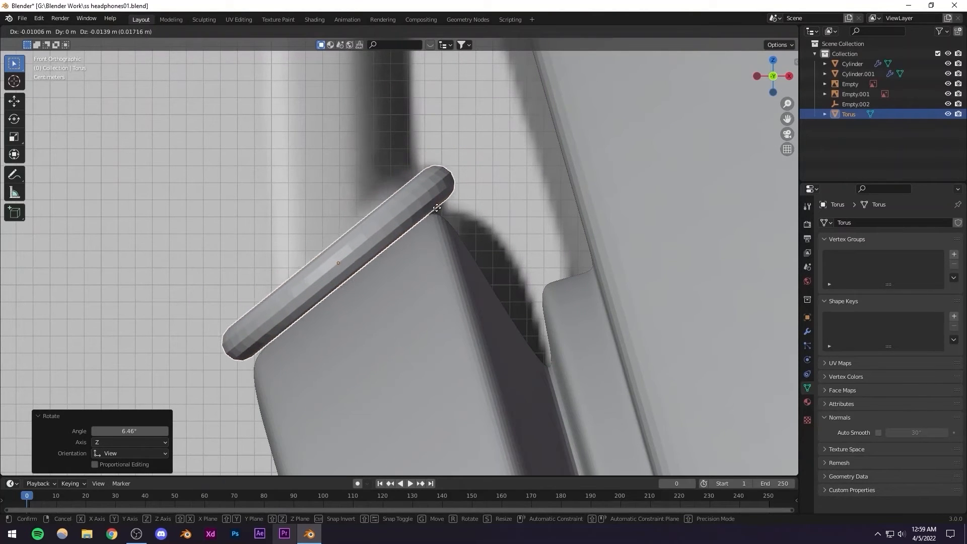
{"action": "left_click", "coordinate": [430, 207]}
{"action": "key", "text": "s"}
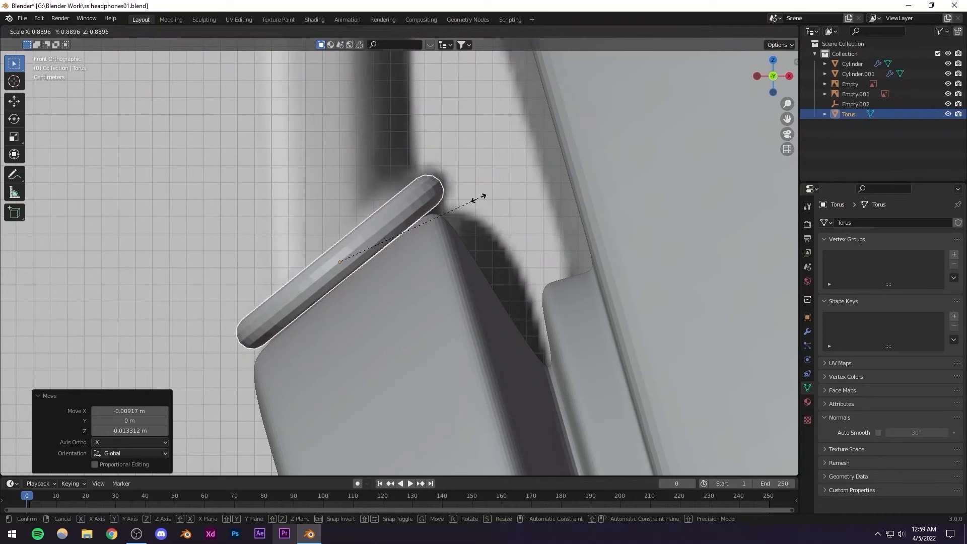
{"action": "left_click", "coordinate": [481, 203]}
Thicken the torus by scaling it about 1.346 along its local Z axis
{"action": "scroll", "coordinate": [355, 250], "scroll_direction": "down", "scroll_amount": 1}
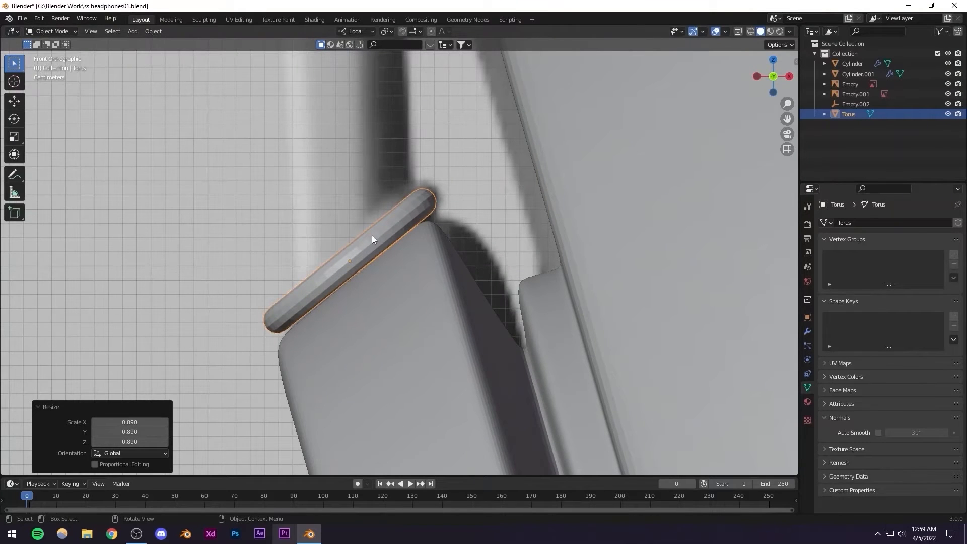
{"action": "key", "text": "s"}
{"action": "key", "text": "y"}
{"action": "key", "text": "y"}
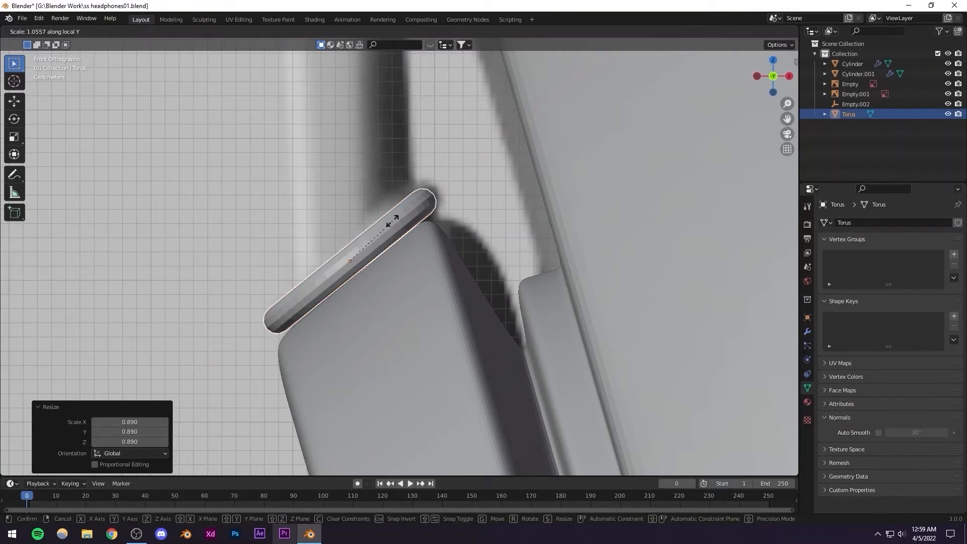
{"action": "key", "text": "z"}
{"action": "key", "text": "z"}
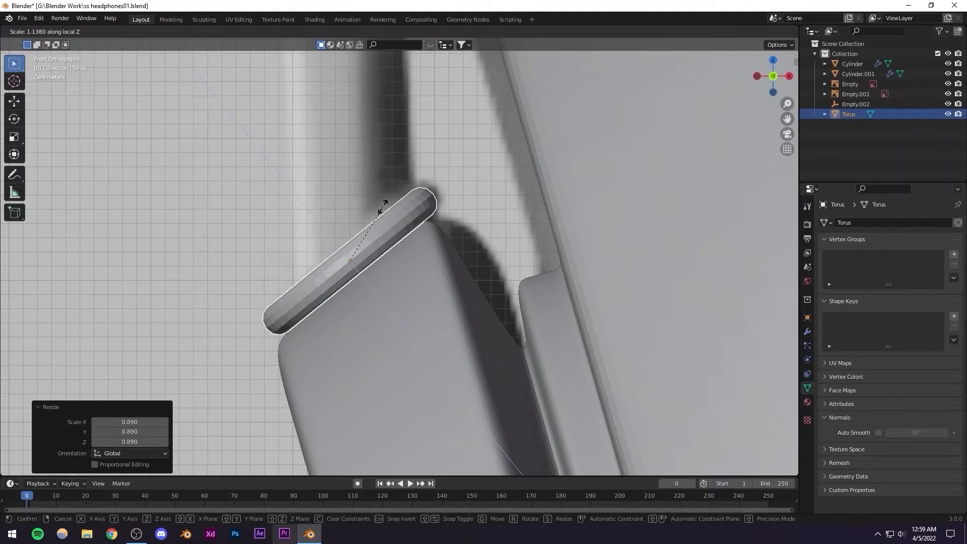
{"action": "left_click", "coordinate": [391, 195]}
Inspect the torus from the side, then scale it by about 0.928 in front view
{"action": "middle_click_drag", "start_coordinate": [391, 196], "coordinate": [493, 252]}
{"action": "scroll", "coordinate": [383, 263], "scroll_direction": "up", "scroll_amount": 5}
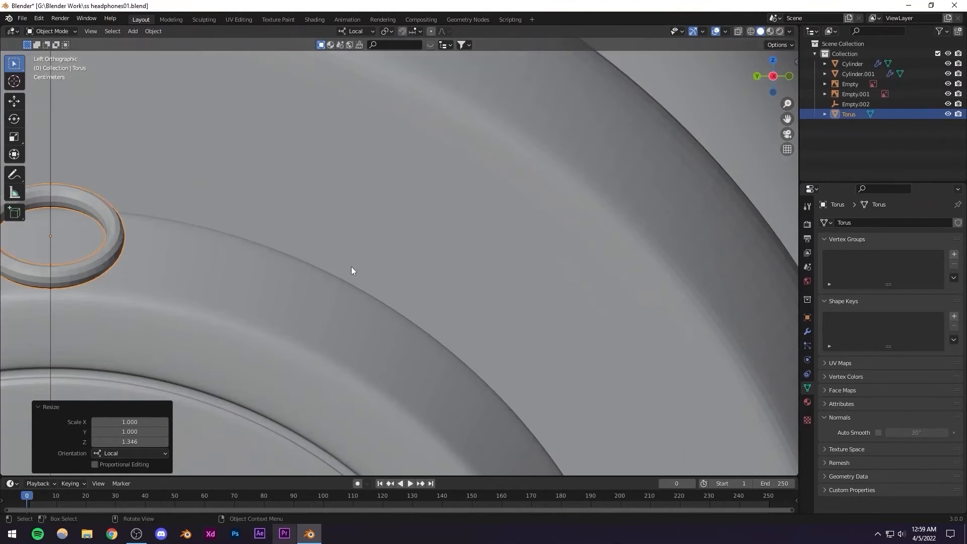
{"action": "scroll", "coordinate": [333, 265], "scroll_direction": "down", "scroll_amount": 3, "text": "alt"}
{"action": "scroll", "coordinate": [325, 265], "scroll_direction": "down", "scroll_amount": 5}
{"action": "middle_click_drag", "start_coordinate": [325, 264], "coordinate": [350, 325]}
{"action": "scroll", "coordinate": [349, 325], "scroll_direction": "up", "scroll_amount": 3}
{"action": "key", "text": "s"}
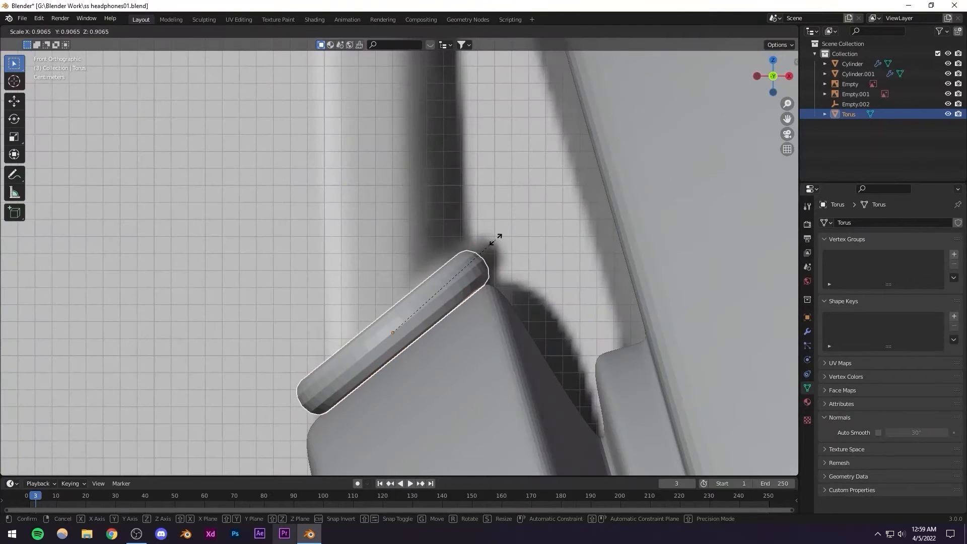
{"action": "left_click", "coordinate": [499, 238]}
Scale the torus about 1.283 along its local Z axis and shift it slightly outward along the cap's top
{"action": "key", "text": "s"}
{"action": "key", "text": "z"}
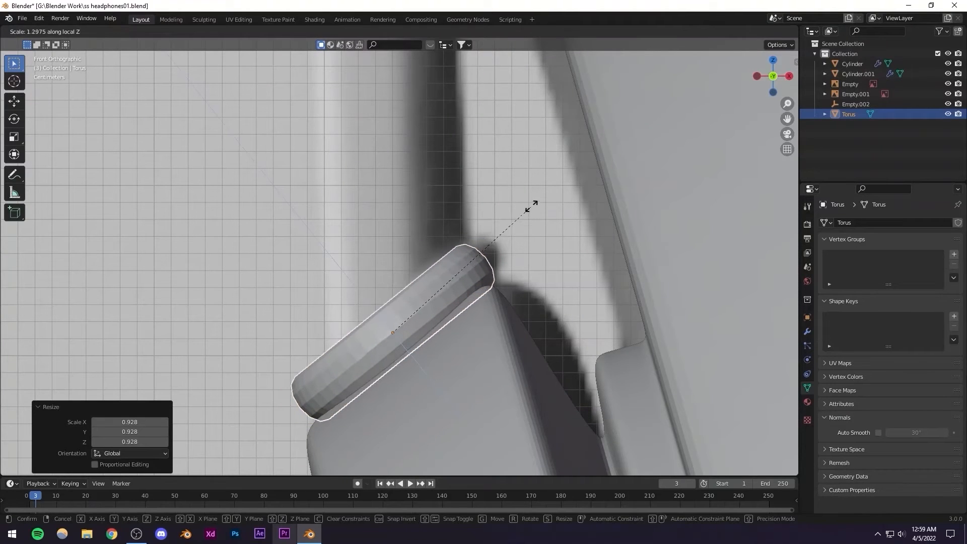
{"action": "left_click", "coordinate": [531, 209]}
{"action": "key", "text": "g"}
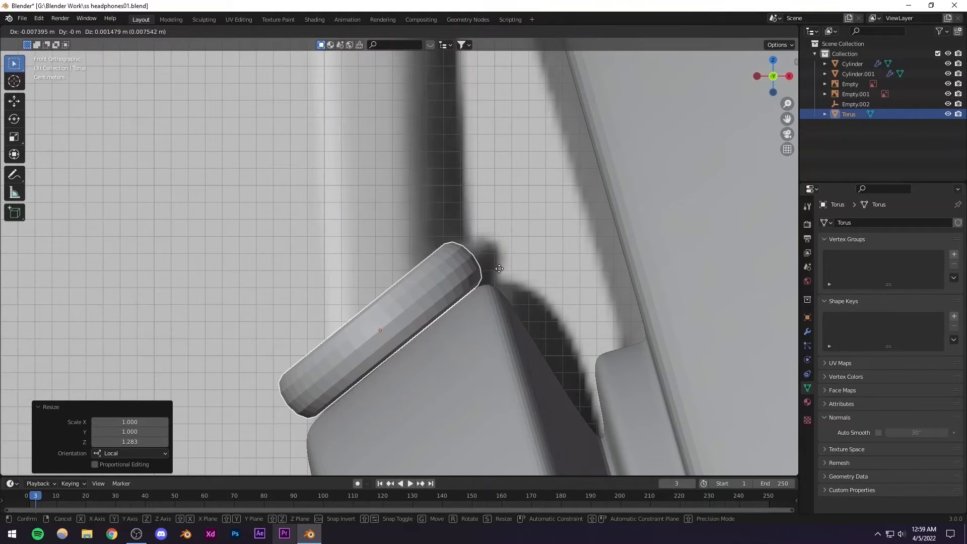
{"action": "left_click", "coordinate": [485, 272]}
Select the front reference image instead of the torus and save the headphone file
{"action": "scroll", "coordinate": [326, 283], "scroll_direction": "down", "scroll_amount": 6}
{"action": "left_click", "coordinate": [326, 283]}
{"action": "scroll", "coordinate": [326, 284], "scroll_direction": "down", "scroll_amount": 8}
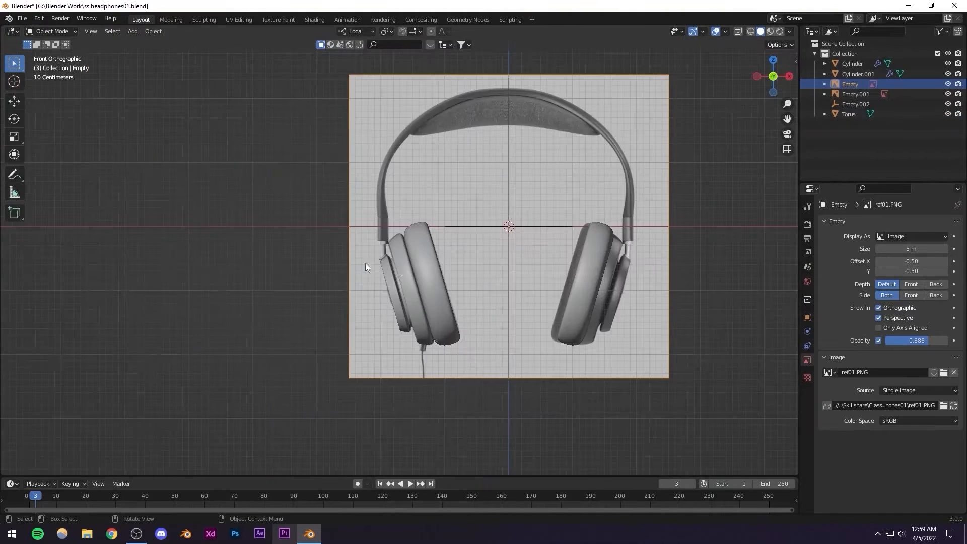
{"action": "key", "text": "ctrl+s"}
Add a cylinder mesh for the rod connecting the headband to the ear cup
{"action": "scroll", "coordinate": [418, 265], "scroll_direction": "up", "scroll_amount": 8}
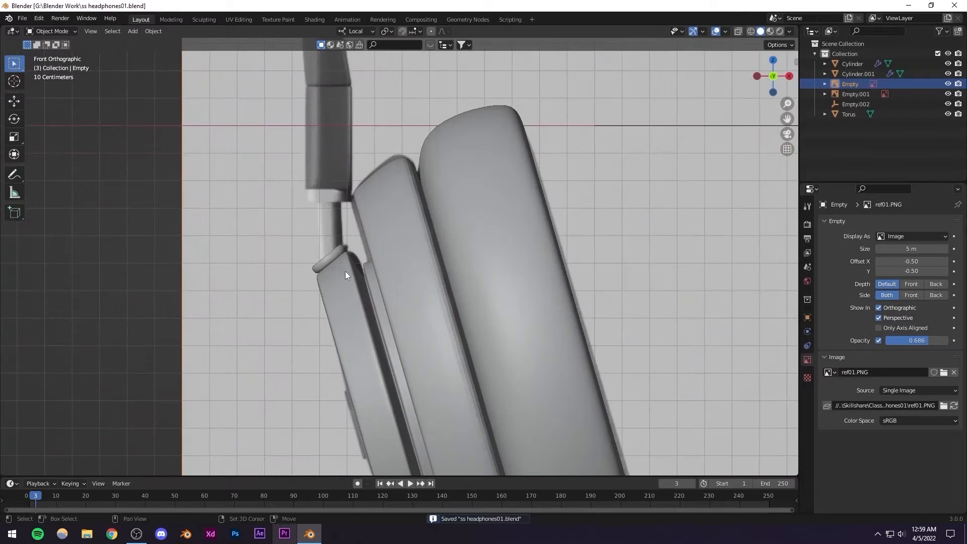
{"action": "scroll", "coordinate": [375, 297], "scroll_direction": "up", "scroll_amount": 2}
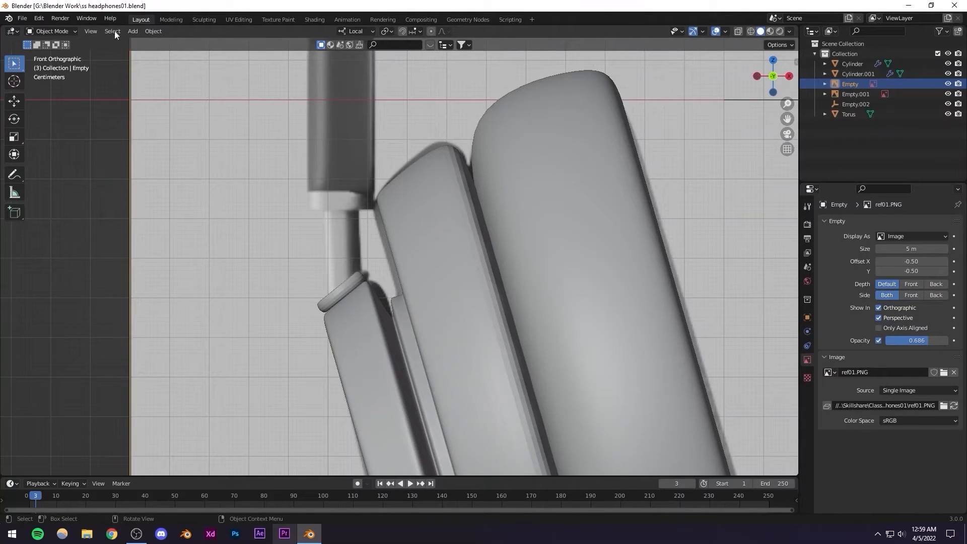
{"action": "left_click", "coordinate": [133, 32]}
{"action": "mouse_move", "coordinate": [143, 44]}
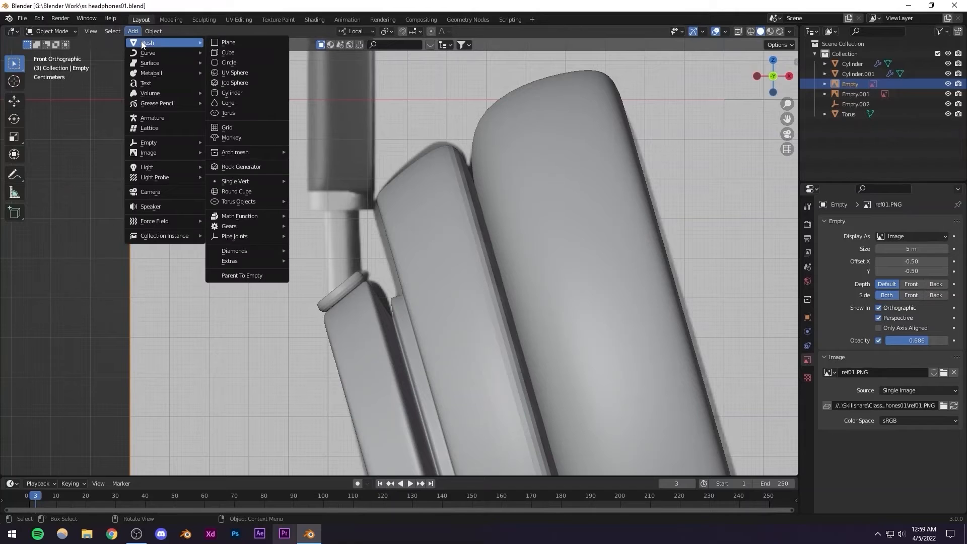
{"action": "left_click", "coordinate": [233, 93]}
Scale the cylinder down and move it about 2.02 m along negative X and 0.3 m down, near the rod
{"action": "scroll", "coordinate": [498, 181], "scroll_direction": "down", "scroll_amount": 10}
{"action": "key", "text": "s"}
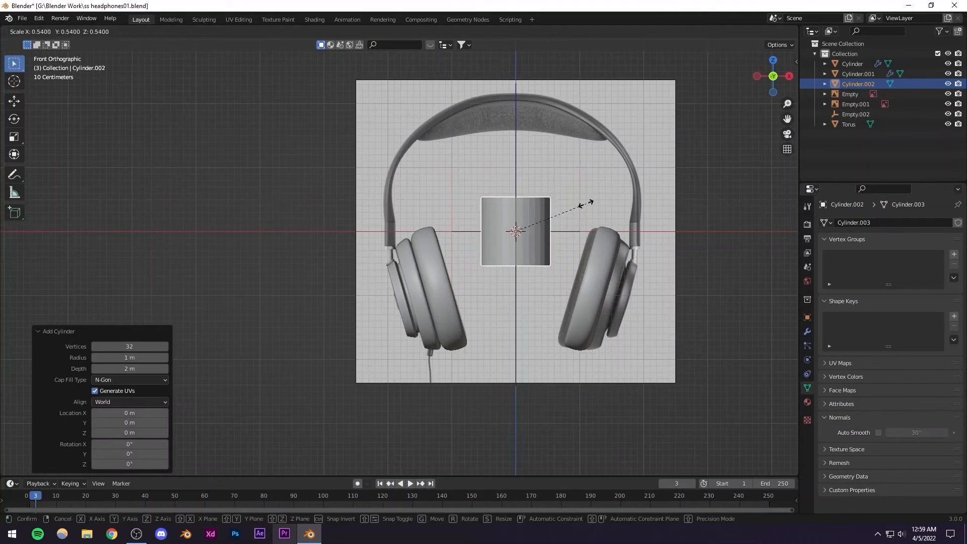
{"action": "left_click", "coordinate": [571, 210]}
{"action": "key", "text": "g"}
{"action": "left_click", "coordinate": [438, 234]}
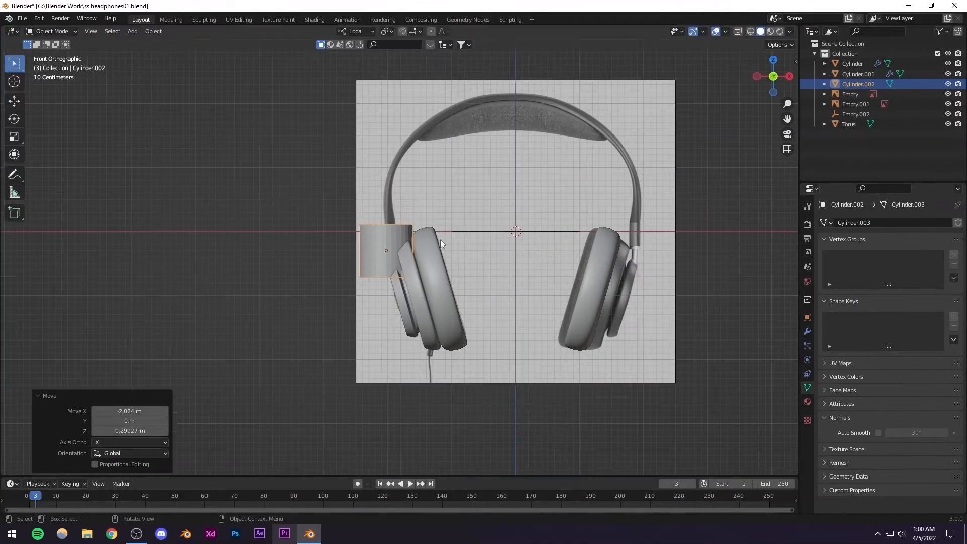
Scale the rod cylinder uniformly to about 0.096 and move it onto the reference rod, just above the torus
{"action": "scroll", "coordinate": [382, 266], "scroll_direction": "up", "scroll_amount": 7}
{"action": "scroll", "coordinate": [382, 270], "scroll_direction": "up", "scroll_amount": 3}
{"action": "key", "text": "s"}
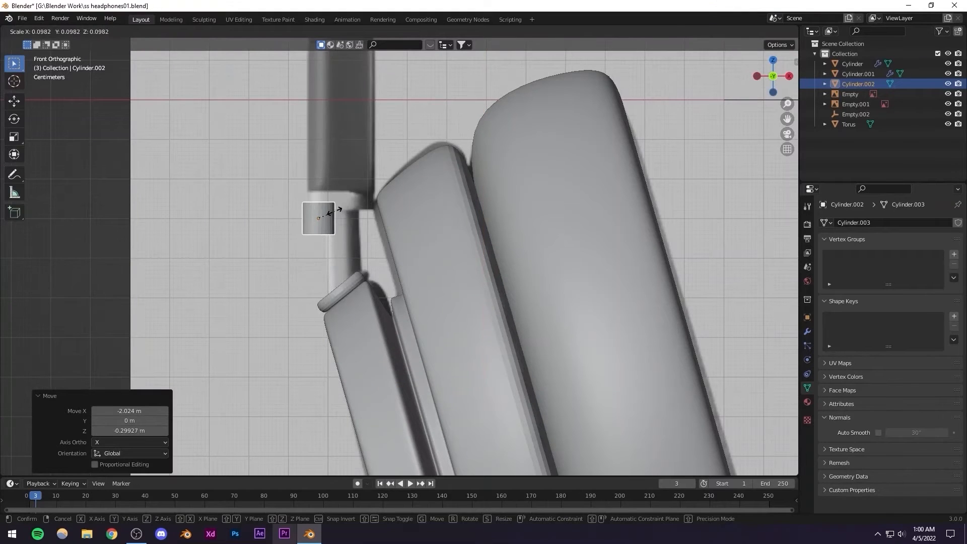
{"action": "left_click", "coordinate": [349, 228]}
{"action": "scroll", "coordinate": [349, 231], "scroll_direction": "up", "scroll_amount": 5}
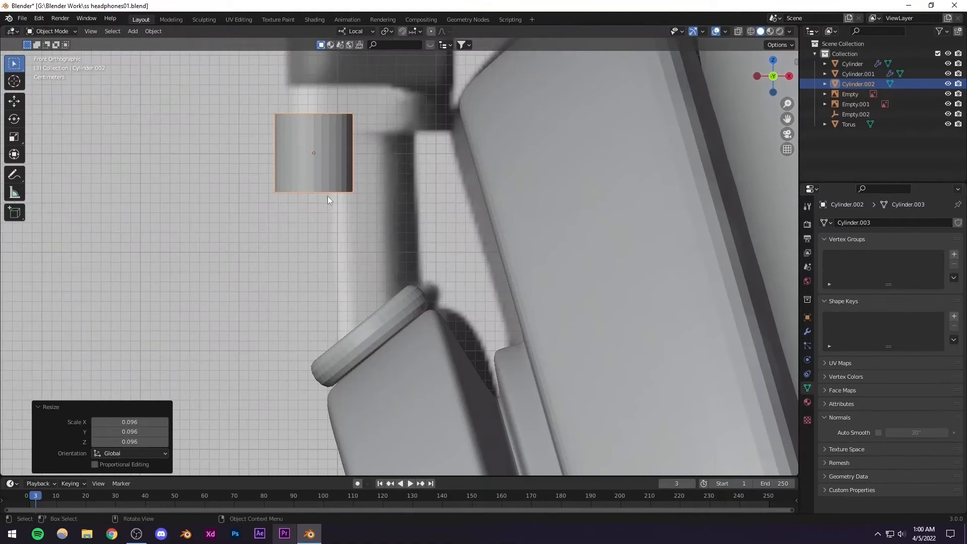
{"action": "key", "text": "g"}
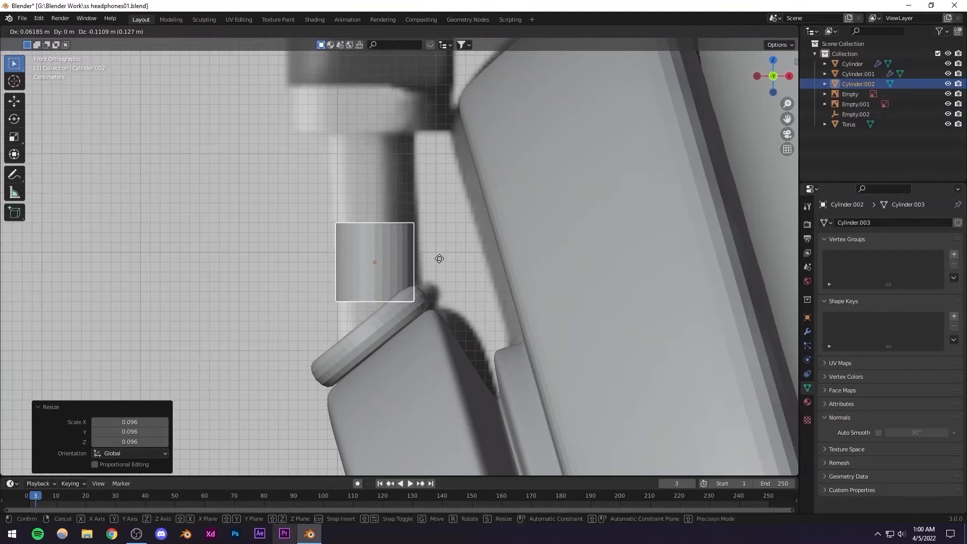
{"action": "left_click", "coordinate": [438, 259]}
Shift the torus about 0.0056 m along X and 0.001 m up to align it with the reference collar
{"action": "left_click", "coordinate": [429, 296]}
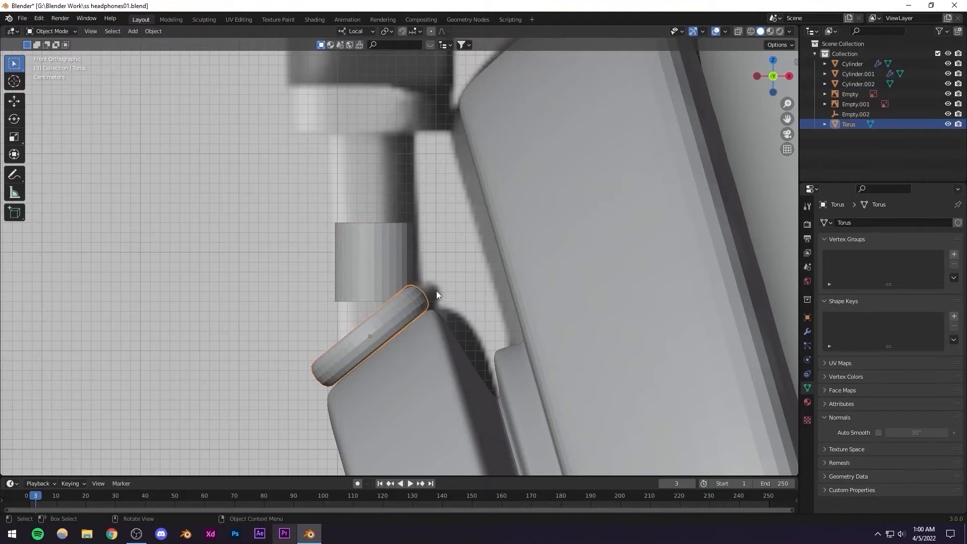
{"action": "key", "text": "g"}
{"action": "left_click", "coordinate": [442, 289]}
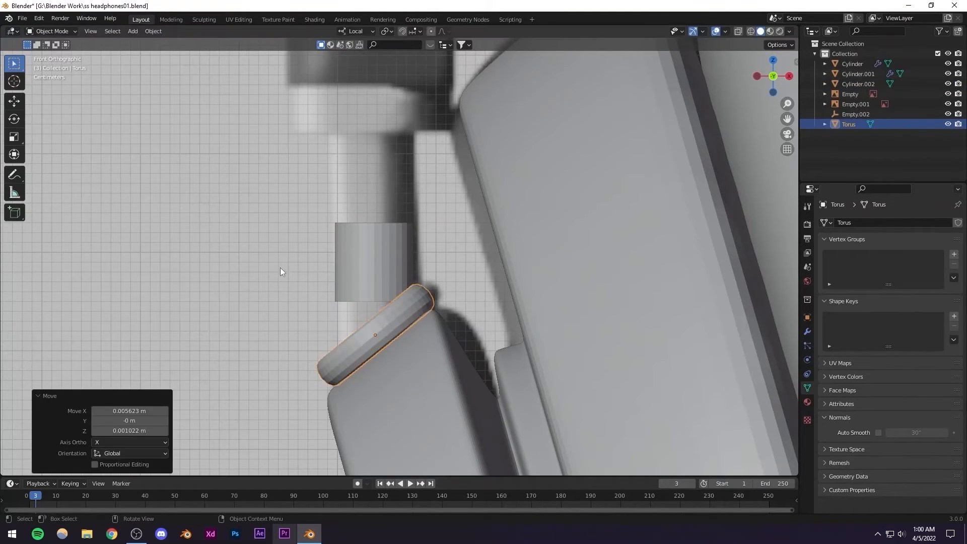
Move the rod's bottom ring of vertices down about 0.055 m along local Z, into the torus
{"action": "left_click", "coordinate": [367, 265]}
{"action": "key", "text": "Tab"}
{"action": "key", "text": "alt+z"}
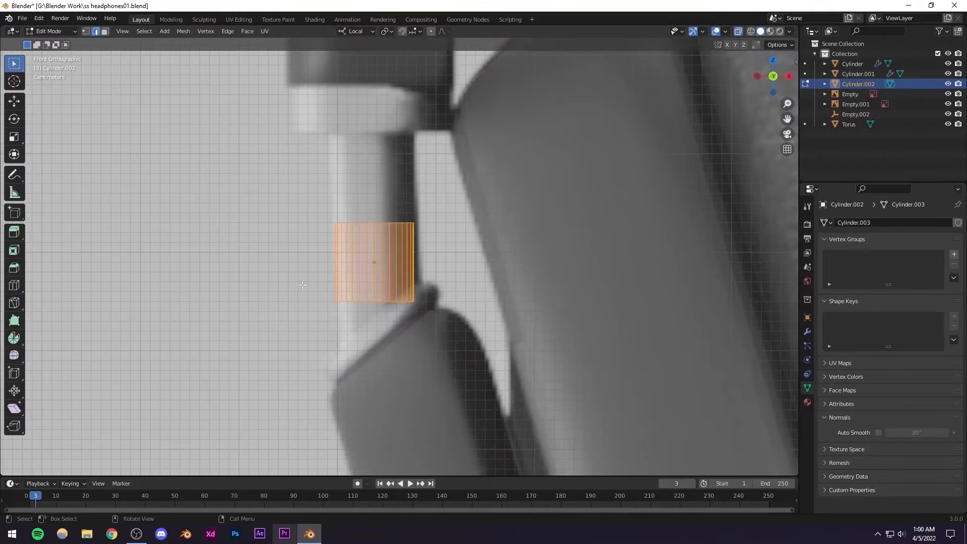
{"action": "left_click_drag", "start_coordinate": [439, 324], "coordinate": [439, 325]}
{"action": "left_click", "coordinate": [86, 31]}
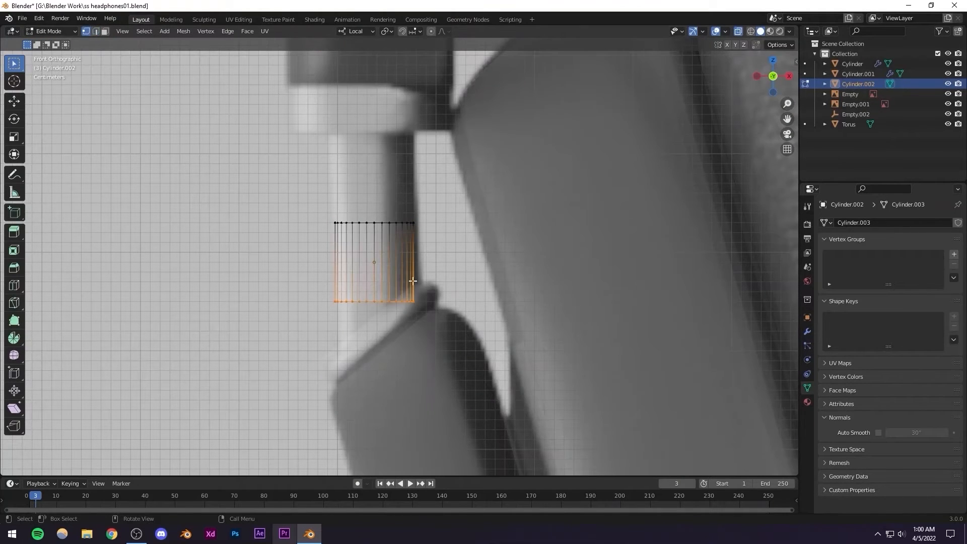
{"action": "scroll", "coordinate": [439, 260], "scroll_direction": "down", "scroll_amount": 1}
{"action": "scroll", "coordinate": [439, 259], "scroll_direction": "up", "scroll_amount": 2}
{"action": "key", "text": "g"}
{"action": "key", "text": "z"}
{"action": "key", "text": "z"}
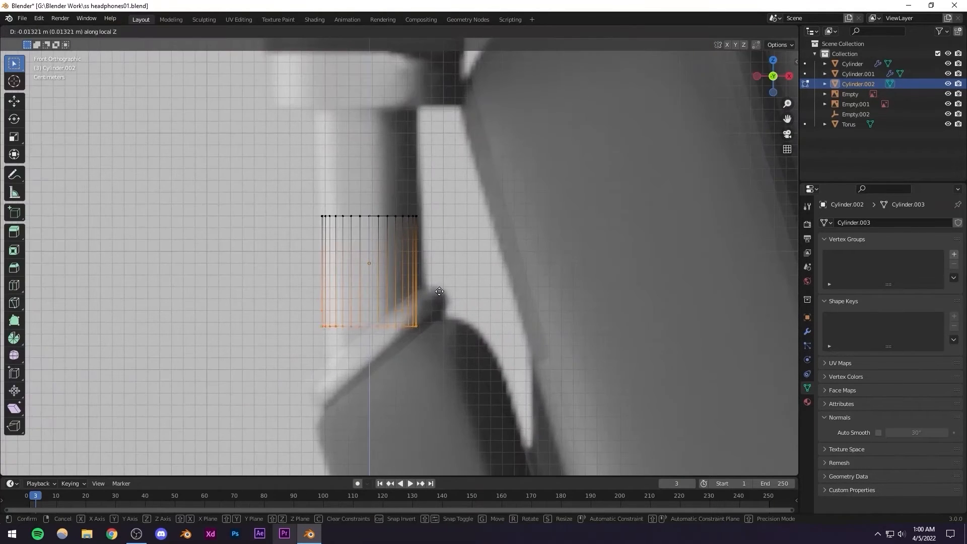
{"action": "left_click", "coordinate": [446, 325]}
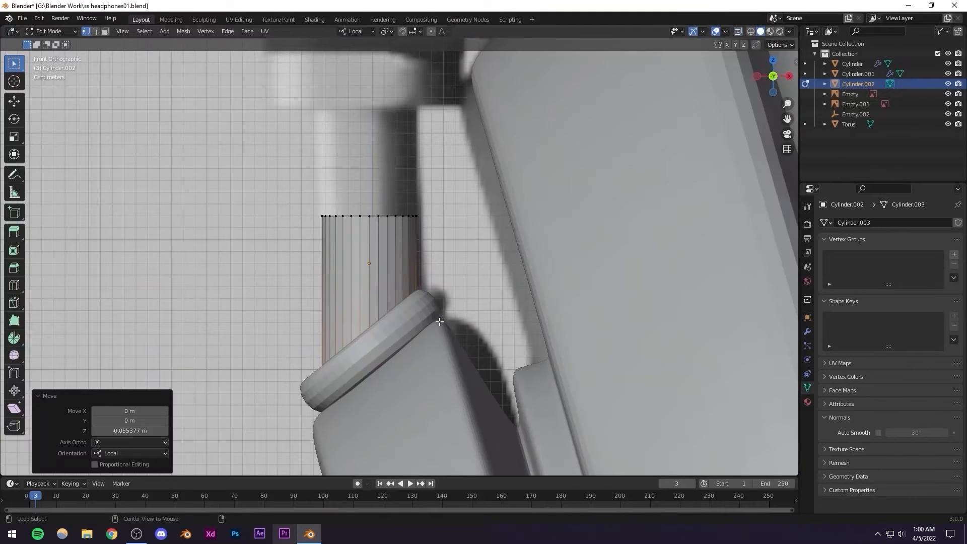
Lower the rod's bottom ring further along local Z so the rod's end sinks through the torus opening
{"action": "key", "text": "alt+z"}
{"action": "mouse_move", "coordinate": [412, 363]}
{"action": "middle_mouse_down", "text": "shift"}
{"action": "mouse_move", "coordinate": [400, 312]}
{"action": "mouse_move", "coordinate": [479, 316]}
{"action": "mouse_move", "coordinate": [503, 302]}
{"action": "mouse_move", "coordinate": [683, 289]}
{"action": "middle_mouse_up", "text": "shift"}
{"action": "scroll", "coordinate": [404, 307], "scroll_direction": "up", "scroll_amount": 2}
{"action": "middle_click_drag", "start_coordinate": [404, 307], "coordinate": [380, 305]}
{"action": "key", "text": "g"}
{"action": "key", "text": "z"}
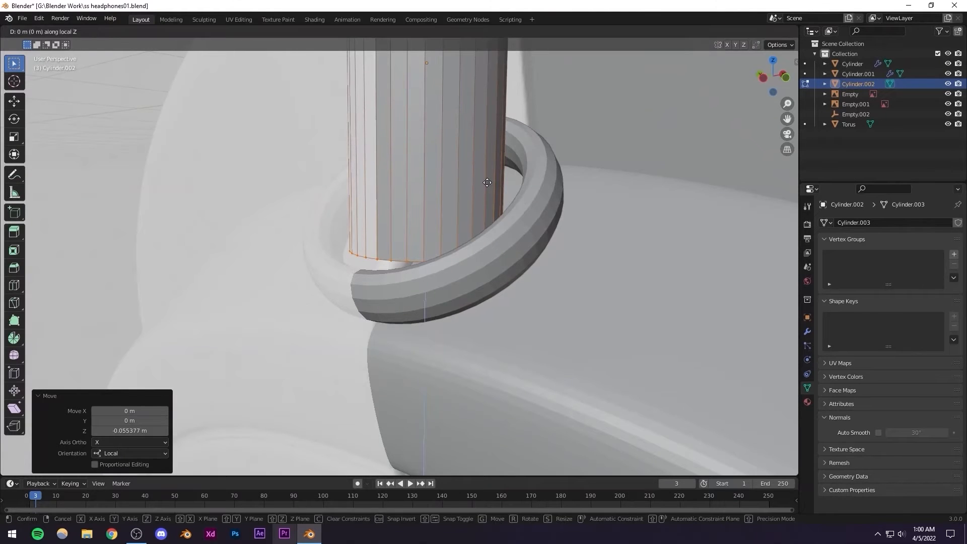
{"action": "left_click", "coordinate": [492, 223]}
Raise the rod's top ring of vertices about 0.088 m along local Z to the underside of the headband's collar
{"action": "scroll", "coordinate": [547, 231], "scroll_direction": "down", "scroll_amount": 2}
{"action": "middle_click_drag", "start_coordinate": [547, 231], "coordinate": [437, 238]}
{"action": "scroll", "coordinate": [490, 235], "scroll_direction": "down", "scroll_amount": 4}
{"action": "mouse_move", "coordinate": [427, 200]}
{"action": "middle_mouse_down", "text": "shift"}
{"action": "mouse_move", "coordinate": [384, 229]}
{"action": "mouse_move", "coordinate": [381, 318]}
{"action": "middle_mouse_up", "text": "shift"}
{"action": "scroll", "coordinate": [384, 229], "scroll_direction": "up", "scroll_amount": 5}
{"action": "key", "text": "alt+z"}
{"action": "key", "text": "alt+z"}
{"action": "scroll", "coordinate": [449, 309], "scroll_direction": "down", "scroll_amount": 3}
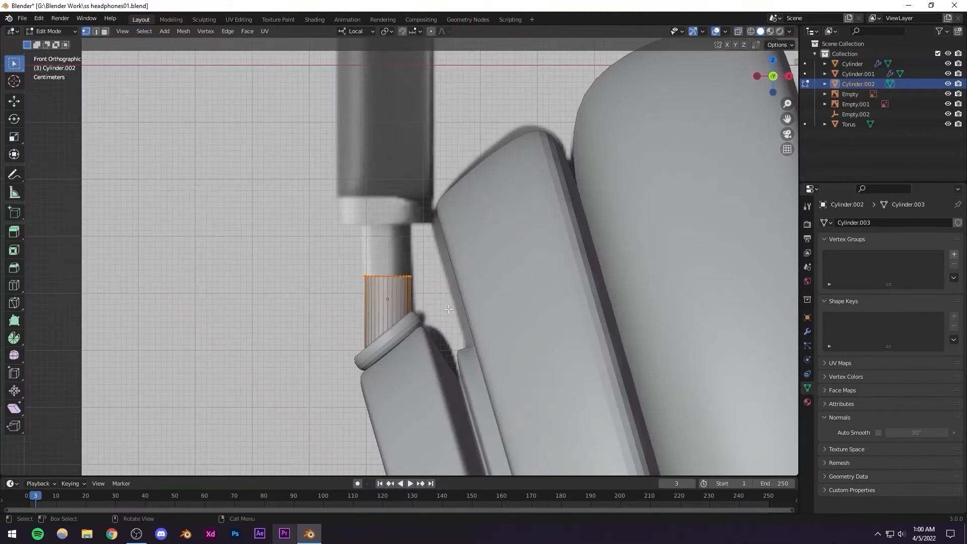
{"action": "key", "text": "g"}
{"action": "key", "text": "z"}
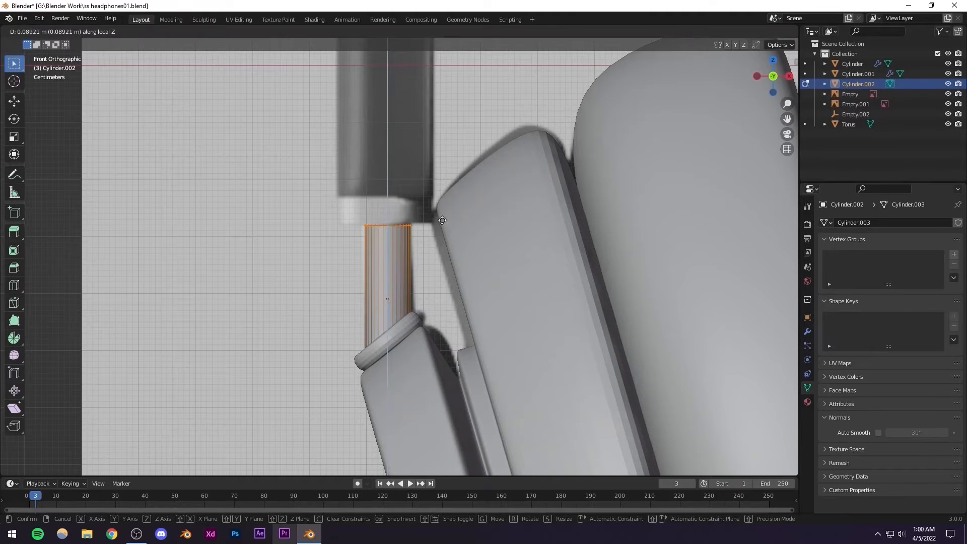
{"action": "left_click", "coordinate": [443, 220]}
Nudge the rod's top ring about 0.001 m along negative X and extrude it about 0.051 m upward
{"action": "scroll", "coordinate": [406, 248], "scroll_direction": "up", "scroll_amount": 4}
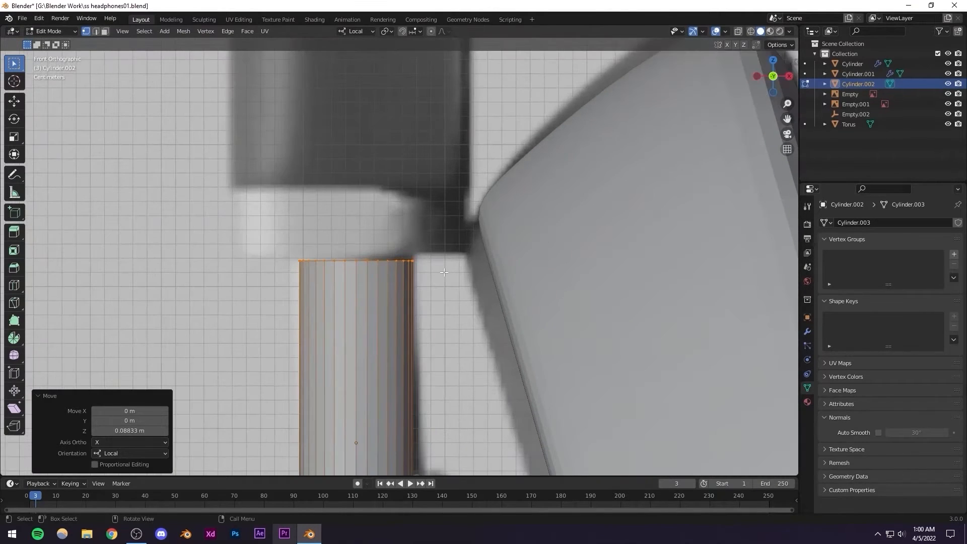
{"action": "key", "text": "g"}
{"action": "left_click", "coordinate": [443, 271]}
{"action": "scroll", "coordinate": [420, 273], "scroll_direction": "down", "scroll_amount": 3}
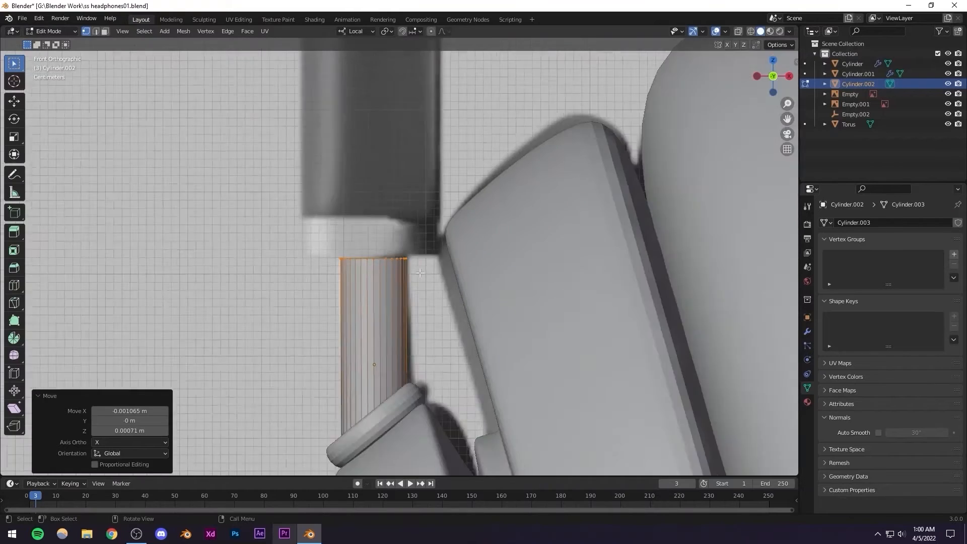
{"action": "scroll", "coordinate": [420, 272], "scroll_direction": "down", "scroll_amount": 3}
{"action": "scroll", "coordinate": [418, 278], "scroll_direction": "up", "scroll_amount": 4}
{"action": "middle_click_drag", "start_coordinate": [418, 279], "coordinate": [448, 282]}
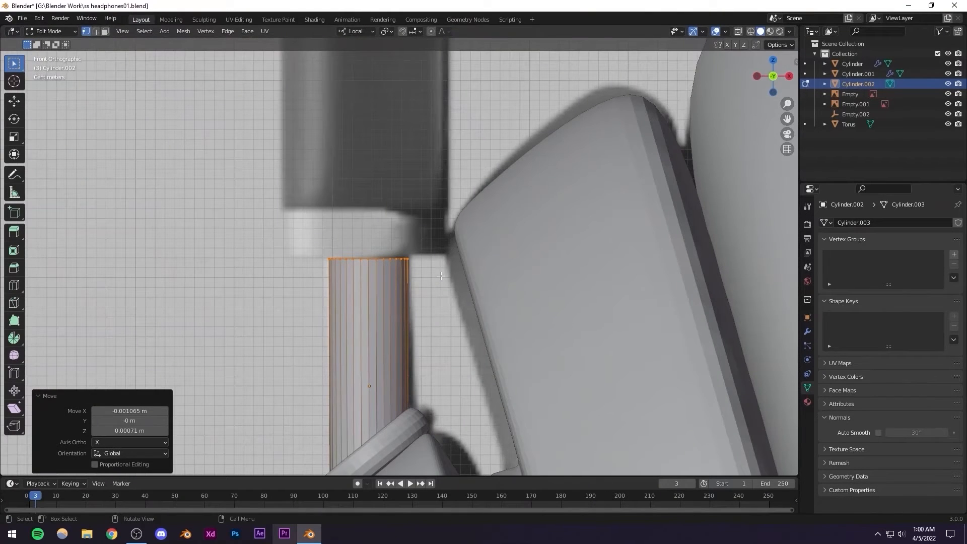
{"action": "key", "text": "e"}
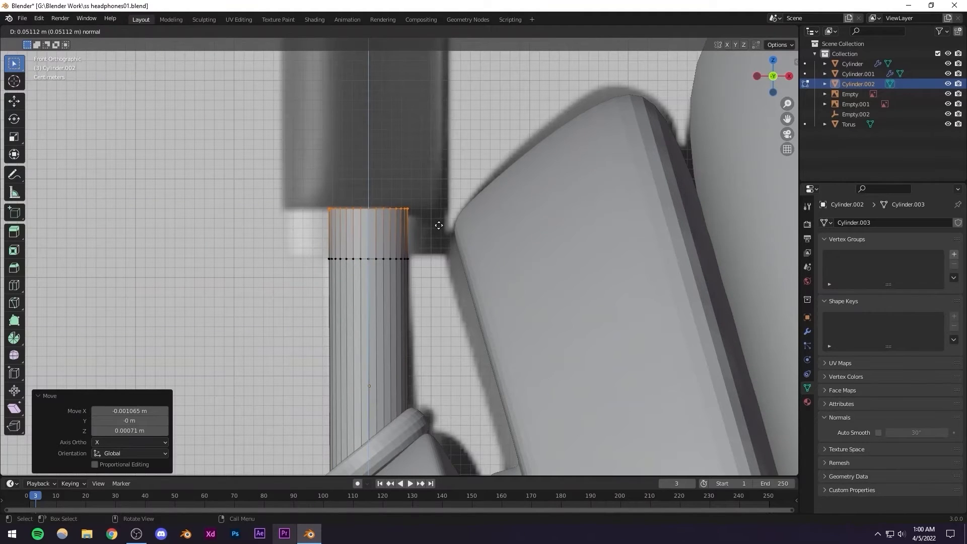
{"action": "left_click", "coordinate": [438, 225]}
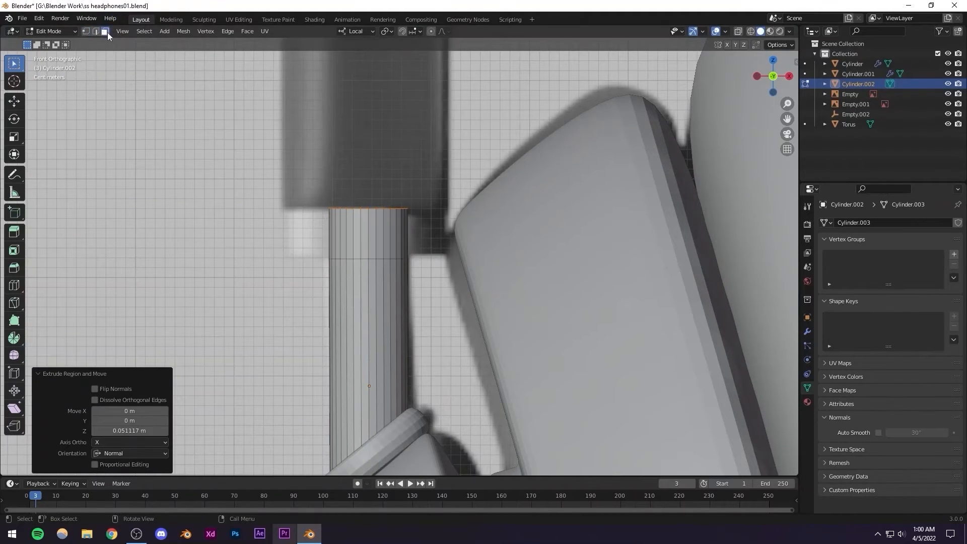
Extrude the side faces of the rod's new top band and scale them outward about 2.11 on local X and Y
{"action": "key", "text": "alt+z"}
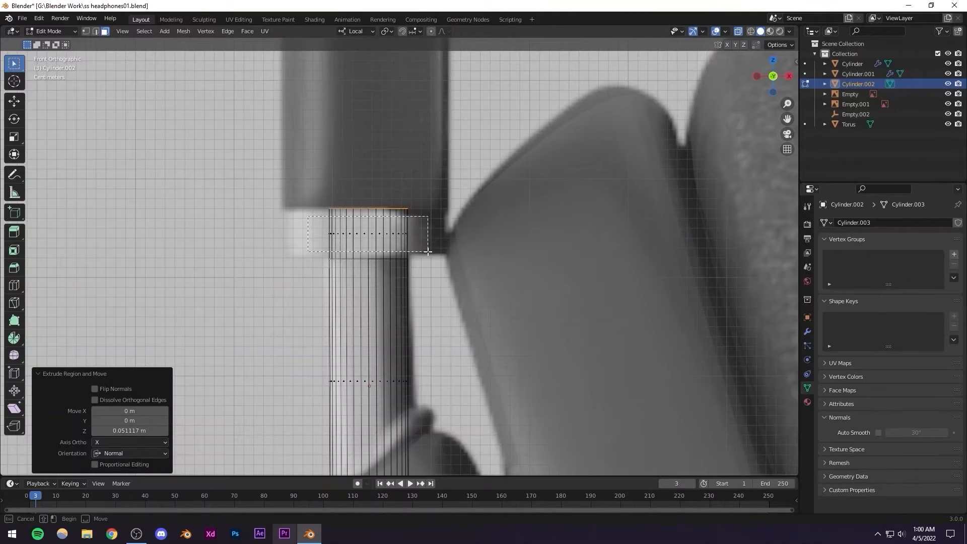
{"action": "left_click_drag", "start_coordinate": [428, 252], "coordinate": [427, 251]}
{"action": "key", "text": "alt+z"}
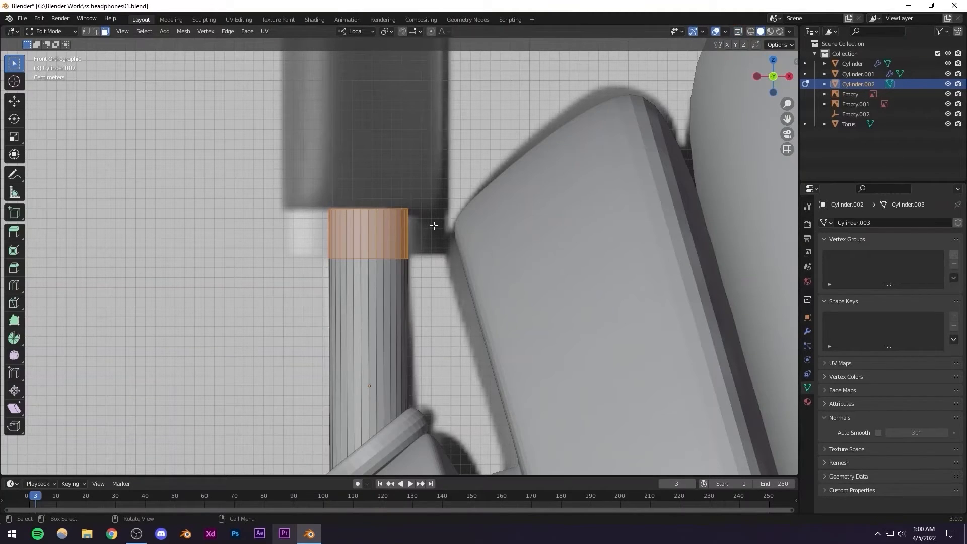
{"action": "key", "text": "e"}
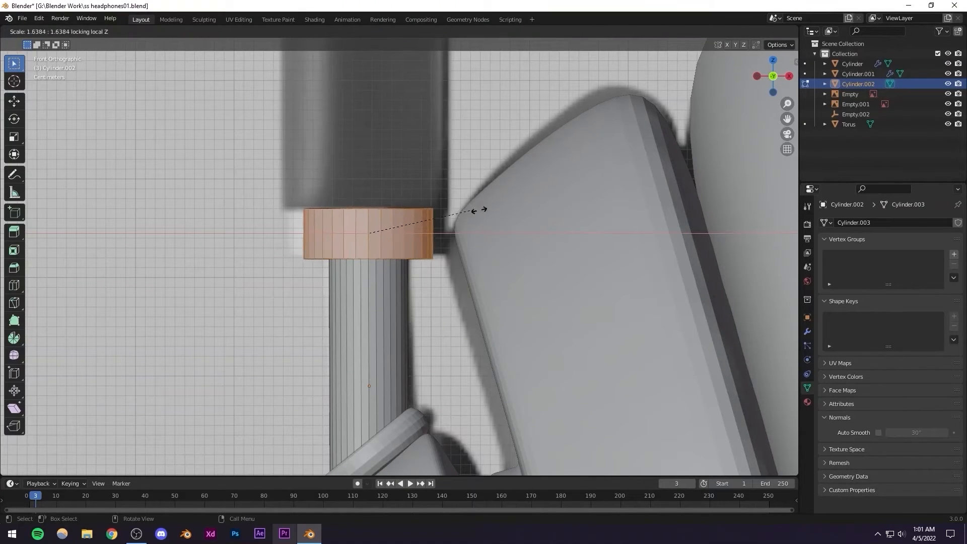
{"action": "left_click", "coordinate": [506, 210]}
Examine how the rod and its widened collar line up with the headband in the front reference image
{"action": "mouse_move", "coordinate": [392, 252]}
{"action": "middle_mouse_down"}
{"action": "mouse_move", "coordinate": [488, 274]}
{"action": "mouse_move", "coordinate": [419, 267]}
{"action": "mouse_move", "coordinate": [393, 282]}
{"action": "mouse_move", "coordinate": [387, 259]}
{"action": "middle_mouse_up"}
{"action": "scroll", "coordinate": [496, 273], "scroll_direction": "down", "scroll_amount": 8}
{"action": "scroll", "coordinate": [390, 283], "scroll_direction": "up", "scroll_amount": 5}
{"action": "scroll", "coordinate": [388, 255], "scroll_direction": "down", "scroll_amount": 4}
{"action": "middle_click_drag", "start_coordinate": [507, 259], "coordinate": [352, 301], "text": "shift"}
{"action": "scroll", "coordinate": [371, 296], "scroll_direction": "down", "scroll_amount": 6}
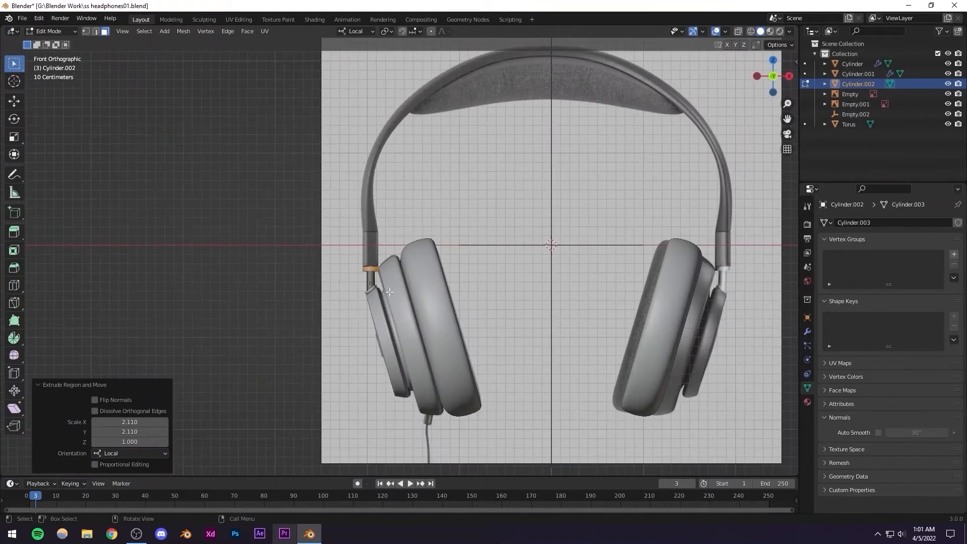
{"action": "scroll", "coordinate": [390, 292], "scroll_direction": "up", "scroll_amount": 5}
{"action": "scroll", "coordinate": [324, 288], "scroll_direction": "down", "scroll_amount": 7}
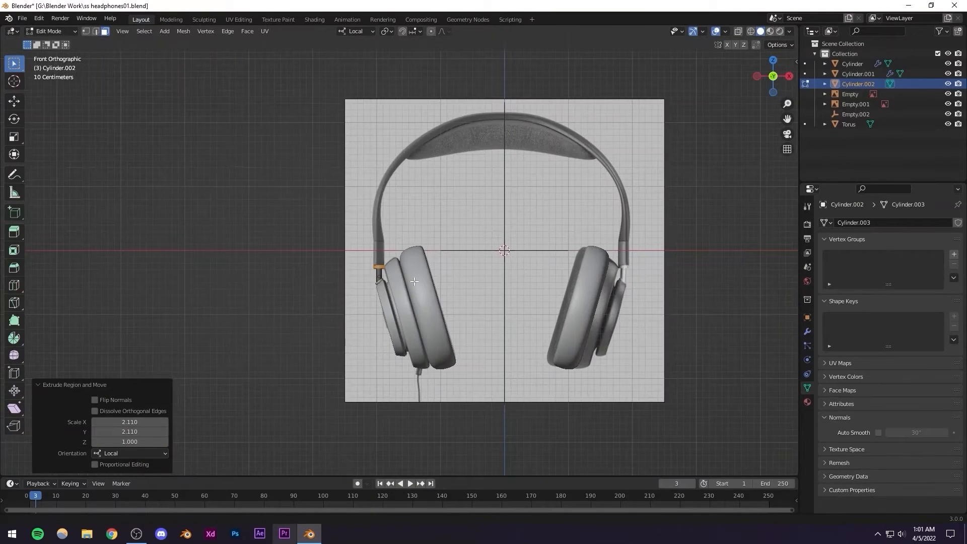
{"action": "scroll", "coordinate": [414, 281], "scroll_direction": "up", "scroll_amount": 8}
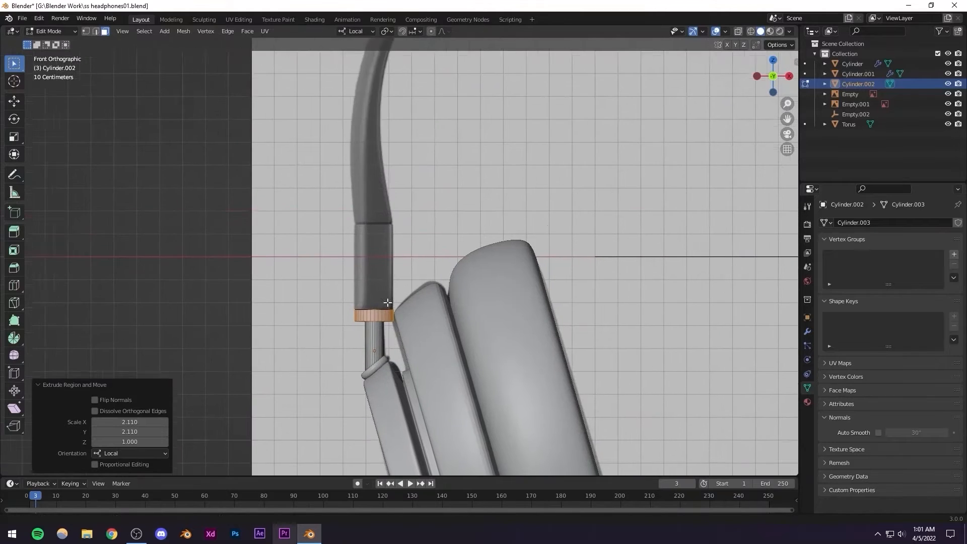
{"action": "scroll", "coordinate": [387, 226], "scroll_direction": "down", "scroll_amount": 4}
{"action": "scroll", "coordinate": [368, 204], "scroll_direction": "down", "scroll_amount": 4}
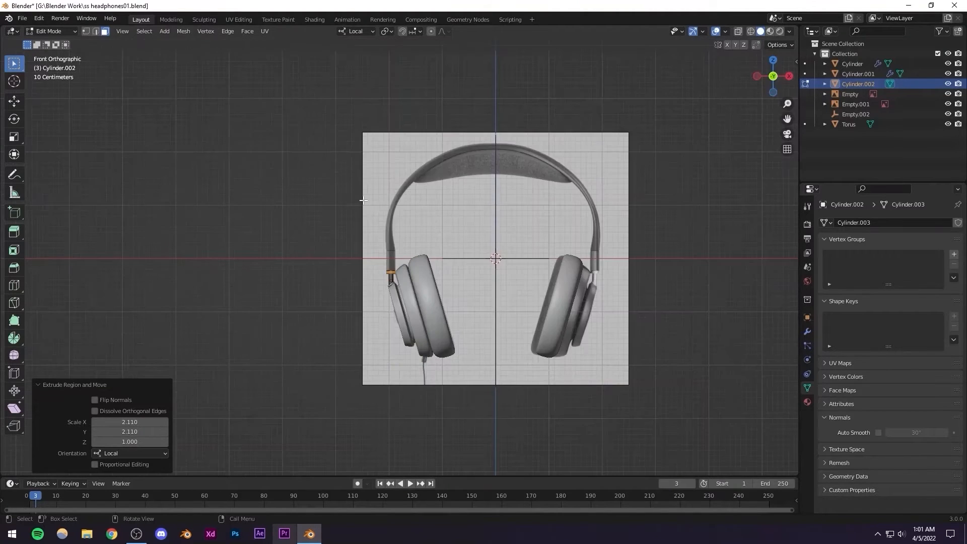
{"action": "scroll", "coordinate": [389, 236], "scroll_direction": "up", "scroll_amount": 4}
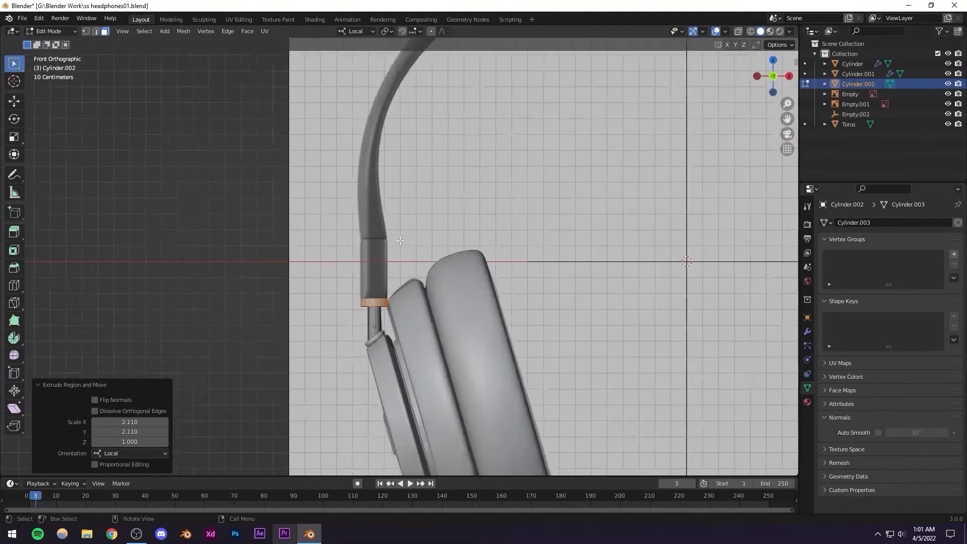
{"action": "scroll", "coordinate": [337, 286], "scroll_direction": "down", "scroll_amount": 3}
{"action": "scroll", "coordinate": [337, 285], "scroll_direction": "up", "scroll_amount": 1}
{"action": "middle_click_drag", "start_coordinate": [377, 286], "coordinate": [515, 188], "text": "shift"}
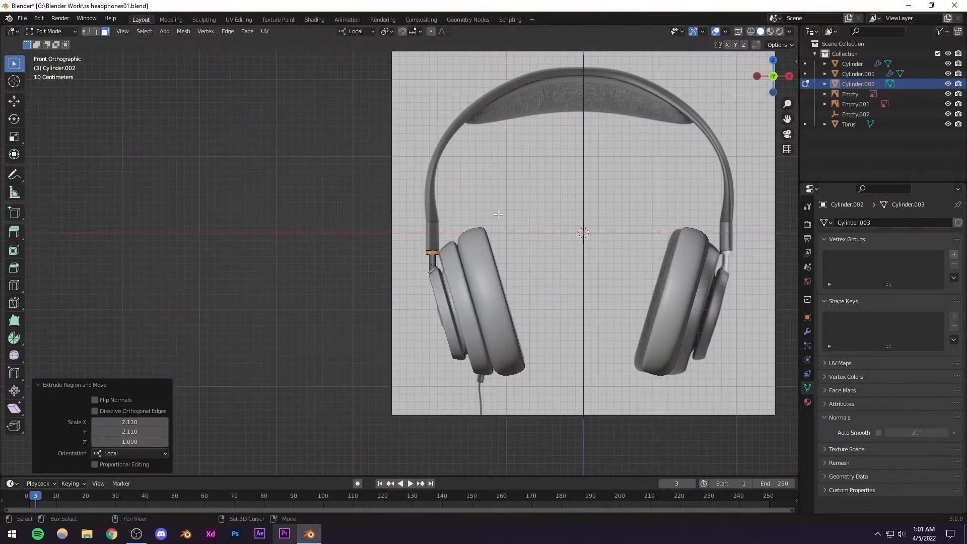
{"action": "scroll", "coordinate": [504, 197], "scroll_direction": "up", "scroll_amount": 7}
{"action": "middle_click_drag", "start_coordinate": [464, 237], "coordinate": [350, 306], "text": "shift"}
Return the rod to Object Mode, save the headphone file and deselect the rod
{"action": "key", "text": "Tab"}
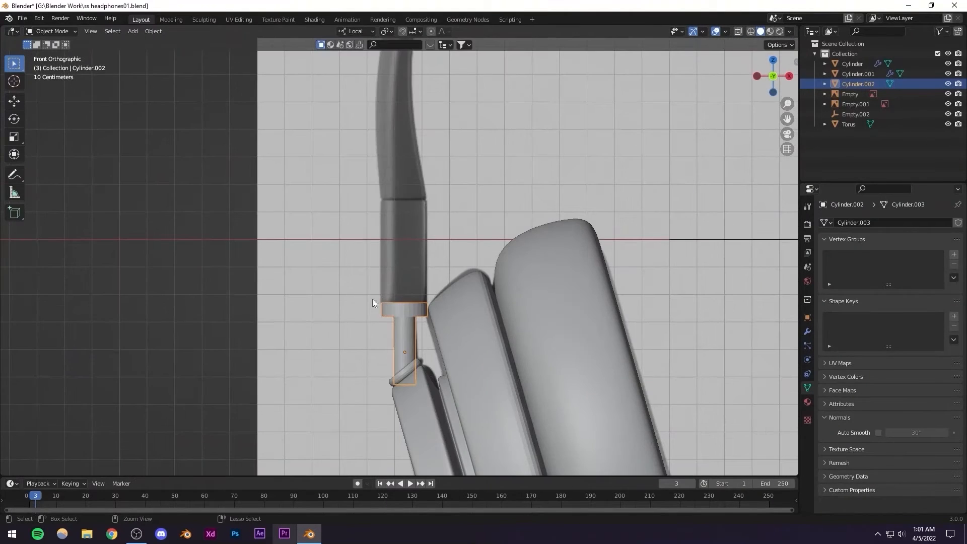
{"action": "key", "text": "ctrl+s"}
{"action": "left_click", "coordinate": [192, 301]}
Select the front reference image ref01.PNG and lower its opacity to 0.166
{"action": "middle_click_drag", "start_coordinate": [192, 300], "coordinate": [385, 292]}
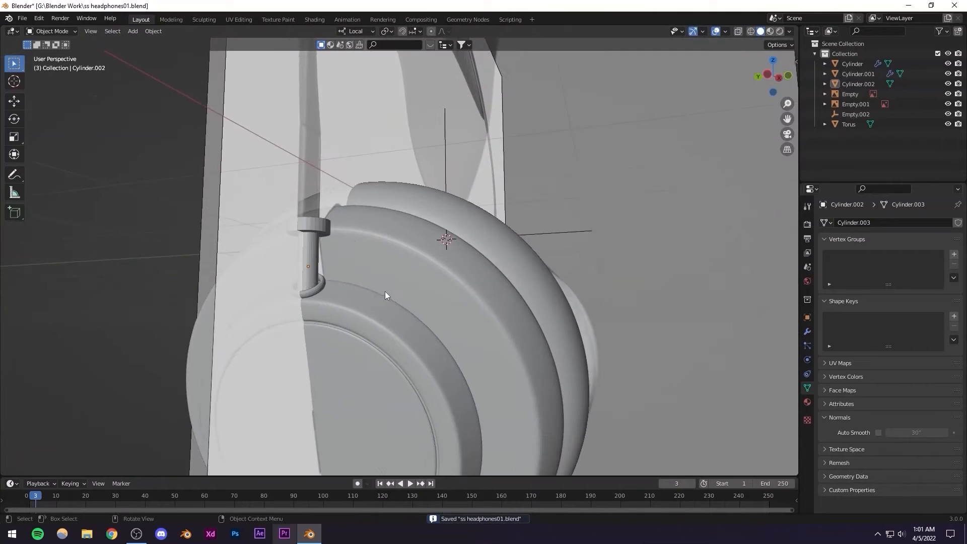
{"action": "left_click", "coordinate": [300, 243]}
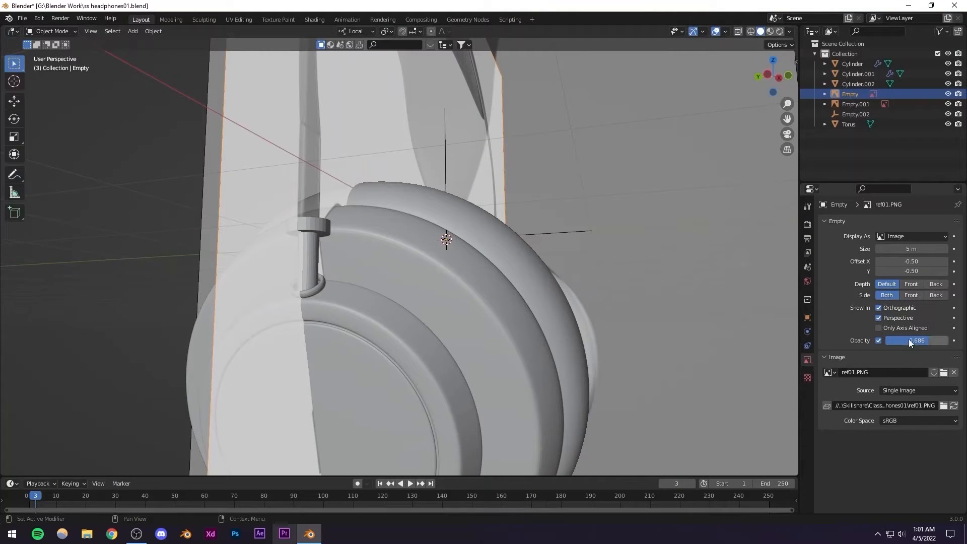
{"action": "left_click_drag", "start_coordinate": [929, 340], "coordinate": [897, 341]}
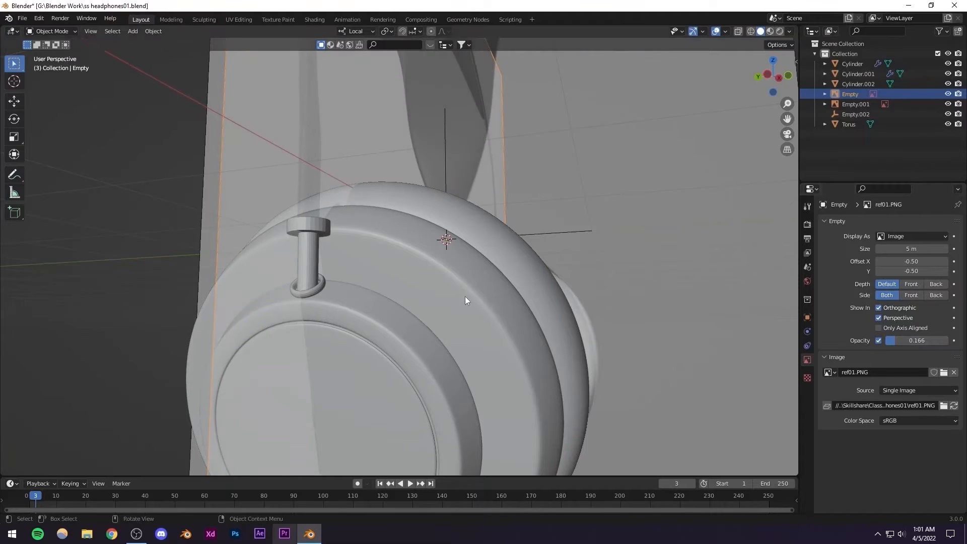
Open the torus at the base of the rod in Edit Mode with its whole mesh selected and X-ray display on
{"action": "middle_click_drag", "start_coordinate": [465, 296], "coordinate": [575, 315]}
{"action": "middle_click_drag", "start_coordinate": [460, 303], "coordinate": [565, 294], "text": "shift"}
{"action": "scroll", "coordinate": [385, 334], "scroll_direction": "up", "scroll_amount": 5}
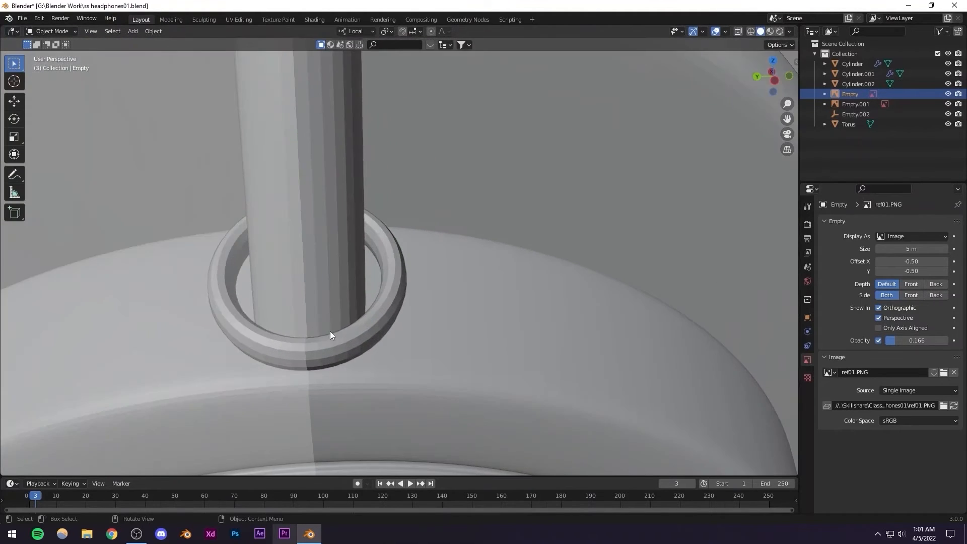
{"action": "middle_click_drag", "start_coordinate": [364, 306], "coordinate": [361, 317]}
{"action": "left_click", "coordinate": [385, 286]}
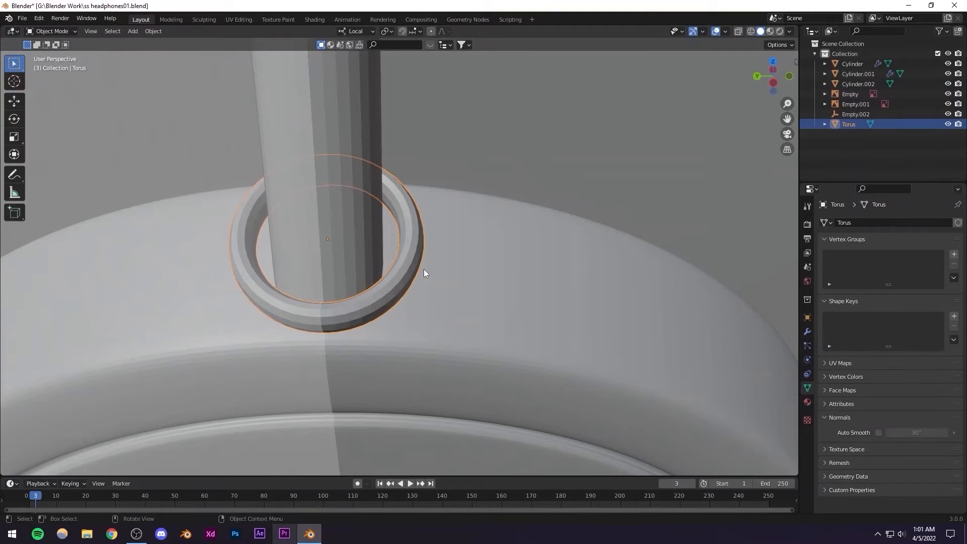
{"action": "key", "text": "Tab"}
{"action": "middle_click_drag", "start_coordinate": [484, 302], "coordinate": [305, 187]}
{"action": "key", "text": "a"}
{"action": "key", "text": "alt+z"}
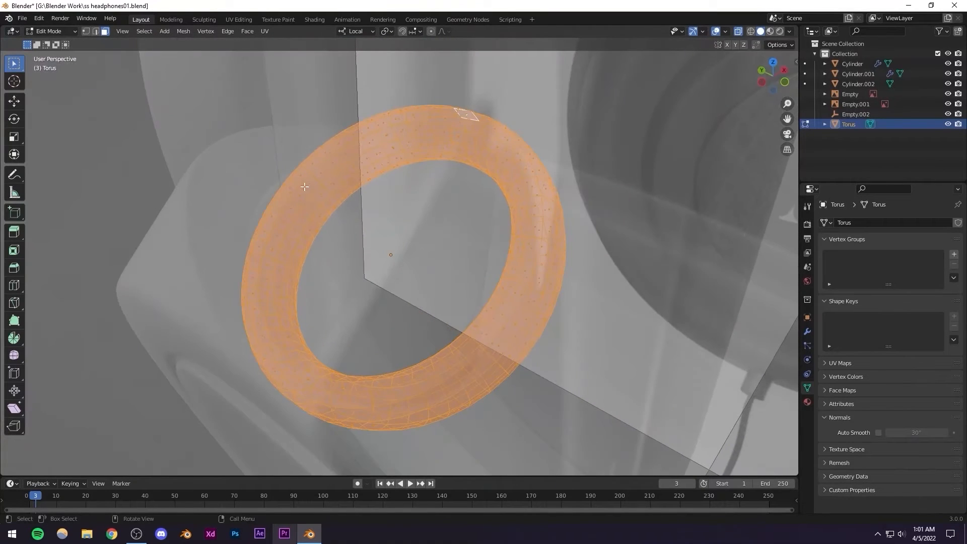
Switch to edge selection and select the edge loop around the inner rim of the torus
{"action": "left_click", "coordinate": [96, 32]}
{"action": "left_click", "coordinate": [314, 229], "text": "alt"}
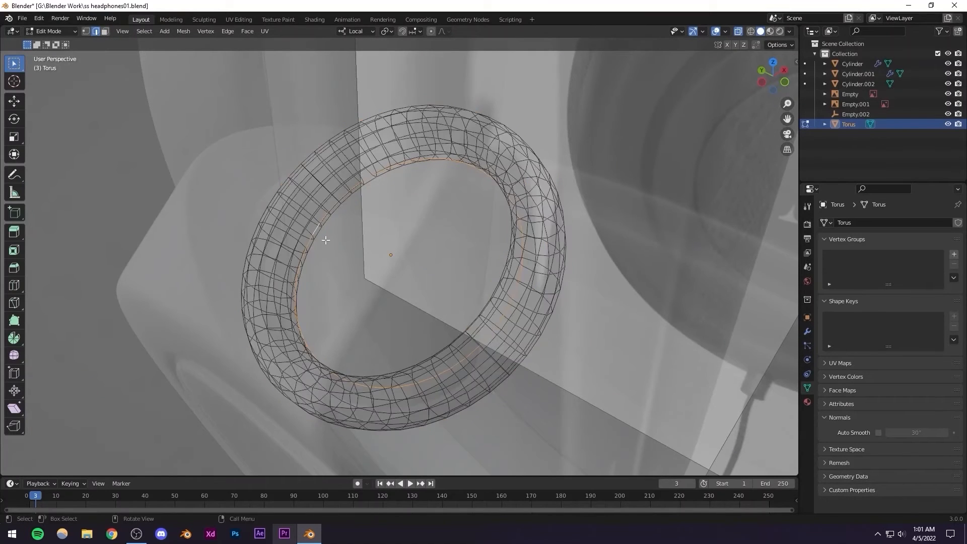
{"action": "middle_click_drag", "start_coordinate": [314, 230], "coordinate": [435, 362]}
{"action": "middle_click_drag", "start_coordinate": [372, 241], "coordinate": [274, 149], "text": "shift"}
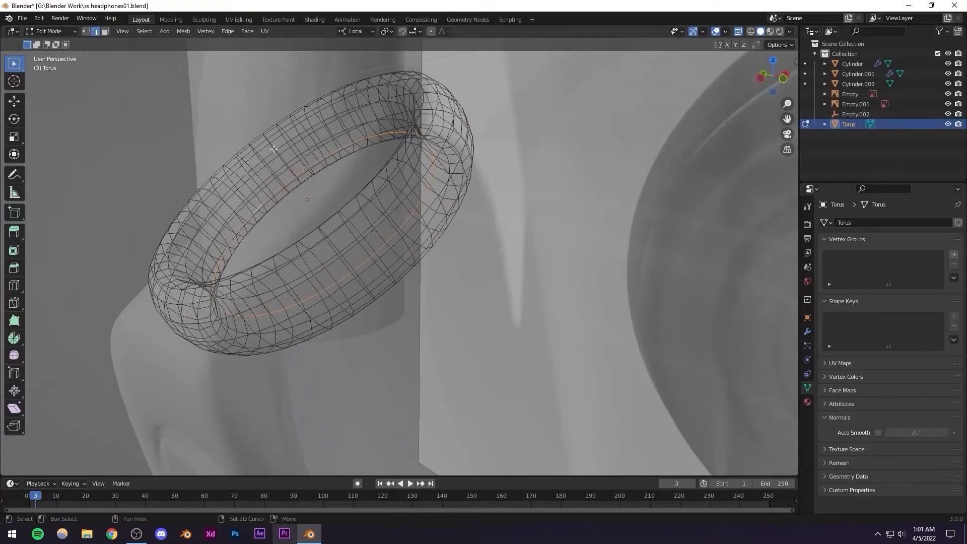
{"action": "left_click", "coordinate": [274, 182], "text": "alt"}
{"action": "middle_click_drag", "start_coordinate": [258, 152], "coordinate": [165, 82], "text": "shift"}
{"action": "middle_click_drag", "start_coordinate": [281, 177], "coordinate": [443, 279], "text": "shift"}
{"action": "scroll", "coordinate": [443, 279], "scroll_direction": "down", "scroll_amount": 2}
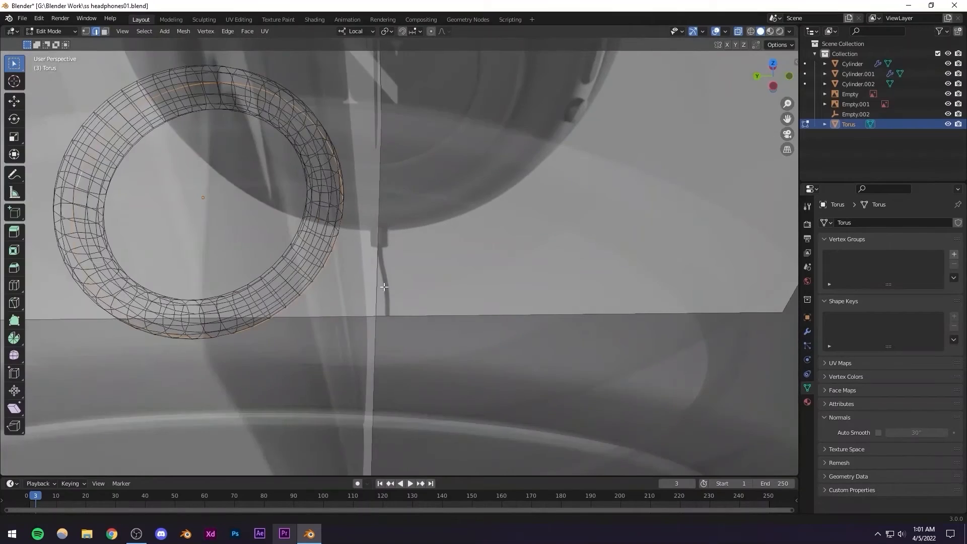
{"action": "middle_click_drag", "start_coordinate": [289, 237], "coordinate": [471, 239], "text": "shift"}
{"action": "scroll", "coordinate": [302, 361], "scroll_direction": "up", "scroll_amount": 3}
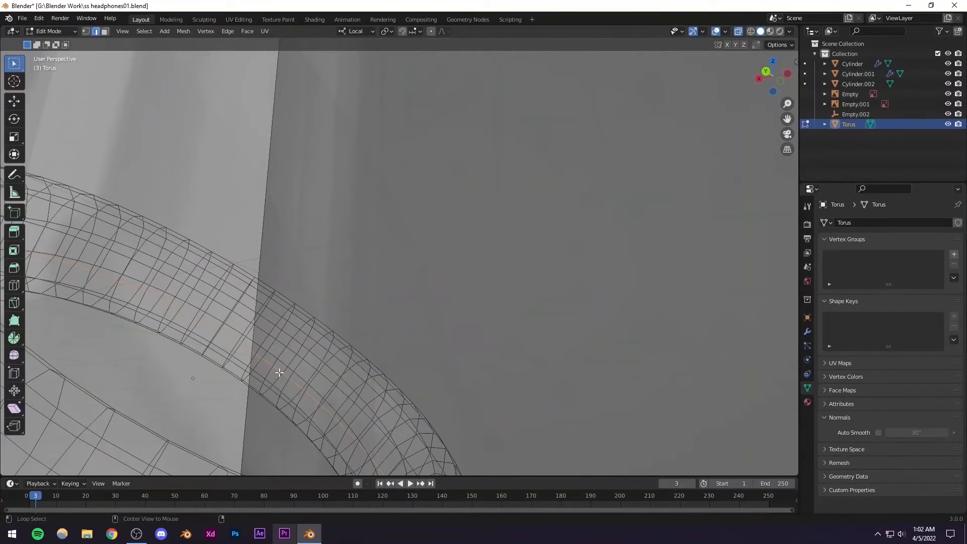
{"action": "middle_click_drag", "start_coordinate": [300, 369], "coordinate": [239, 449]}
{"action": "scroll", "coordinate": [239, 450], "scroll_direction": "down", "scroll_amount": 3}
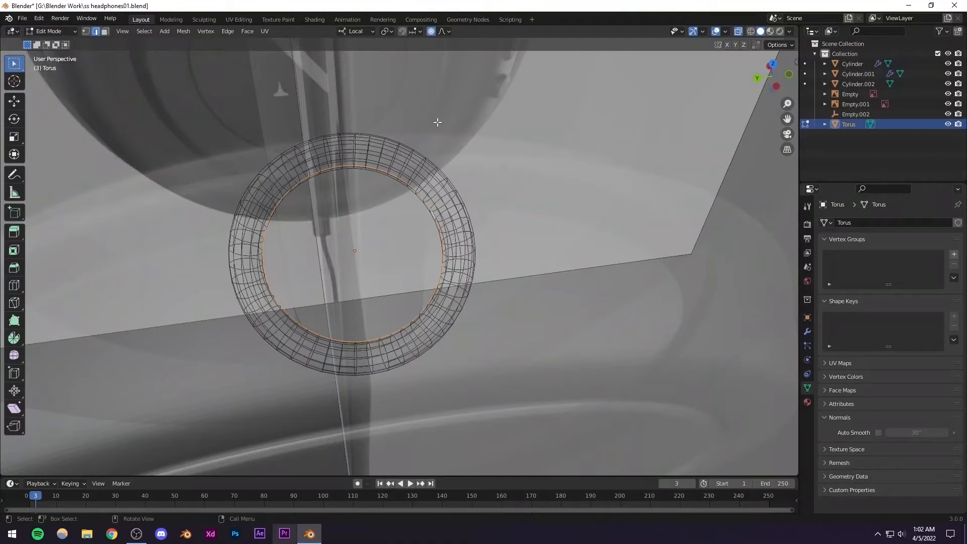
Scale the torus's inner loop down to about 0.716 with smooth proportional editing at size 0.03
{"action": "key", "text": "s"}
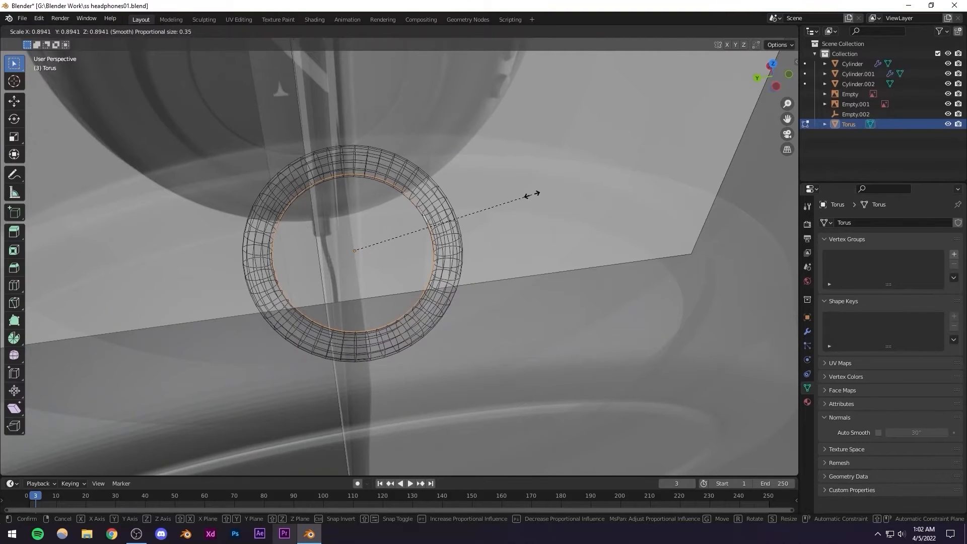
{"action": "scroll", "coordinate": [531, 195], "scroll_direction": "up", "scroll_amount": 18}
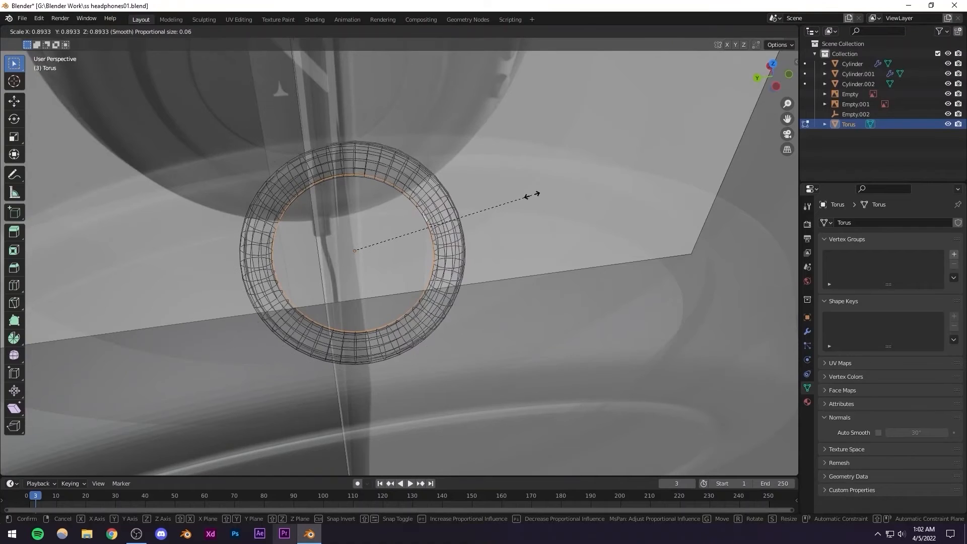
{"action": "scroll", "coordinate": [532, 195], "scroll_direction": "up", "scroll_amount": 7}
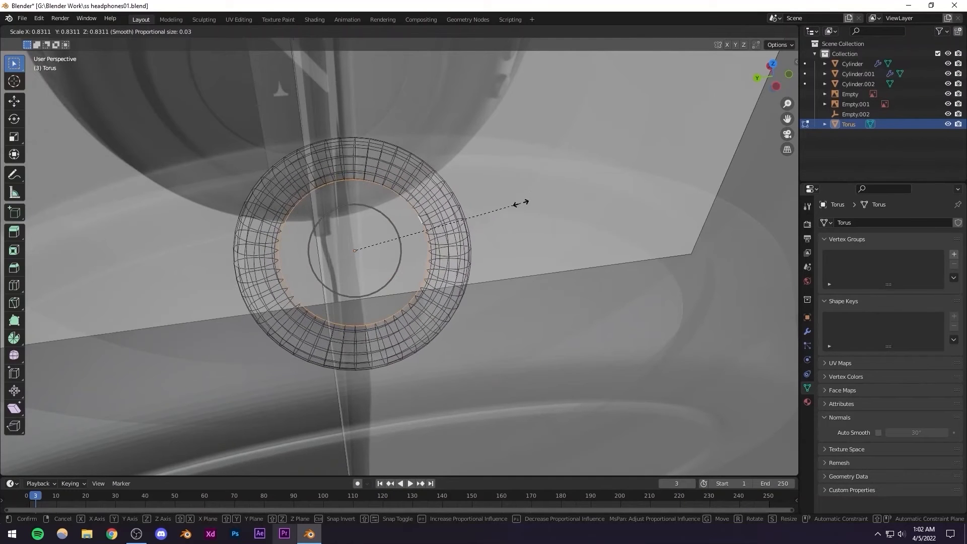
{"action": "scroll", "coordinate": [521, 203], "scroll_direction": "up", "scroll_amount": 3}
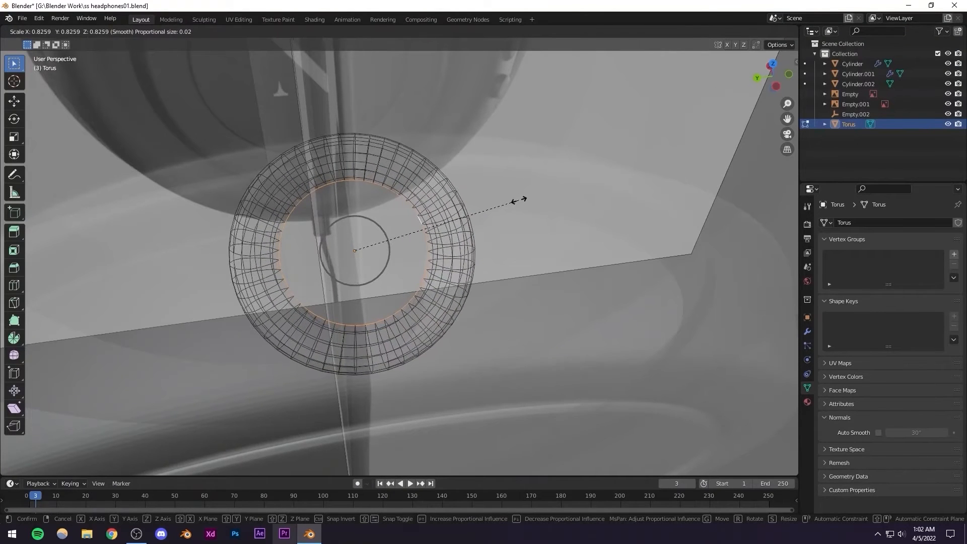
{"action": "scroll", "coordinate": [519, 200], "scroll_direction": "up", "scroll_amount": 2}
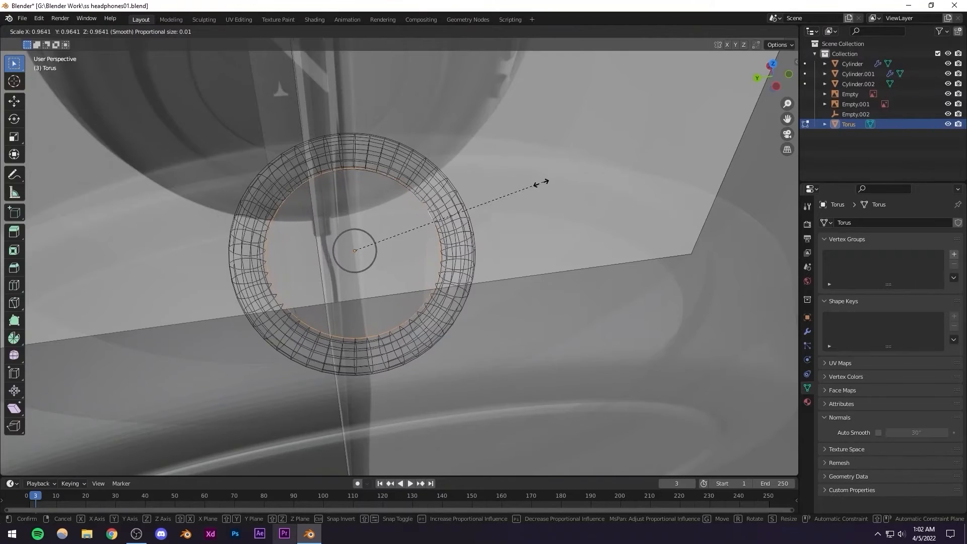
{"action": "scroll", "coordinate": [499, 198], "scroll_direction": "down", "scroll_amount": 3}
{"action": "scroll", "coordinate": [499, 198], "scroll_direction": "down", "scroll_amount": 1}
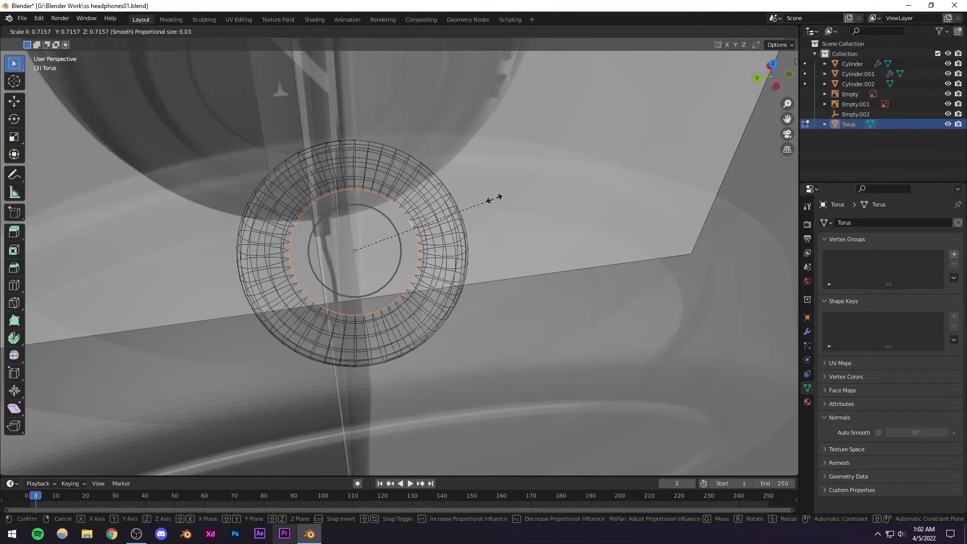
{"action": "left_click", "coordinate": [494, 199]}
Turn off X-ray, return the torus to Object Mode and save the headphone file
{"action": "scroll", "coordinate": [479, 218], "scroll_direction": "down", "scroll_amount": 4}
{"action": "middle_click_drag", "start_coordinate": [476, 219], "coordinate": [369, 318]}
{"action": "key", "text": "alt+z"}
{"action": "key", "text": "Tab"}
{"action": "scroll", "coordinate": [368, 296], "scroll_direction": "up", "scroll_amount": 4}
{"action": "middle_click_drag", "start_coordinate": [382, 282], "coordinate": [380, 246], "text": "shift"}
{"action": "key", "text": "ctrl+s"}
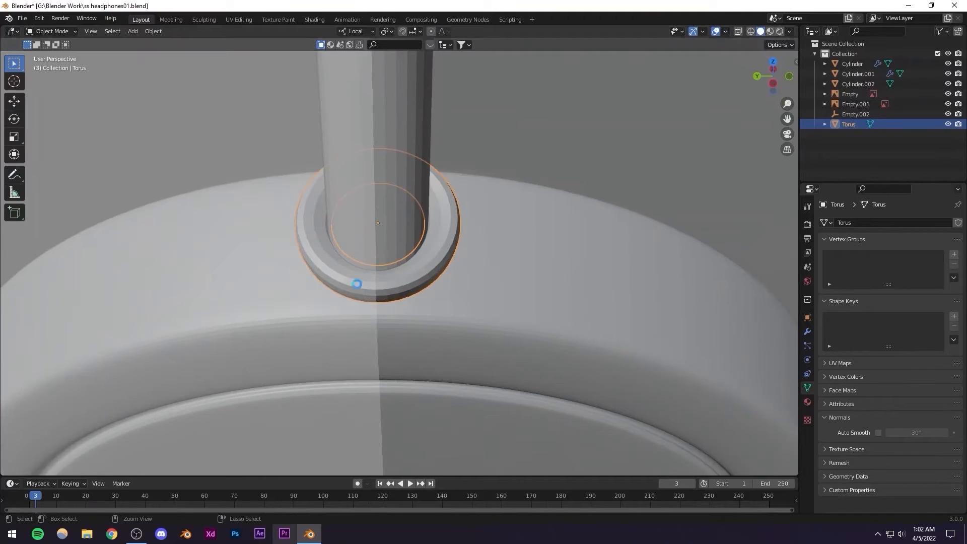
Add a Subdivision Surface modifier with viewport level 2 to the torus, shade it smooth and deselect it
{"action": "scroll", "coordinate": [377, 280], "scroll_direction": "up", "scroll_amount": 2}
{"action": "left_click", "coordinate": [807, 333]}
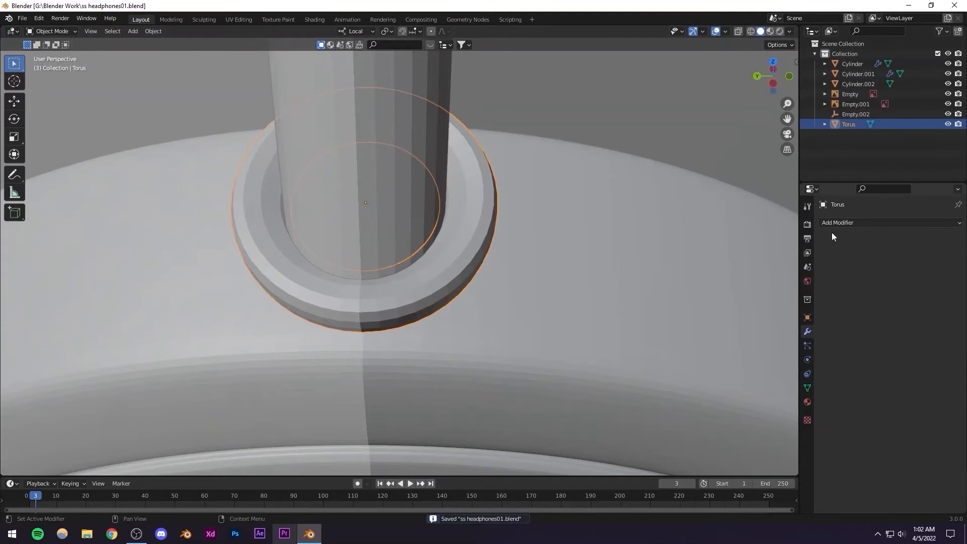
{"action": "left_click", "coordinate": [836, 224]}
{"action": "left_click", "coordinate": [774, 406]}
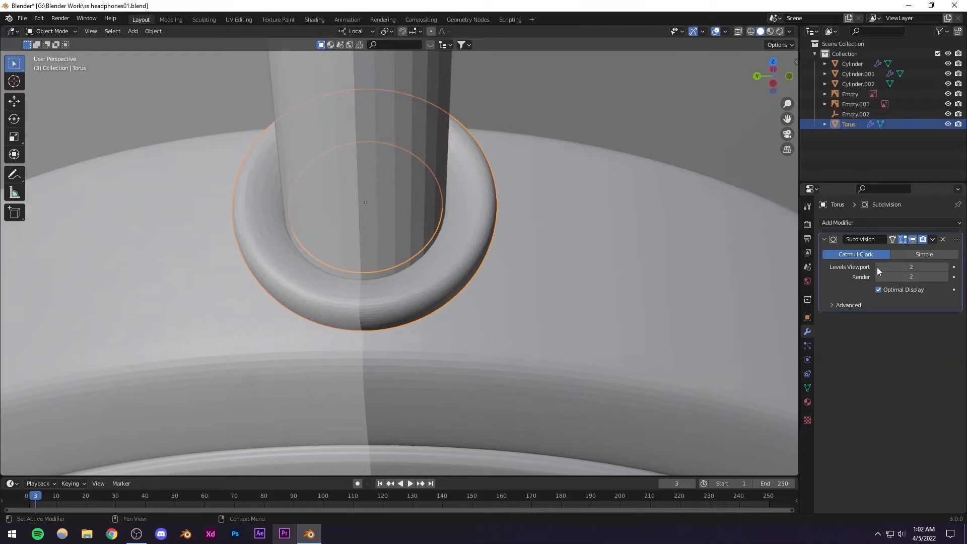
{"action": "right_click", "coordinate": [415, 251]}
{"action": "left_click", "coordinate": [443, 244]}
{"action": "scroll", "coordinate": [460, 252], "scroll_direction": "down", "scroll_amount": 5}
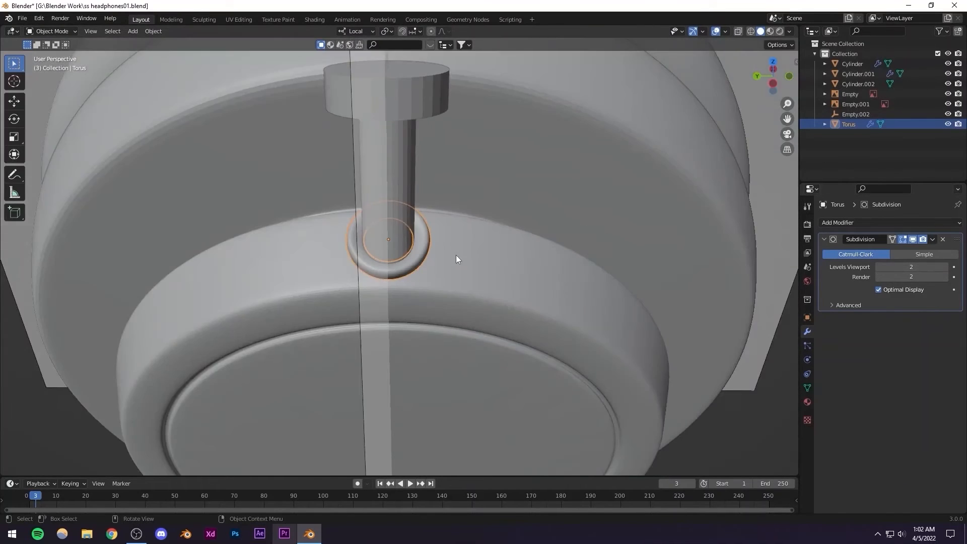
{"action": "middle_click_drag", "start_coordinate": [456, 255], "coordinate": [323, 222]}
{"action": "left_click", "coordinate": [149, 264]}
Select the rod with the wide collar and add a Subdivision Surface modifier to it
{"action": "scroll", "coordinate": [354, 268], "scroll_direction": "down", "scroll_amount": 5}
{"action": "middle_click_drag", "start_coordinate": [355, 269], "coordinate": [404, 285]}
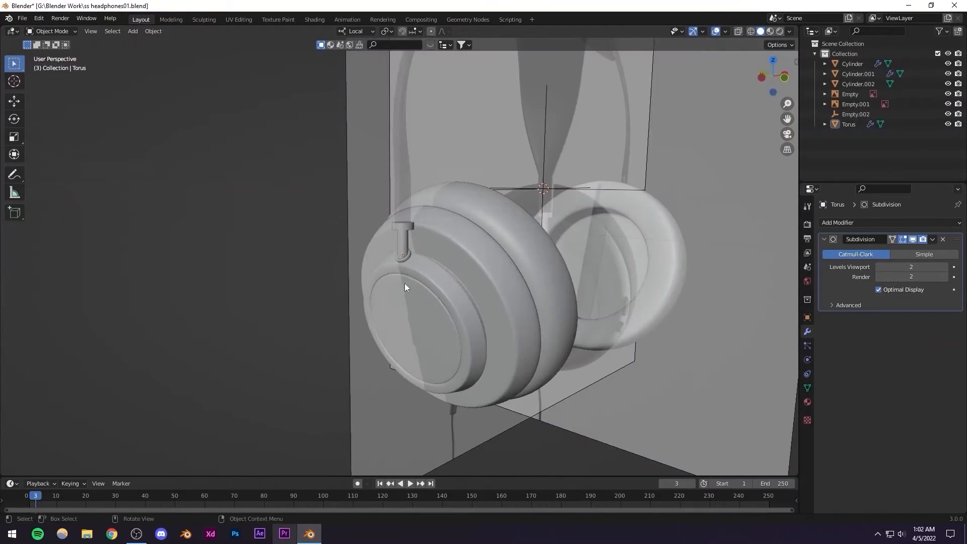
{"action": "scroll", "coordinate": [418, 237], "scroll_direction": "up", "scroll_amount": 9}
{"action": "left_click", "coordinate": [421, 207]}
{"action": "key", "text": "KP_Decimal"}
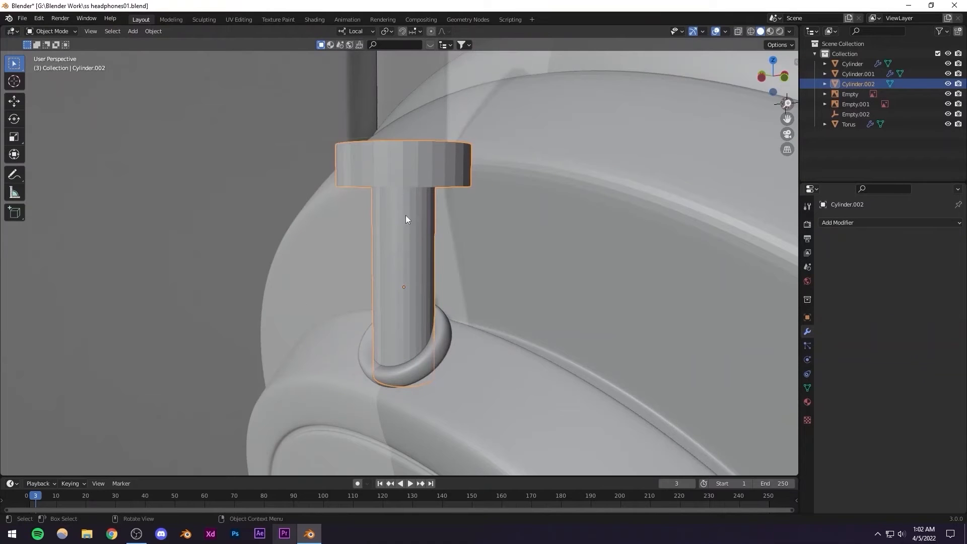
{"action": "left_click", "coordinate": [849, 222]}
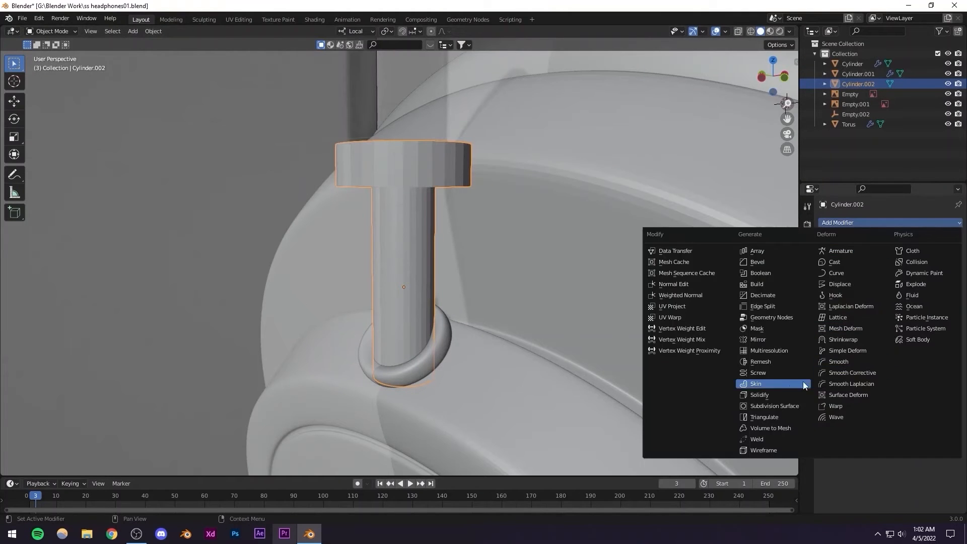
{"action": "left_click", "coordinate": [766, 406]}
Enter Edit Mode on the rod, select its bottom end face and inset it with 0 m thickness
{"action": "scroll", "coordinate": [545, 309], "scroll_direction": "down", "scroll_amount": 3}
{"action": "middle_click_drag", "start_coordinate": [458, 257], "coordinate": [225, 115]}
{"action": "scroll", "coordinate": [395, 283], "scroll_direction": "up", "scroll_amount": 1}
{"action": "scroll", "coordinate": [412, 276], "scroll_direction": "down", "scroll_amount": 1}
{"action": "scroll", "coordinate": [409, 276], "scroll_direction": "up", "scroll_amount": 2}
{"action": "key", "text": "Tab"}
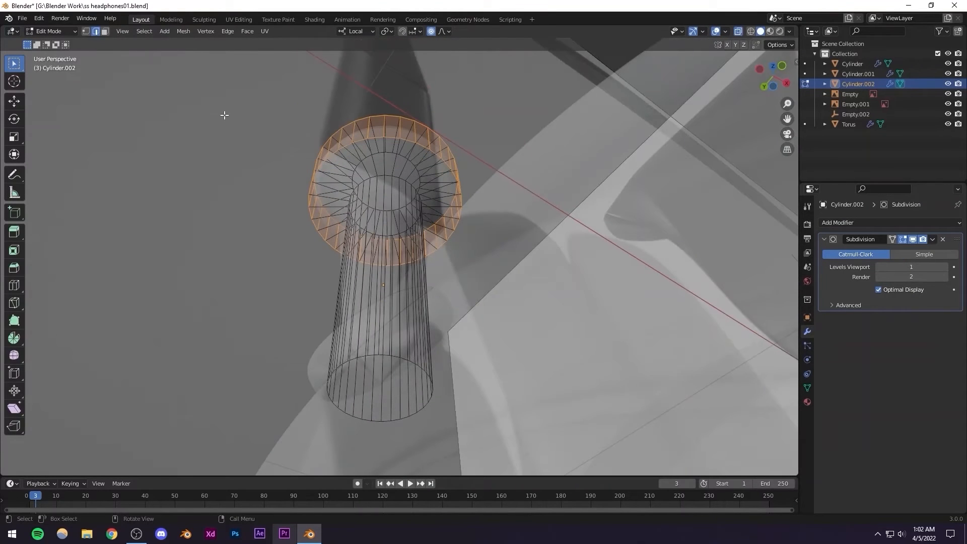
{"action": "left_click", "coordinate": [105, 32]}
{"action": "left_click", "coordinate": [381, 392]}
{"action": "middle_click_drag", "start_coordinate": [381, 392], "coordinate": [458, 389]}
{"action": "key", "text": "i"}
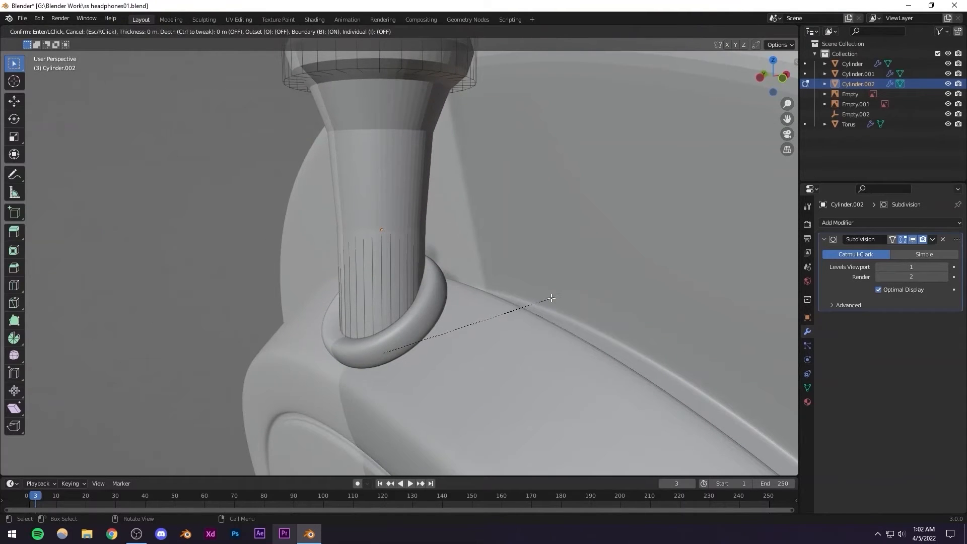
{"action": "left_click", "coordinate": [551, 299]}
Add a loop cut around the rod's shaft and slide it up against the collar at factor -0.992
{"action": "scroll", "coordinate": [433, 317], "scroll_direction": "down", "scroll_amount": 5}
{"action": "scroll", "coordinate": [430, 334], "scroll_direction": "up", "scroll_amount": 5}
{"action": "middle_click_drag", "start_coordinate": [401, 309], "coordinate": [399, 337], "text": "shift"}
{"action": "key", "text": "ctrl+r"}
{"action": "left_click", "coordinate": [399, 337]}
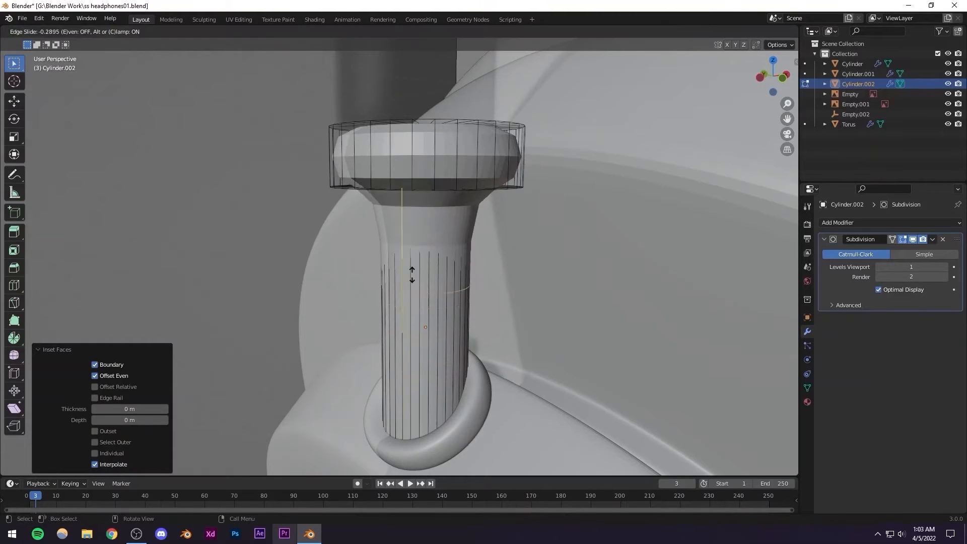
{"action": "left_click", "coordinate": [420, 194]}
{"action": "middle_click_drag", "start_coordinate": [420, 194], "coordinate": [387, 192]}
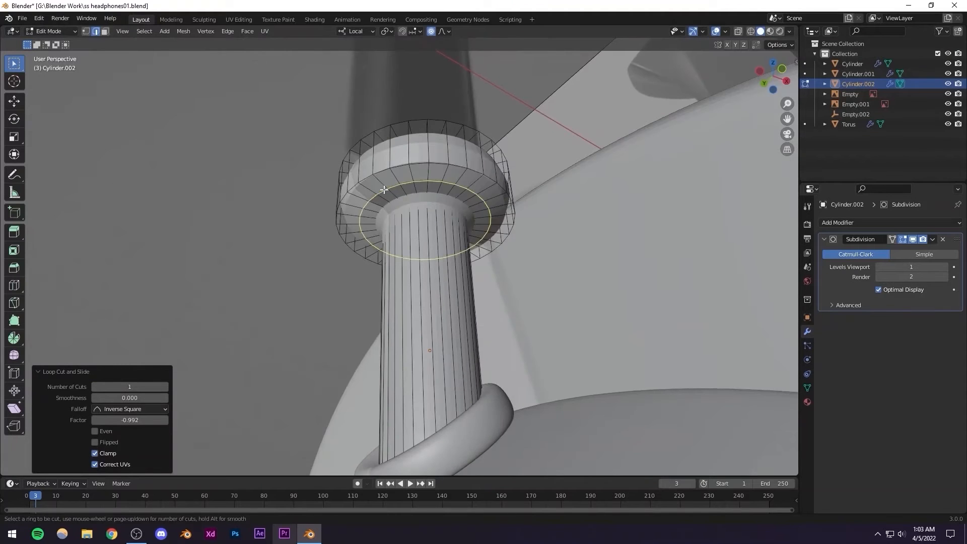
Add two loop cuts on the collar's underside, one near the shaft at factor 0.838 and one near the rim at -0.866
{"action": "key", "text": "g"}
{"action": "key", "text": "g"}
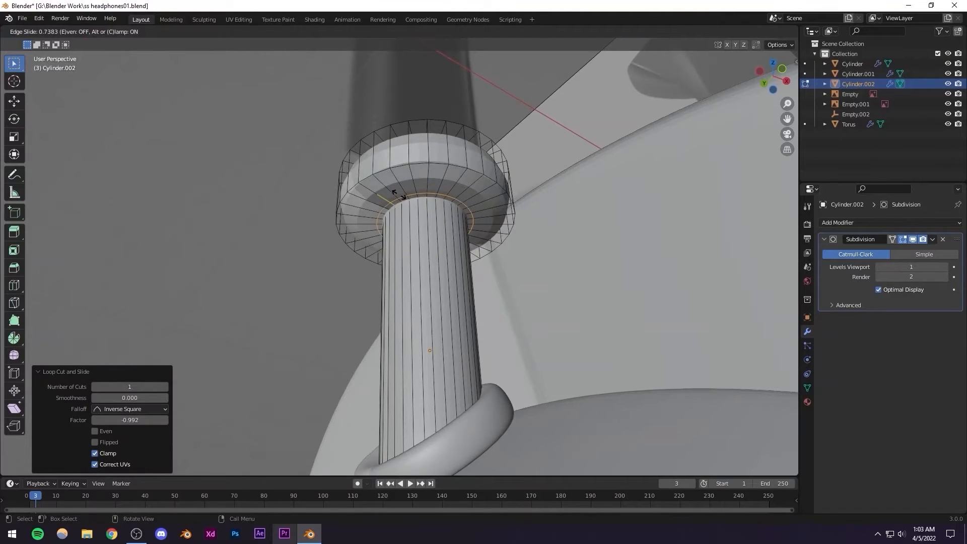
{"action": "left_click", "coordinate": [401, 195]}
{"action": "middle_click_drag", "start_coordinate": [401, 195], "coordinate": [403, 293], "text": "shift"}
{"action": "scroll", "coordinate": [404, 295], "scroll_direction": "up", "scroll_amount": 3}
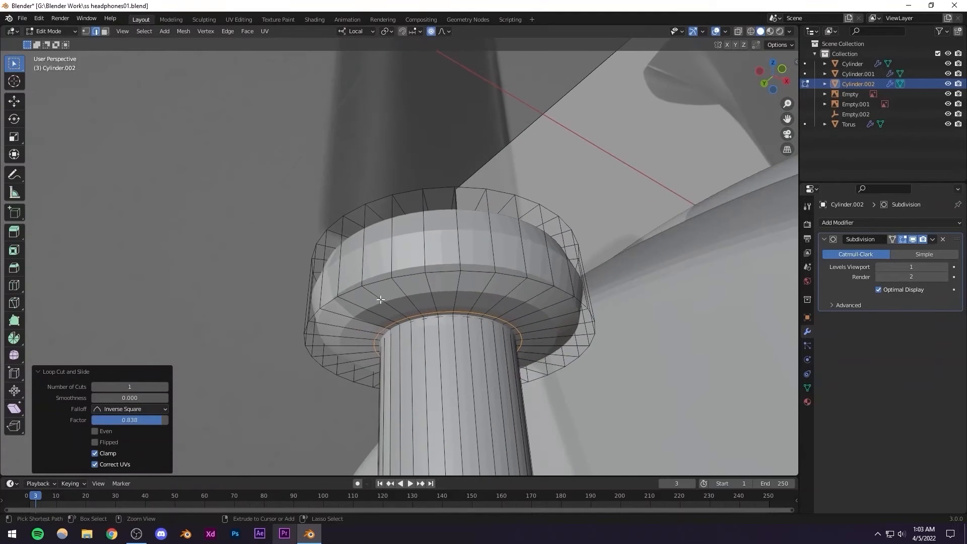
{"action": "key", "text": "ctrl+r"}
{"action": "left_click", "coordinate": [363, 288]}
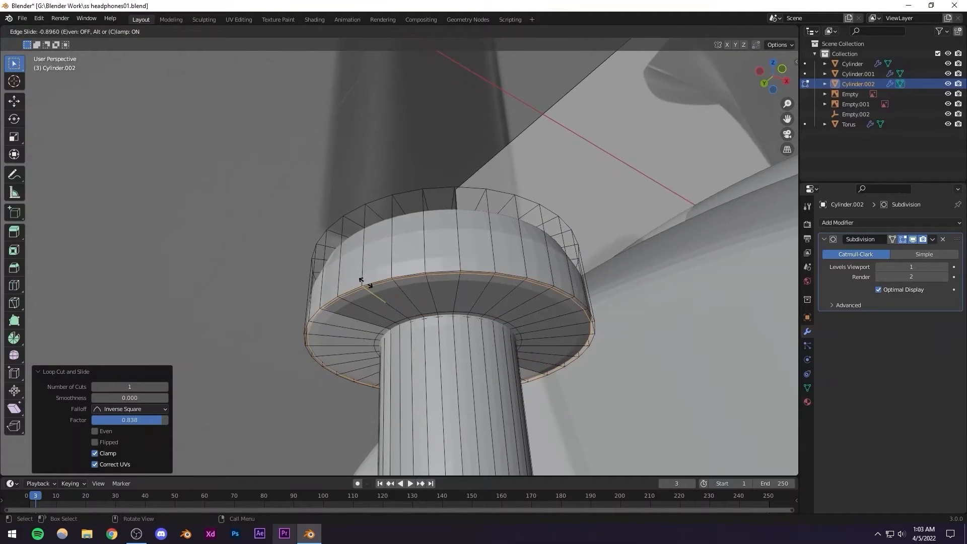
{"action": "left_click", "coordinate": [367, 283]}
Add two loop cuts around the collar's side, near its lower edge at factor 0.752 and upper edge at -0.835
{"action": "middle_click_drag", "start_coordinate": [367, 283], "coordinate": [365, 322]}
{"action": "key", "text": "ctrl+r"}
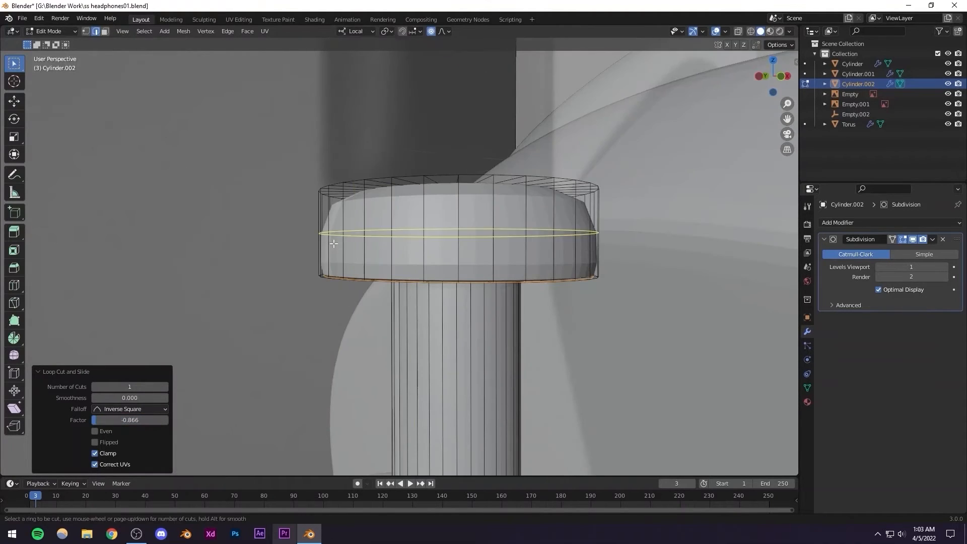
{"action": "left_click", "coordinate": [333, 244]}
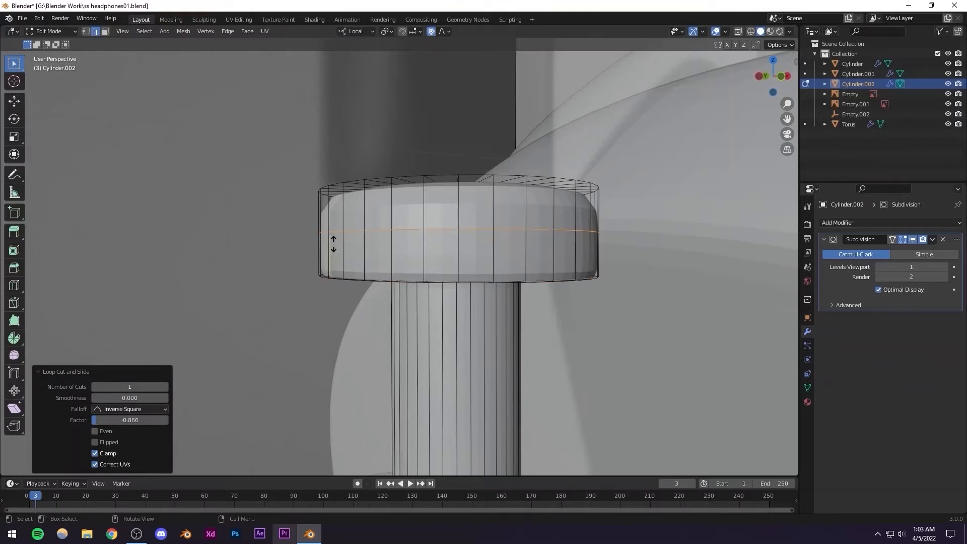
{"action": "left_click", "coordinate": [344, 269]}
{"action": "key", "text": "ctrl+r"}
{"action": "left_click", "coordinate": [334, 241]}
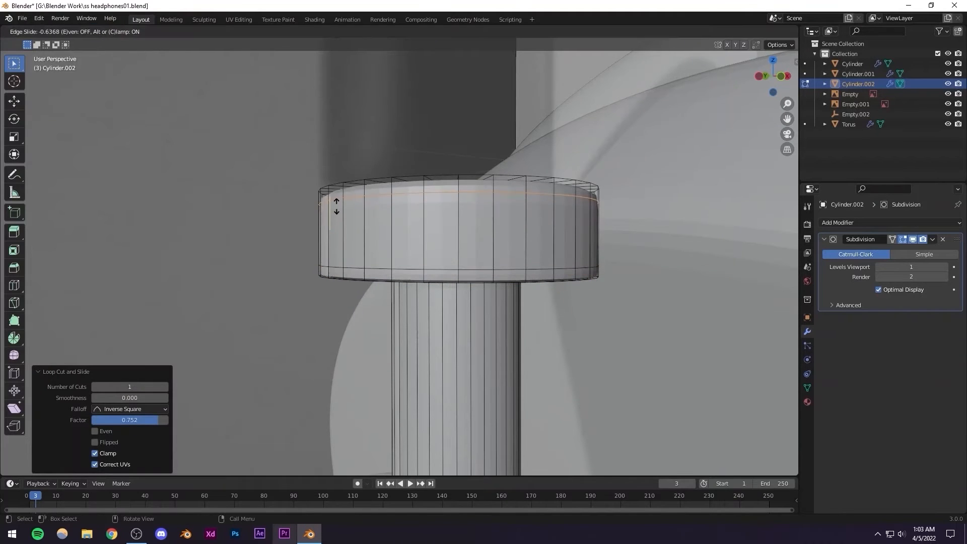
{"action": "left_click", "coordinate": [337, 204]}
Add a loop cut on the collar's top face close to its outer rim and return to Object Mode
{"action": "middle_click_drag", "start_coordinate": [337, 204], "coordinate": [357, 225]}
{"action": "key", "text": "ctrl+r"}
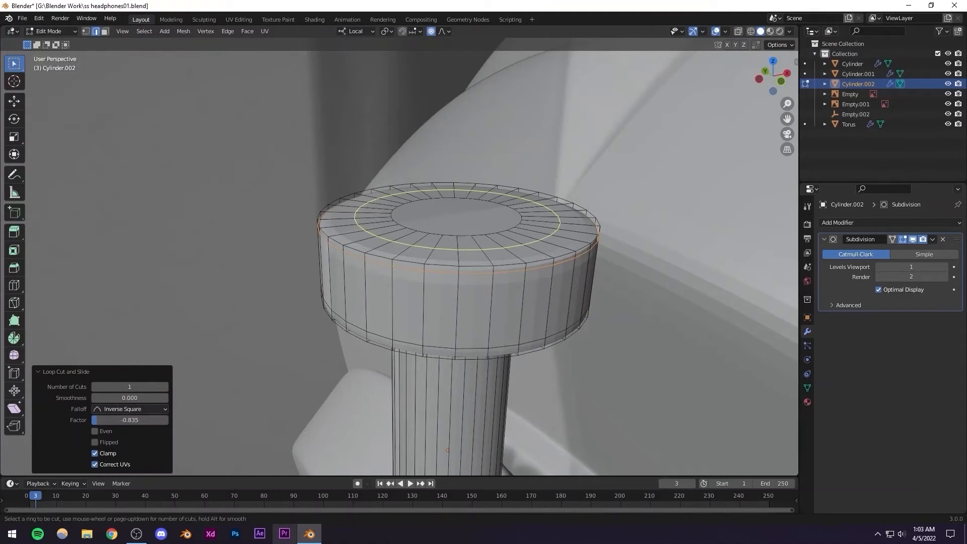
{"action": "left_click", "coordinate": [361, 214]}
{"action": "left_click", "coordinate": [342, 211]}
{"action": "scroll", "coordinate": [388, 257], "scroll_direction": "down", "scroll_amount": 5}
{"action": "key", "text": "Tab"}
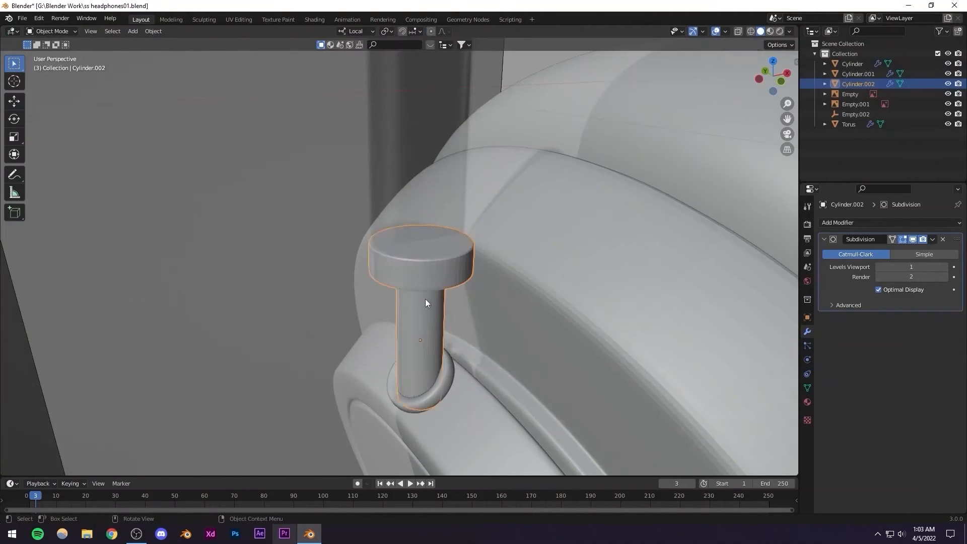
Shade the rod smooth and deselect it, finishing in the front orthographic view
{"action": "mouse_move", "coordinate": [426, 298]}
{"action": "middle_mouse_down"}
{"action": "mouse_move", "coordinate": [410, 274]}
{"action": "mouse_move", "coordinate": [415, 303]}
{"action": "middle_mouse_up"}
{"action": "scroll", "coordinate": [410, 274], "scroll_direction": "down", "scroll_amount": 7}
{"action": "right_click", "coordinate": [403, 273]}
{"action": "left_click", "coordinate": [407, 272]}
{"action": "scroll", "coordinate": [406, 281], "scroll_direction": "down", "scroll_amount": 5}
{"action": "scroll", "coordinate": [404, 281], "scroll_direction": "up", "scroll_amount": 7}
{"action": "left_click", "coordinate": [239, 268]}
{"action": "scroll", "coordinate": [438, 305], "scroll_direction": "down", "scroll_amount": 8}
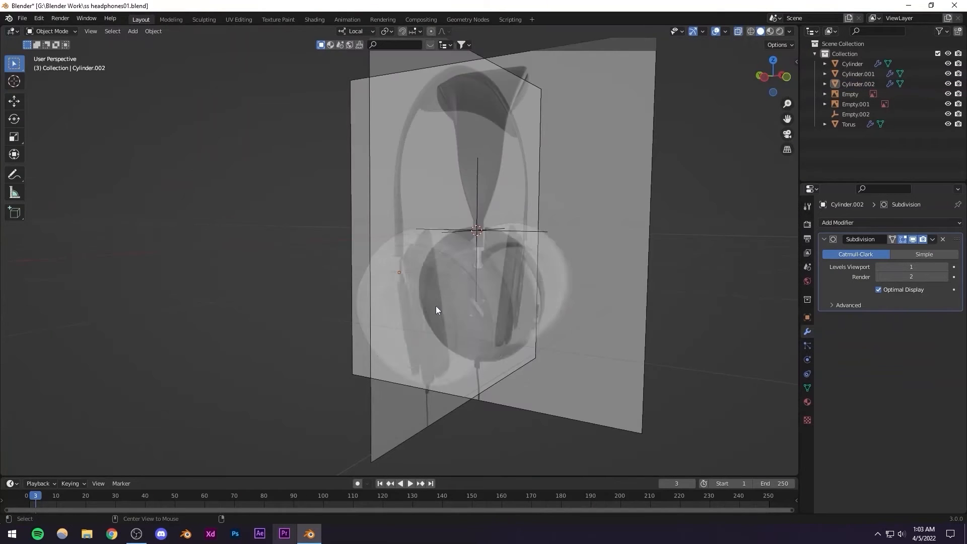
{"action": "scroll", "coordinate": [427, 299], "scroll_direction": "up", "scroll_amount": 4}
{"action": "key", "text": "KP_1"}
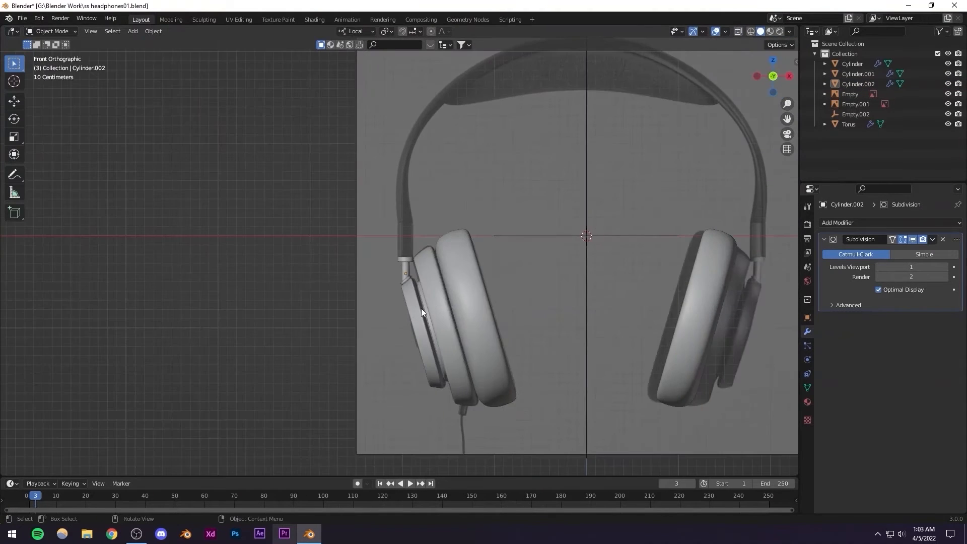
Add a 2 m cube mesh at the world origin for the start of the headband
{"action": "scroll", "coordinate": [440, 283], "scroll_direction": "up", "scroll_amount": 6}
{"action": "middle_click_drag", "start_coordinate": [299, 227], "coordinate": [346, 274], "text": "shift"}
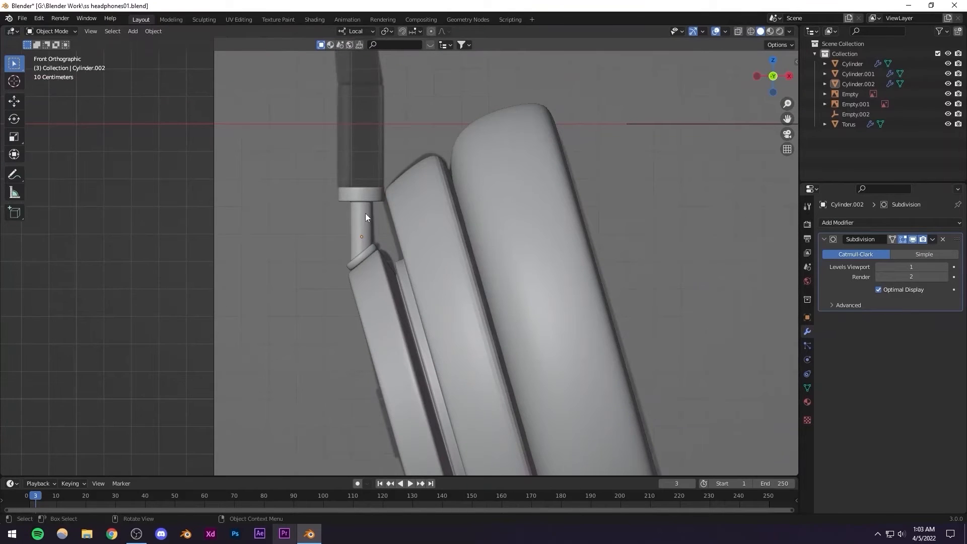
{"action": "middle_click_drag", "start_coordinate": [365, 217], "coordinate": [419, 273], "text": "shift"}
{"action": "scroll", "coordinate": [379, 318], "scroll_direction": "up", "scroll_amount": 2}
{"action": "scroll", "coordinate": [379, 316], "scroll_direction": "down", "scroll_amount": 8}
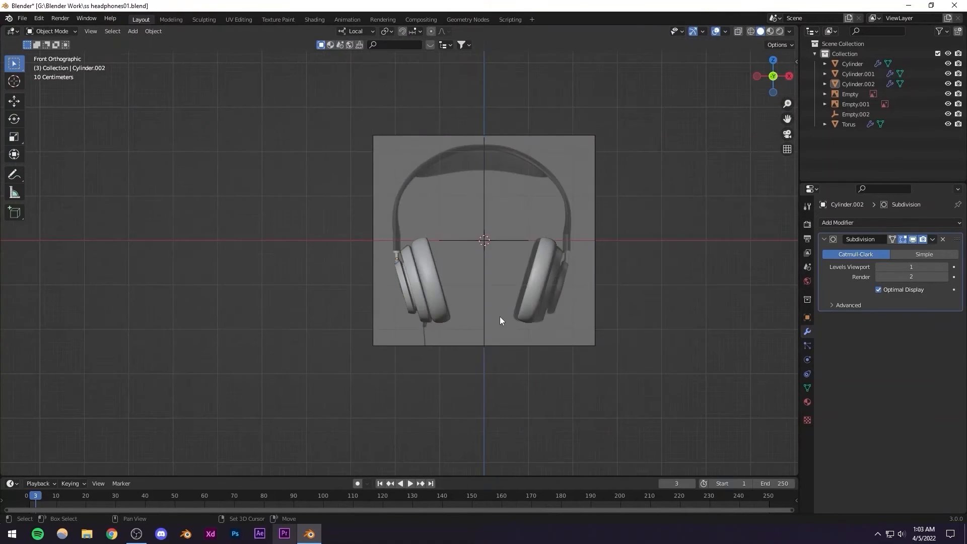
{"action": "scroll", "coordinate": [469, 309], "scroll_direction": "up", "scroll_amount": 8}
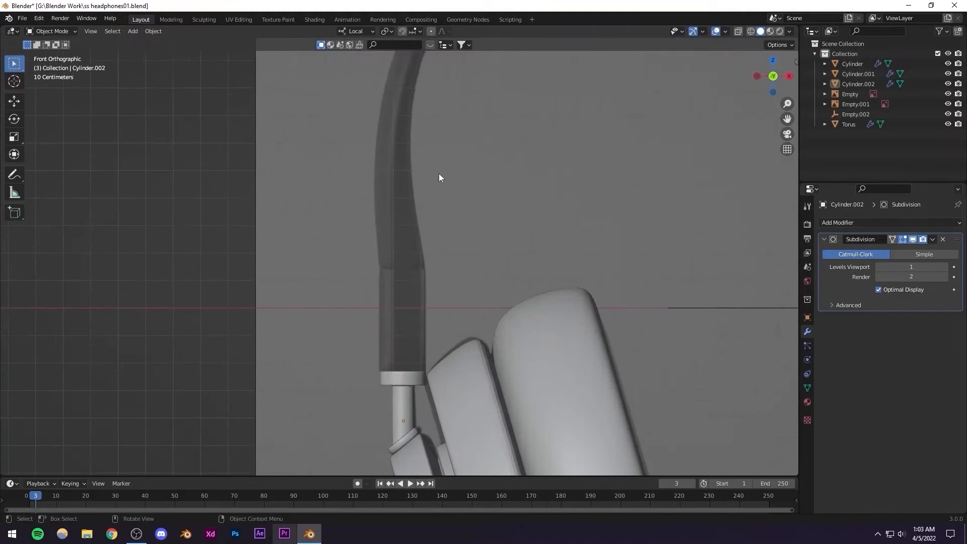
{"action": "scroll", "coordinate": [440, 177], "scroll_direction": "down", "scroll_amount": 5}
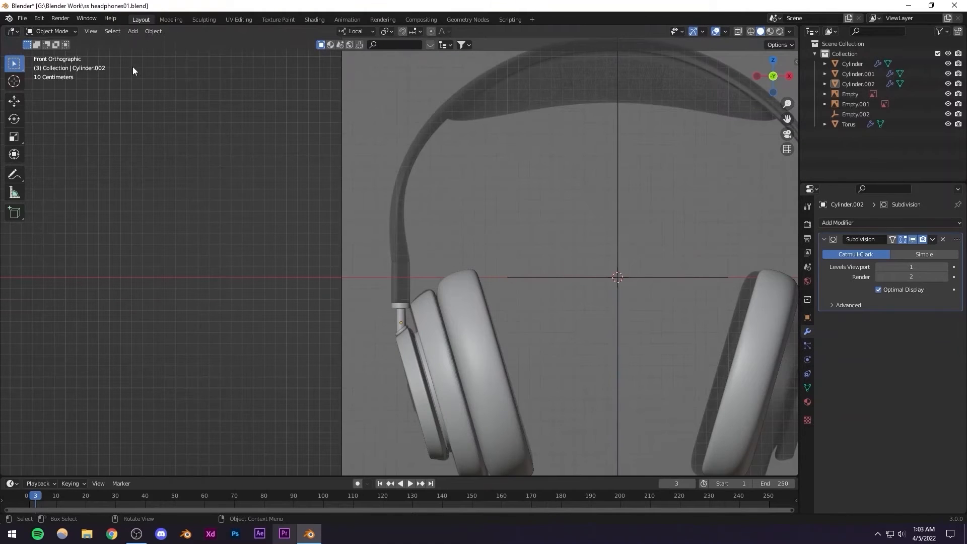
{"action": "left_click", "coordinate": [133, 30]}
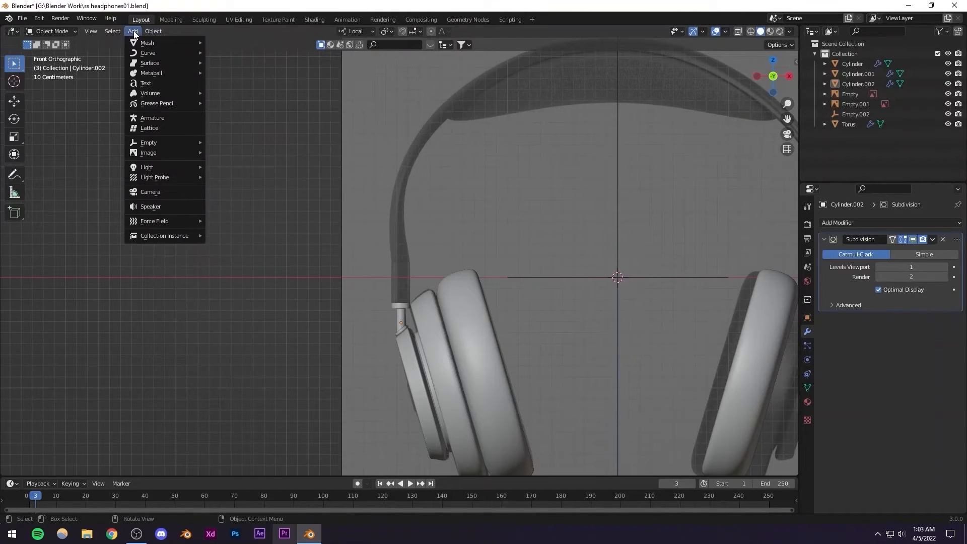
{"action": "mouse_move", "coordinate": [137, 42]}
{"action": "left_click", "coordinate": [241, 52]}
{"action": "scroll", "coordinate": [492, 238], "scroll_direction": "down", "scroll_amount": 3}
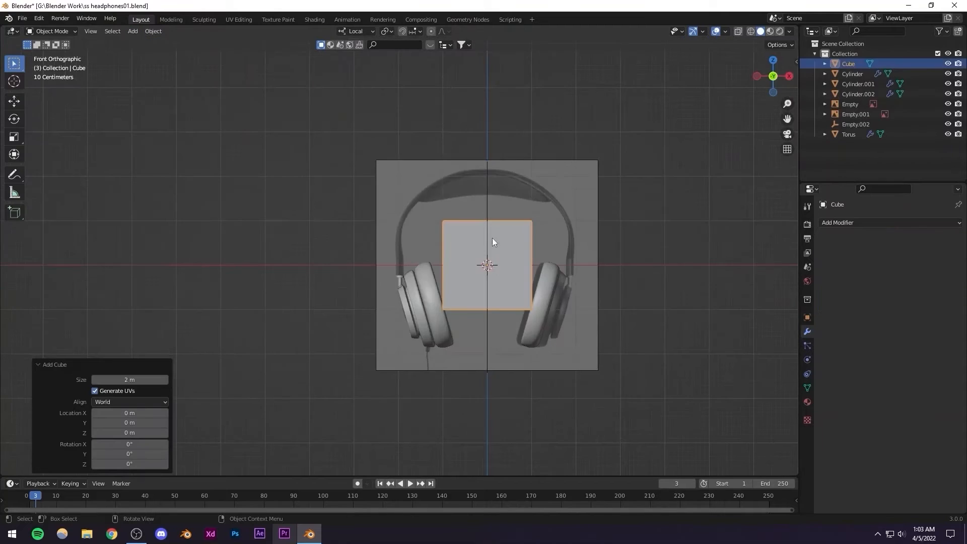
Save the file and scale the new cube down uniformly to well under half its size
{"action": "middle_click_drag", "start_coordinate": [492, 237], "coordinate": [434, 265], "text": "shift"}
{"action": "scroll", "coordinate": [524, 255], "scroll_direction": "up", "scroll_amount": 2}
{"action": "key", "text": "ctrl+s"}
{"action": "key", "text": "s"}
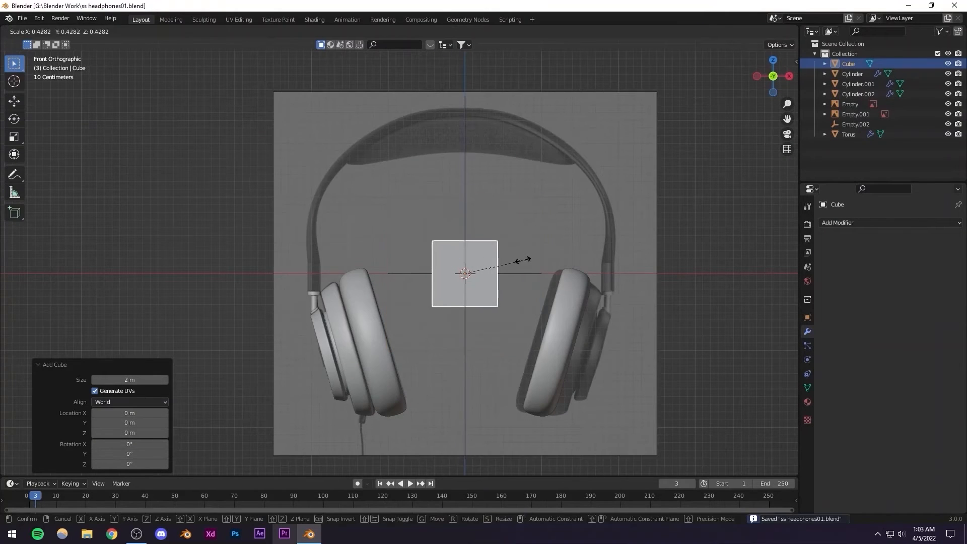
{"action": "left_click", "coordinate": [516, 261]}
{"action": "key", "text": "h"}
{"action": "key", "text": "ctrl+z"}
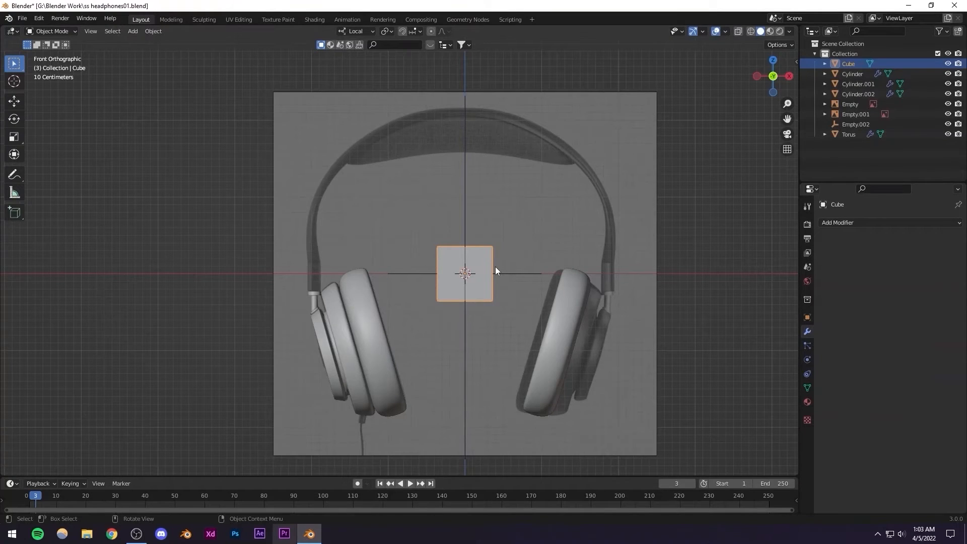
Move the cube about -1.956 m in X onto the reference headband's lower end and scale it by 0.217
{"action": "key", "text": "g"}
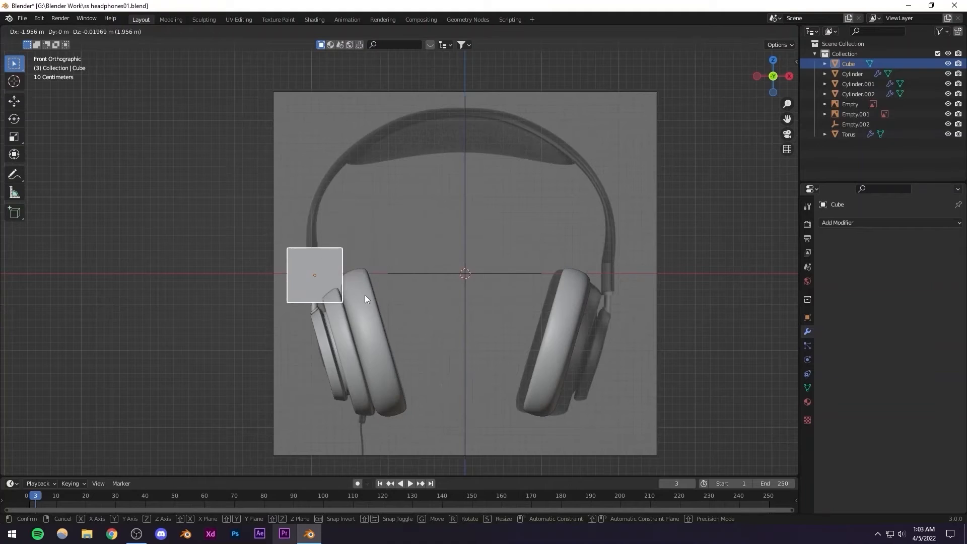
{"action": "left_click", "coordinate": [366, 299]}
{"action": "scroll", "coordinate": [406, 305], "scroll_direction": "up", "scroll_amount": 9}
{"action": "scroll", "coordinate": [370, 231], "scroll_direction": "down", "scroll_amount": 4}
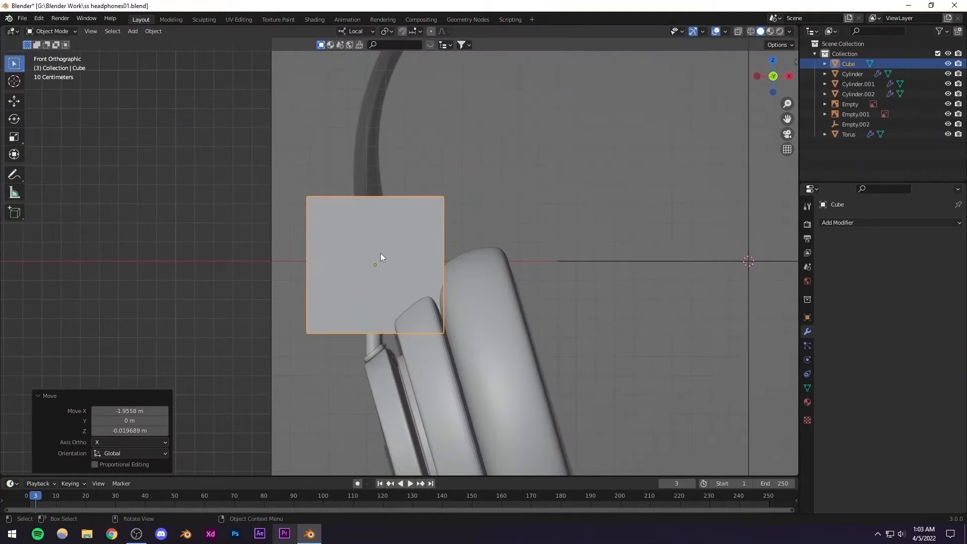
{"action": "key", "text": "s"}
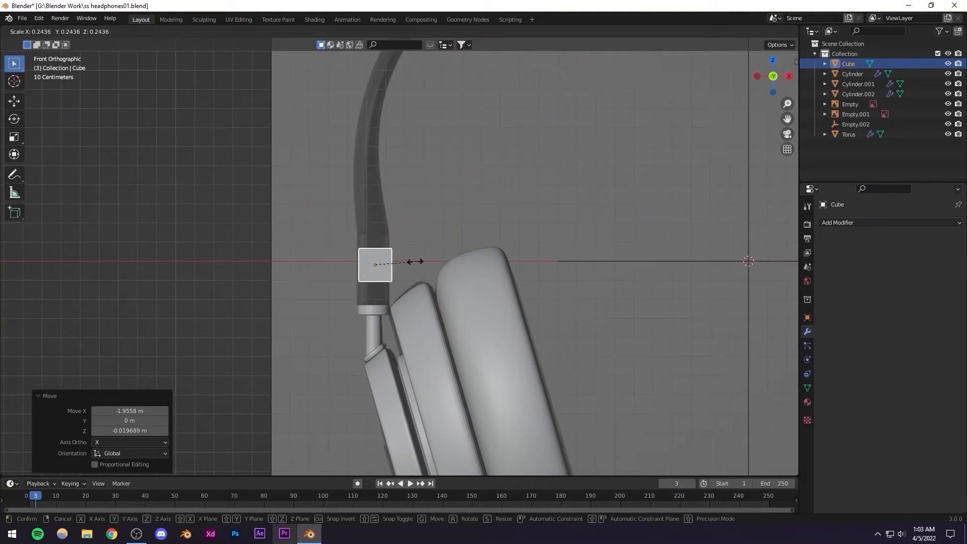
{"action": "left_click", "coordinate": [414, 260]}
Seat the cube on the rod's upper collar and enlarge it by factors 1.055 and 1.047 to match the reference band's width
{"action": "scroll", "coordinate": [398, 264], "scroll_direction": "up", "scroll_amount": 5}
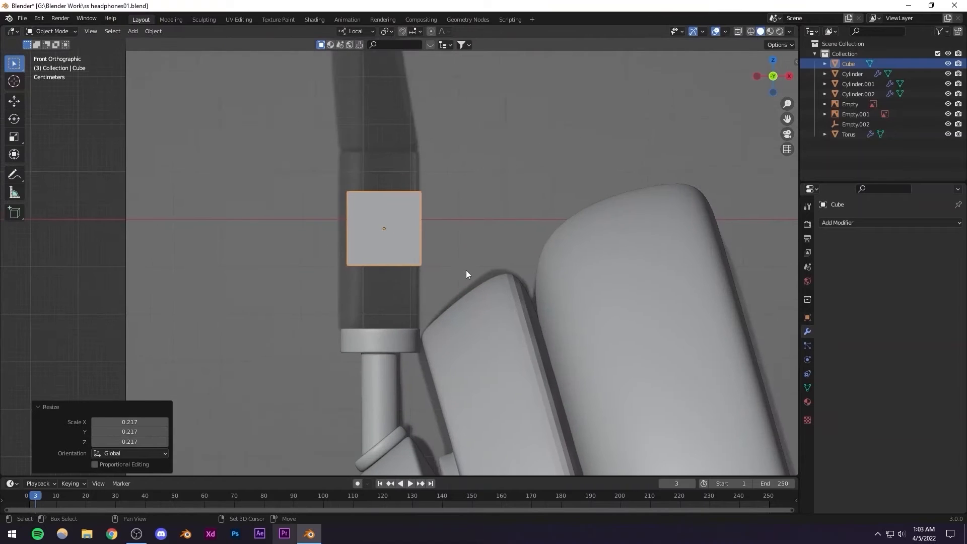
{"action": "key", "text": "g"}
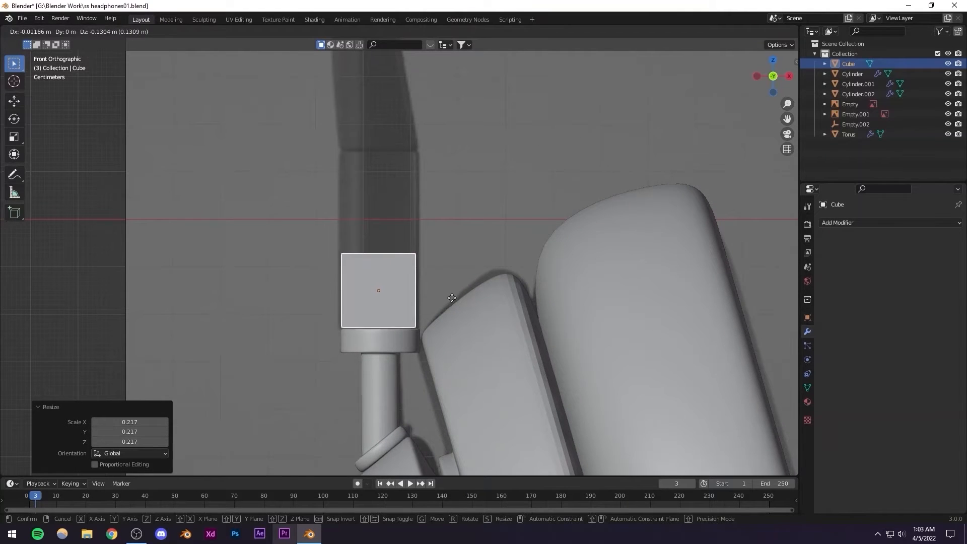
{"action": "left_click", "coordinate": [412, 360]}
{"action": "scroll", "coordinate": [422, 334], "scroll_direction": "up", "scroll_amount": 4}
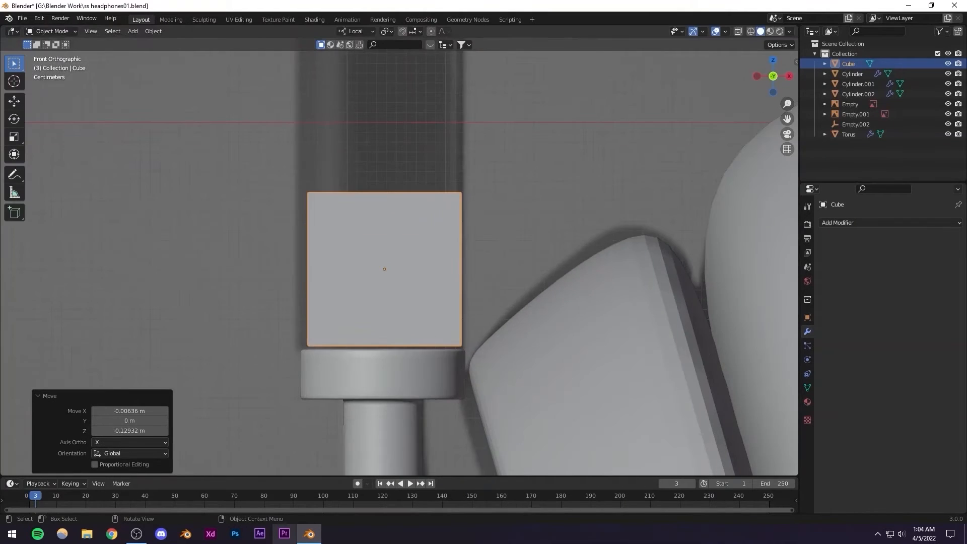
{"action": "key", "text": "s"}
{"action": "left_click", "coordinate": [488, 286]}
{"action": "key", "text": "g"}
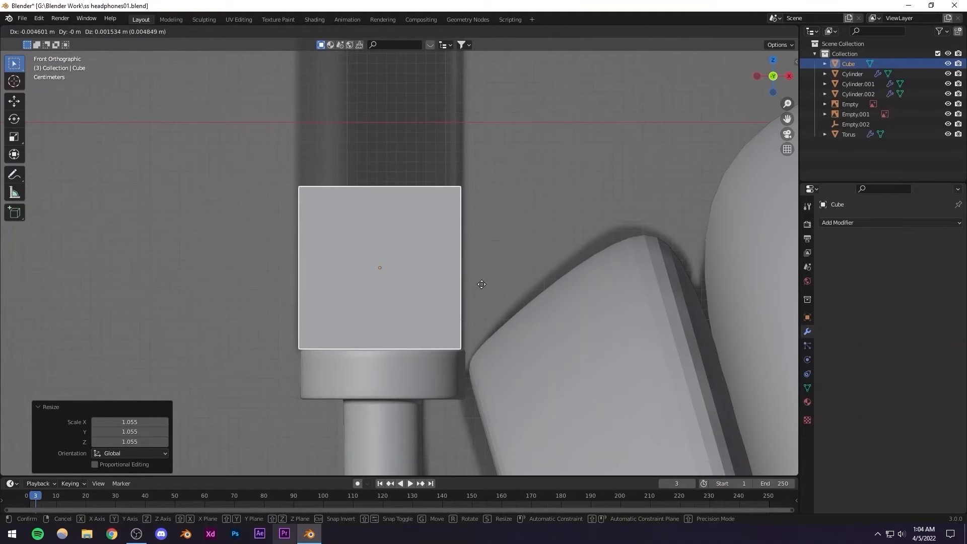
{"action": "left_click", "coordinate": [483, 284]}
{"action": "key", "text": "s"}
{"action": "left_click", "coordinate": [488, 283]}
{"action": "key", "text": "g"}
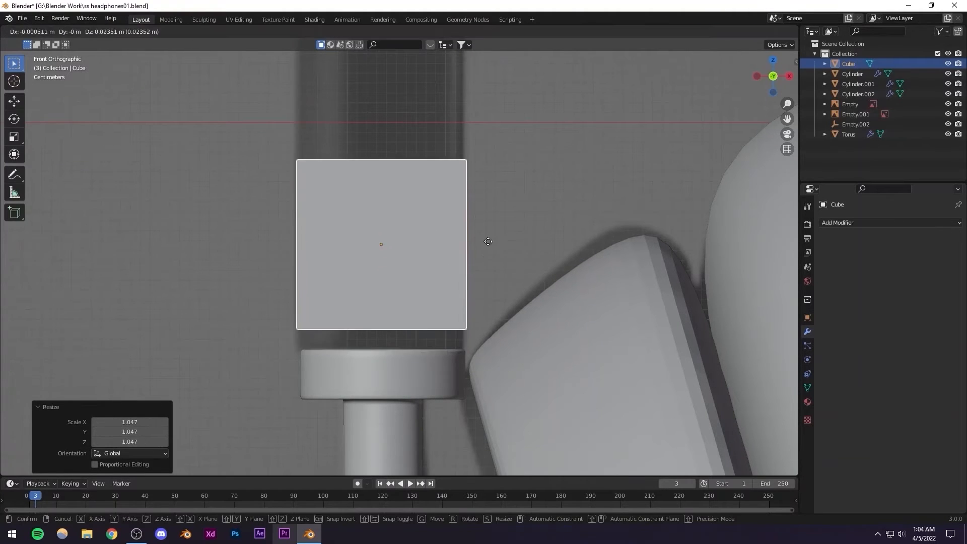
{"action": "left_click", "coordinate": [488, 274]}
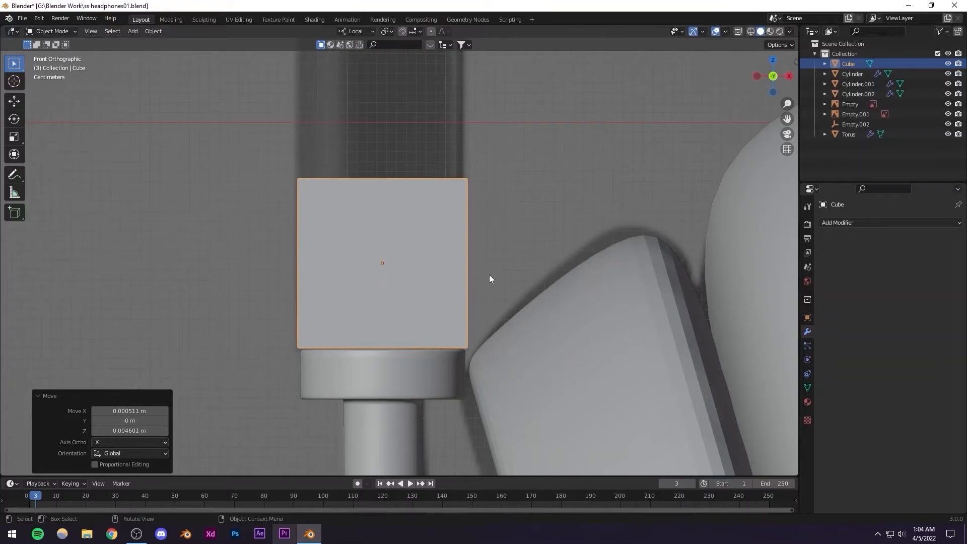
In Edit Mode, raise the cube's top face about 0.2 m along Z to the seam in the reference headband
{"action": "scroll", "coordinate": [504, 161], "scroll_direction": "down", "scroll_amount": 5}
{"action": "left_click_drag", "start_coordinate": [387, 239], "coordinate": [368, 313]}
{"action": "key", "text": "Tab"}
{"action": "scroll", "coordinate": [368, 313], "scroll_direction": "down", "scroll_amount": 2}
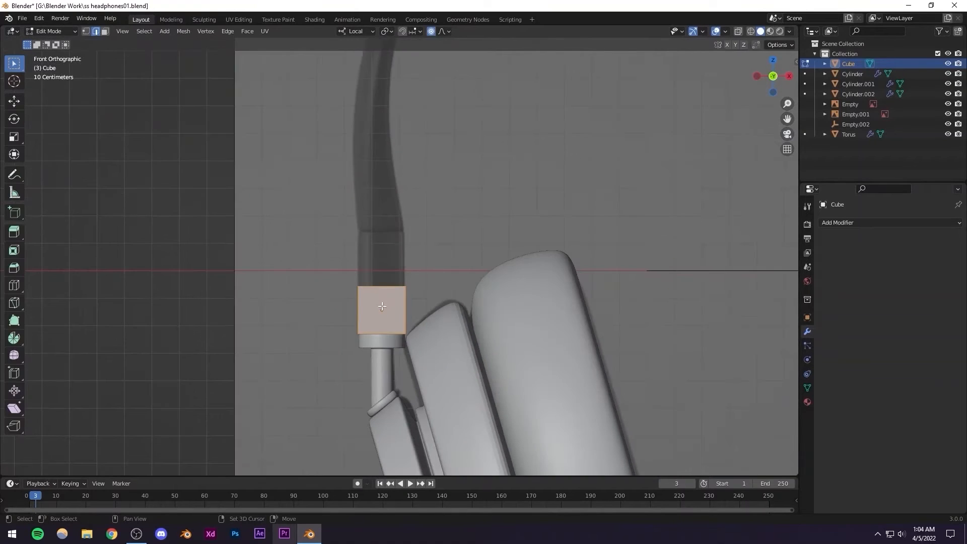
{"action": "middle_click_drag", "start_coordinate": [334, 283], "coordinate": [311, 327], "text": "shift"}
{"action": "key", "text": "alt+z"}
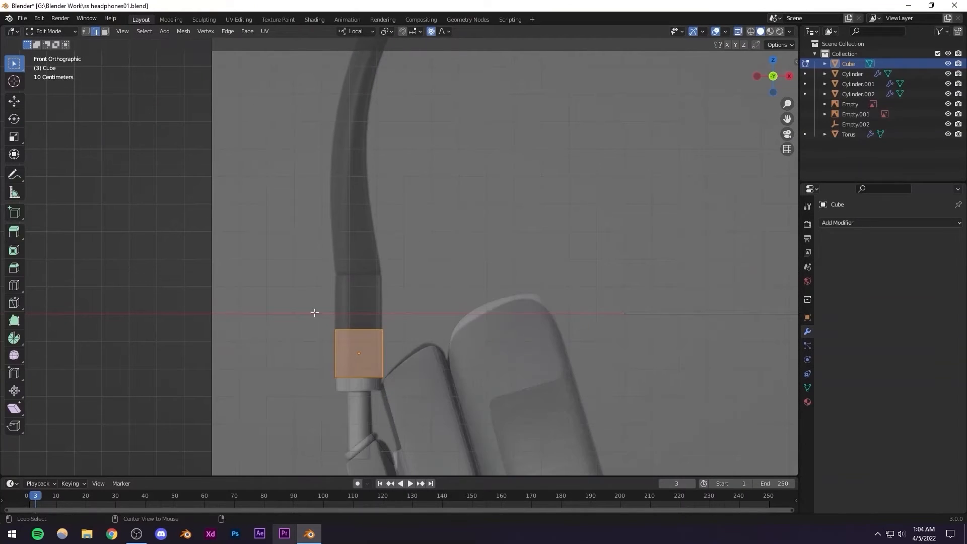
{"action": "mouse_move", "coordinate": [405, 311]}
{"action": "left_mouse_down"}
{"action": "mouse_move", "coordinate": [334, 335]}
{"action": "mouse_move", "coordinate": [344, 333]}
{"action": "left_mouse_up"}
{"action": "key", "text": "alt+z"}
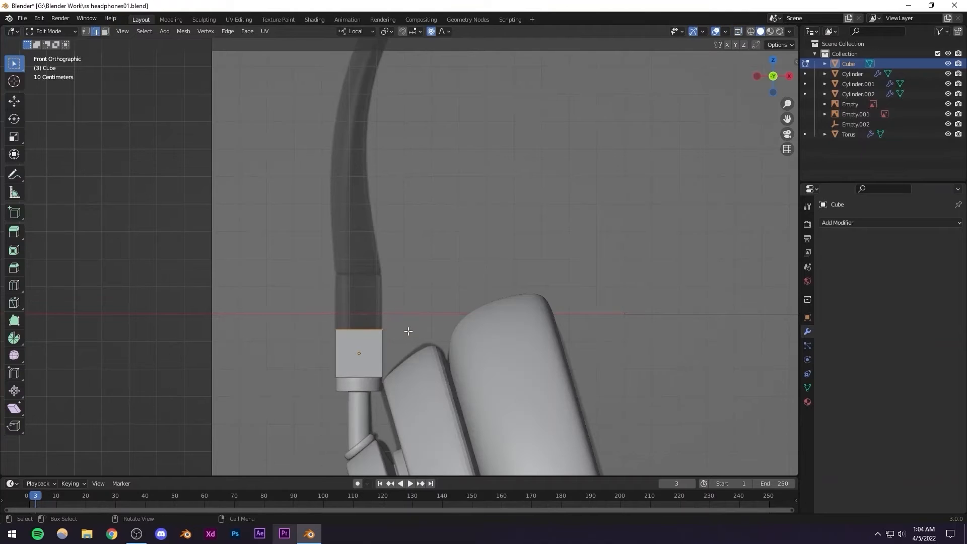
{"action": "key", "text": "g"}
{"action": "key", "text": "z"}
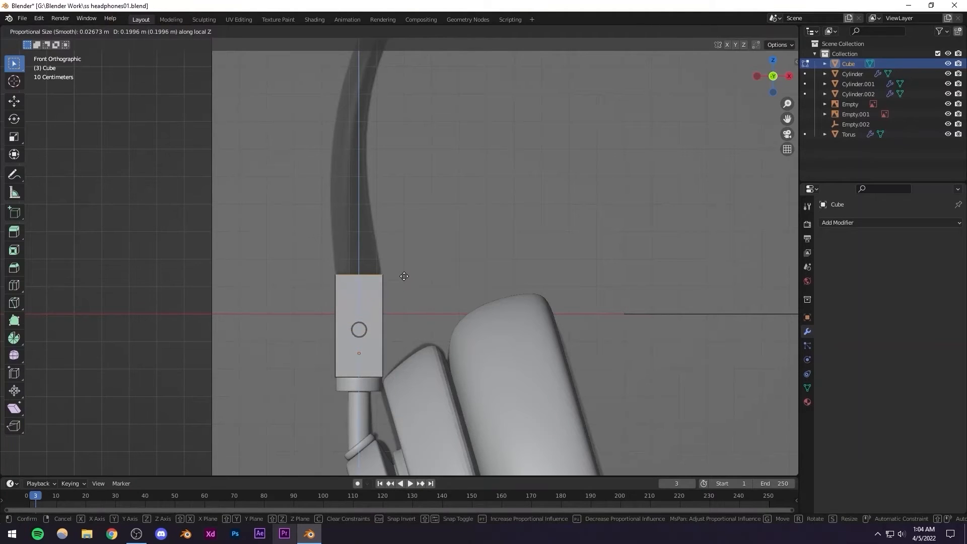
{"action": "left_click", "coordinate": [404, 276]}
Return to Object Mode and add a Subdivision Surface modifier to the block with viewport and render levels of 3
{"action": "middle_click_drag", "start_coordinate": [382, 296], "coordinate": [380, 307]}
{"action": "key", "text": "Tab"}
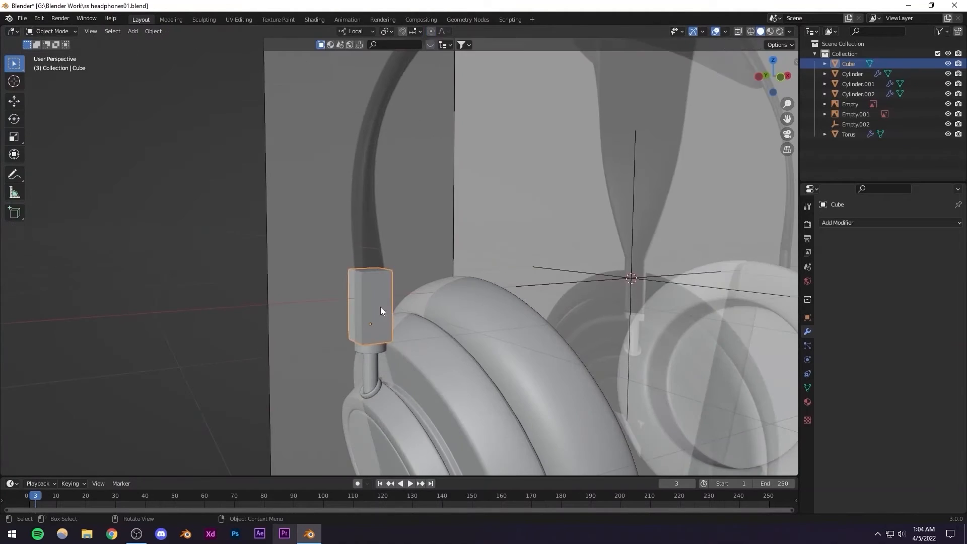
{"action": "left_click", "coordinate": [824, 224]}
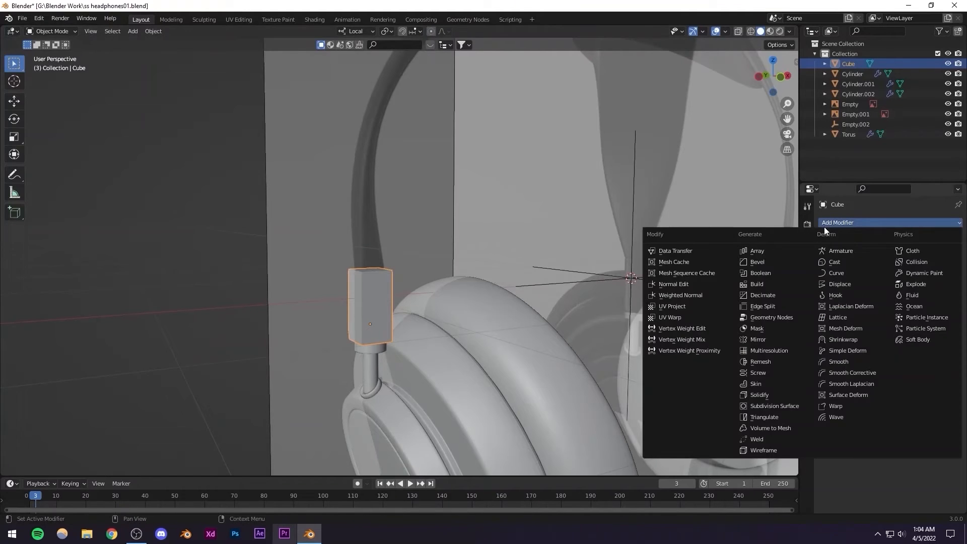
{"action": "left_click", "coordinate": [780, 409]}
{"action": "mouse_move", "coordinate": [507, 322]}
{"action": "middle_mouse_down"}
{"action": "mouse_move", "coordinate": [431, 299]}
{"action": "mouse_move", "coordinate": [516, 312]}
{"action": "middle_mouse_up"}
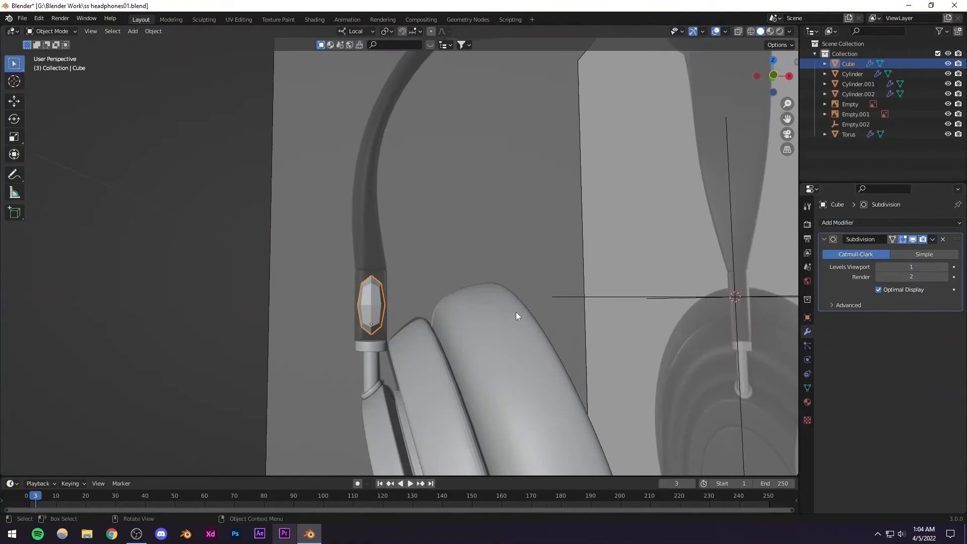
{"action": "left_click", "coordinate": [946, 267]}
{"action": "left_click", "coordinate": [946, 267]}
{"action": "left_click", "coordinate": [947, 278]}
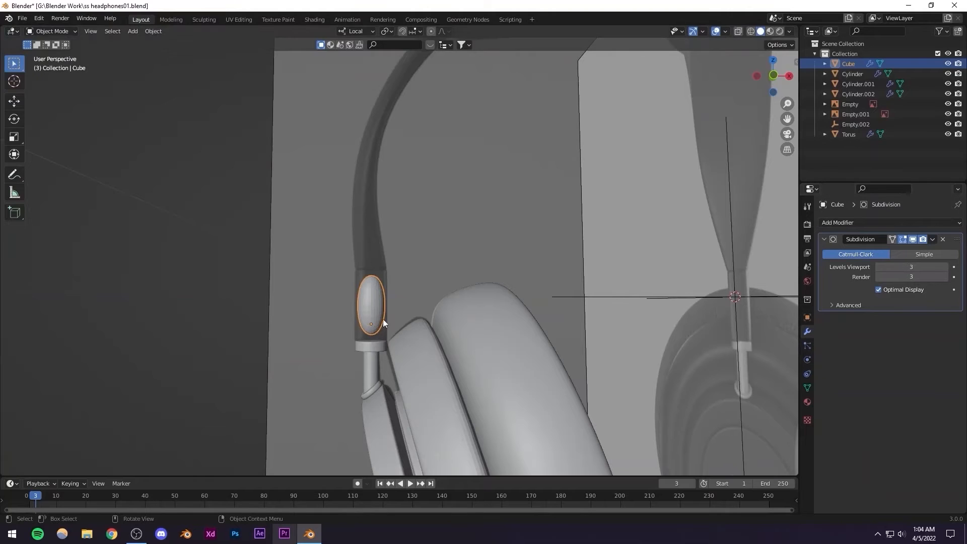
Add a horizontal loop cut close to the block's bottom edge at factor 0.976
{"action": "middle_click_drag", "start_coordinate": [418, 328], "coordinate": [427, 238], "text": "alt"}
{"action": "scroll", "coordinate": [436, 287], "scroll_direction": "up", "scroll_amount": 5}
{"action": "key", "text": "Tab"}
{"action": "scroll", "coordinate": [447, 295], "scroll_direction": "up", "scroll_amount": 2}
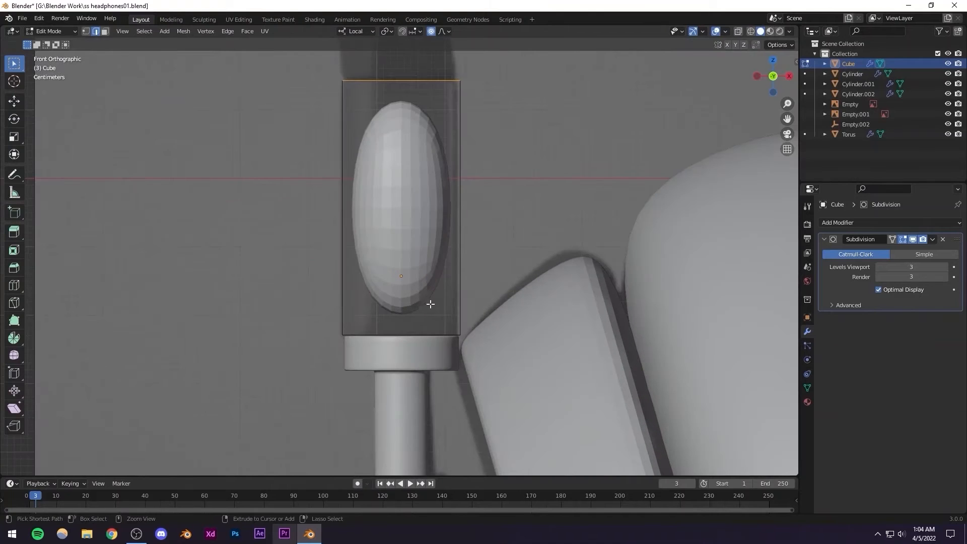
{"action": "key", "text": "ctrl+r"}
{"action": "left_click", "coordinate": [356, 266]}
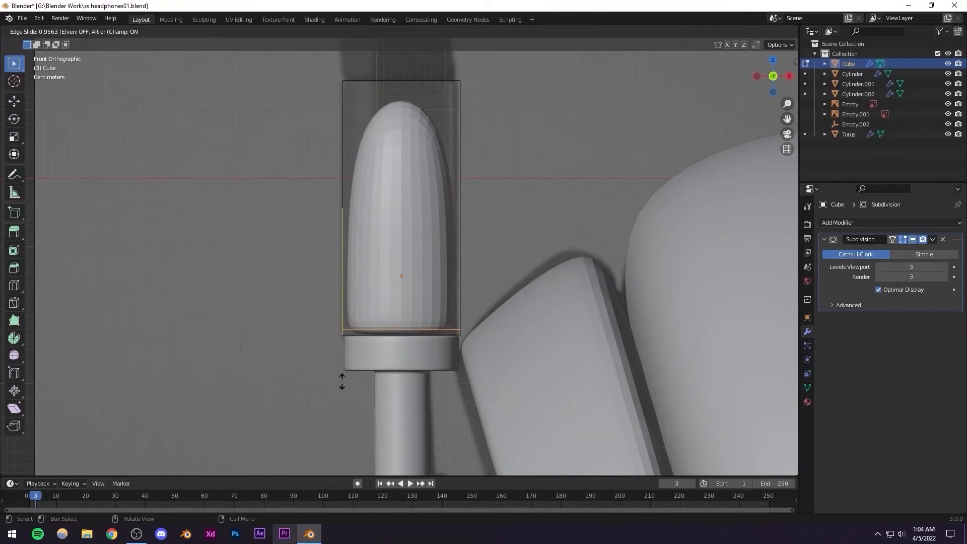
{"action": "left_click", "coordinate": [341, 384]}
{"action": "middle_click_drag", "start_coordinate": [341, 384], "coordinate": [560, 347]}
{"action": "scroll", "coordinate": [393, 370], "scroll_direction": "down", "scroll_amount": 3}
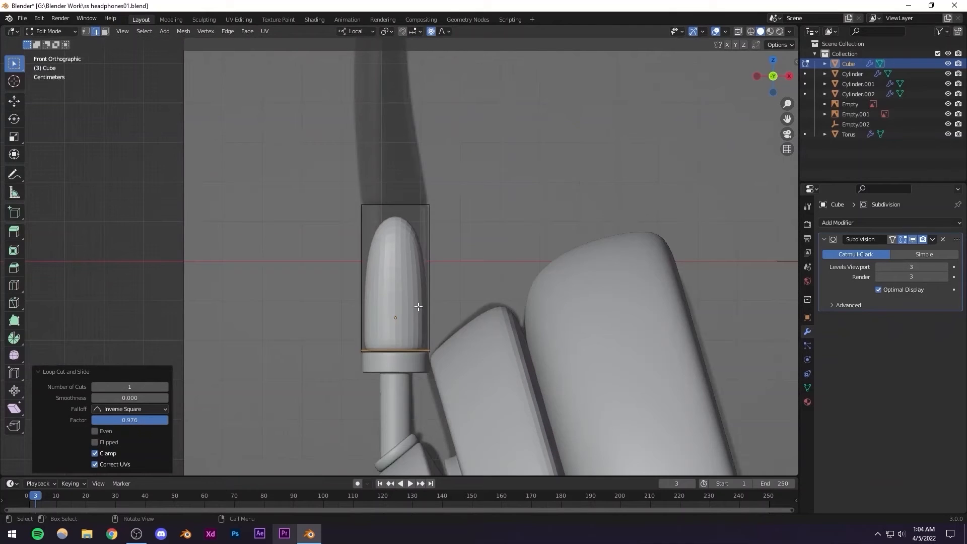
Extrude the block's top face upward about 0.225 m and shift it about -0.028 m in X to follow the reference band
{"action": "middle_click_drag", "start_coordinate": [412, 302], "coordinate": [438, 347]}
{"action": "scroll", "coordinate": [417, 336], "scroll_direction": "up", "scroll_amount": 3}
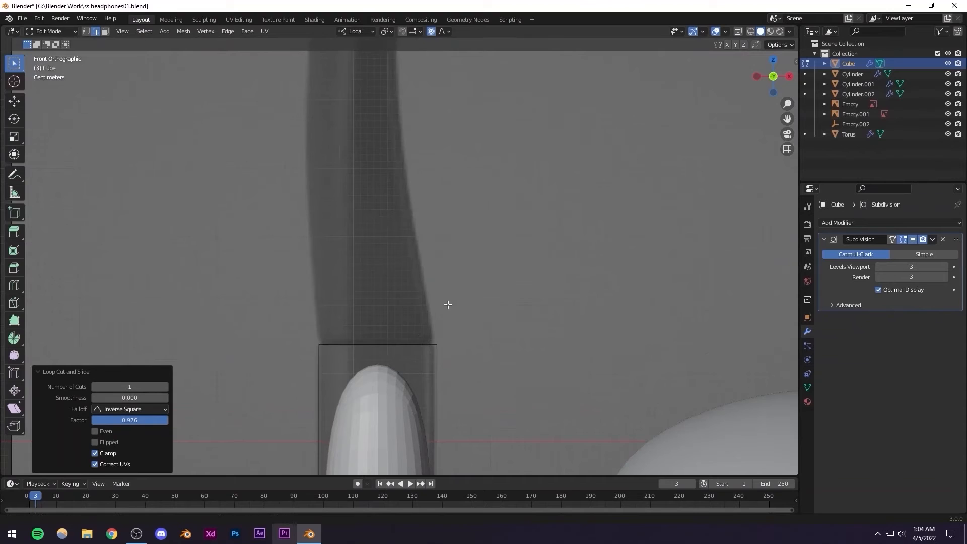
{"action": "scroll", "coordinate": [448, 304], "scroll_direction": "down", "scroll_amount": 3}
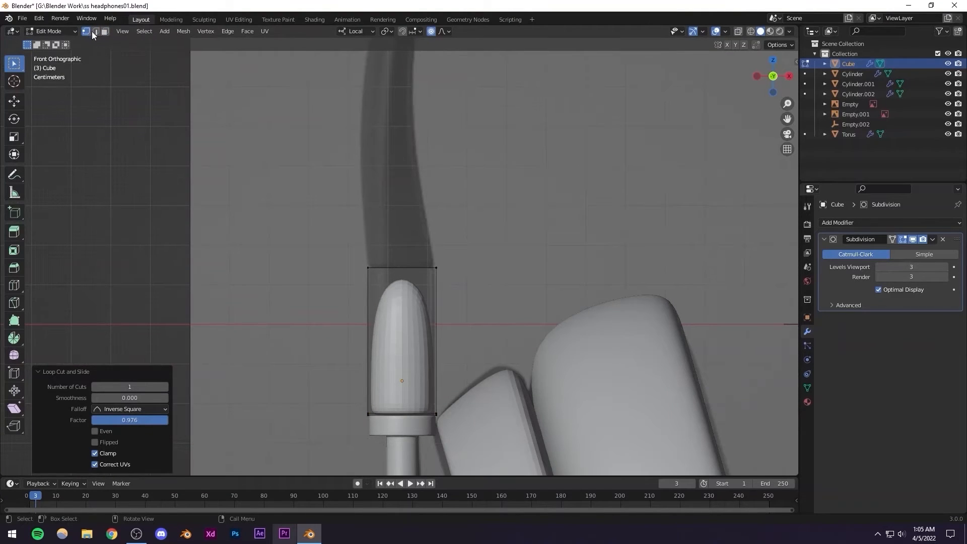
{"action": "key", "text": "alt+z"}
{"action": "left_click_drag", "start_coordinate": [313, 237], "coordinate": [509, 302]}
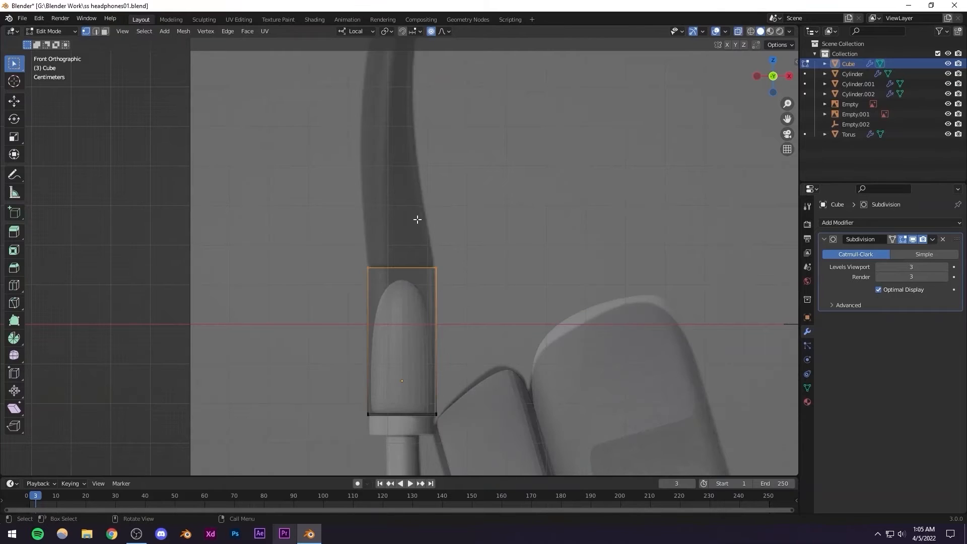
{"action": "key", "text": "alt+z"}
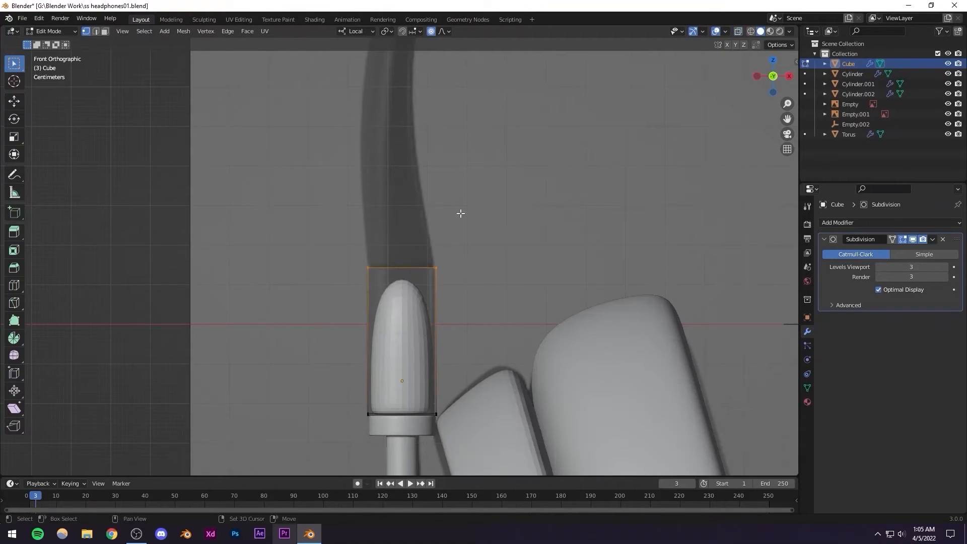
{"action": "middle_click_drag", "start_coordinate": [458, 212], "coordinate": [448, 306], "text": "shift"}
{"action": "key", "text": "e"}
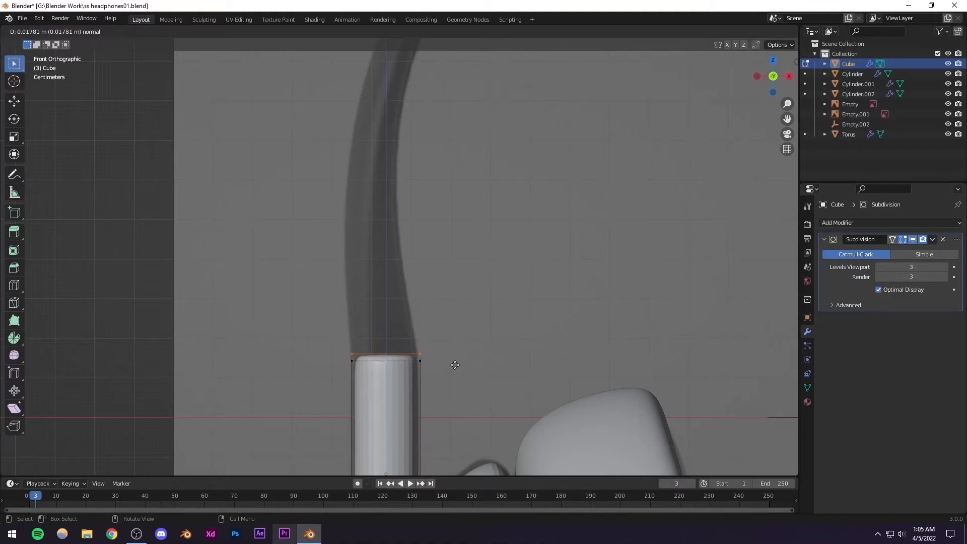
{"action": "left_click", "coordinate": [446, 282]}
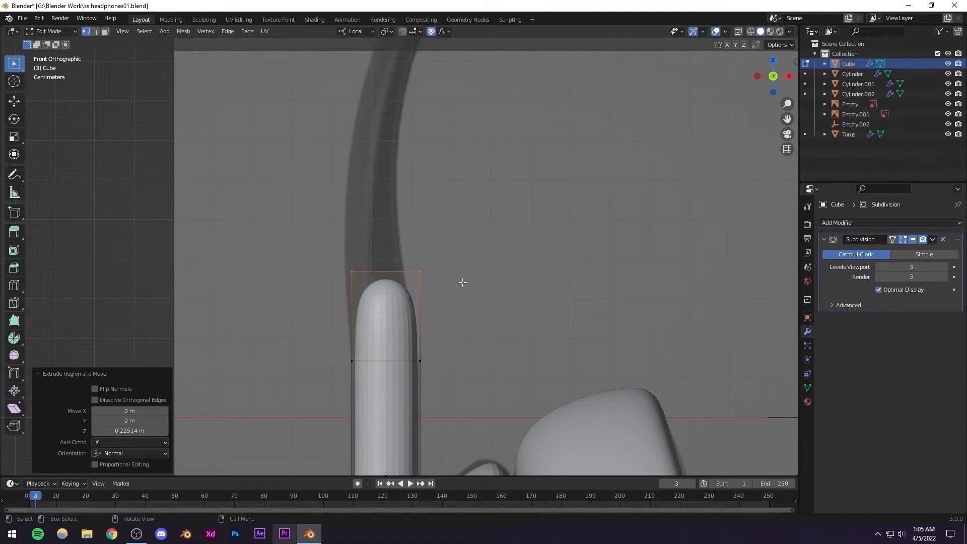
{"action": "key", "text": "g"}
{"action": "left_click", "coordinate": [449, 281]}
{"action": "scroll", "coordinate": [427, 283], "scroll_direction": "down", "scroll_amount": 4}
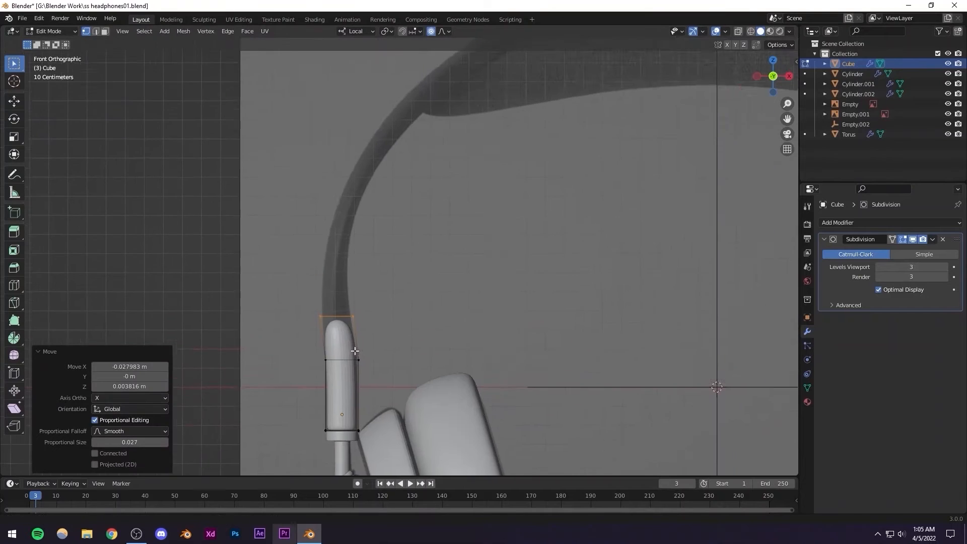
{"action": "scroll", "coordinate": [356, 351], "scroll_direction": "down", "scroll_amount": 6}
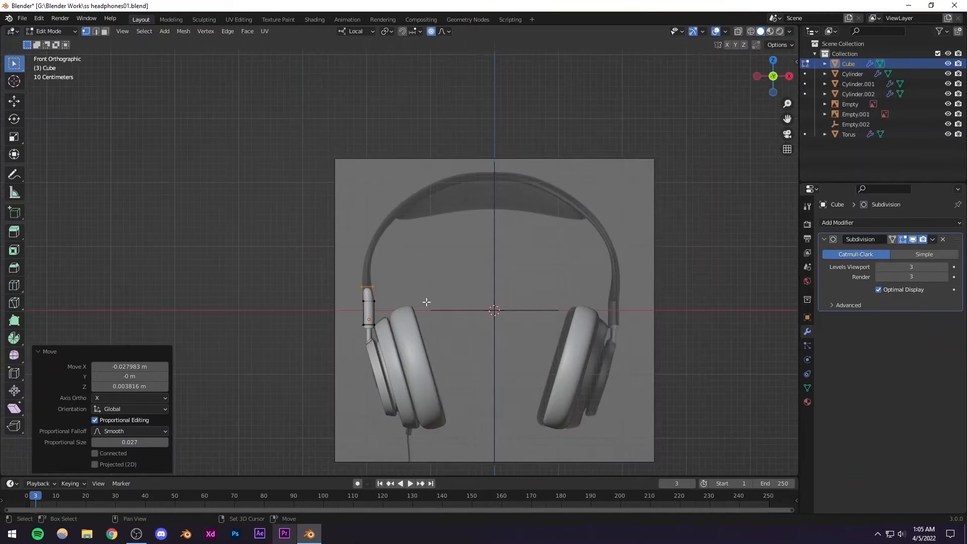
{"action": "scroll", "coordinate": [426, 302], "scroll_direction": "up", "scroll_amount": 6}
{"action": "key", "text": "e"}
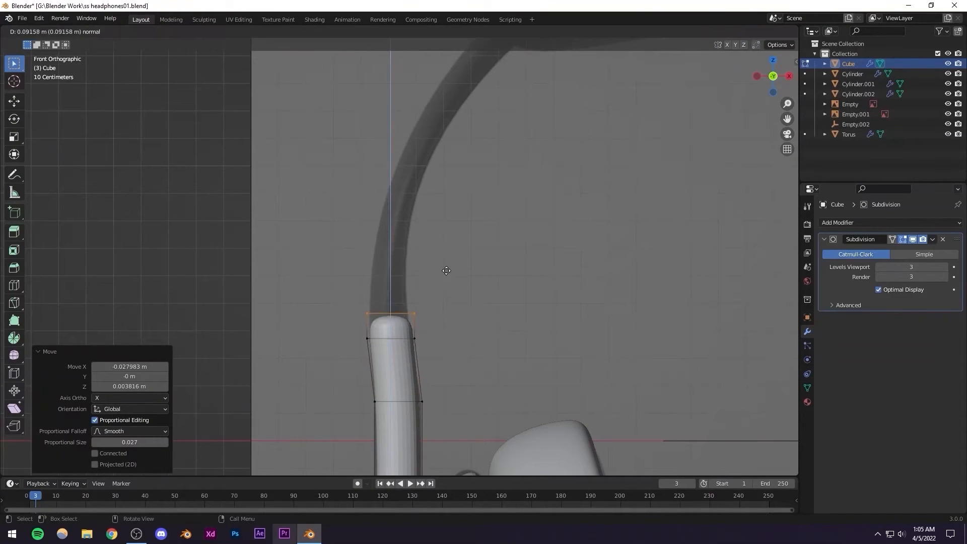
{"action": "left_click", "coordinate": [450, 263]}
{"action": "key", "text": "g"}
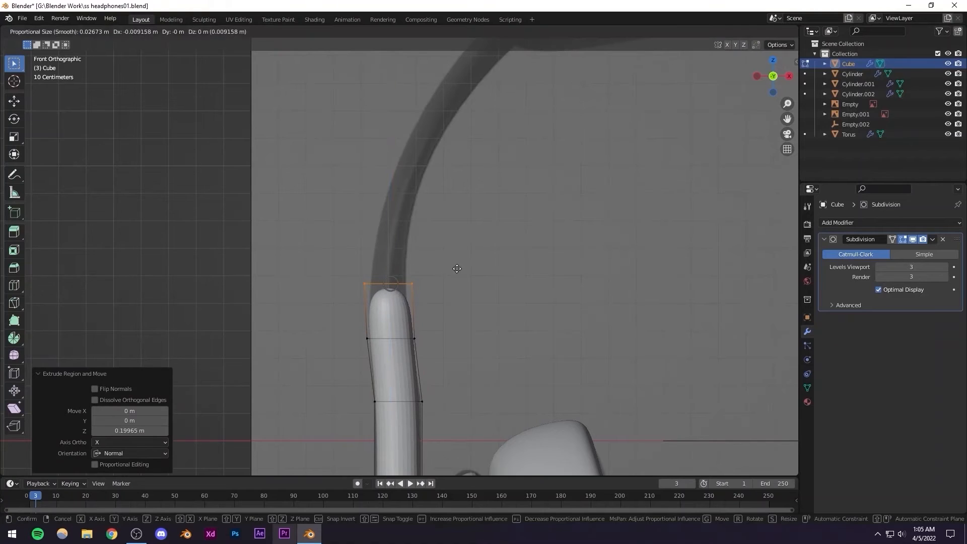
{"action": "left_click", "coordinate": [468, 275]}
{"action": "key", "text": "s"}
{"action": "key", "text": "Escape"}
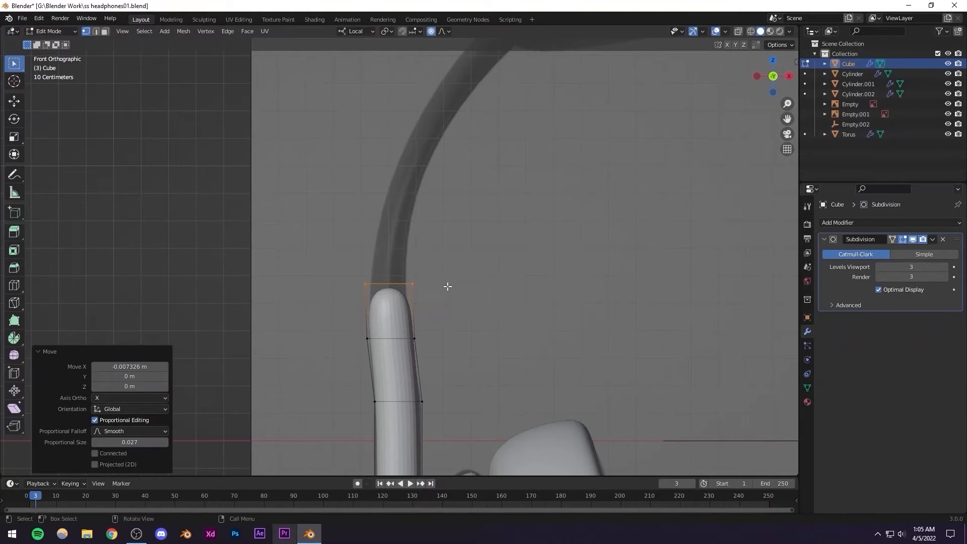
{"action": "middle_click_drag", "start_coordinate": [450, 328], "coordinate": [431, 250], "text": "shift"}
{"action": "key", "text": "ctrl+z"}
{"action": "key", "text": "ctrl+z"}
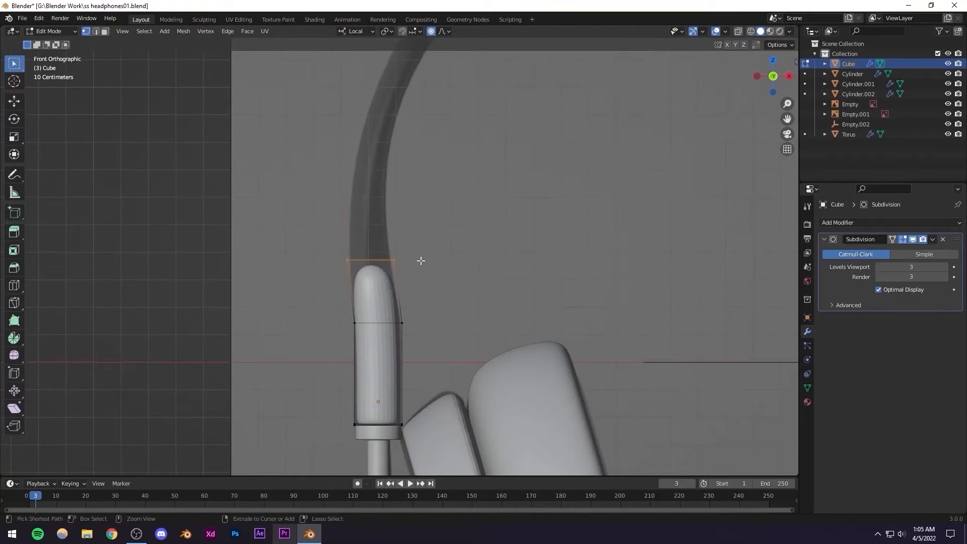
Extrude the block's top face upward about 0.336 m along the reference band
{"action": "scroll", "coordinate": [422, 264], "scroll_direction": "up", "scroll_amount": 1}
{"action": "scroll", "coordinate": [421, 274], "scroll_direction": "up", "scroll_amount": 3}
{"action": "scroll", "coordinate": [423, 285], "scroll_direction": "down", "scroll_amount": 2}
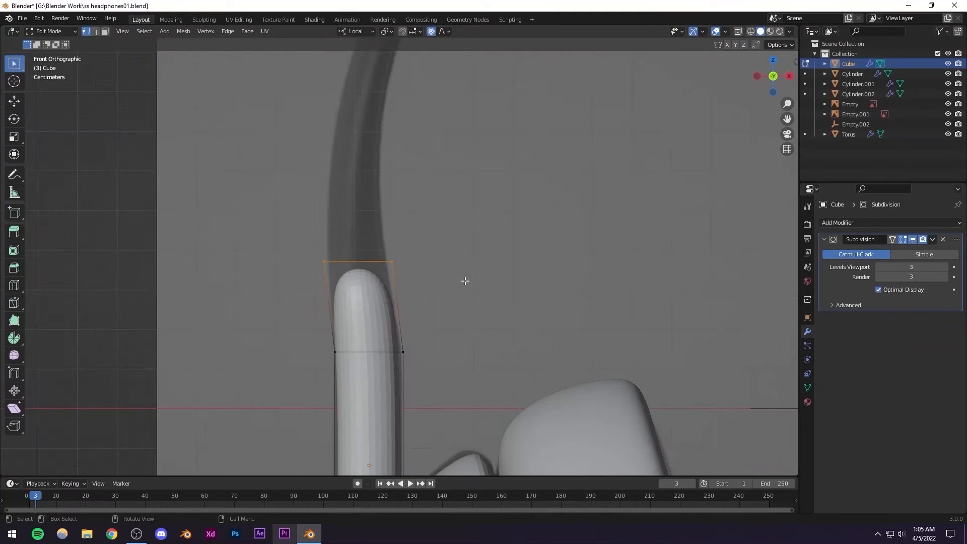
{"action": "key", "text": "e"}
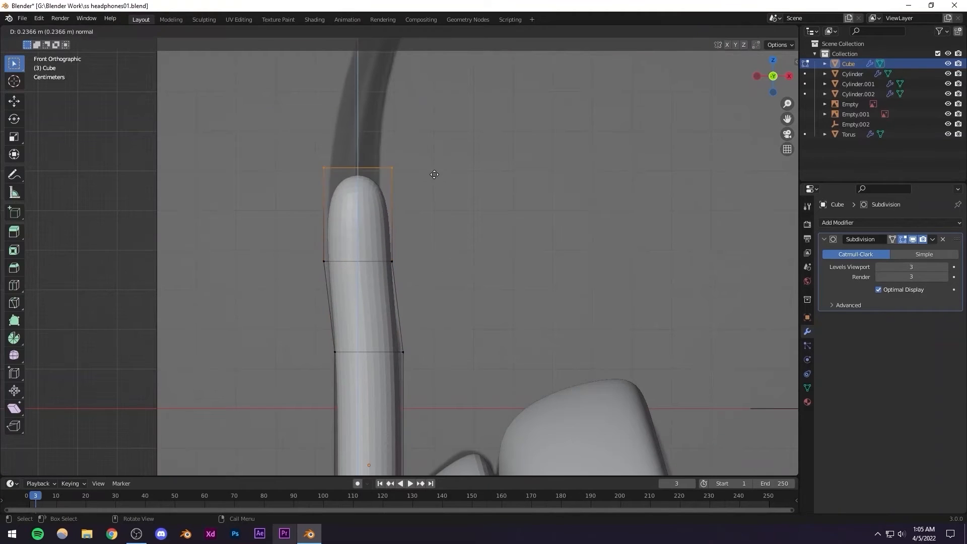
{"action": "left_click", "coordinate": [437, 226]}
Scale the extruded end to about 0.784 and shift it about -0.007 m in X and -0.016 m in Z to match the band's width
{"action": "middle_click_drag", "start_coordinate": [437, 227], "coordinate": [452, 298], "text": "shift"}
{"action": "scroll", "coordinate": [452, 298], "scroll_direction": "up", "scroll_amount": 3}
{"action": "key", "text": "s"}
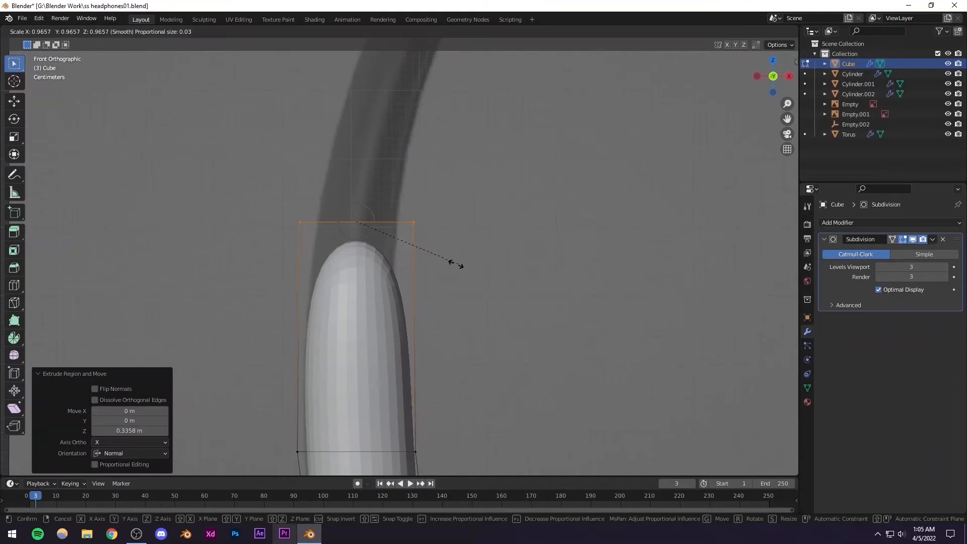
{"action": "left_click", "coordinate": [437, 262]}
{"action": "key", "text": "g"}
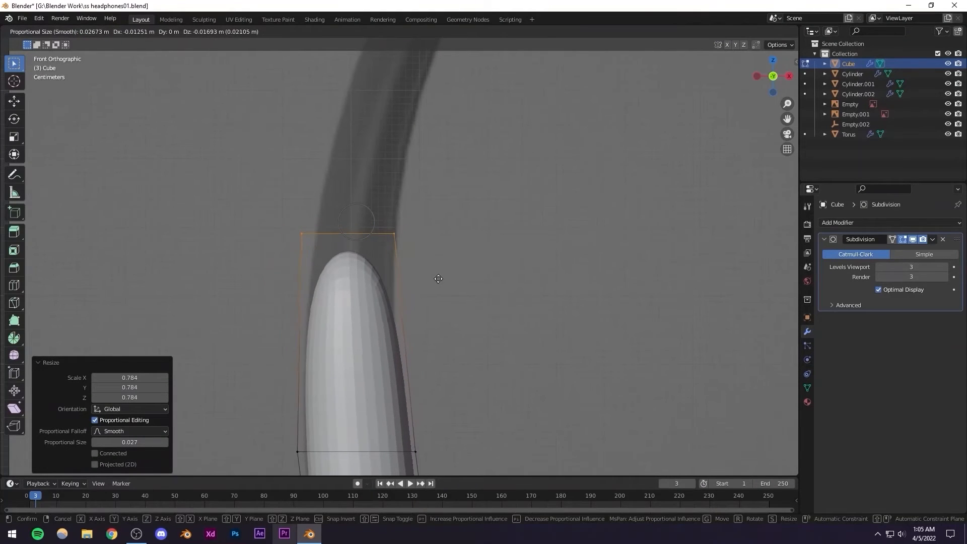
{"action": "left_click", "coordinate": [428, 297]}
{"action": "scroll", "coordinate": [429, 297], "scroll_direction": "down", "scroll_amount": 3}
{"action": "middle_click_drag", "start_coordinate": [423, 323], "coordinate": [417, 296], "text": "shift"}
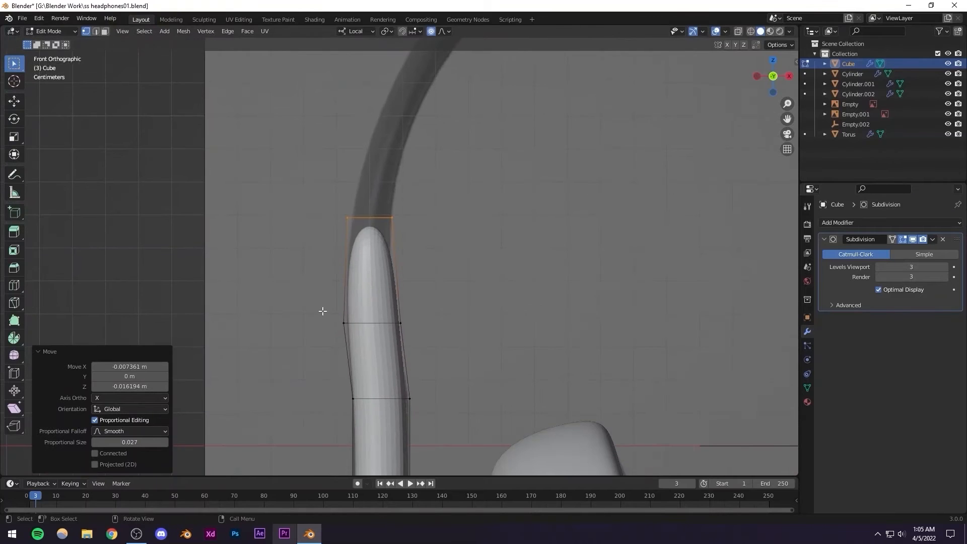
With X-ray on, select the edge loop below the end and nudge it about -0.002 m in X and 0.002 m in Z
{"action": "key", "text": "space"}
{"action": "key", "text": "space"}
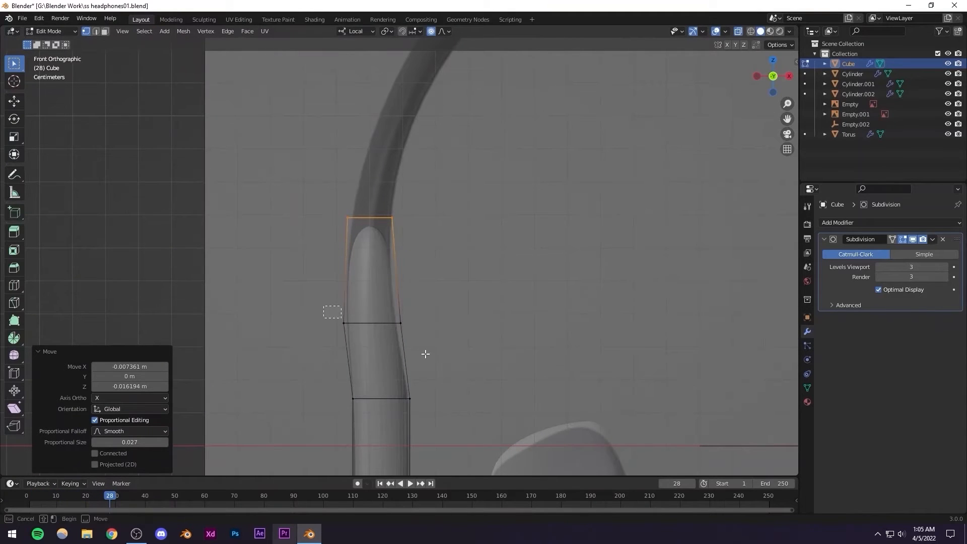
{"action": "left_click_drag", "start_coordinate": [323, 306], "coordinate": [425, 354]}
{"action": "scroll", "coordinate": [429, 347], "scroll_direction": "up", "scroll_amount": 3}
{"action": "middle_click_drag", "start_coordinate": [440, 349], "coordinate": [478, 334], "text": "shift"}
{"action": "key", "text": "g"}
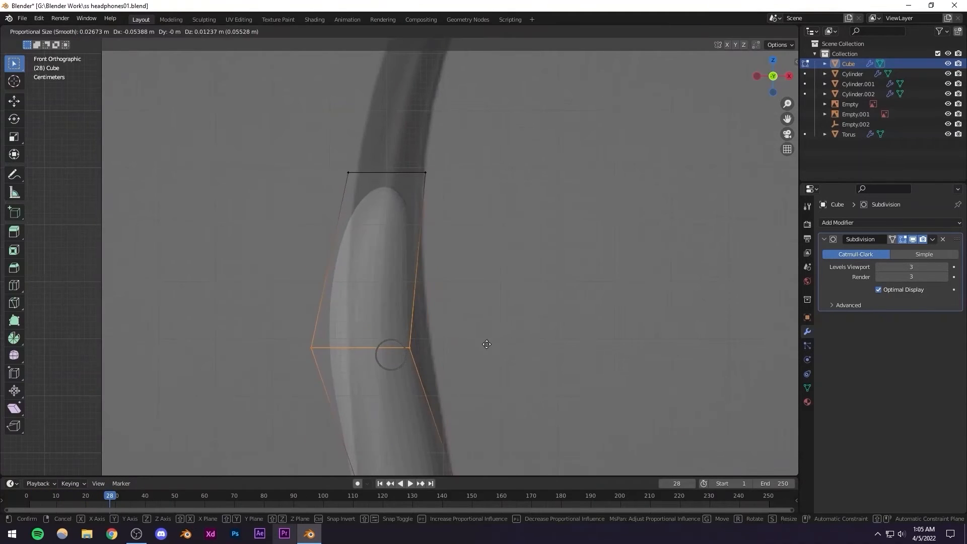
{"action": "left_click", "coordinate": [500, 347]}
{"action": "scroll", "coordinate": [491, 337], "scroll_direction": "down", "scroll_amount": 5}
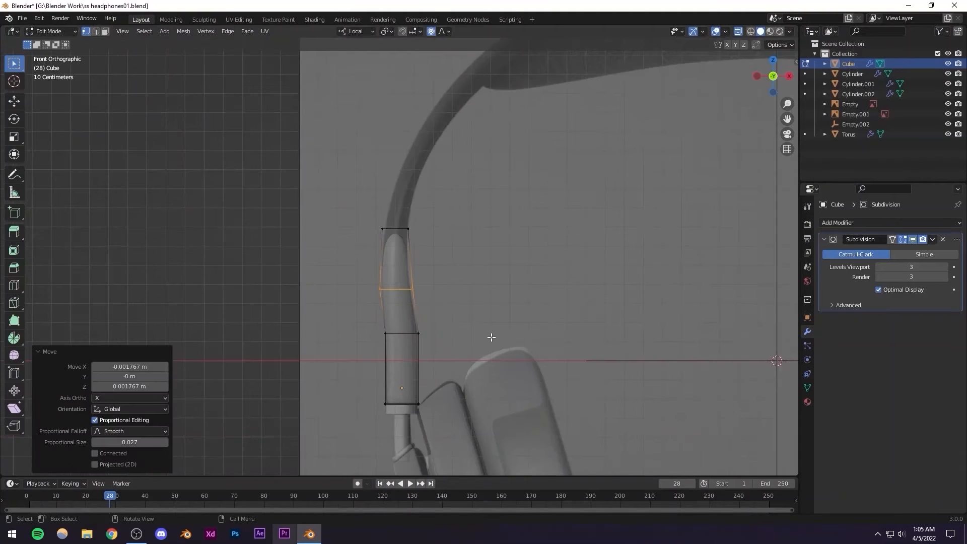
Select the band's top end vertices and extrude them upward about 0.259 m
{"action": "middle_click_drag", "start_coordinate": [459, 320], "coordinate": [452, 382], "text": "shift"}
{"action": "scroll", "coordinate": [444, 360], "scroll_direction": "up", "scroll_amount": 4}
{"action": "middle_click_drag", "start_coordinate": [424, 319], "coordinate": [392, 364], "text": "shift"}
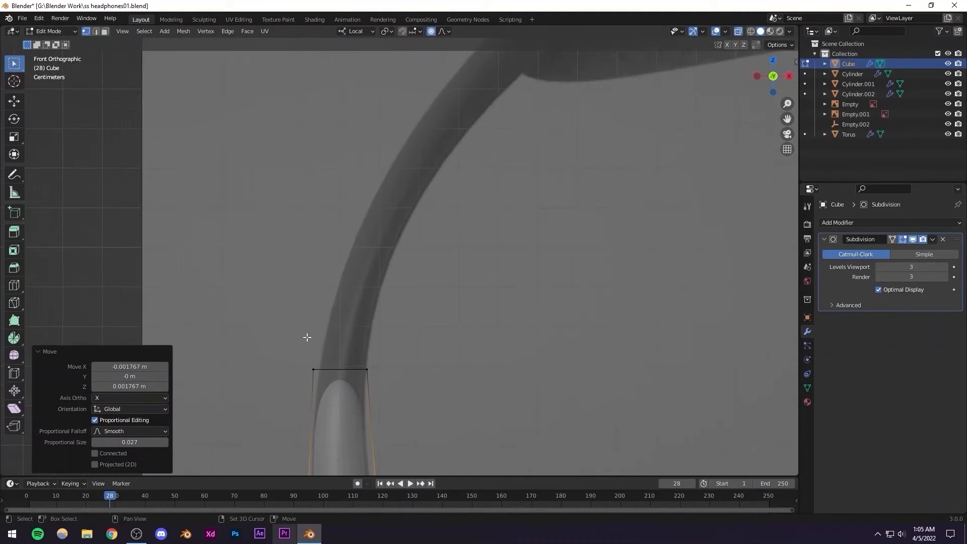
{"action": "left_click_drag", "start_coordinate": [279, 339], "coordinate": [411, 391]}
{"action": "key", "text": "e"}
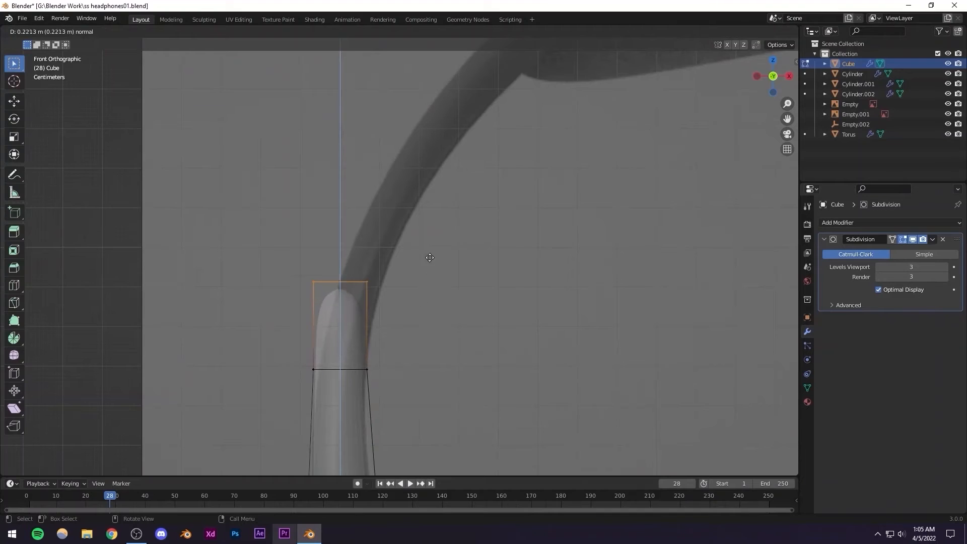
{"action": "left_click", "coordinate": [432, 253]}
Shift the new end about 0.062 m in X and 0.015 m in Z and rotate it 22.3° to follow the band's curve
{"action": "key", "text": "g"}
{"action": "key", "text": "o"}
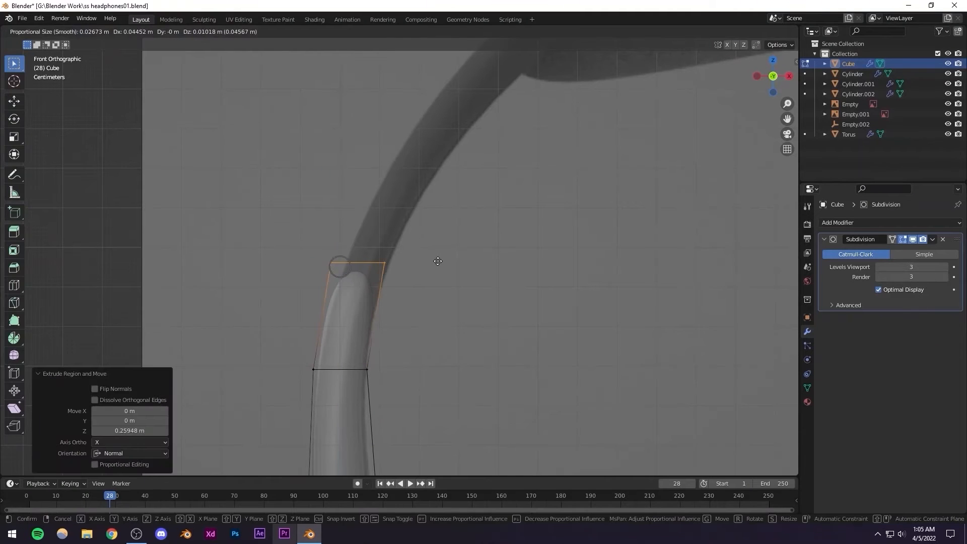
{"action": "left_click", "coordinate": [440, 260]}
{"action": "key", "text": "r"}
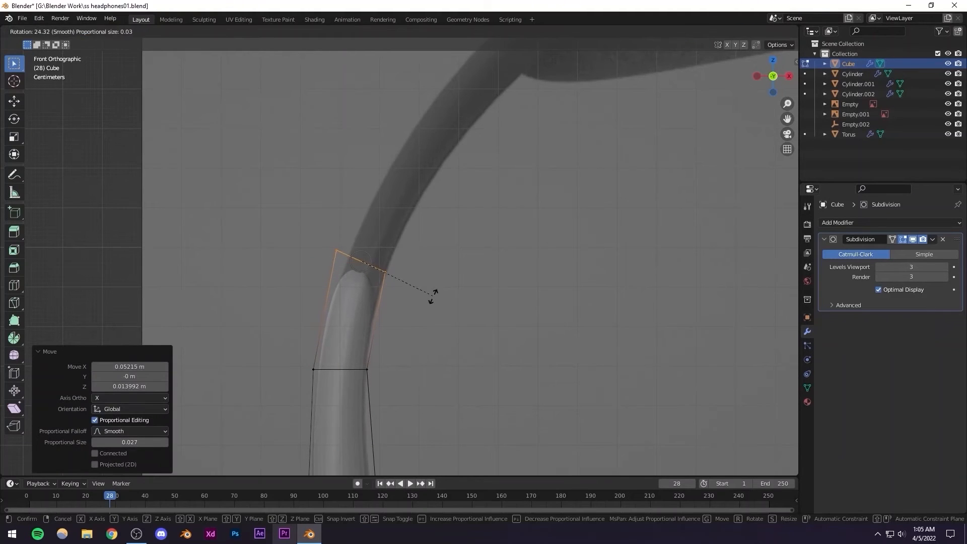
{"action": "left_click", "coordinate": [435, 294]}
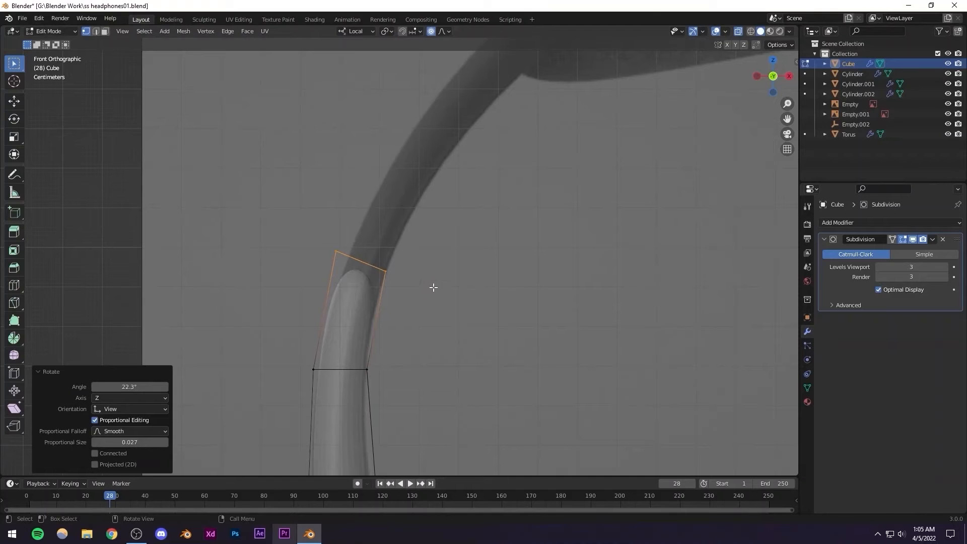
{"action": "key", "text": "g"}
{"action": "left_click", "coordinate": [437, 287]}
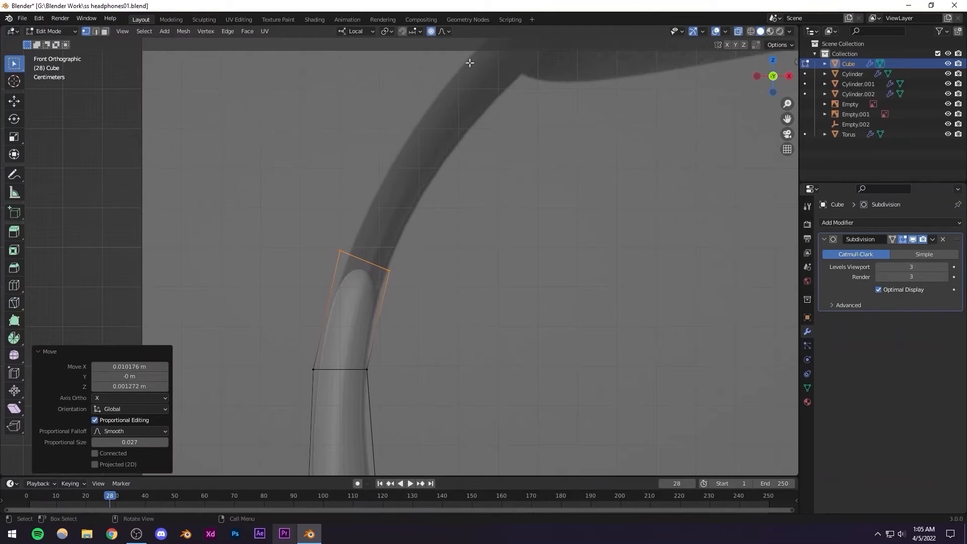
Turn off proportional editing, inspect the band in Object Mode from an angle, and resume editing in front view
{"action": "left_click", "coordinate": [431, 32]}
{"action": "scroll", "coordinate": [411, 162], "scroll_direction": "down", "scroll_amount": 5}
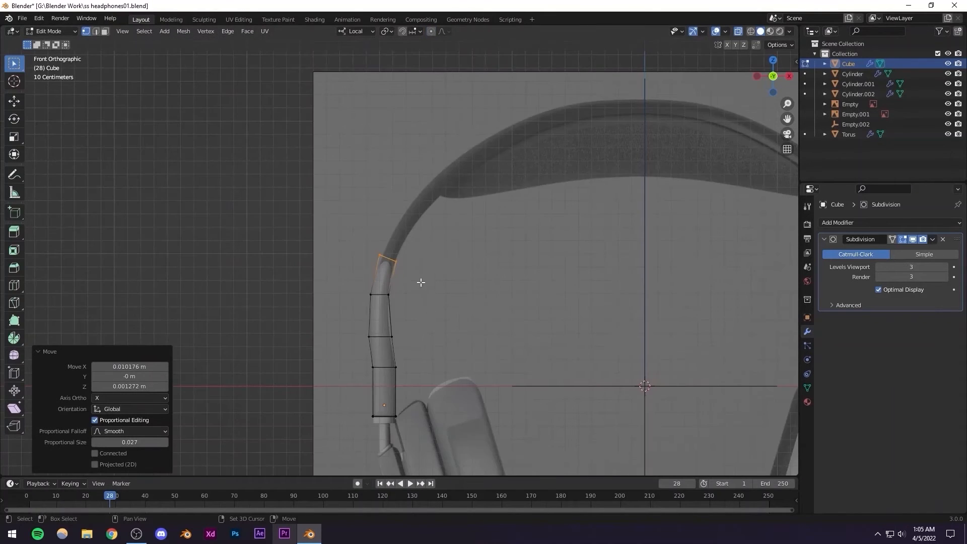
{"action": "key", "text": "Tab"}
{"action": "middle_click_drag", "start_coordinate": [400, 287], "coordinate": [424, 313]}
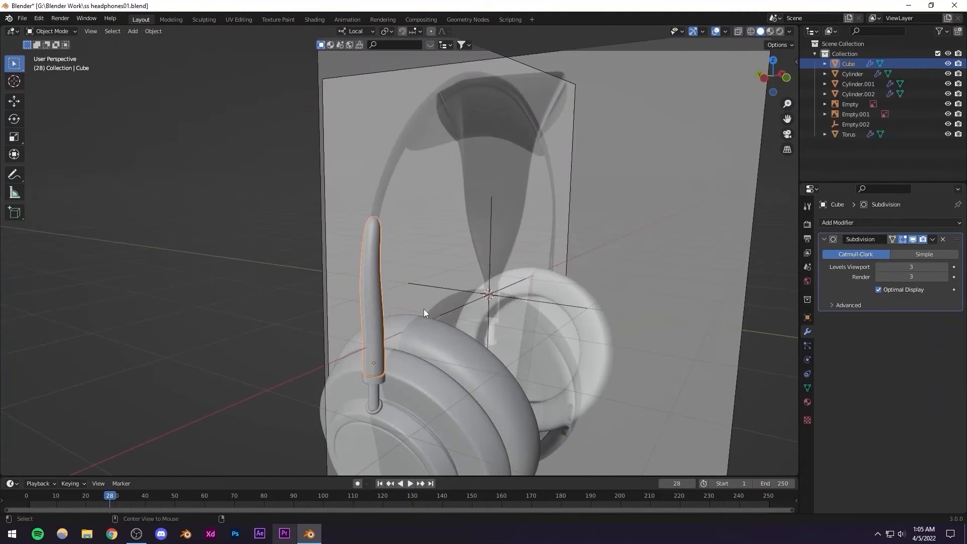
{"action": "key", "text": "KP_1"}
{"action": "key", "text": "Tab"}
Extrude the band's end about 0.549 m, shift it about 0.081 m in X and -0.009 m in Z, and rotate it 15.6°
{"action": "scroll", "coordinate": [363, 347], "scroll_direction": "up", "scroll_amount": 3}
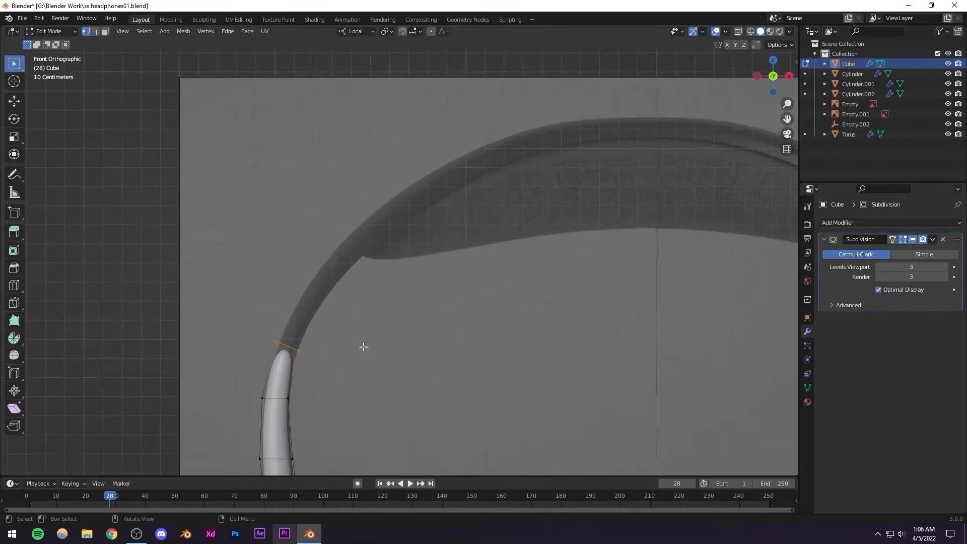
{"action": "scroll", "coordinate": [363, 346], "scroll_direction": "up", "scroll_amount": 1}
{"action": "key", "text": "e"}
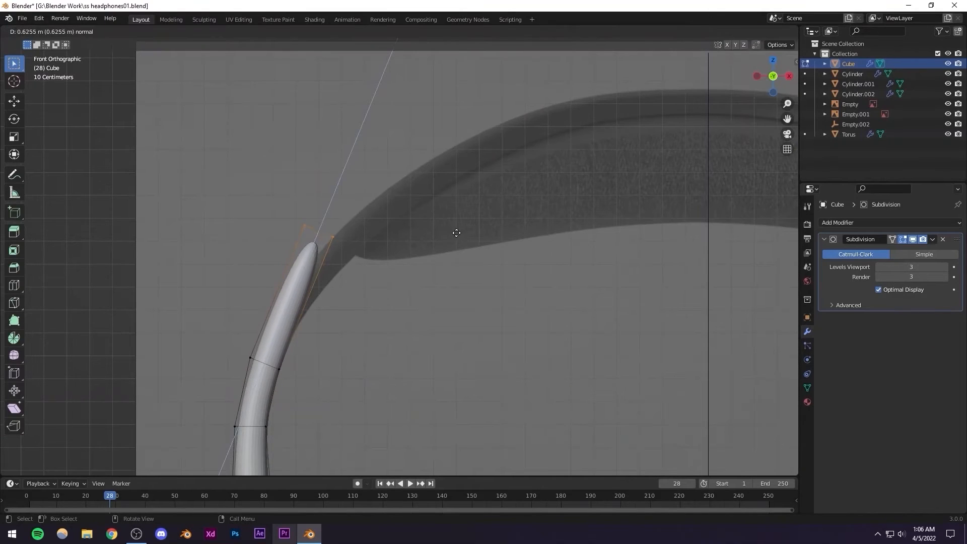
{"action": "left_click", "coordinate": [404, 255]}
{"action": "key", "text": "g"}
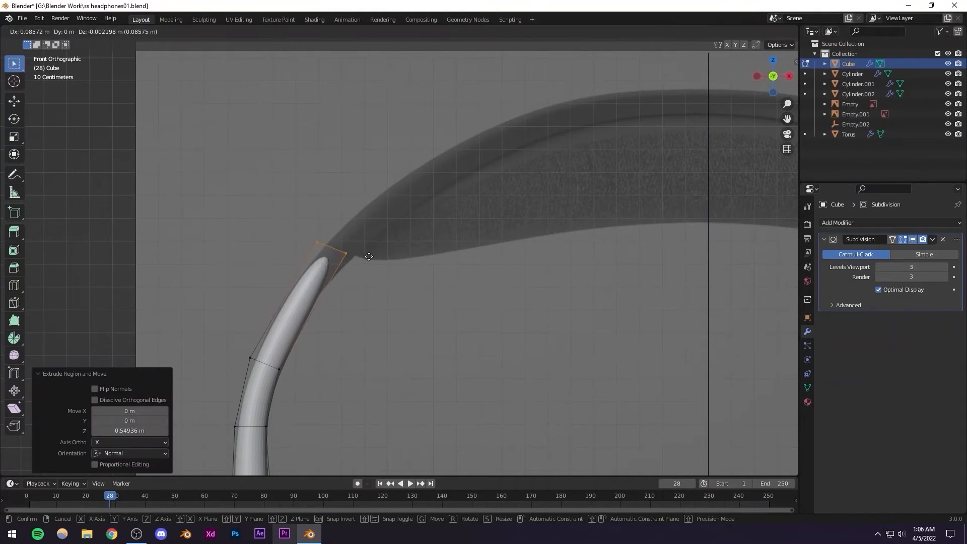
{"action": "left_click", "coordinate": [368, 258]}
{"action": "key", "text": "r"}
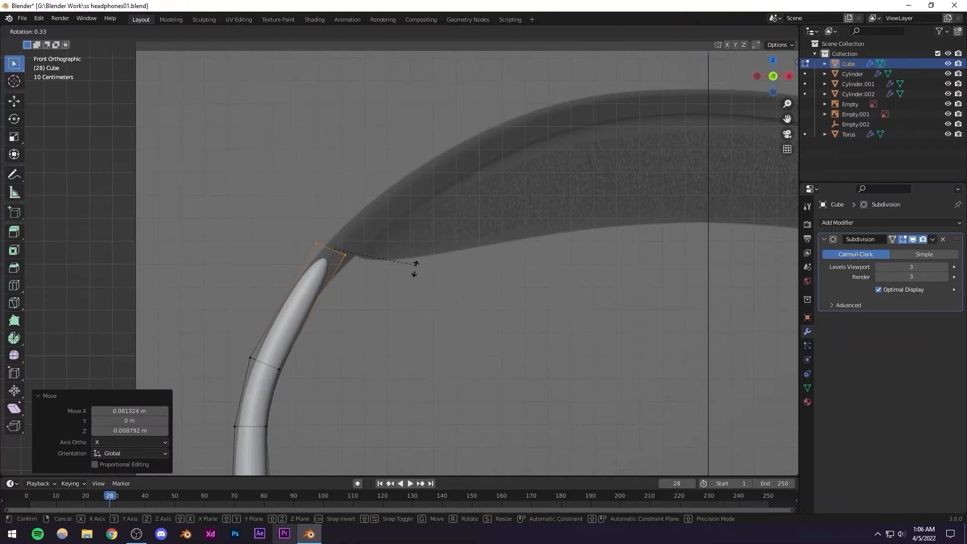
{"action": "left_click", "coordinate": [405, 284]}
Extrude the end about 0.608 m, turn on X-ray, move the end onto the reference band and rotate it 17.9°
{"action": "key", "text": "e"}
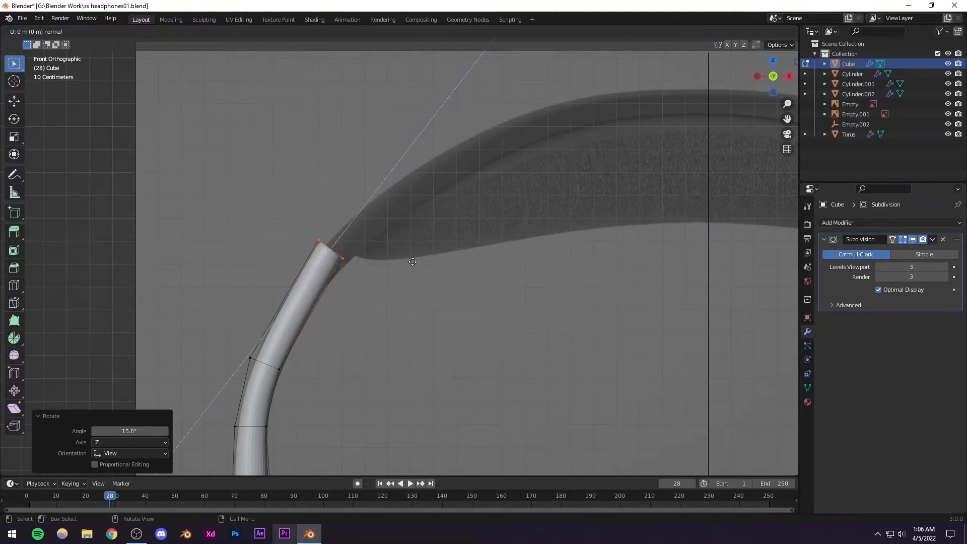
{"action": "left_click", "coordinate": [515, 194]}
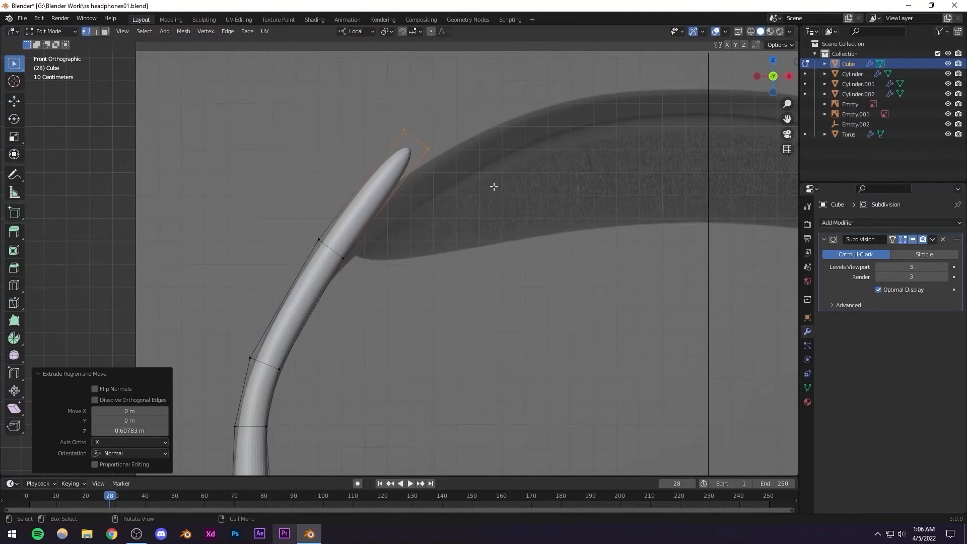
{"action": "key", "text": "alt+z"}
{"action": "key", "text": "g"}
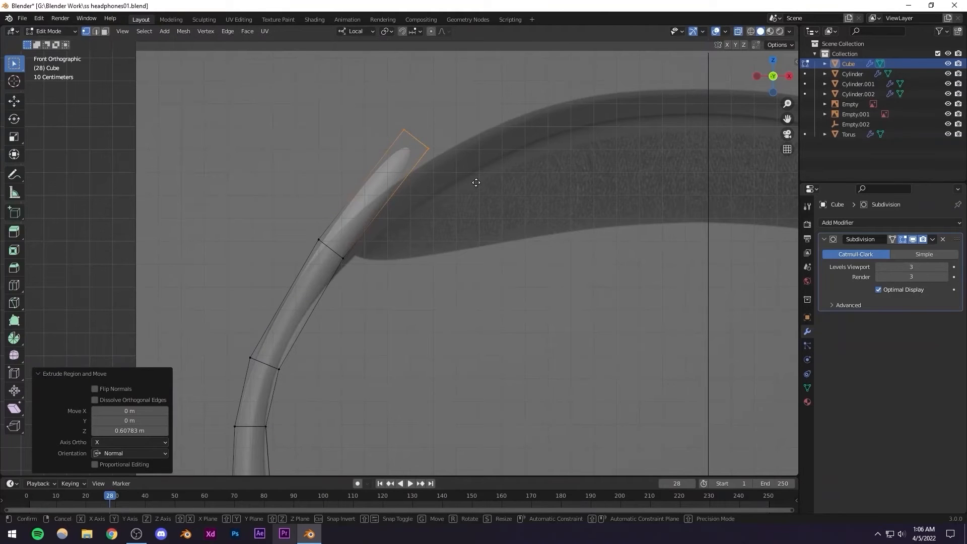
{"action": "left_click", "coordinate": [503, 208]}
{"action": "key", "text": "r"}
{"action": "left_click", "coordinate": [489, 216]}
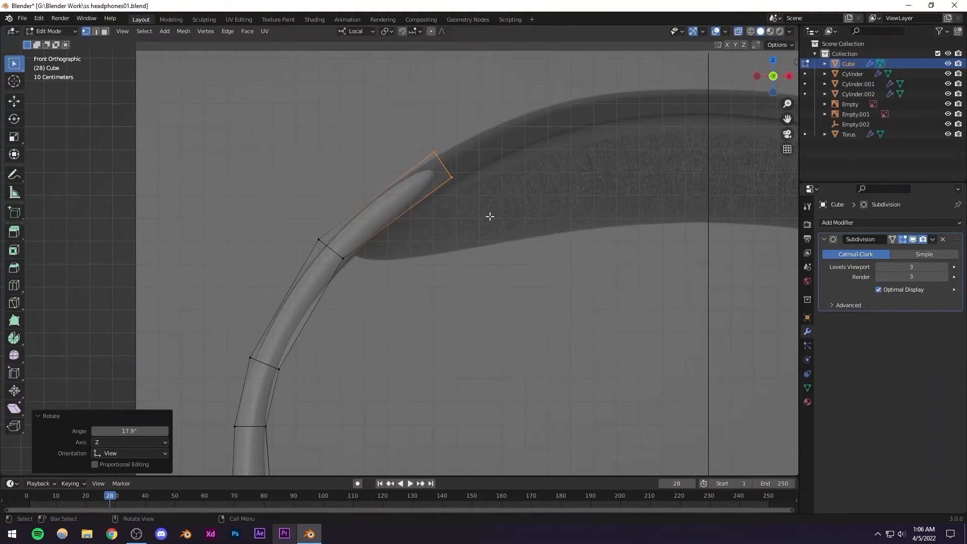
Extrude the end about 0.682 m, shift it about 0.119 m in X and -0.101 m in Z, and rotate it 23.7°
{"action": "key", "text": "e"}
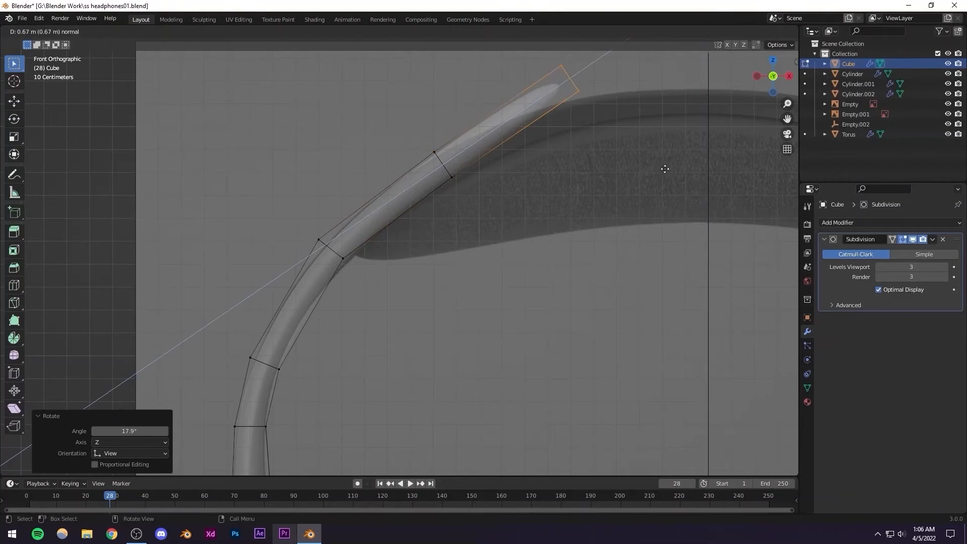
{"action": "left_click", "coordinate": [665, 169]}
{"action": "middle_click_drag", "start_coordinate": [551, 226], "coordinate": [351, 358], "text": "shift"}
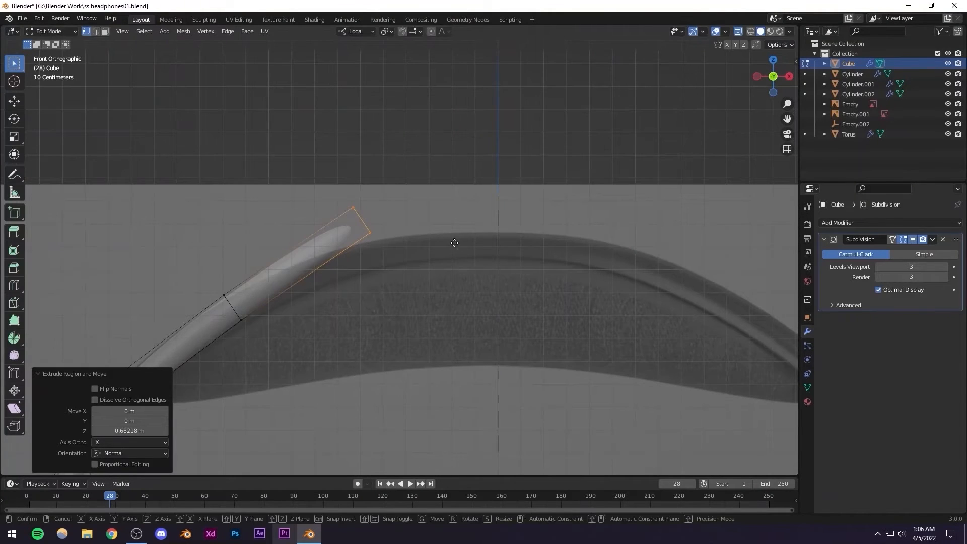
{"action": "key", "text": "g"}
{"action": "left_click", "coordinate": [461, 265]}
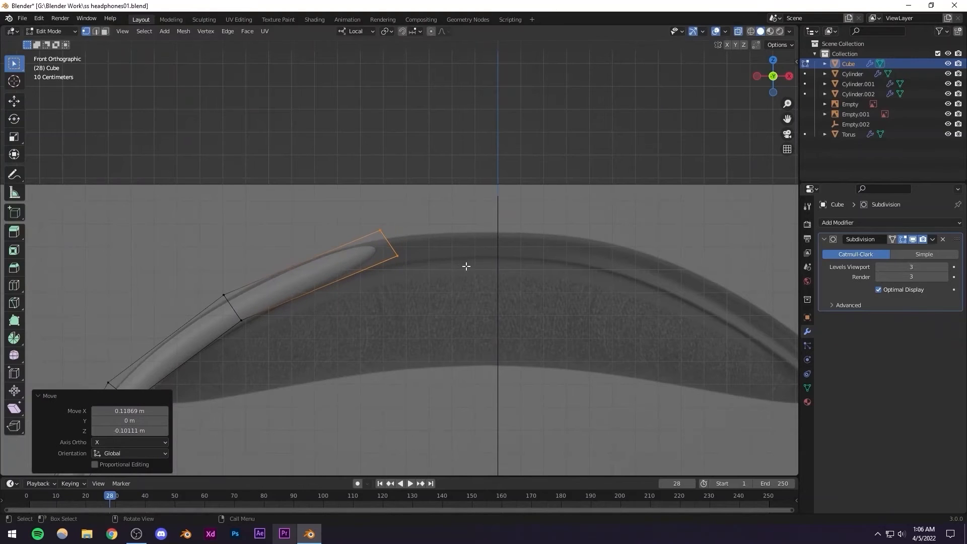
{"action": "key", "text": "r"}
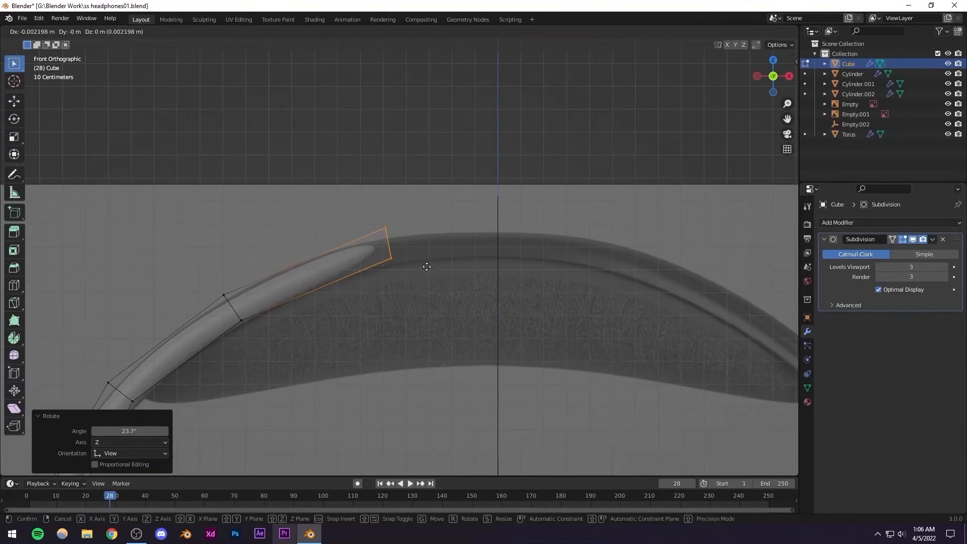
{"action": "left_click", "coordinate": [425, 267]}
Return to Object Mode, check the headband against the whole reference image and save the file
{"action": "key", "text": "Tab"}
{"action": "scroll", "coordinate": [422, 267], "scroll_direction": "down", "scroll_amount": 5}
{"action": "scroll", "coordinate": [383, 267], "scroll_direction": "up", "scroll_amount": 5}
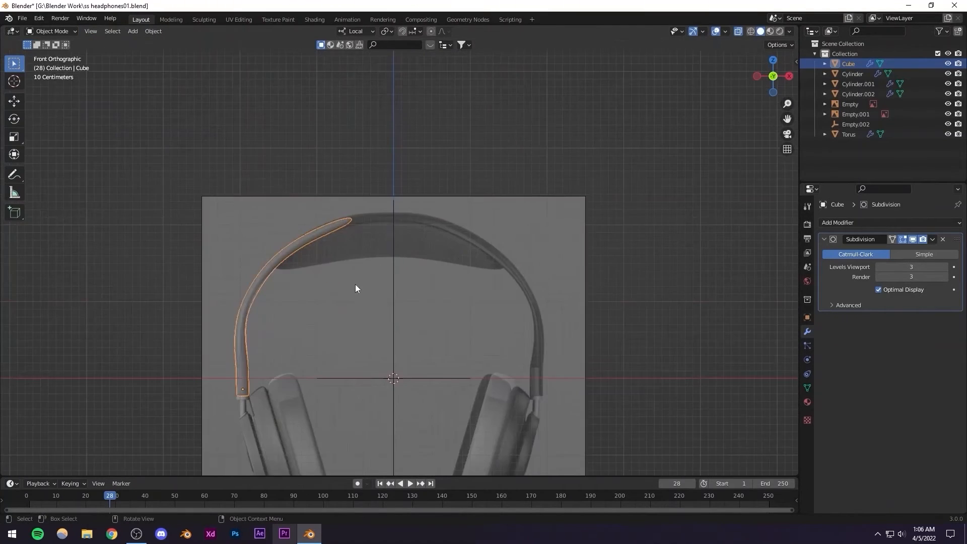
{"action": "key", "text": "ctrl+s"}
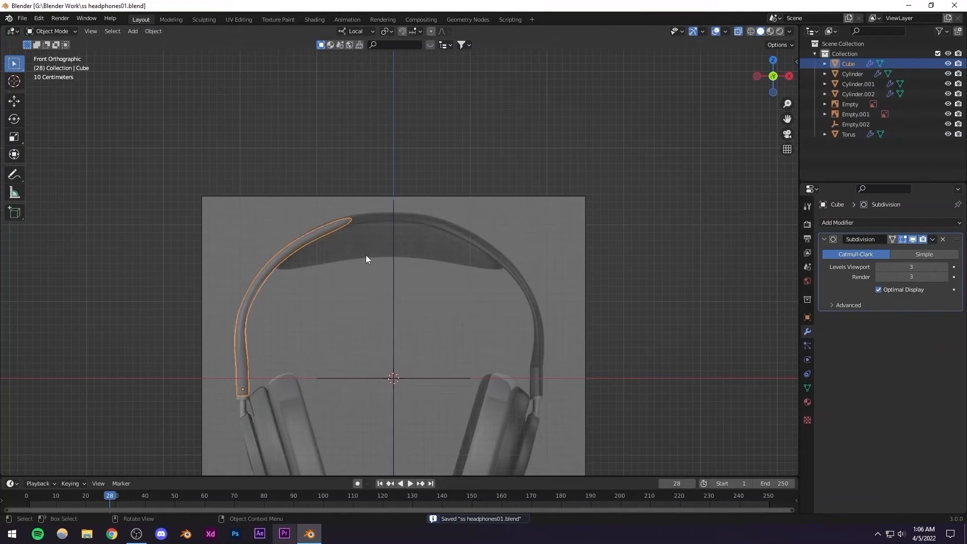
Save the file and view the model against the side reference image in left orthographic view
{"action": "left_click", "coordinate": [143, 270]}
{"action": "key", "text": "ctrl+s"}
{"action": "middle_click_drag", "start_coordinate": [351, 311], "coordinate": [407, 268], "text": "shift"}
{"action": "scroll", "coordinate": [397, 311], "scroll_direction": "down", "scroll_amount": 3}
{"action": "middle_click_drag", "start_coordinate": [397, 310], "coordinate": [355, 297]}
{"action": "scroll", "coordinate": [396, 323], "scroll_direction": "up", "scroll_amount": 2}
{"action": "scroll", "coordinate": [354, 299], "scroll_direction": "up", "scroll_amount": 2}
{"action": "left_click", "coordinate": [354, 298]}
{"action": "scroll", "coordinate": [367, 309], "scroll_direction": "up", "scroll_amount": 4}
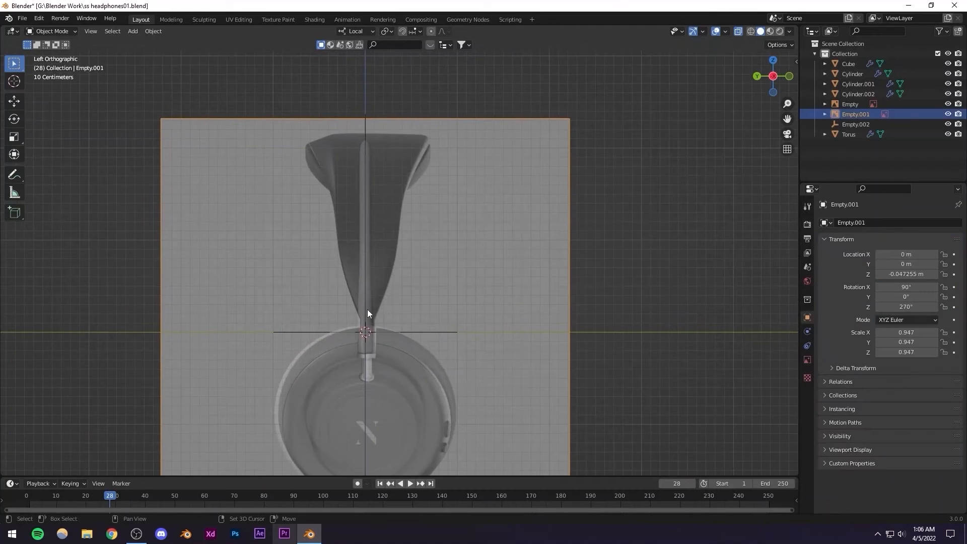
Examine how the headband's outline and lower end line up with the side reference image, in both Object and Edit Mode
{"action": "left_click", "coordinate": [338, 332]}
{"action": "scroll", "coordinate": [368, 317], "scroll_direction": "down", "scroll_amount": 4}
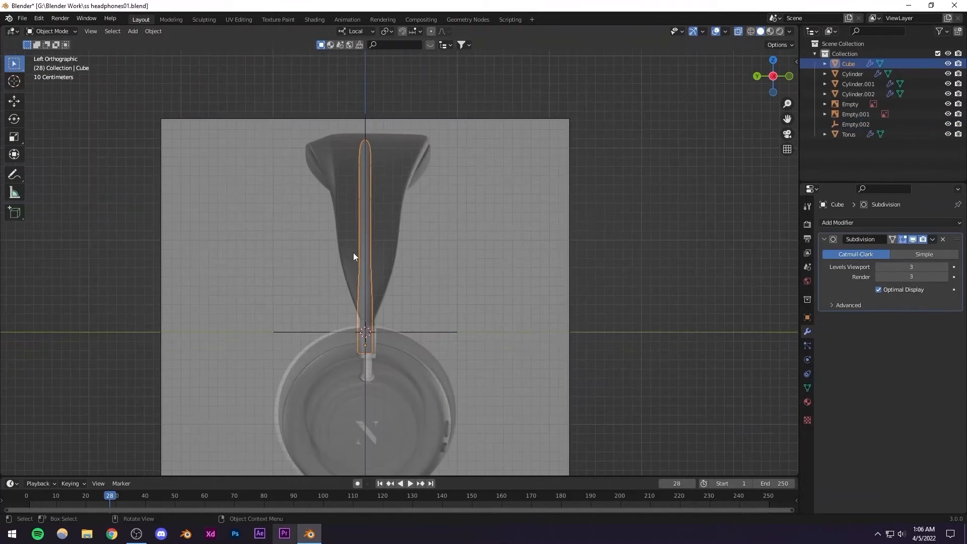
{"action": "scroll", "coordinate": [422, 263], "scroll_direction": "up", "scroll_amount": 3}
{"action": "scroll", "coordinate": [399, 276], "scroll_direction": "down", "scroll_amount": 3}
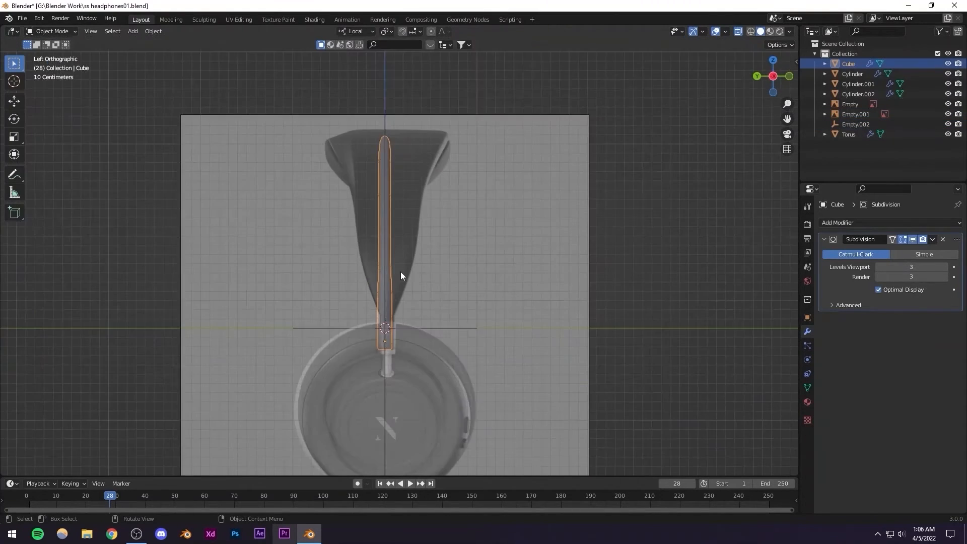
{"action": "key", "text": "Tab"}
{"action": "scroll", "coordinate": [424, 282], "scroll_direction": "up", "scroll_amount": 5}
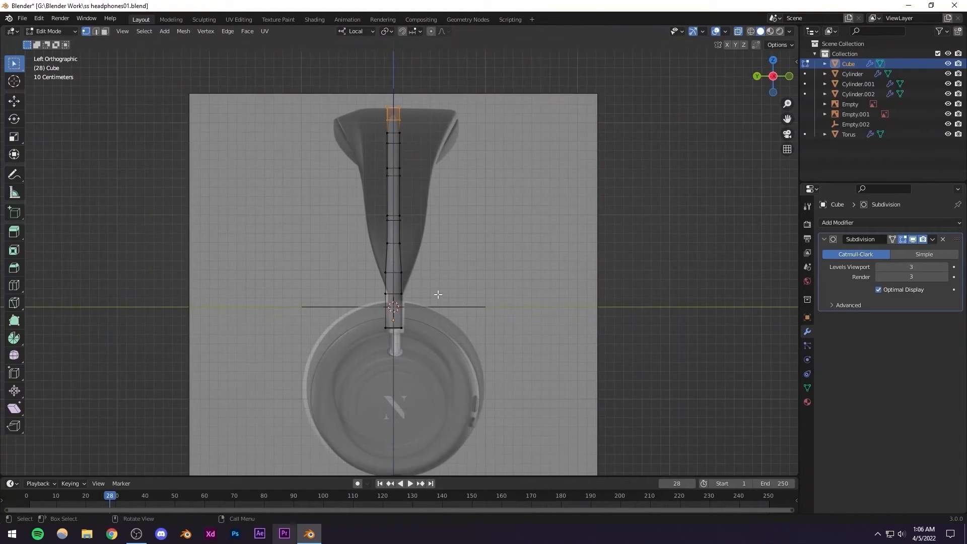
{"action": "scroll", "coordinate": [414, 305], "scroll_direction": "up", "scroll_amount": 4}
{"action": "scroll", "coordinate": [397, 314], "scroll_direction": "down", "scroll_amount": 3}
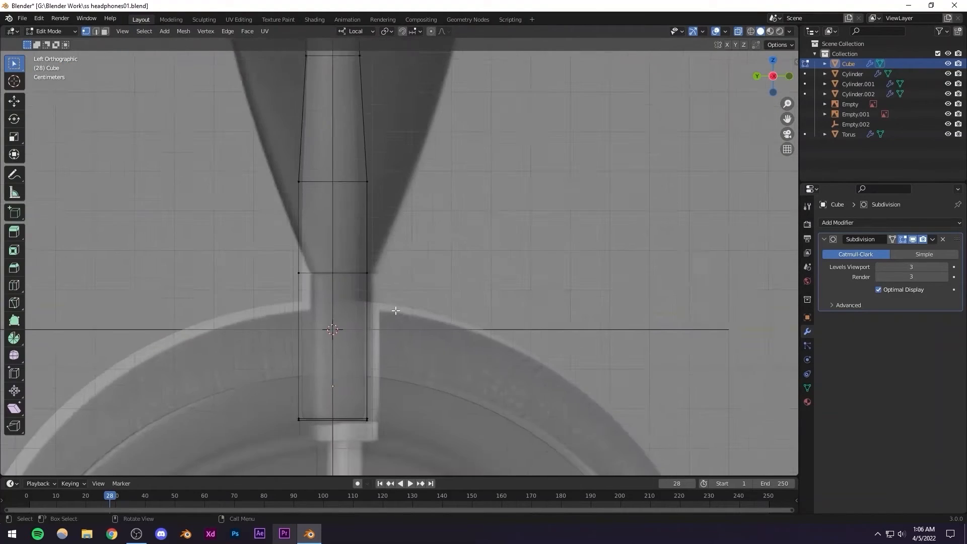
{"action": "key", "text": "Tab"}
{"action": "scroll", "coordinate": [395, 311], "scroll_direction": "down", "scroll_amount": 5}
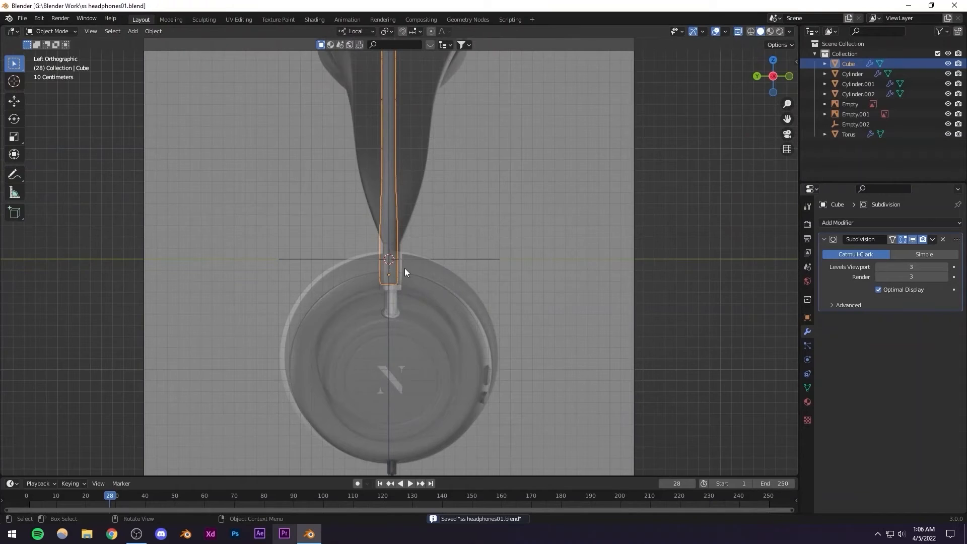
{"action": "scroll", "coordinate": [404, 268], "scroll_direction": "up", "scroll_amount": 3}
Move the side reference image about -0.022 m along its local X axis to line it up with the headband
{"action": "left_click", "coordinate": [472, 206]}
{"action": "scroll", "coordinate": [422, 247], "scroll_direction": "down", "scroll_amount": 5}
{"action": "mouse_move", "coordinate": [422, 244]}
{"action": "middle_mouse_down", "text": "shift"}
{"action": "mouse_move", "coordinate": [420, 294]}
{"action": "mouse_move", "coordinate": [410, 292]}
{"action": "mouse_move", "coordinate": [411, 239]}
{"action": "middle_mouse_up", "text": "shift"}
{"action": "scroll", "coordinate": [418, 296], "scroll_direction": "up", "scroll_amount": 5}
{"action": "scroll", "coordinate": [409, 277], "scroll_direction": "up", "scroll_amount": 1}
{"action": "key", "text": "g"}
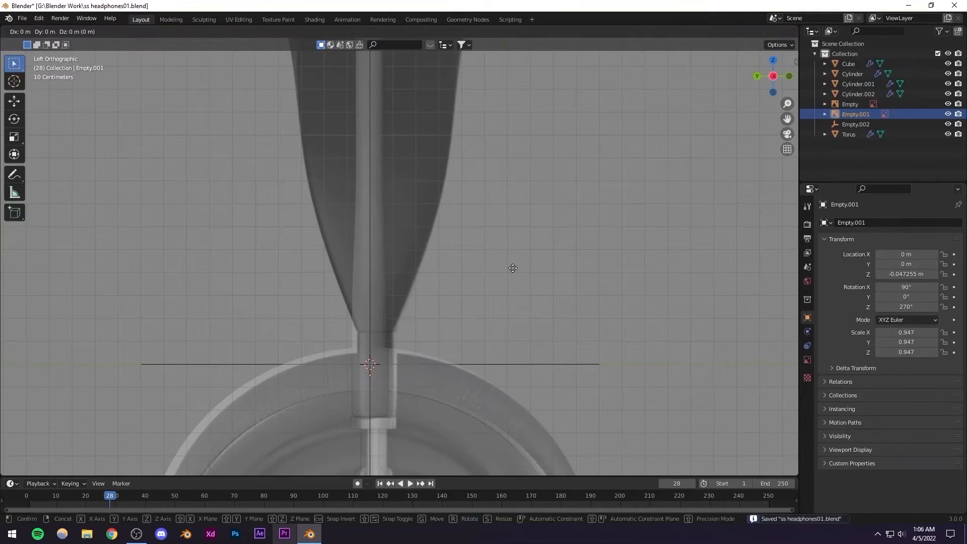
{"action": "key", "text": "y"}
{"action": "key", "text": "x"}
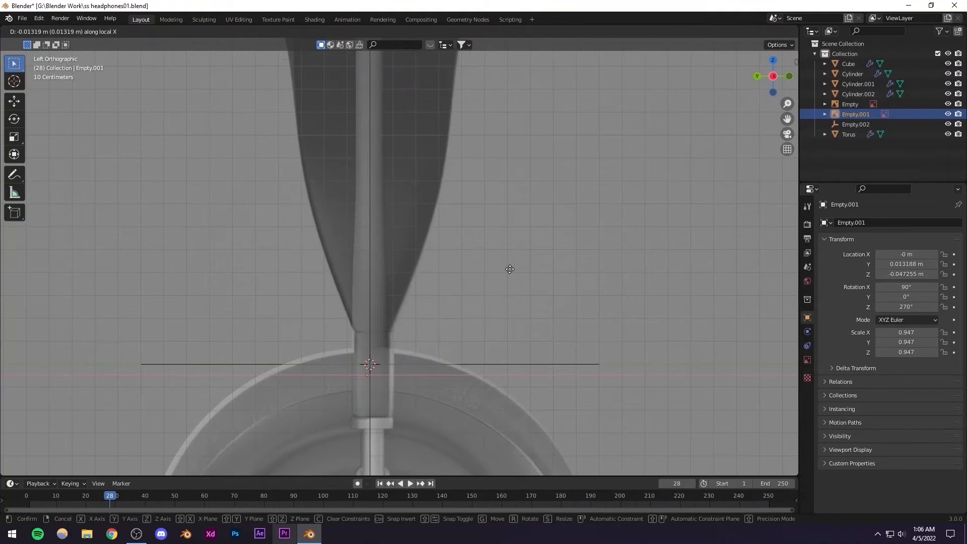
{"action": "left_click", "coordinate": [507, 272]}
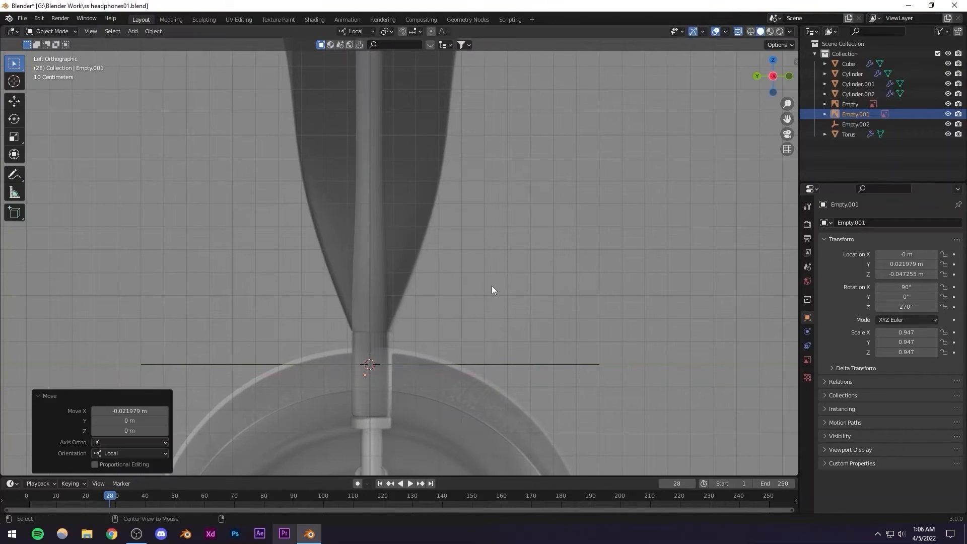
Turn off X-ray, check the band's alignment with the shifted side reference and select the headband
{"action": "key", "text": "alt+z"}
{"action": "scroll", "coordinate": [438, 310], "scroll_direction": "up", "scroll_amount": 1}
{"action": "scroll", "coordinate": [424, 301], "scroll_direction": "up", "scroll_amount": 3}
{"action": "scroll", "coordinate": [395, 292], "scroll_direction": "down", "scroll_amount": 4}
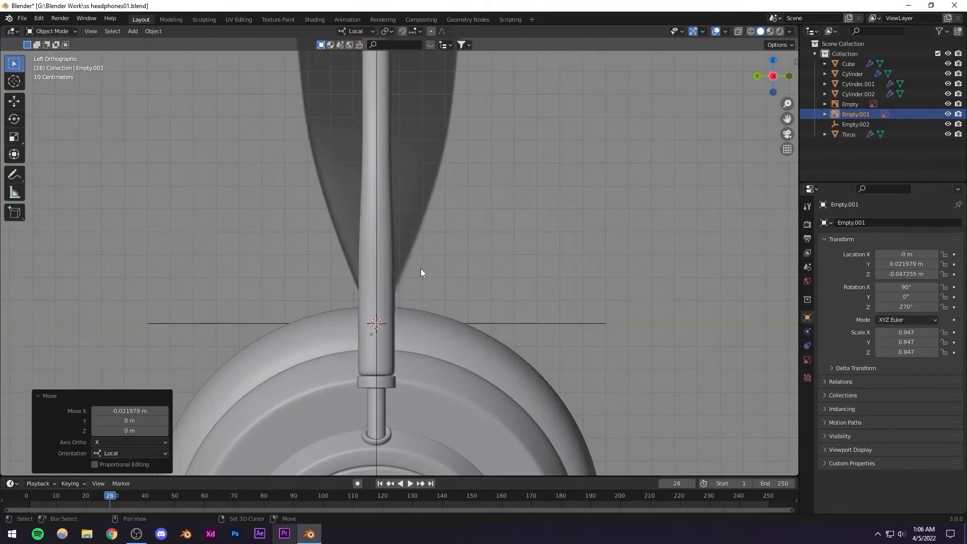
{"action": "middle_click_drag", "start_coordinate": [421, 268], "coordinate": [420, 328], "text": "shift"}
{"action": "left_click", "coordinate": [378, 299]}
{"action": "left_click", "coordinate": [383, 301]}
{"action": "scroll", "coordinate": [389, 285], "scroll_direction": "down", "scroll_amount": 4}
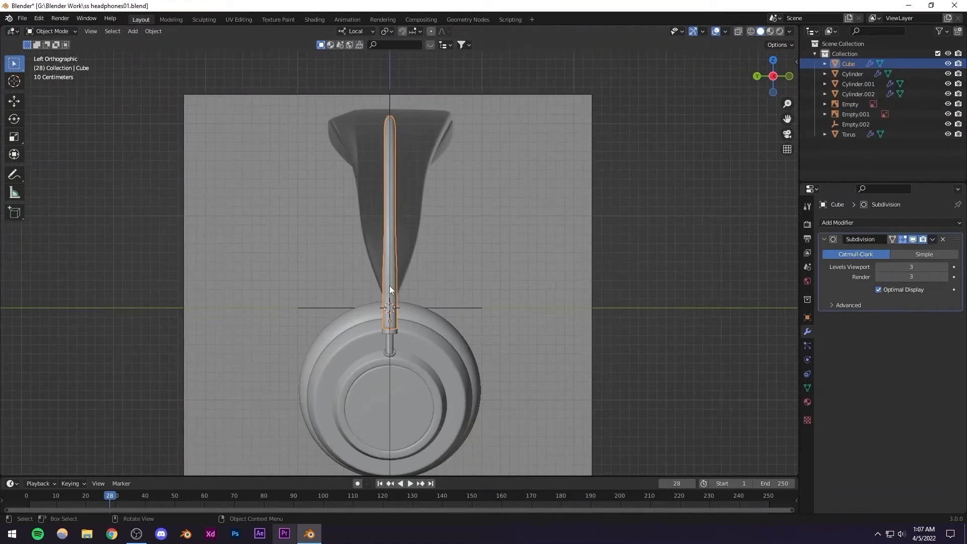
Enter Edit Mode on the headband, save the file, and select the second edge loop above its lower end with X-ray on
{"action": "scroll", "coordinate": [389, 284], "scroll_direction": "up", "scroll_amount": 1}
{"action": "scroll", "coordinate": [399, 304], "scroll_direction": "up", "scroll_amount": 2}
{"action": "scroll", "coordinate": [401, 306], "scroll_direction": "up", "scroll_amount": 2}
{"action": "key", "text": "Tab"}
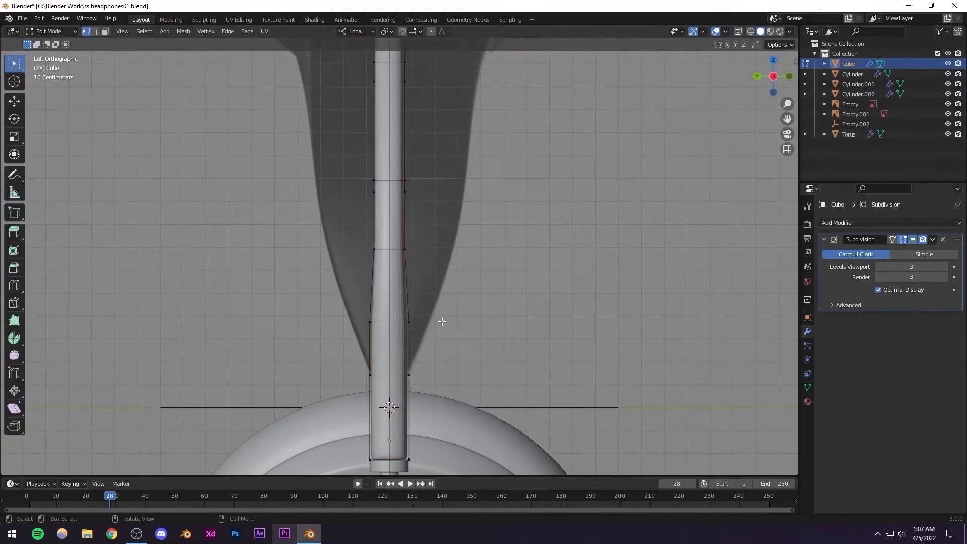
{"action": "key", "text": "ctrl+s"}
{"action": "key", "text": "alt+z"}
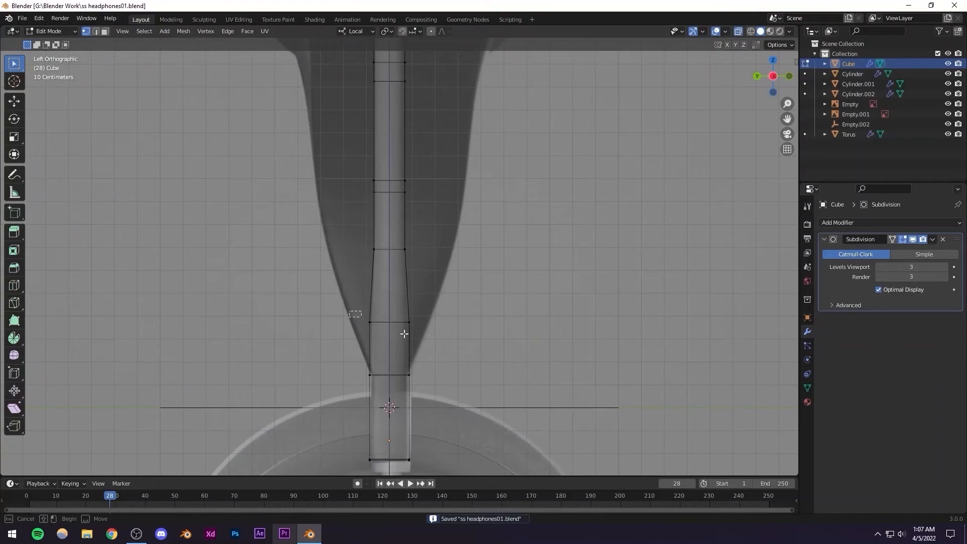
{"action": "left_click", "coordinate": [428, 318], "text": "alt"}
{"action": "scroll", "coordinate": [454, 299], "scroll_direction": "down", "scroll_amount": 5}
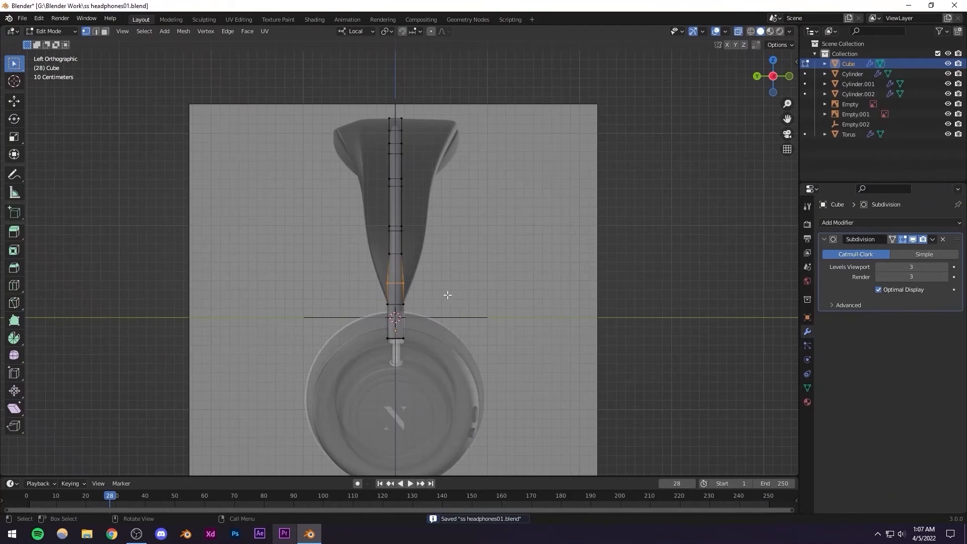
{"action": "scroll", "coordinate": [447, 295], "scroll_direction": "up", "scroll_amount": 5}
{"action": "scroll", "coordinate": [423, 294], "scroll_direction": "up", "scroll_amount": 2}
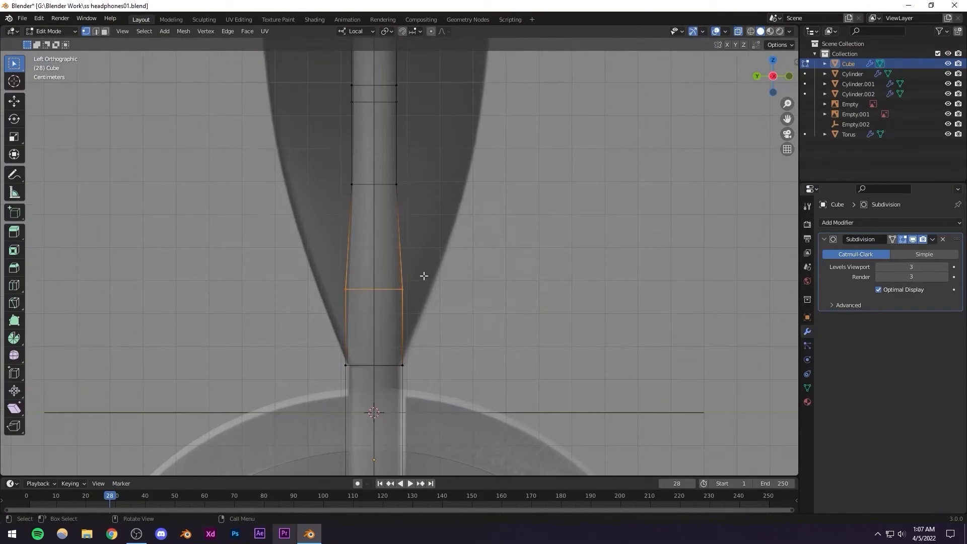
Try scaling the selected loop uniformly to the reference pad outline, inspect it and undo the scaling
{"action": "key", "text": "s"}
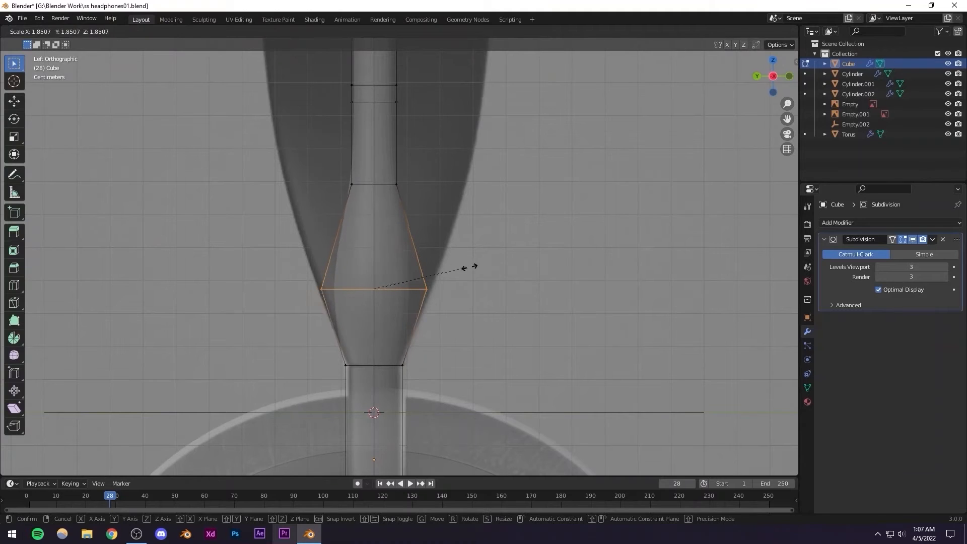
{"action": "left_click", "coordinate": [486, 279]}
{"action": "middle_click_drag", "start_coordinate": [485, 279], "coordinate": [417, 308]}
{"action": "scroll", "coordinate": [373, 293], "scroll_direction": "down", "scroll_amount": 1, "text": "alt"}
{"action": "scroll", "coordinate": [353, 290], "scroll_direction": "down", "scroll_amount": 1, "text": "alt"}
{"action": "scroll", "coordinate": [352, 290], "scroll_direction": "down", "scroll_amount": 1}
{"action": "key", "text": "ctrl+z"}
Scale the selected loop along local Y to match the side reference outline and turn X-ray on
{"action": "scroll", "coordinate": [353, 296], "scroll_direction": "down", "scroll_amount": 5}
{"action": "scroll", "coordinate": [421, 310], "scroll_direction": "up", "scroll_amount": 6}
{"action": "scroll", "coordinate": [422, 310], "scroll_direction": "up", "scroll_amount": 1}
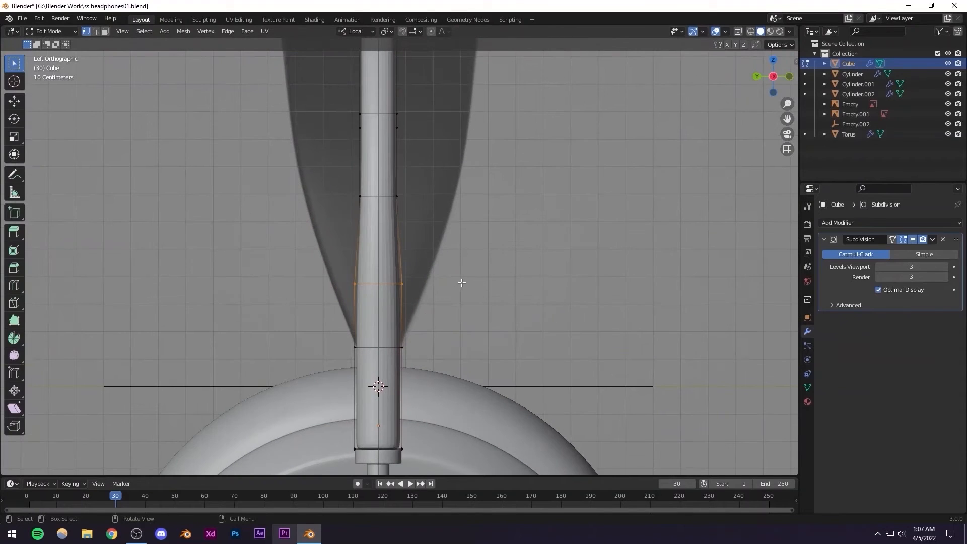
{"action": "key", "text": "s"}
{"action": "key", "text": "y"}
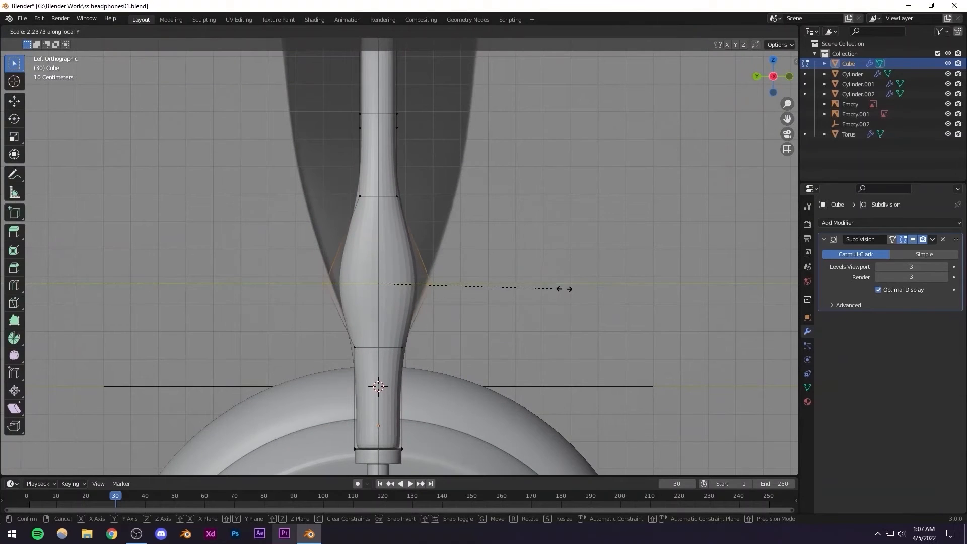
{"action": "left_click", "coordinate": [534, 286]}
{"action": "scroll", "coordinate": [438, 328], "scroll_direction": "down", "scroll_amount": 3}
{"action": "mouse_move", "coordinate": [438, 329]}
{"action": "middle_mouse_down"}
{"action": "mouse_move", "coordinate": [524, 322]}
{"action": "mouse_move", "coordinate": [484, 319]}
{"action": "mouse_move", "coordinate": [466, 303]}
{"action": "mouse_move", "coordinate": [444, 335]}
{"action": "middle_mouse_up"}
{"action": "scroll", "coordinate": [445, 337], "scroll_direction": "up", "scroll_amount": 2}
{"action": "key", "text": "alt+z"}
Try scaling the next loop up uniformly by 4.196, inspect it in perspective, undo it and return to the left view
{"action": "left_click", "coordinate": [376, 290], "text": "alt"}
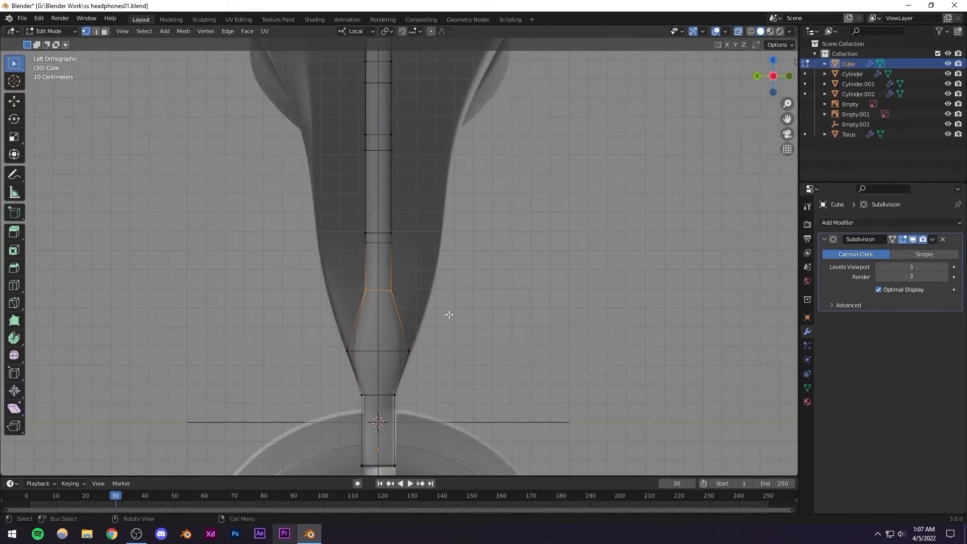
{"action": "key", "text": "s"}
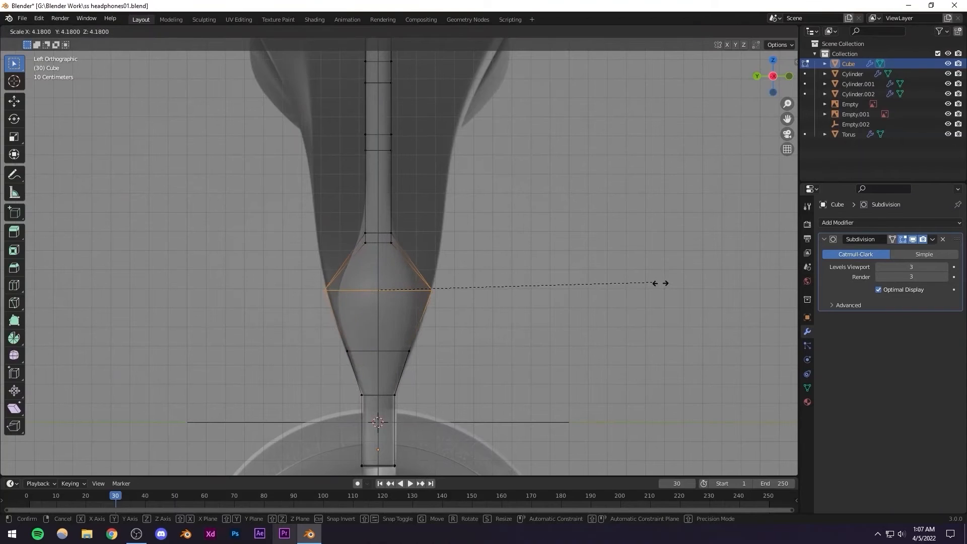
{"action": "left_click", "coordinate": [653, 282]}
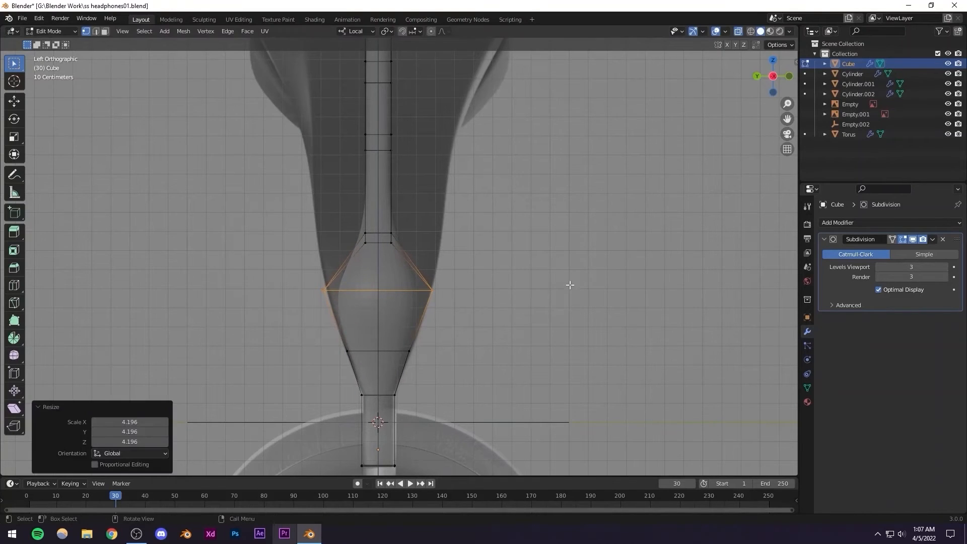
{"action": "middle_click_drag", "start_coordinate": [510, 283], "coordinate": [454, 329], "text": "shift"}
{"action": "left_click", "coordinate": [377, 293], "text": "alt"}
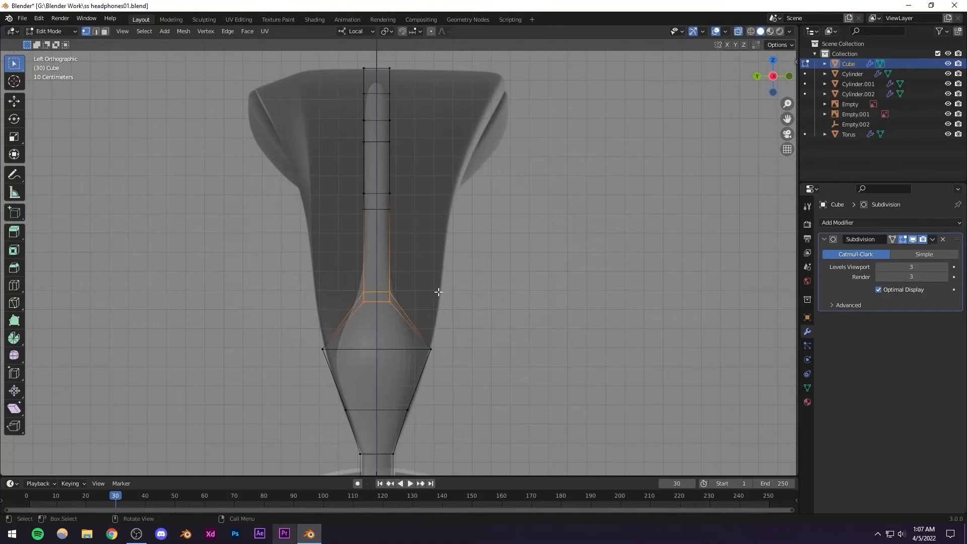
{"action": "middle_click_drag", "start_coordinate": [409, 292], "coordinate": [260, 282]}
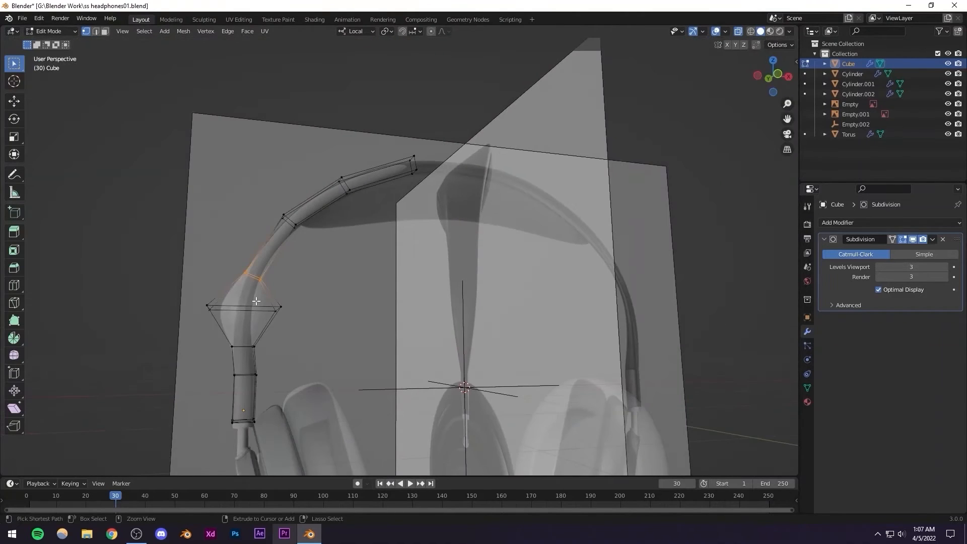
{"action": "left_click", "coordinate": [259, 302], "text": "alt"}
{"action": "key", "text": "ctrl+KP_3"}
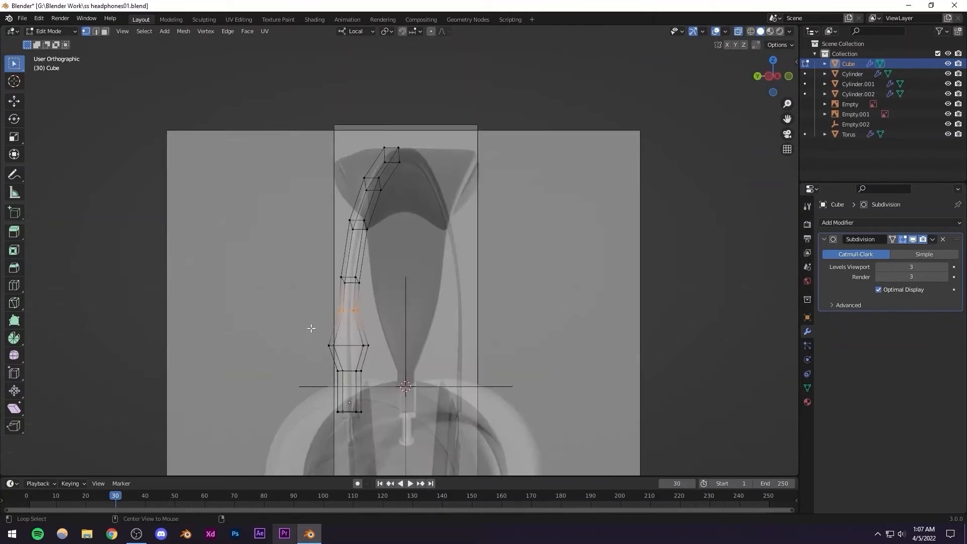
Scale that loop by 4.25 along local Y and widen the next loop above it along local Y to the reference outline
{"action": "key", "text": "s"}
{"action": "key", "text": "y"}
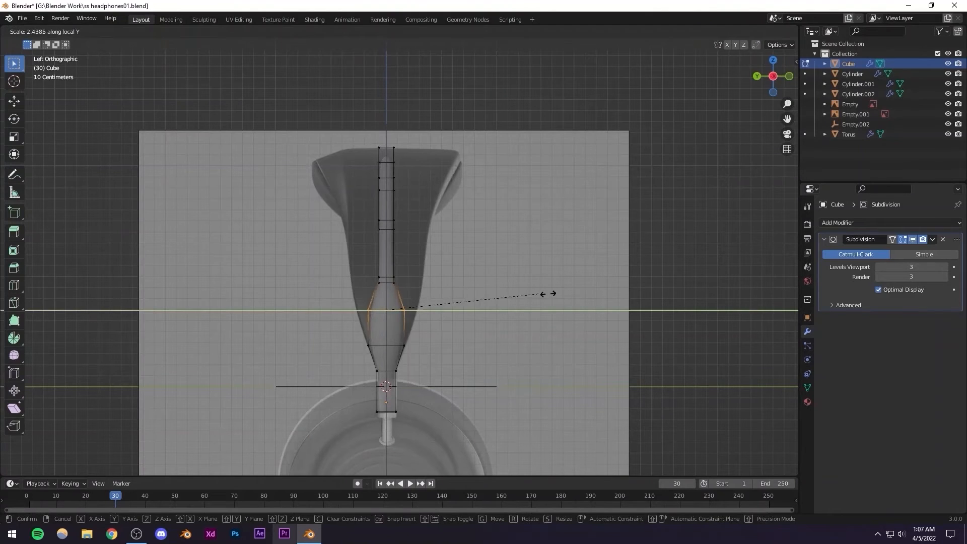
{"action": "left_click", "coordinate": [647, 300]}
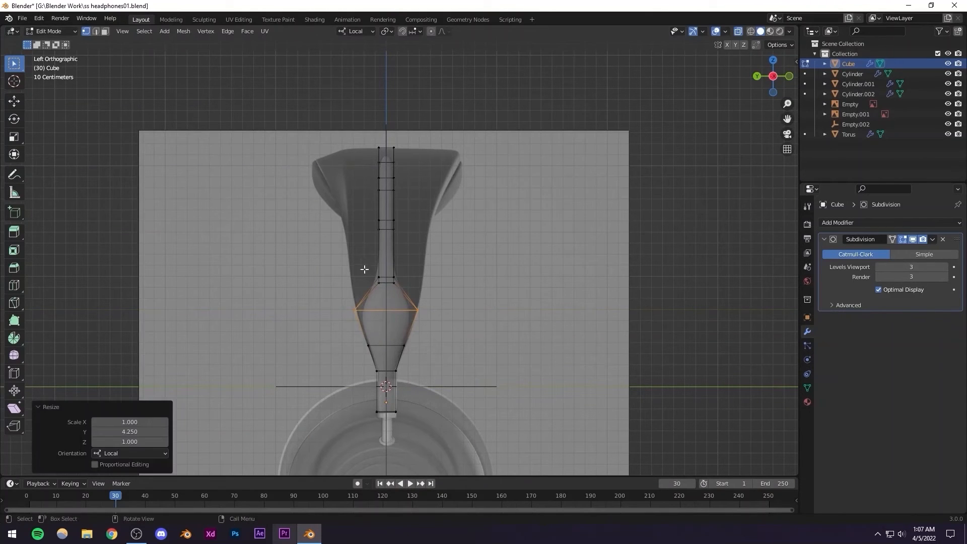
{"action": "left_click", "coordinate": [377, 279], "text": "alt"}
{"action": "key", "text": "s"}
{"action": "key", "text": "y"}
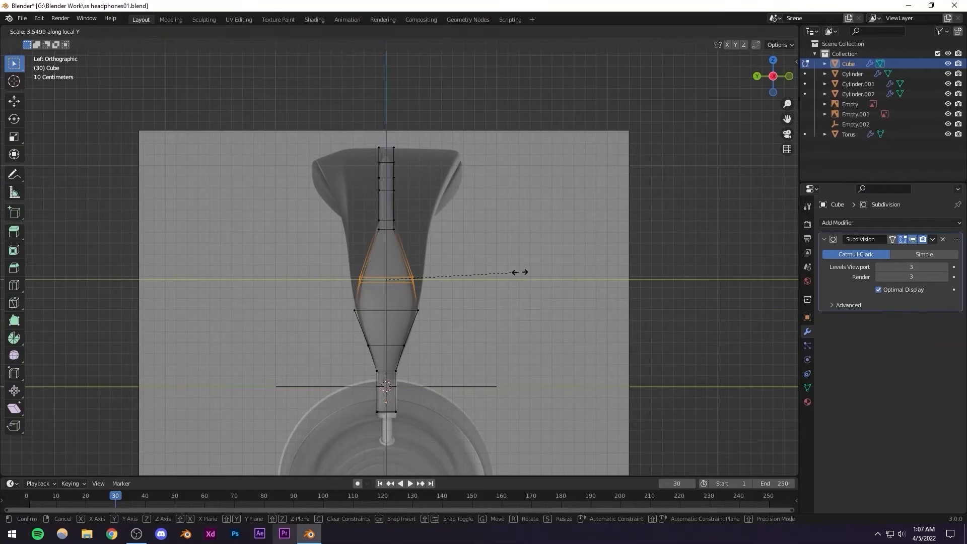
{"action": "left_click", "coordinate": [584, 271]}
Scale the next loop, where the reference pad starts to flare, along local Y to the pad's edges
{"action": "scroll", "coordinate": [394, 292], "scroll_direction": "up", "scroll_amount": 4}
{"action": "left_click_drag", "start_coordinate": [325, 245], "coordinate": [426, 282]}
{"action": "key", "text": "s"}
{"action": "key", "text": "y"}
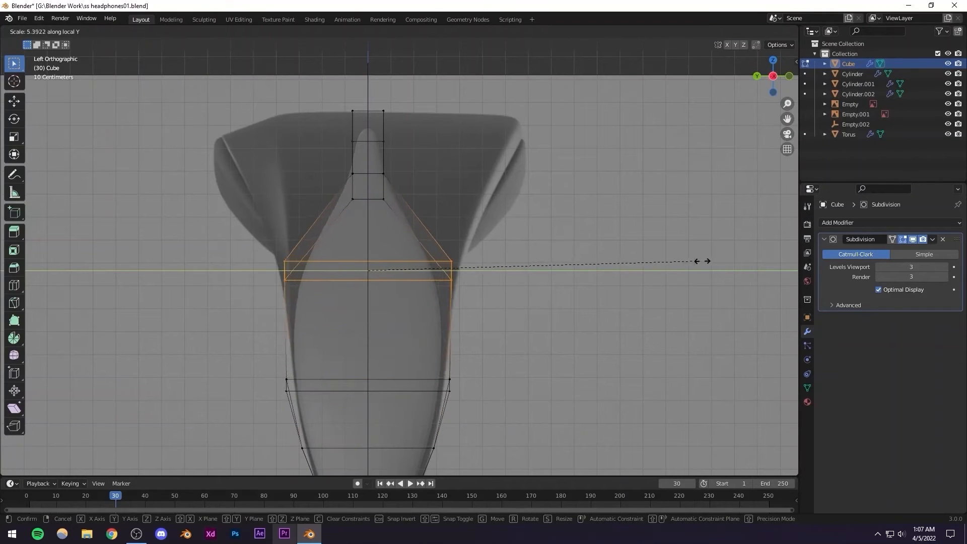
{"action": "left_click", "coordinate": [734, 269]}
Scale the loop just below the band's upper end by 8.35 along local Y to fit the flared reference outline
{"action": "middle_click_drag", "start_coordinate": [458, 265], "coordinate": [458, 322], "text": "shift"}
{"action": "left_click_drag", "start_coordinate": [303, 233], "coordinate": [420, 309]}
{"action": "key", "text": "s"}
{"action": "key", "text": "y"}
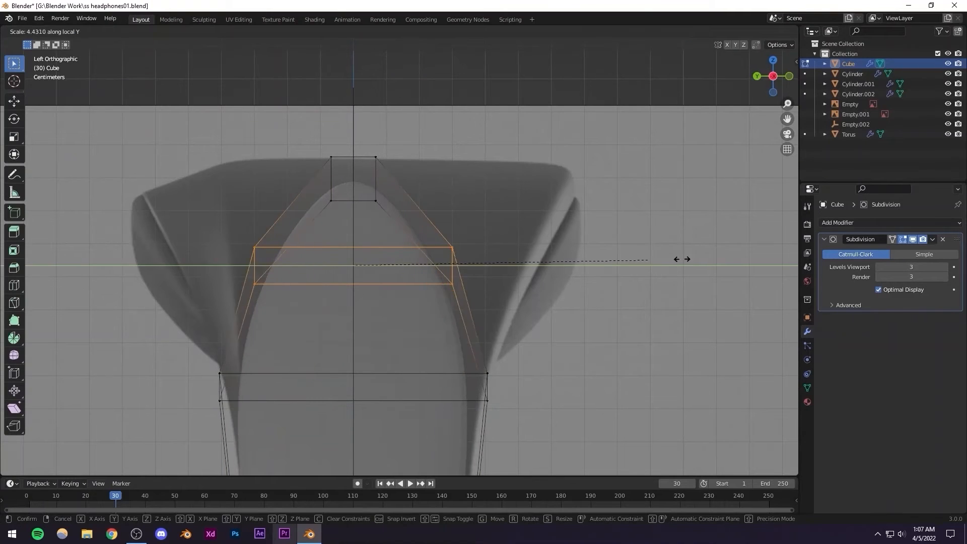
{"action": "left_click", "coordinate": [111, 269]}
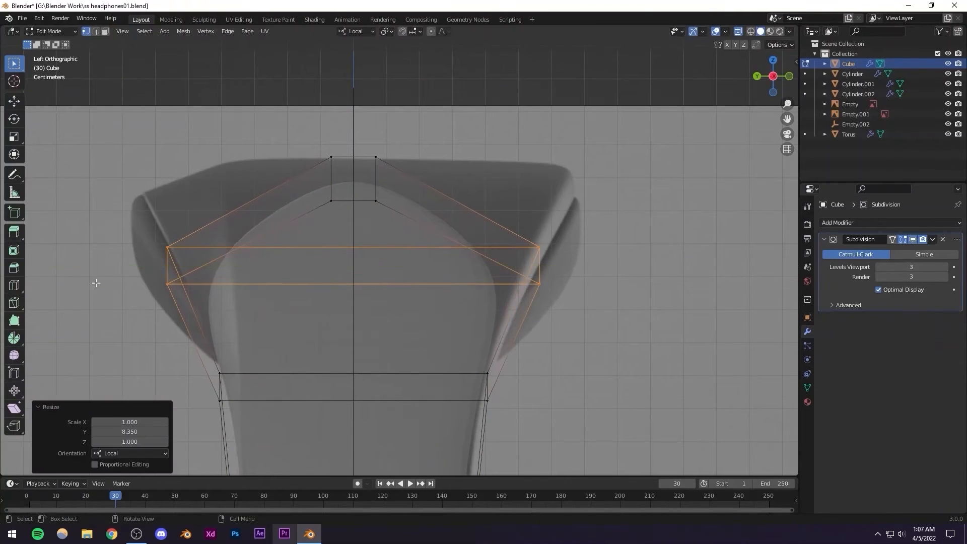
Scale the band's upper end face along local Y to match the top width of the reference pad
{"action": "scroll", "coordinate": [95, 281], "scroll_direction": "down", "scroll_amount": 3}
{"action": "scroll", "coordinate": [352, 339], "scroll_direction": "up", "scroll_amount": 3}
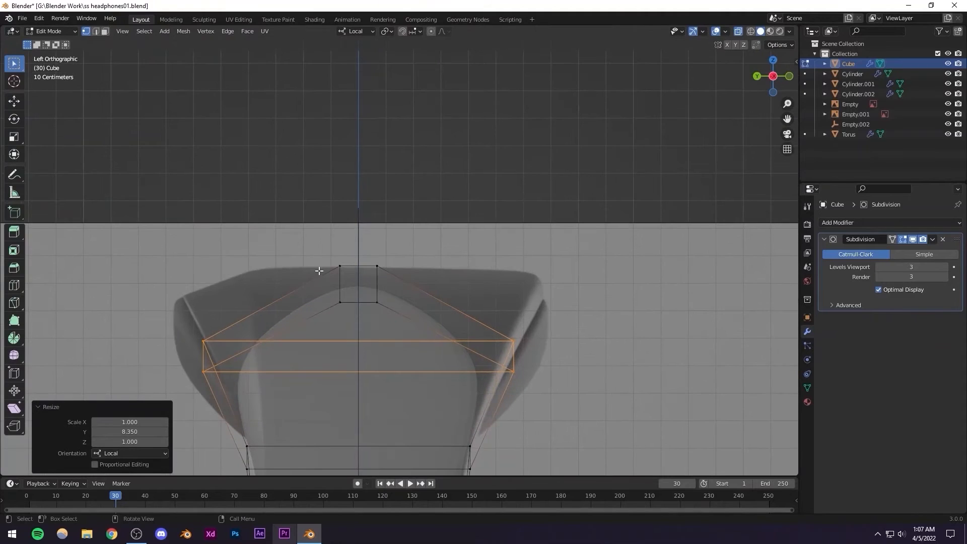
{"action": "left_click_drag", "start_coordinate": [312, 252], "coordinate": [422, 320]}
{"action": "key", "text": "s"}
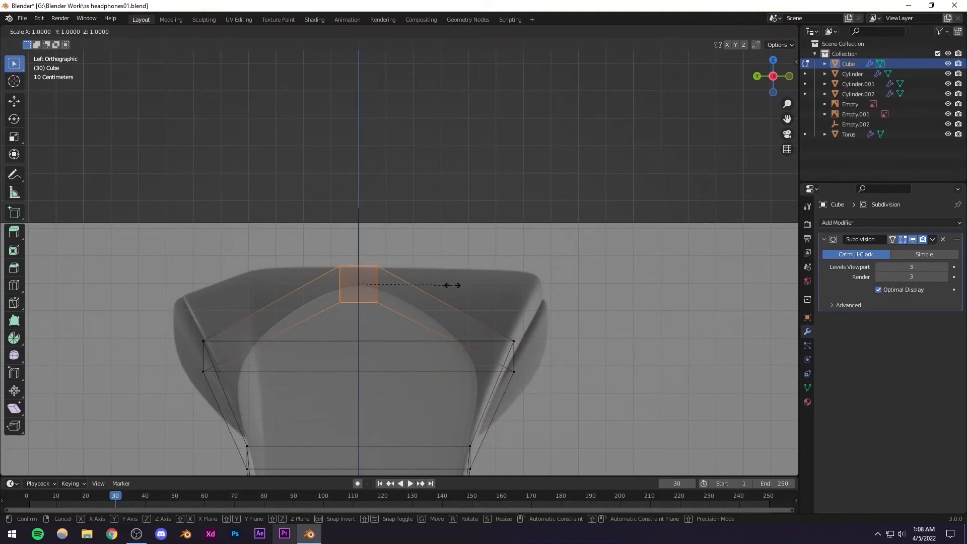
{"action": "key", "text": "y"}
{"action": "key", "text": "y"}
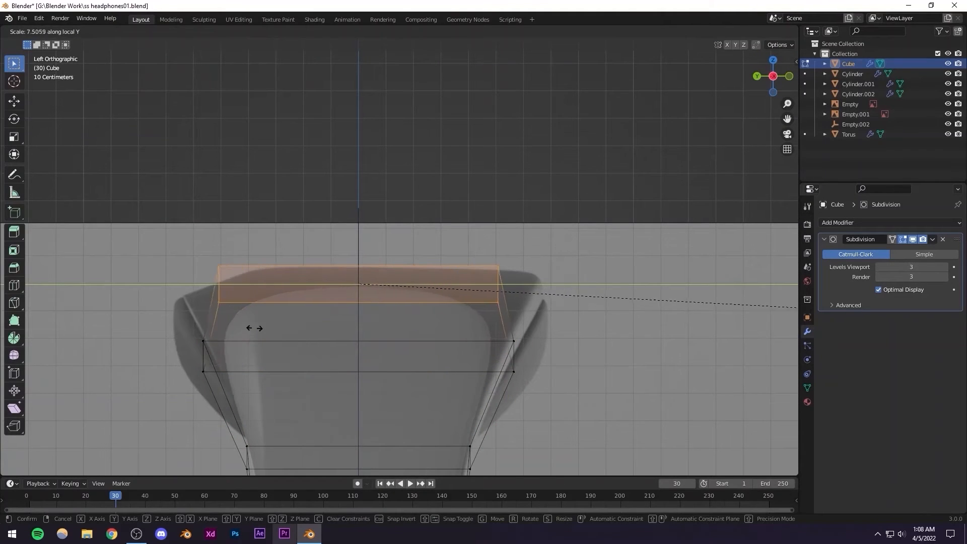
{"action": "left_click", "coordinate": [462, 338]}
Return to Object Mode and examine the widened headband in perspective against both reference images
{"action": "key", "text": "Tab"}
{"action": "scroll", "coordinate": [464, 352], "scroll_direction": "down", "scroll_amount": 3}
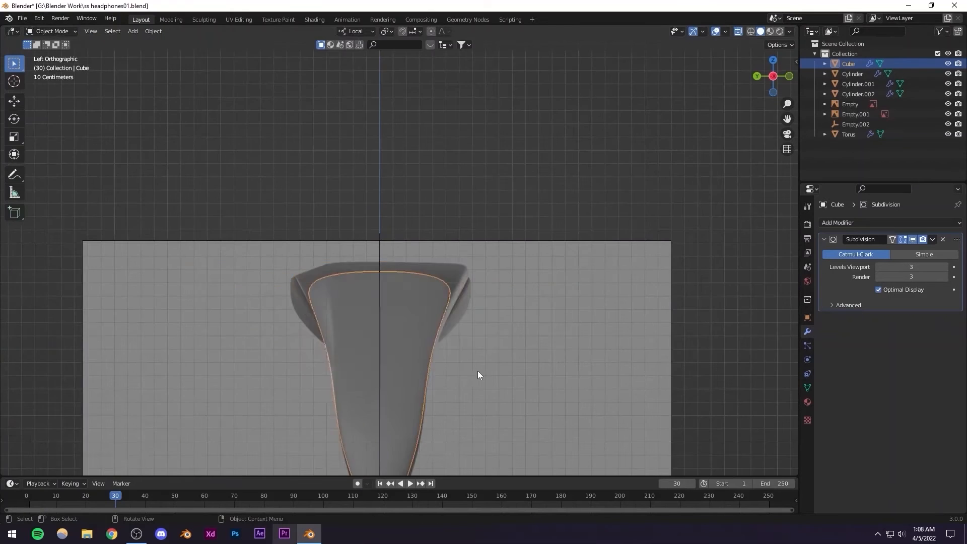
{"action": "middle_click_drag", "start_coordinate": [478, 371], "coordinate": [380, 367]}
{"action": "middle_click_drag", "start_coordinate": [308, 341], "coordinate": [298, 304]}
{"action": "scroll", "coordinate": [346, 309], "scroll_direction": "up", "scroll_amount": 5}
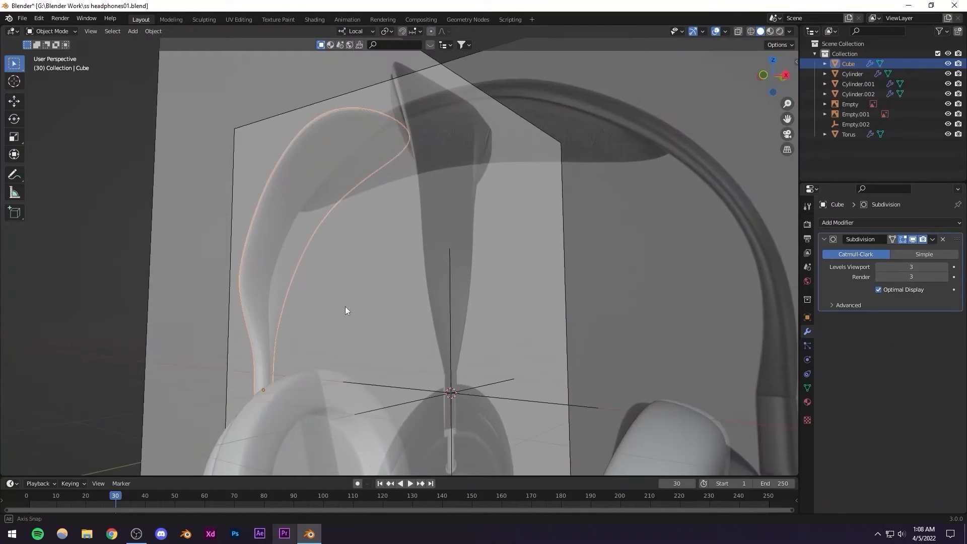
Examine the joint between the headband and its lower sleeve in the front reference, comparing it with the modelled band
{"action": "middle_click_drag", "start_coordinate": [352, 328], "coordinate": [449, 316], "text": "shift"}
{"action": "scroll", "coordinate": [449, 316], "scroll_direction": "down", "scroll_amount": 5}
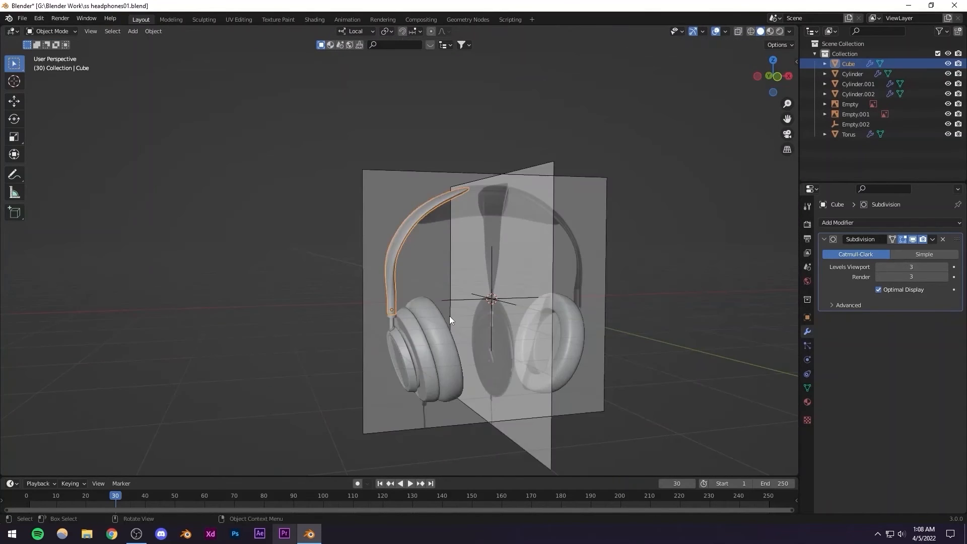
{"action": "key", "text": "alt+z"}
{"action": "key", "text": "KP_1"}
{"action": "scroll", "coordinate": [395, 329], "scroll_direction": "up", "scroll_amount": 5}
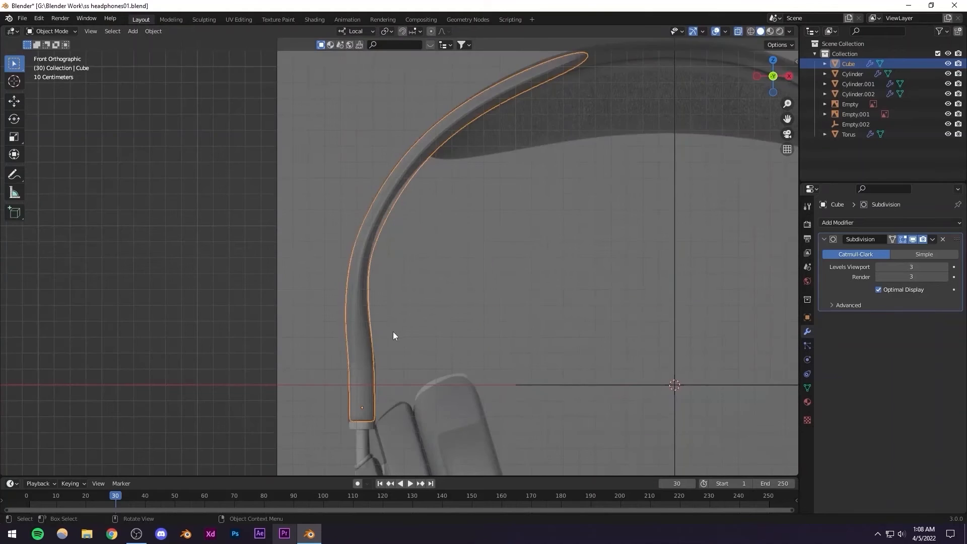
{"action": "middle_click_drag", "start_coordinate": [393, 332], "coordinate": [250, 331], "text": "shift"}
{"action": "scroll", "coordinate": [585, 316], "scroll_direction": "down", "scroll_amount": 1}
{"action": "middle_click_drag", "start_coordinate": [476, 307], "coordinate": [215, 287], "text": "shift"}
{"action": "scroll", "coordinate": [585, 335], "scroll_direction": "up", "scroll_amount": 4}
{"action": "middle_click_drag", "start_coordinate": [586, 336], "coordinate": [306, 287], "text": "shift"}
{"action": "middle_click_drag", "start_coordinate": [426, 349], "coordinate": [372, 340], "text": "shift"}
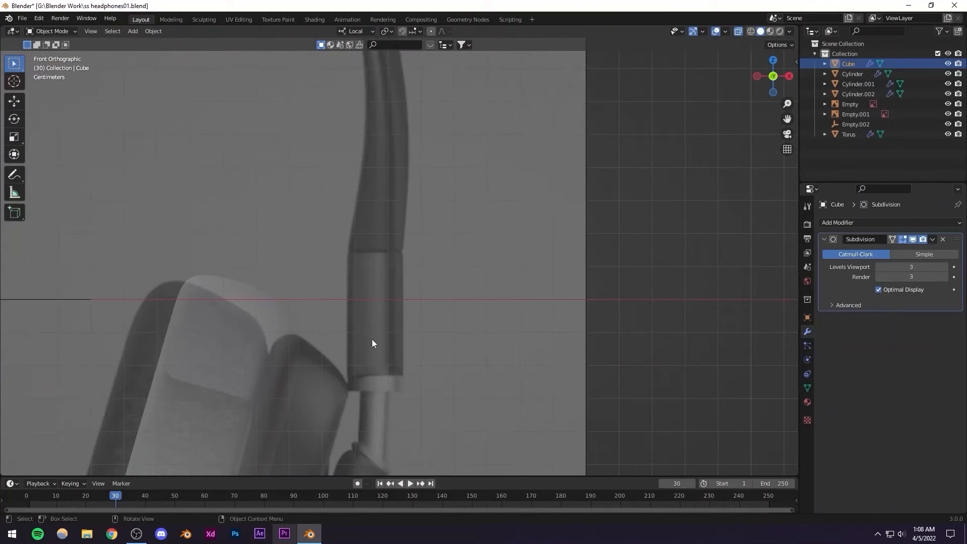
{"action": "scroll", "coordinate": [392, 273], "scroll_direction": "up", "scroll_amount": 5}
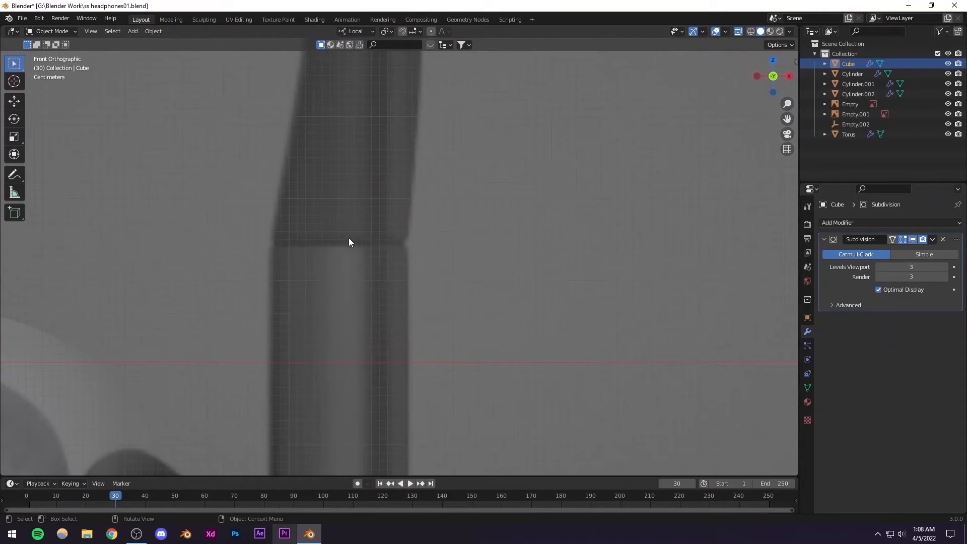
{"action": "scroll", "coordinate": [335, 252], "scroll_direction": "down", "scroll_amount": 5}
{"action": "scroll", "coordinate": [383, 258], "scroll_direction": "down", "scroll_amount": 3}
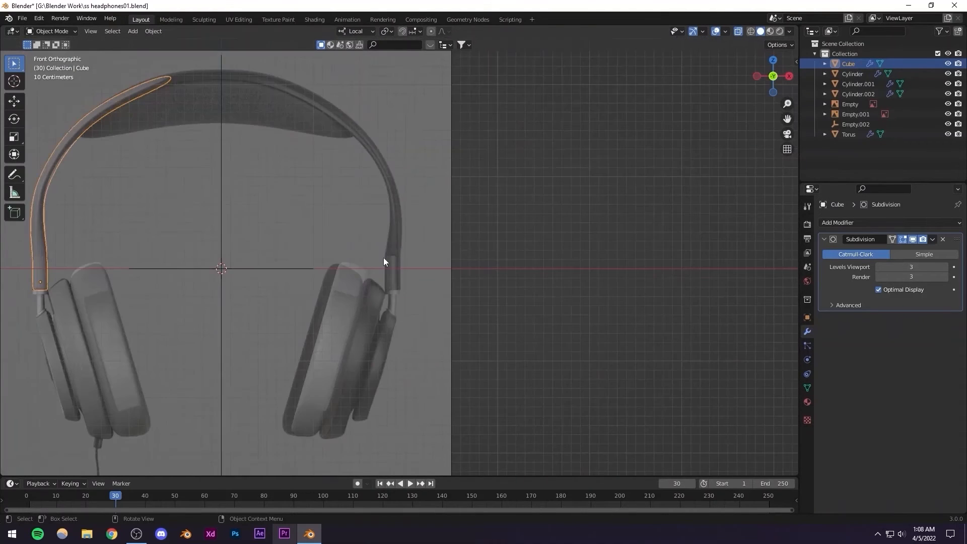
{"action": "middle_click_drag", "start_coordinate": [494, 283], "coordinate": [708, 304], "text": "shift"}
{"action": "scroll", "coordinate": [318, 286], "scroll_direction": "up", "scroll_amount": 3}
{"action": "middle_click_drag", "start_coordinate": [318, 286], "coordinate": [605, 281], "text": "shift"}
{"action": "scroll", "coordinate": [456, 296], "scroll_direction": "up", "scroll_amount": 3}
Bevel the edge loop at the joint between headband and lower sleeve with one segment and a width of 0.0558 m
{"action": "key", "text": "Tab"}
{"action": "middle_click_drag", "start_coordinate": [487, 313], "coordinate": [398, 311], "text": "shift"}
{"action": "scroll", "coordinate": [391, 300], "scroll_direction": "up", "scroll_amount": 3}
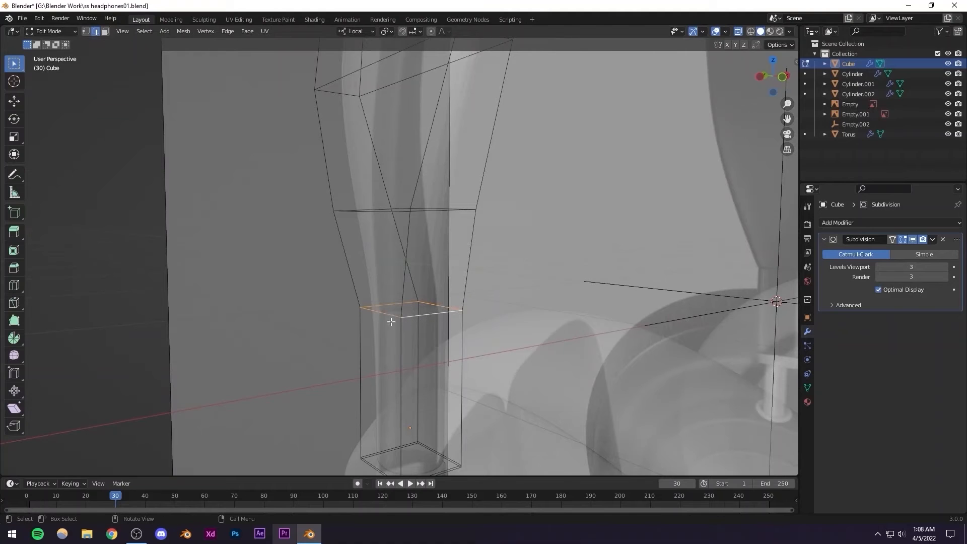
{"action": "mouse_move", "coordinate": [391, 321]}
{"action": "middle_mouse_down"}
{"action": "mouse_move", "coordinate": [381, 319]}
{"action": "mouse_move", "coordinate": [434, 315]}
{"action": "mouse_move", "coordinate": [341, 311]}
{"action": "mouse_move", "coordinate": [399, 312]}
{"action": "middle_mouse_up"}
{"action": "scroll", "coordinate": [399, 316], "scroll_direction": "up", "scroll_amount": 4}
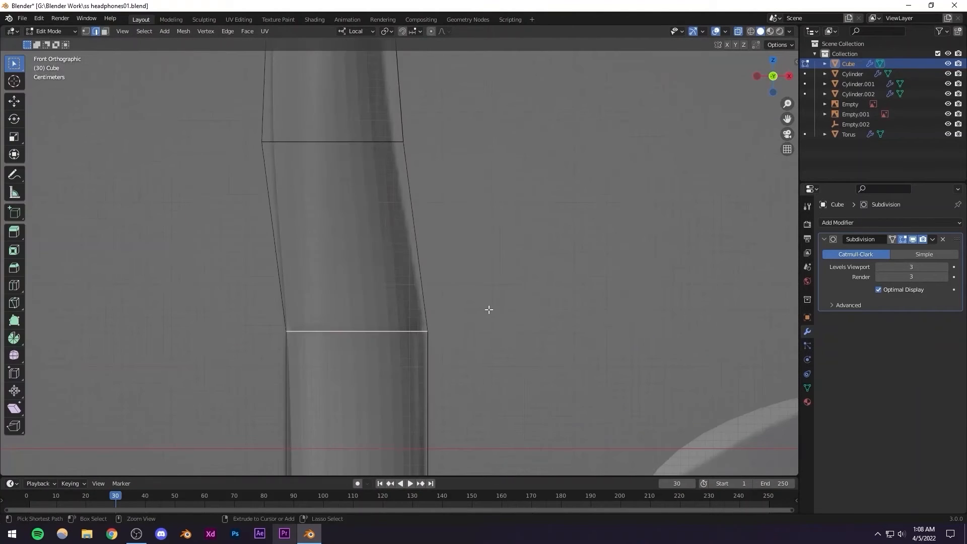
{"action": "key", "text": "ctrl+b"}
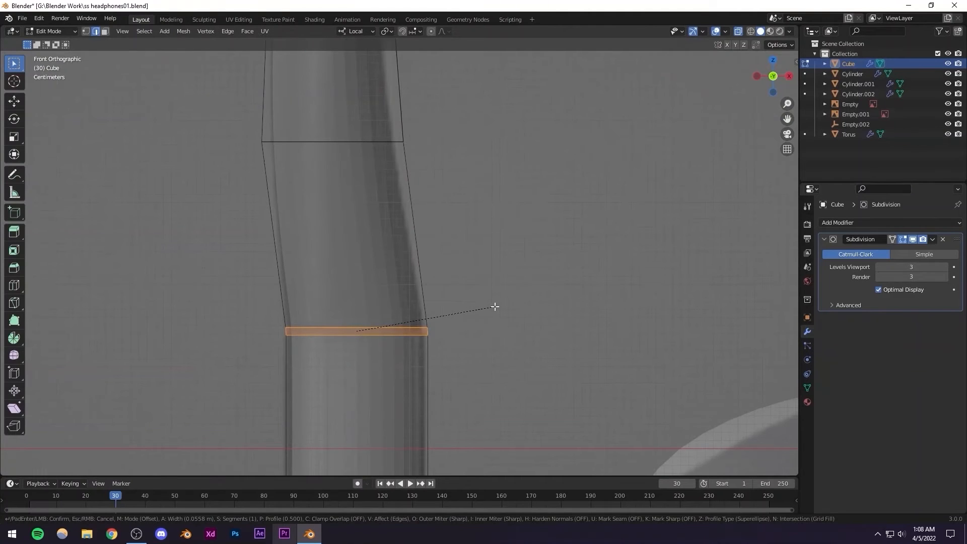
{"action": "left_click", "coordinate": [496, 306]}
{"action": "middle_click_drag", "start_coordinate": [457, 310], "coordinate": [503, 312]}
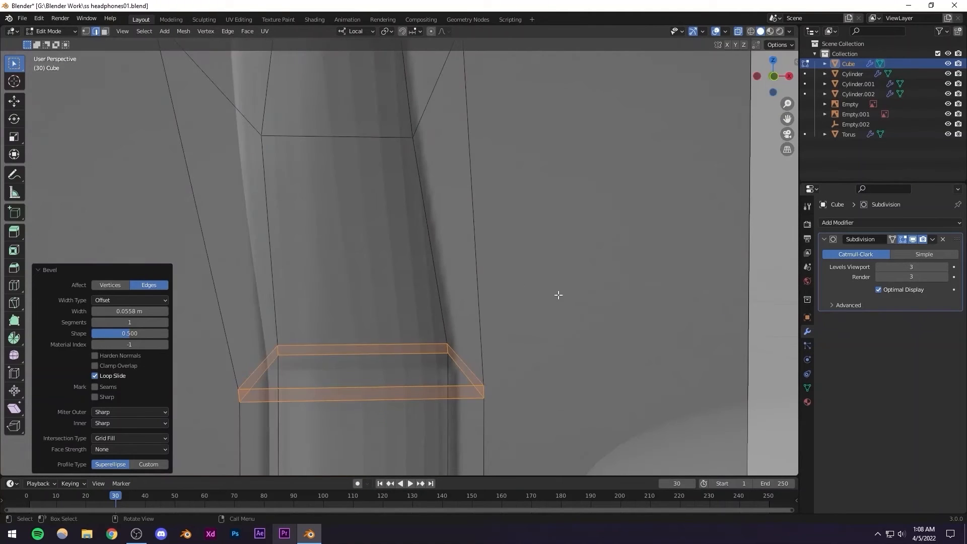
Extrude the bevelled strip in place and scale it inward by 0.926, repeating the in-place extrusion to form the seam groove
{"action": "key", "text": "s"}
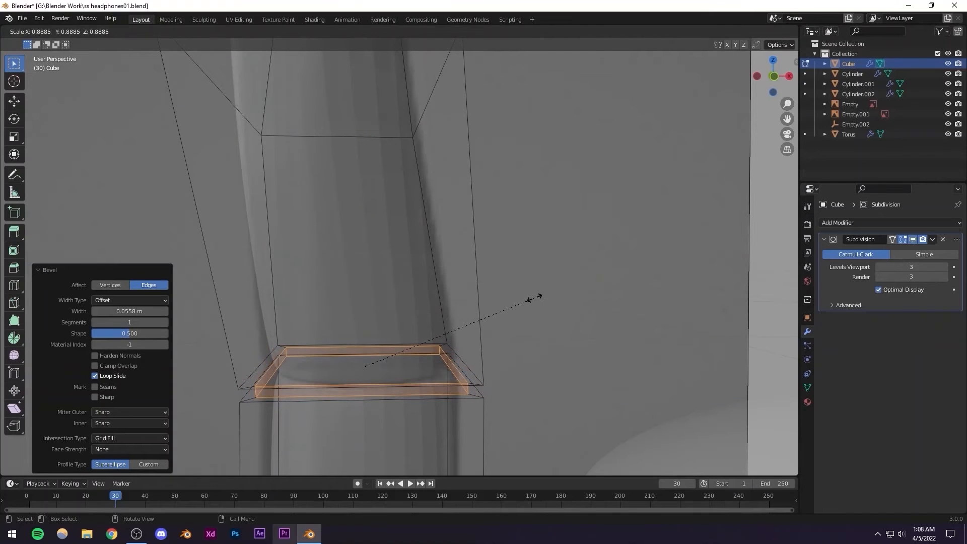
{"action": "left_click", "coordinate": [538, 298]}
{"action": "key", "text": "e"}
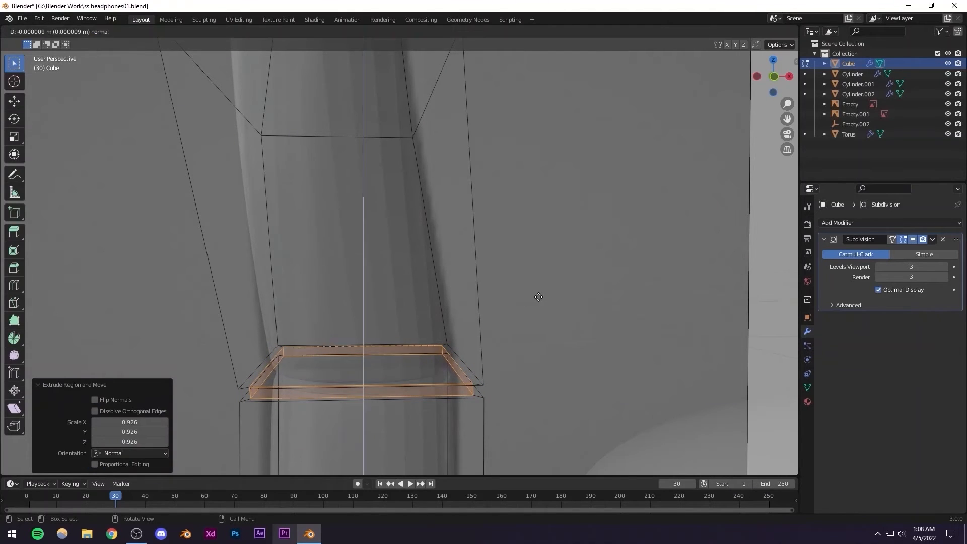
{"action": "right_click", "coordinate": [539, 297]}
{"action": "key", "text": "s"}
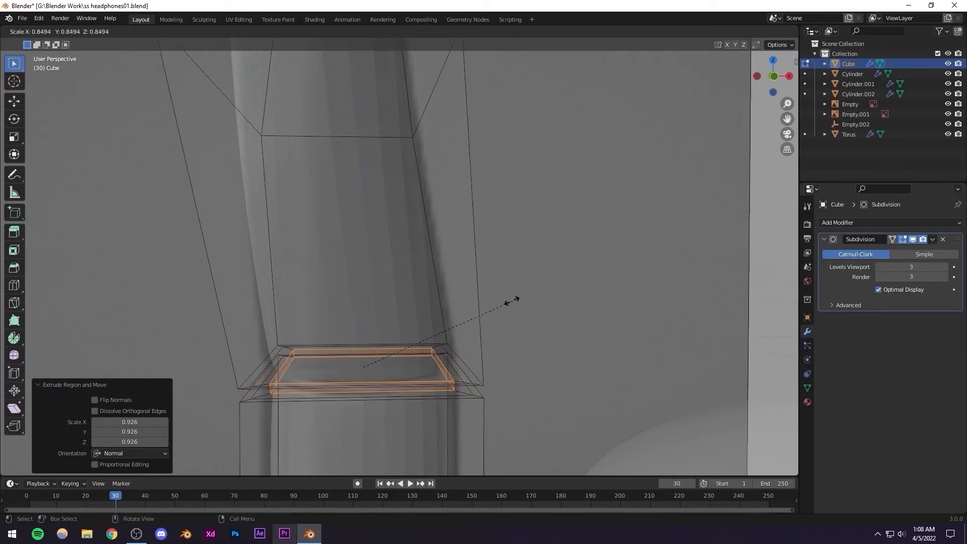
{"action": "left_click", "coordinate": [540, 298]}
Return to Object Mode and examine the seam groove on the headband in perspective and against the front reference
{"action": "key", "text": "Tab"}
{"action": "scroll", "coordinate": [527, 298], "scroll_direction": "down", "scroll_amount": 5}
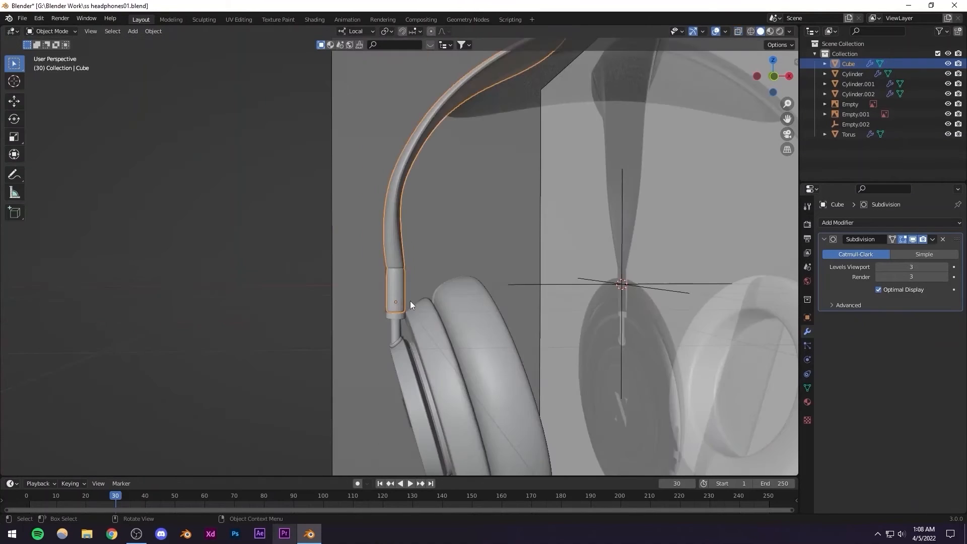
{"action": "mouse_move", "coordinate": [410, 301]}
{"action": "middle_mouse_down"}
{"action": "mouse_move", "coordinate": [414, 331]}
{"action": "mouse_move", "coordinate": [380, 315]}
{"action": "mouse_move", "coordinate": [408, 308]}
{"action": "mouse_move", "coordinate": [394, 311]}
{"action": "middle_mouse_up"}
{"action": "scroll", "coordinate": [415, 293], "scroll_direction": "down", "scroll_amount": 4}
{"action": "scroll", "coordinate": [415, 292], "scroll_direction": "up", "scroll_amount": 5}
{"action": "left_click", "coordinate": [229, 290]}
{"action": "scroll", "coordinate": [372, 298], "scroll_direction": "up", "scroll_amount": 1}
{"action": "scroll", "coordinate": [379, 301], "scroll_direction": "down", "scroll_amount": 5}
{"action": "scroll", "coordinate": [383, 304], "scroll_direction": "down", "scroll_amount": 4}
{"action": "scroll", "coordinate": [417, 334], "scroll_direction": "up", "scroll_amount": 8}
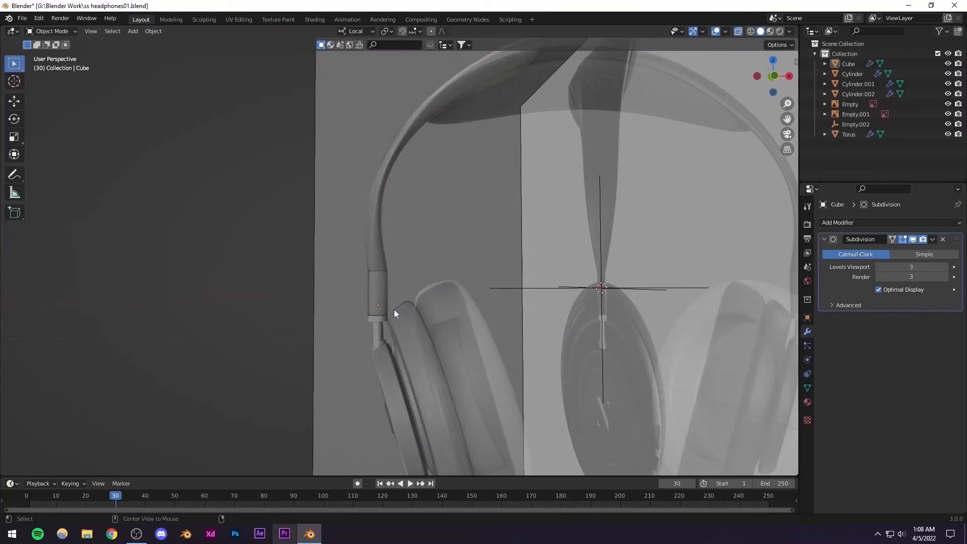
{"action": "middle_click_drag", "start_coordinate": [470, 320], "coordinate": [506, 330], "text": "alt"}
{"action": "scroll", "coordinate": [402, 302], "scroll_direction": "up", "scroll_amount": 5}
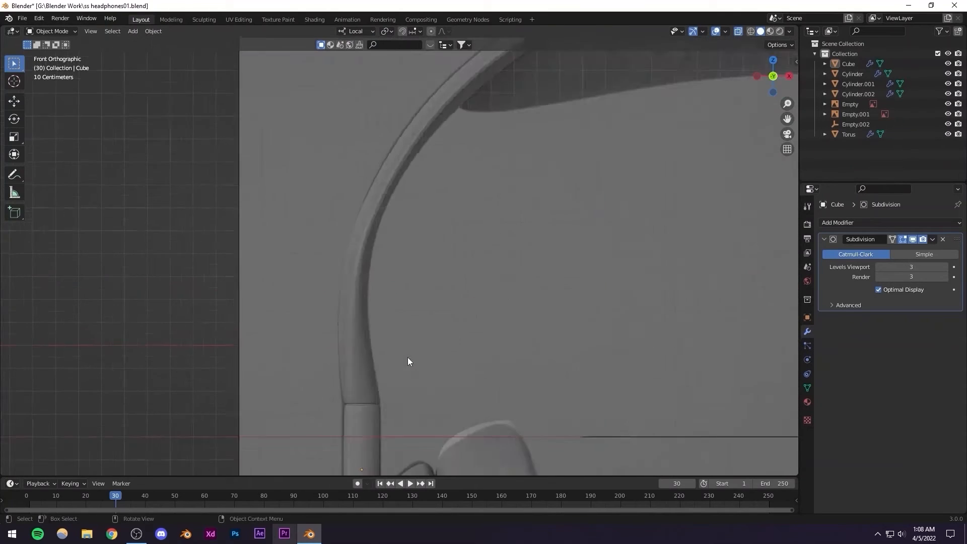
{"action": "scroll", "coordinate": [398, 356], "scroll_direction": "up", "scroll_amount": 1}
{"action": "scroll", "coordinate": [381, 362], "scroll_direction": "down", "scroll_amount": 2}
Reselect the headband without moving it and save the file
{"action": "left_click", "coordinate": [410, 338]}
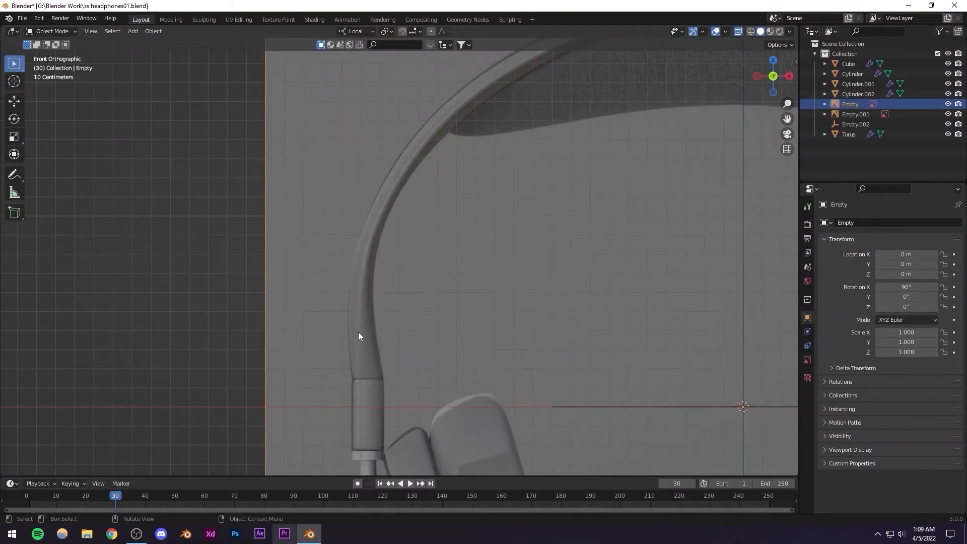
{"action": "left_click", "coordinate": [359, 336]}
{"action": "key", "text": "g"}
{"action": "right_click", "coordinate": [412, 332]}
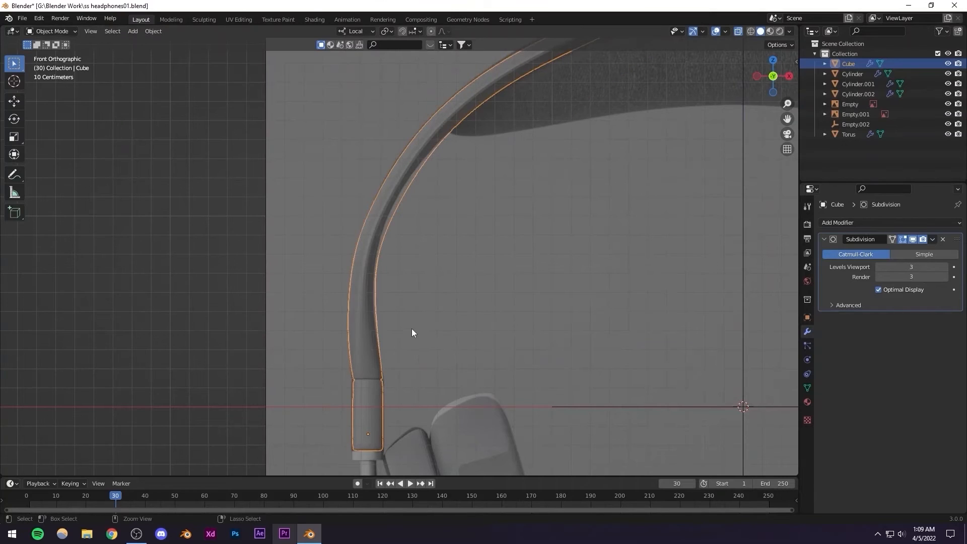
{"action": "key", "text": "ctrl+s"}
Examine the headband against the front reference, and inspect the lower sleeve and connector closely from several angles with X-ray off
{"action": "left_click", "coordinate": [160, 295]}
{"action": "scroll", "coordinate": [182, 293], "scroll_direction": "down", "scroll_amount": 5}
{"action": "scroll", "coordinate": [307, 294], "scroll_direction": "up", "scroll_amount": 4}
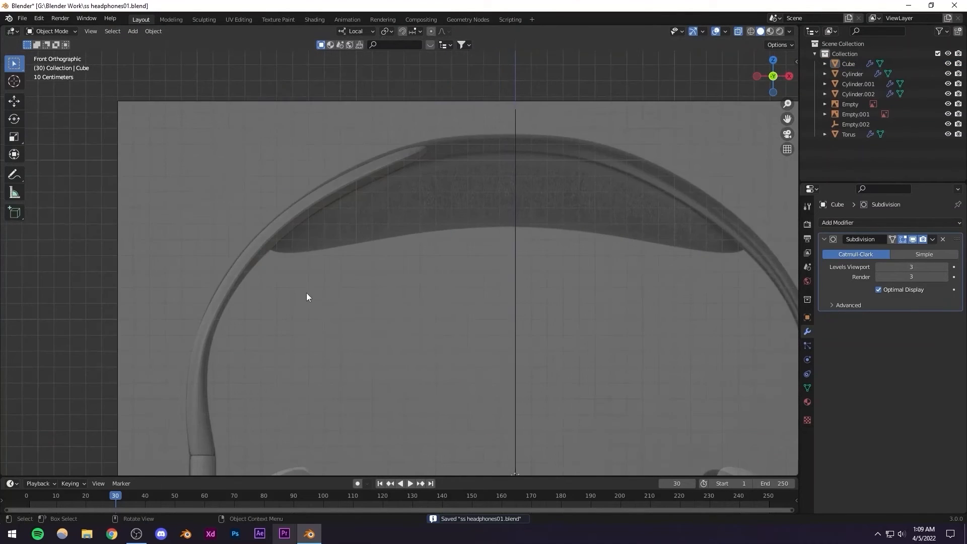
{"action": "scroll", "coordinate": [306, 298], "scroll_direction": "down", "scroll_amount": 3}
{"action": "scroll", "coordinate": [449, 255], "scroll_direction": "up", "scroll_amount": 5}
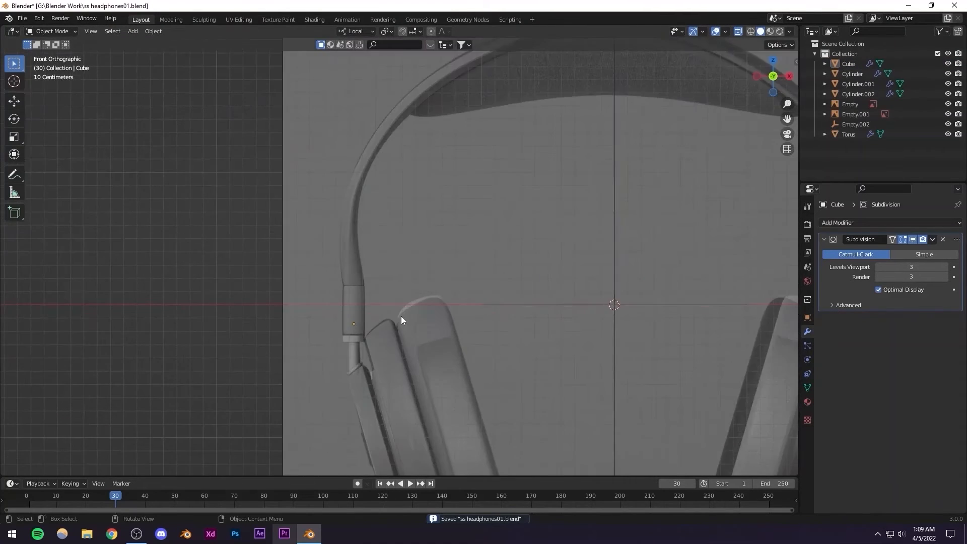
{"action": "scroll", "coordinate": [398, 317], "scroll_direction": "up", "scroll_amount": 1}
{"action": "key", "text": "alt+z"}
{"action": "middle_click_drag", "start_coordinate": [394, 328], "coordinate": [436, 367]}
{"action": "scroll", "coordinate": [417, 325], "scroll_direction": "up", "scroll_amount": 4}
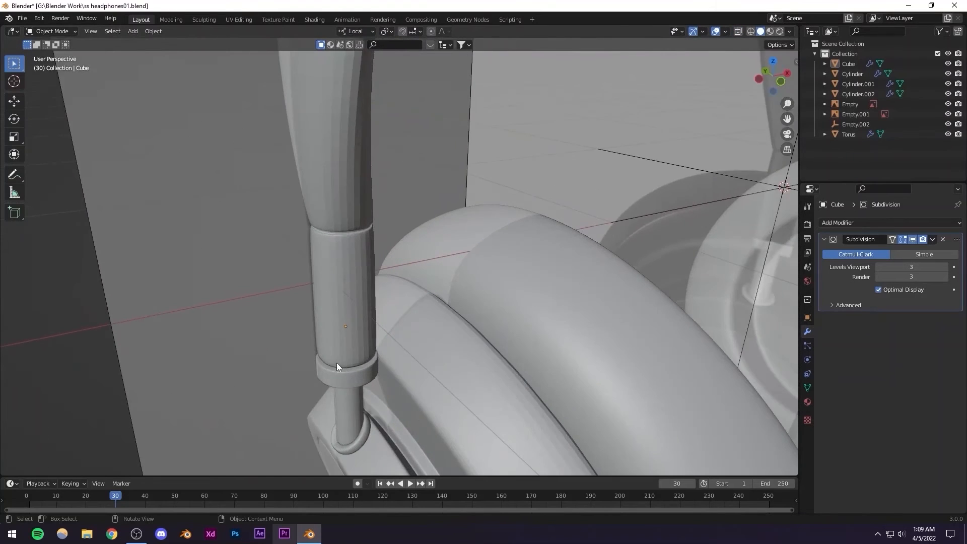
{"action": "middle_click_drag", "start_coordinate": [337, 363], "coordinate": [290, 364]}
{"action": "middle_click_drag", "start_coordinate": [298, 302], "coordinate": [344, 311]}
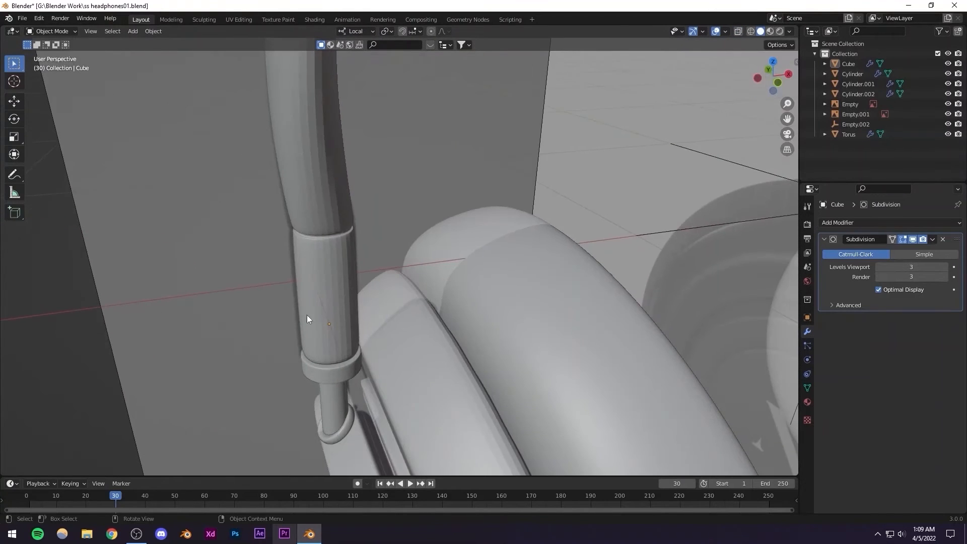
{"action": "middle_click_drag", "start_coordinate": [349, 347], "coordinate": [389, 342]}
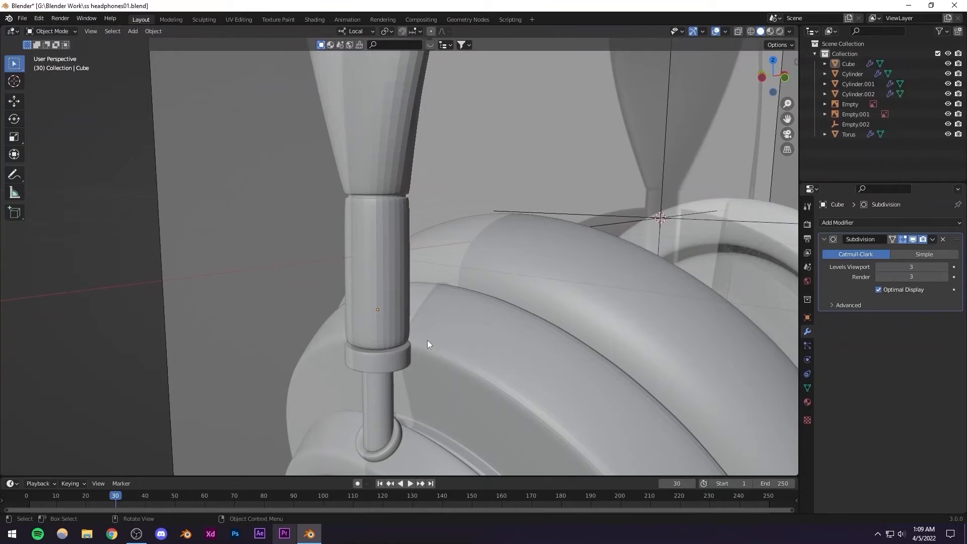
Add a lengthwise edge loop along the headband and its sleeve, slid by -0.58 towards the side edge
{"action": "left_click", "coordinate": [380, 317]}
{"action": "key", "text": "Tab"}
{"action": "middle_click_drag", "start_coordinate": [392, 331], "coordinate": [343, 328]}
{"action": "key", "text": "ctrl+r"}
{"action": "left_click", "coordinate": [316, 216]}
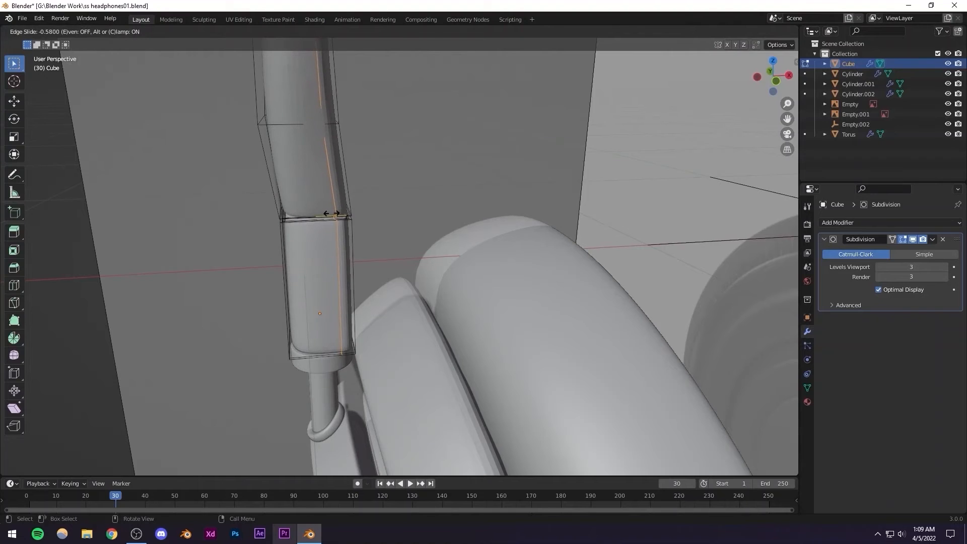
{"action": "left_click", "coordinate": [331, 214]}
{"action": "scroll", "coordinate": [325, 277], "scroll_direction": "down", "scroll_amount": 5}
{"action": "key", "text": "Tab"}
Shade the headband smooth, check its shape from a distance, and save the file
{"action": "middle_click_drag", "start_coordinate": [407, 314], "coordinate": [354, 395]}
{"action": "scroll", "coordinate": [378, 368], "scroll_direction": "down", "scroll_amount": 4}
{"action": "middle_click_drag", "start_coordinate": [398, 339], "coordinate": [400, 272]}
{"action": "scroll", "coordinate": [373, 300], "scroll_direction": "up", "scroll_amount": 5}
{"action": "scroll", "coordinate": [420, 309], "scroll_direction": "down", "scroll_amount": 7}
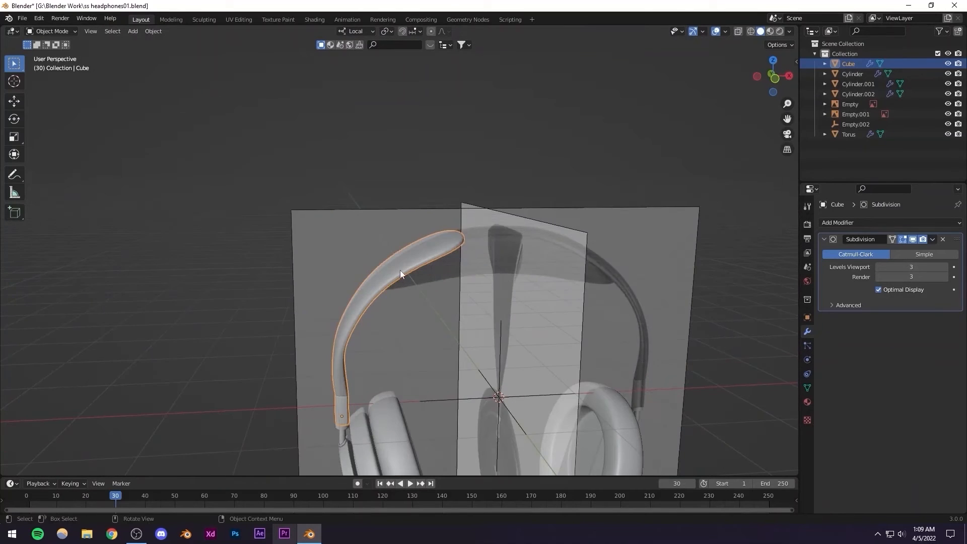
{"action": "right_click", "coordinate": [404, 259]}
{"action": "left_click", "coordinate": [404, 260]}
{"action": "scroll", "coordinate": [402, 263], "scroll_direction": "down", "scroll_amount": 4}
{"action": "left_click", "coordinate": [352, 296]}
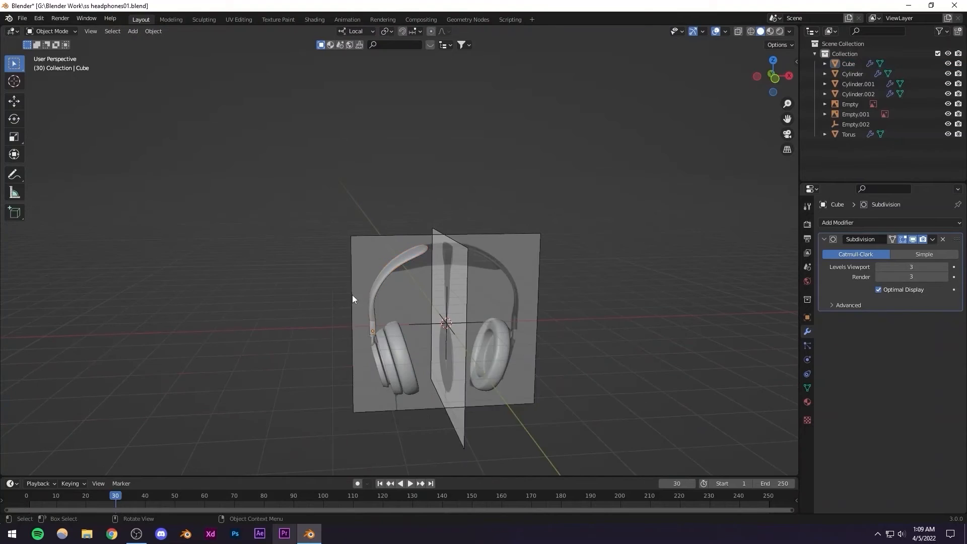
{"action": "middle_click_drag", "start_coordinate": [353, 295], "coordinate": [354, 251]}
{"action": "scroll", "coordinate": [415, 288], "scroll_direction": "up", "scroll_amount": 6}
{"action": "scroll", "coordinate": [482, 334], "scroll_direction": "down", "scroll_amount": 1}
{"action": "key", "text": "ctrl+s"}
{"action": "scroll", "coordinate": [449, 247], "scroll_direction": "down", "scroll_amount": 2}
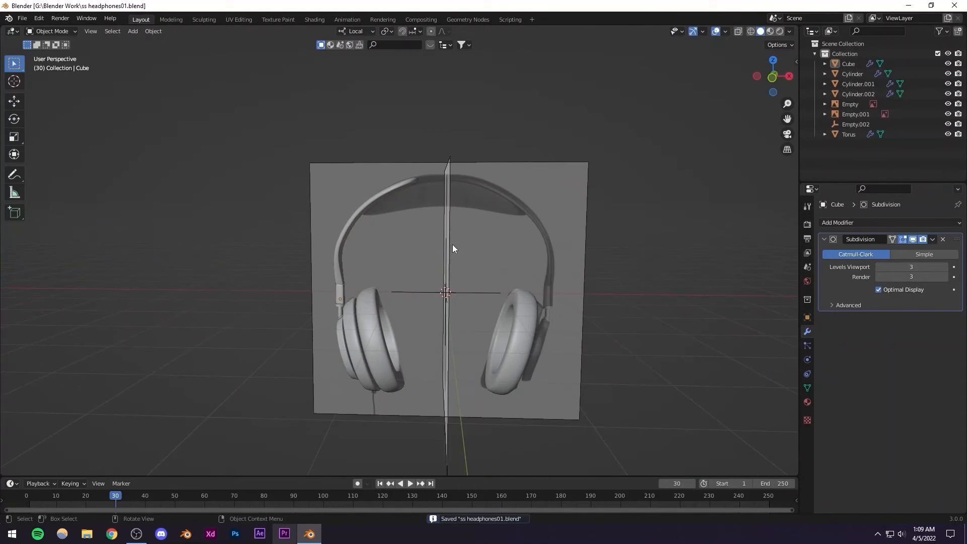
Add a Mirror modifier to the outer ear cup body with Empty.001 as the mirror object
{"action": "key", "text": "KP_3"}
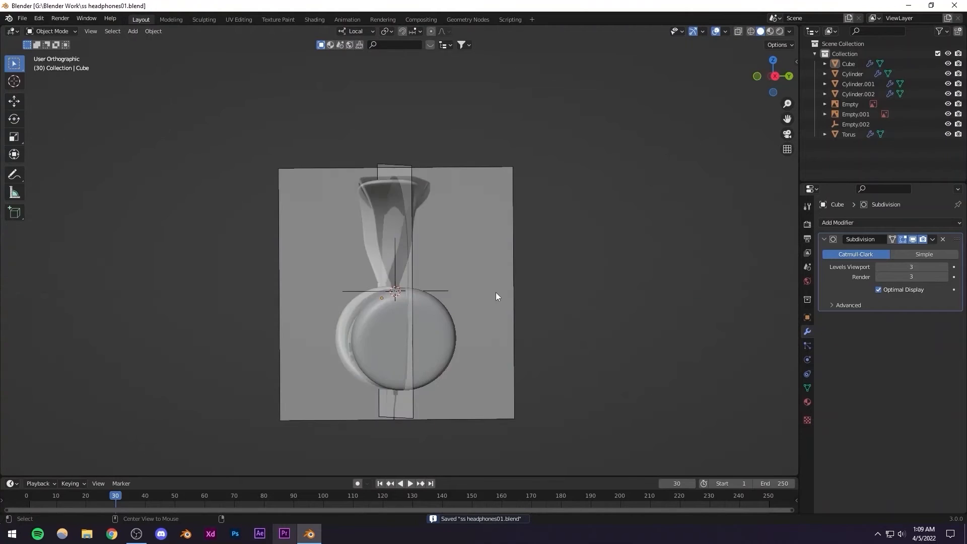
{"action": "key", "text": "KP_1"}
{"action": "scroll", "coordinate": [342, 338], "scroll_direction": "up", "scroll_amount": 1}
{"action": "left_click", "coordinate": [288, 352]}
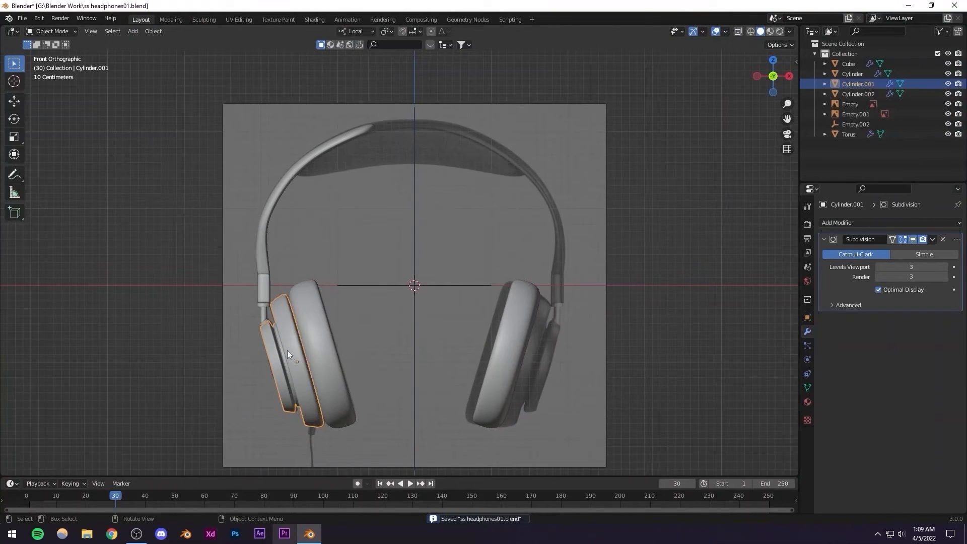
{"action": "left_click", "coordinate": [845, 223]}
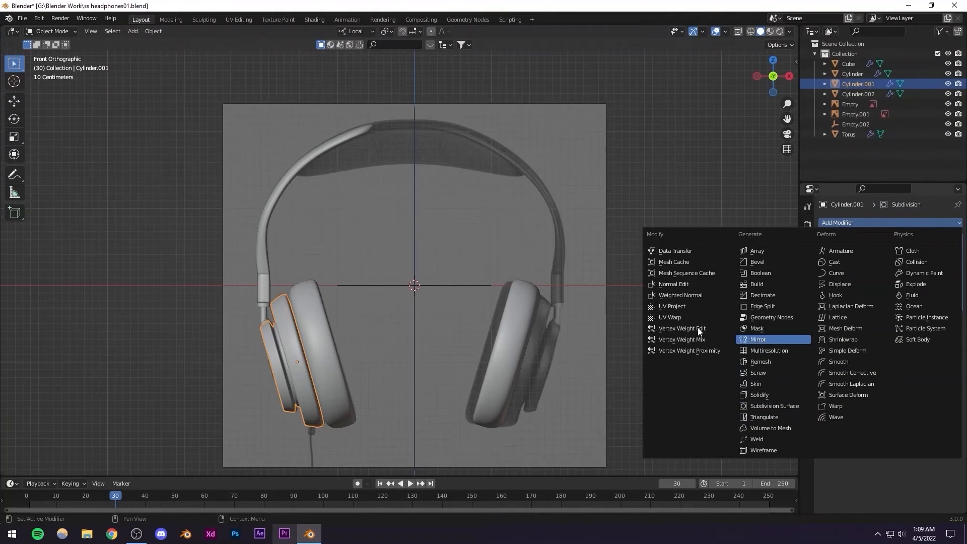
{"action": "left_click", "coordinate": [761, 340]}
{"action": "left_click", "coordinate": [942, 372]}
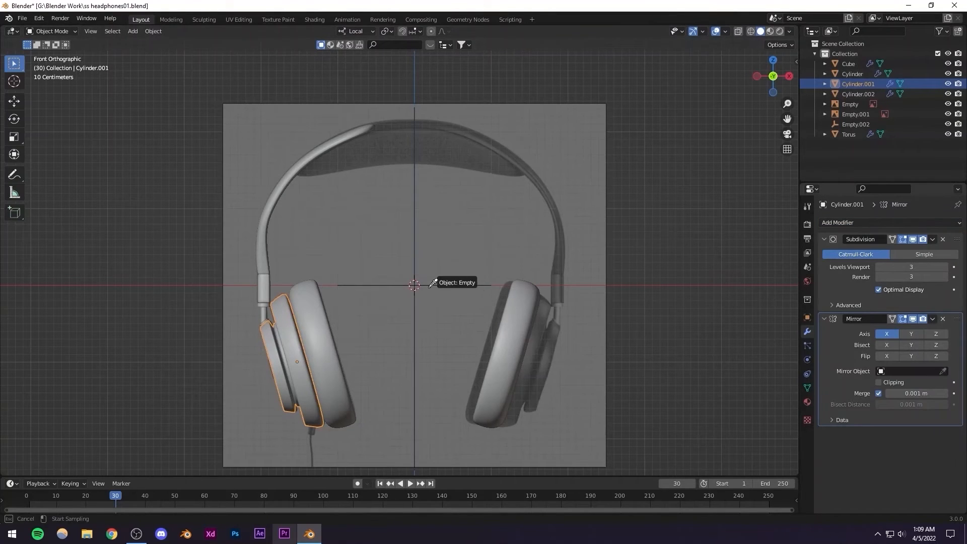
{"action": "left_click", "coordinate": [412, 283]}
Set the ear cup body's mirror axis to Z only, switching X off
{"action": "middle_click_drag", "start_coordinate": [346, 340], "coordinate": [318, 309], "text": "shift"}
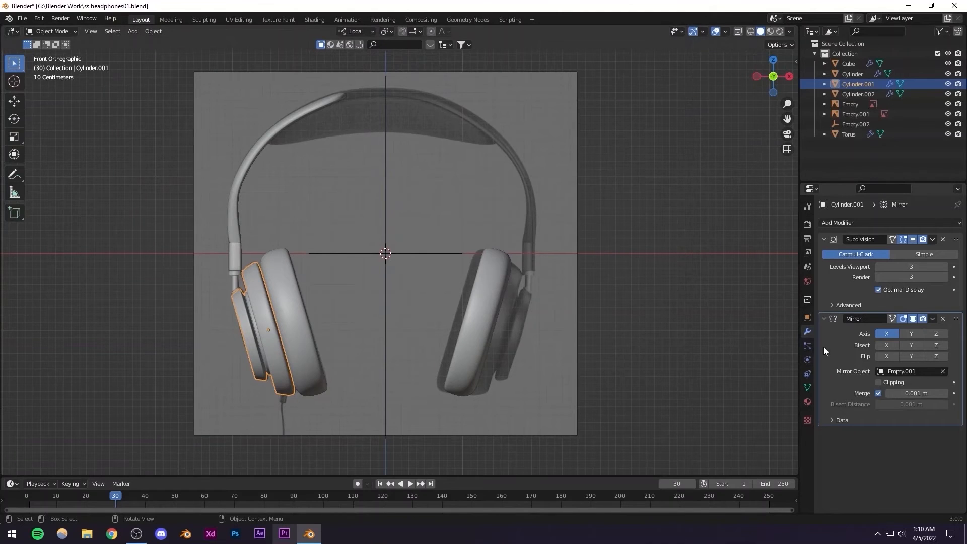
{"action": "left_click", "coordinate": [936, 334]}
{"action": "left_click", "coordinate": [600, 330]}
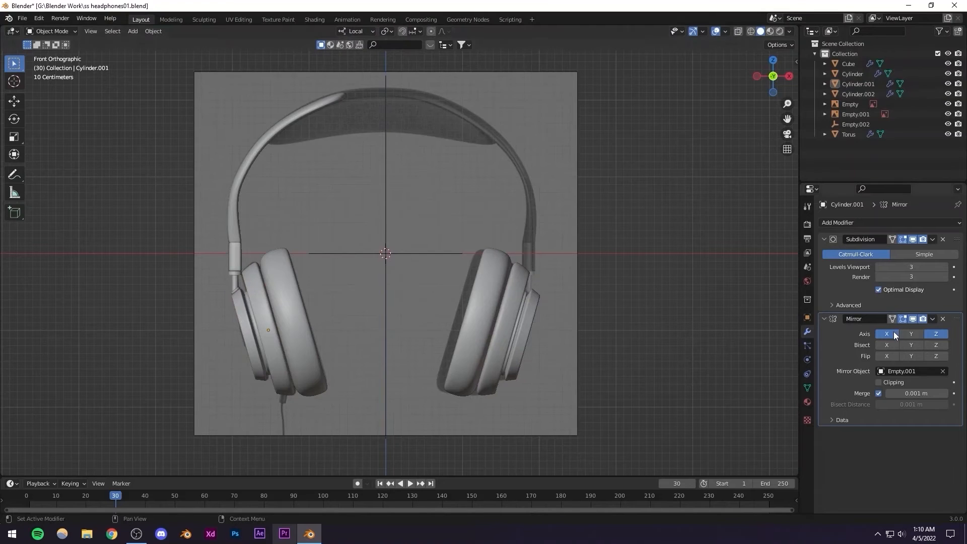
{"action": "middle_click_drag", "start_coordinate": [335, 296], "coordinate": [445, 312]}
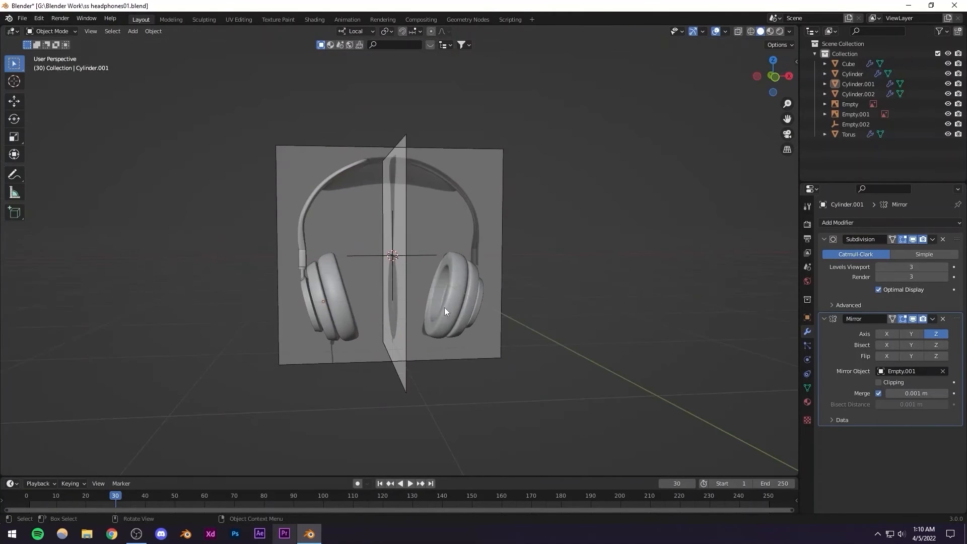
Add a Mirror modifier to the headband with Empty.002 as the mirror object
{"action": "left_click", "coordinate": [301, 249]}
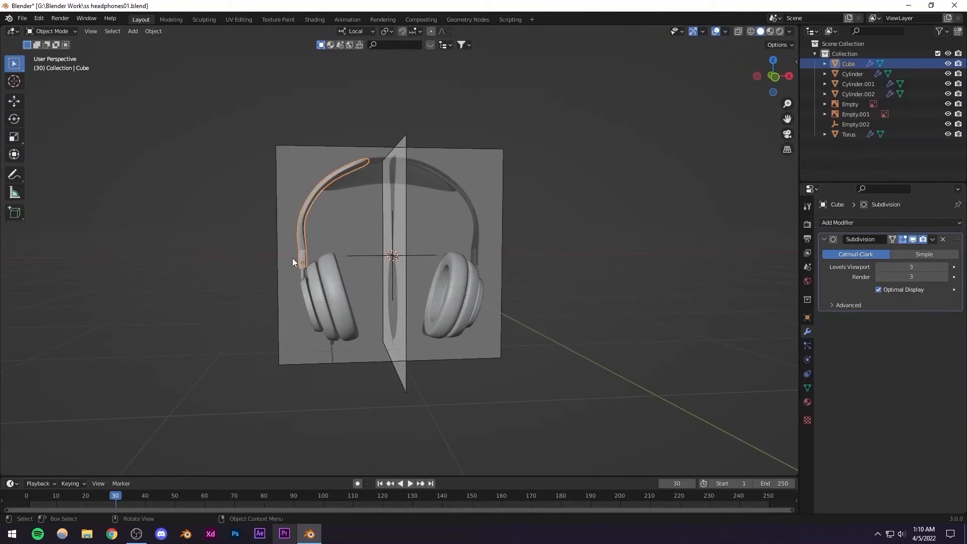
{"action": "left_click", "coordinate": [842, 224]}
{"action": "left_click", "coordinate": [771, 339]}
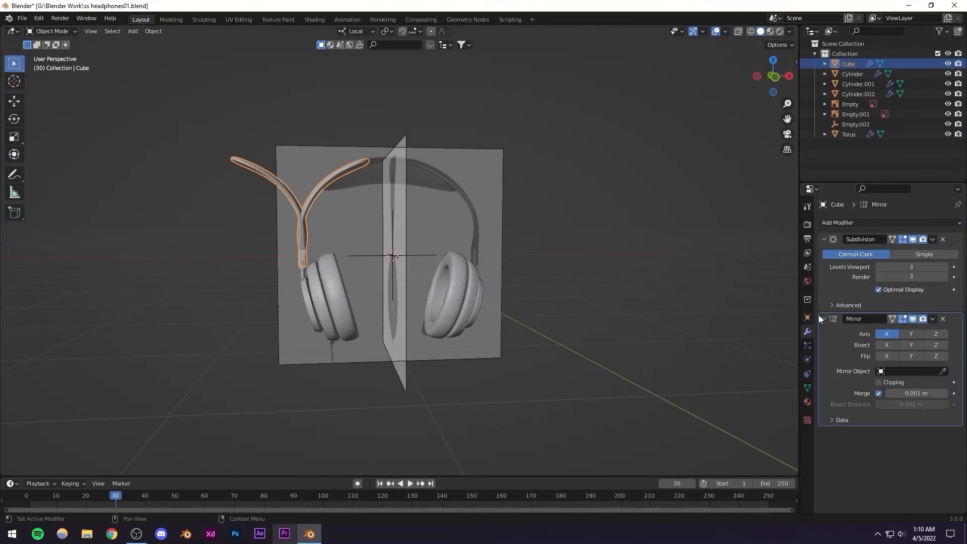
{"action": "left_click", "coordinate": [944, 372]}
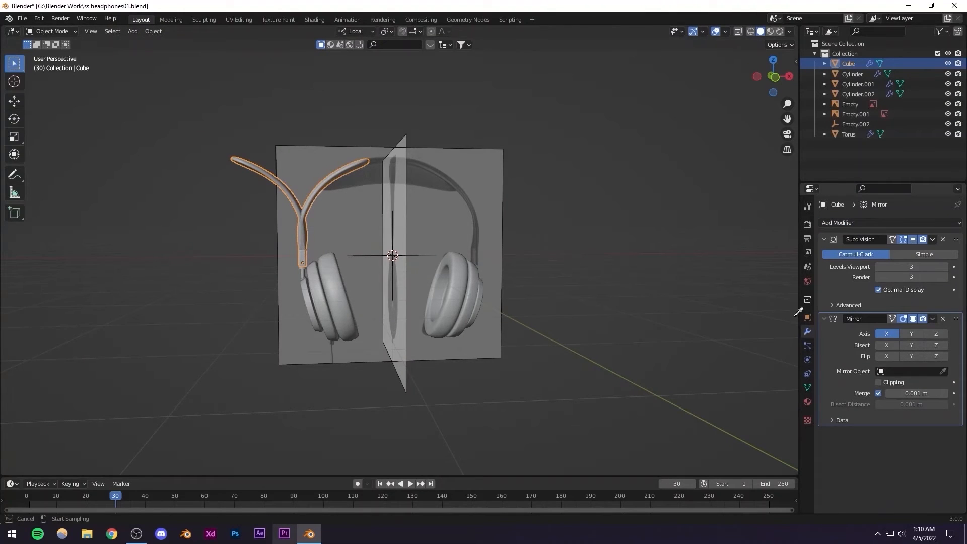
{"action": "left_click", "coordinate": [403, 258]}
{"action": "left_click", "coordinate": [318, 264]}
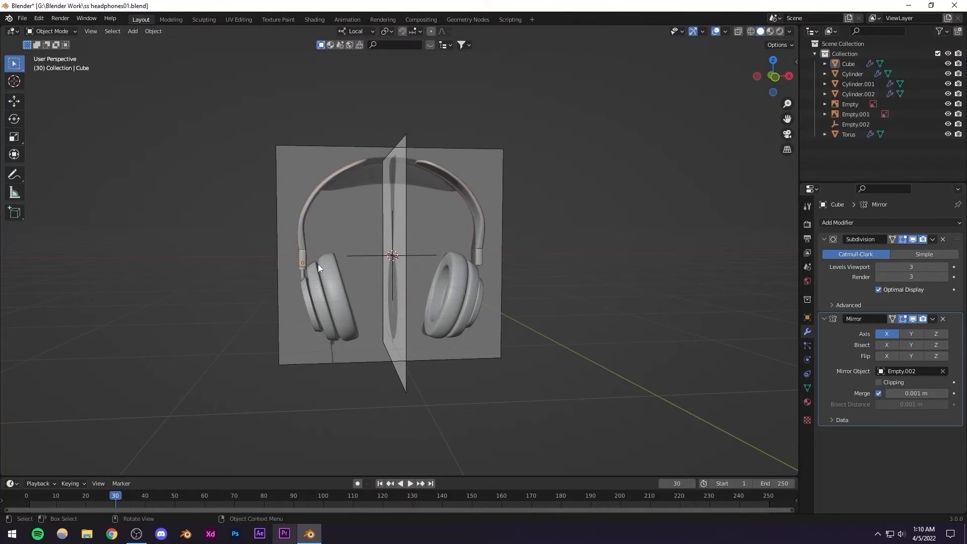
Add a Mirror modifier to the small connecting rod between headband and ear cup, using Empty.002 as the mirror object
{"action": "scroll", "coordinate": [318, 264], "scroll_direction": "up", "scroll_amount": 4}
{"action": "middle_click_drag", "start_coordinate": [325, 286], "coordinate": [304, 318]}
{"action": "left_click", "coordinate": [282, 317]}
{"action": "scroll", "coordinate": [282, 317], "scroll_direction": "up", "scroll_amount": 5}
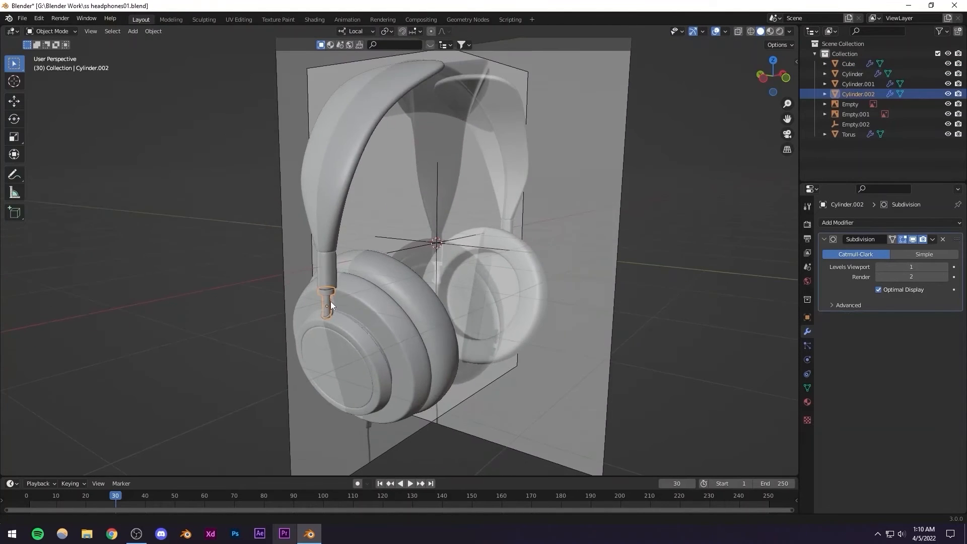
{"action": "left_click", "coordinate": [848, 223]}
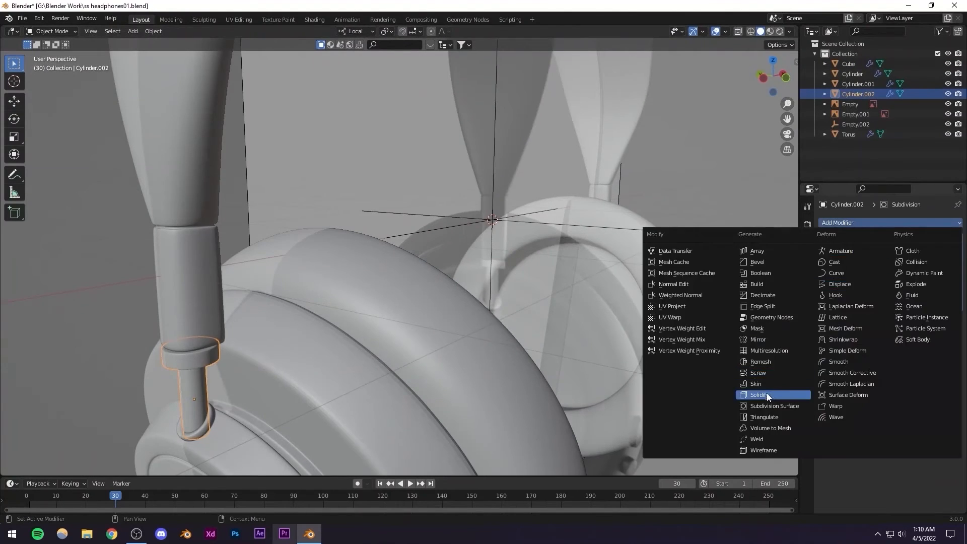
{"action": "left_click", "coordinate": [758, 339]}
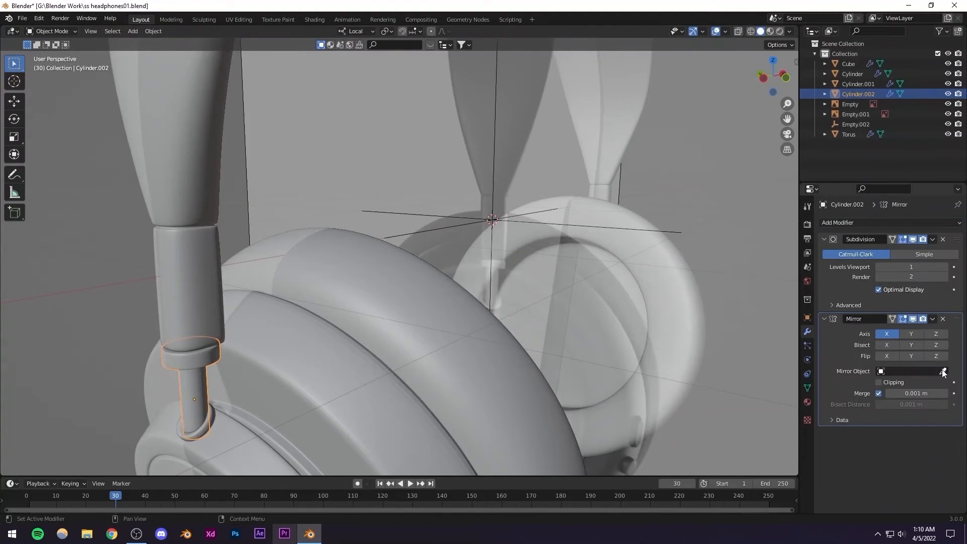
{"action": "left_click", "coordinate": [944, 371]}
{"action": "left_click", "coordinate": [491, 220]}
{"action": "scroll", "coordinate": [525, 232], "scroll_direction": "up", "scroll_amount": 2}
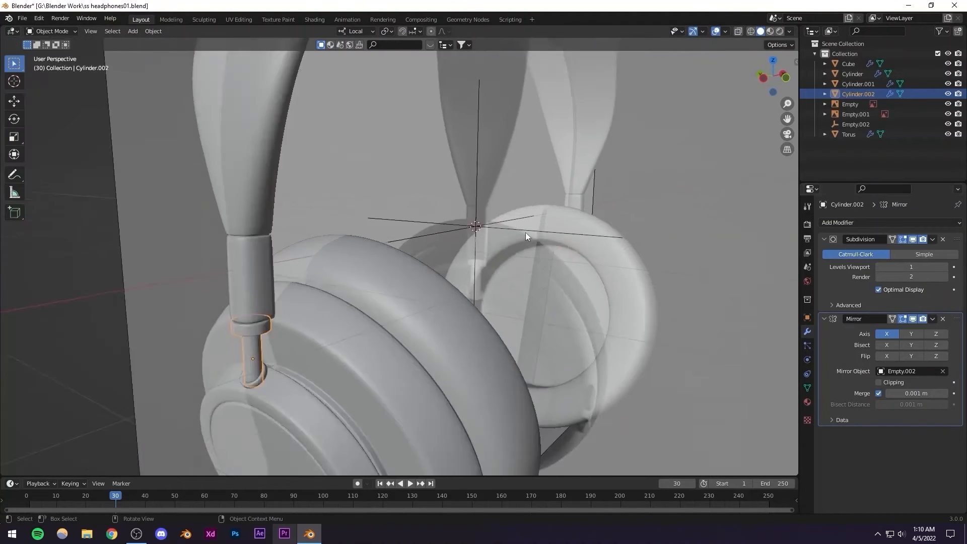
{"action": "scroll", "coordinate": [525, 232], "scroll_direction": "down", "scroll_amount": 3}
{"action": "middle_click_drag", "start_coordinate": [525, 231], "coordinate": [435, 231]}
{"action": "key", "text": "alt+a"}
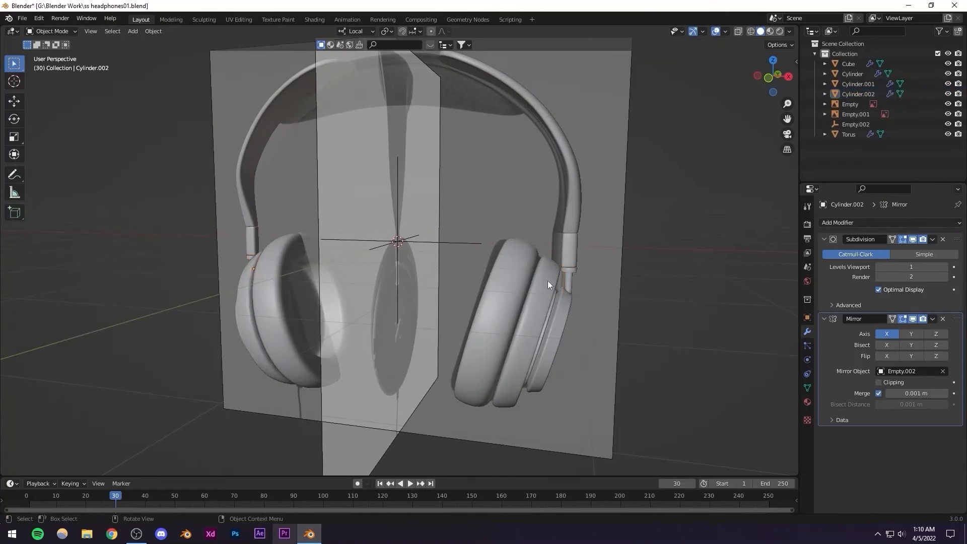
Mirror the small torus ring at the base of the connecting rod with a Mirror modifier that uses Empty.002 as mirror object
{"action": "middle_click_drag", "start_coordinate": [549, 281], "coordinate": [465, 246]}
{"action": "scroll", "coordinate": [356, 332], "scroll_direction": "up", "scroll_amount": 3}
{"action": "left_click", "coordinate": [305, 338]}
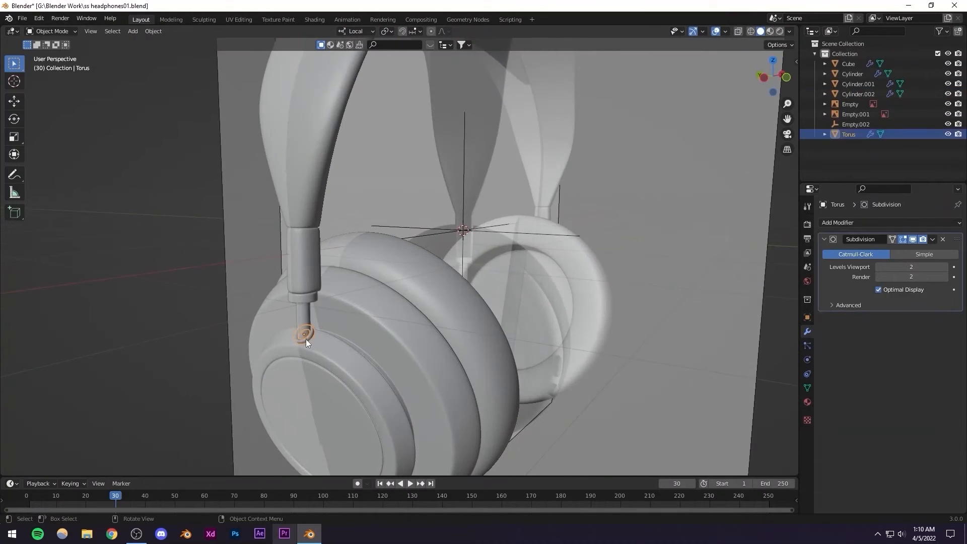
{"action": "left_click", "coordinate": [839, 222]}
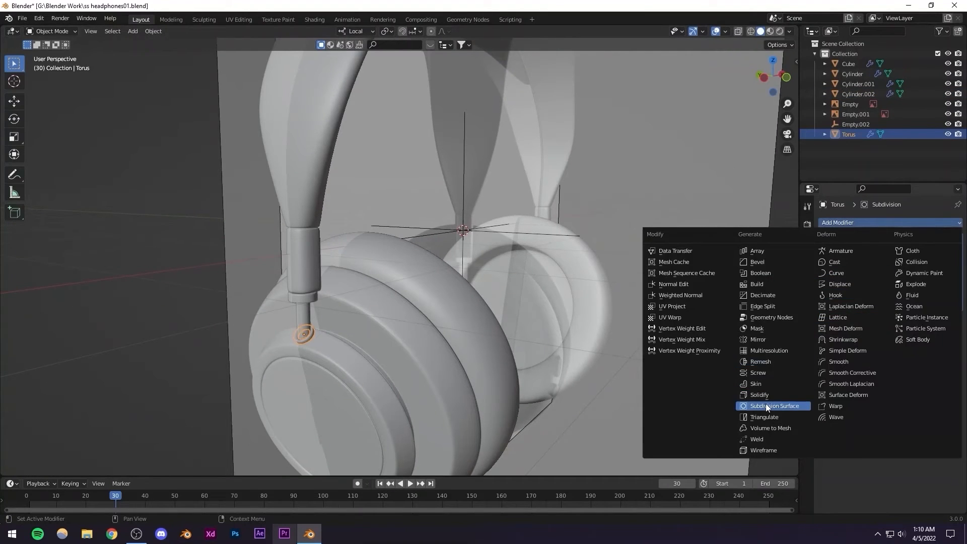
{"action": "left_click", "coordinate": [763, 339]}
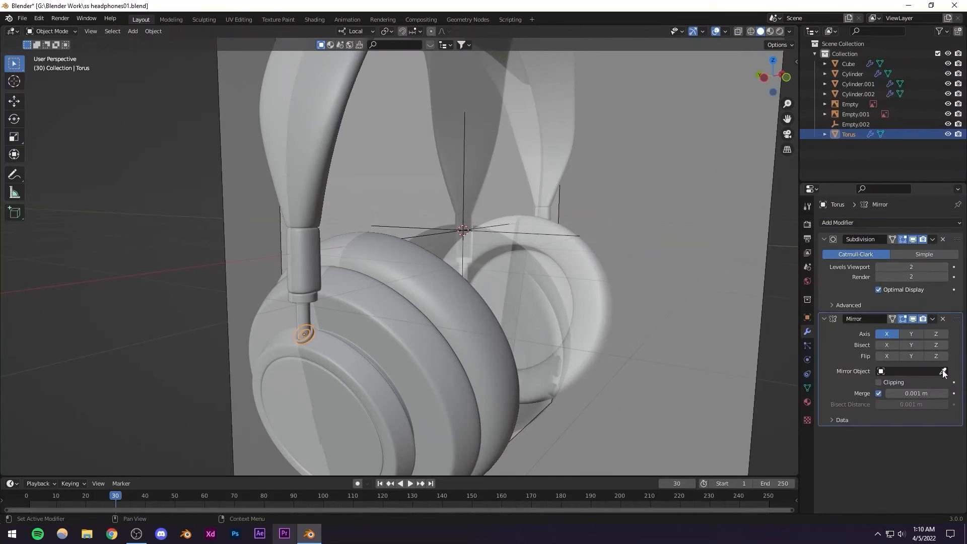
{"action": "left_click", "coordinate": [943, 373]}
{"action": "left_click", "coordinate": [494, 244]}
{"action": "scroll", "coordinate": [327, 257], "scroll_direction": "down", "scroll_amount": 4}
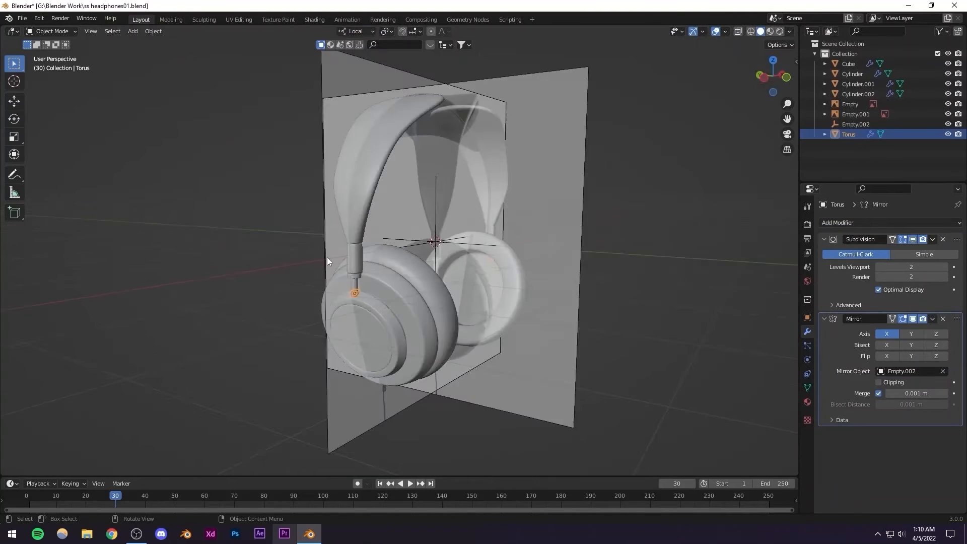
Deselect the torus, save the headphones file and switch to the front orthographic view
{"action": "middle_click_drag", "start_coordinate": [328, 257], "coordinate": [239, 256]}
{"action": "left_click", "coordinate": [626, 286]}
{"action": "middle_click_drag", "start_coordinate": [504, 285], "coordinate": [559, 294]}
{"action": "scroll", "coordinate": [473, 271], "scroll_direction": "down", "scroll_amount": 4}
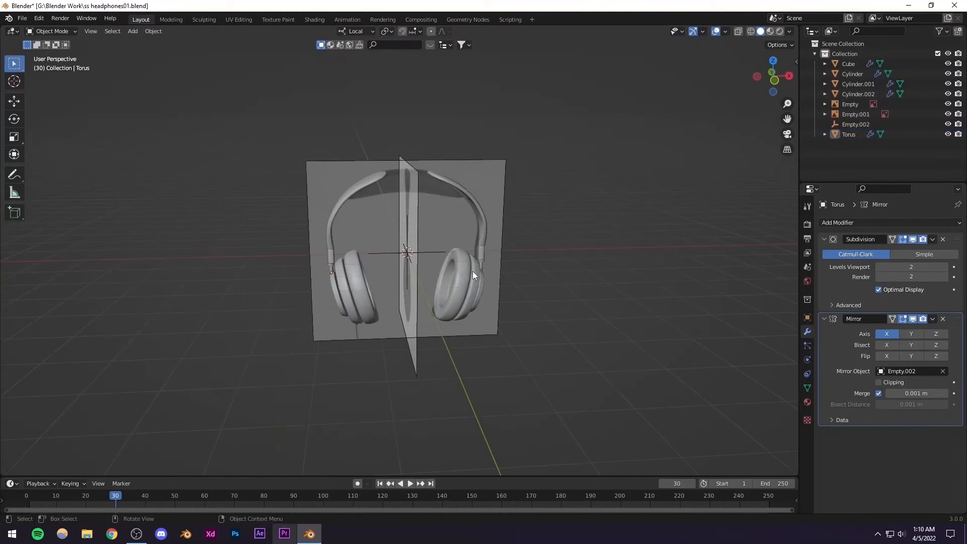
{"action": "middle_click_drag", "start_coordinate": [472, 271], "coordinate": [426, 241]}
{"action": "key", "text": "ctrl+s"}
{"action": "middle_click_drag", "start_coordinate": [494, 229], "coordinate": [385, 255], "text": "alt"}
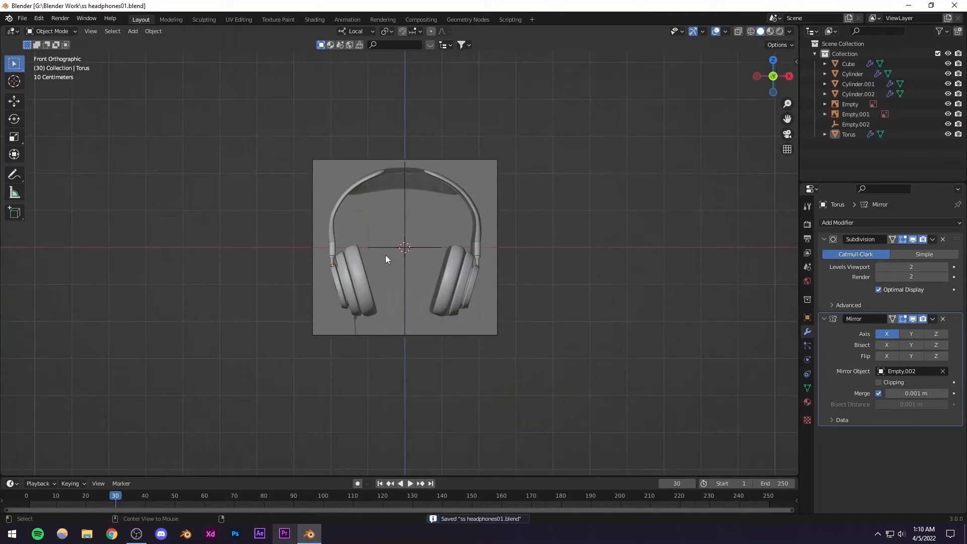
Extrude the upper end of the modelled headband arm about 0.33 m along its normal toward the centre line
{"action": "scroll", "coordinate": [385, 255], "scroll_direction": "up", "scroll_amount": 5}
{"action": "scroll", "coordinate": [365, 270], "scroll_direction": "down", "scroll_amount": 5}
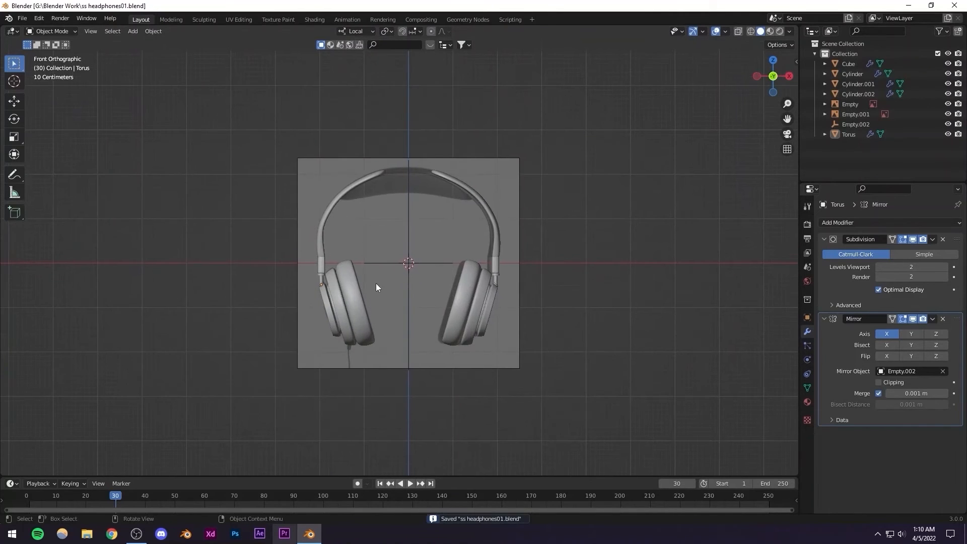
{"action": "scroll", "coordinate": [398, 276], "scroll_direction": "up", "scroll_amount": 3}
{"action": "middle_click_drag", "start_coordinate": [372, 239], "coordinate": [369, 339], "text": "shift"}
{"action": "scroll", "coordinate": [337, 256], "scroll_direction": "up", "scroll_amount": 5}
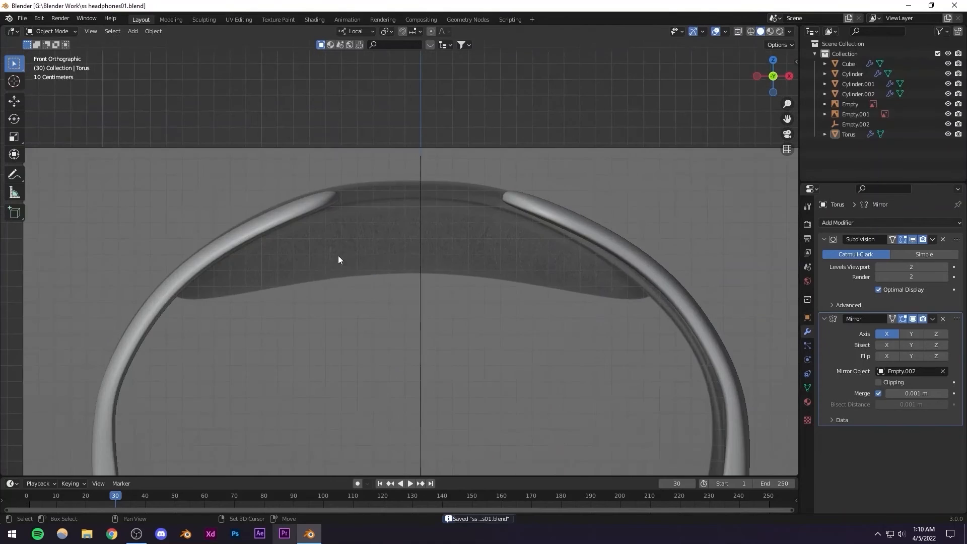
{"action": "scroll", "coordinate": [291, 275], "scroll_direction": "down", "scroll_amount": 1}
{"action": "left_click", "coordinate": [300, 285]}
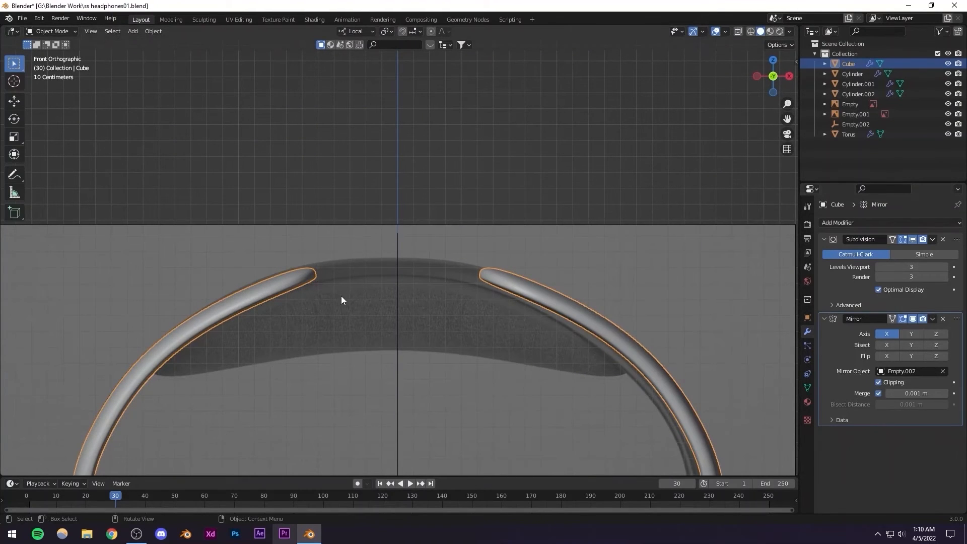
{"action": "key", "text": "Tab"}
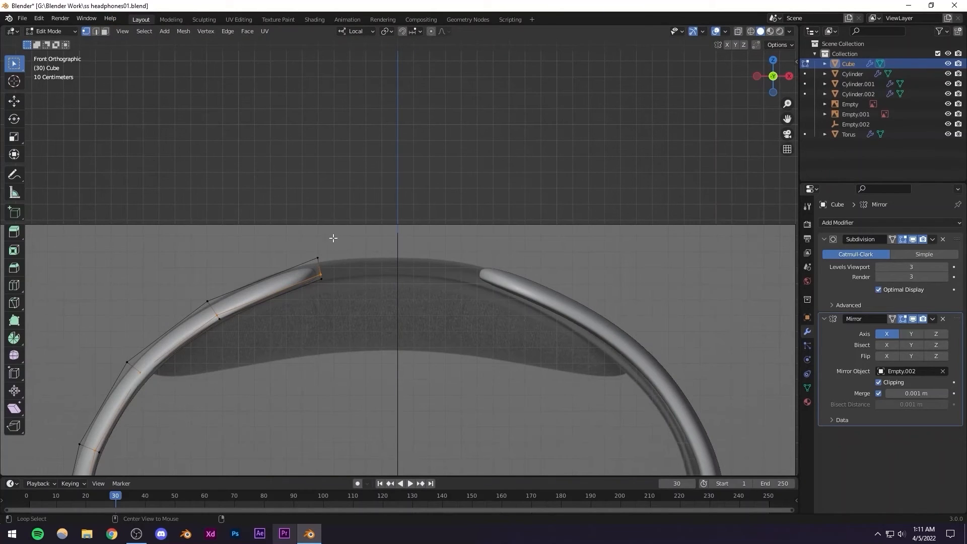
{"action": "left_click_drag", "start_coordinate": [292, 237], "coordinate": [351, 287]}
{"action": "key", "text": "g"}
{"action": "key", "text": "z"}
{"action": "key", "text": "z"}
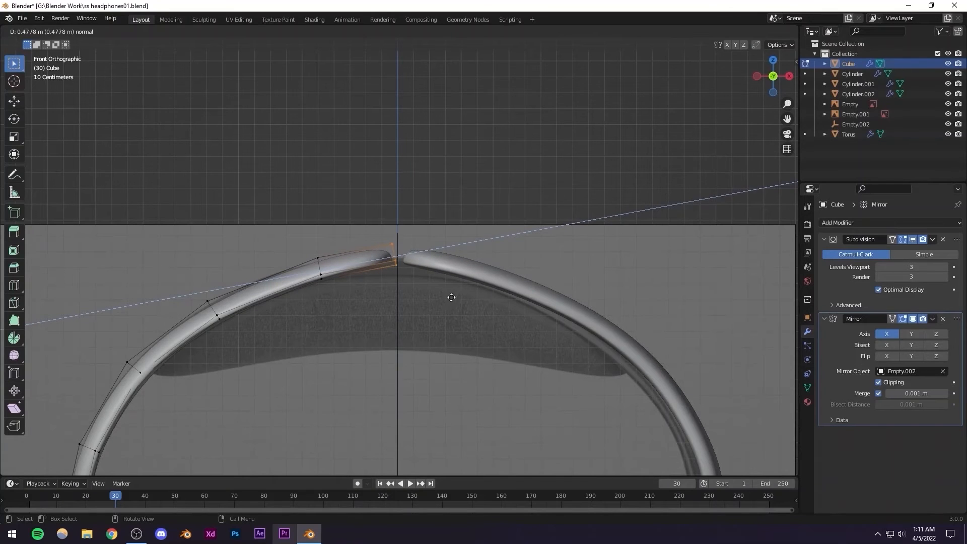
{"action": "left_click", "coordinate": [427, 292]}
{"action": "scroll", "coordinate": [427, 293], "scroll_direction": "up", "scroll_amount": 3}
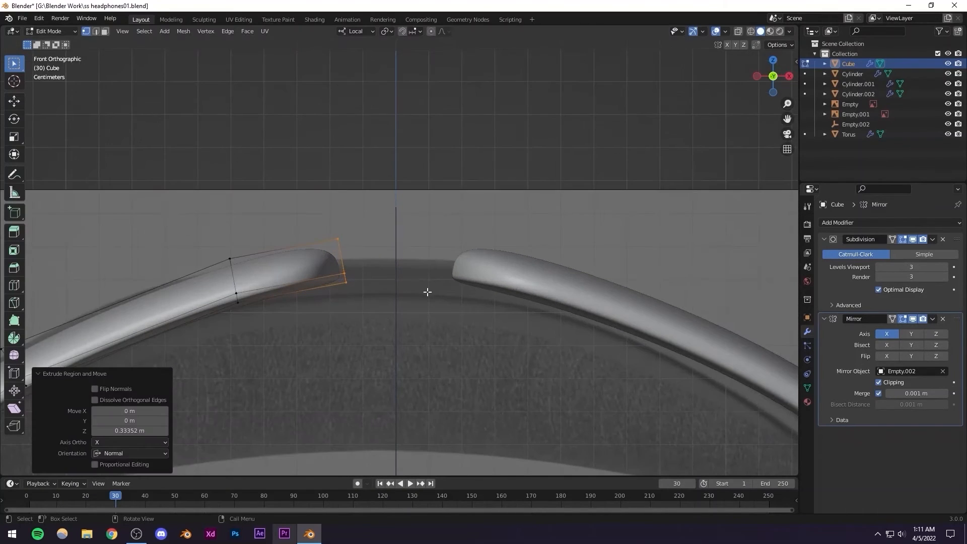
Rotate the extruded end about 10.9° to stand vertical and lower it about 0.044 m to match the reference headband
{"action": "key", "text": "r"}
{"action": "right_click", "coordinate": [416, 305]}
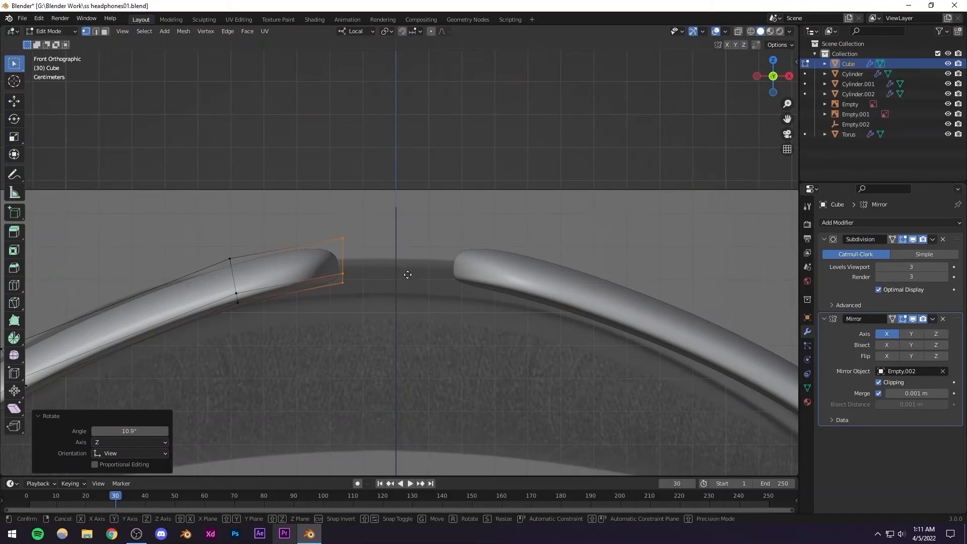
{"action": "key", "text": "g"}
{"action": "left_click", "coordinate": [411, 285]}
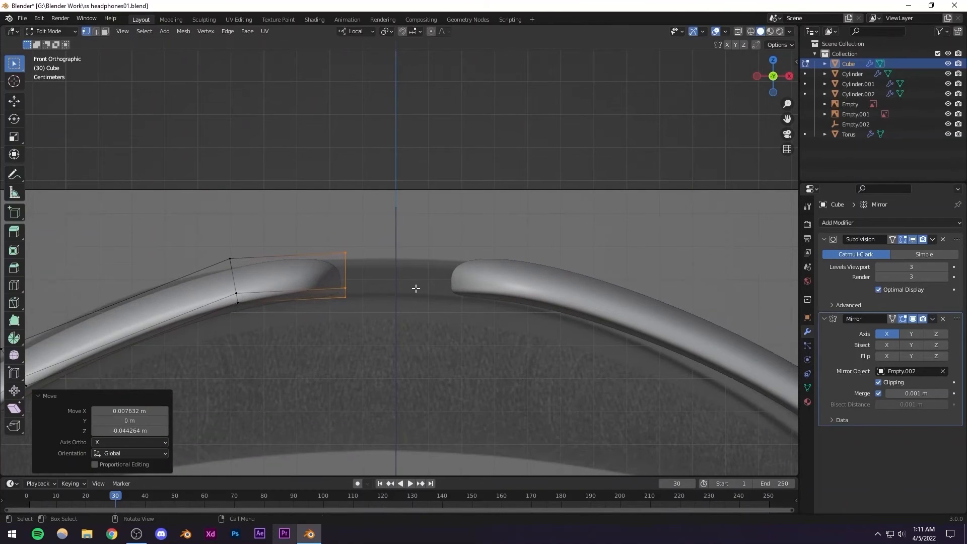
Extrude the arm's end further to the centre line, leave mesh editing and save the file
{"action": "key", "text": "e"}
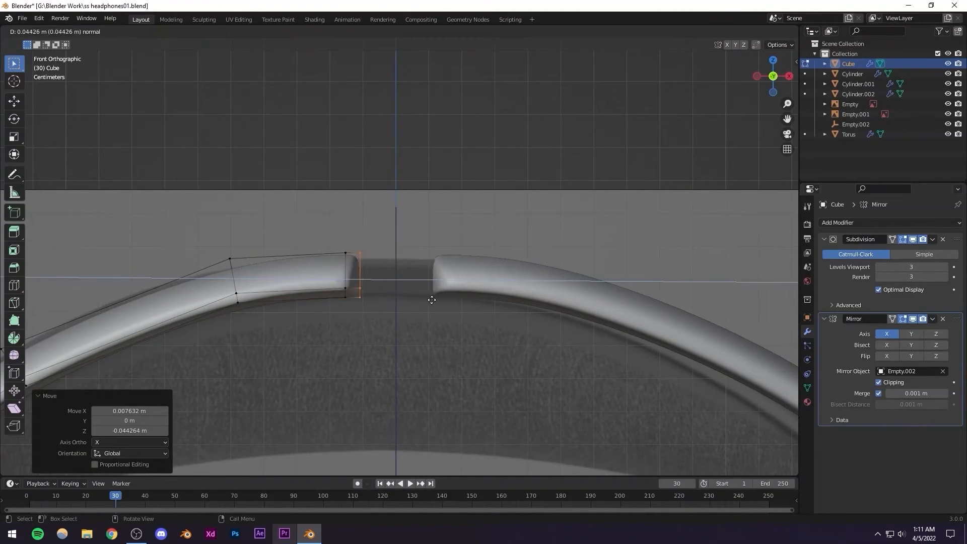
{"action": "left_click", "coordinate": [493, 305]}
{"action": "key", "text": "Tab"}
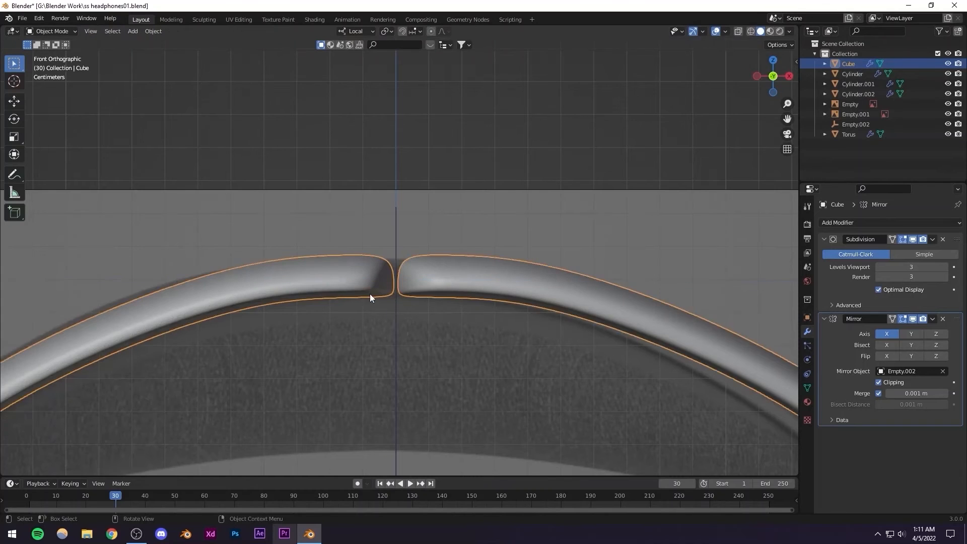
{"action": "middle_click_drag", "start_coordinate": [370, 294], "coordinate": [461, 307]}
{"action": "key", "text": "ctrl+s"}
{"action": "scroll", "coordinate": [579, 301], "scroll_direction": "down", "scroll_amount": 4}
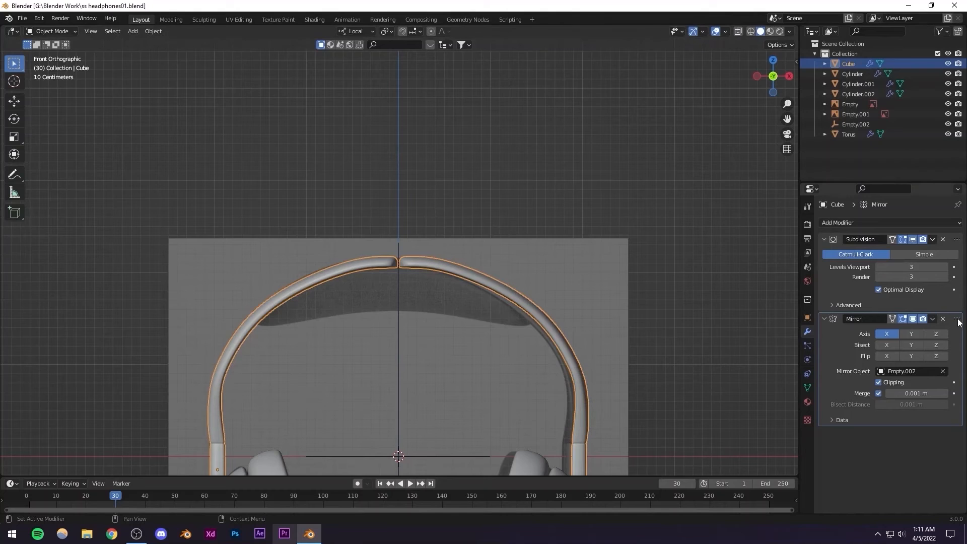
Move the headband's Mirror modifier above its Subdivision modifier and inspect the join at the crown
{"action": "left_click_drag", "start_coordinate": [959, 323], "coordinate": [958, 240]}
{"action": "left_click", "coordinate": [443, 302]}
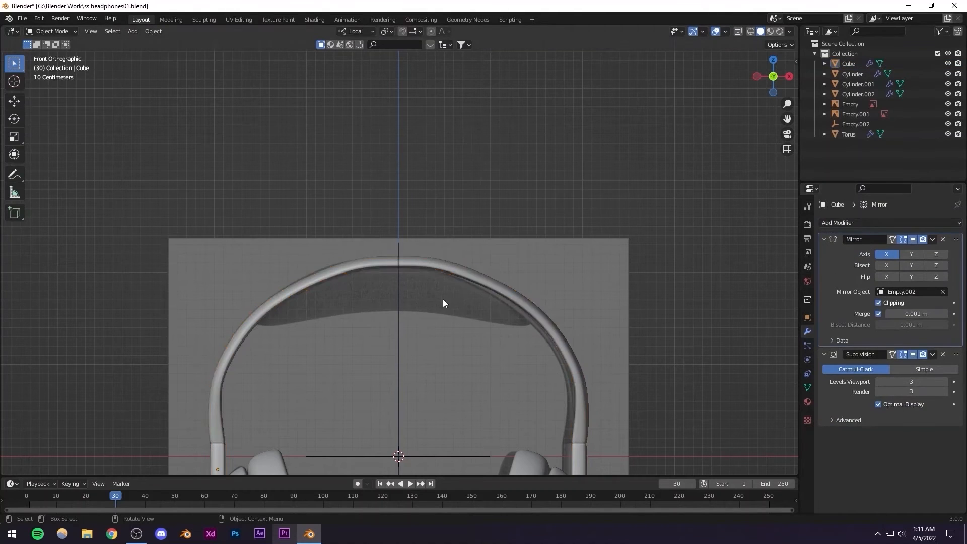
{"action": "scroll", "coordinate": [429, 296], "scroll_direction": "up", "scroll_amount": 6}
{"action": "scroll", "coordinate": [430, 295], "scroll_direction": "down", "scroll_amount": 2}
{"action": "middle_click_drag", "start_coordinate": [429, 295], "coordinate": [504, 282]}
{"action": "scroll", "coordinate": [446, 310], "scroll_direction": "down", "scroll_amount": 4}
{"action": "scroll", "coordinate": [427, 290], "scroll_direction": "down", "scroll_amount": 5}
{"action": "scroll", "coordinate": [455, 242], "scroll_direction": "up", "scroll_amount": 5}
{"action": "scroll", "coordinate": [425, 270], "scroll_direction": "up", "scroll_amount": 3}
Put the headband's Mirror modifier back below Subdivision and recheck the centre join
{"action": "left_click_drag", "start_coordinate": [959, 289], "coordinate": [958, 386]}
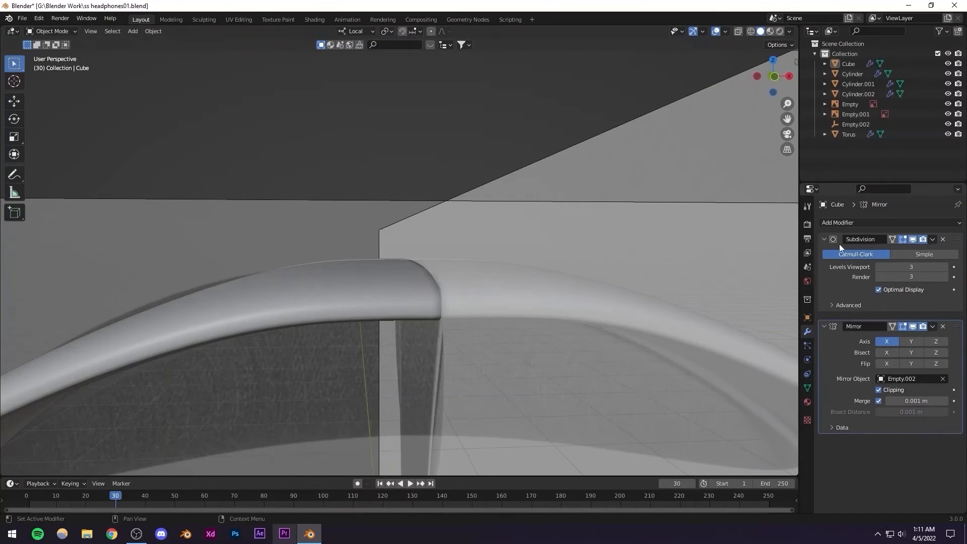
{"action": "scroll", "coordinate": [461, 264], "scroll_direction": "down", "scroll_amount": 9}
{"action": "mouse_move", "coordinate": [419, 278]}
{"action": "middle_mouse_down"}
{"action": "mouse_move", "coordinate": [404, 277]}
{"action": "mouse_move", "coordinate": [418, 276]}
{"action": "middle_mouse_up"}
{"action": "scroll", "coordinate": [382, 274], "scroll_direction": "up", "scroll_amount": 5}
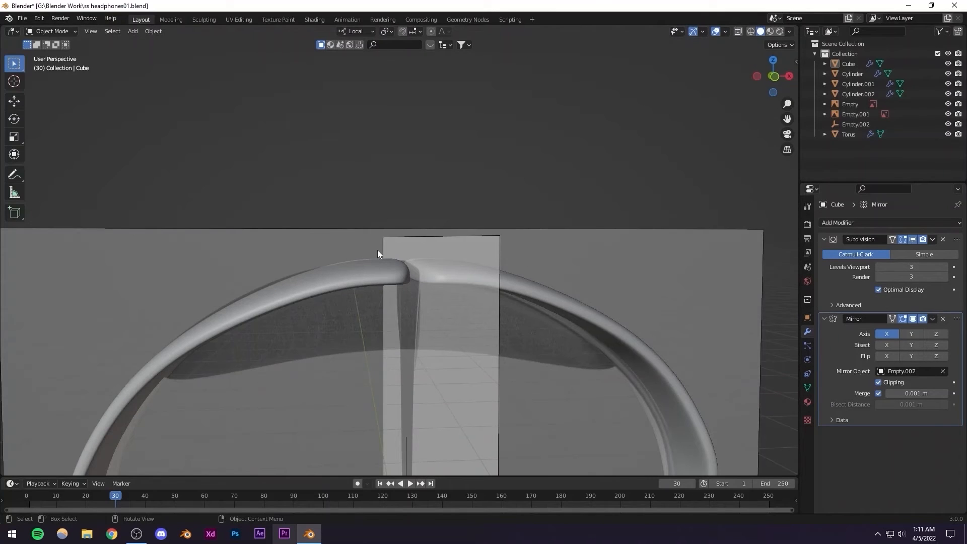
{"action": "scroll", "coordinate": [377, 250], "scroll_direction": "down", "scroll_amount": 4}
{"action": "middle_click_drag", "start_coordinate": [395, 253], "coordinate": [413, 314]}
{"action": "scroll", "coordinate": [391, 255], "scroll_direction": "down", "scroll_amount": 3}
{"action": "scroll", "coordinate": [383, 280], "scroll_direction": "up", "scroll_amount": 8}
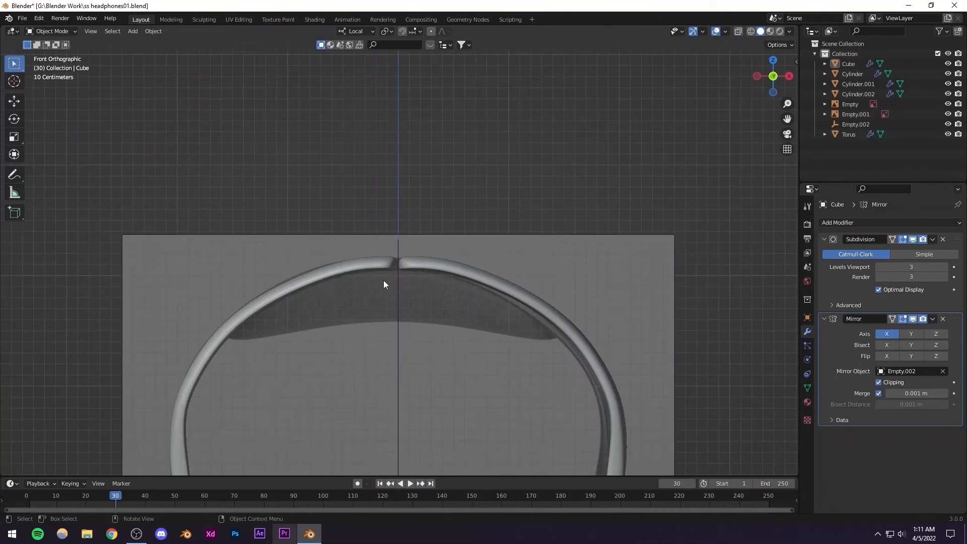
Delete the headband's end vertices at the centre line, selecting through the mesh so the hidden ones are included
{"action": "left_click", "coordinate": [377, 283]}
{"action": "key", "text": "Tab"}
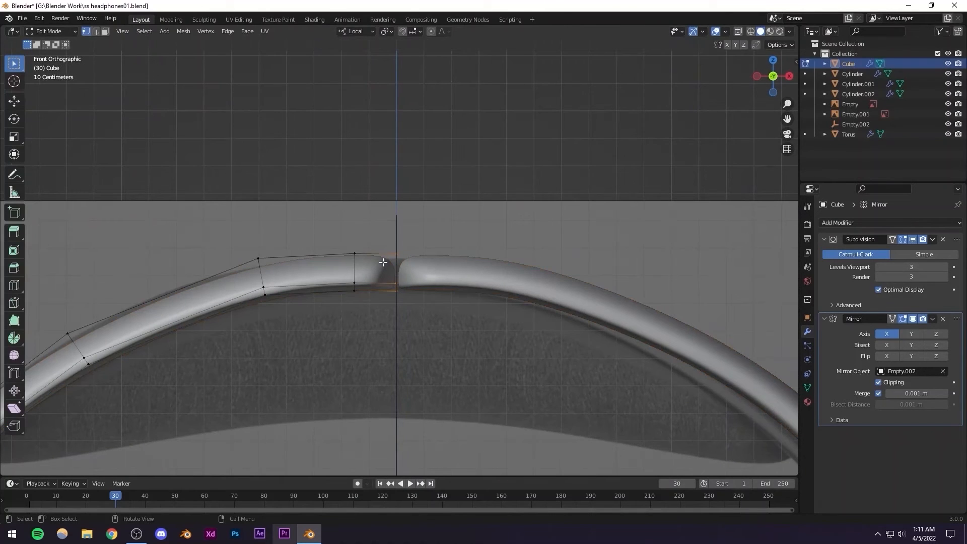
{"action": "left_click_drag", "start_coordinate": [379, 239], "coordinate": [436, 312]}
{"action": "key", "text": "alt+z"}
{"action": "left_click_drag", "start_coordinate": [371, 220], "coordinate": [447, 326]}
{"action": "key", "text": "alt+z"}
{"action": "key", "text": "g"}
{"action": "left_click", "coordinate": [420, 263]}
{"action": "key", "text": "x"}
{"action": "left_click", "coordinate": [419, 262]}
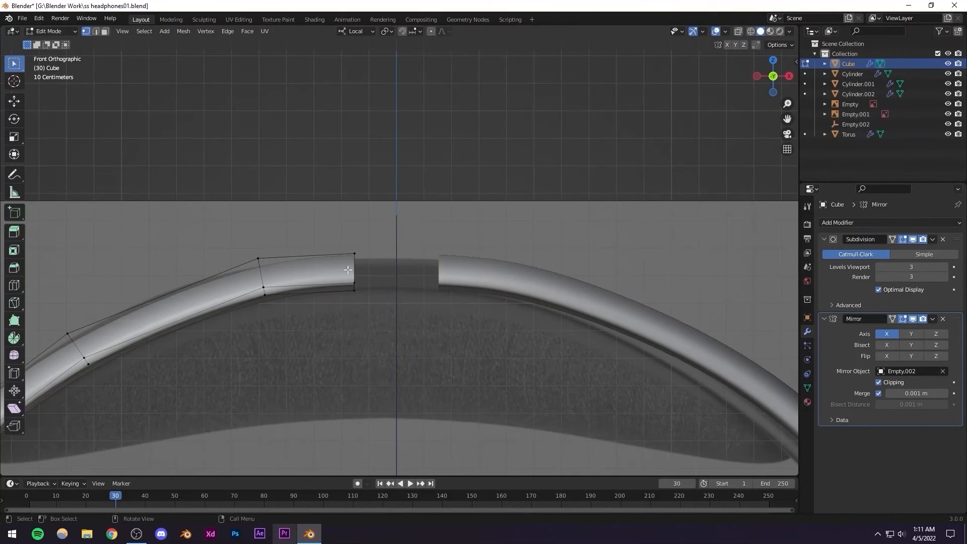
Place the Mirror modifier above Subdivision in the headband's modifier stack
{"action": "middle_click_drag", "start_coordinate": [419, 262], "coordinate": [276, 294]}
{"action": "scroll", "coordinate": [276, 294], "scroll_direction": "down", "scroll_amount": 6}
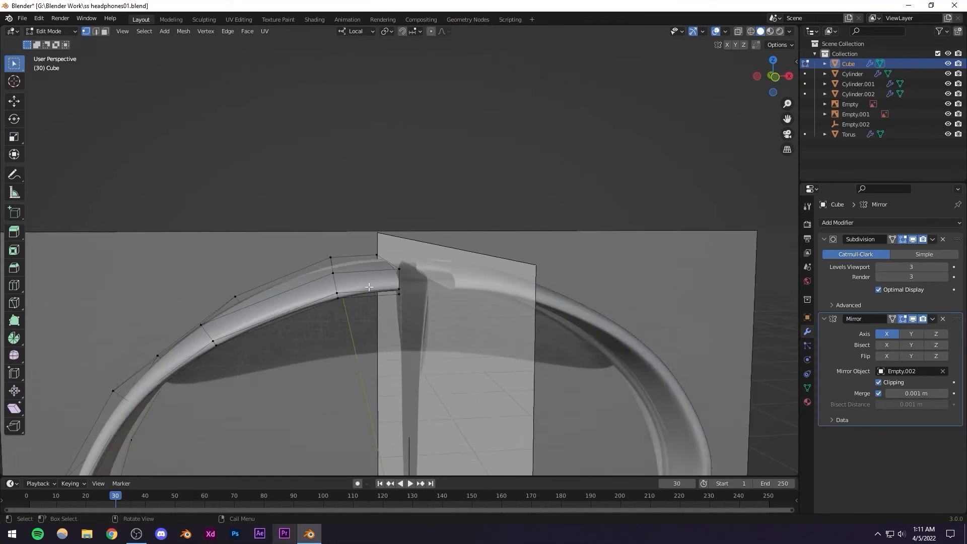
{"action": "middle_click_drag", "start_coordinate": [355, 286], "coordinate": [461, 290]}
{"action": "scroll", "coordinate": [462, 290], "scroll_direction": "up", "scroll_amount": 2}
{"action": "left_click_drag", "start_coordinate": [958, 319], "coordinate": [945, 233]}
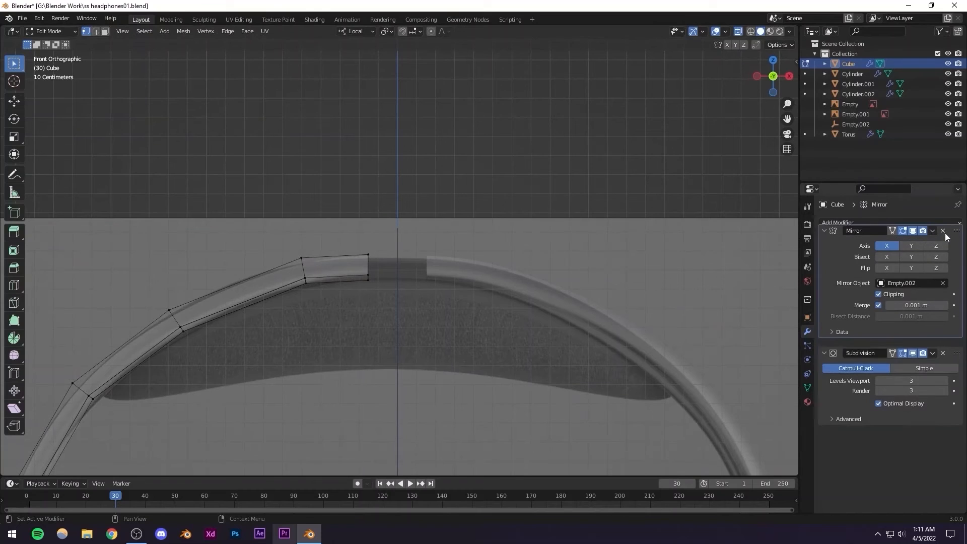
Extrude the arm's open end to the centre line to join both halves, and return to solid object display
{"action": "left_click_drag", "start_coordinate": [339, 231], "coordinate": [413, 281]}
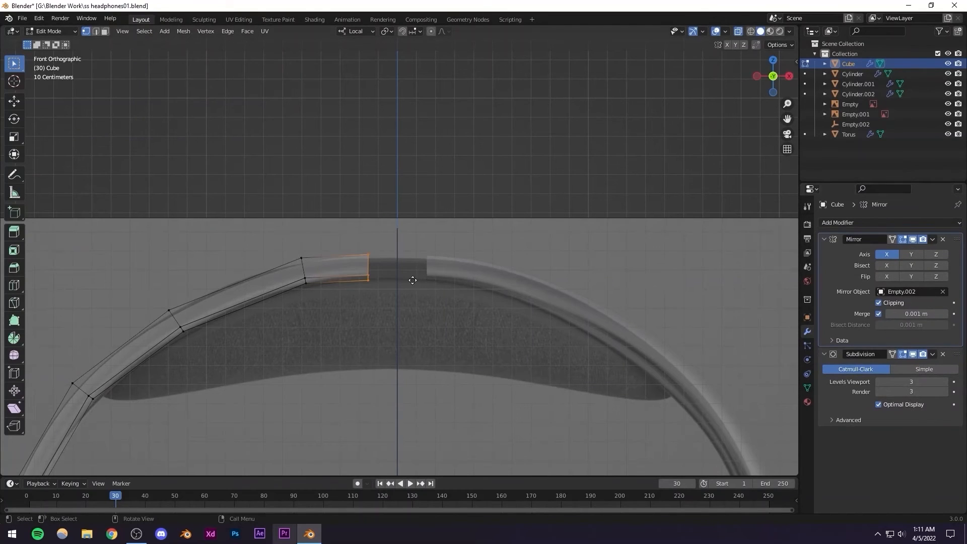
{"action": "key", "text": "e"}
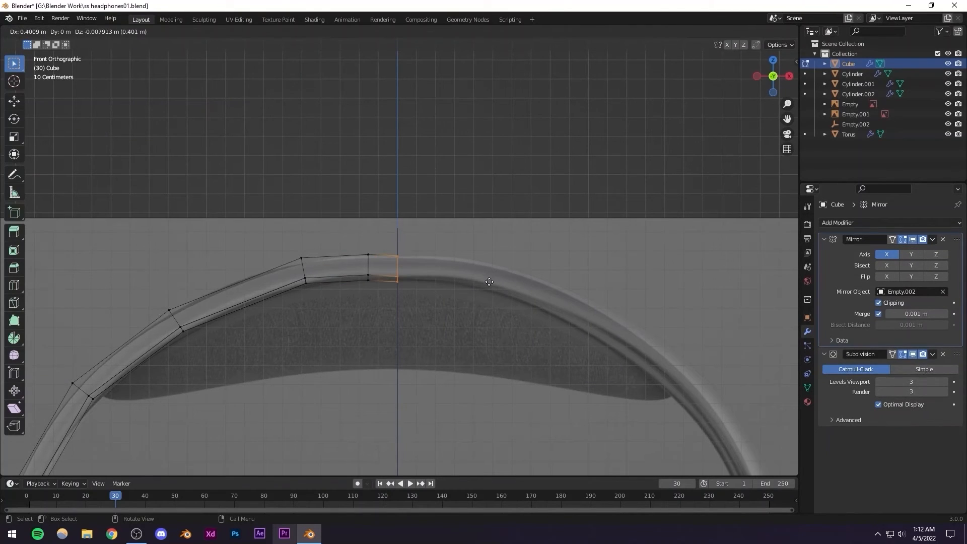
{"action": "left_click", "coordinate": [490, 282]}
{"action": "key", "text": "Tab"}
{"action": "scroll", "coordinate": [434, 240], "scroll_direction": "down", "scroll_amount": 4}
{"action": "left_click", "coordinate": [417, 245]}
{"action": "scroll", "coordinate": [407, 282], "scroll_direction": "up", "scroll_amount": 7}
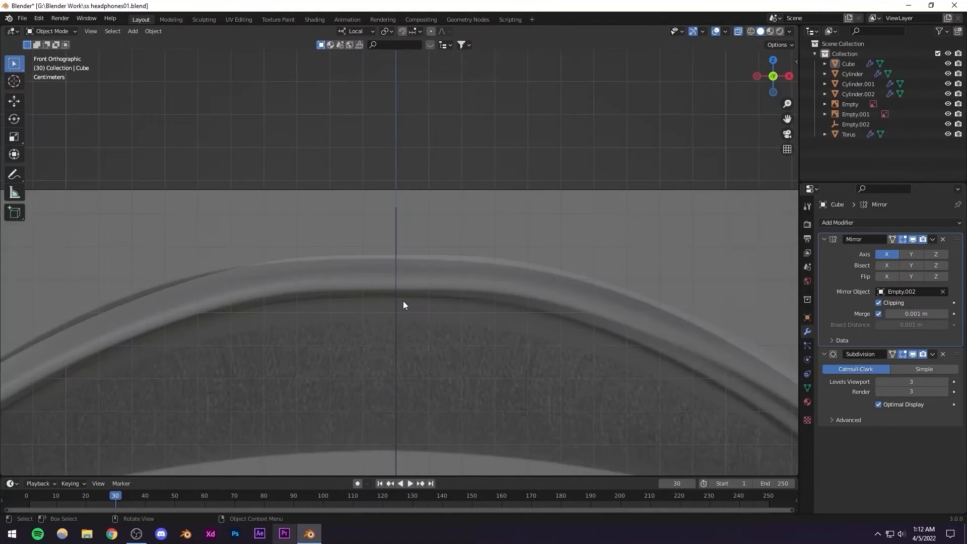
{"action": "key", "text": "alt+z"}
{"action": "scroll", "coordinate": [401, 292], "scroll_direction": "down", "scroll_amount": 4}
{"action": "scroll", "coordinate": [401, 290], "scroll_direction": "up", "scroll_amount": 4}
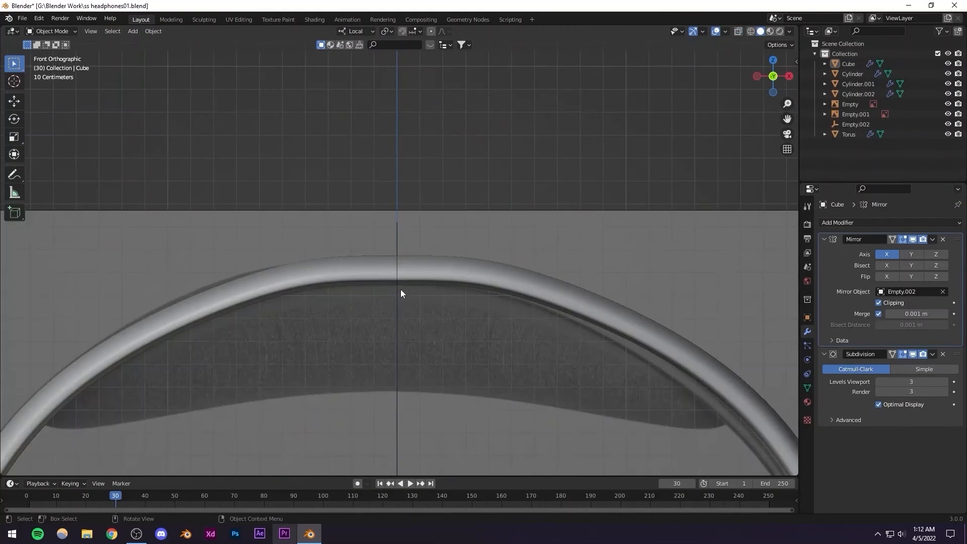
Raise the headband's centre seam vertices about 0.003 m along local Z to smooth the crown
{"action": "left_click", "coordinate": [391, 276]}
{"action": "key", "text": "Tab"}
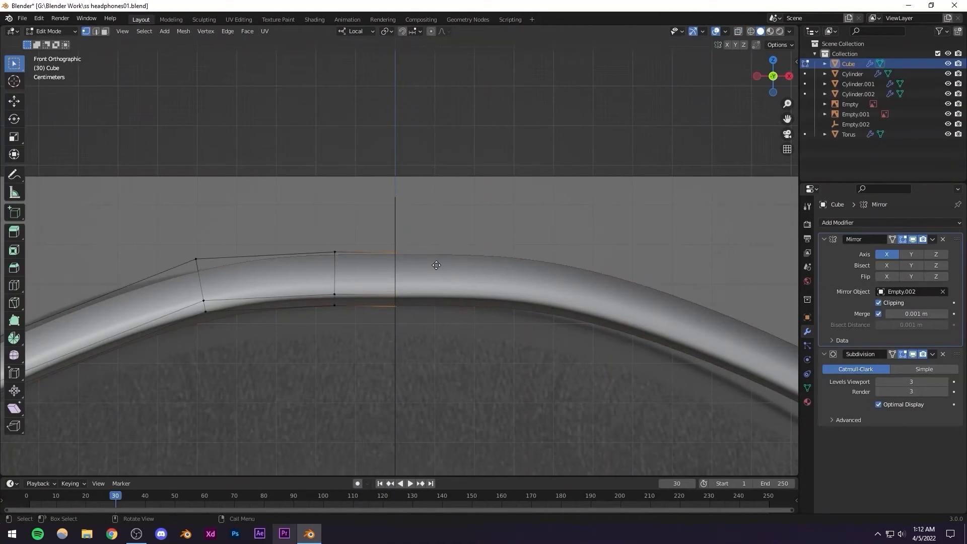
{"action": "key", "text": "e"}
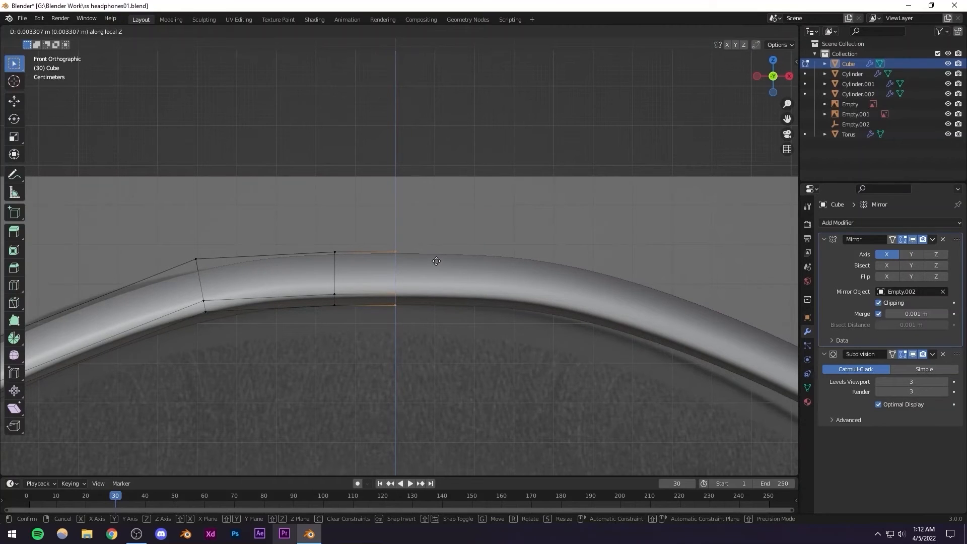
{"action": "left_click", "coordinate": [436, 261]}
{"action": "key", "text": "Tab"}
{"action": "scroll", "coordinate": [418, 238], "scroll_direction": "down", "scroll_amount": 6}
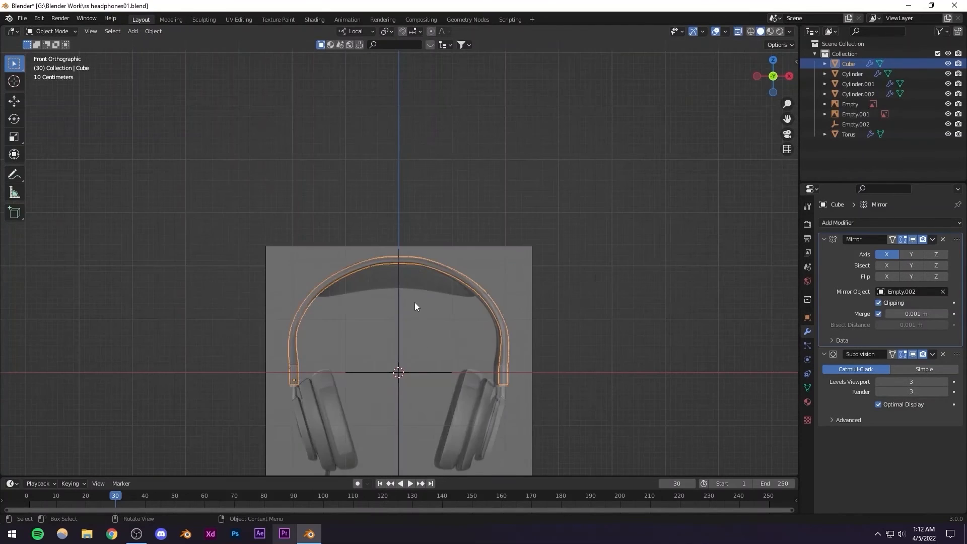
Deselect the headband, check the joined shape from an angle and save the file
{"action": "left_click", "coordinate": [427, 205]}
{"action": "middle_click_drag", "start_coordinate": [427, 206], "coordinate": [341, 254]}
{"action": "scroll", "coordinate": [464, 310], "scroll_direction": "up", "scroll_amount": 5}
{"action": "scroll", "coordinate": [361, 289], "scroll_direction": "up", "scroll_amount": 1}
{"action": "middle_click_drag", "start_coordinate": [361, 289], "coordinate": [423, 291], "text": "shift"}
{"action": "scroll", "coordinate": [438, 295], "scroll_direction": "down", "scroll_amount": 4}
{"action": "key", "text": "ctrl+s"}
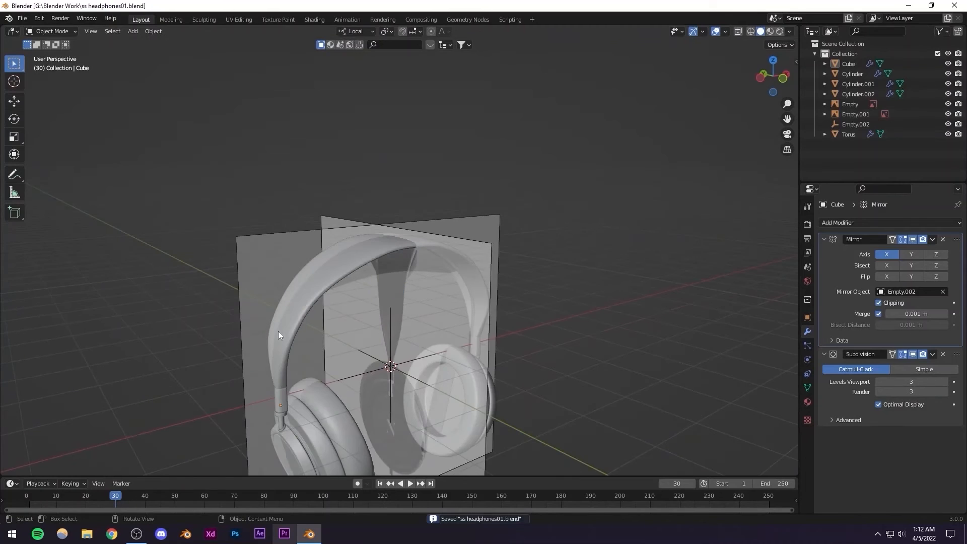
Add a 2 m cube at the world origin in the front view as the base for the headband cushion
{"action": "middle_click_drag", "start_coordinate": [278, 331], "coordinate": [413, 323]}
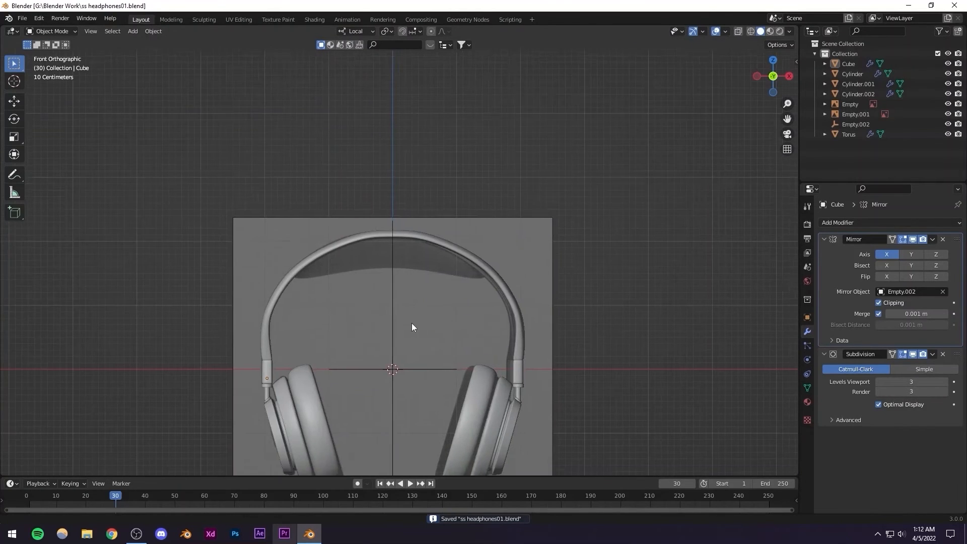
{"action": "scroll", "coordinate": [413, 328], "scroll_direction": "up", "scroll_amount": 4}
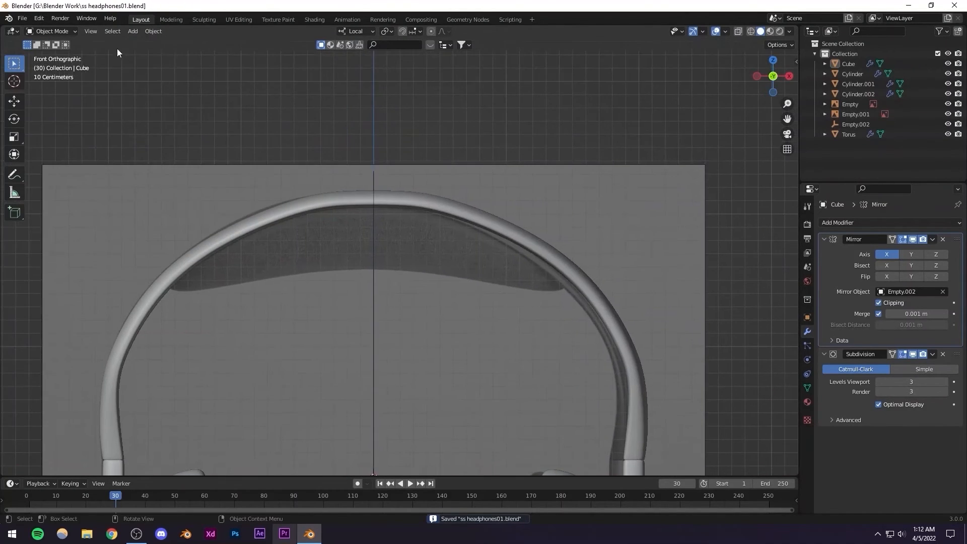
{"action": "left_click", "coordinate": [133, 32]}
{"action": "mouse_move", "coordinate": [138, 42]}
{"action": "left_click", "coordinate": [229, 53]}
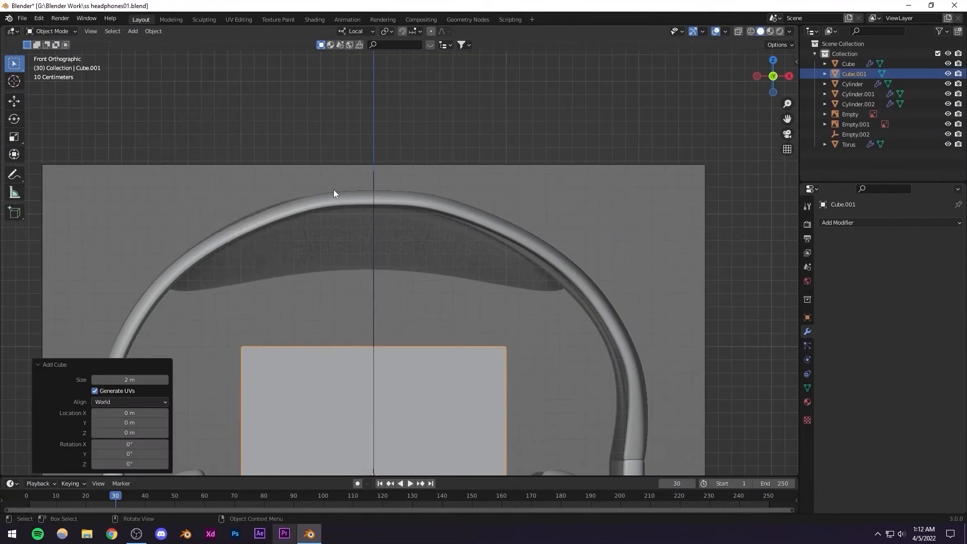
Scale the new cube uniformly to 0.34 and raise it about 1.81 m along Z to the cushion area under the crown
{"action": "scroll", "coordinate": [492, 304], "scroll_direction": "down", "scroll_amount": 4}
{"action": "key", "text": "s"}
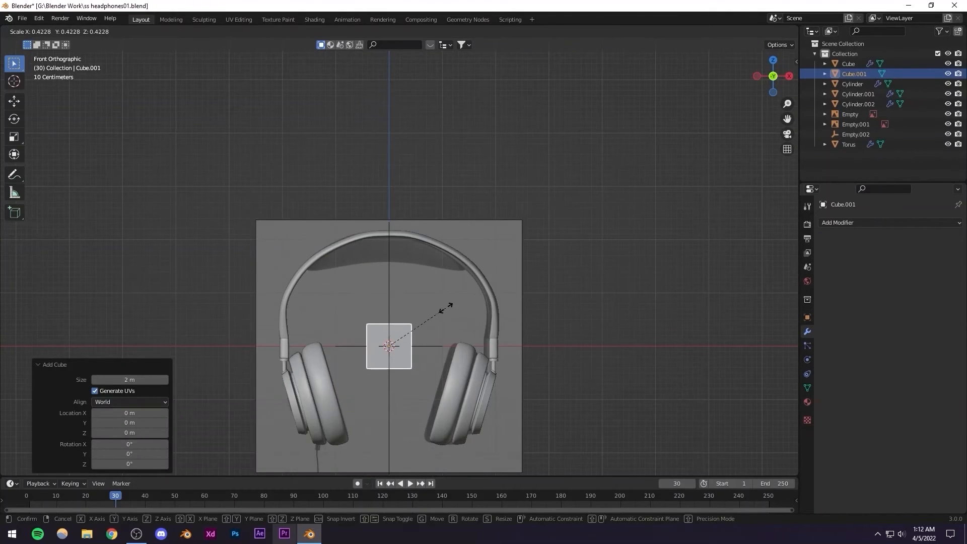
{"action": "left_click", "coordinate": [438, 313]}
{"action": "key", "text": "g"}
{"action": "key", "text": "z"}
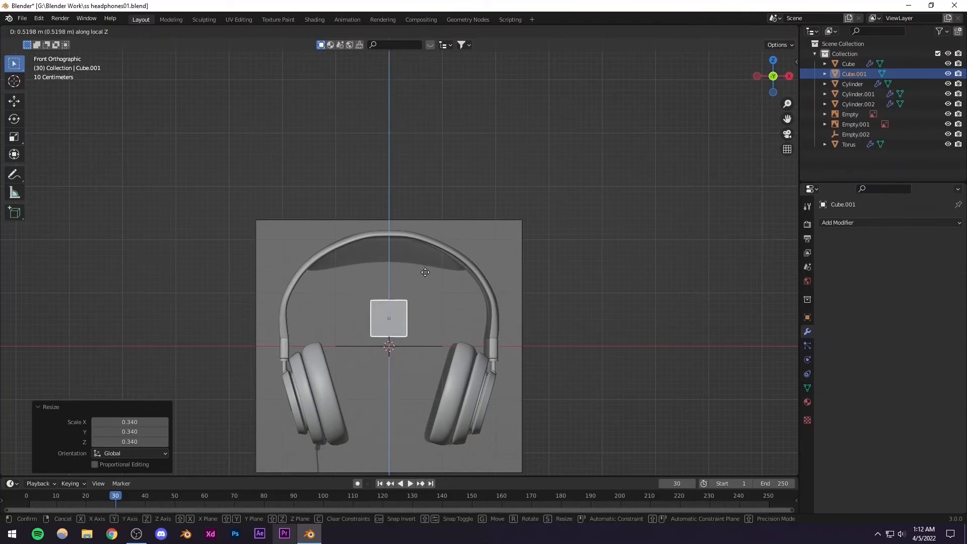
{"action": "left_click", "coordinate": [426, 254]}
{"action": "scroll", "coordinate": [400, 315], "scroll_direction": "up", "scroll_amount": 5}
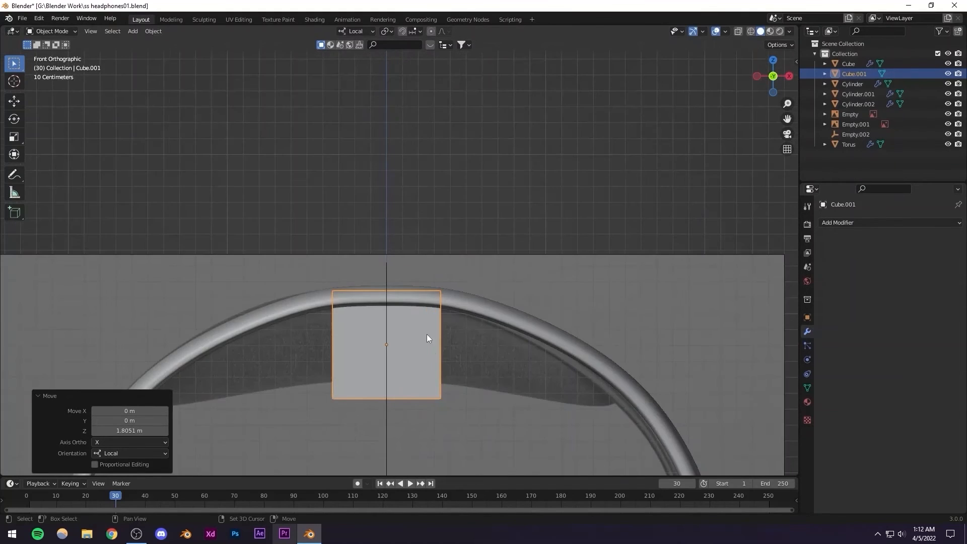
Scale the cushion cube uniformly by about 0.623 and raise it about 0.022 m along local Z, just under the headband
{"action": "key", "text": "s"}
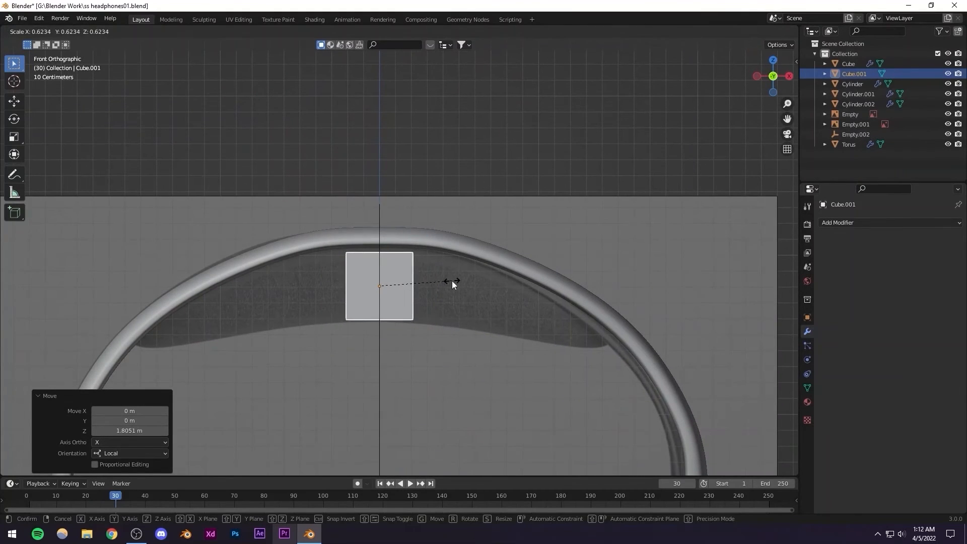
{"action": "left_click", "coordinate": [452, 280]}
{"action": "scroll", "coordinate": [418, 292], "scroll_direction": "up", "scroll_amount": 3}
{"action": "key", "text": "g"}
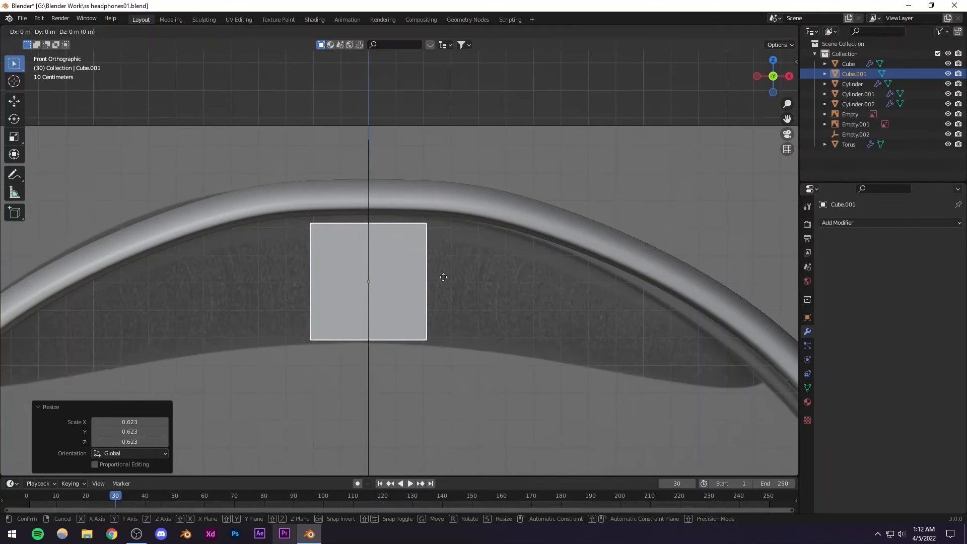
{"action": "key", "text": "z"}
{"action": "key", "text": "z"}
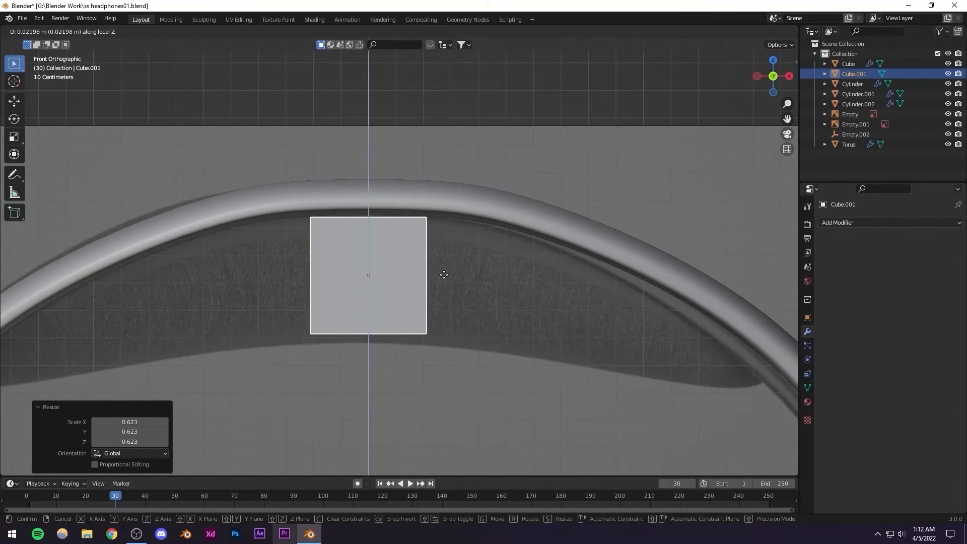
Enlarge the cushion cube uniformly by about 1.121 to span the cushion's height at the centre of the reference
{"action": "key", "text": "s"}
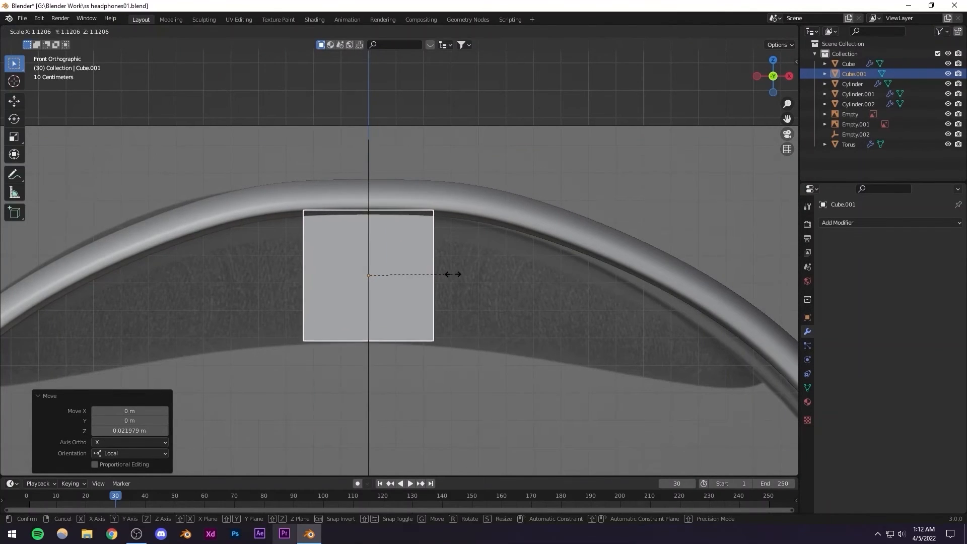
{"action": "left_click", "coordinate": [453, 275]}
{"action": "mouse_move", "coordinate": [453, 275]}
{"action": "middle_mouse_down", "text": "shift"}
{"action": "mouse_move", "coordinate": [427, 272]}
{"action": "mouse_move", "coordinate": [465, 266]}
{"action": "middle_mouse_up", "text": "shift"}
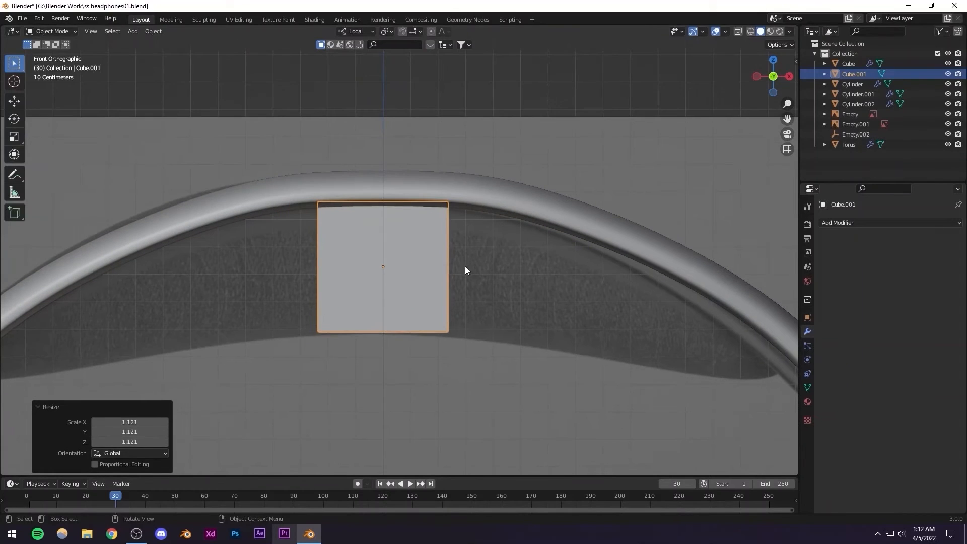
{"action": "key", "text": "g"}
{"action": "key", "text": "Escape"}
Add a Subdivision Surface modifier to the cushion cube with viewport and render levels both set to 3
{"action": "left_click", "coordinate": [841, 224]}
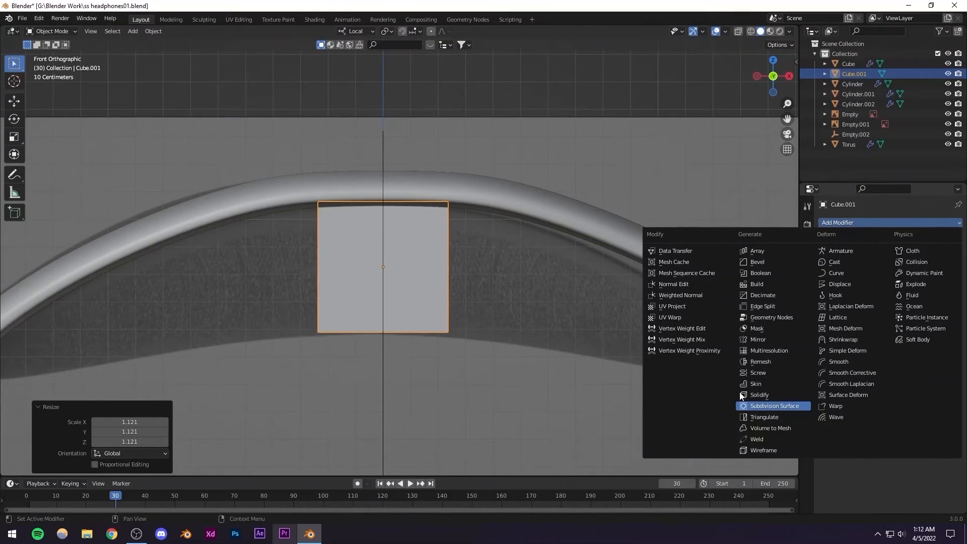
{"action": "left_click", "coordinate": [756, 406]}
{"action": "scroll", "coordinate": [437, 295], "scroll_direction": "down", "scroll_amount": 4}
{"action": "left_click", "coordinate": [945, 268]}
{"action": "left_click", "coordinate": [945, 268]}
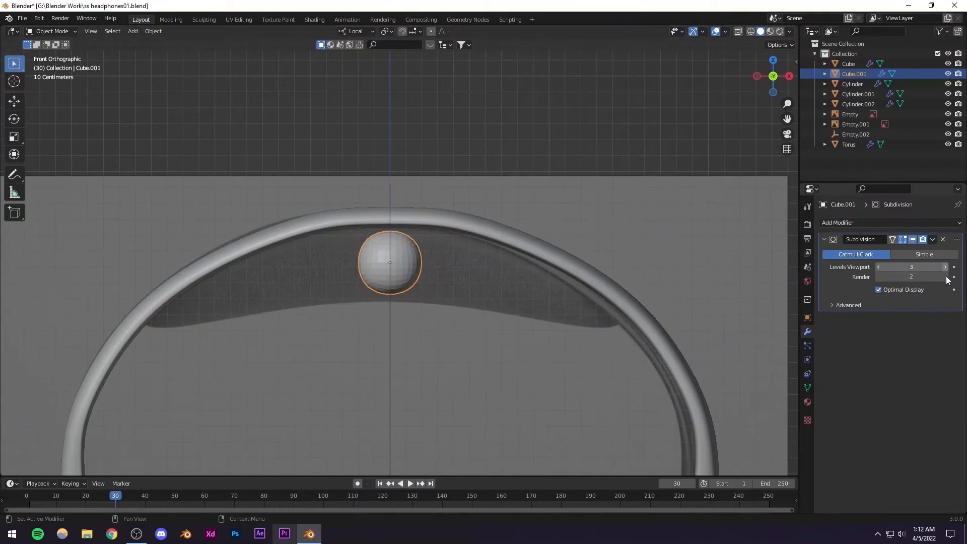
{"action": "left_click", "coordinate": [946, 277]}
Shade the cushion object smooth and check it from an angle, the side and the front
{"action": "right_click", "coordinate": [393, 256]}
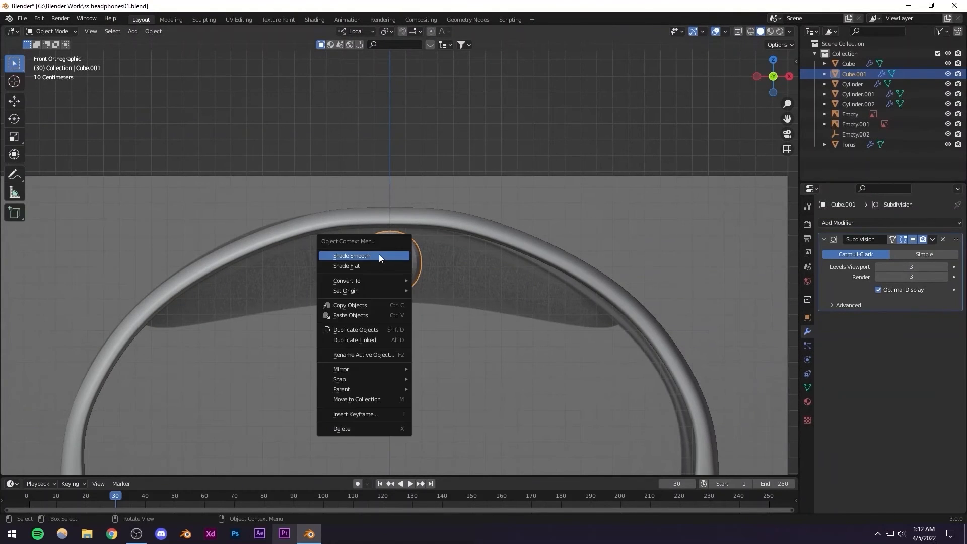
{"action": "left_click", "coordinate": [379, 255]}
{"action": "scroll", "coordinate": [373, 255], "scroll_direction": "down", "scroll_amount": 4}
{"action": "middle_click_drag", "start_coordinate": [373, 255], "coordinate": [377, 283]}
{"action": "key", "text": "KP_3"}
{"action": "key", "text": "KP_1"}
Extrude the cube's -X face about 0.43 m outward and shift it about -0.029 m in X and -0.057 m in Z
{"action": "scroll", "coordinate": [443, 298], "scroll_direction": "up", "scroll_amount": 6}
{"action": "key", "text": "Tab"}
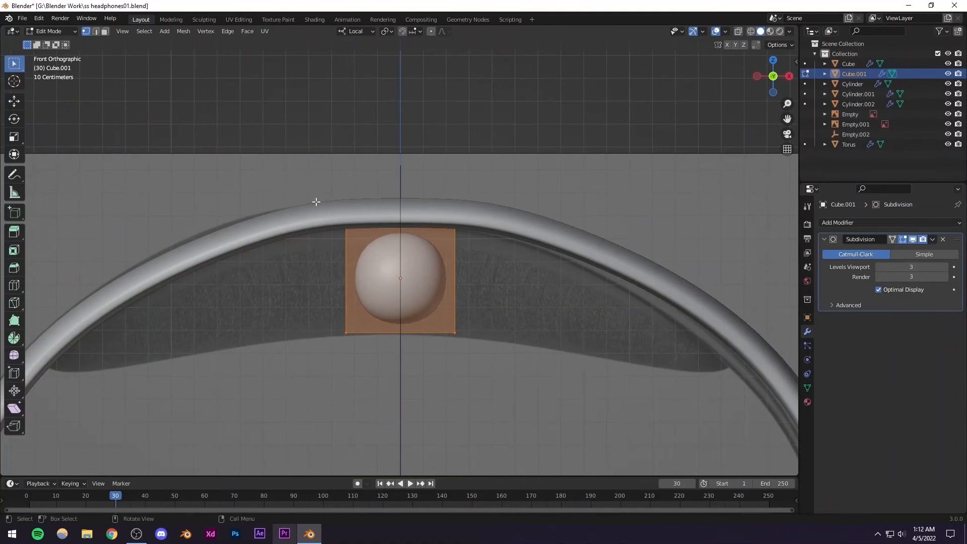
{"action": "key", "text": "alt+z"}
{"action": "left_click_drag", "start_coordinate": [318, 210], "coordinate": [365, 362]}
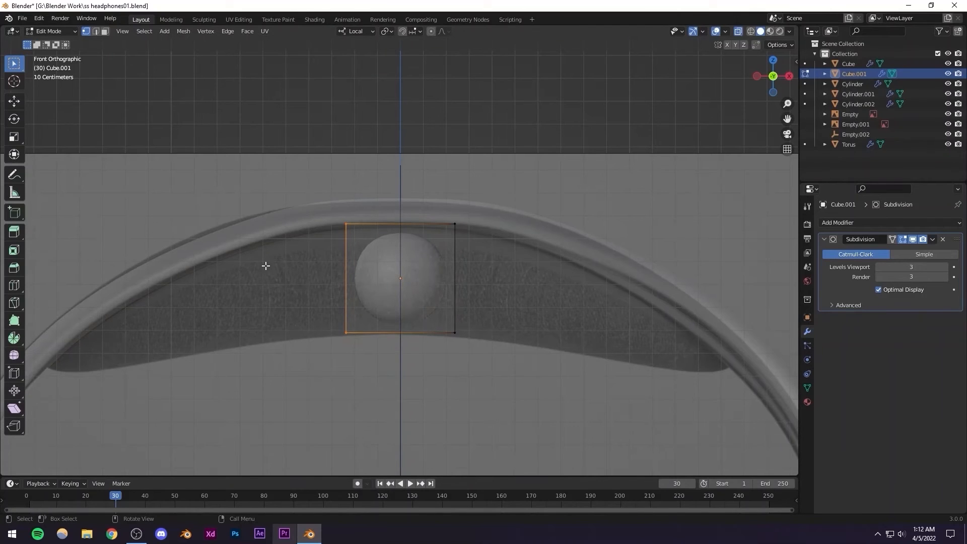
{"action": "key", "text": "e"}
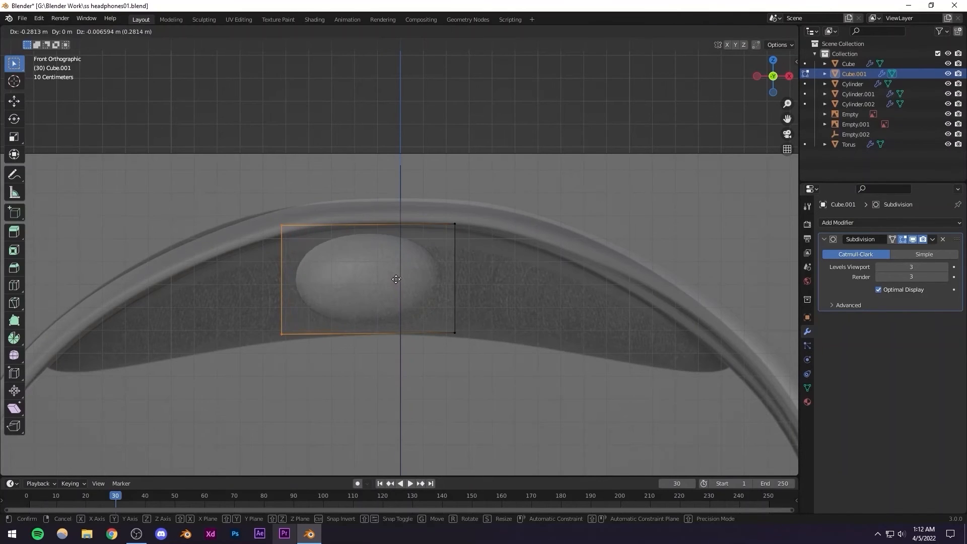
{"action": "left_click", "coordinate": [322, 273]}
{"action": "key", "text": "g"}
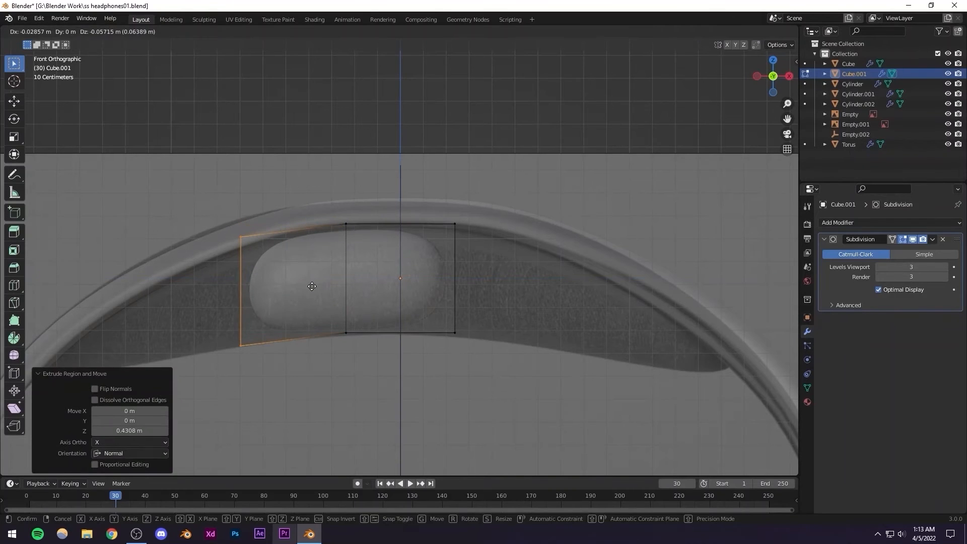
{"action": "left_click", "coordinate": [312, 286]}
Extrude the end face about 0.39 m further, lower it about 0.079 m in Z and rotate it about -11.3° along the cushion
{"action": "key", "text": "e"}
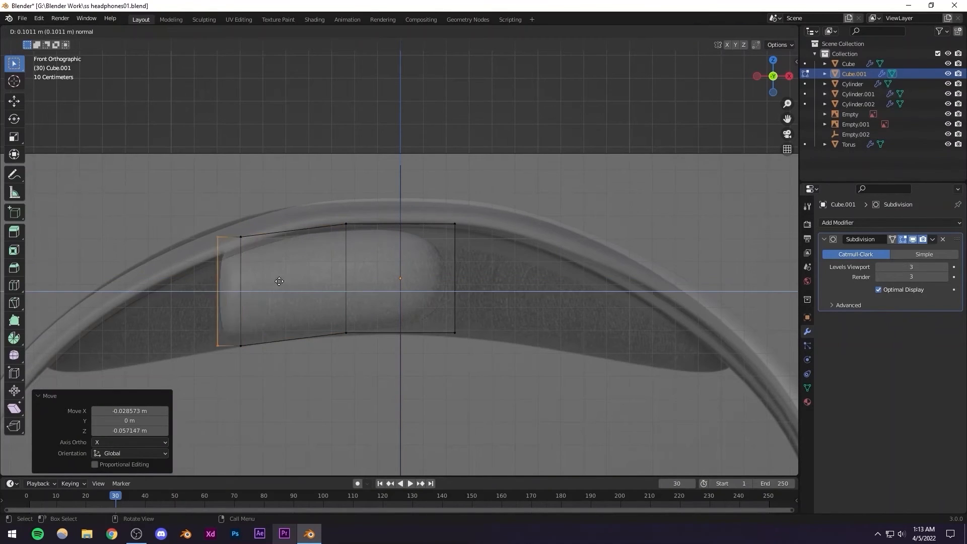
{"action": "left_click", "coordinate": [228, 279]}
{"action": "scroll", "coordinate": [272, 282], "scroll_direction": "up", "scroll_amount": 3}
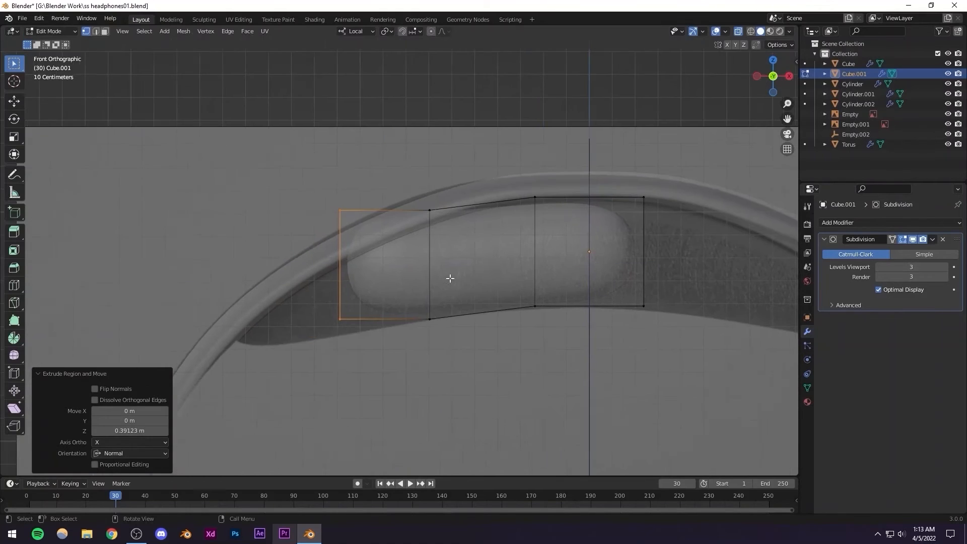
{"action": "key", "text": "g"}
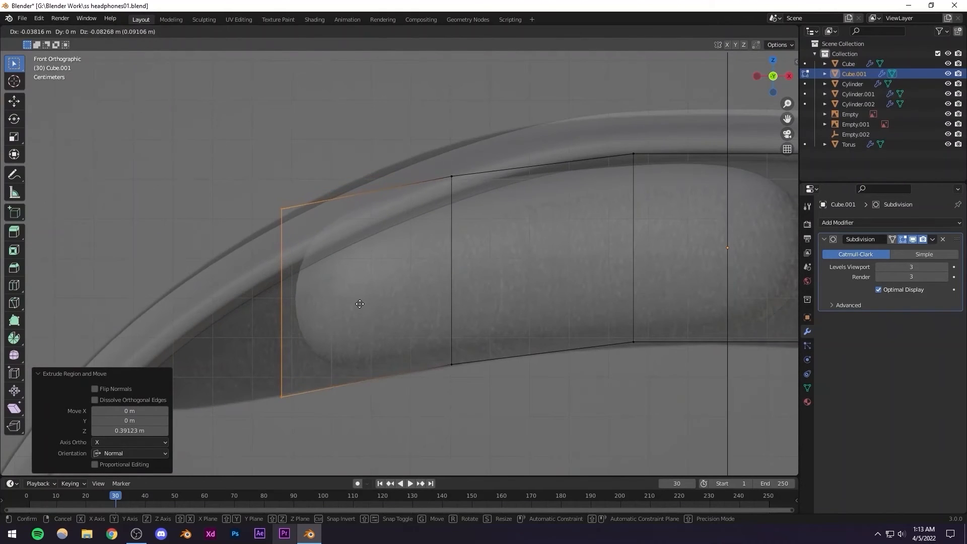
{"action": "left_click", "coordinate": [360, 304]}
{"action": "key", "text": "r"}
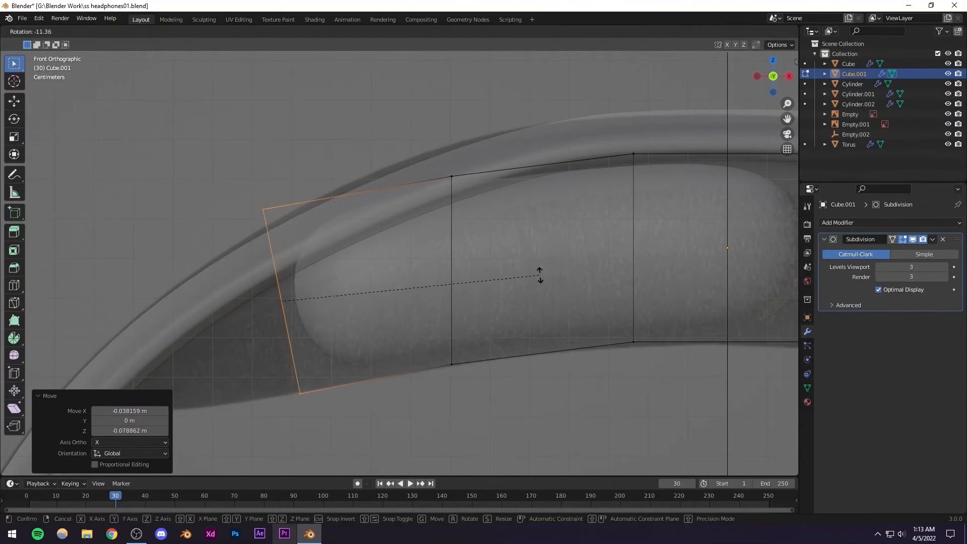
{"action": "left_click", "coordinate": [539, 274]}
Extrude the tilted end face about 0.457 m along its normal to reach the cushion's tip in the reference
{"action": "key", "text": "e"}
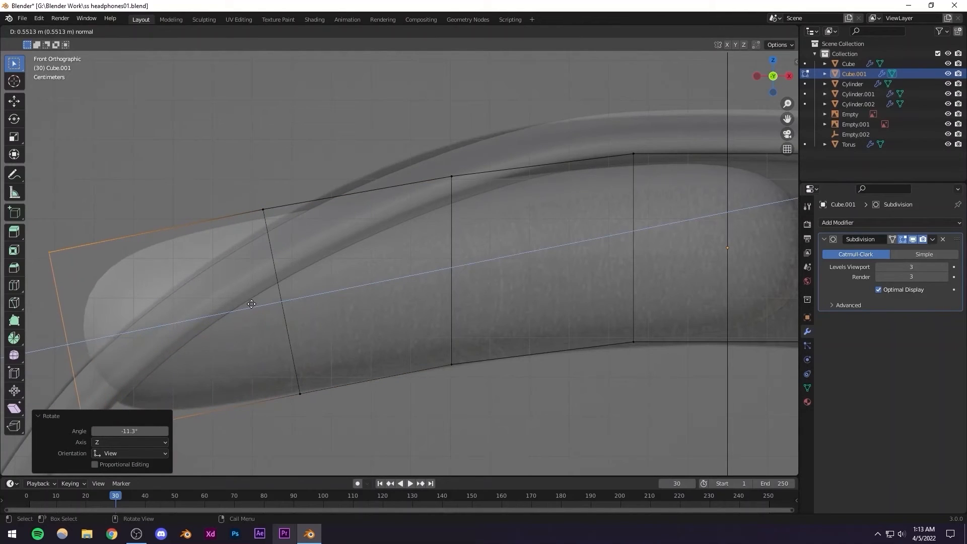
{"action": "left_click", "coordinate": [290, 300]}
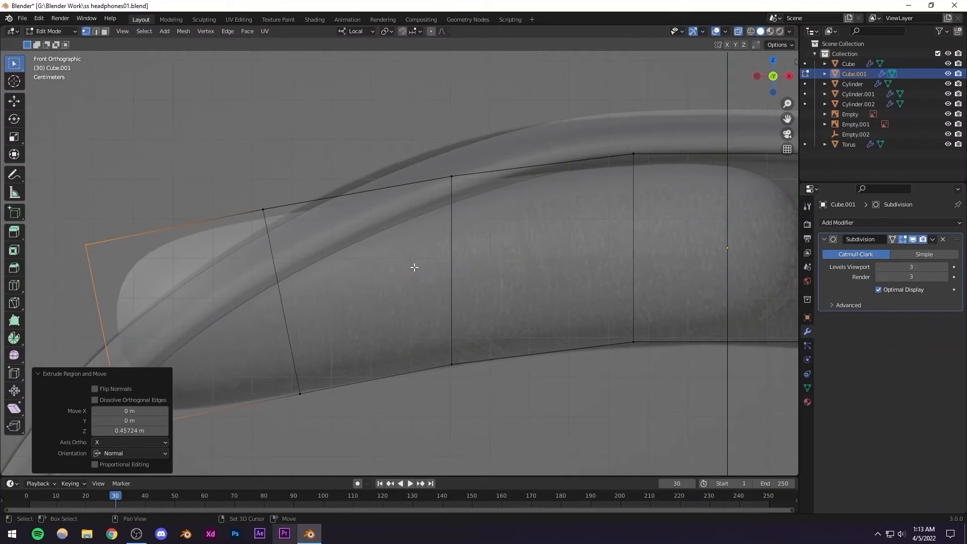
{"action": "middle_click_drag", "start_coordinate": [414, 268], "coordinate": [447, 255], "text": "shift"}
{"action": "key", "text": "alt+z"}
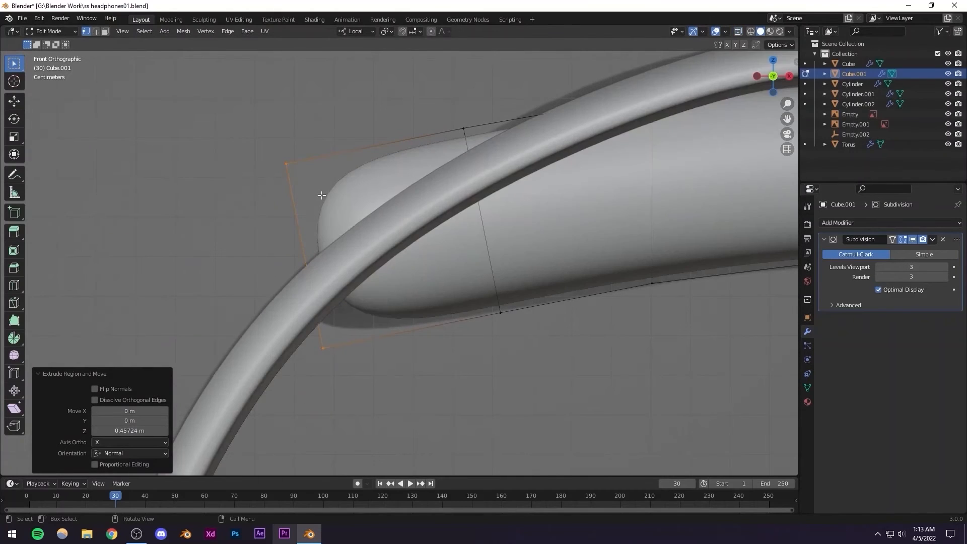
{"action": "key", "text": "alt+z"}
Pull the tip's upper vertices down onto the headband and shift its lower vertices about -0.079 m in X
{"action": "key", "text": "g"}
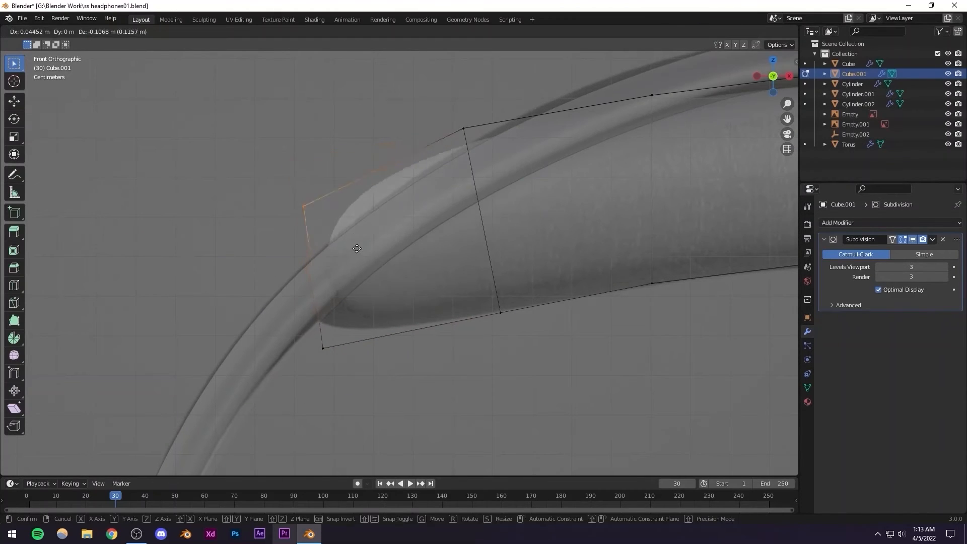
{"action": "left_click", "coordinate": [357, 284]}
{"action": "left_click_drag", "start_coordinate": [296, 325], "coordinate": [380, 403]}
{"action": "key", "text": "g"}
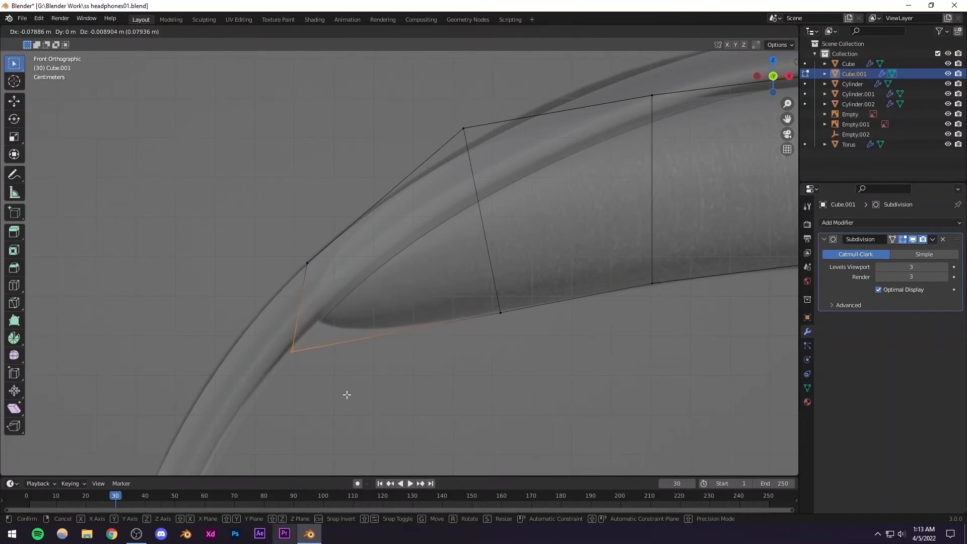
{"action": "left_click", "coordinate": [347, 395]}
Lower the upper vertices of the loop nearest the tip about 0.043 m, and raise those of the adjacent inner loop
{"action": "scroll", "coordinate": [410, 339], "scroll_direction": "down", "scroll_amount": 4}
{"action": "scroll", "coordinate": [355, 300], "scroll_direction": "up", "scroll_amount": 3}
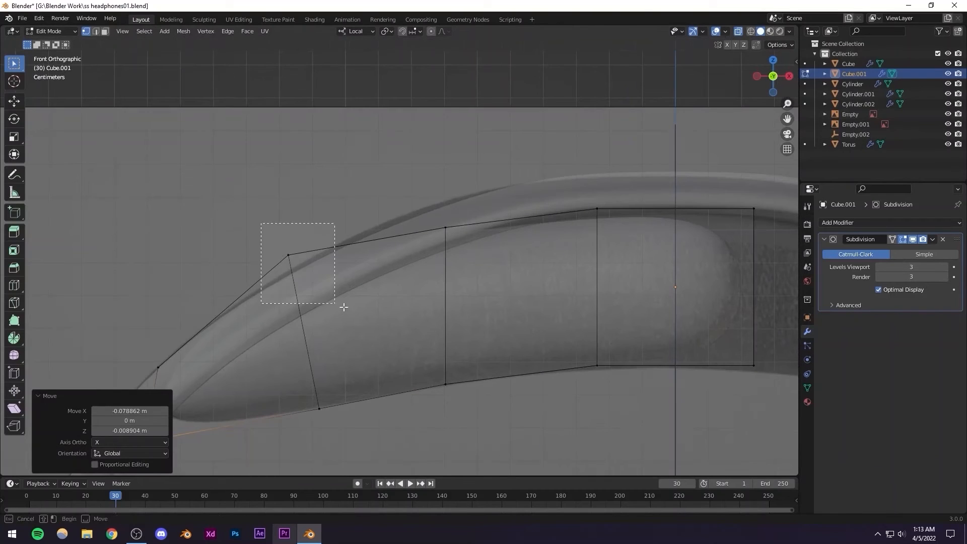
{"action": "left_click_drag", "start_coordinate": [344, 306], "coordinate": [343, 307]}
{"action": "key", "text": "g"}
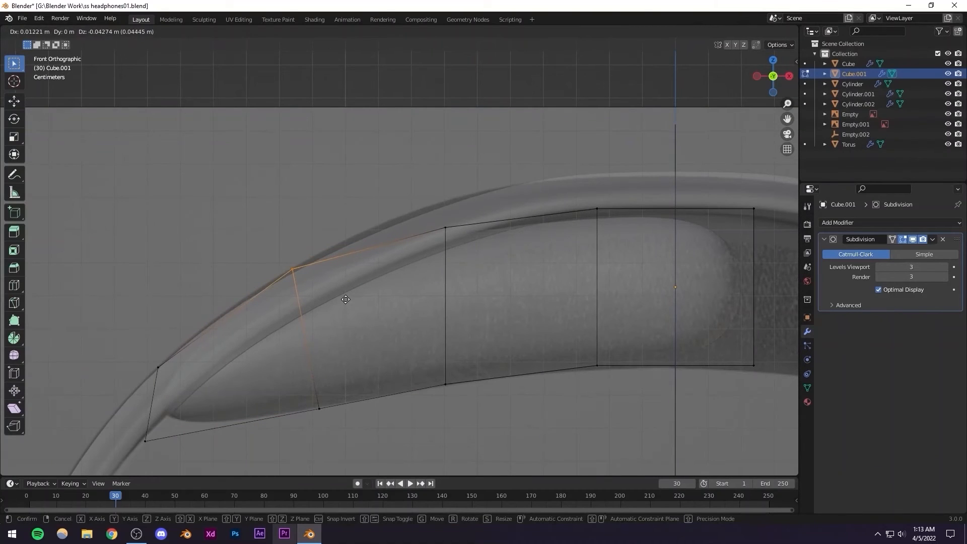
{"action": "left_click", "coordinate": [346, 299]}
{"action": "middle_click_drag", "start_coordinate": [389, 264], "coordinate": [350, 284], "text": "shift"}
{"action": "left_click_drag", "start_coordinate": [424, 323], "coordinate": [425, 323]}
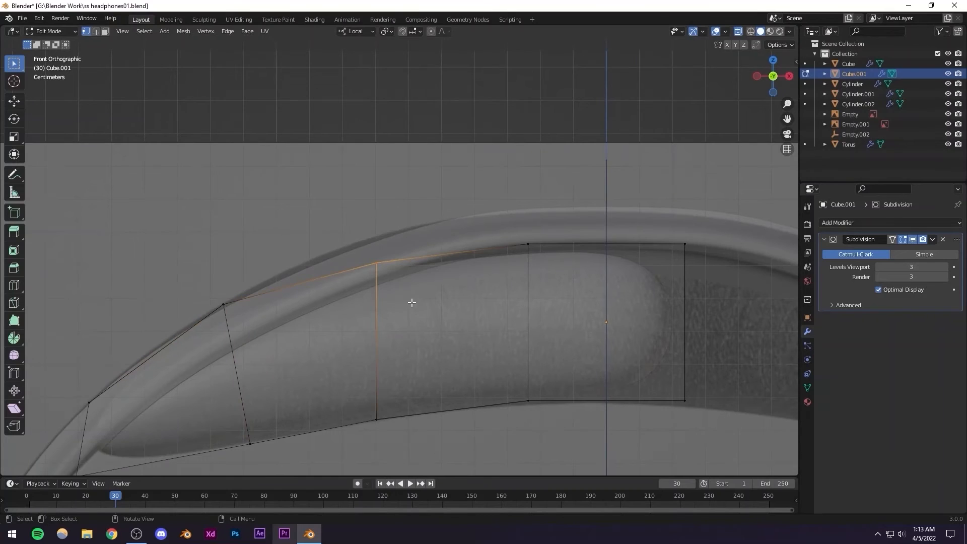
{"action": "key", "text": "g"}
{"action": "left_click", "coordinate": [448, 315]}
Raise the upper vertices on both sides of the centre into the headband, moving the +X pair about 0.043 m in Z
{"action": "middle_click_drag", "start_coordinate": [448, 315], "coordinate": [374, 294], "text": "shift"}
{"action": "left_click_drag", "start_coordinate": [380, 226], "coordinate": [443, 298]}
{"action": "key", "text": "g"}
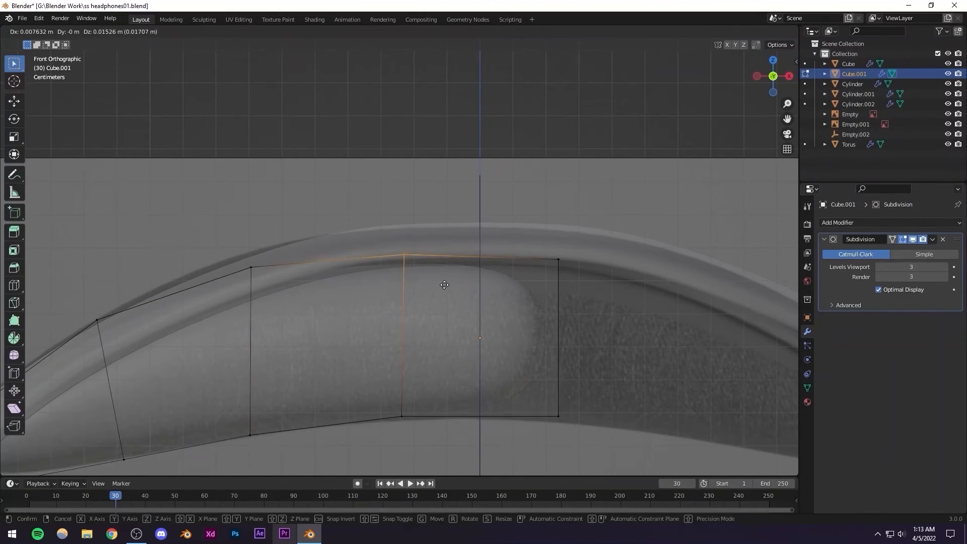
{"action": "left_click", "coordinate": [444, 281]}
{"action": "middle_click_drag", "start_coordinate": [399, 303], "coordinate": [261, 271], "text": "shift"}
{"action": "left_click_drag", "start_coordinate": [406, 229], "coordinate": [462, 318]}
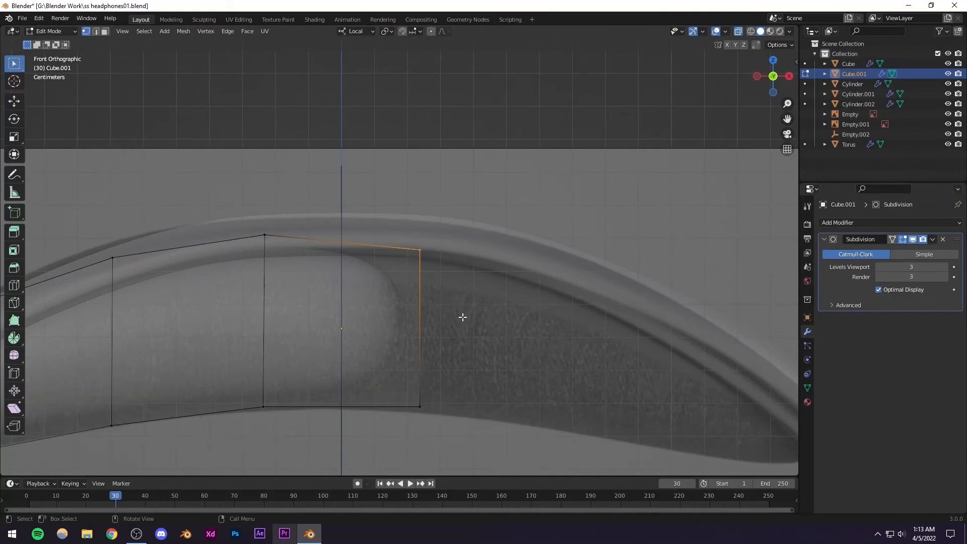
{"action": "key", "text": "g"}
{"action": "left_click", "coordinate": [465, 303]}
Add one unslid loop cut through the cushion's central segment, on the world's centre line
{"action": "scroll", "coordinate": [426, 319], "scroll_direction": "down", "scroll_amount": 5}
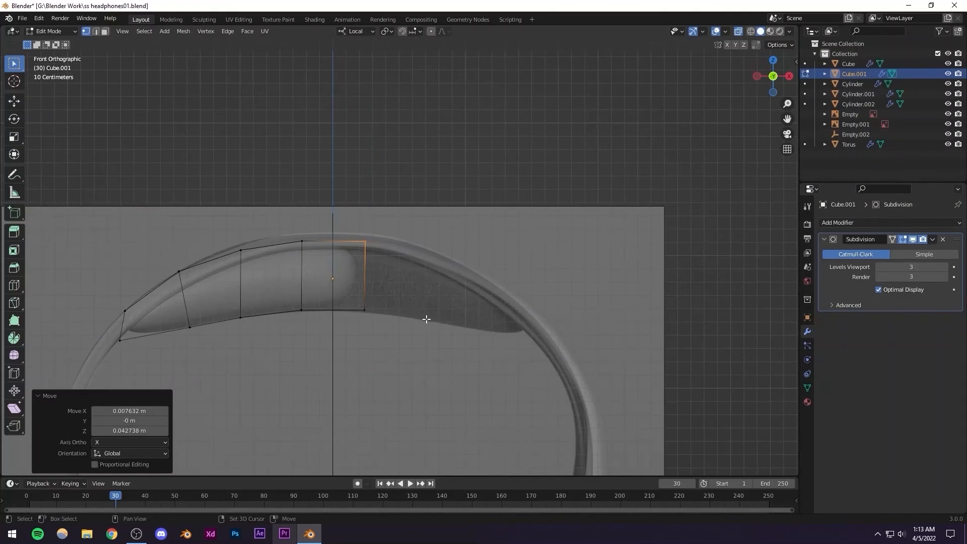
{"action": "scroll", "coordinate": [355, 263], "scroll_direction": "up", "scroll_amount": 3}
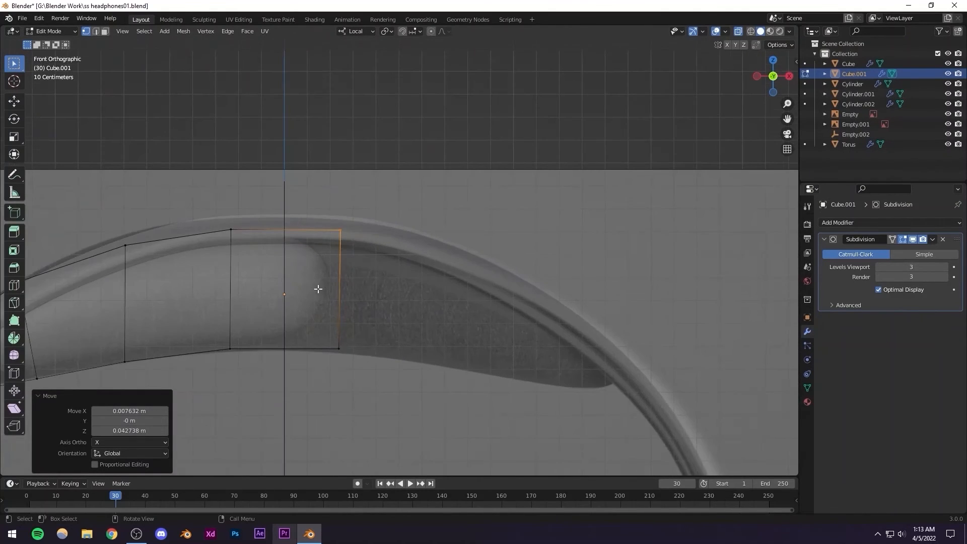
{"action": "scroll", "coordinate": [348, 287], "scroll_direction": "down", "scroll_amount": 3}
{"action": "scroll", "coordinate": [362, 291], "scroll_direction": "up", "scroll_amount": 3}
{"action": "key", "text": "ctrl+r"}
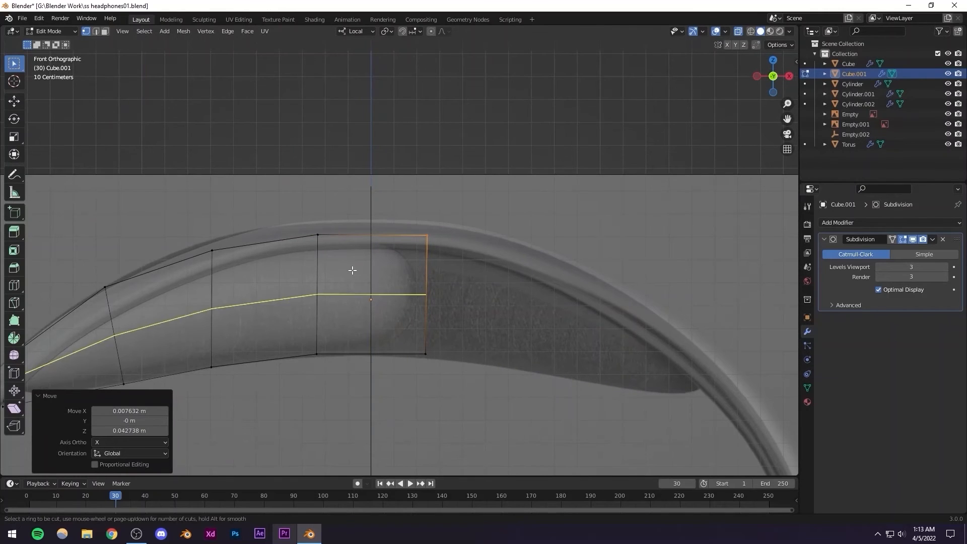
{"action": "left_click", "coordinate": [368, 253]}
{"action": "right_click", "coordinate": [412, 244]}
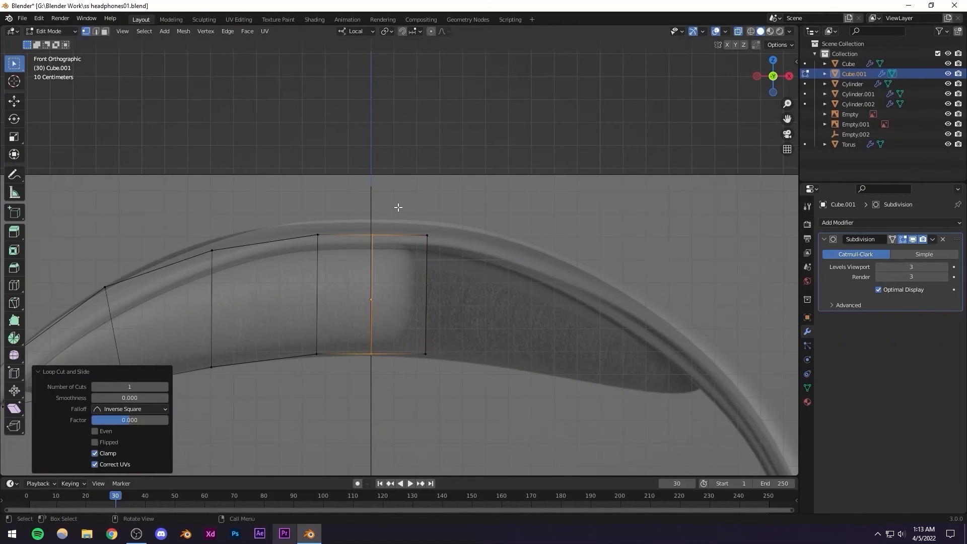
Delete the end vertices on the +X side of the centre loop and return to Object Mode
{"action": "left_click", "coordinate": [425, 251]}
{"action": "key", "text": "x"}
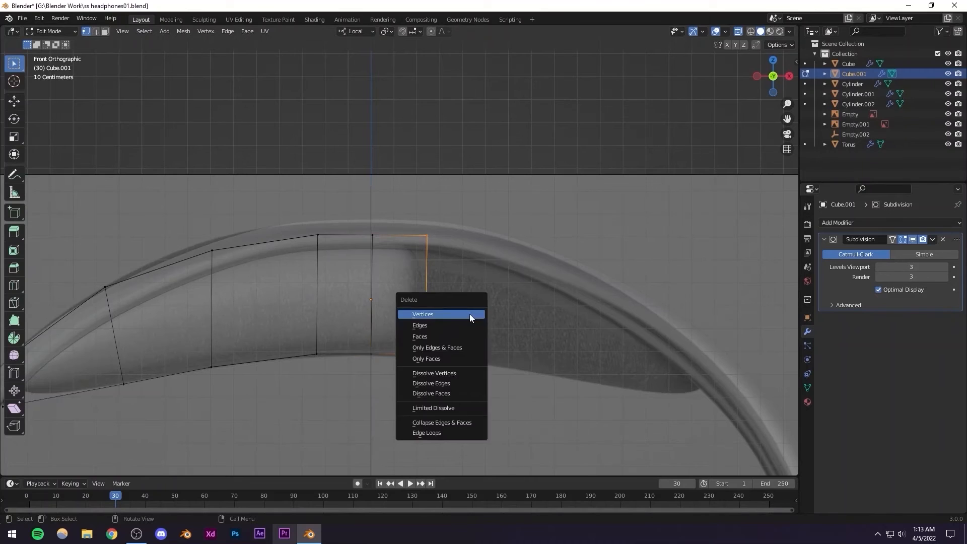
{"action": "left_click", "coordinate": [470, 314]}
{"action": "key", "text": "Tab"}
{"action": "scroll", "coordinate": [470, 314], "scroll_direction": "down", "scroll_amount": 3}
Mirror the half cushion across X with a Mirror modifier placed before the Subdivision, and inspect the centre seam up close
{"action": "left_click", "coordinate": [848, 222]}
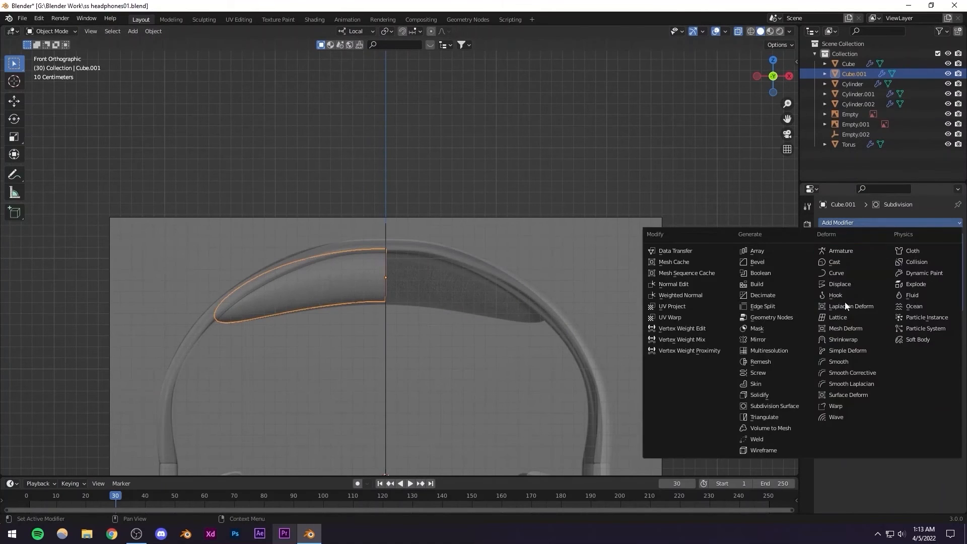
{"action": "left_click", "coordinate": [759, 339]}
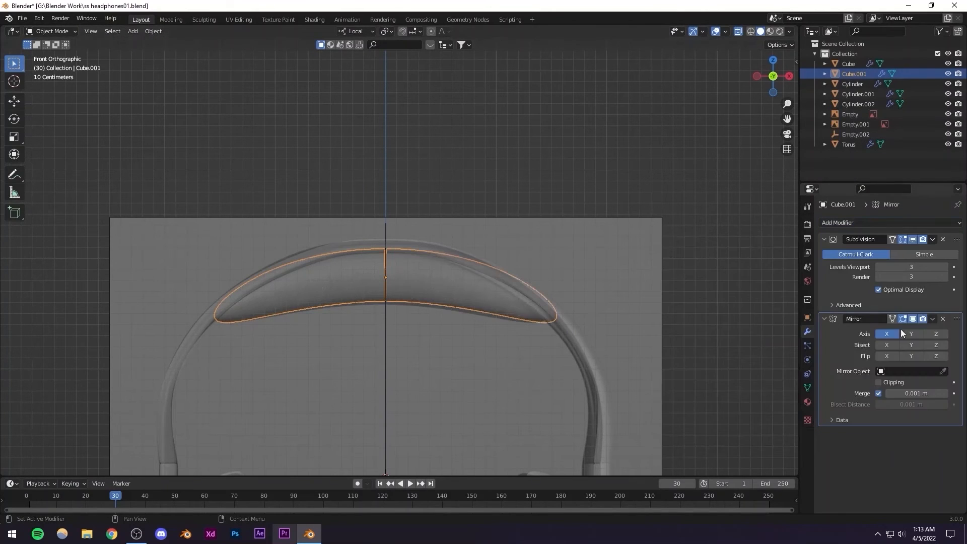
{"action": "left_click_drag", "start_coordinate": [958, 321], "coordinate": [956, 240]}
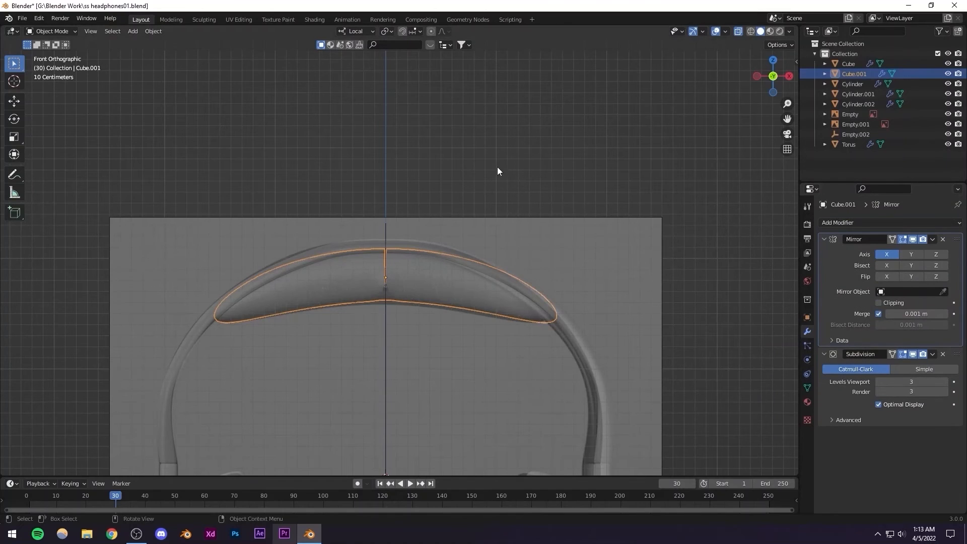
{"action": "left_click", "coordinate": [497, 171]}
{"action": "scroll", "coordinate": [383, 330], "scroll_direction": "up", "scroll_amount": 3}
{"action": "middle_click_drag", "start_coordinate": [383, 331], "coordinate": [330, 360]}
{"action": "scroll", "coordinate": [478, 319], "scroll_direction": "up", "scroll_amount": 3}
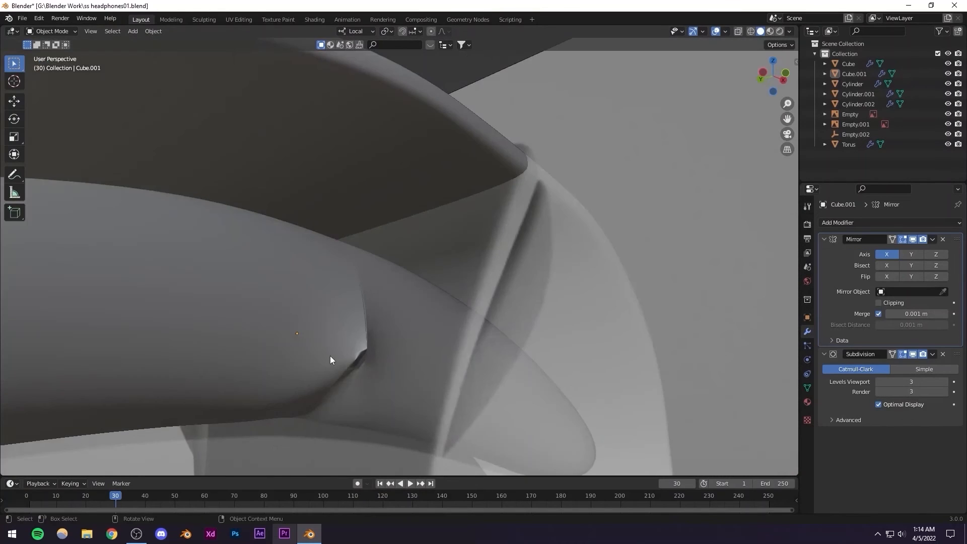
Enable Auto Smooth at 30° on the headband cushion's mesh normals
{"action": "scroll", "coordinate": [330, 356], "scroll_direction": "down", "scroll_amount": 4}
{"action": "left_click", "coordinate": [300, 308]}
{"action": "left_click", "coordinate": [298, 307]}
{"action": "left_click", "coordinate": [807, 388]}
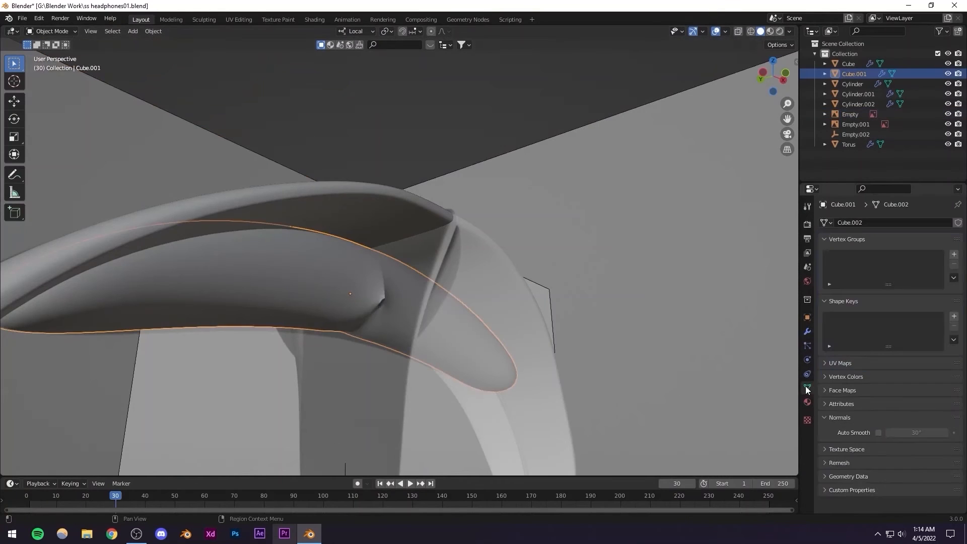
{"action": "left_click", "coordinate": [878, 432]}
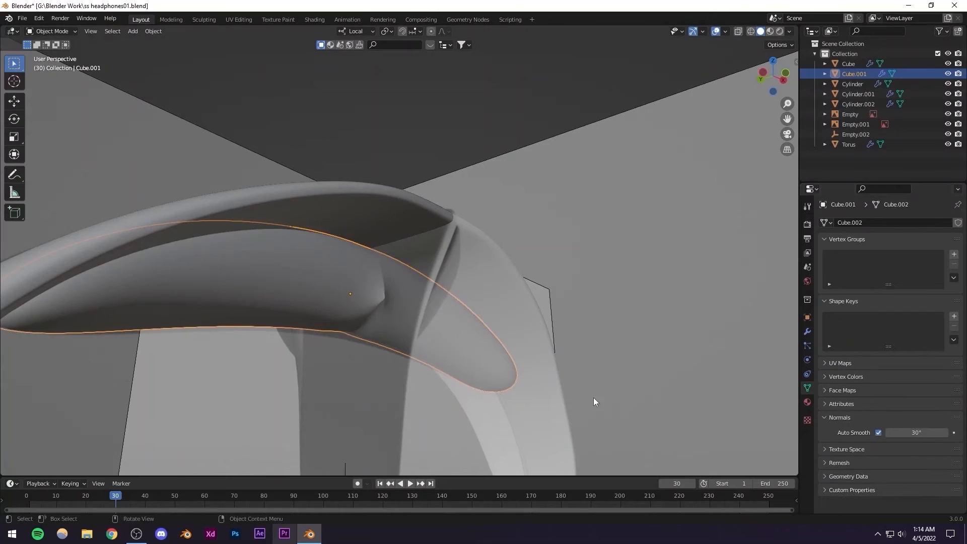
{"action": "middle_click_drag", "start_coordinate": [594, 399], "coordinate": [493, 342]}
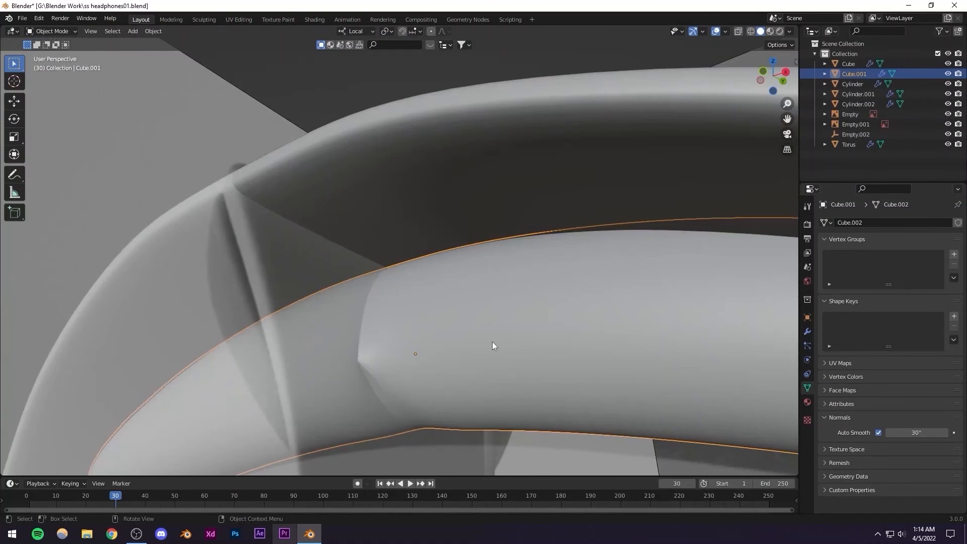
Reorder the cushion's modifiers so that Subdivision comes before Mirror
{"action": "left_click", "coordinate": [807, 331]}
{"action": "left_click_drag", "start_coordinate": [957, 354], "coordinate": [957, 240]}
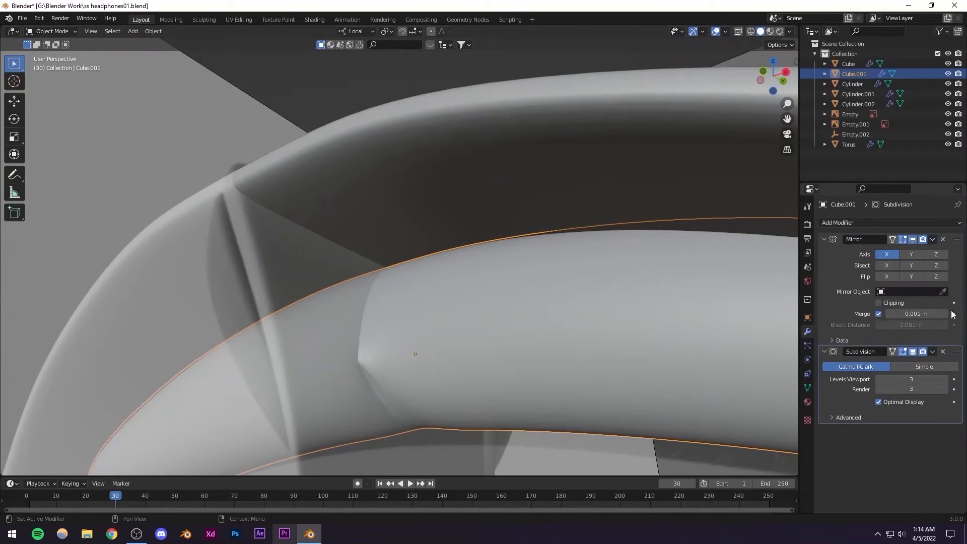
{"action": "middle_click_drag", "start_coordinate": [437, 352], "coordinate": [433, 332]}
{"action": "scroll", "coordinate": [433, 332], "scroll_direction": "down", "scroll_amount": 2}
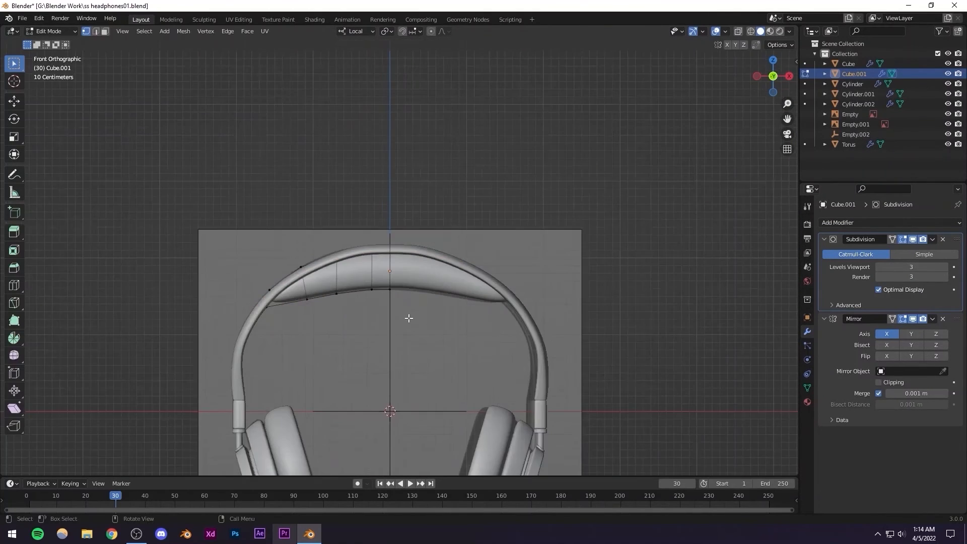
Lower the cushion's bottom vertices, except the outer end ones, slightly along local Z to match the front reference
{"action": "scroll", "coordinate": [410, 341], "scroll_direction": "up", "scroll_amount": 5}
{"action": "key", "text": "Tab"}
{"action": "middle_click_drag", "start_coordinate": [391, 362], "coordinate": [425, 315], "text": "shift"}
{"action": "scroll", "coordinate": [341, 330], "scroll_direction": "up", "scroll_amount": 3}
{"action": "scroll", "coordinate": [262, 319], "scroll_direction": "down", "scroll_amount": 4}
{"action": "key", "text": "alt+z"}
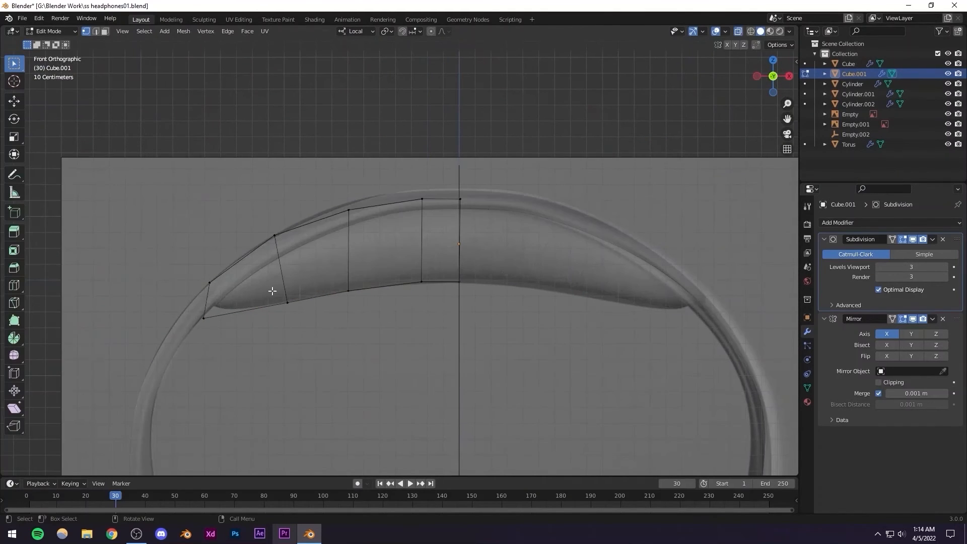
{"action": "left_click_drag", "start_coordinate": [474, 346], "coordinate": [473, 347]}
{"action": "key", "text": "Tab"}
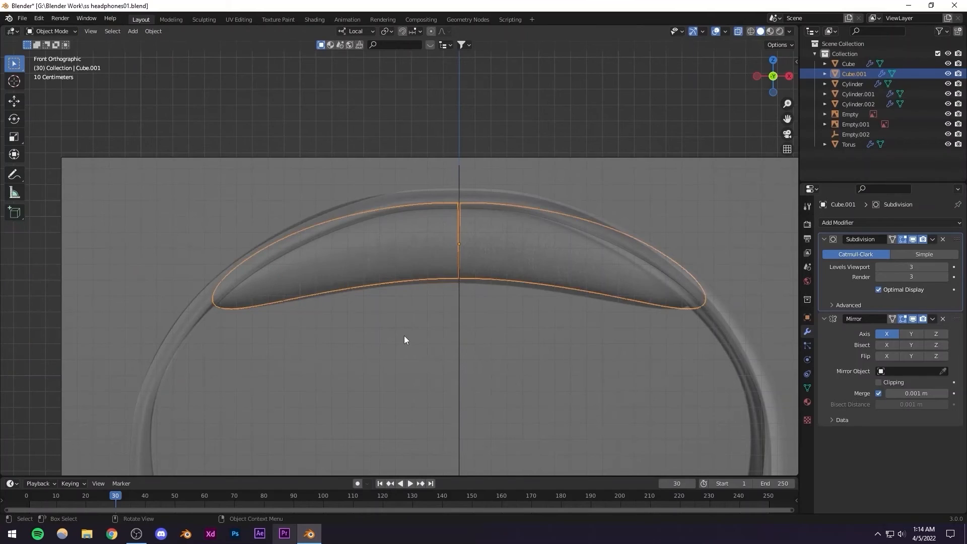
{"action": "scroll", "coordinate": [401, 333], "scroll_direction": "up", "scroll_amount": 4}
{"action": "key", "text": "Tab"}
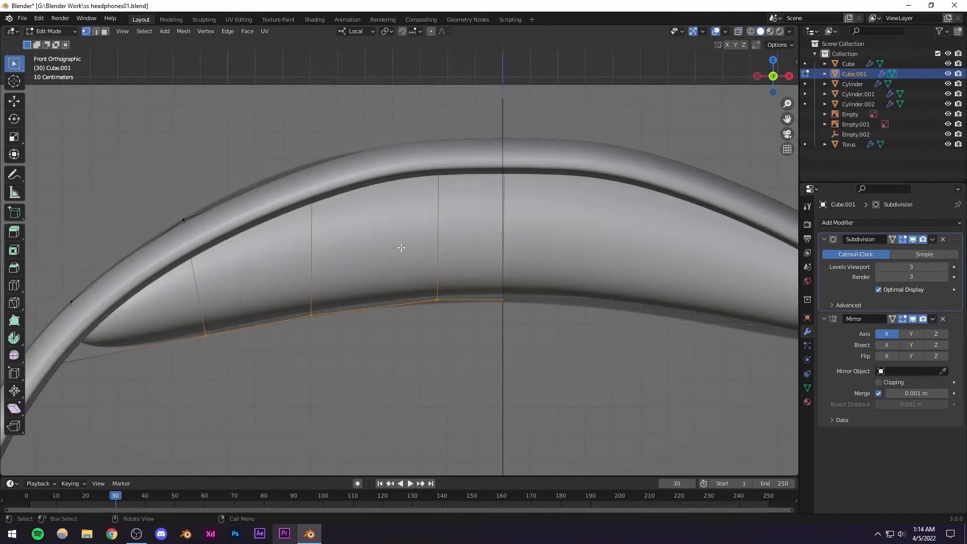
{"action": "key", "text": "g"}
{"action": "key", "text": "z"}
{"action": "key", "text": "z"}
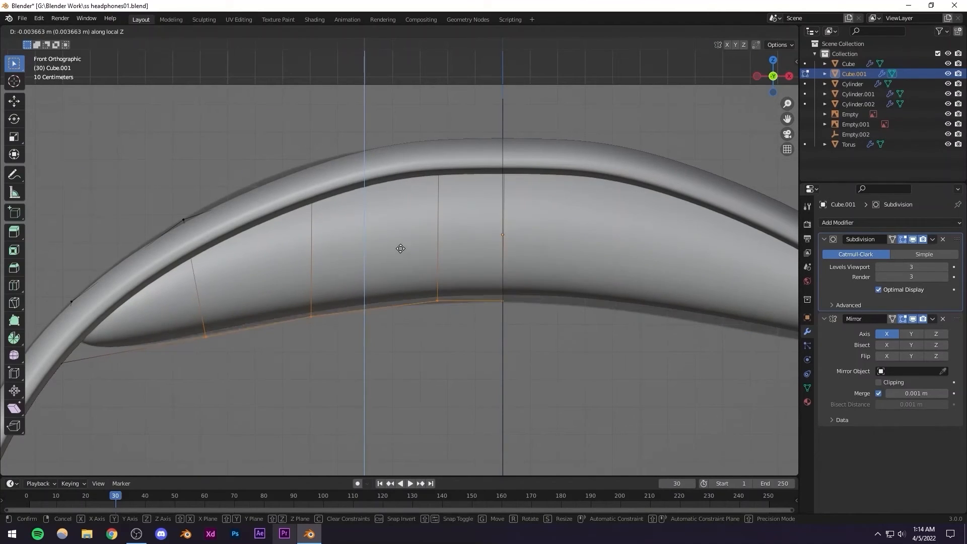
{"action": "left_click", "coordinate": [401, 255]}
{"action": "key", "text": "Tab"}
{"action": "scroll", "coordinate": [402, 267], "scroll_direction": "down", "scroll_amount": 4}
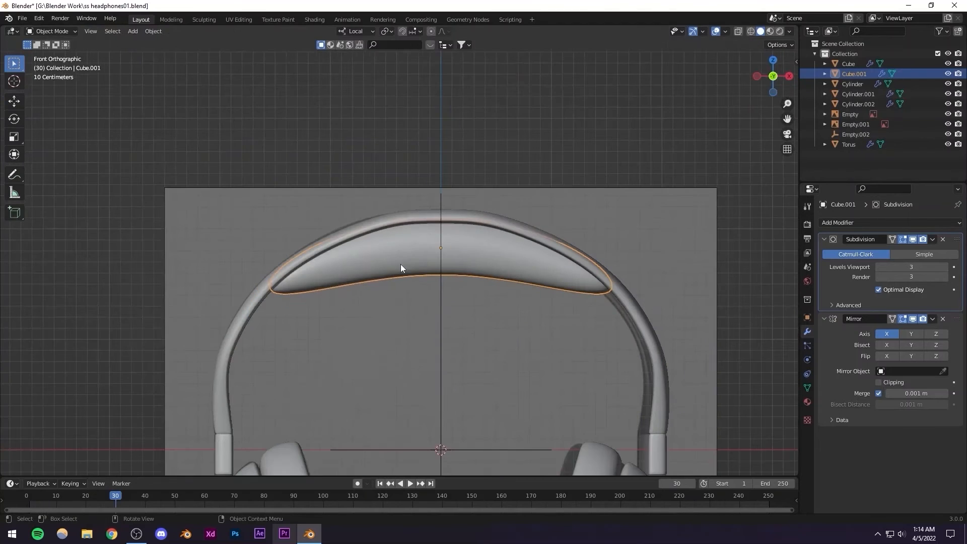
Scale the whole cushion mesh along local Y until it spans the headband's width in the side view
{"action": "middle_click_drag", "start_coordinate": [412, 292], "coordinate": [362, 261]}
{"action": "key", "text": "Tab"}
{"action": "scroll", "coordinate": [432, 293], "scroll_direction": "up", "scroll_amount": 4}
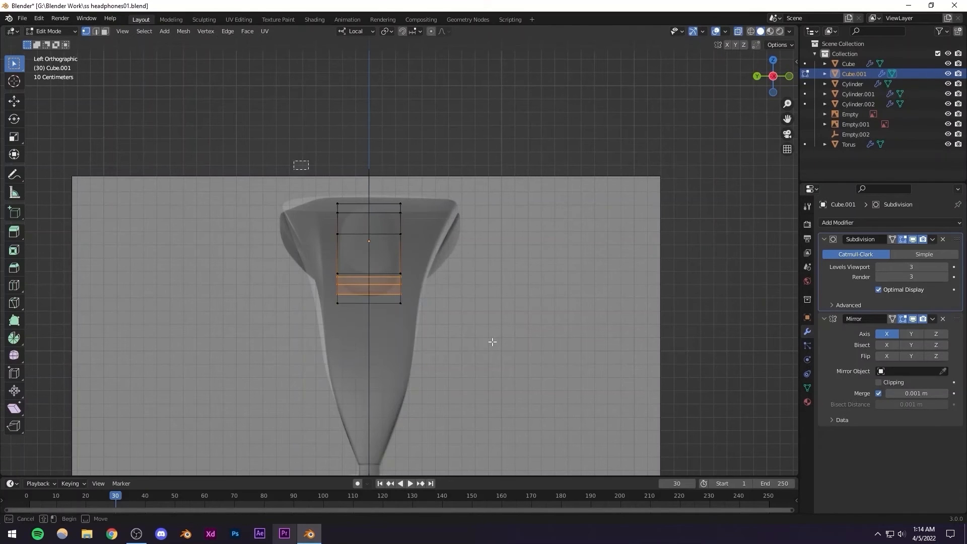
{"action": "left_click_drag", "start_coordinate": [493, 342], "coordinate": [509, 349]}
{"action": "scroll", "coordinate": [460, 250], "scroll_direction": "down", "scroll_amount": 5}
{"action": "scroll", "coordinate": [460, 249], "scroll_direction": "up", "scroll_amount": 5}
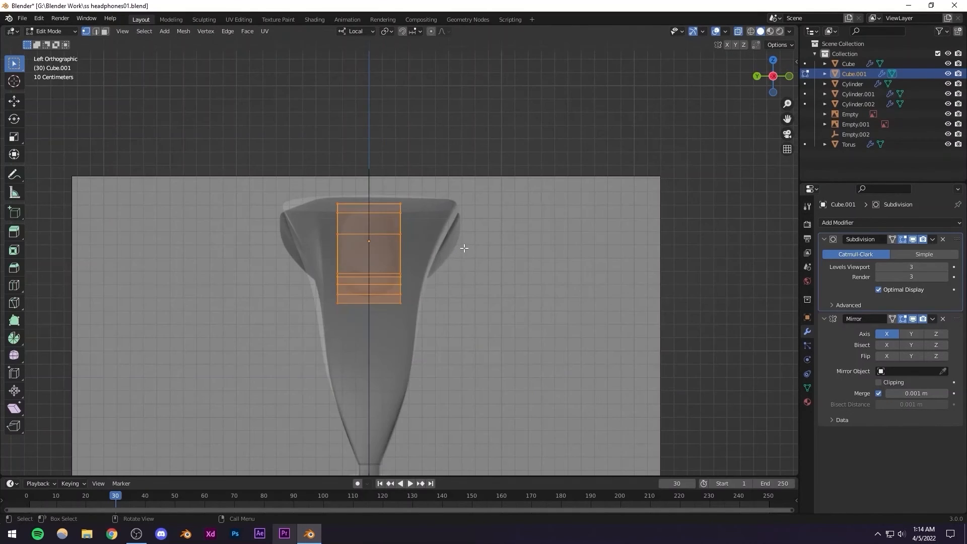
{"action": "key", "text": "s"}
{"action": "key", "text": "y"}
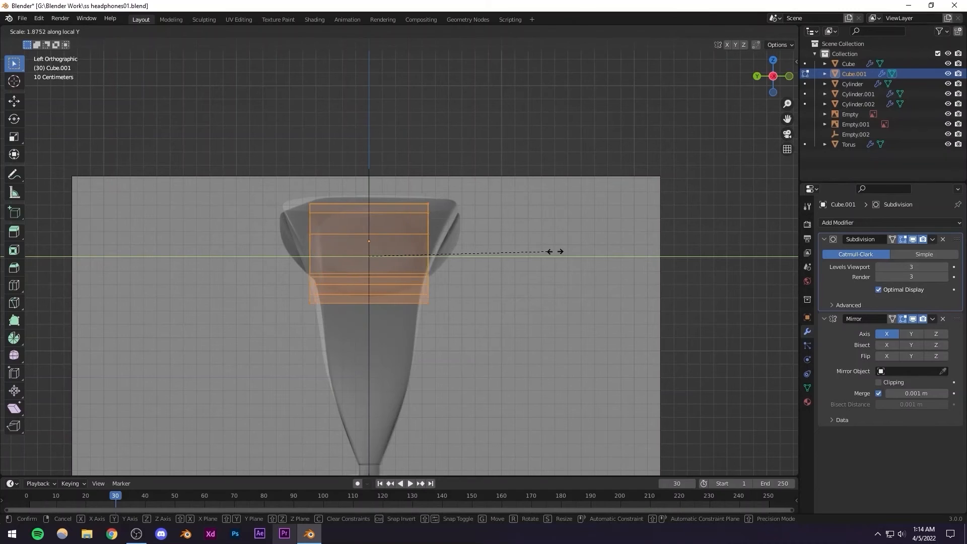
{"action": "left_click", "coordinate": [643, 254]}
{"action": "scroll", "coordinate": [468, 291], "scroll_direction": "down", "scroll_amount": 3}
{"action": "key", "text": "Tab"}
Examine the widened cushion's fit against the headband from several angles
{"action": "middle_click_drag", "start_coordinate": [467, 292], "coordinate": [415, 291]}
{"action": "scroll", "coordinate": [396, 327], "scroll_direction": "up", "scroll_amount": 2}
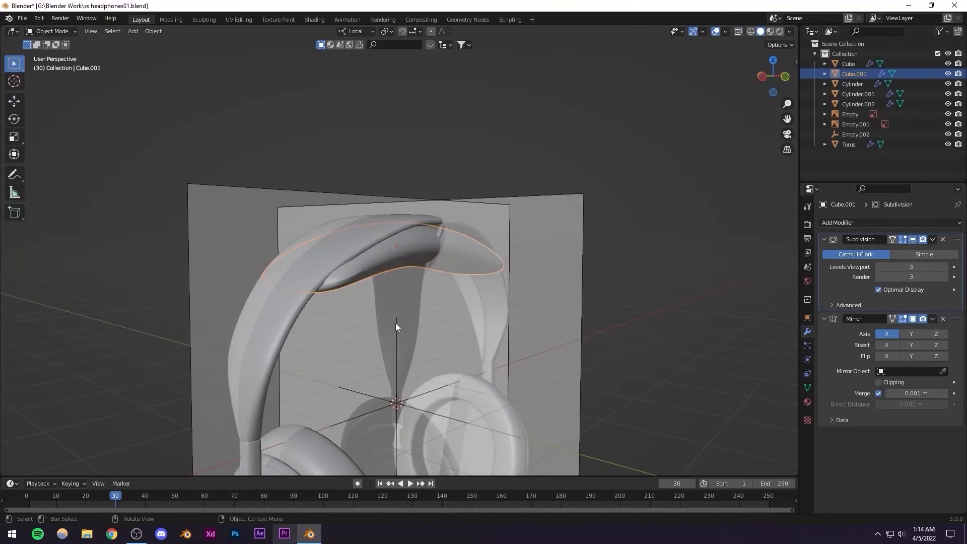
{"action": "scroll", "coordinate": [301, 307], "scroll_direction": "up", "scroll_amount": 3}
{"action": "middle_click_drag", "start_coordinate": [300, 306], "coordinate": [379, 230]}
{"action": "scroll", "coordinate": [213, 287], "scroll_direction": "down", "scroll_amount": 4}
{"action": "middle_click_drag", "start_coordinate": [355, 283], "coordinate": [334, 277]}
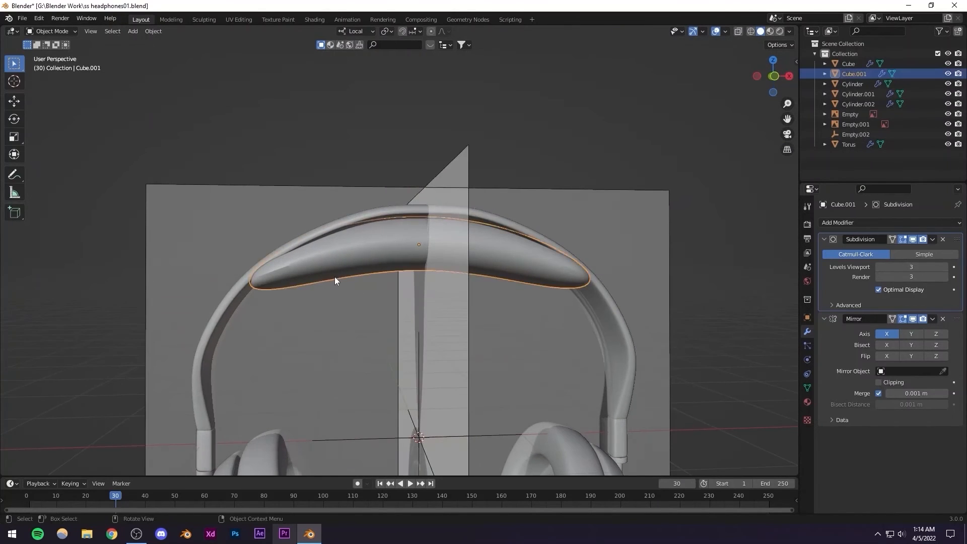
{"action": "scroll", "coordinate": [380, 277], "scroll_direction": "down", "scroll_amount": 3}
Add one lengthwise loop cut to the cushion and slide it close to its front (-Y) side
{"action": "key", "text": "Tab"}
{"action": "middle_click_drag", "start_coordinate": [437, 289], "coordinate": [468, 294]}
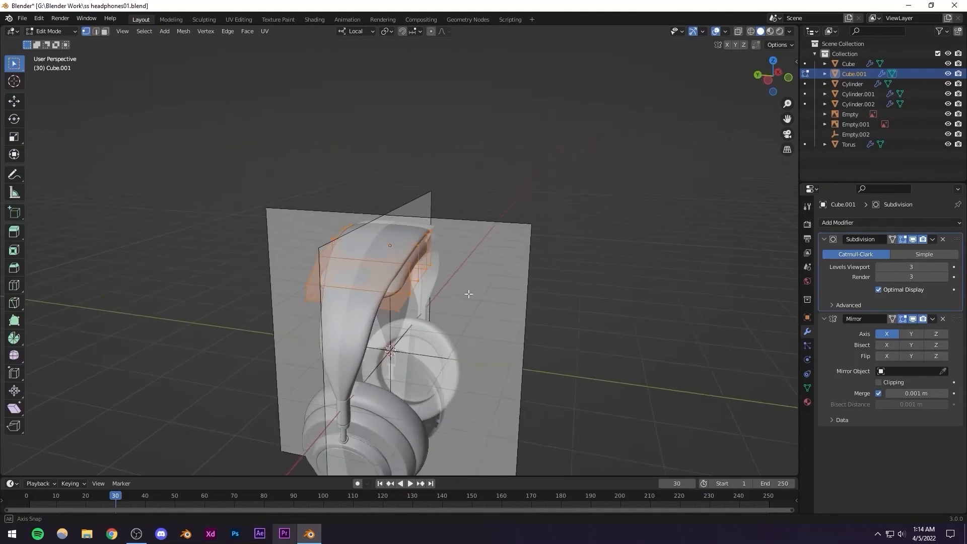
{"action": "scroll", "coordinate": [467, 290], "scroll_direction": "up", "scroll_amount": 3}
{"action": "key", "text": "ctrl+r"}
{"action": "left_click", "coordinate": [365, 244]}
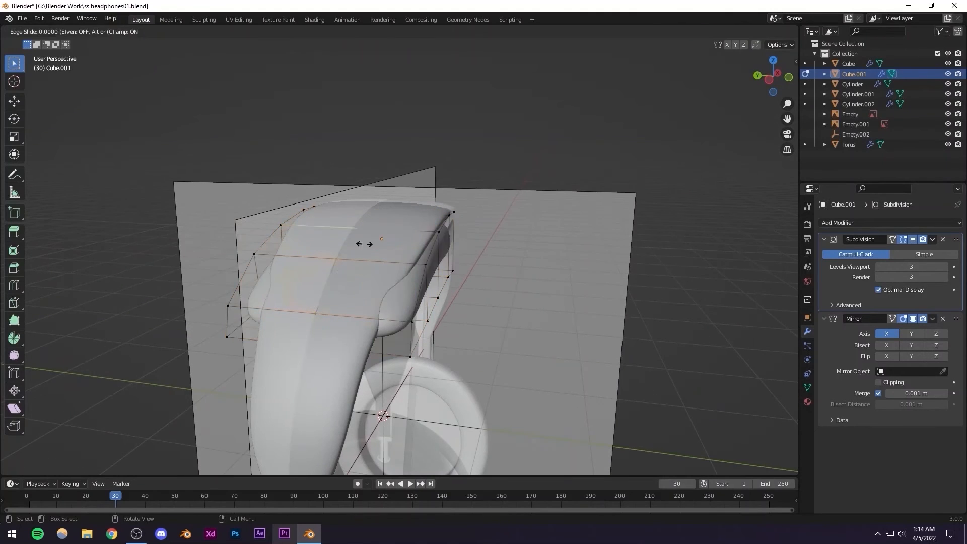
{"action": "left_click", "coordinate": [426, 258]}
{"action": "middle_click_drag", "start_coordinate": [426, 258], "coordinate": [356, 246]}
Rotate the cushion's front side strip 16.1° in the side view and move it inward to follow the headband's slanted edge
{"action": "scroll", "coordinate": [371, 254], "scroll_direction": "down", "scroll_amount": 3, "text": "alt"}
{"action": "key", "text": "alt+z"}
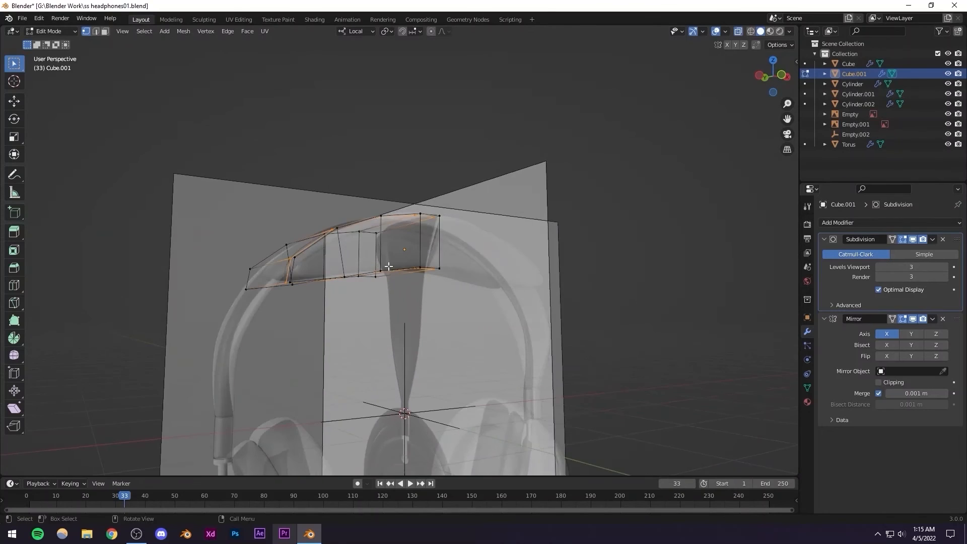
{"action": "middle_click_drag", "start_coordinate": [347, 287], "coordinate": [485, 309]}
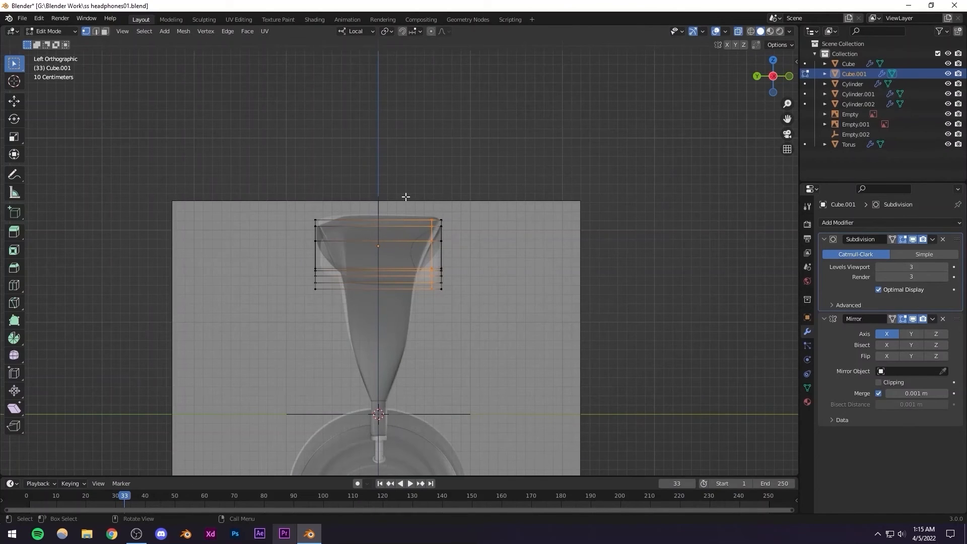
{"action": "left_click_drag", "start_coordinate": [478, 318], "coordinate": [468, 308]}
{"action": "scroll", "coordinate": [486, 315], "scroll_direction": "up", "scroll_amount": 3}
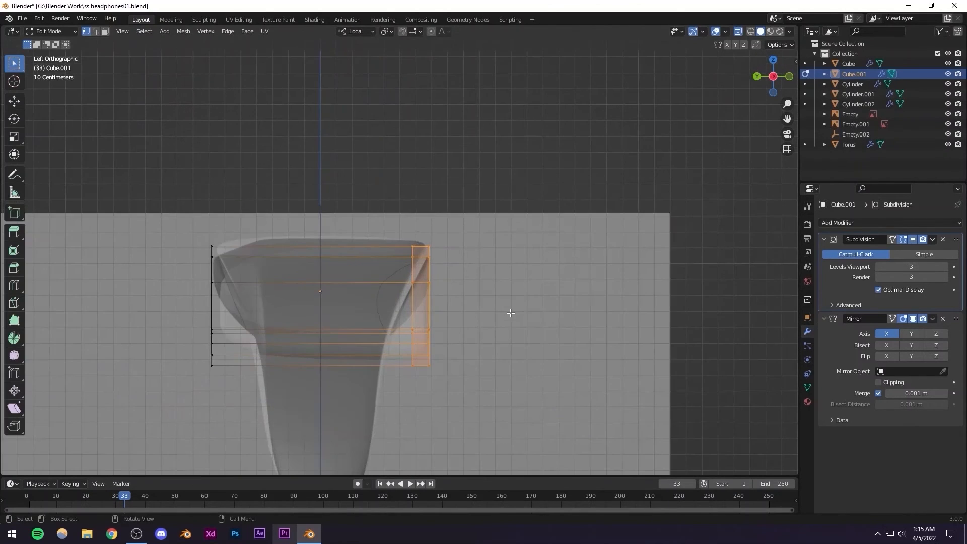
{"action": "key", "text": "r"}
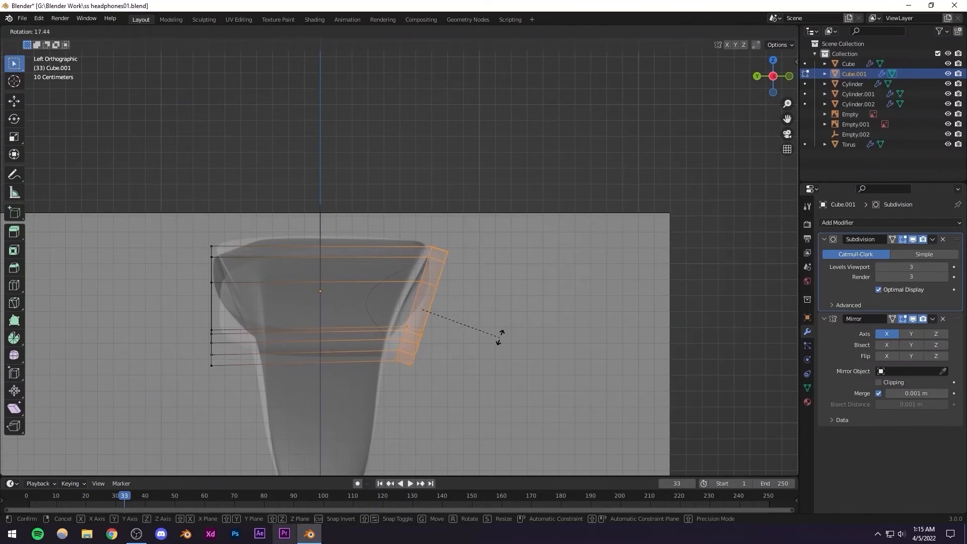
{"action": "left_click", "coordinate": [490, 330]}
{"action": "key", "text": "g"}
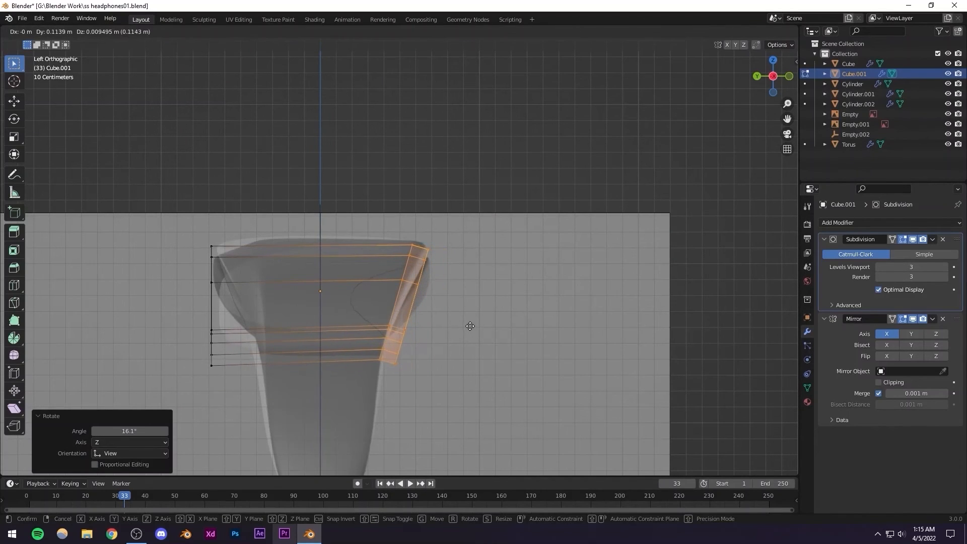
{"action": "left_click", "coordinate": [472, 326]}
{"action": "key", "text": "Tab"}
{"action": "left_click", "coordinate": [490, 251]}
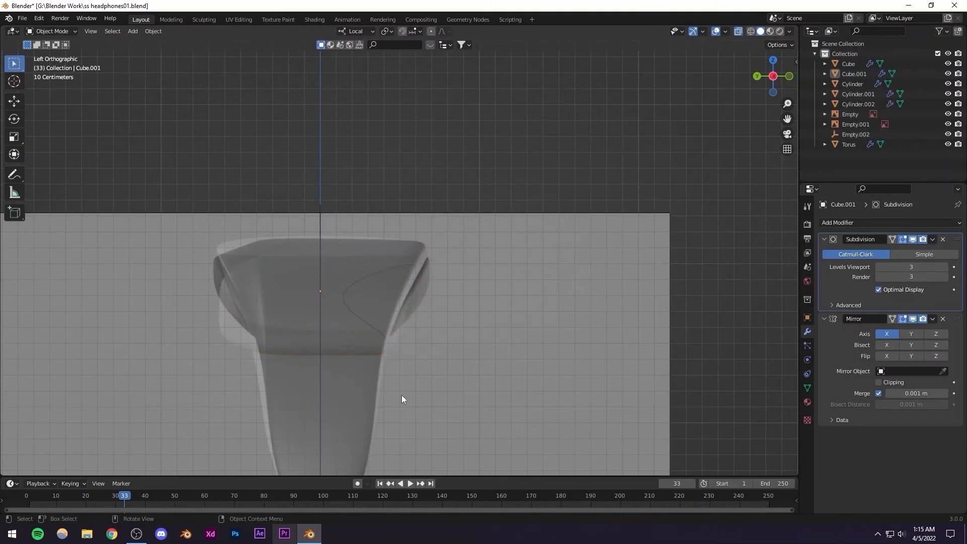
Move the cushion's outermost top vertices about 0.018 m in X and -0.06 m in Z, along the headband
{"action": "middle_click_drag", "start_coordinate": [402, 396], "coordinate": [308, 411]}
{"action": "left_click", "coordinate": [339, 300]}
{"action": "middle_click_drag", "start_coordinate": [339, 300], "coordinate": [423, 276]}
{"action": "key", "text": "Tab"}
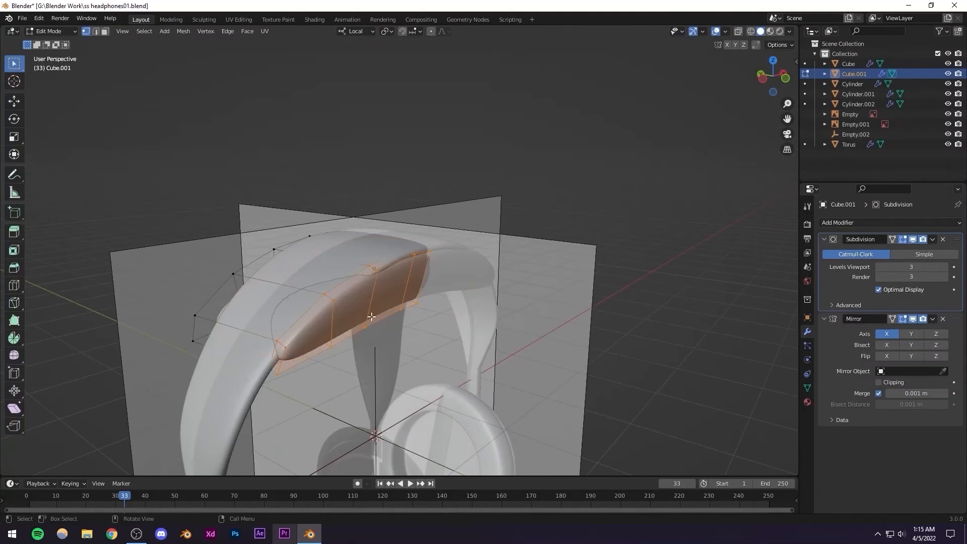
{"action": "middle_click_drag", "start_coordinate": [371, 317], "coordinate": [497, 321], "text": "alt"}
{"action": "key", "text": "alt+z"}
{"action": "scroll", "coordinate": [442, 341], "scroll_direction": "up", "scroll_amount": 5}
{"action": "left_click_drag", "start_coordinate": [281, 388], "coordinate": [304, 384]}
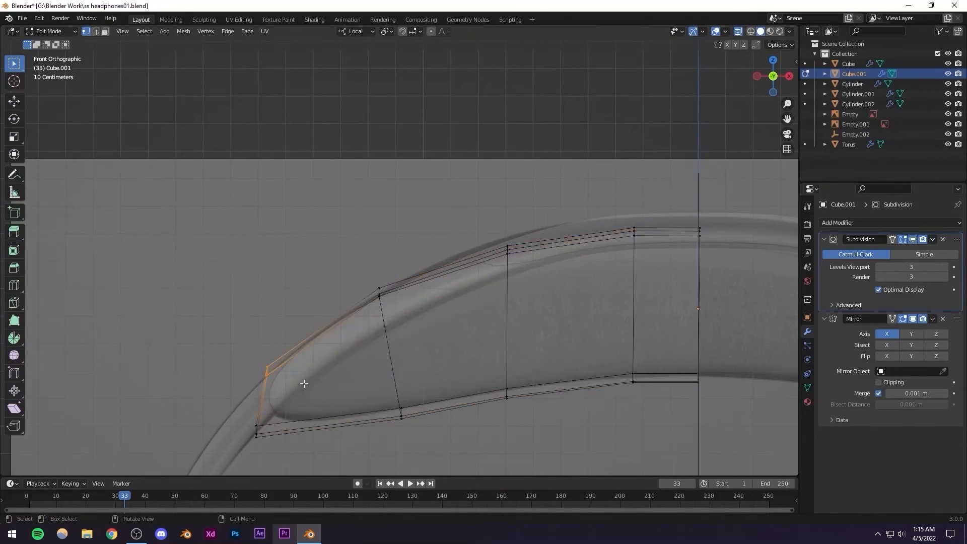
{"action": "key", "text": "g"}
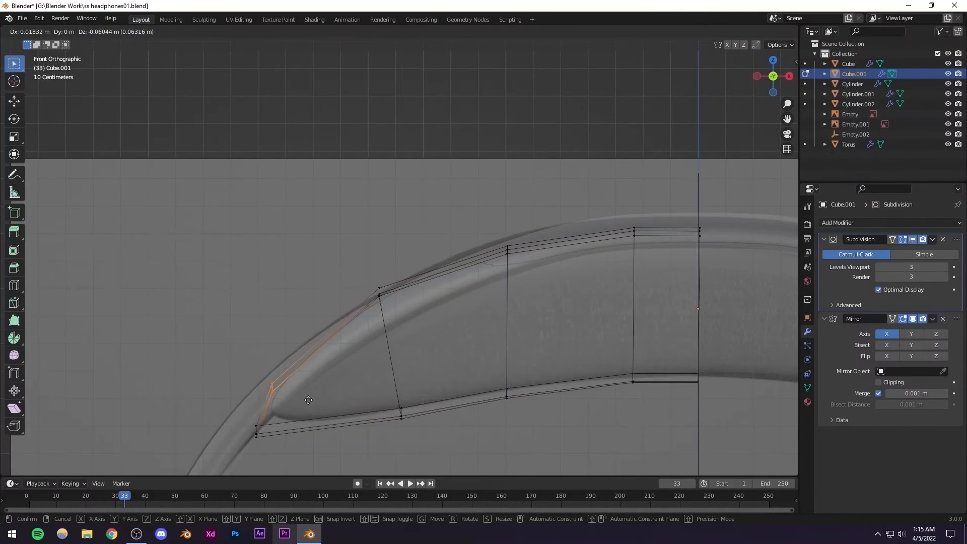
{"action": "left_click", "coordinate": [308, 399]}
Lower the next three groups of top vertices into the headband, moving the first two about -0.079 m and -0.044 m in Z
{"action": "left_click_drag", "start_coordinate": [341, 263], "coordinate": [454, 373]}
{"action": "key", "text": "g"}
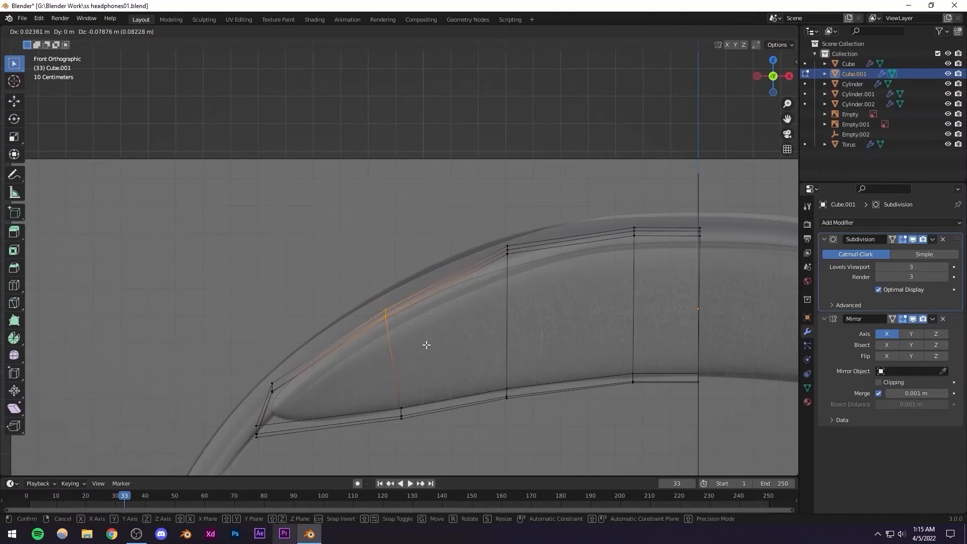
{"action": "left_click", "coordinate": [427, 345]}
{"action": "left_click_drag", "start_coordinate": [490, 210], "coordinate": [551, 307]}
{"action": "key", "text": "g"}
{"action": "left_click", "coordinate": [555, 309]}
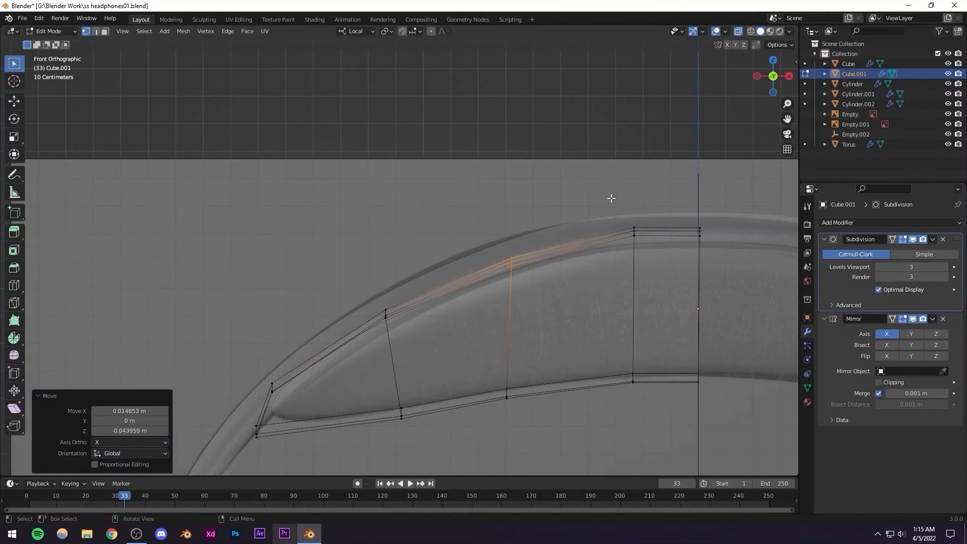
{"action": "left_click_drag", "start_coordinate": [611, 198], "coordinate": [664, 281]}
{"action": "key", "text": "g"}
{"action": "left_click", "coordinate": [663, 285]}
{"action": "left_click_drag", "start_coordinate": [684, 204], "coordinate": [705, 234]}
{"action": "key", "text": "g"}
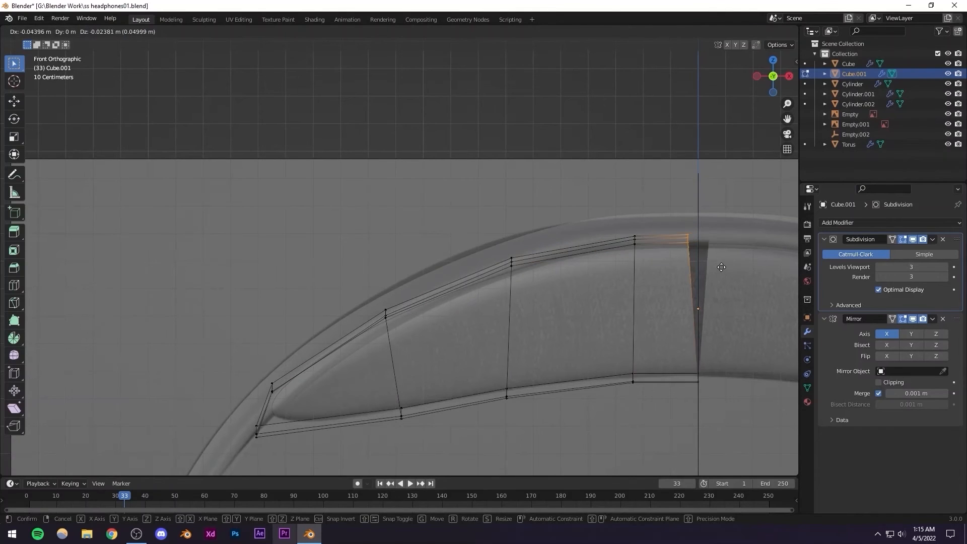
{"action": "left_click", "coordinate": [722, 267]}
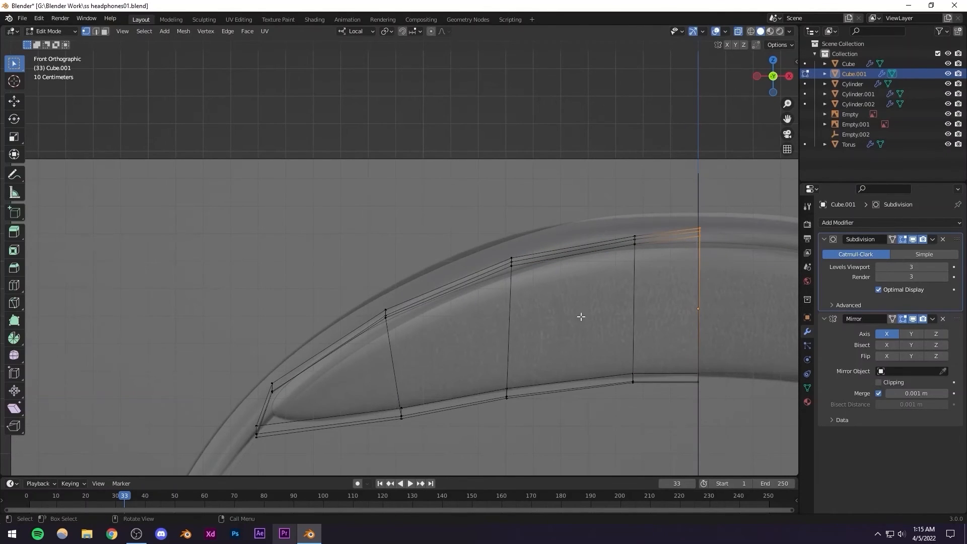
Inspect the reshaped cushion in perspective and front view, and enable Clipping on its Mirror modifier
{"action": "scroll", "coordinate": [489, 320], "scroll_direction": "down", "scroll_amount": 5}
{"action": "key", "text": "Tab"}
{"action": "middle_click_drag", "start_coordinate": [450, 313], "coordinate": [493, 322]}
{"action": "scroll", "coordinate": [492, 322], "scroll_direction": "up", "scroll_amount": 2}
{"action": "key", "text": "alt+z"}
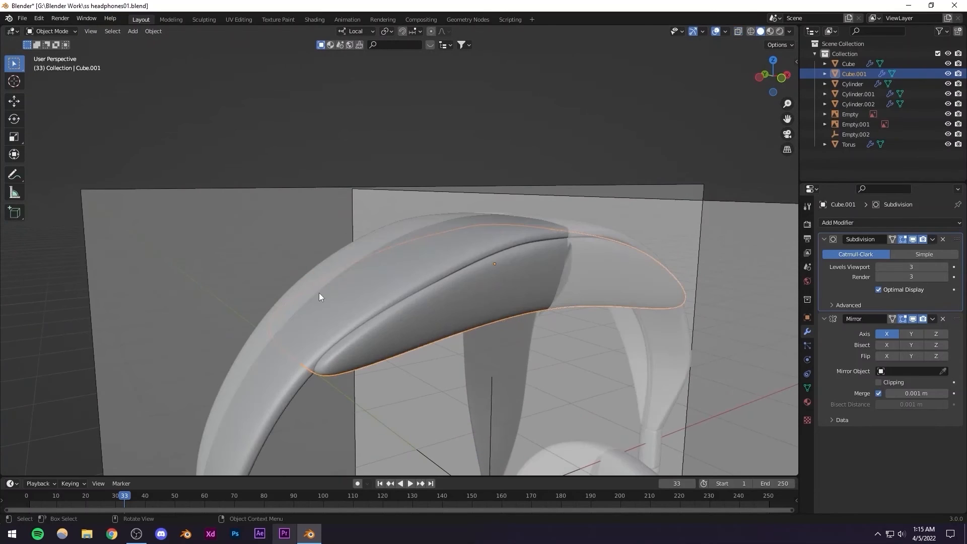
{"action": "key", "text": "KP_1"}
{"action": "key", "text": "alt+z"}
{"action": "scroll", "coordinate": [504, 301], "scroll_direction": "up", "scroll_amount": 6}
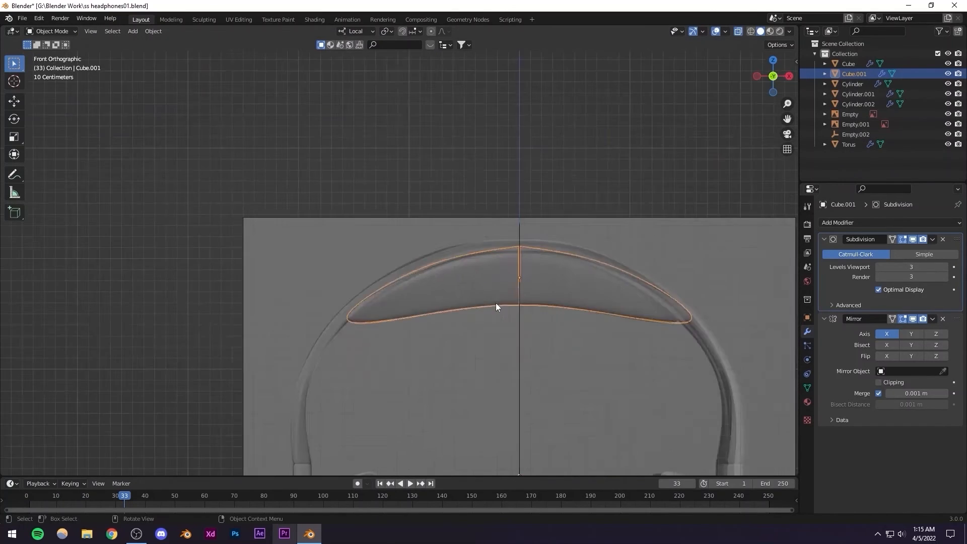
{"action": "scroll", "coordinate": [462, 306], "scroll_direction": "up", "scroll_amount": 3}
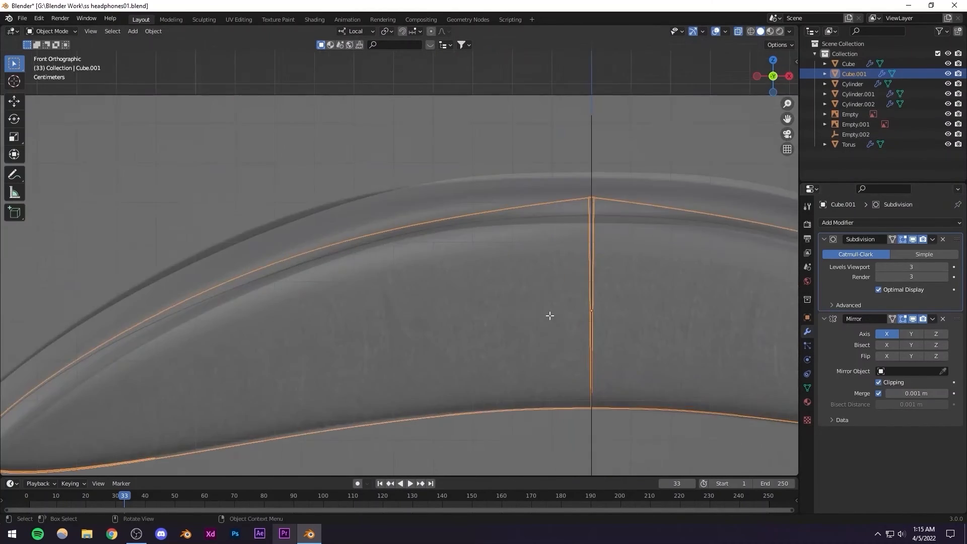
Move the top and bottom centre-edge vertices onto the mirror plane to close the cushion's seam, raising them slightly
{"action": "key", "text": "Tab"}
{"action": "middle_click_drag", "start_coordinate": [454, 263], "coordinate": [350, 284], "text": "shift"}
{"action": "left_click_drag", "start_coordinate": [458, 183], "coordinate": [537, 447]}
{"action": "key", "text": "g"}
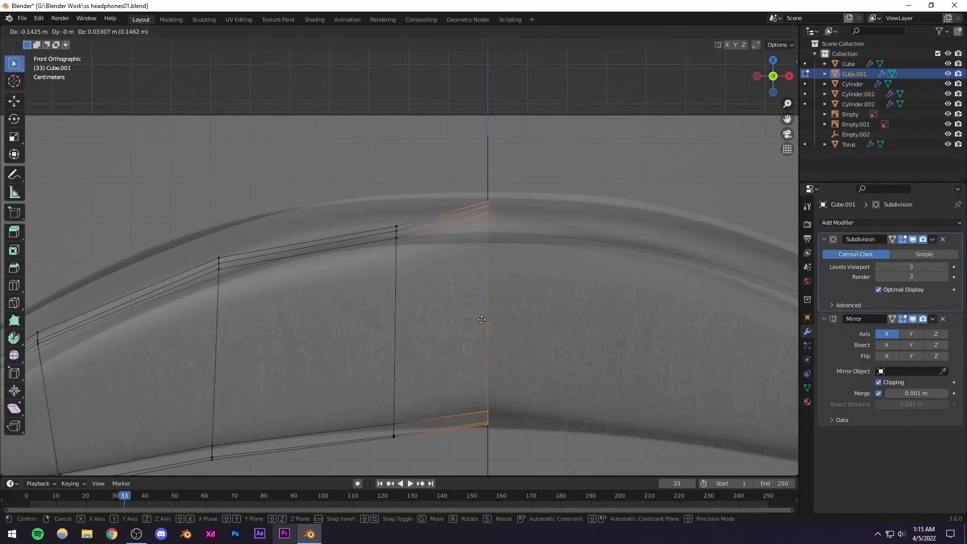
{"action": "left_click", "coordinate": [481, 328]}
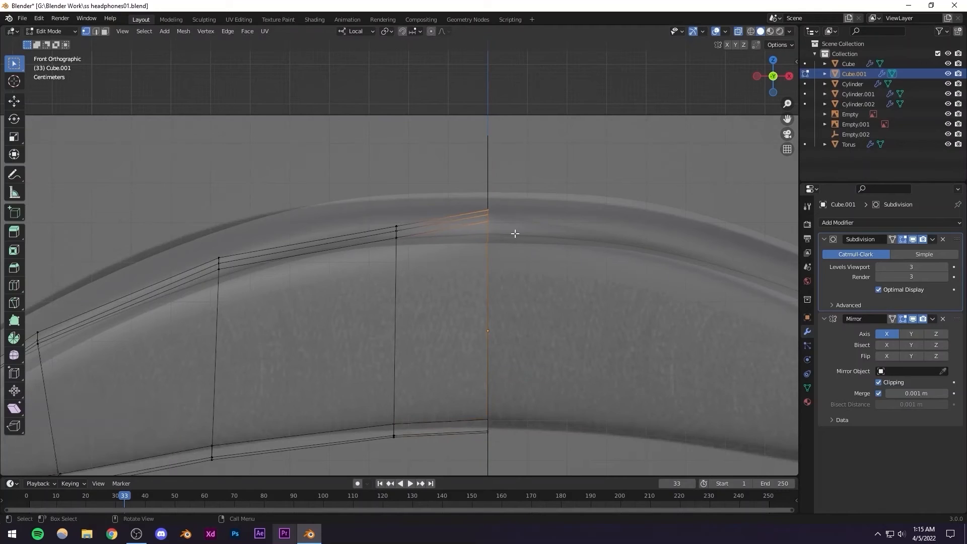
Lower the cushion's top centre-edge vertices about 0.036 m along local Z to level the centre with the adjoining vertices
{"action": "key", "text": "g"}
{"action": "key", "text": "z"}
{"action": "key", "text": "z"}
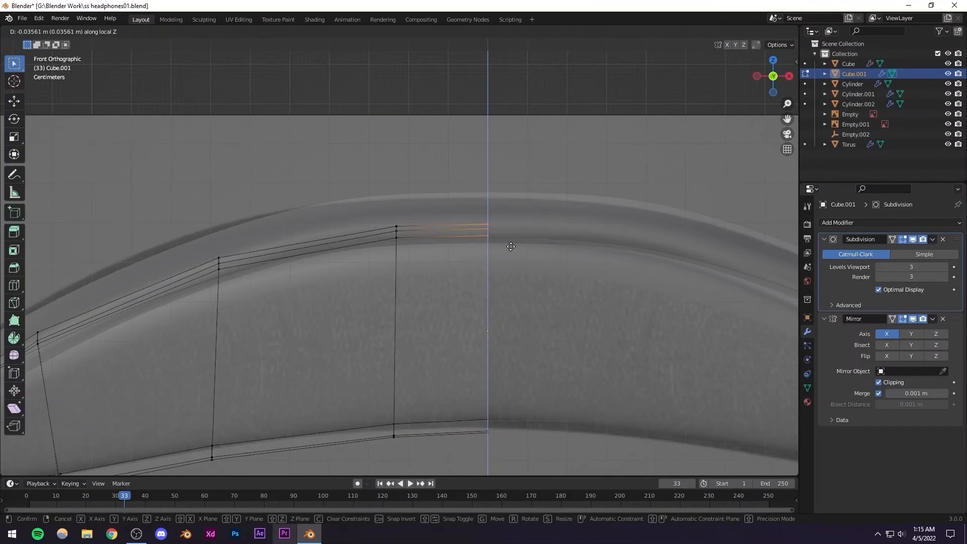
{"action": "left_click", "coordinate": [511, 247]}
{"action": "scroll", "coordinate": [511, 282], "scroll_direction": "down", "scroll_amount": 5}
{"action": "key", "text": "Tab"}
{"action": "scroll", "coordinate": [453, 323], "scroll_direction": "down", "scroll_amount": 3}
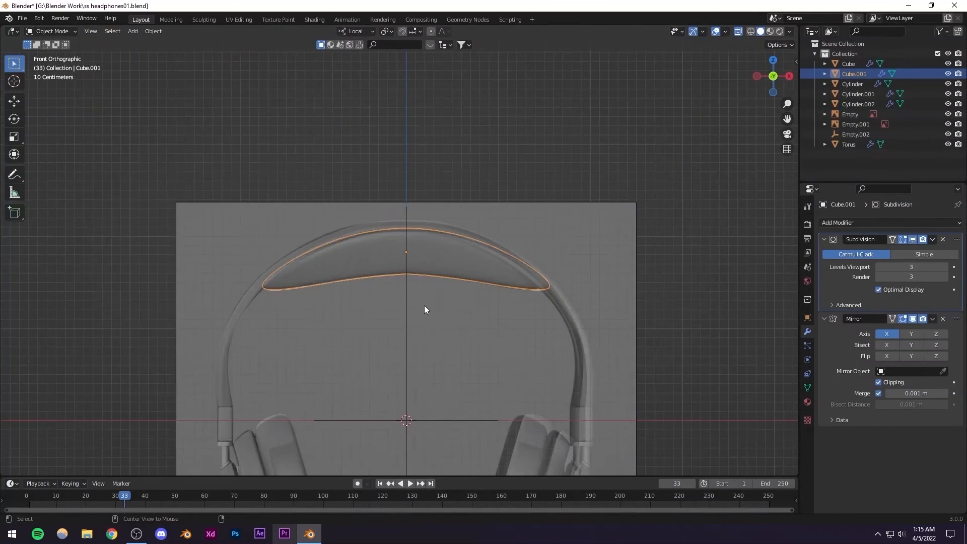
In left view, move the cushion's lower side vertices about 0.08 m in Y, inward to the headband edge
{"action": "middle_click_drag", "start_coordinate": [425, 310], "coordinate": [512, 280]}
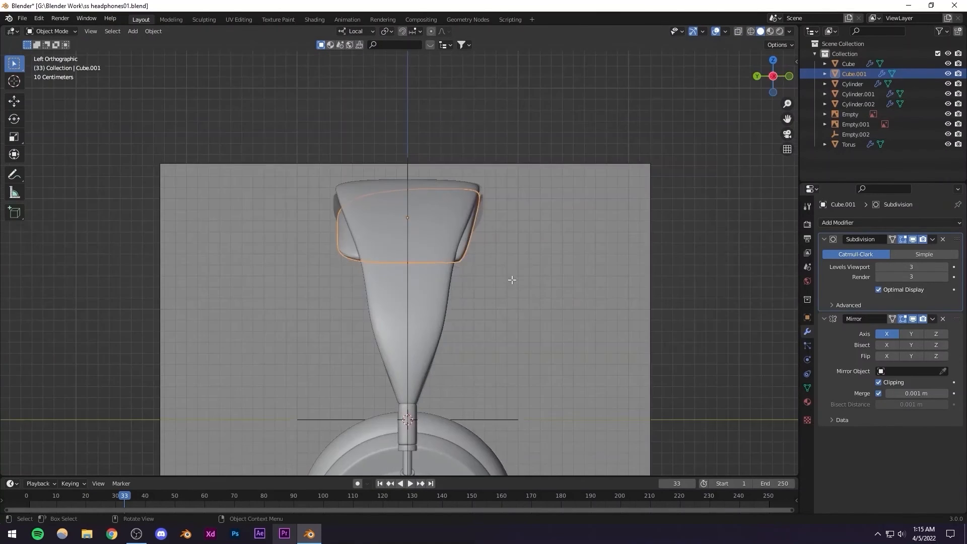
{"action": "key", "text": "Tab"}
{"action": "scroll", "coordinate": [421, 348], "scroll_direction": "up", "scroll_amount": 6}
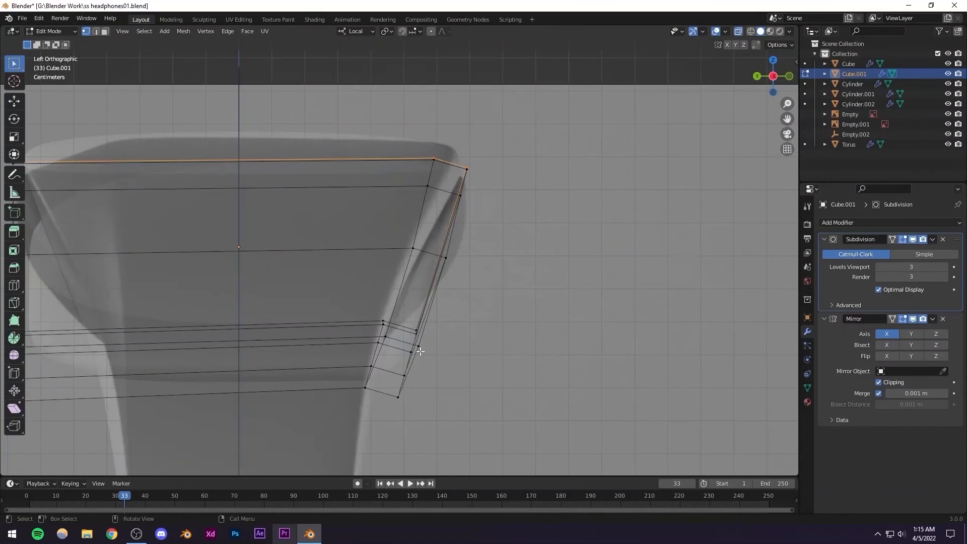
{"action": "left_click_drag", "start_coordinate": [373, 331], "coordinate": [463, 397]}
{"action": "key", "text": "alt+z"}
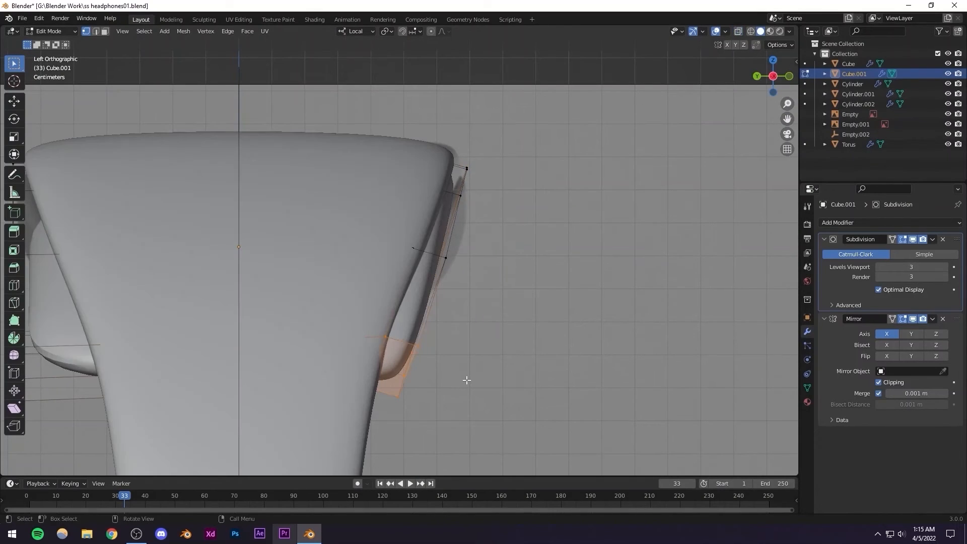
{"action": "key", "text": "g"}
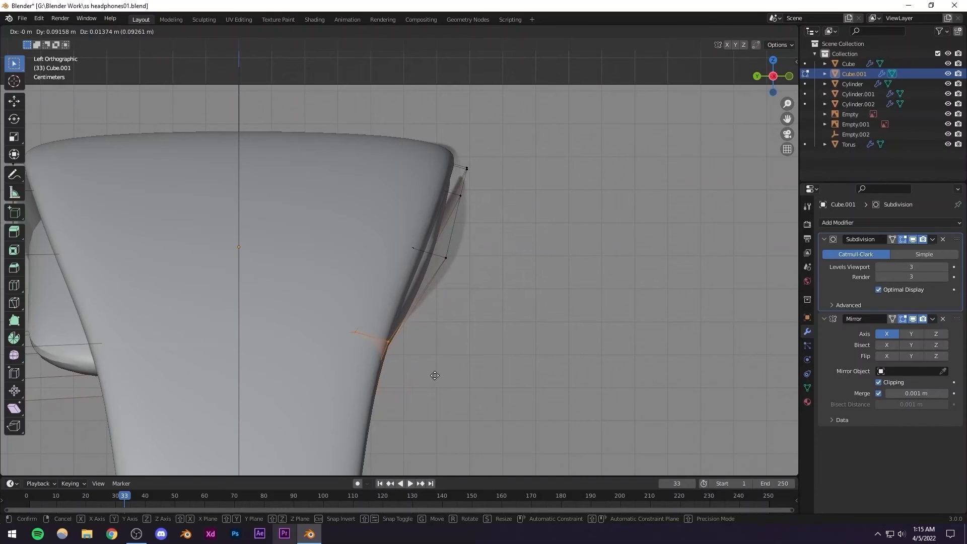
{"action": "left_click", "coordinate": [439, 375]}
Move the middle vertices on the same side of the cushion about 0.031 m in Y and 0.006 m in Z
{"action": "left_click", "coordinate": [482, 292]}
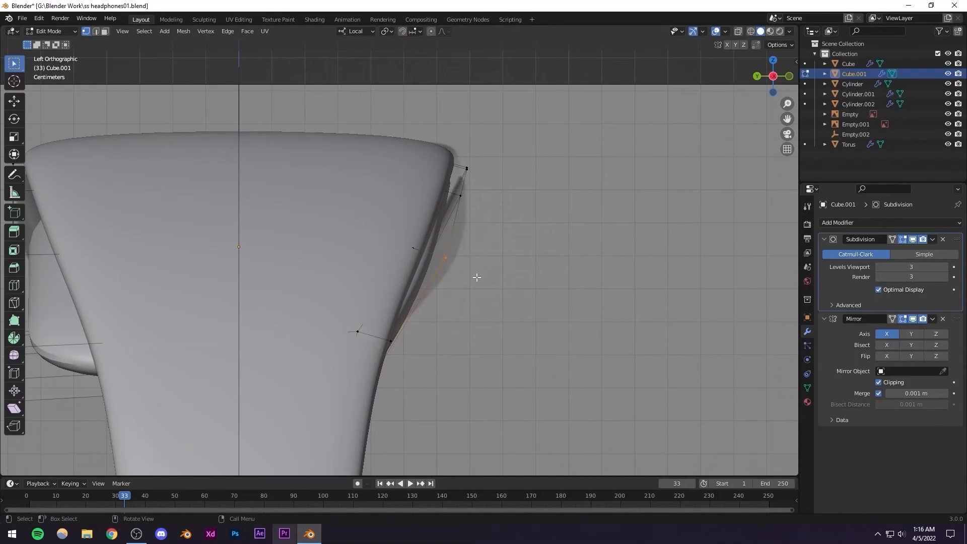
{"action": "key", "text": "alt+z"}
{"action": "left_click_drag", "start_coordinate": [459, 276], "coordinate": [461, 278]}
{"action": "key", "text": "alt+z"}
{"action": "key", "text": "g"}
{"action": "left_click", "coordinate": [465, 281]}
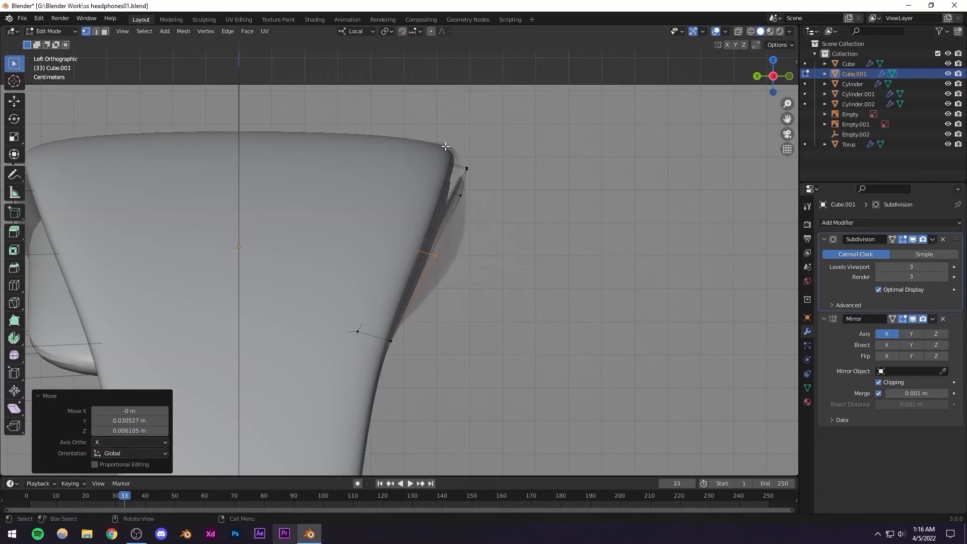
Raise the upper vertices on the same side of the cushion about 0.009 m in Z
{"action": "left_click_drag", "start_coordinate": [501, 215], "coordinate": [505, 226]}
{"action": "key", "text": "alt+z"}
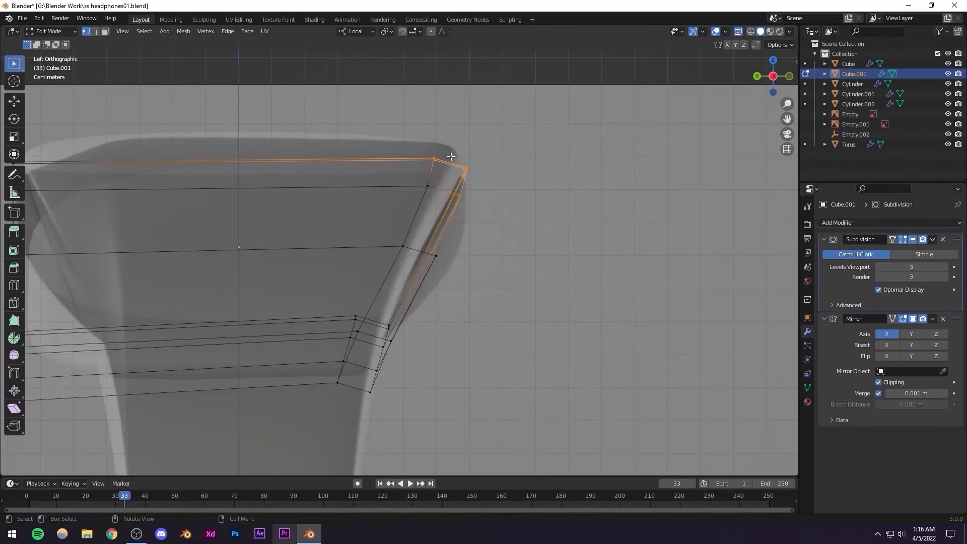
{"action": "left_click_drag", "start_coordinate": [438, 148], "coordinate": [494, 207]}
{"action": "key", "text": "alt+z"}
{"action": "key", "text": "g"}
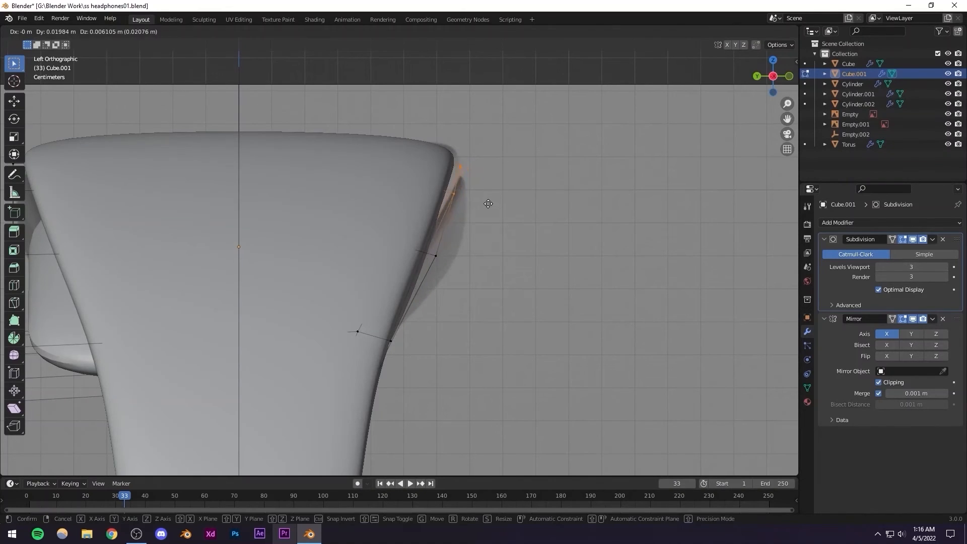
{"action": "left_click", "coordinate": [495, 202]}
{"action": "scroll", "coordinate": [403, 263], "scroll_direction": "down", "scroll_amount": 4}
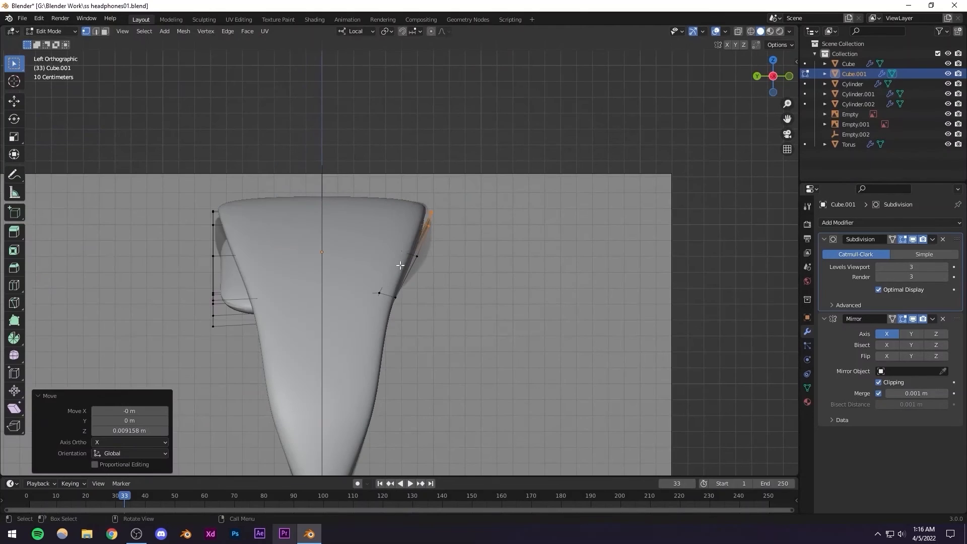
Rotate the cushion's opposite side vertices -20.4° and move them about -0.161 m in Y and 0.011 m in Z against the headband
{"action": "middle_click_drag", "start_coordinate": [345, 274], "coordinate": [470, 248], "text": "shift"}
{"action": "scroll", "coordinate": [470, 248], "scroll_direction": "up", "scroll_amount": 3}
{"action": "middle_click_drag", "start_coordinate": [347, 283], "coordinate": [408, 324], "text": "shift"}
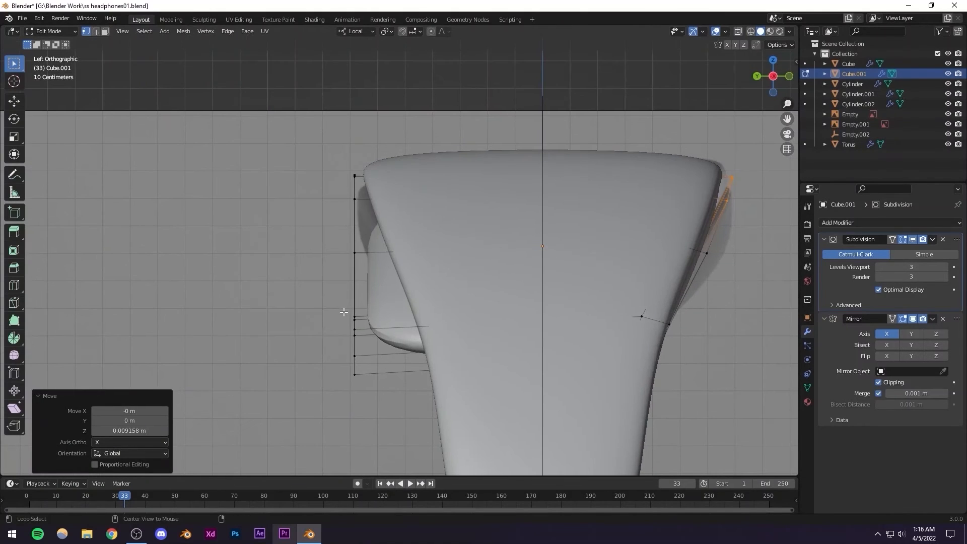
{"action": "key", "text": "alt+z"}
{"action": "left_click_drag", "start_coordinate": [410, 397], "coordinate": [410, 396]}
{"action": "key", "text": "alt+z"}
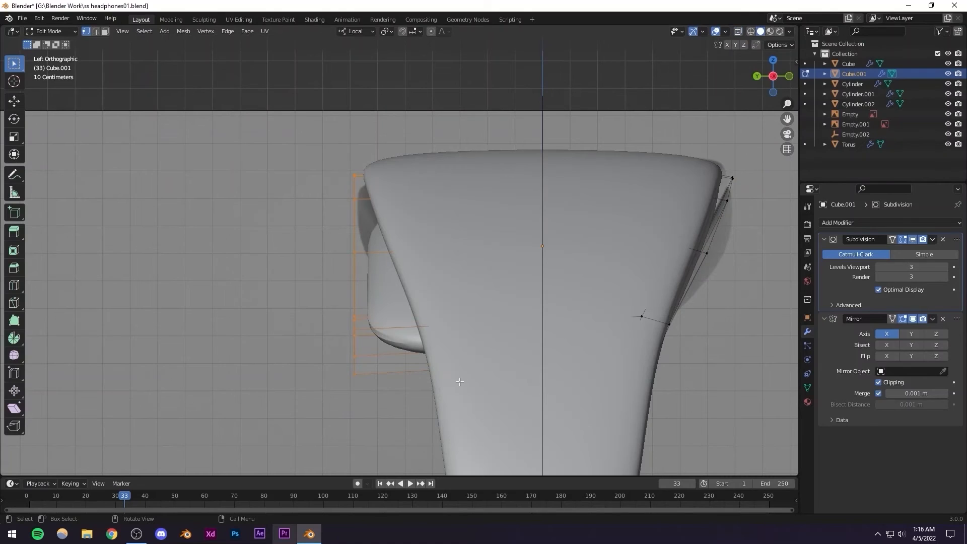
{"action": "key", "text": "r"}
{"action": "left_click", "coordinate": [504, 345]}
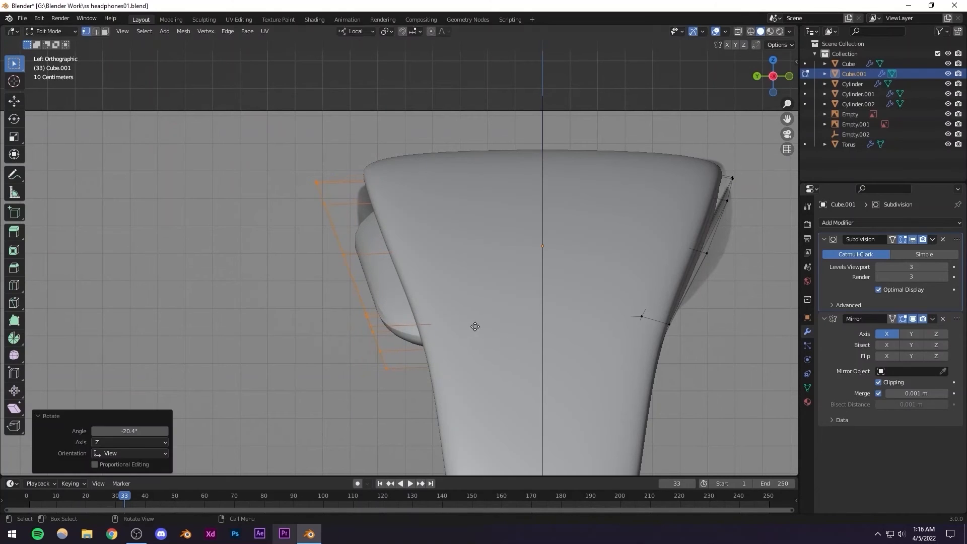
{"action": "key", "text": "g"}
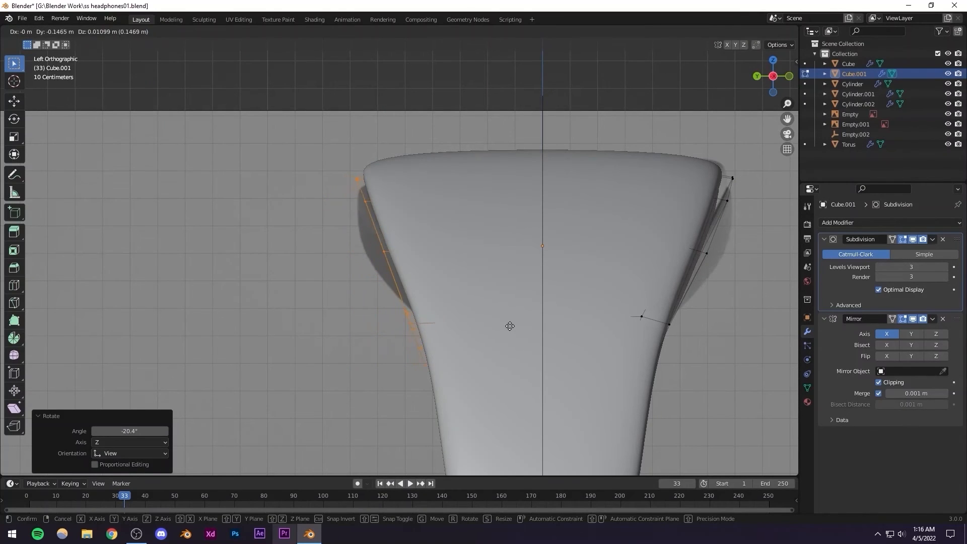
{"action": "left_click", "coordinate": [513, 326]}
Extrude the angled side of the cushion about 0.087 m along its normal
{"action": "middle_click_drag", "start_coordinate": [513, 326], "coordinate": [548, 312]}
{"action": "key", "text": "e"}
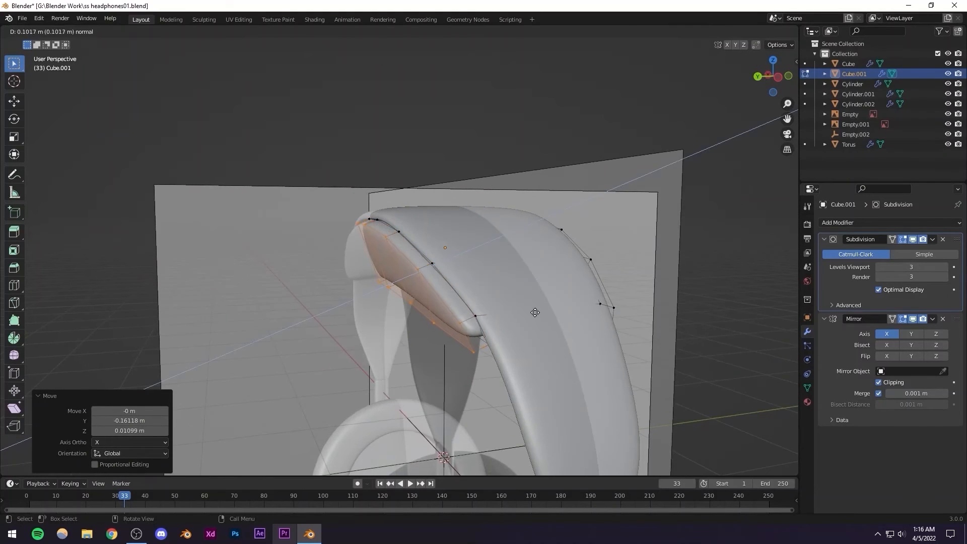
{"action": "left_click", "coordinate": [537, 312]}
{"action": "key", "text": "ctrl+KP_3"}
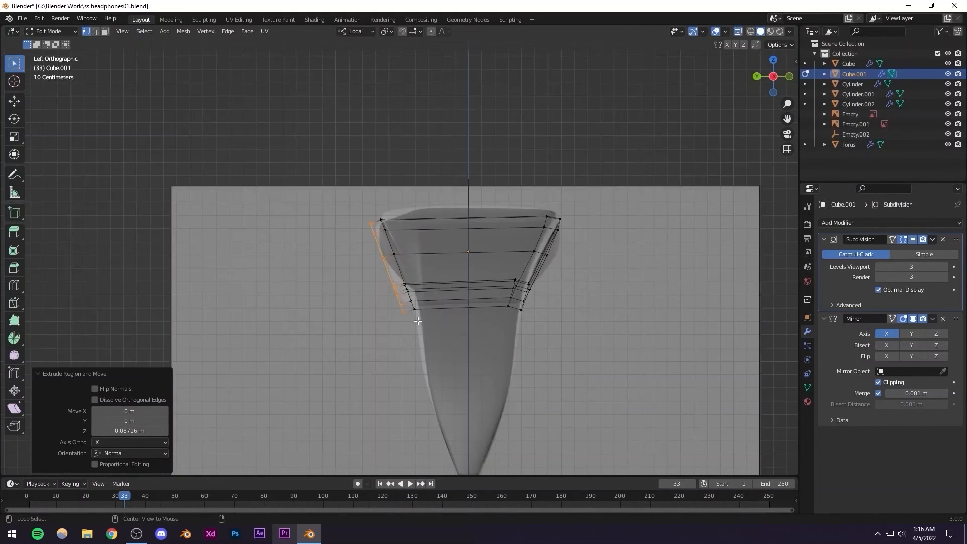
Move the extruded side section about -0.079 m in Y and 0.022 m in Z to sit within the headband edge
{"action": "left_click_drag", "start_coordinate": [409, 291], "coordinate": [453, 349]}
{"action": "key", "text": "alt+z"}
{"action": "scroll", "coordinate": [453, 334], "scroll_direction": "up", "scroll_amount": 3}
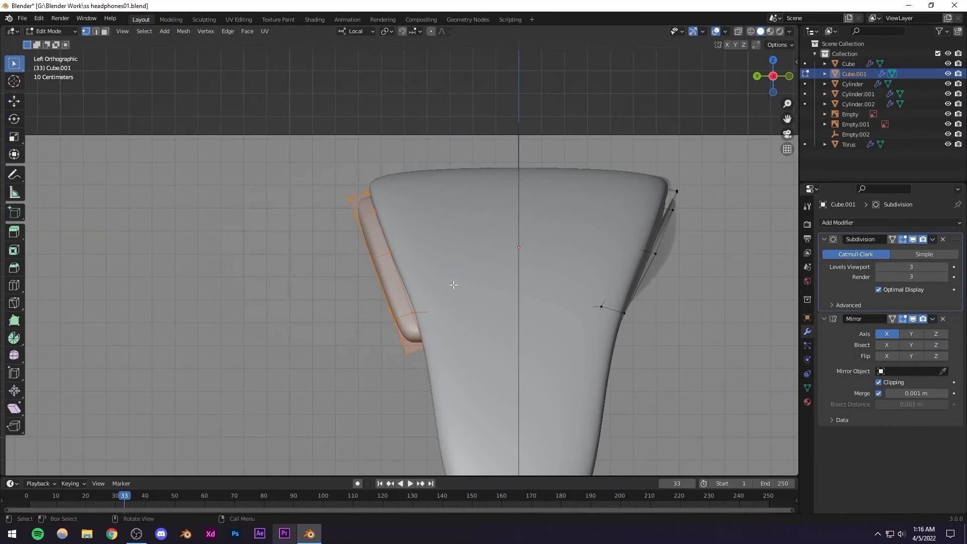
{"action": "key", "text": "g"}
{"action": "left_click", "coordinate": [471, 280]}
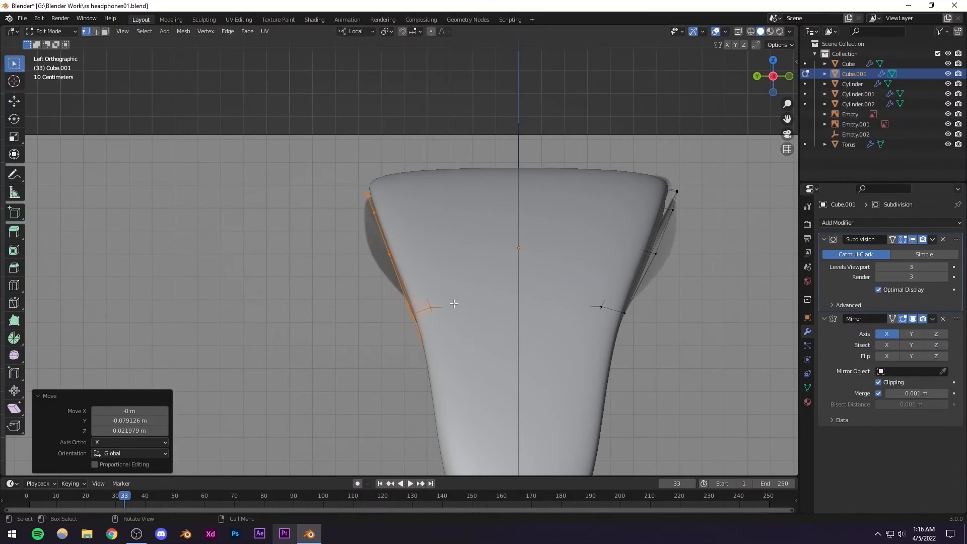
Return to Object Mode, save the file, and deselect the cushion
{"action": "scroll", "coordinate": [452, 302], "scroll_direction": "down", "scroll_amount": 3}
{"action": "key", "text": "grave"}
{"action": "key", "text": "Escape"}
{"action": "key", "text": "Tab"}
{"action": "middle_click_drag", "start_coordinate": [440, 321], "coordinate": [371, 344]}
{"action": "key", "text": "ctrl+s"}
{"action": "key", "text": "alt+z"}
{"action": "key", "text": "alt+a"}
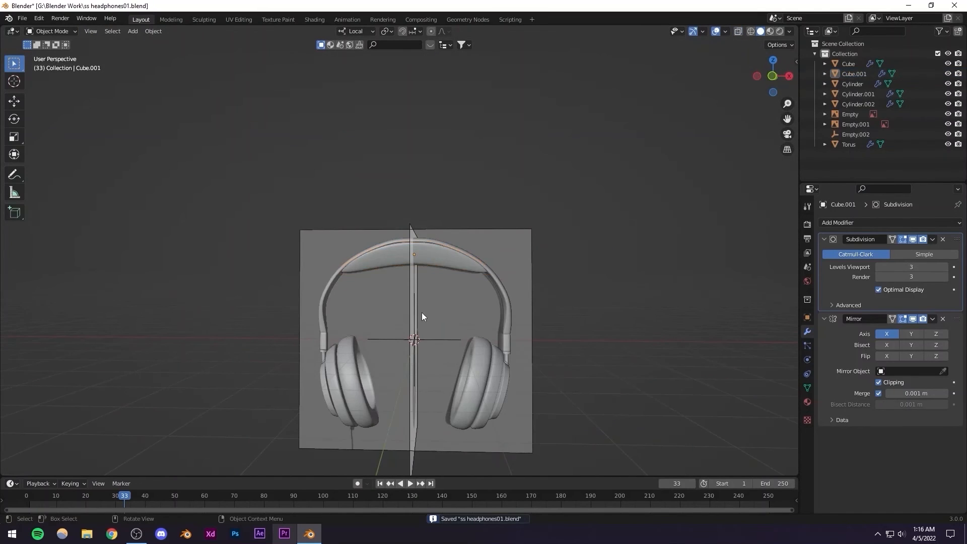
Inspect the headphones in perspective, and open the cushion for editing in front view with X-ray on
{"action": "middle_click_drag", "start_coordinate": [421, 312], "coordinate": [504, 340]}
{"action": "scroll", "coordinate": [432, 318], "scroll_direction": "up", "scroll_amount": 5}
{"action": "scroll", "coordinate": [395, 309], "scroll_direction": "down", "scroll_amount": 4}
{"action": "key", "text": "grave"}
{"action": "scroll", "coordinate": [407, 299], "scroll_direction": "up", "scroll_amount": 4}
{"action": "left_click", "coordinate": [363, 297]}
{"action": "middle_click_drag", "start_coordinate": [443, 310], "coordinate": [522, 300], "text": "shift"}
{"action": "key", "text": "Tab"}
{"action": "scroll", "coordinate": [519, 301], "scroll_direction": "up", "scroll_amount": 4}
{"action": "key", "text": "alt+z"}
{"action": "left_click_drag", "start_coordinate": [343, 287], "coordinate": [371, 311]}
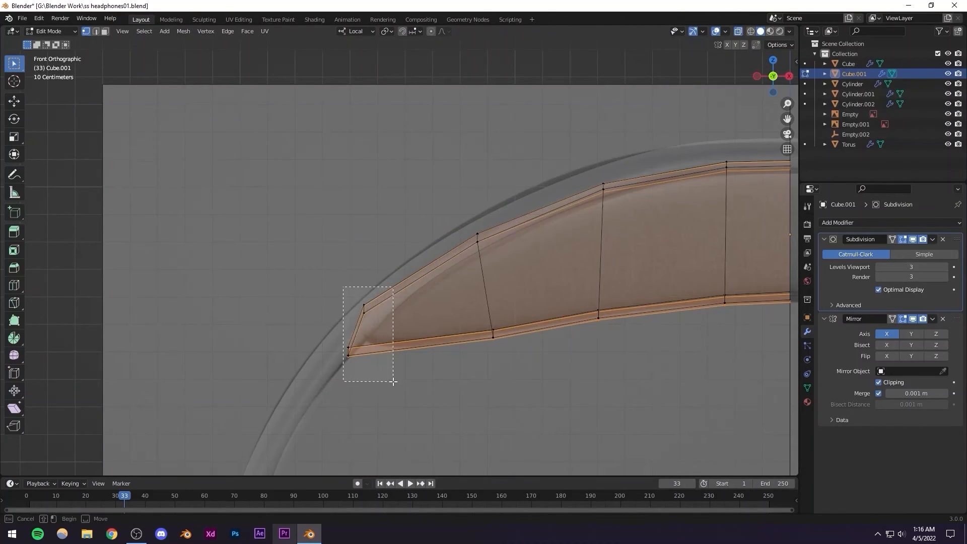
{"action": "left_click_drag", "start_coordinate": [394, 382], "coordinate": [393, 382]}
{"action": "key", "text": "g"}
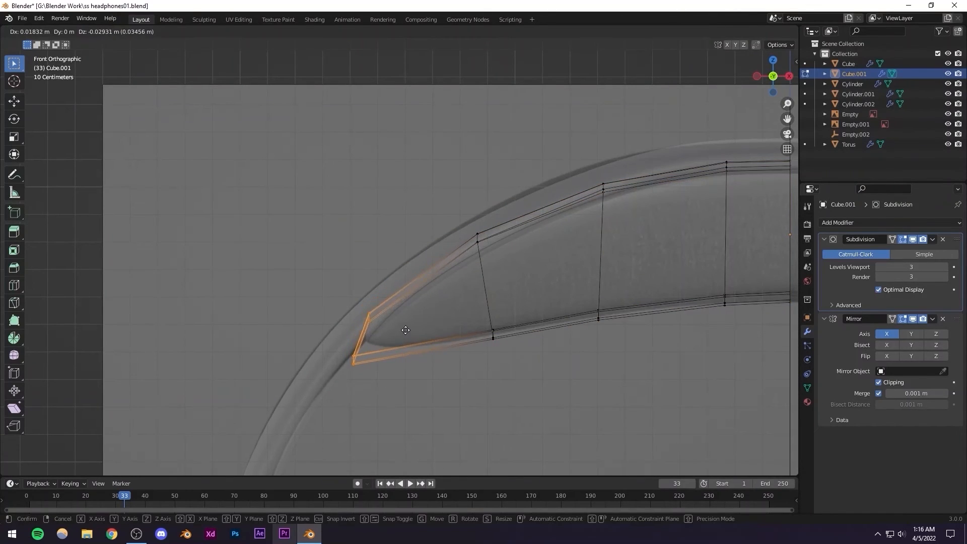
{"action": "left_click", "coordinate": [404, 329]}
Move the cushion's outermost top vertices about 0.027 m in X and -0.046 m in Z, and lower the next group about 0.02 m
{"action": "left_click_drag", "start_coordinate": [387, 324], "coordinate": [385, 324]}
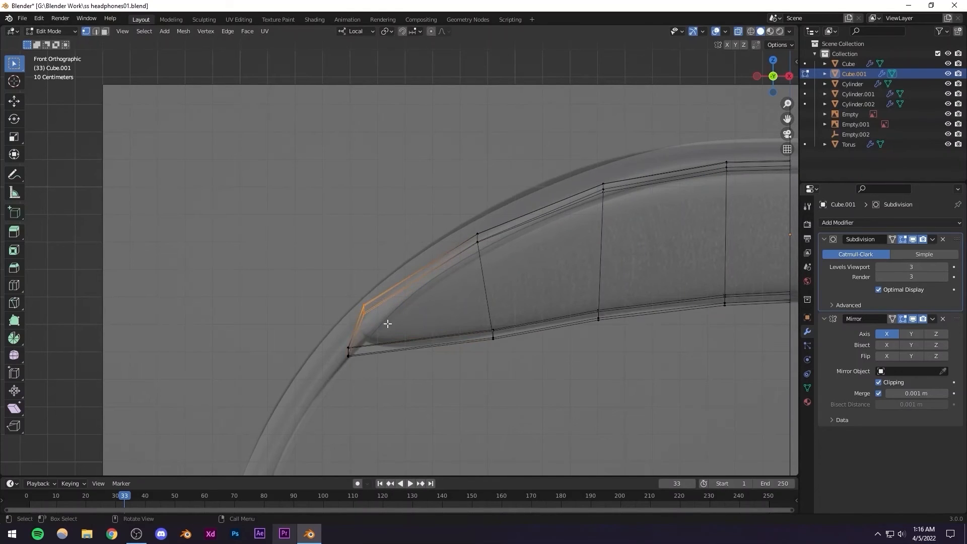
{"action": "key", "text": "g"}
{"action": "left_click", "coordinate": [399, 326]}
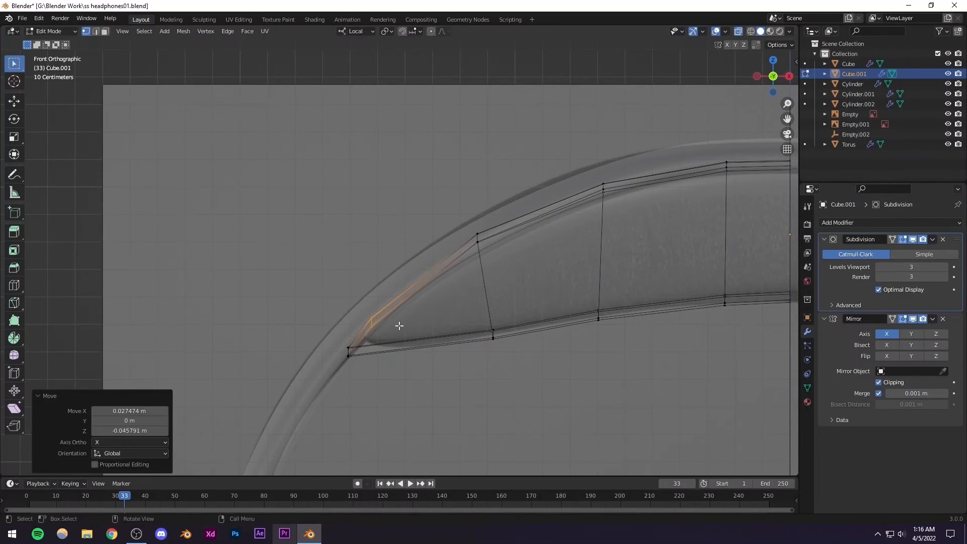
{"action": "left_click_drag", "start_coordinate": [498, 269], "coordinate": [501, 266]}
{"action": "key", "text": "g"}
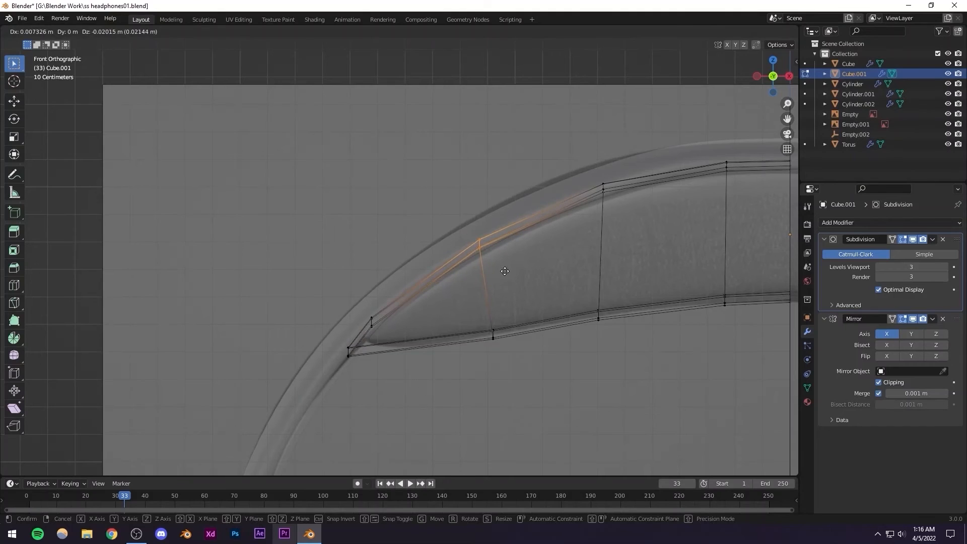
{"action": "left_click", "coordinate": [505, 271]}
Lower the remaining three groups of top vertices toward the centre by about 0.018 m, 0.011 m and 0.015 m in Z
{"action": "left_click_drag", "start_coordinate": [559, 153], "coordinate": [636, 223]}
{"action": "key", "text": "g"}
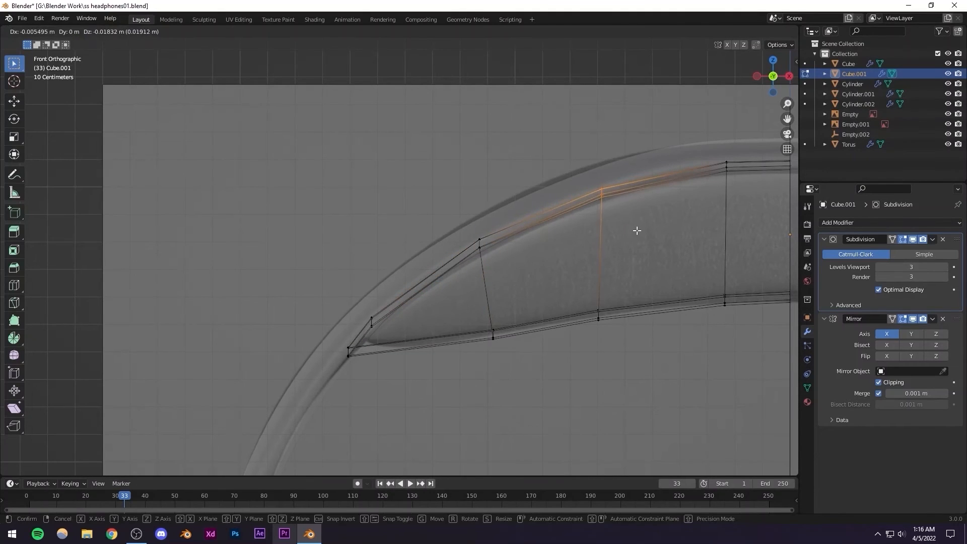
{"action": "left_click", "coordinate": [638, 230]}
{"action": "middle_click_drag", "start_coordinate": [579, 262], "coordinate": [383, 333], "text": "shift"}
{"action": "left_click_drag", "start_coordinate": [526, 212], "coordinate": [547, 269]}
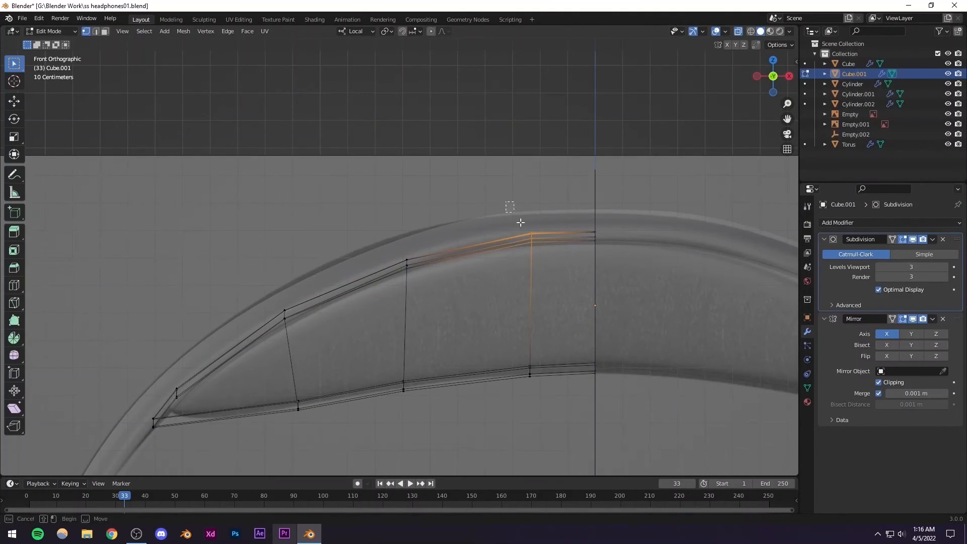
{"action": "key", "text": "g"}
{"action": "left_click", "coordinate": [551, 266]}
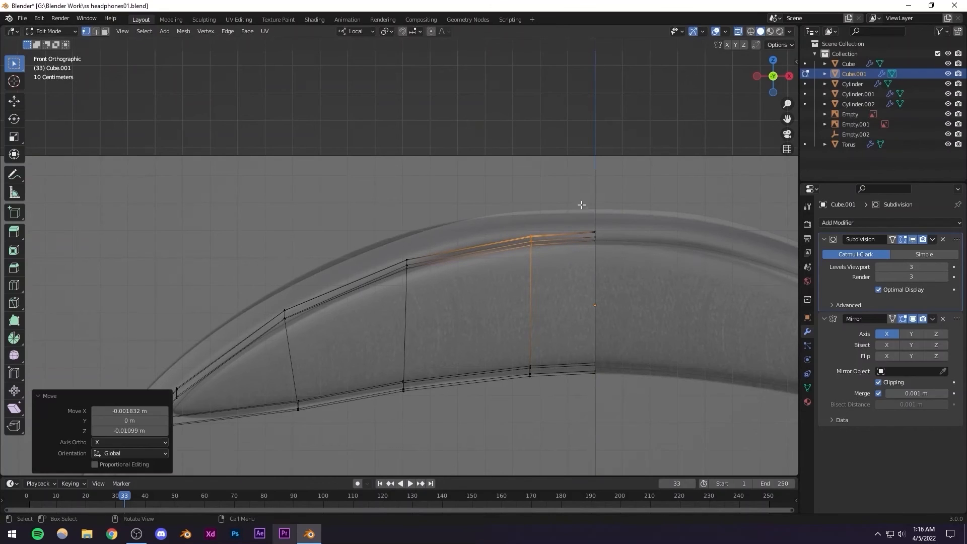
{"action": "left_click_drag", "start_coordinate": [579, 205], "coordinate": [619, 262]}
{"action": "key", "text": "g"}
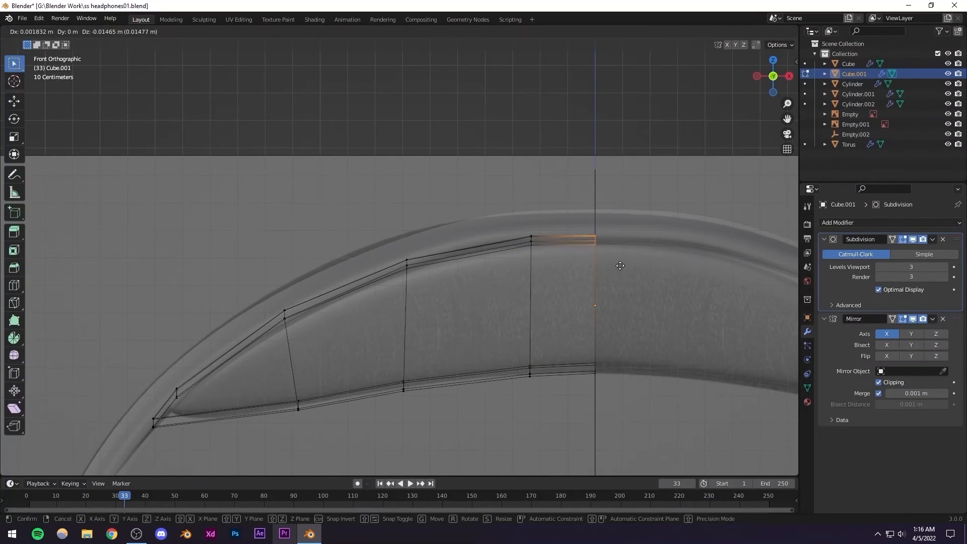
{"action": "left_click", "coordinate": [620, 265]}
Leave the cushion's mesh editing with X-ray off and nothing selected, and save the file
{"action": "key", "text": "Tab"}
{"action": "scroll", "coordinate": [454, 277], "scroll_direction": "down", "scroll_amount": 6}
{"action": "key", "text": "alt+z"}
{"action": "left_click", "coordinate": [364, 210]}
{"action": "mouse_move", "coordinate": [422, 318]}
{"action": "middle_mouse_down"}
{"action": "mouse_move", "coordinate": [486, 313]}
{"action": "mouse_move", "coordinate": [431, 312]}
{"action": "middle_mouse_up"}
{"action": "scroll", "coordinate": [418, 320], "scroll_direction": "down", "scroll_amount": 5}
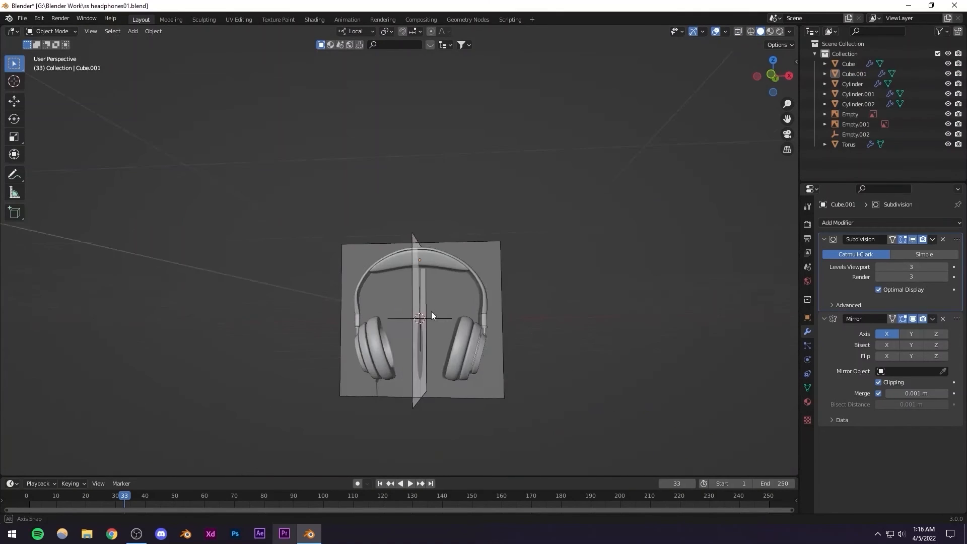
{"action": "key", "text": "ctrl+s"}
In front view, lower the cushion's bottom centre-edge vertices about 0.024 m along local Z
{"action": "scroll", "coordinate": [453, 322], "scroll_direction": "up", "scroll_amount": 3}
{"action": "key", "text": "KP_3"}
{"action": "key", "text": "KP_1"}
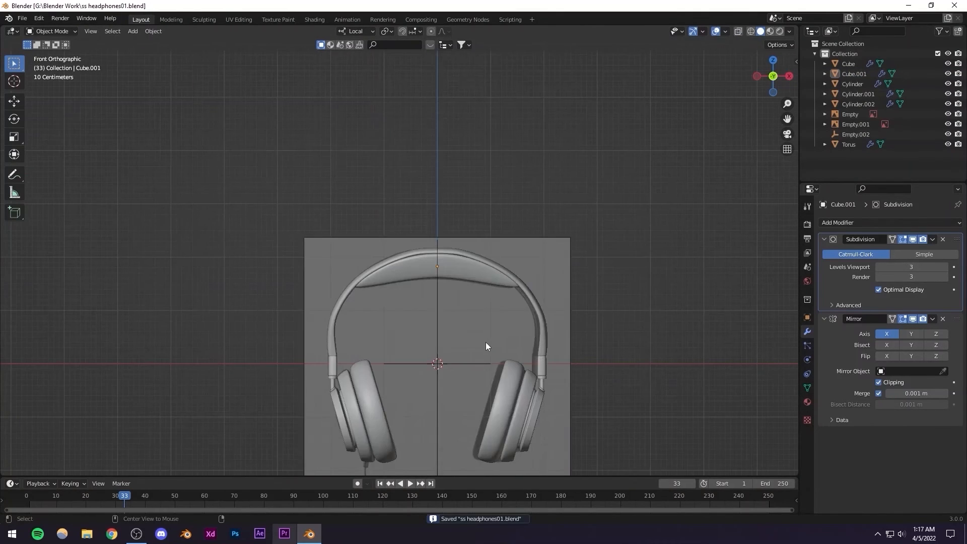
{"action": "scroll", "coordinate": [482, 343], "scroll_direction": "up", "scroll_amount": 3}
{"action": "scroll", "coordinate": [436, 325], "scroll_direction": "up", "scroll_amount": 4}
{"action": "key", "text": "Tab"}
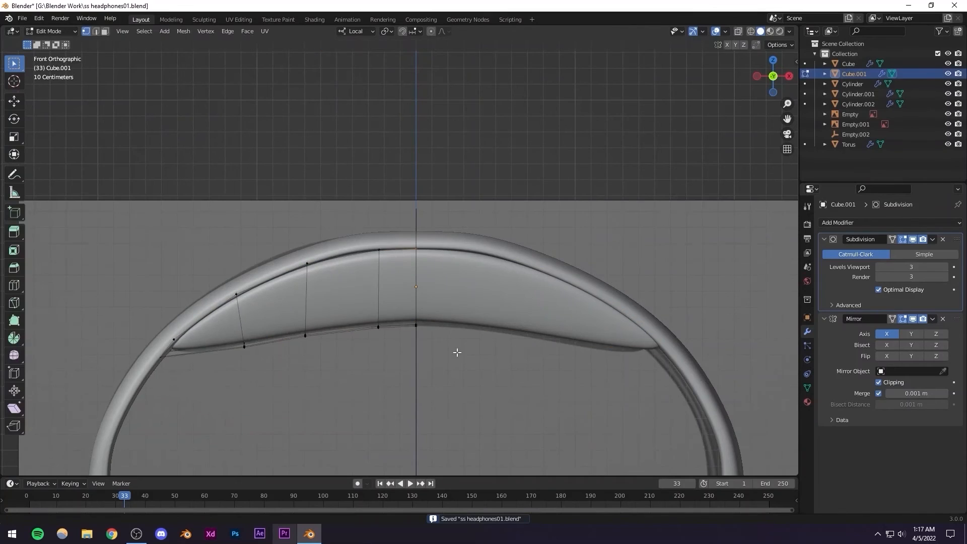
{"action": "scroll", "coordinate": [443, 335], "scroll_direction": "up", "scroll_amount": 5}
{"action": "left_click", "coordinate": [433, 312]}
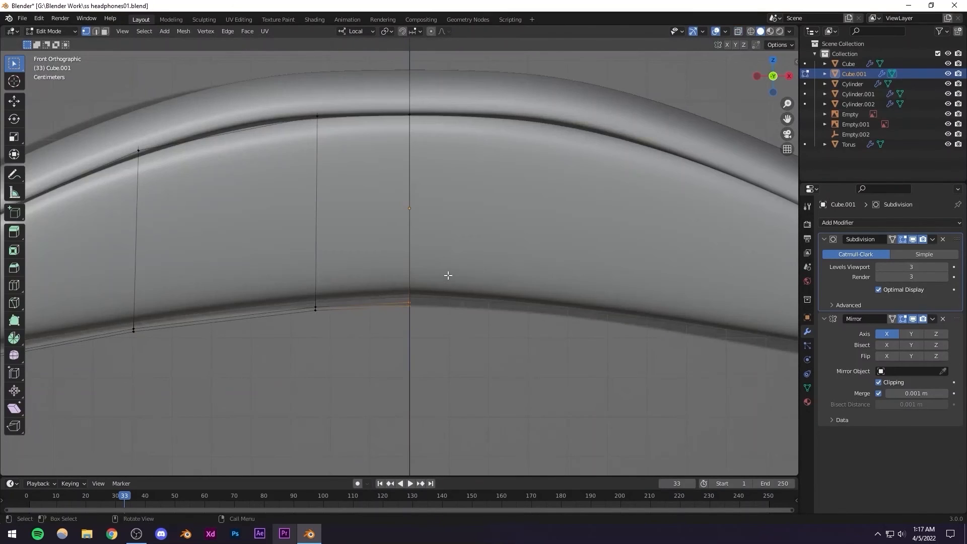
{"action": "key", "text": "g"}
{"action": "key", "text": "z"}
{"action": "key", "text": "z"}
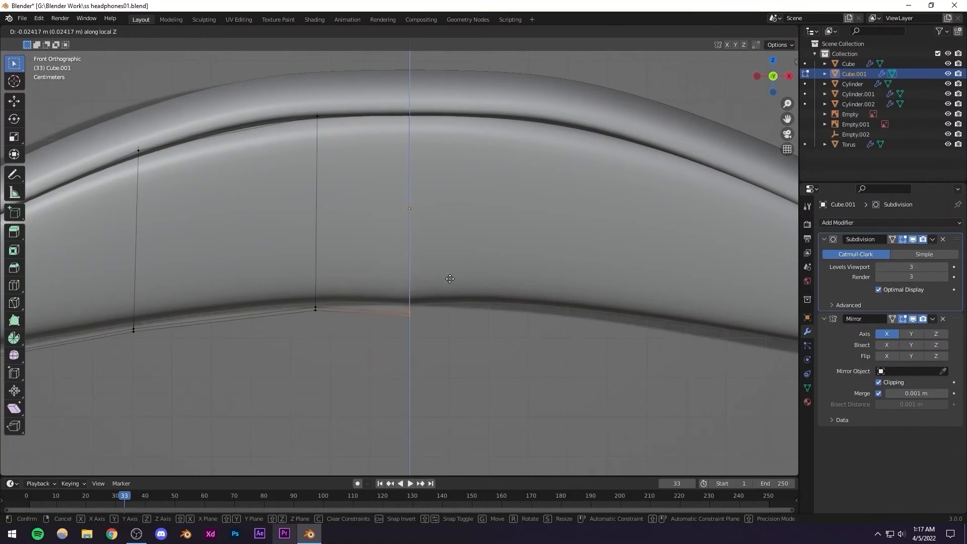
{"action": "left_click", "coordinate": [370, 300]}
Lower the cushion's bottom vertices beside the centre edge about 0.013 m along local Z
{"action": "left_click_drag", "start_coordinate": [341, 359], "coordinate": [341, 365]}
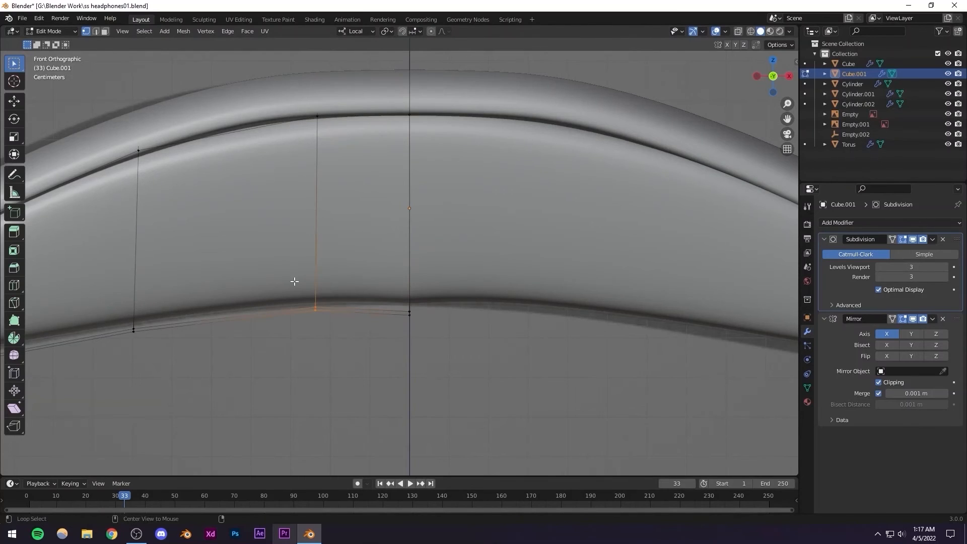
{"action": "key", "text": "alt+z"}
{"action": "left_click_drag", "start_coordinate": [301, 289], "coordinate": [348, 353]}
{"action": "key", "text": "alt+z"}
{"action": "key", "text": "g"}
{"action": "key", "text": "z"}
{"action": "key", "text": "z"}
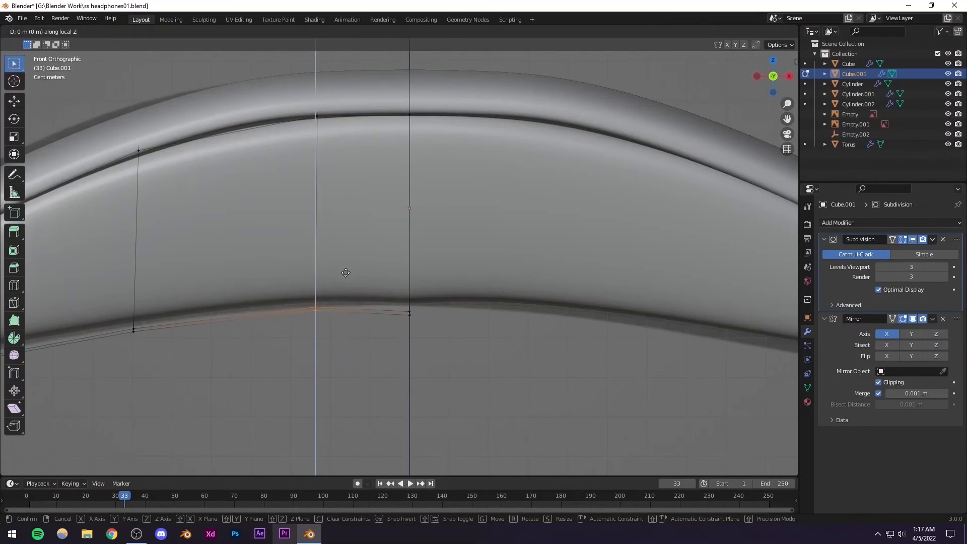
{"action": "left_click", "coordinate": [346, 277]}
Lower the next outward group of bottom vertices on the cushion about 0.005 m along local Z
{"action": "scroll", "coordinate": [305, 316], "scroll_direction": "down", "scroll_amount": 3}
{"action": "middle_click_drag", "start_coordinate": [311, 328], "coordinate": [414, 324], "text": "shift"}
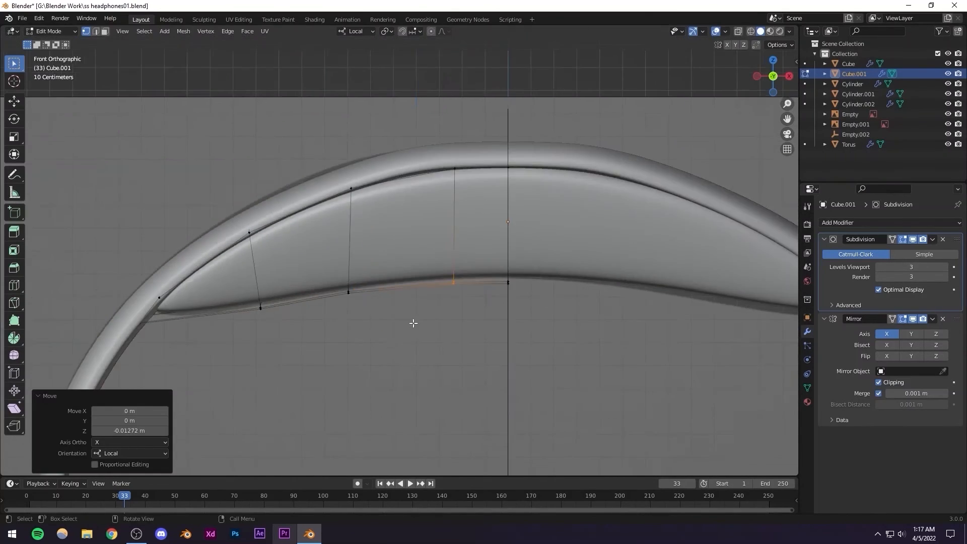
{"action": "scroll", "coordinate": [400, 334], "scroll_direction": "up", "scroll_amount": 4}
{"action": "key", "text": "alt+z"}
{"action": "left_click_drag", "start_coordinate": [269, 297], "coordinate": [350, 384]}
{"action": "key", "text": "alt+z"}
{"action": "key", "text": "g"}
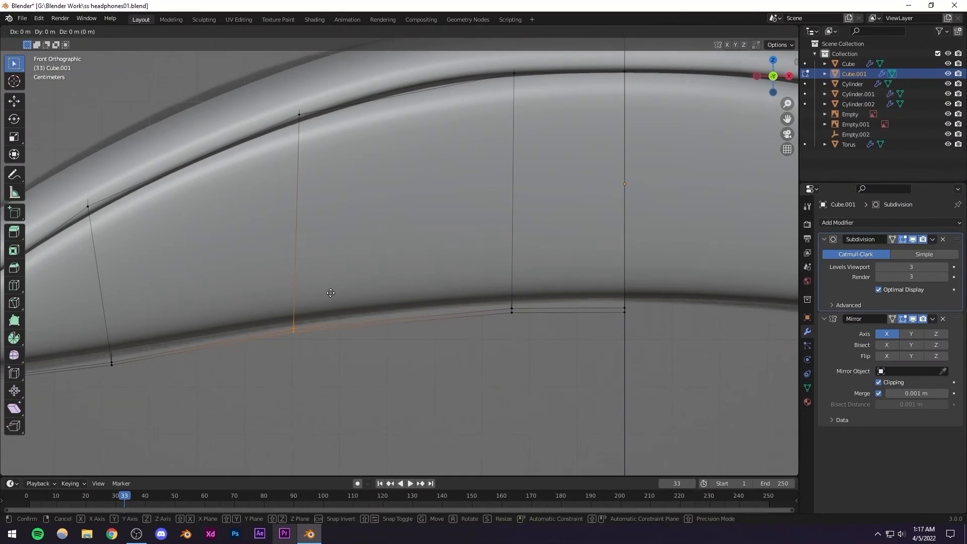
{"action": "key", "text": "z"}
{"action": "key", "text": "z"}
{"action": "left_click", "coordinate": [330, 351]}
Lower the bottom vertex group just inside the cushion's outer tip about 0.006 m along local Z
{"action": "middle_click_drag", "start_coordinate": [329, 352], "coordinate": [509, 343], "text": "shift"}
{"action": "key", "text": "alt+z"}
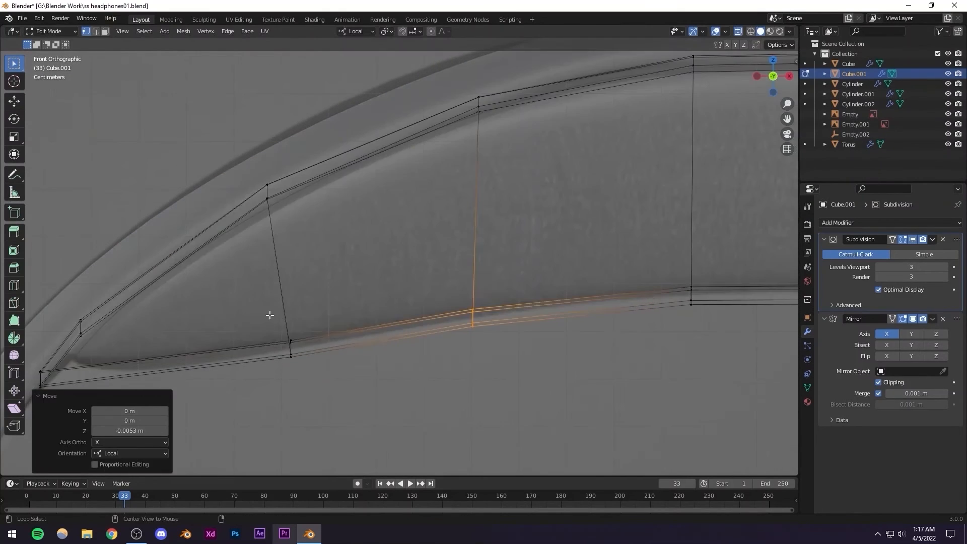
{"action": "left_click_drag", "start_coordinate": [263, 313], "coordinate": [356, 399]}
{"action": "key", "text": "alt+z"}
{"action": "key", "text": "g"}
{"action": "key", "text": "z"}
{"action": "key", "text": "z"}
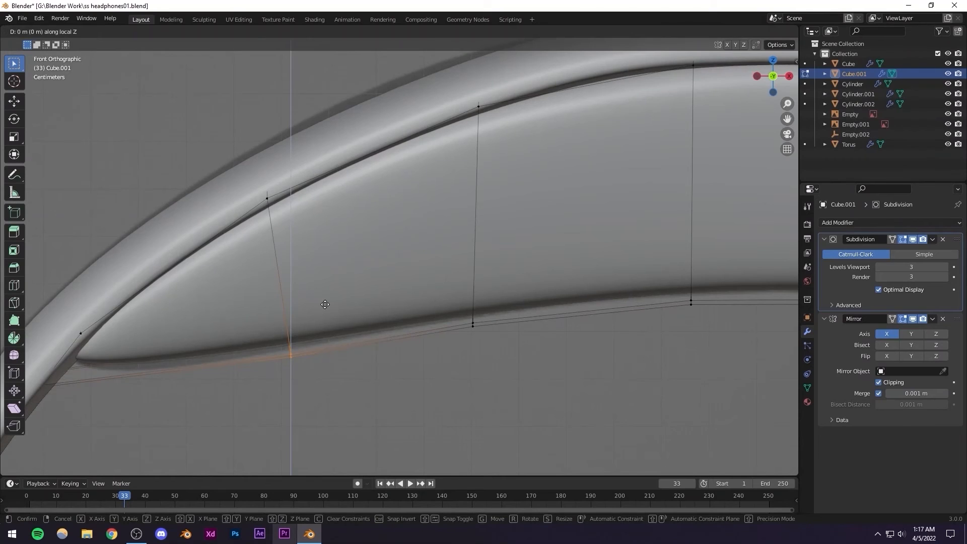
{"action": "left_click", "coordinate": [320, 312]}
Move the cushion's outermost bottom vertices about 0.022 m in X and -0.021 m in Z
{"action": "middle_click_drag", "start_coordinate": [240, 368], "coordinate": [495, 300], "text": "shift"}
{"action": "scroll", "coordinate": [403, 330], "scroll_direction": "up", "scroll_amount": 2}
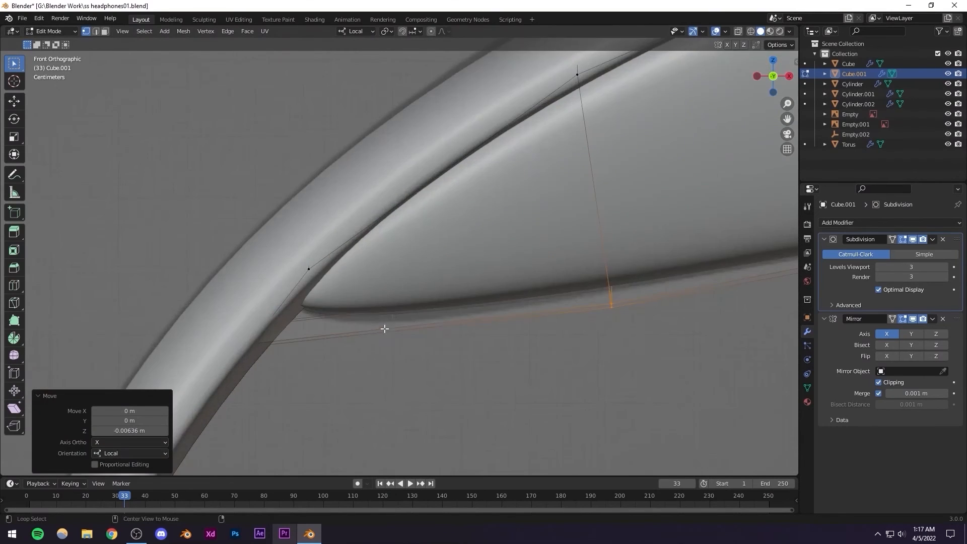
{"action": "key", "text": "alt+z"}
{"action": "left_click_drag", "start_coordinate": [214, 304], "coordinate": [341, 371]}
{"action": "key", "text": "alt+z"}
{"action": "key", "text": "g"}
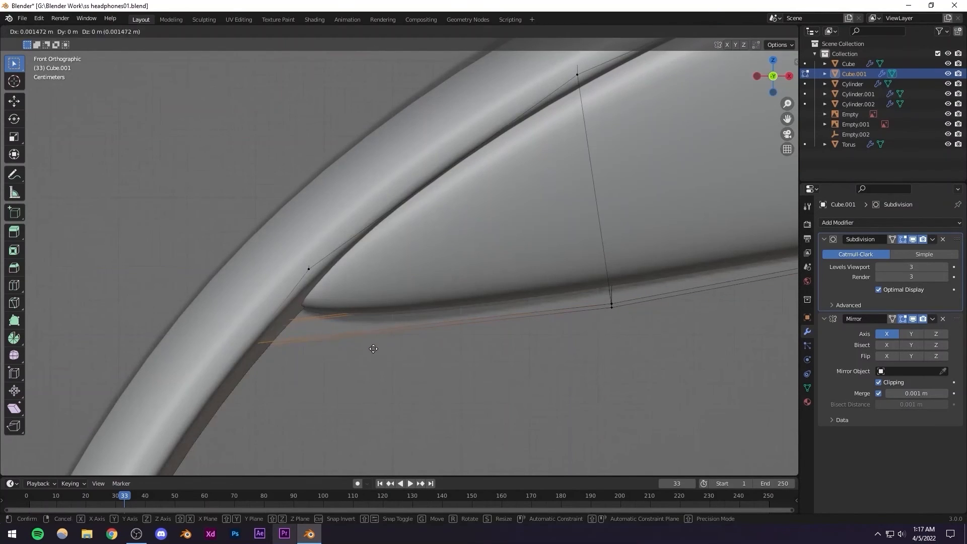
{"action": "left_click", "coordinate": [379, 358]}
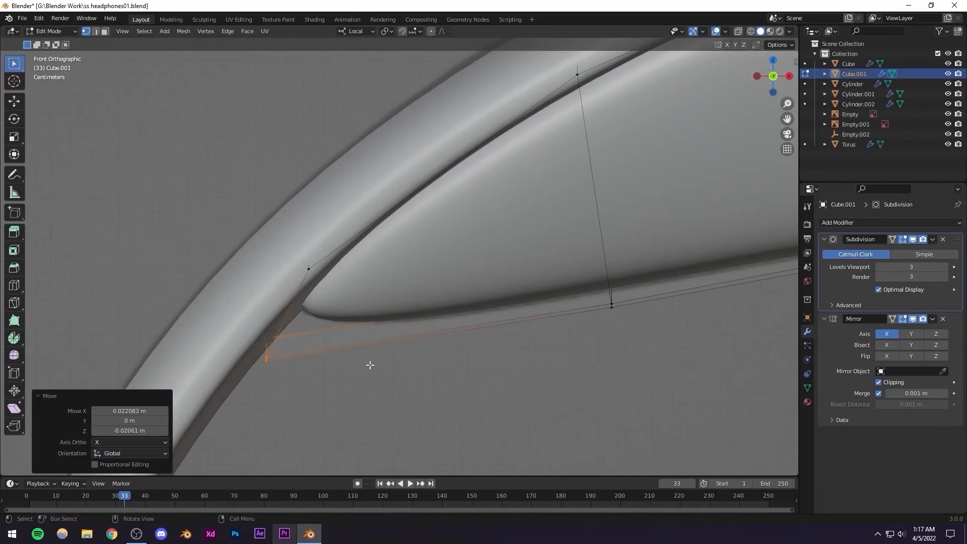
Leave the cushion's mesh editing with nothing selected, and save the file
{"action": "scroll", "coordinate": [375, 355], "scroll_direction": "down", "scroll_amount": 5}
{"action": "key", "text": "Tab"}
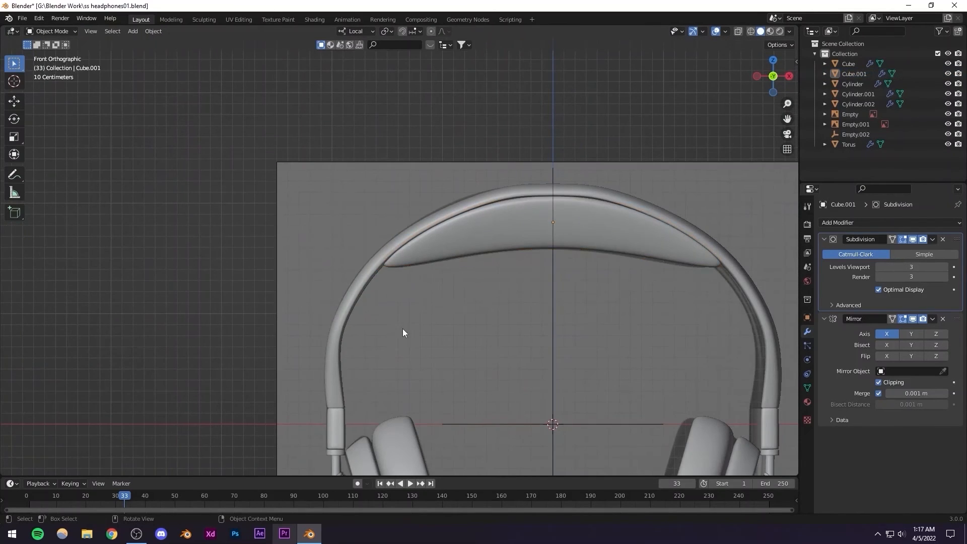
{"action": "middle_click_drag", "start_coordinate": [403, 329], "coordinate": [499, 323]}
{"action": "key", "text": "ctrl+s"}
Examine the cushion's shape and underside against the headband from several angles
{"action": "scroll", "coordinate": [370, 313], "scroll_direction": "down", "scroll_amount": 3}
{"action": "middle_click_drag", "start_coordinate": [371, 314], "coordinate": [452, 252]}
{"action": "scroll", "coordinate": [395, 301], "scroll_direction": "up", "scroll_amount": 6}
{"action": "scroll", "coordinate": [307, 270], "scroll_direction": "down", "scroll_amount": 5}
{"action": "scroll", "coordinate": [442, 276], "scroll_direction": "down", "scroll_amount": 4}
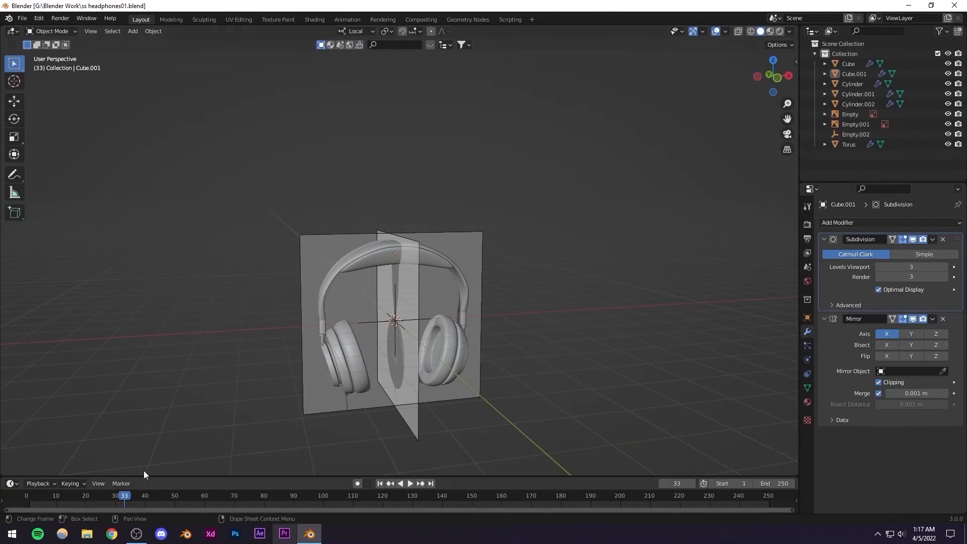
{"action": "middle_click_drag", "start_coordinate": [309, 320], "coordinate": [339, 332]}
{"action": "scroll", "coordinate": [361, 321], "scroll_direction": "up", "scroll_amount": 3}
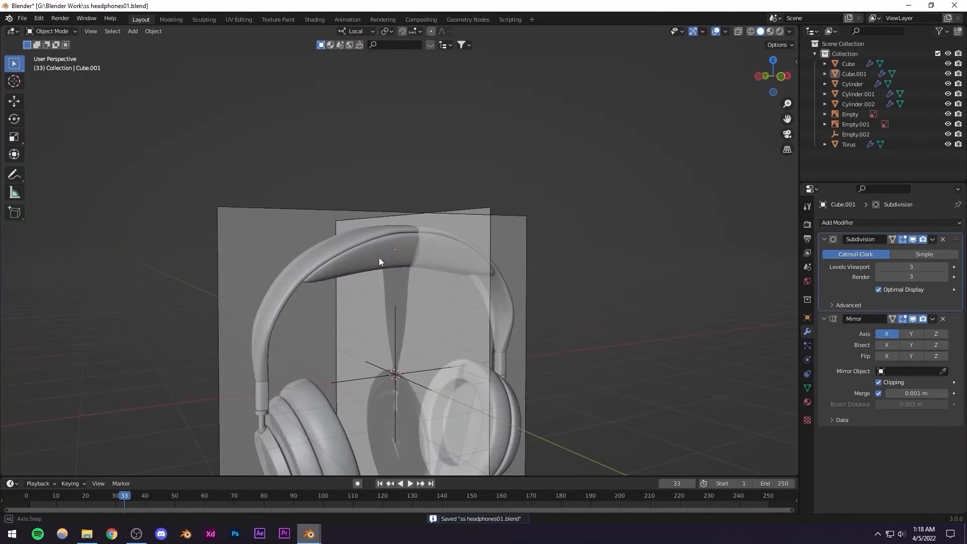
{"action": "middle_click_drag", "start_coordinate": [379, 258], "coordinate": [379, 280]}
{"action": "scroll", "coordinate": [409, 231], "scroll_direction": "up", "scroll_amount": 3}
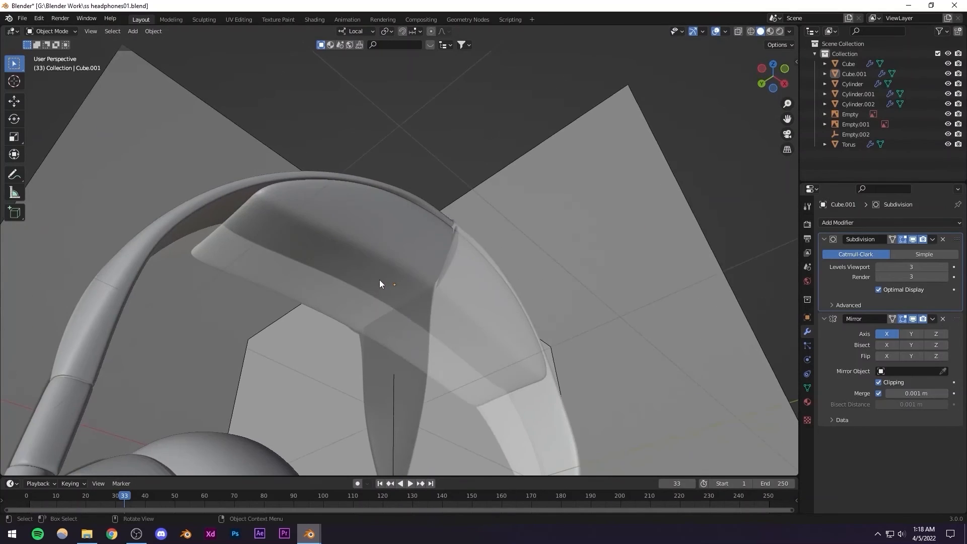
{"action": "scroll", "coordinate": [379, 280], "scroll_direction": "up", "scroll_amount": 3}
{"action": "scroll", "coordinate": [283, 282], "scroll_direction": "down", "scroll_amount": 1}
{"action": "middle_click_drag", "start_coordinate": [302, 282], "coordinate": [334, 271]}
Edge-slide the long lower edges on one side of the cushion across its underside by a factor of 0.355
{"action": "left_click", "coordinate": [326, 271]}
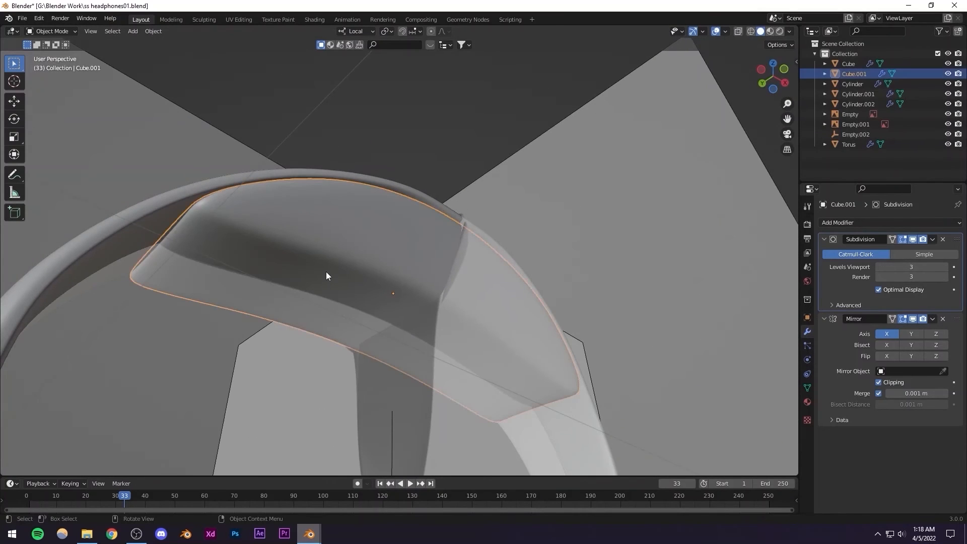
{"action": "key", "text": "Tab"}
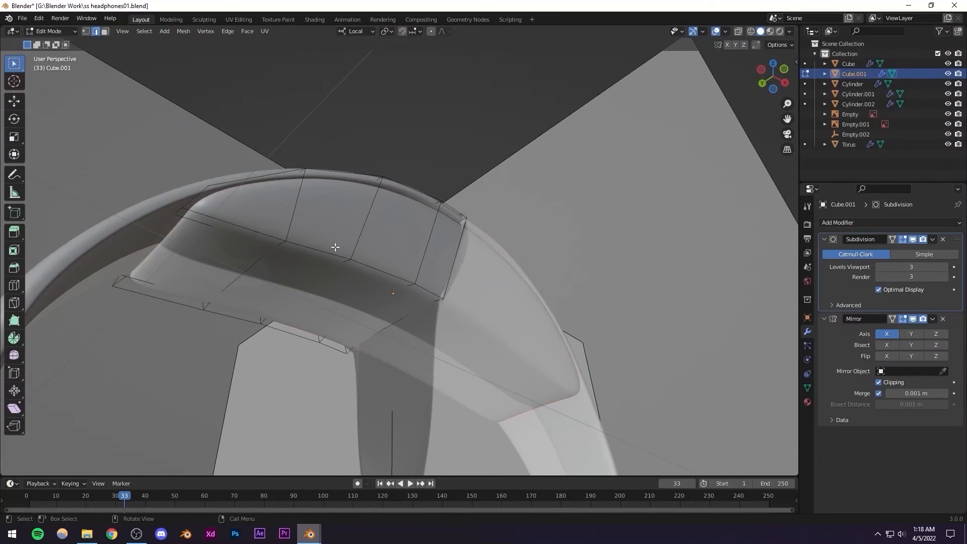
{"action": "key", "text": "alt+z"}
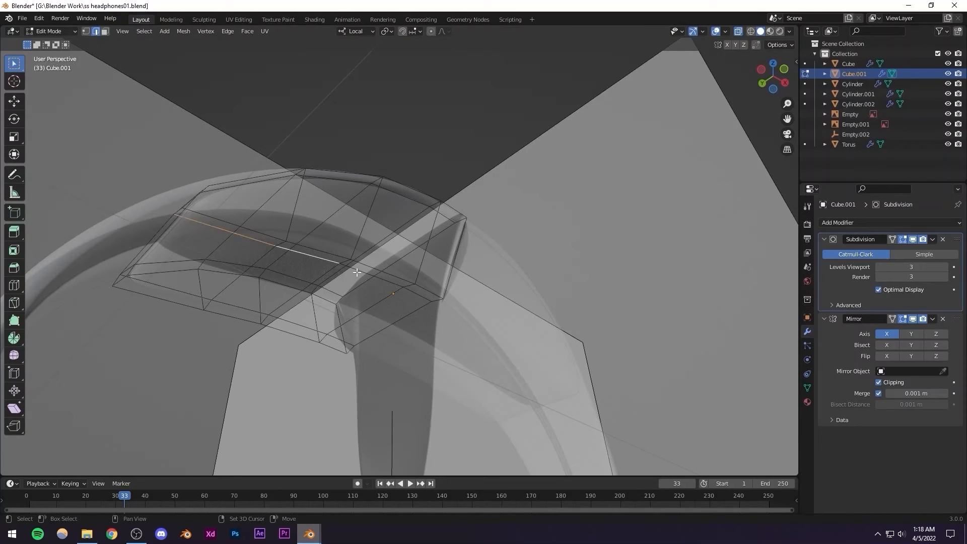
{"action": "scroll", "coordinate": [392, 299], "scroll_direction": "down", "scroll_amount": 5}
{"action": "middle_click_drag", "start_coordinate": [392, 299], "coordinate": [391, 290]}
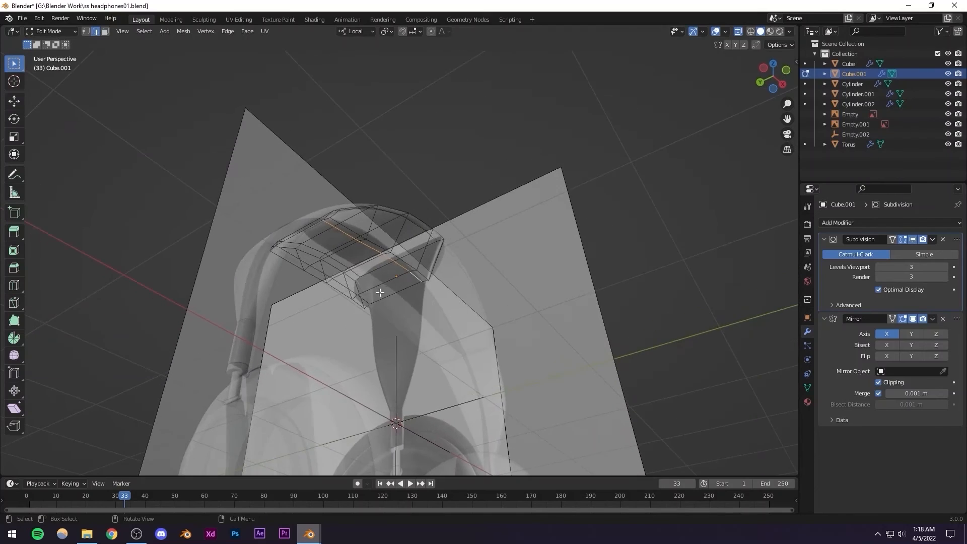
{"action": "scroll", "coordinate": [391, 290], "scroll_direction": "up", "scroll_amount": 7}
{"action": "key", "text": "g"}
{"action": "key", "text": "g"}
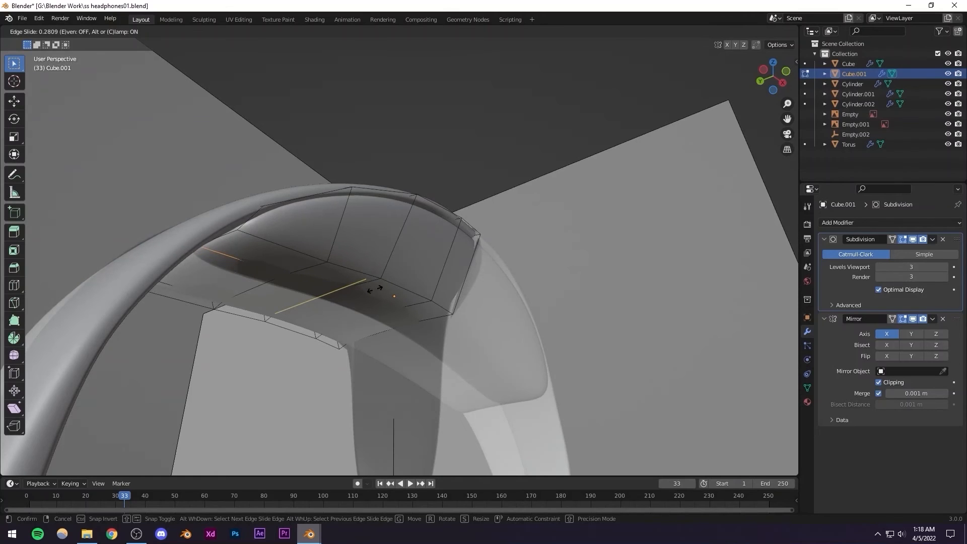
{"action": "left_click", "coordinate": [372, 290]}
{"action": "scroll", "coordinate": [372, 290], "scroll_direction": "down", "scroll_amount": 4}
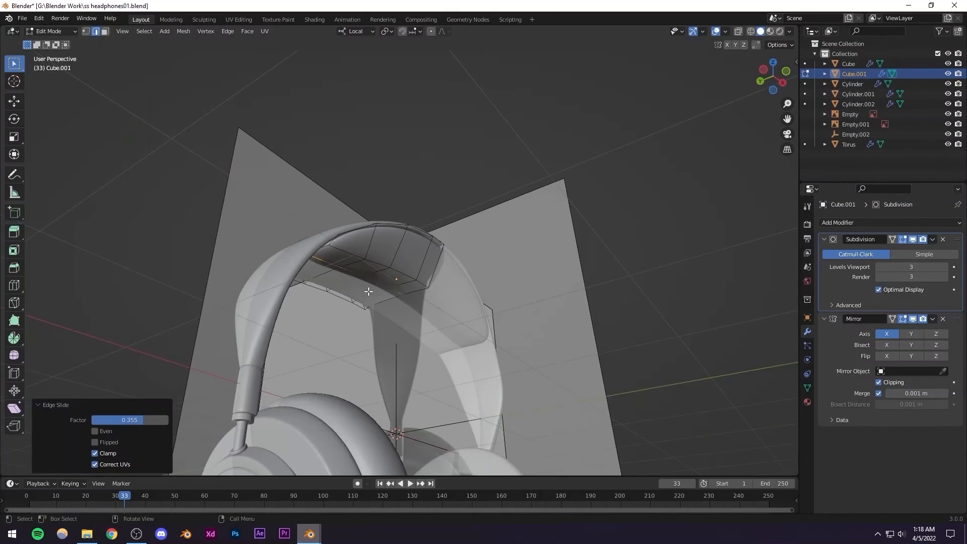
{"action": "key", "text": "Tab"}
Edge-slide the long lower edges on the cushion's opposite side across its underside by a factor of about -0.32
{"action": "middle_click_drag", "start_coordinate": [368, 291], "coordinate": [347, 303]}
{"action": "scroll", "coordinate": [323, 311], "scroll_direction": "down", "scroll_amount": 2}
{"action": "left_click", "coordinate": [361, 303]}
{"action": "scroll", "coordinate": [348, 306], "scroll_direction": "up", "scroll_amount": 5}
{"action": "middle_click_drag", "start_coordinate": [296, 281], "coordinate": [373, 288]}
{"action": "key", "text": "Tab"}
{"action": "key", "text": "alt+z"}
{"action": "scroll", "coordinate": [369, 288], "scroll_direction": "up", "scroll_amount": 2}
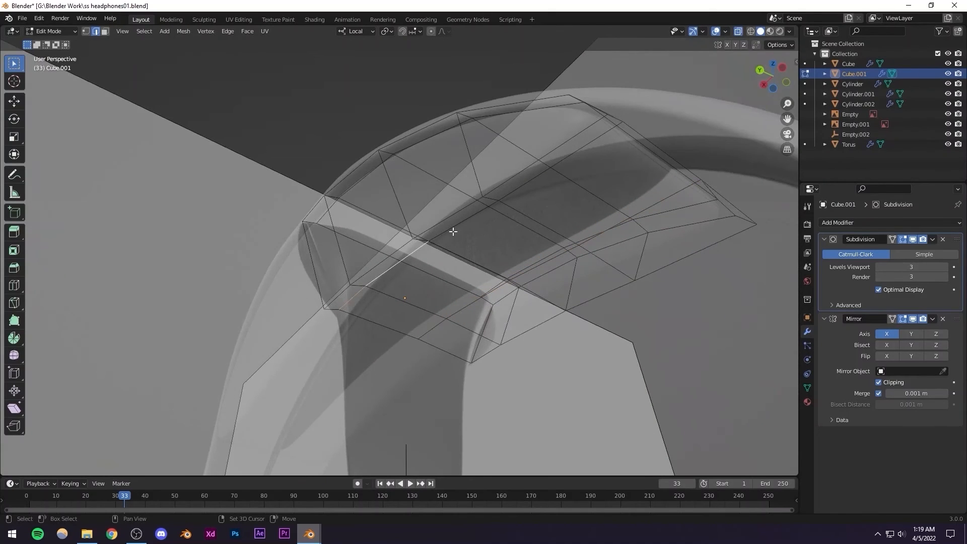
{"action": "scroll", "coordinate": [430, 233], "scroll_direction": "down", "scroll_amount": 4}
{"action": "key", "text": "alt+z"}
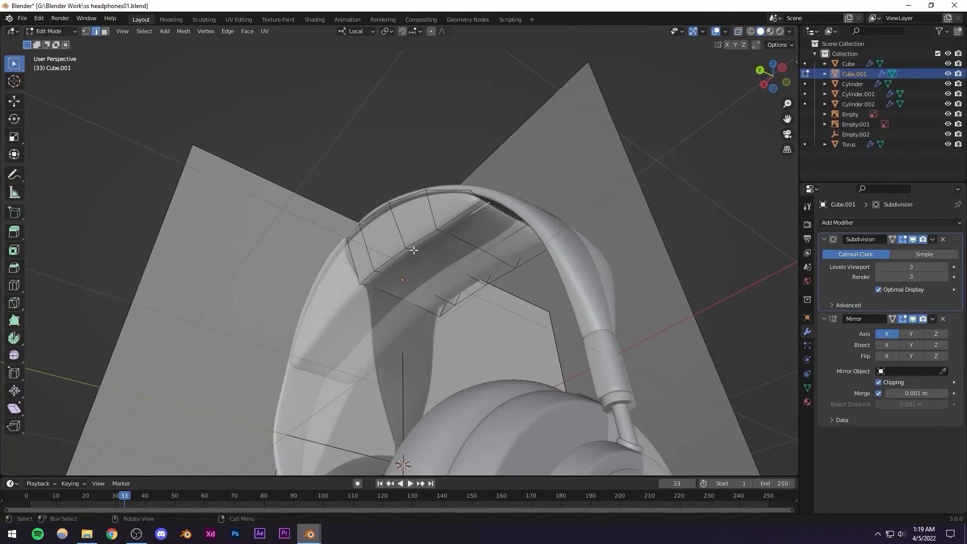
{"action": "scroll", "coordinate": [415, 251], "scroll_direction": "up", "scroll_amount": 3}
{"action": "mouse_move", "coordinate": [414, 250]}
{"action": "middle_mouse_down"}
{"action": "mouse_move", "coordinate": [405, 255]}
{"action": "mouse_move", "coordinate": [430, 257]}
{"action": "middle_mouse_up"}
{"action": "key", "text": "g"}
{"action": "key", "text": "g"}
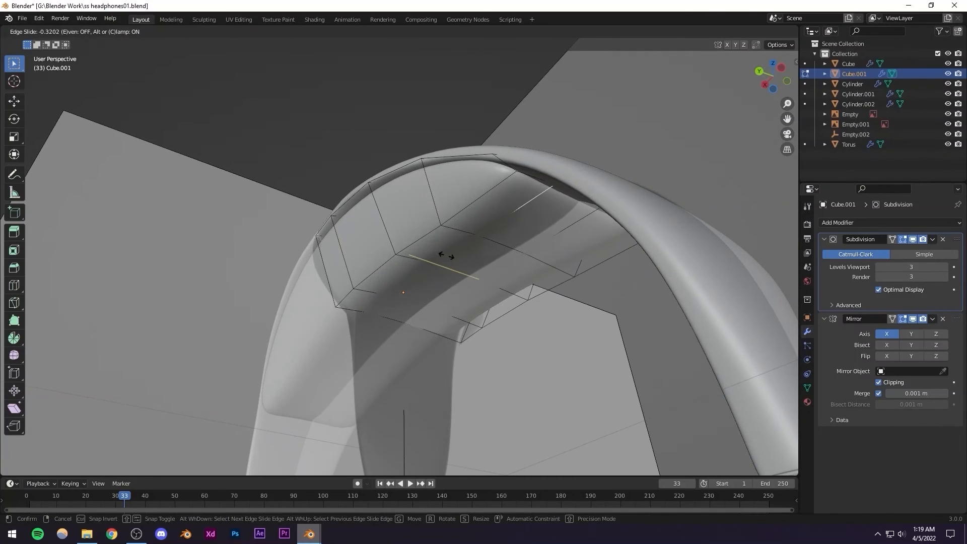
{"action": "left_click", "coordinate": [439, 258]}
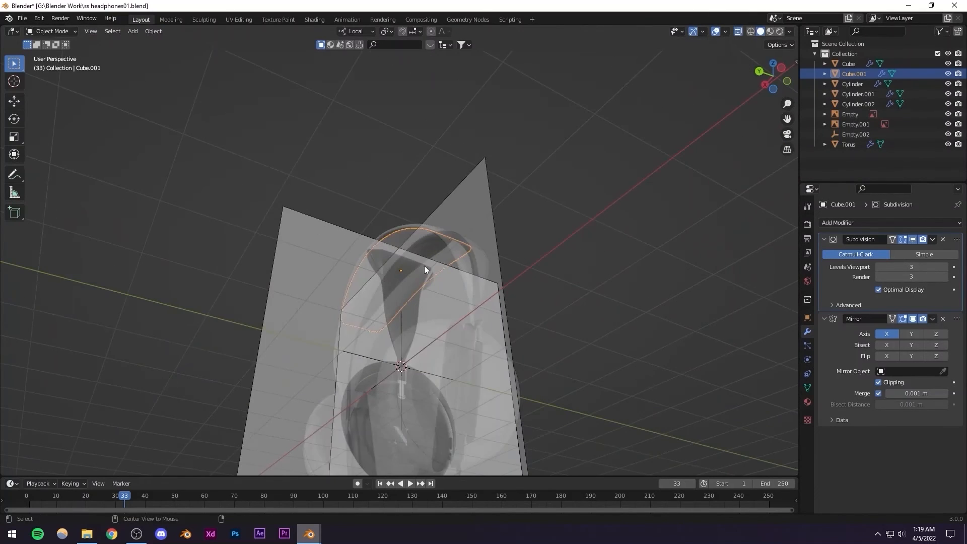
Leave the cushion in Object Mode, deselected with X-ray off, and save the file
{"action": "left_click", "coordinate": [509, 249]}
{"action": "key", "text": "ctrl+s"}
{"action": "middle_click_drag", "start_coordinate": [524, 292], "coordinate": [472, 351]}
{"action": "middle_click_drag", "start_coordinate": [380, 352], "coordinate": [416, 373]}
{"action": "scroll", "coordinate": [403, 340], "scroll_direction": "up", "scroll_amount": 4}
{"action": "mouse_move", "coordinate": [403, 340]}
{"action": "middle_mouse_down"}
{"action": "mouse_move", "coordinate": [437, 329]}
{"action": "mouse_move", "coordinate": [414, 327]}
{"action": "middle_mouse_up"}
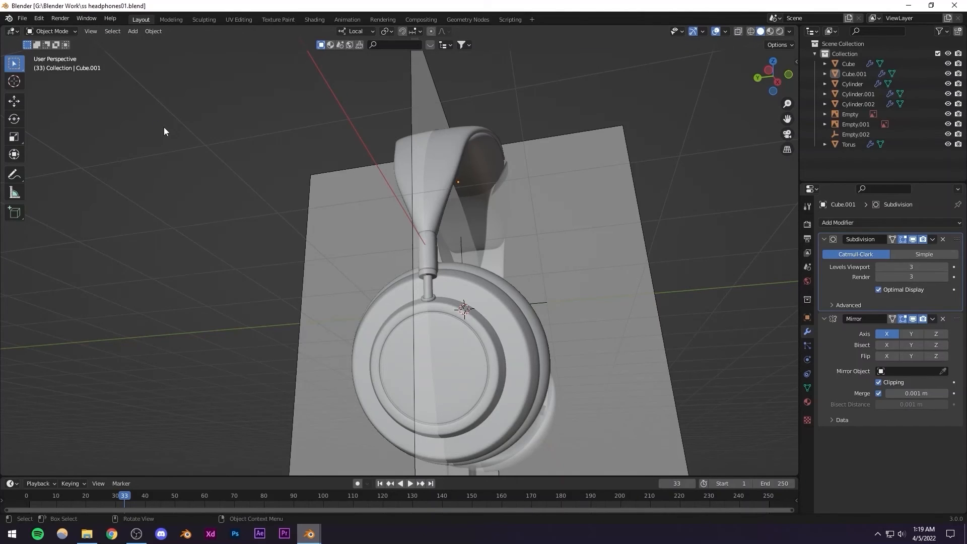
{"action": "key", "text": "ctrl+s"}
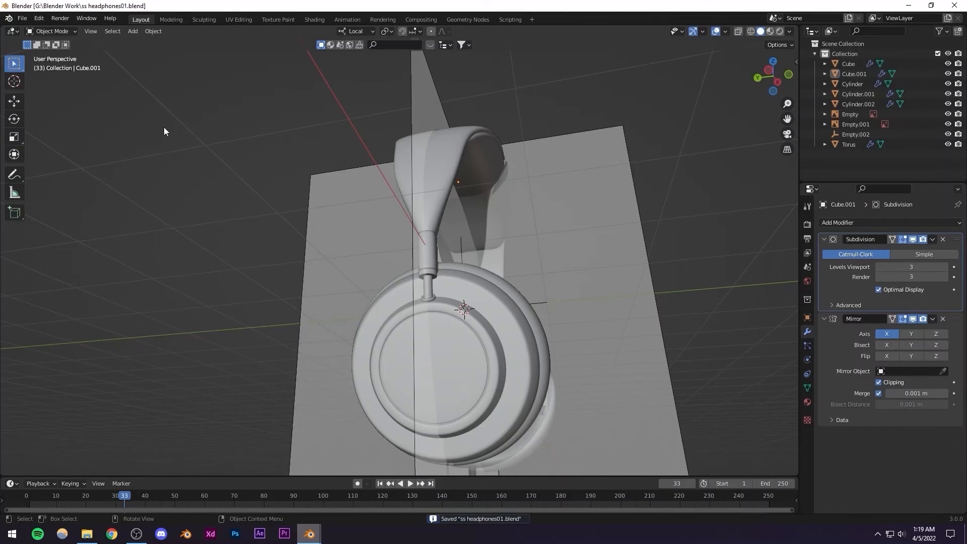
Add a text object and, in front view, rotate it 90° about the X axis
{"action": "left_click", "coordinate": [133, 32]}
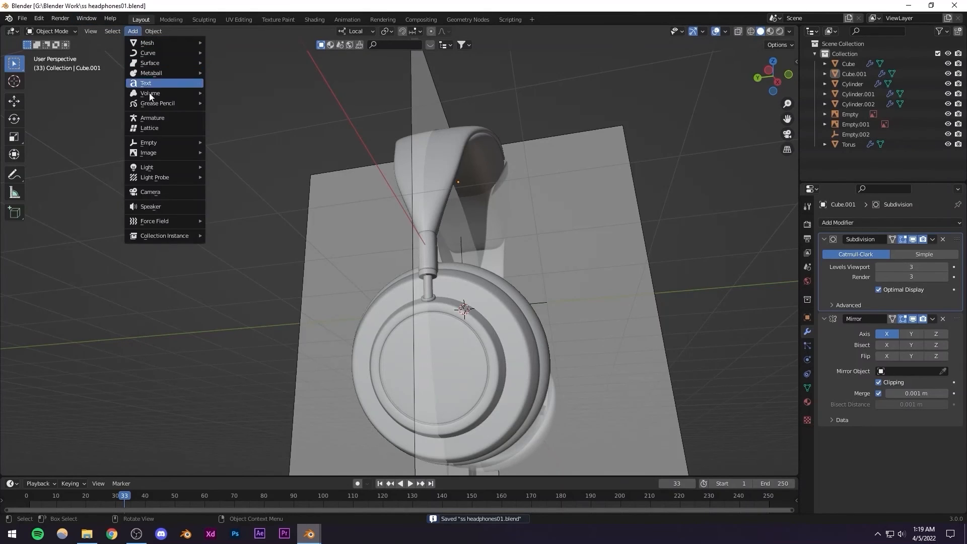
{"action": "left_click", "coordinate": [159, 82]}
{"action": "middle_click_drag", "start_coordinate": [343, 232], "coordinate": [433, 287]}
{"action": "scroll", "coordinate": [432, 286], "scroll_direction": "up", "scroll_amount": 2}
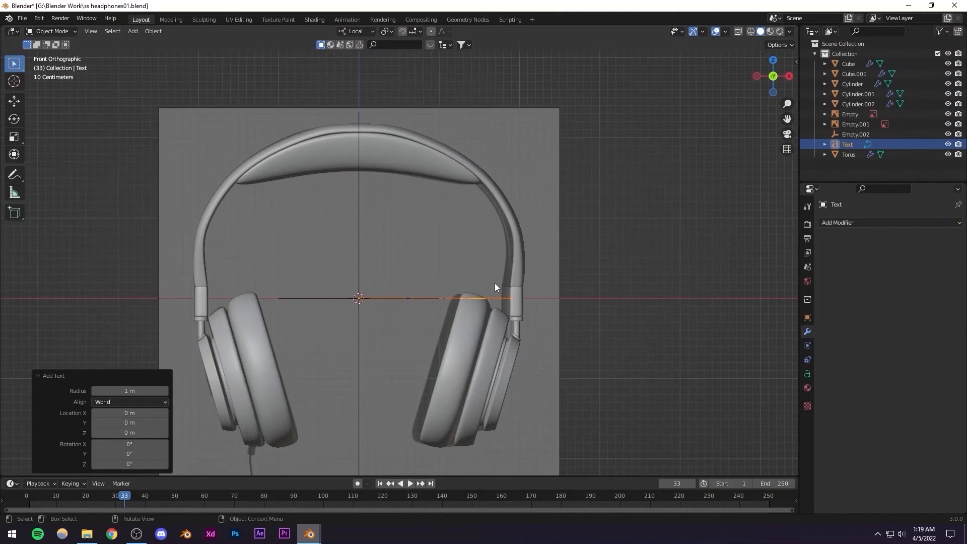
{"action": "type", "text": "rx90"}
{"action": "key", "text": "Return"}
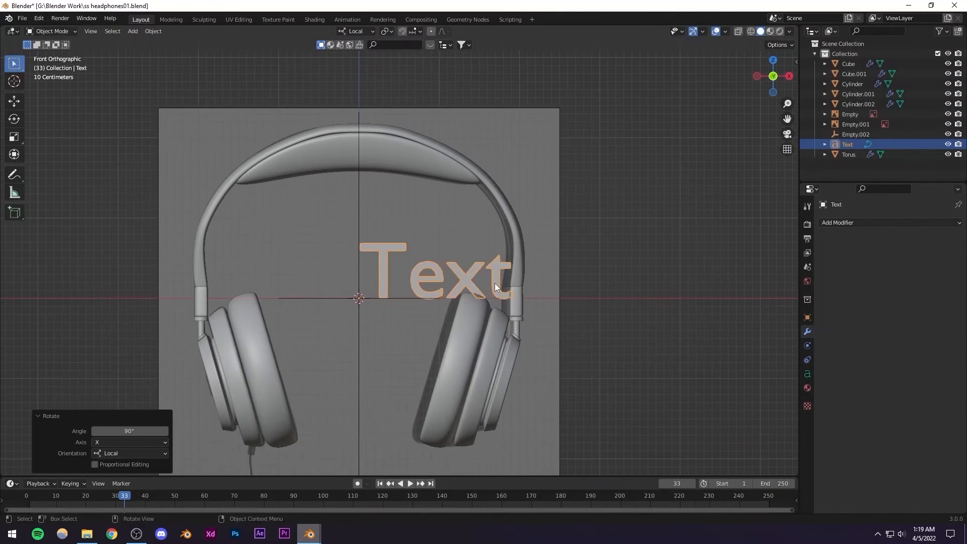
Replace the text object's content with "N" and save the file
{"action": "key", "text": "Tab"}
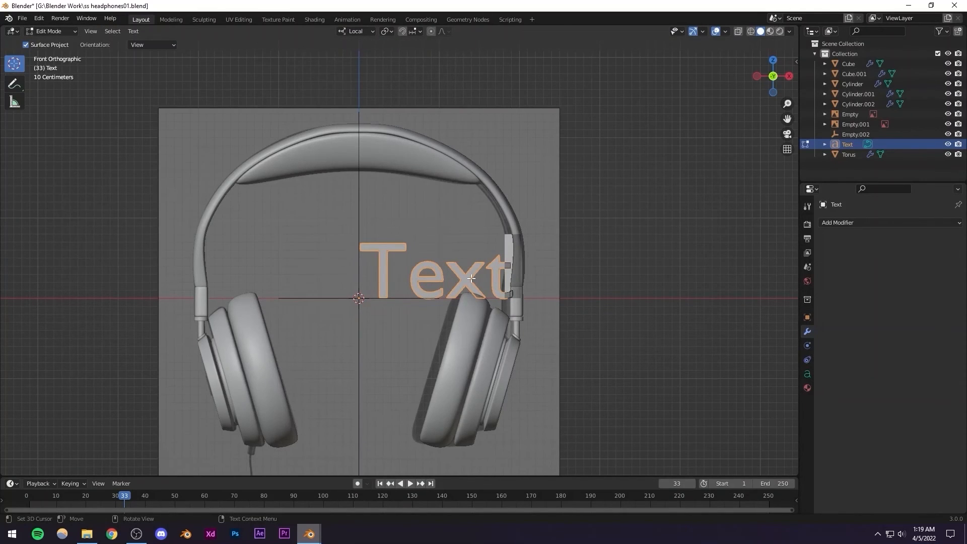
{"action": "key", "text": "BackSpace"}
{"action": "key", "text": "BackSpace"}
{"action": "key", "text": "BackSpace"}
{"action": "key", "text": "BackSpace"}
{"action": "type", "text": "nm"}
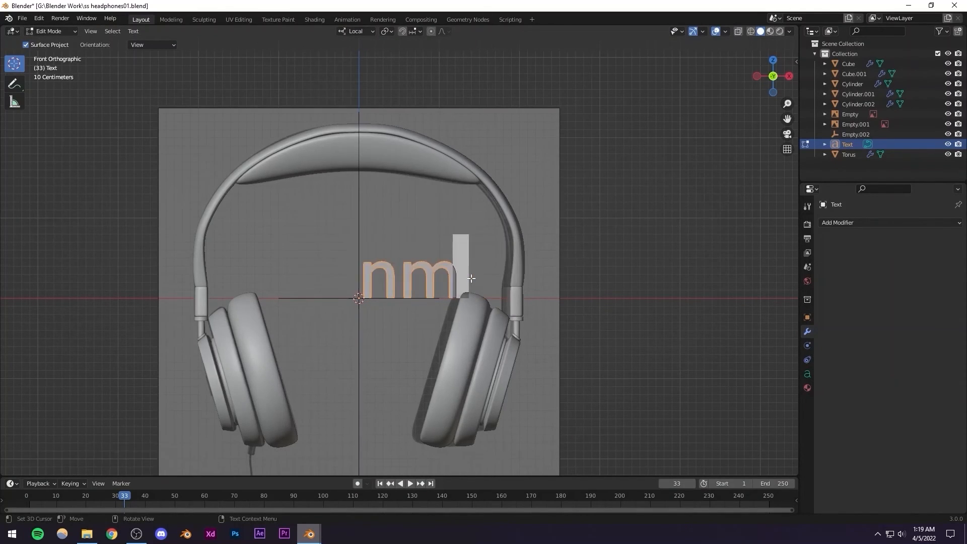
{"action": "key", "text": "BackSpace"}
{"action": "key", "text": "BackSpace"}
{"action": "type", "text": "N`"}
{"action": "key", "text": "Tab"}
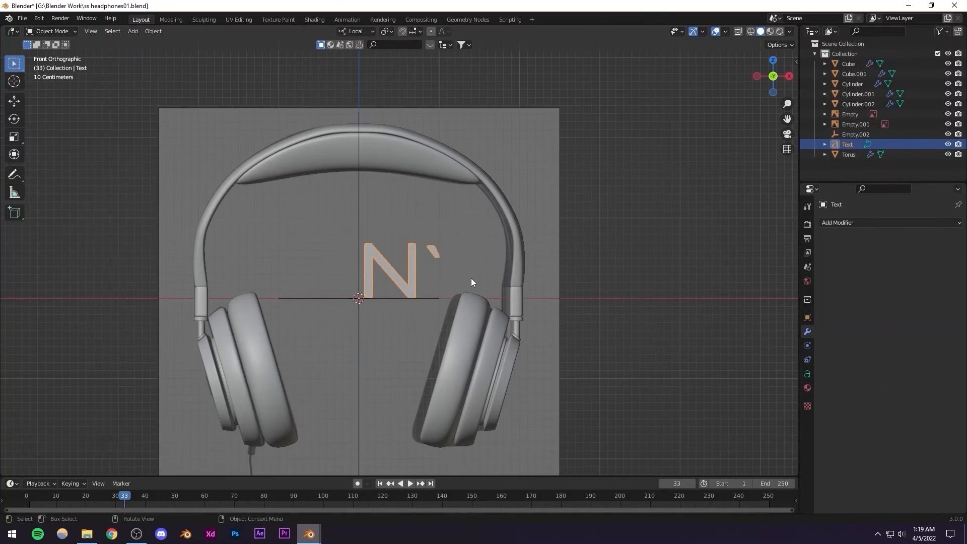
{"action": "key", "text": "Tab"}
{"action": "key", "text": "BackSpace"}
{"action": "key", "text": "Tab"}
{"action": "key", "text": "ctrl+s"}
Load the Quakiez Display font from the desktop folder as the text object's regular font and deselect the text
{"action": "left_click", "coordinate": [808, 374]}
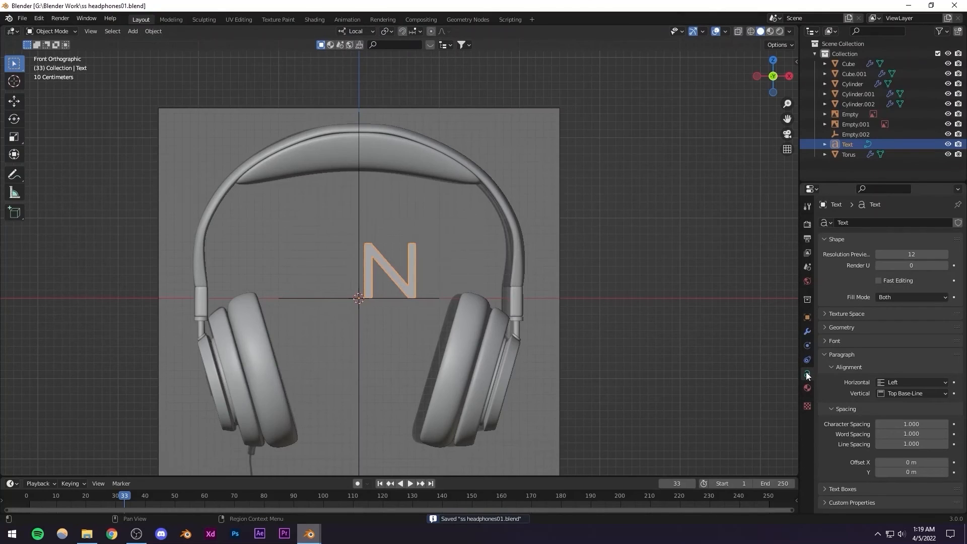
{"action": "left_click", "coordinate": [826, 342]}
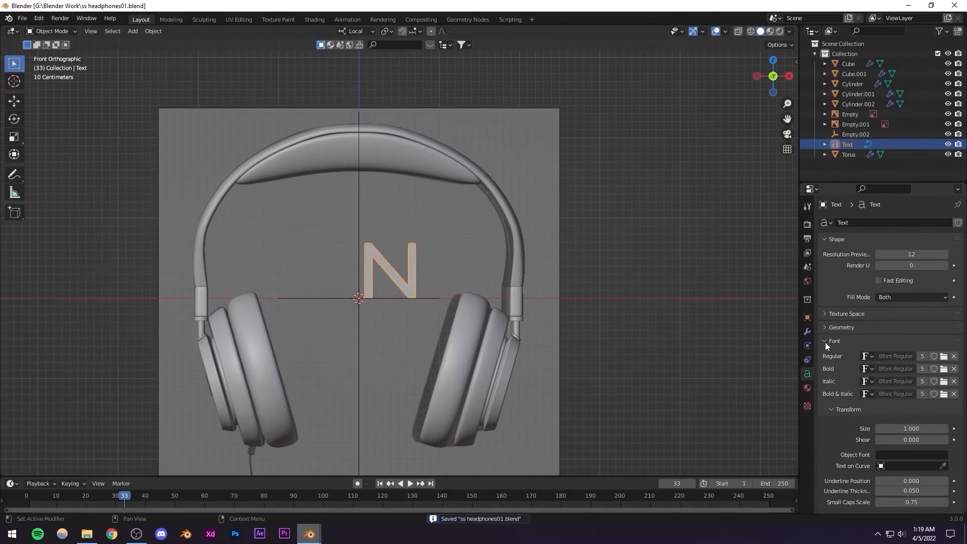
{"action": "left_click", "coordinate": [945, 356]}
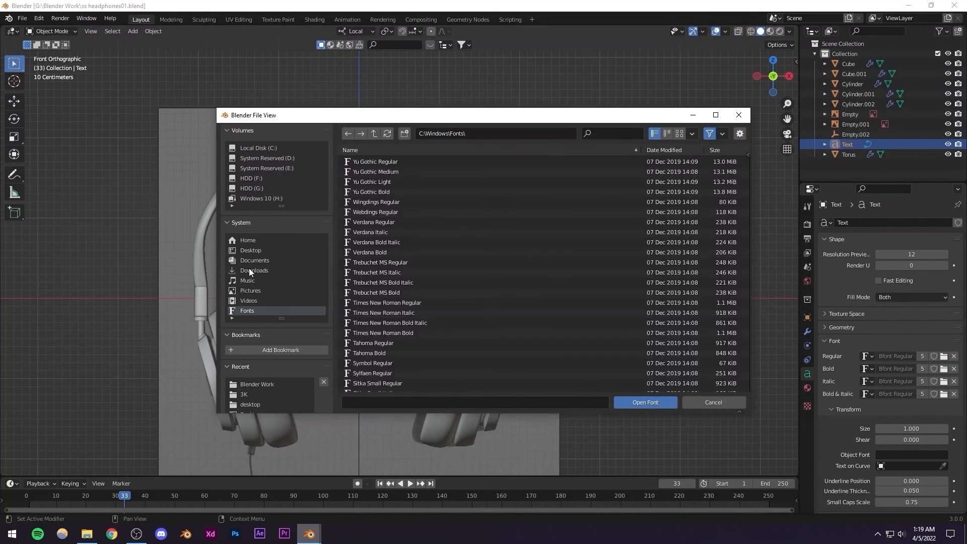
{"action": "left_click", "coordinate": [247, 250]}
{"action": "double_click", "coordinate": [362, 212]}
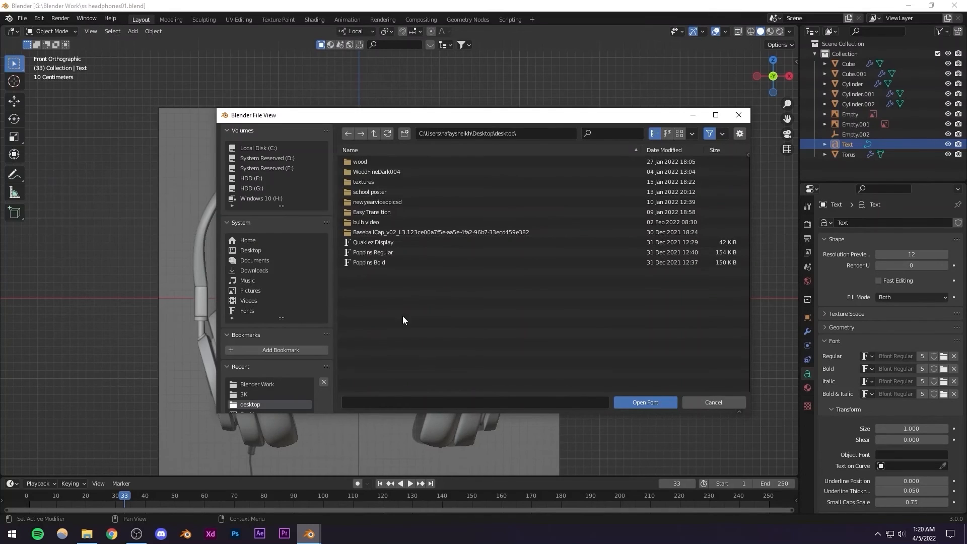
{"action": "double_click", "coordinate": [367, 244]}
{"action": "scroll", "coordinate": [386, 295], "scroll_direction": "up", "scroll_amount": 1}
{"action": "scroll", "coordinate": [386, 299], "scroll_direction": "up", "scroll_amount": 1}
{"action": "left_click", "coordinate": [366, 289]}
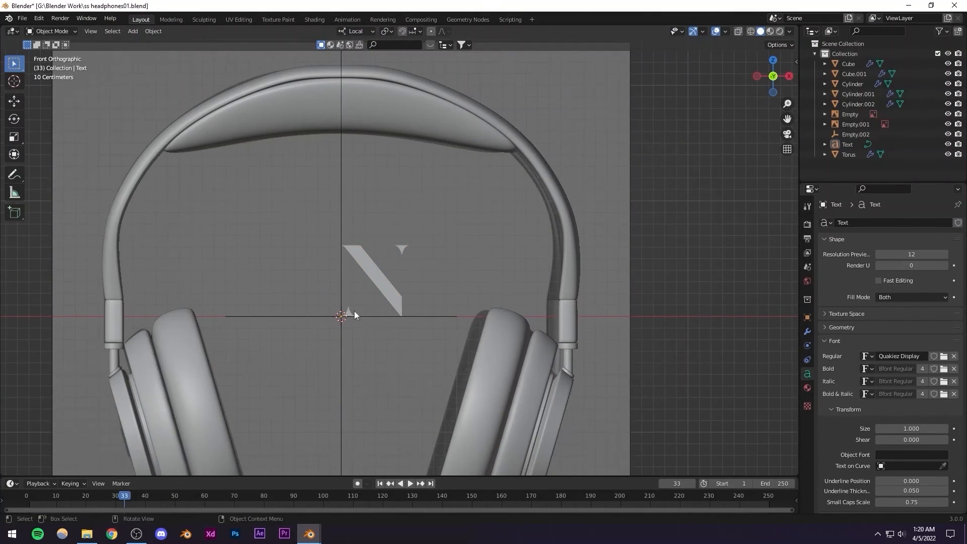
Switch to Chrome, go to dafont.com, download the Heading Now font and open the heading_now.zip archive
{"action": "left_click", "coordinate": [112, 535]}
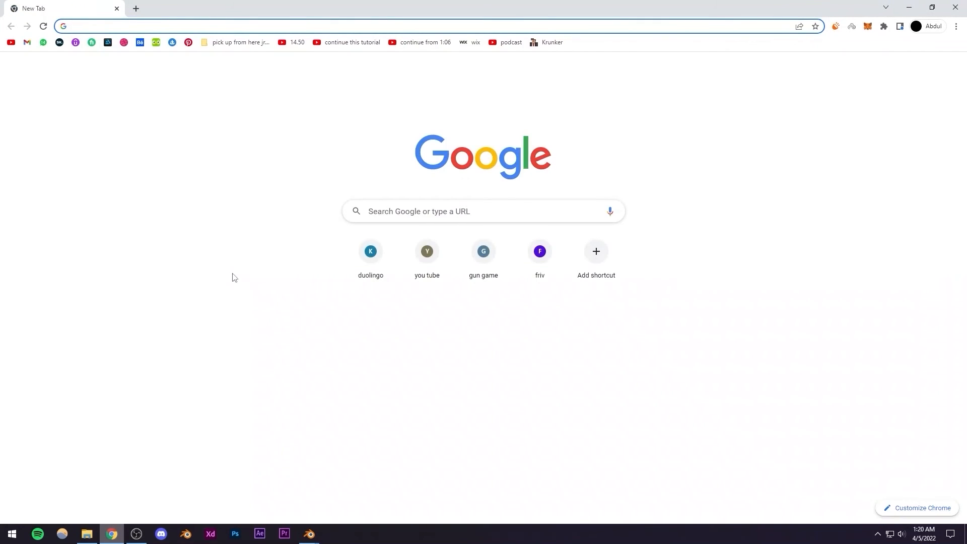
{"action": "type", "text": "dafo"}
{"action": "key", "text": "Return"}
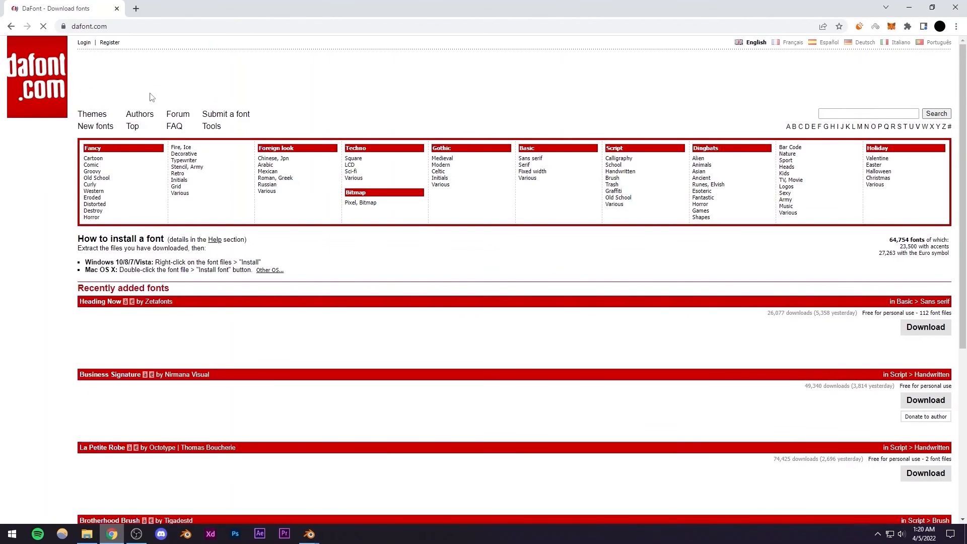
{"action": "scroll", "coordinate": [293, 266], "scroll_direction": "down", "scroll_amount": 1}
{"action": "scroll", "coordinate": [294, 266], "scroll_direction": "down", "scroll_amount": 2}
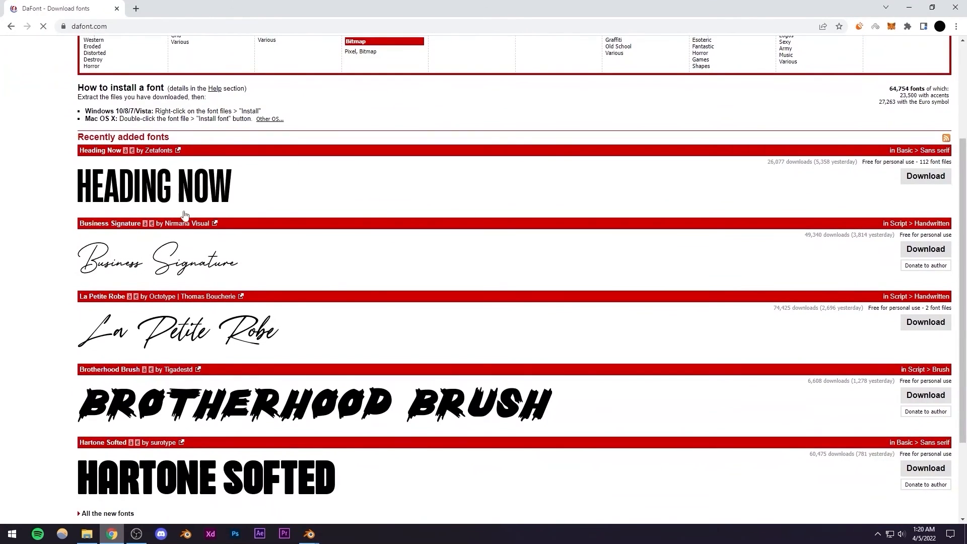
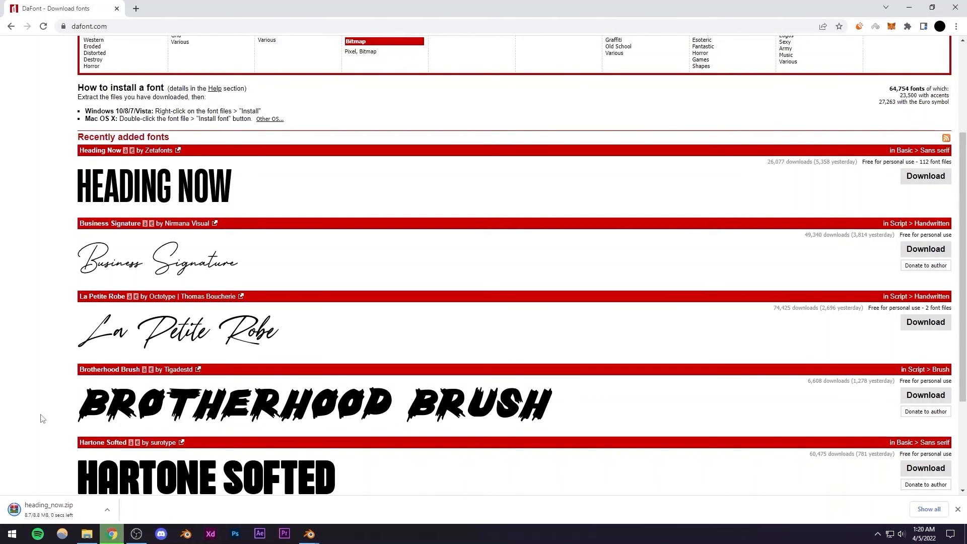
{"action": "left_click", "coordinate": [53, 502]}
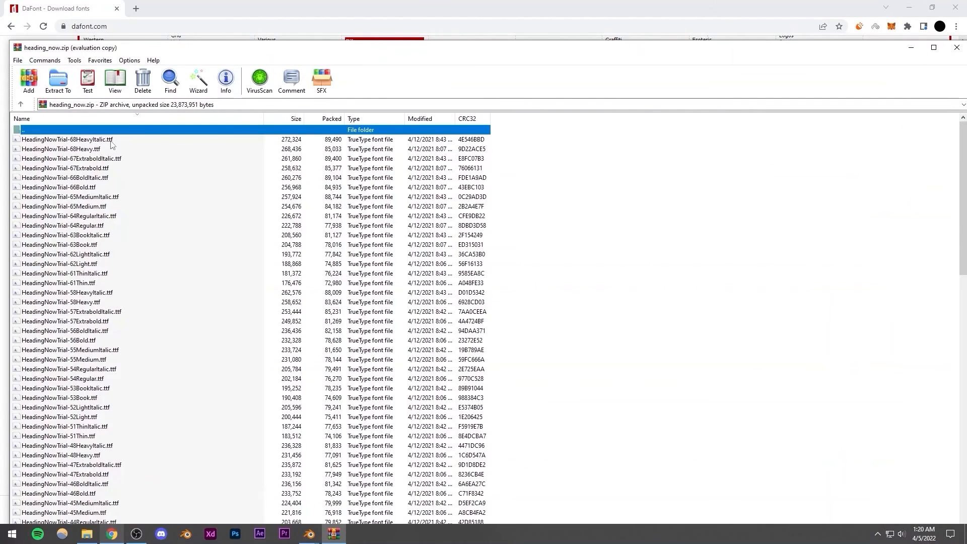
{"action": "left_click", "coordinate": [543, 304]}
Switch back to Blender, view the font files available for the text's regular font and cancel without loading one
{"action": "left_click", "coordinate": [316, 533]}
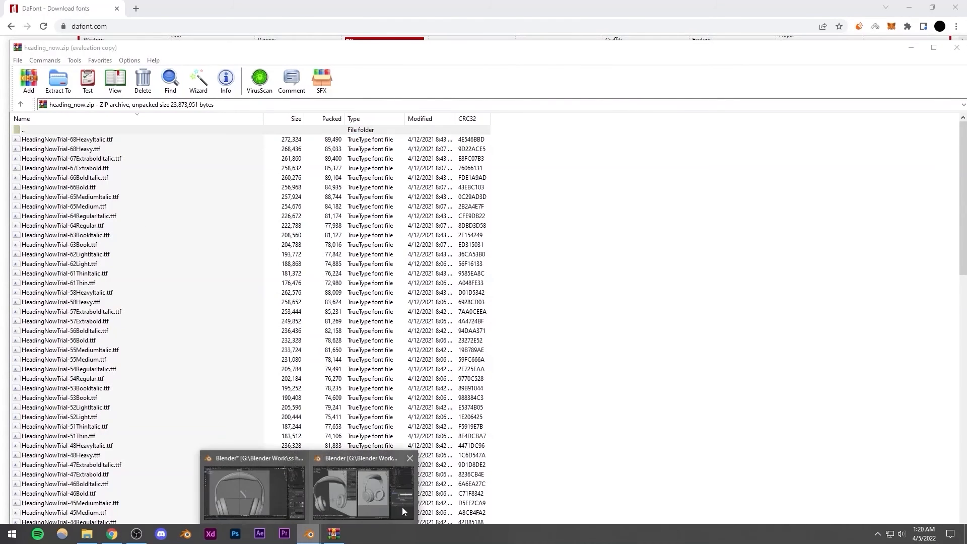
{"action": "left_click", "coordinate": [274, 490]}
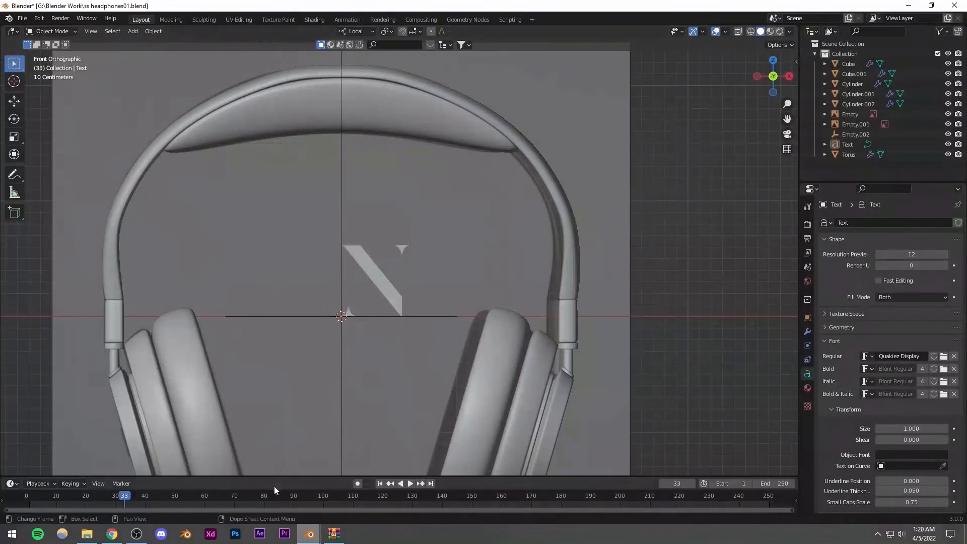
{"action": "left_click", "coordinate": [944, 357]}
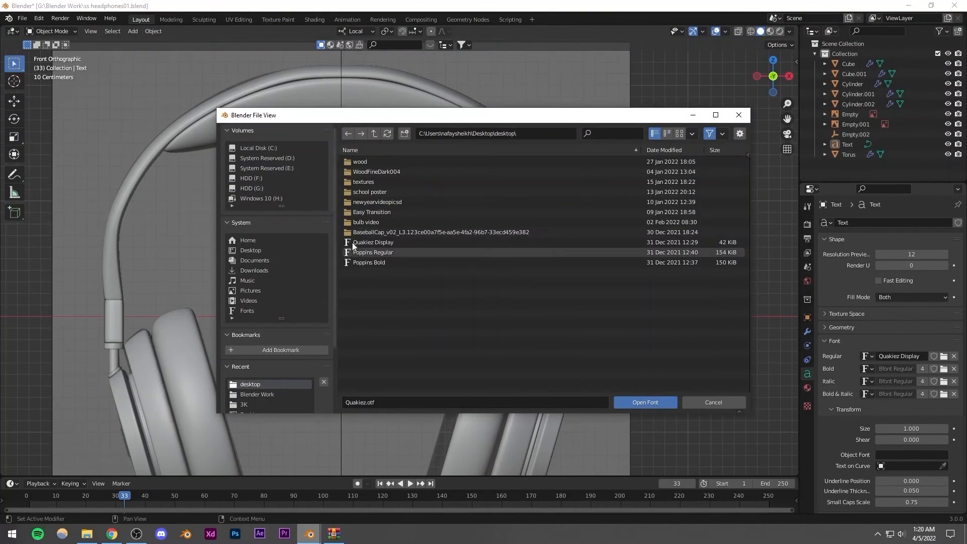
{"action": "left_click", "coordinate": [711, 403]}
Close the heading_now.zip archive window and return to Blender
{"action": "left_click", "coordinate": [333, 534]}
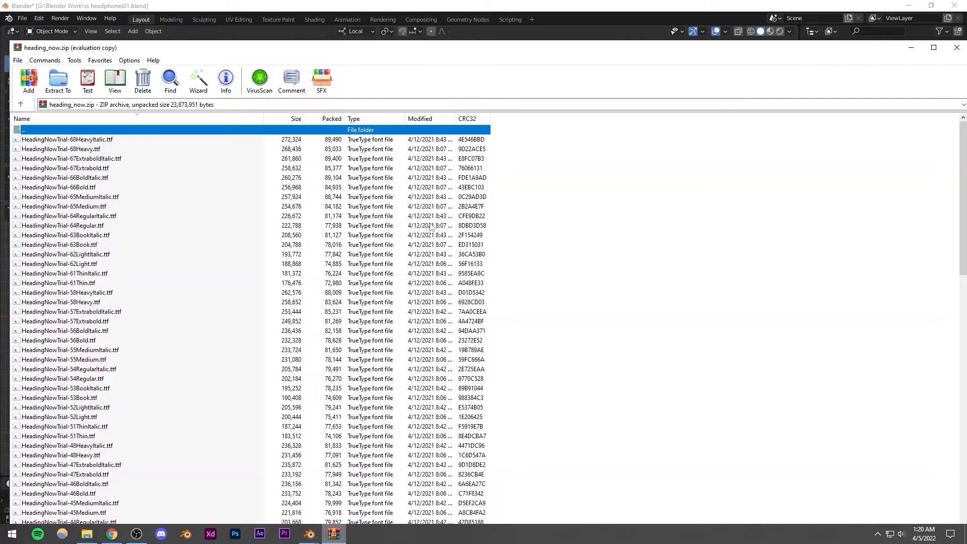
{"action": "left_click", "coordinate": [957, 47]}
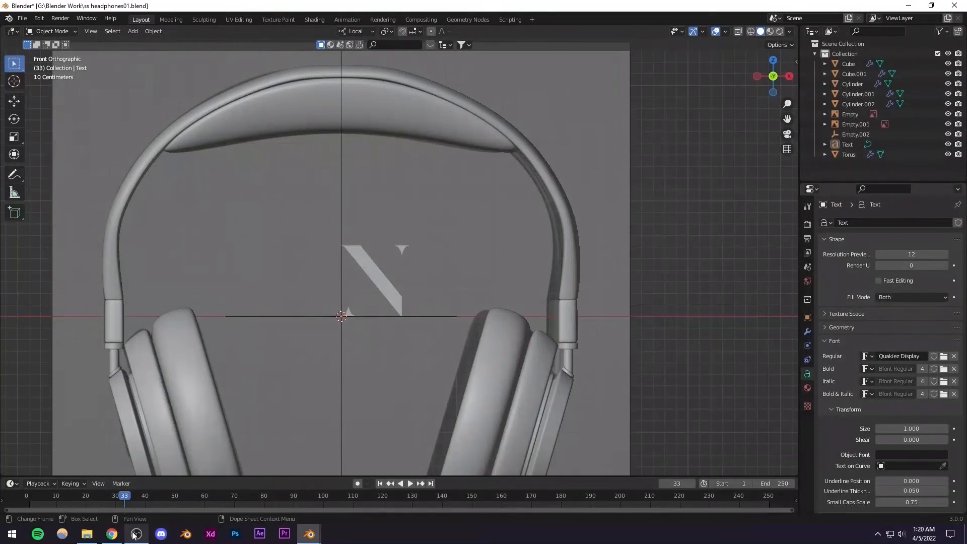
{"action": "left_click", "coordinate": [112, 534]}
{"action": "key", "text": "alt+Tab"}
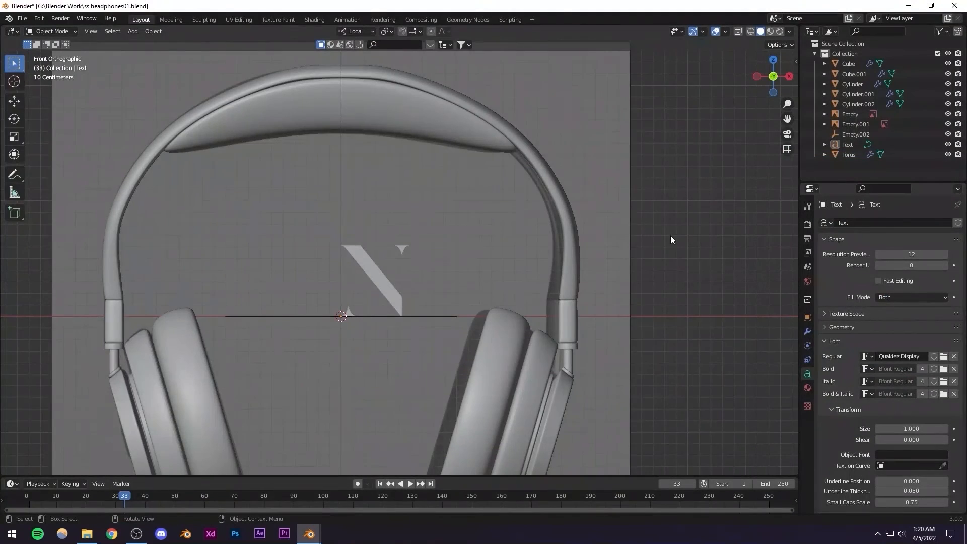
Save the file and extrude the text object's geometry by 0.04 m
{"action": "scroll", "coordinate": [396, 291], "scroll_direction": "down", "scroll_amount": 3}
{"action": "middle_click_drag", "start_coordinate": [396, 291], "coordinate": [451, 324]}
{"action": "key", "text": "ctrl+s"}
{"action": "scroll", "coordinate": [387, 298], "scroll_direction": "up", "scroll_amount": 6}
{"action": "left_click", "coordinate": [376, 315]}
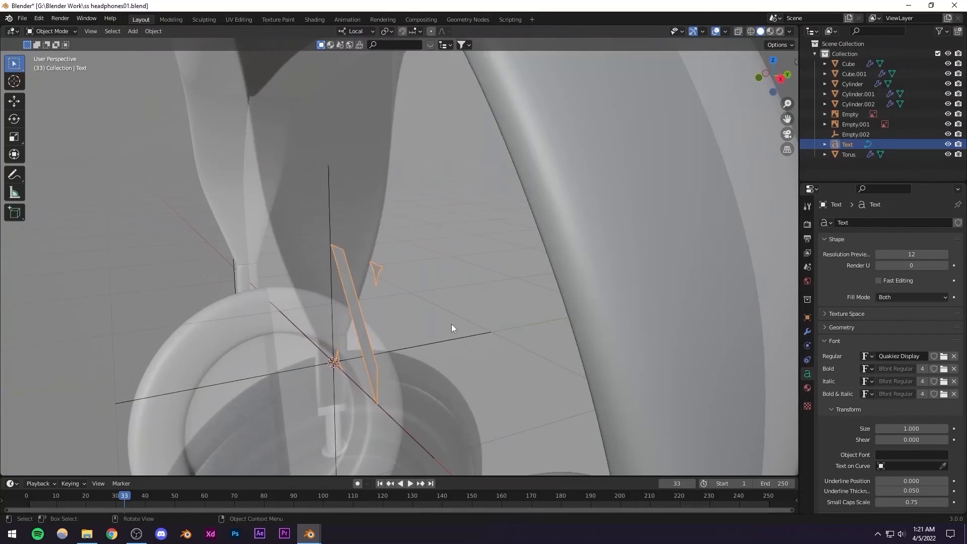
{"action": "left_click", "coordinate": [826, 329]}
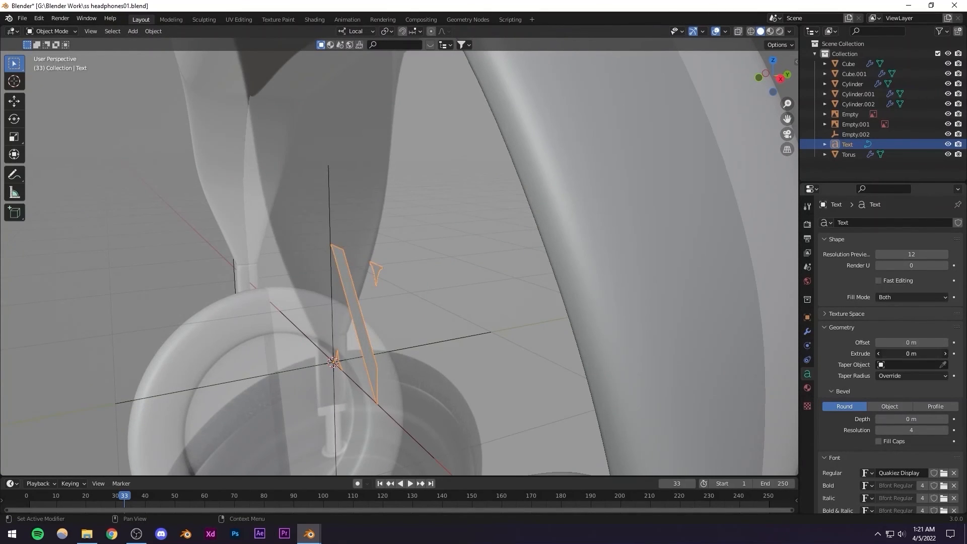
{"action": "left_click_drag", "start_coordinate": [912, 353], "coordinate": [917, 353]}
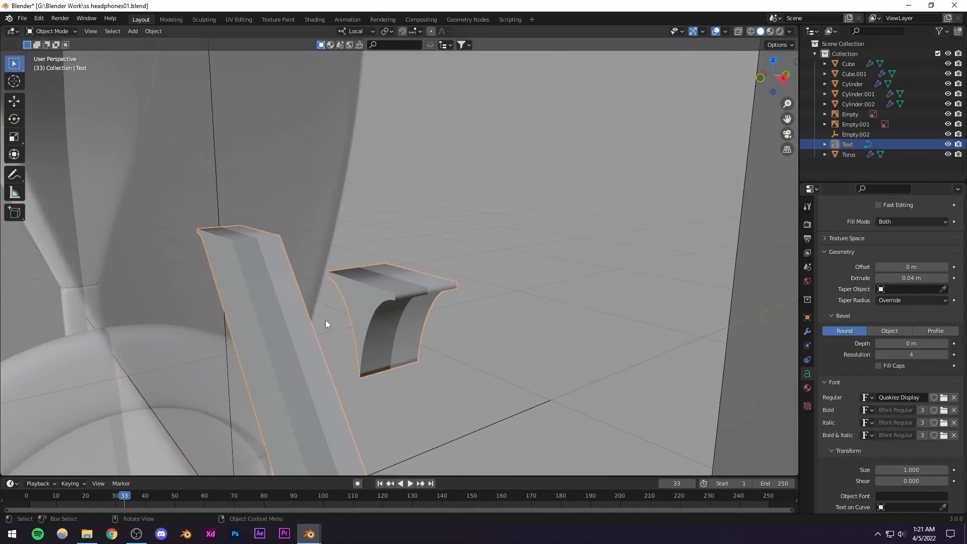
Give the extruded text a round bevel with a depth of 0.006 m
{"action": "middle_click_drag", "start_coordinate": [373, 290], "coordinate": [356, 314]}
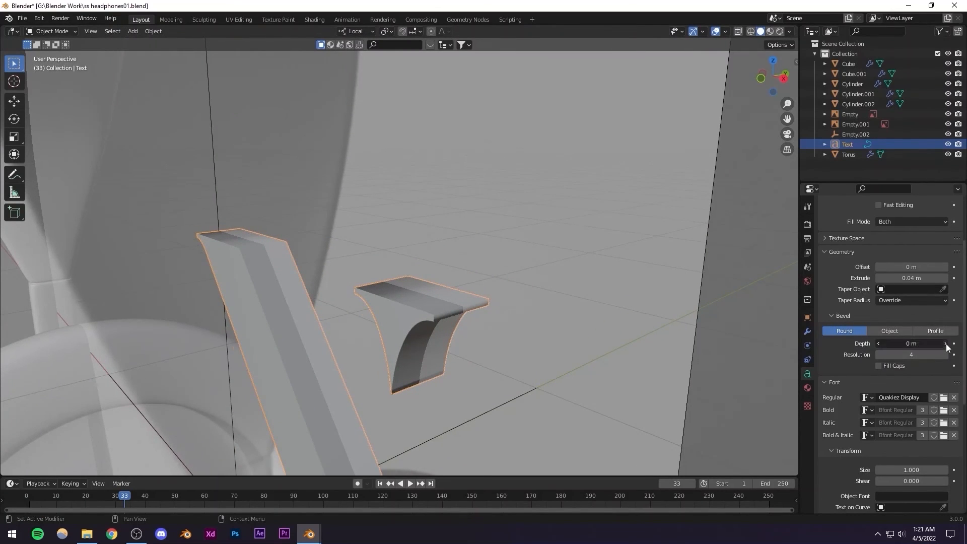
{"action": "left_click_drag", "start_coordinate": [899, 344], "coordinate": [907, 344]}
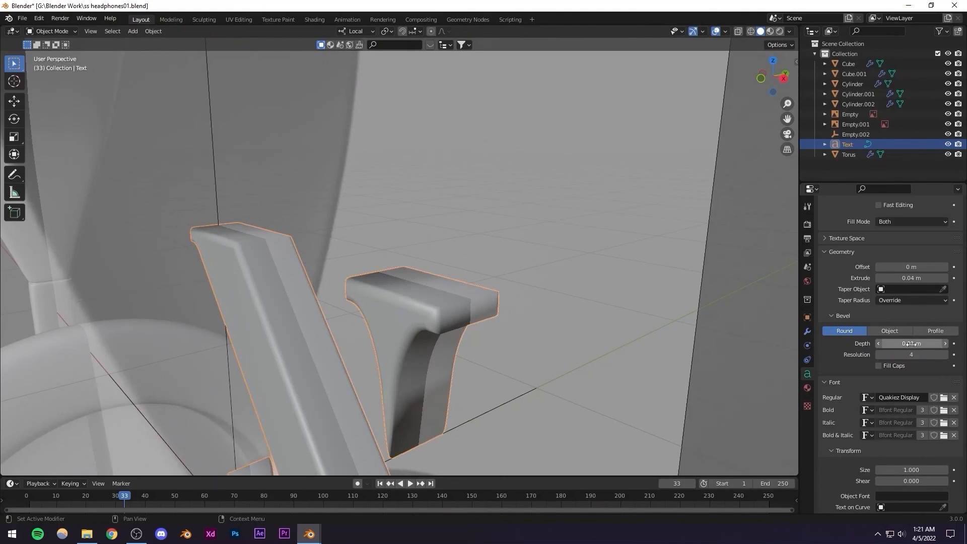
{"action": "middle_click_drag", "start_coordinate": [363, 303], "coordinate": [301, 321]}
{"action": "left_click", "coordinate": [903, 343]}
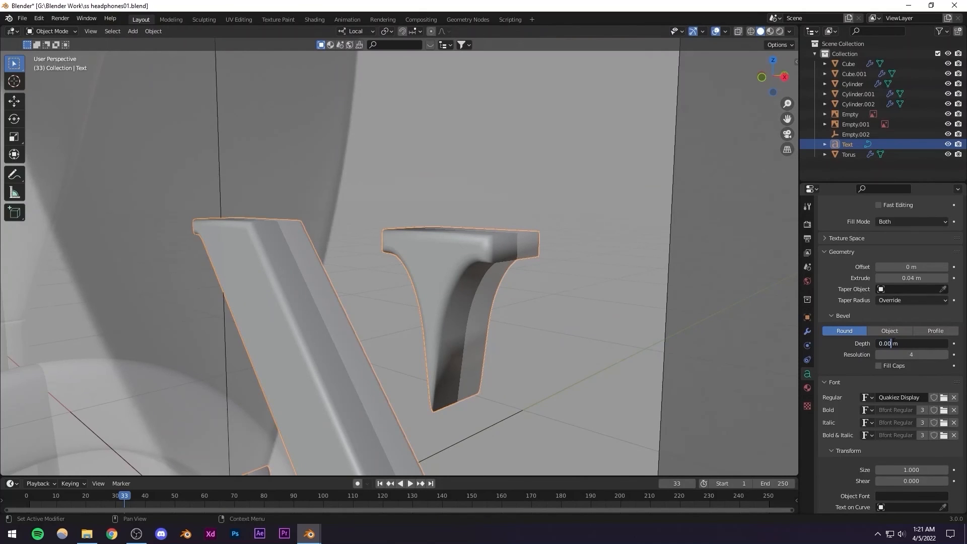
{"action": "key", "text": "Return"}
Check the bevelled letter against the headphones, reselect it and save the file
{"action": "scroll", "coordinate": [427, 331], "scroll_direction": "down", "scroll_amount": 10}
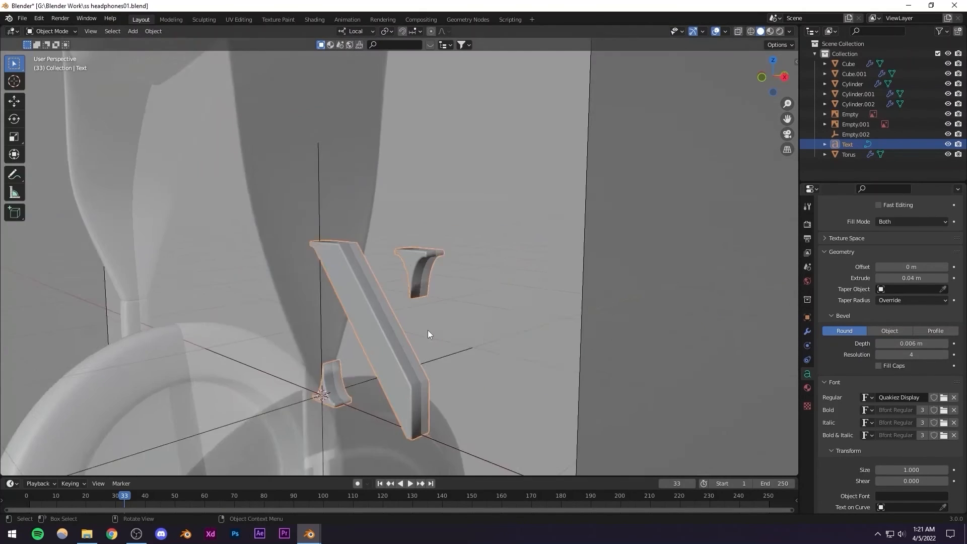
{"action": "middle_click_drag", "start_coordinate": [444, 314], "coordinate": [367, 355]}
{"action": "left_click", "coordinate": [464, 343]}
{"action": "scroll", "coordinate": [449, 346], "scroll_direction": "up", "scroll_amount": 4}
{"action": "scroll", "coordinate": [358, 328], "scroll_direction": "down", "scroll_amount": 8}
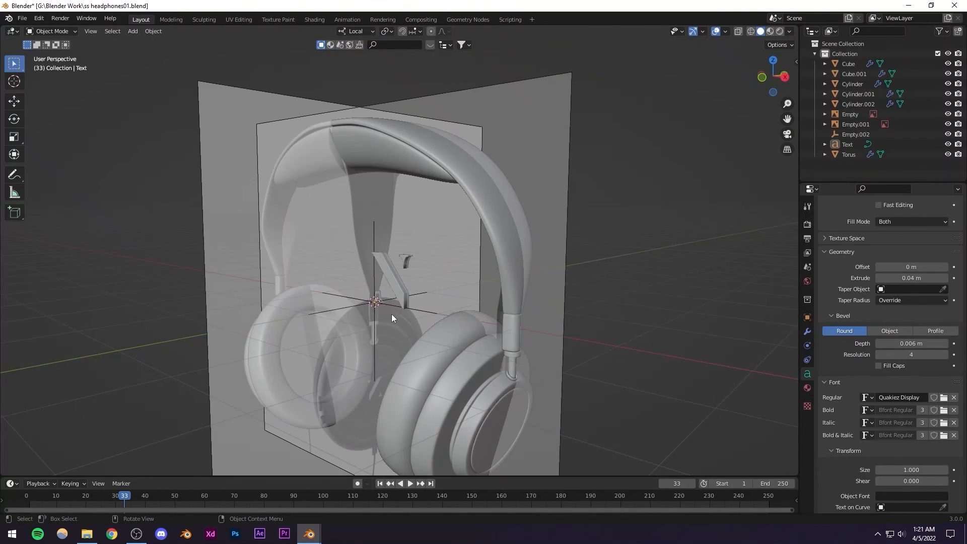
{"action": "scroll", "coordinate": [398, 302], "scroll_direction": "up", "scroll_amount": 2}
{"action": "left_click", "coordinate": [410, 289]}
{"action": "key", "text": "ctrl+s"}
In front view, move the text about -2.19 m in X and -1.40 m in Z onto the outer side of the ear cup
{"action": "key", "text": "KP_1"}
{"action": "key", "text": "KP_3"}
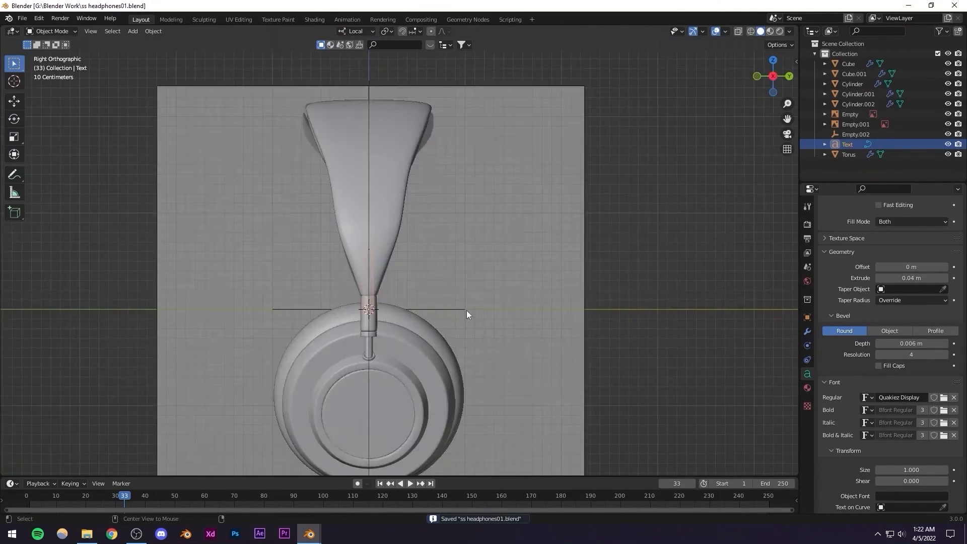
{"action": "key", "text": "KP_1"}
{"action": "key", "text": "g"}
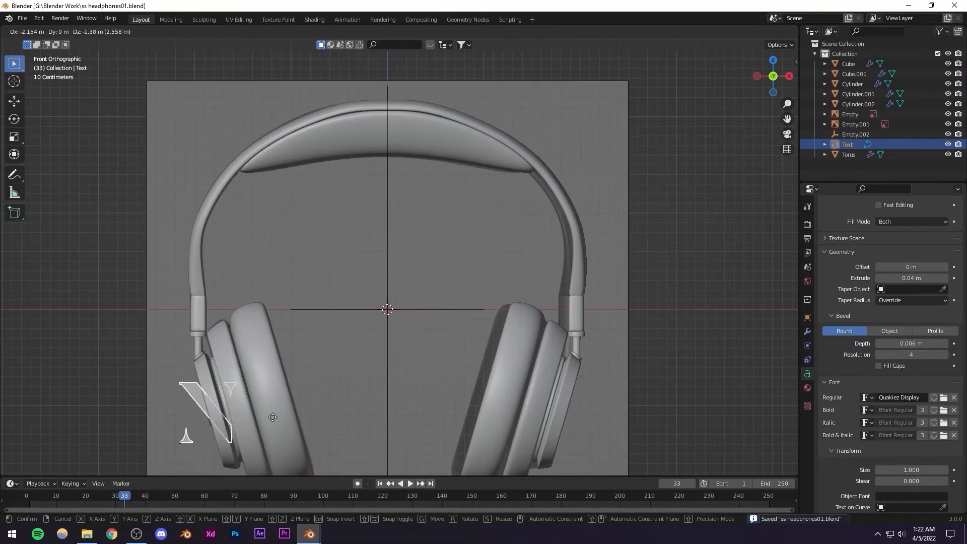
{"action": "left_click", "coordinate": [271, 418]}
{"action": "middle_click_drag", "start_coordinate": [271, 418], "coordinate": [457, 301], "text": "shift"}
{"action": "scroll", "coordinate": [457, 300], "scroll_direction": "up", "scroll_amount": 4}
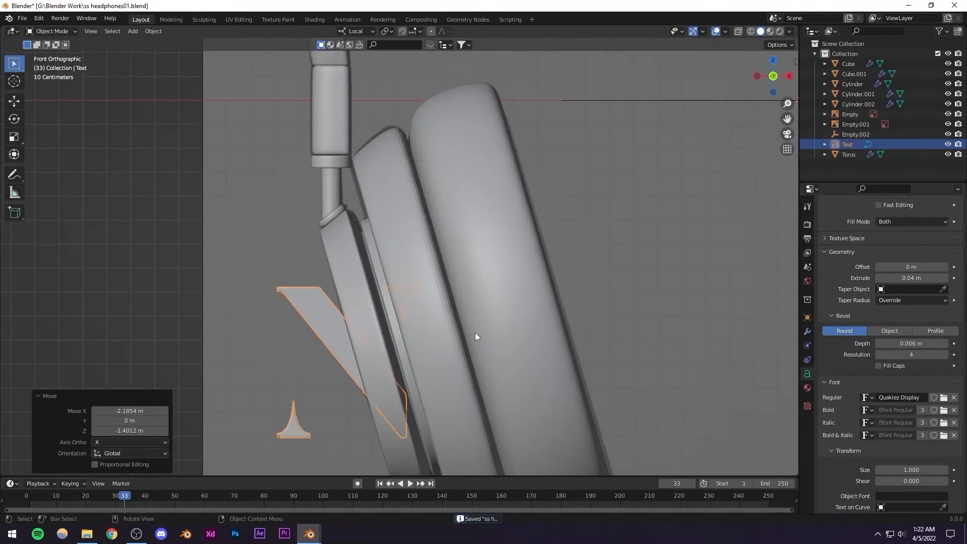
{"action": "scroll", "coordinate": [496, 339], "scroll_direction": "down", "scroll_amount": 3}
{"action": "key", "text": "r"}
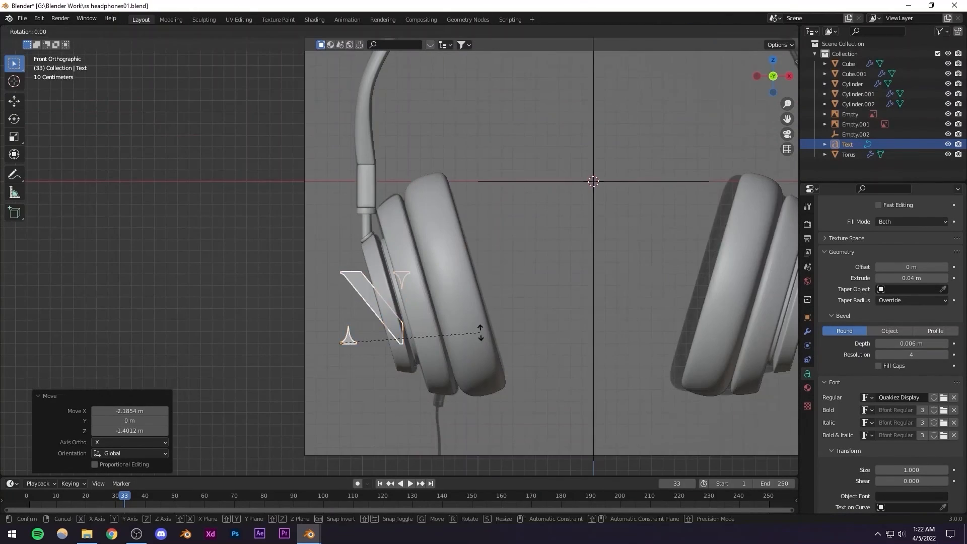
{"action": "key", "text": "z"}
{"action": "key", "text": "z"}
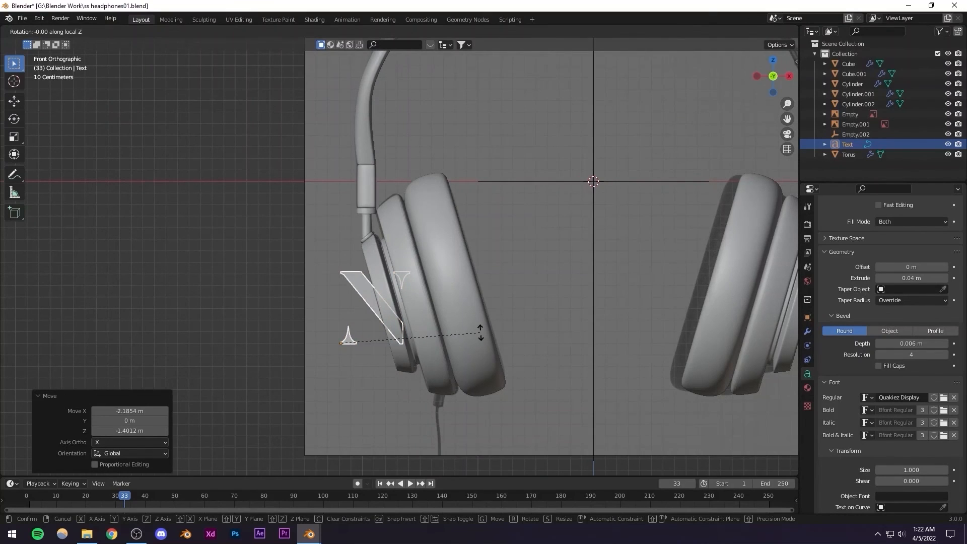
{"action": "type", "text": "90"}
{"action": "key", "text": "Escape"}
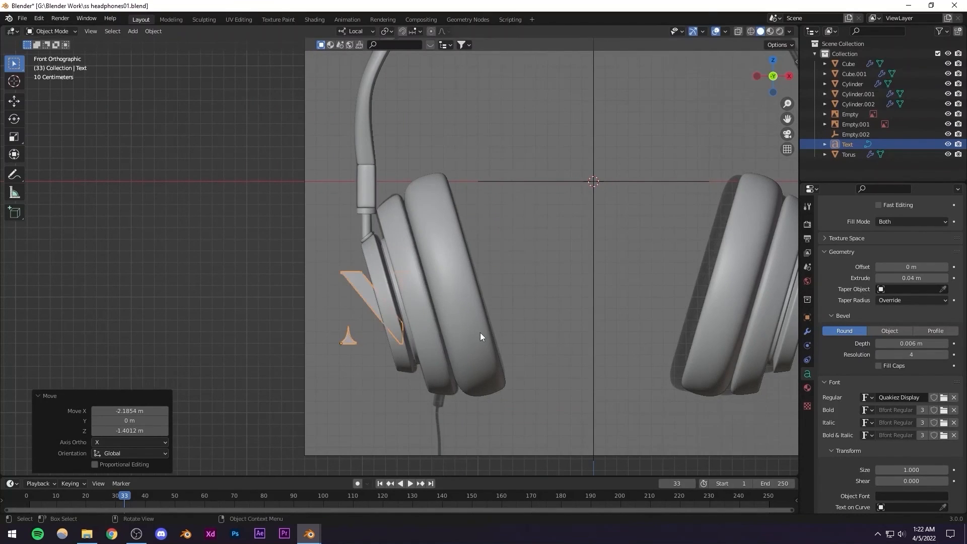
Set the transform orientation to Global
{"action": "middle_click_drag", "start_coordinate": [479, 333], "coordinate": [482, 345]}
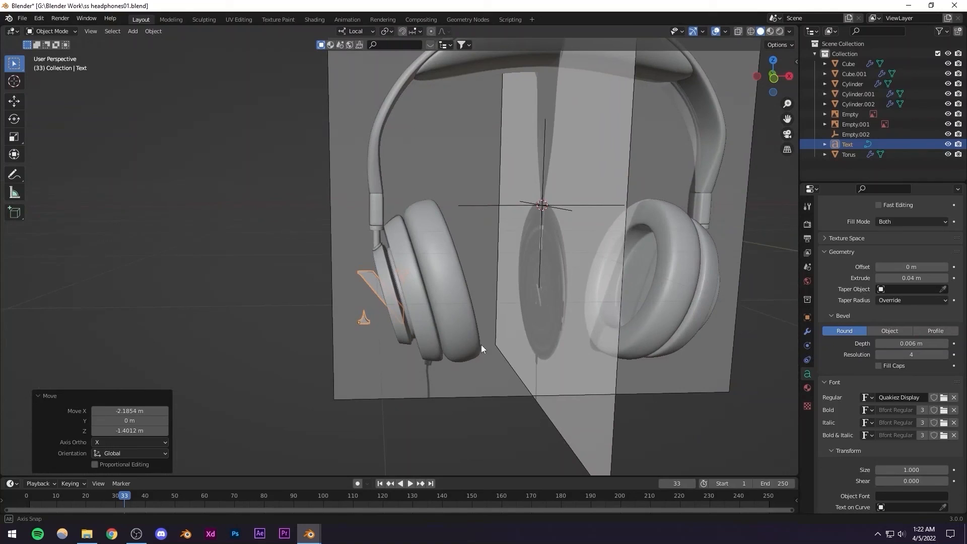
{"action": "left_click", "coordinate": [353, 32]}
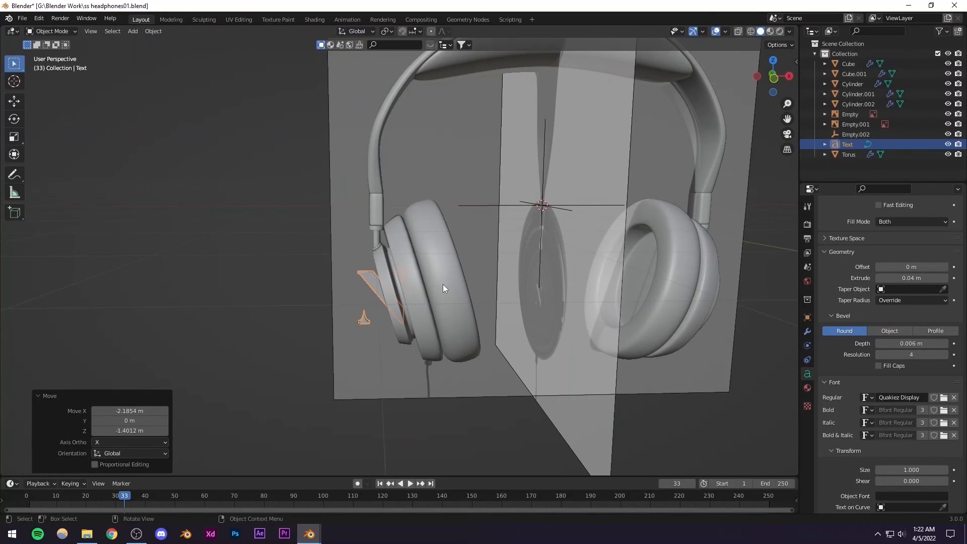
Try to rotate the text object 90° about the global Z axis and undo the rotation
{"action": "type", "text": "rz90"}
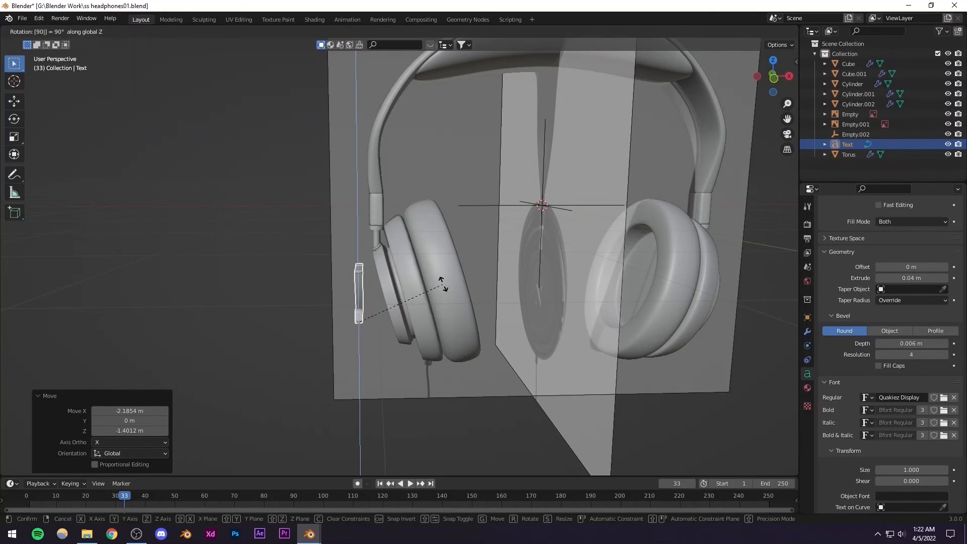
{"action": "key", "text": "Return"}
{"action": "middle_click_drag", "start_coordinate": [435, 276], "coordinate": [389, 328]}
{"action": "key", "text": "ctrl+z"}
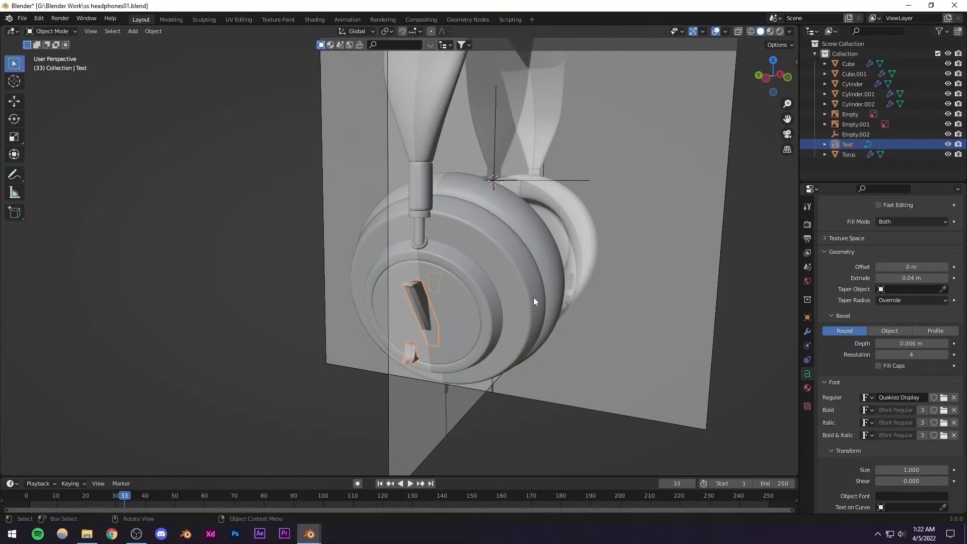
Rotate the text object -90° about the global Z axis and save the file
{"action": "type", "text": "rz"}
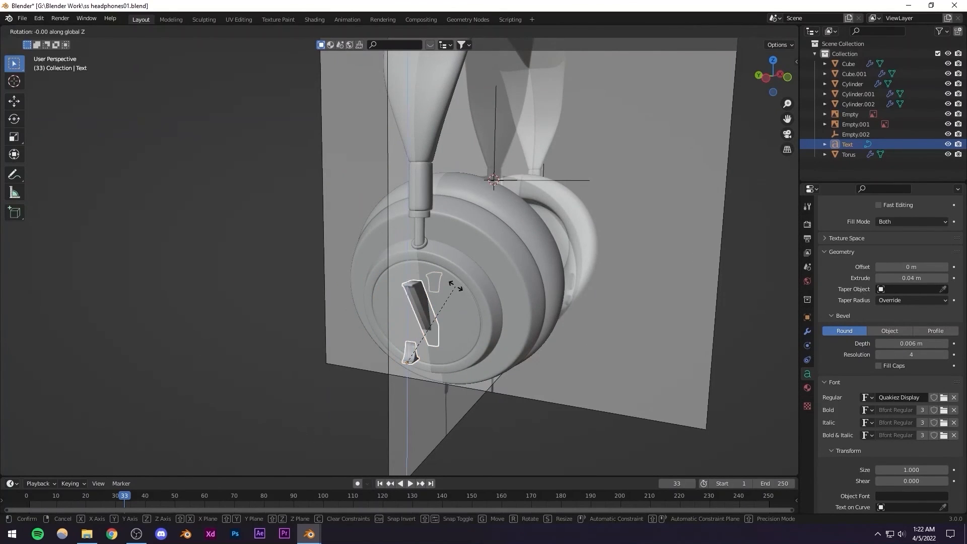
{"action": "type", "text": "-90"}
{"action": "key", "text": "Return"}
{"action": "middle_click_drag", "start_coordinate": [449, 290], "coordinate": [423, 314]}
{"action": "key", "text": "ctrl+s"}
In front view, move the text about 0.33 m in X and 0.03 m in Z, and tilt it about -15.9° to follow the ear cup's slant
{"action": "scroll", "coordinate": [424, 313], "scroll_direction": "up", "scroll_amount": 4}
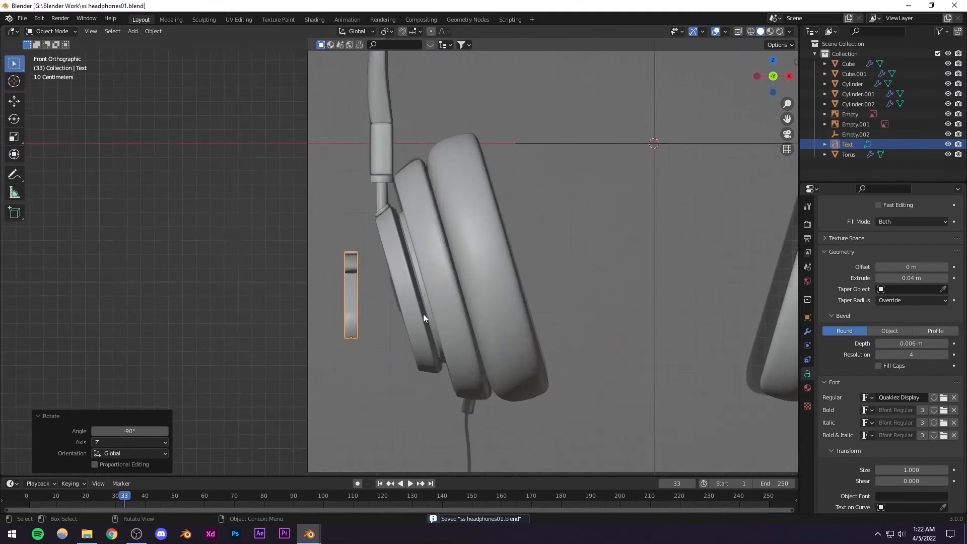
{"action": "key", "text": "g"}
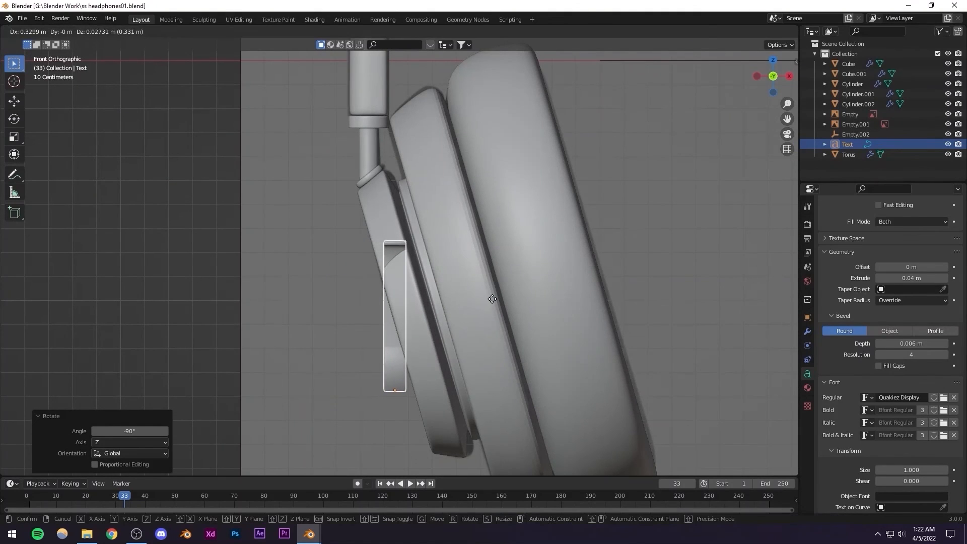
{"action": "left_click", "coordinate": [444, 324]}
{"action": "scroll", "coordinate": [443, 320], "scroll_direction": "up", "scroll_amount": 3}
{"action": "key", "text": "r"}
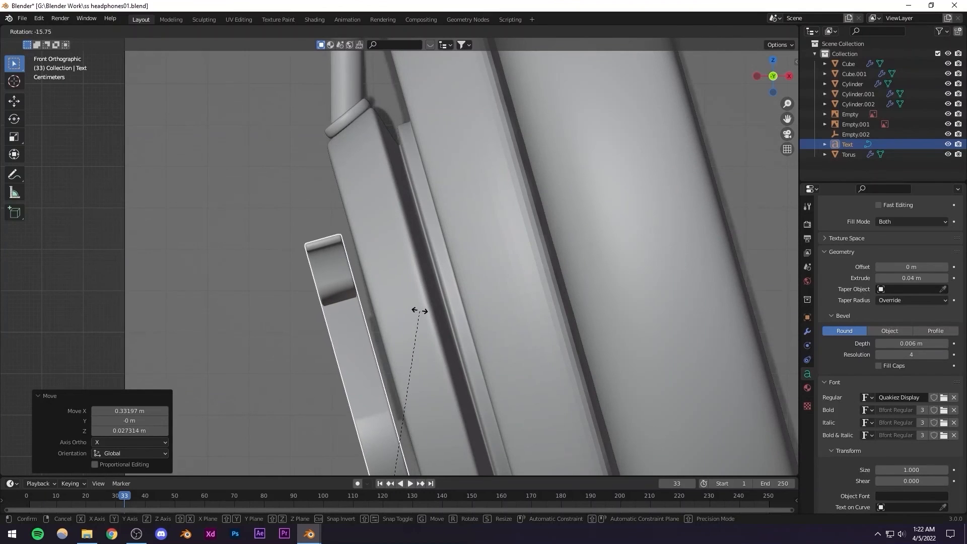
{"action": "left_click", "coordinate": [417, 317]}
Fine-tune the text's tilt by about -0.64° and move it about 0.12 m in X into the ear cup's outer disc
{"action": "middle_click_drag", "start_coordinate": [418, 317], "coordinate": [428, 249], "text": "shift"}
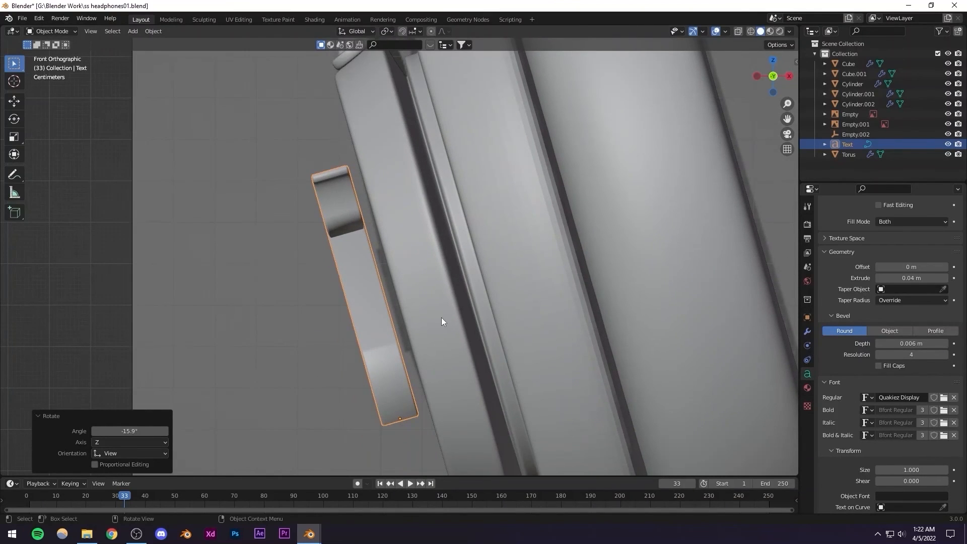
{"action": "key", "text": "r"}
{"action": "left_click", "coordinate": [441, 319]}
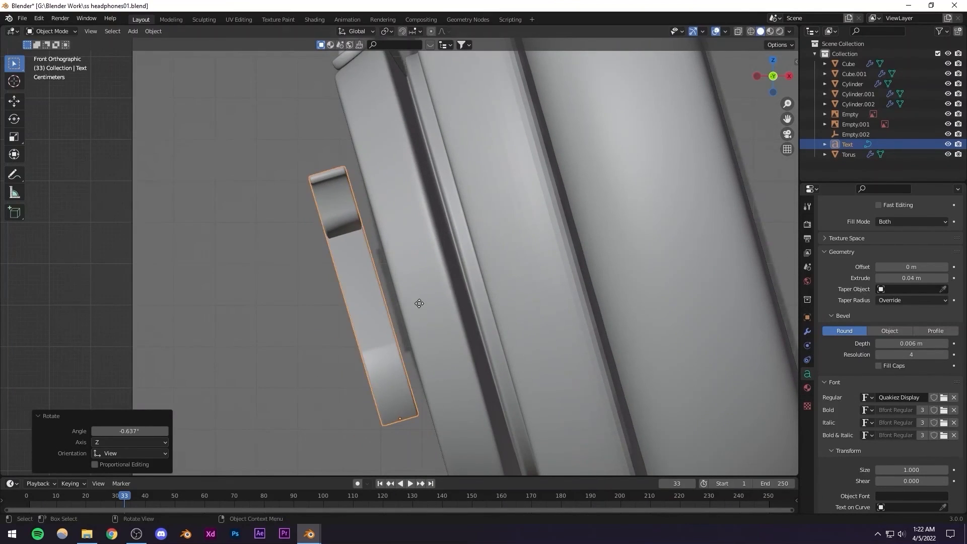
{"action": "key", "text": "g"}
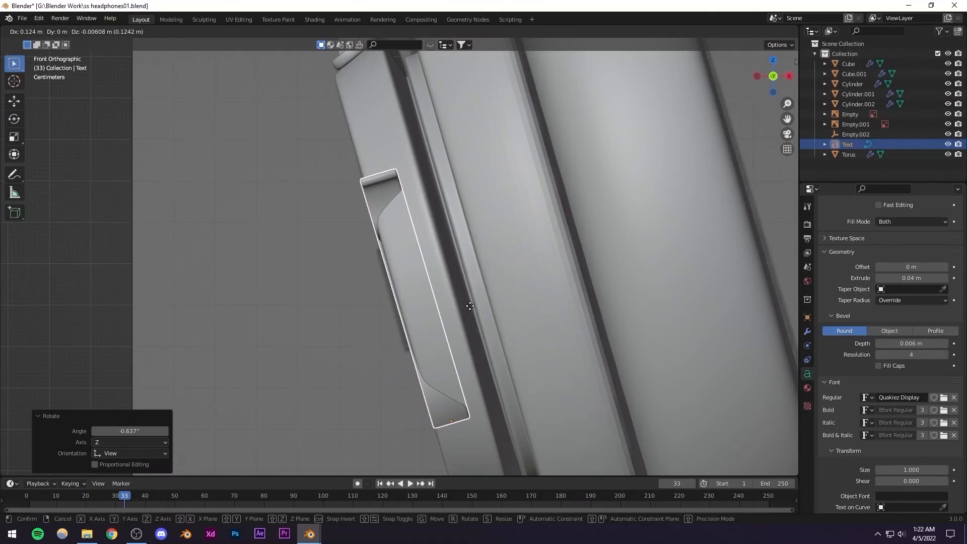
{"action": "left_click", "coordinate": [467, 306]}
In left view, scale the letter to about 0.633 and centre it on the ear cup's round outer face
{"action": "key", "text": "ctrl+KP_3"}
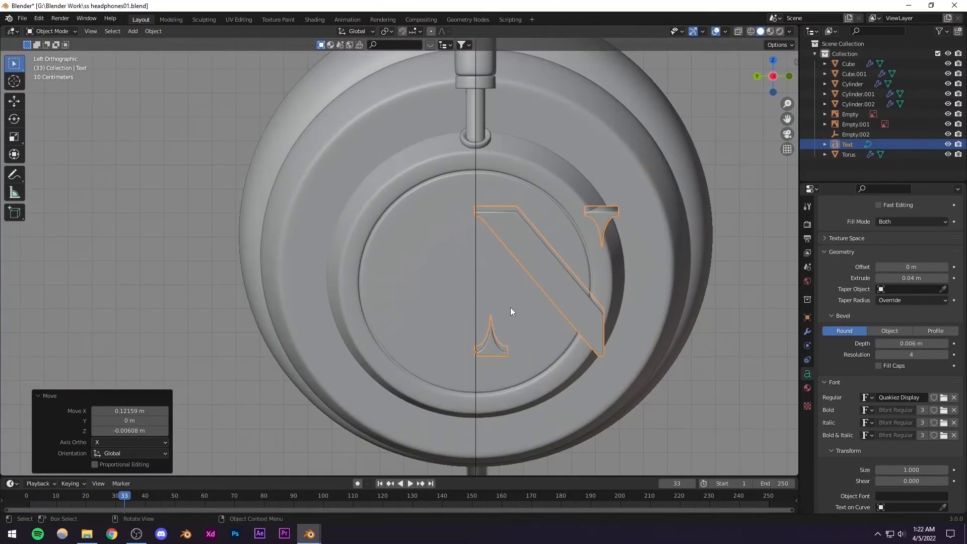
{"action": "key", "text": "g"}
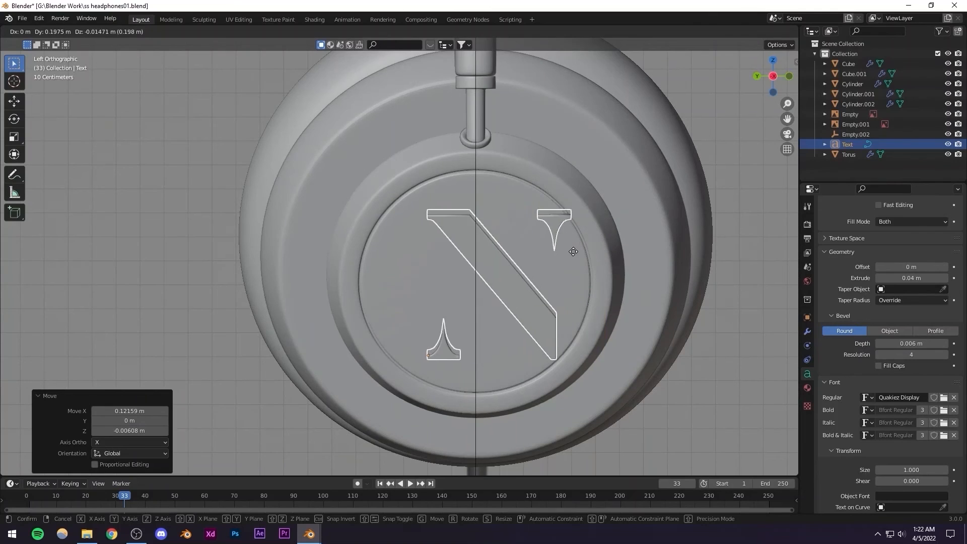
{"action": "left_click", "coordinate": [556, 249]}
{"action": "key", "text": "s"}
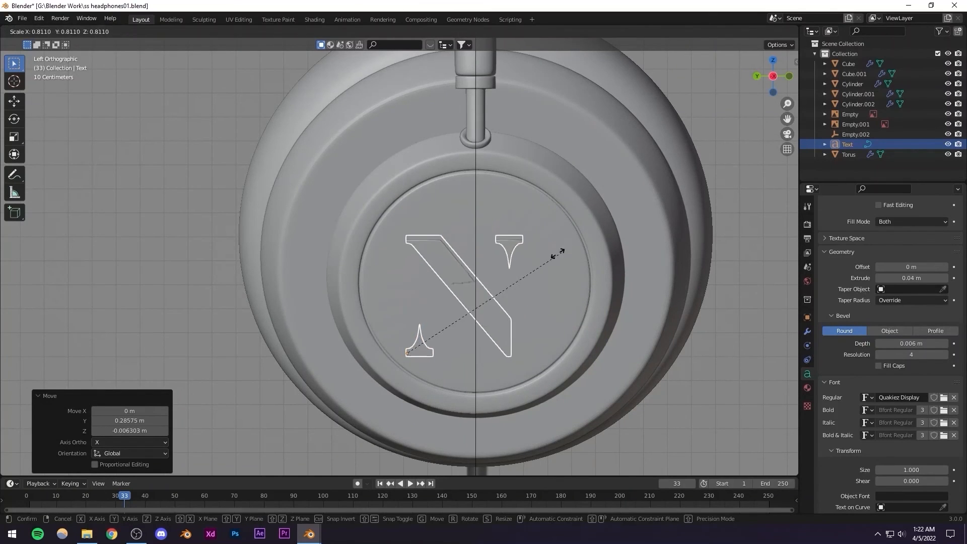
{"action": "left_click", "coordinate": [527, 274]}
{"action": "key", "text": "g"}
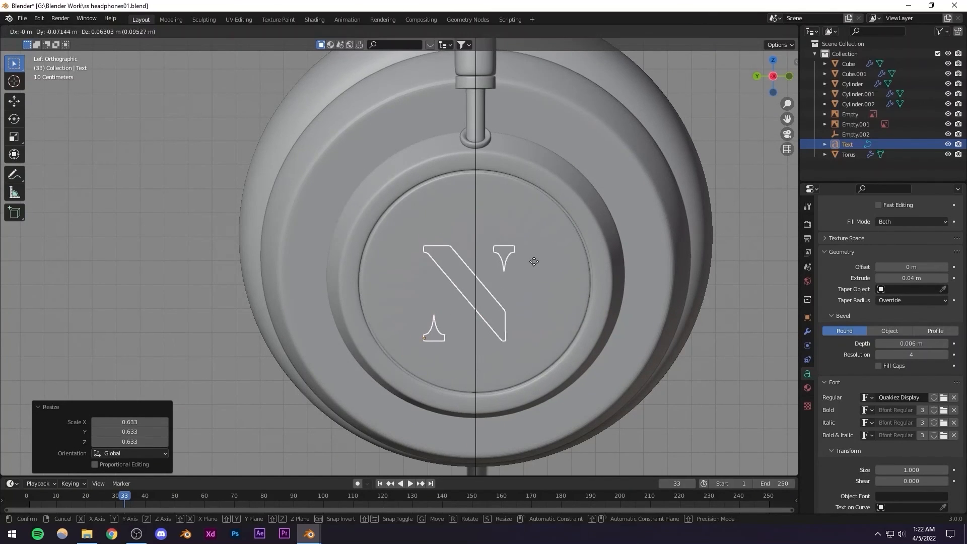
{"action": "left_click", "coordinate": [518, 268]}
In front view, move the letter about -0.04 m in X and -0.007 m in Z so it slightly protrudes from the disc
{"action": "scroll", "coordinate": [526, 271], "scroll_direction": "down", "scroll_amount": 5}
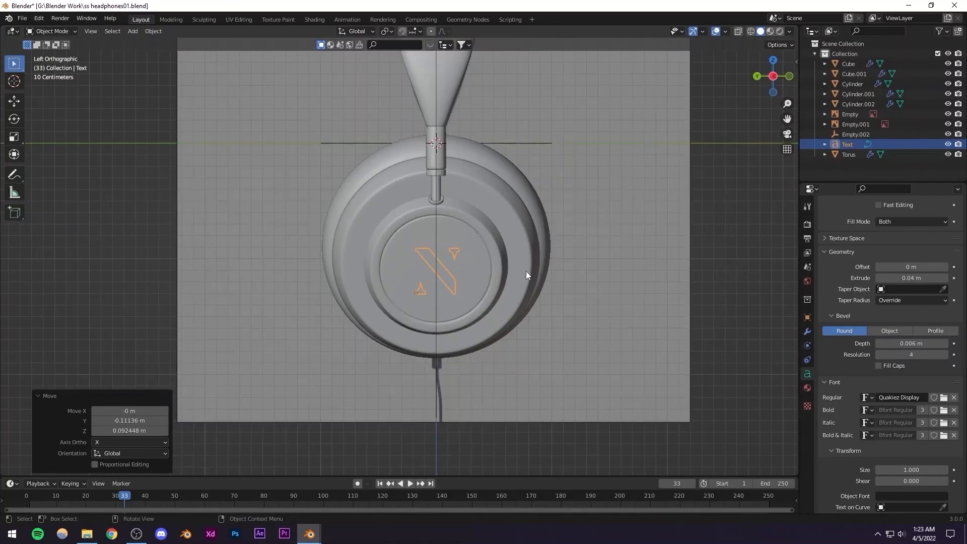
{"action": "key", "text": "KP_1"}
{"action": "scroll", "coordinate": [437, 289], "scroll_direction": "up", "scroll_amount": 8}
{"action": "scroll", "coordinate": [437, 289], "scroll_direction": "up", "scroll_amount": 2}
{"action": "key", "text": "g"}
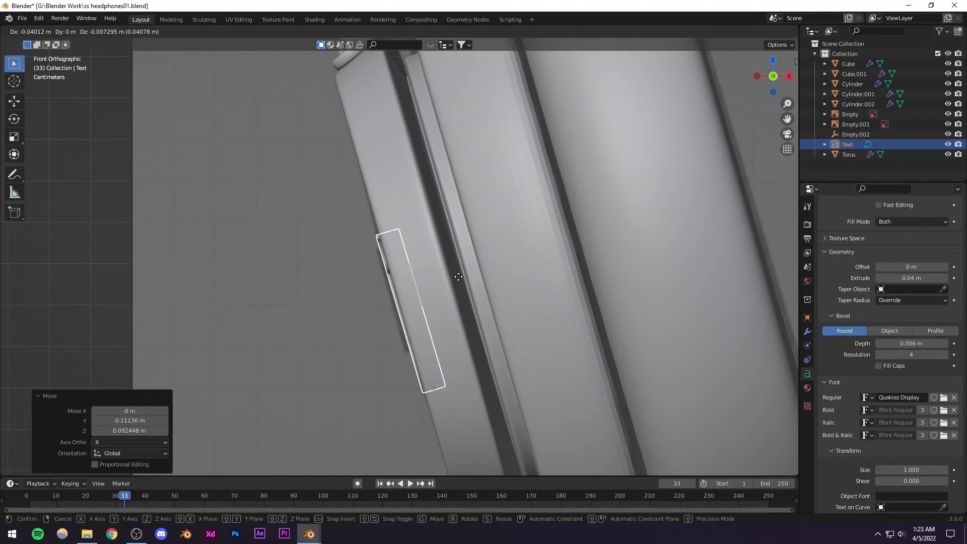
{"action": "left_click", "coordinate": [459, 276]}
Rotate the letter about 0.25° and nudge it to sit evenly along the disc's surface
{"action": "scroll", "coordinate": [418, 256], "scroll_direction": "up", "scroll_amount": 3}
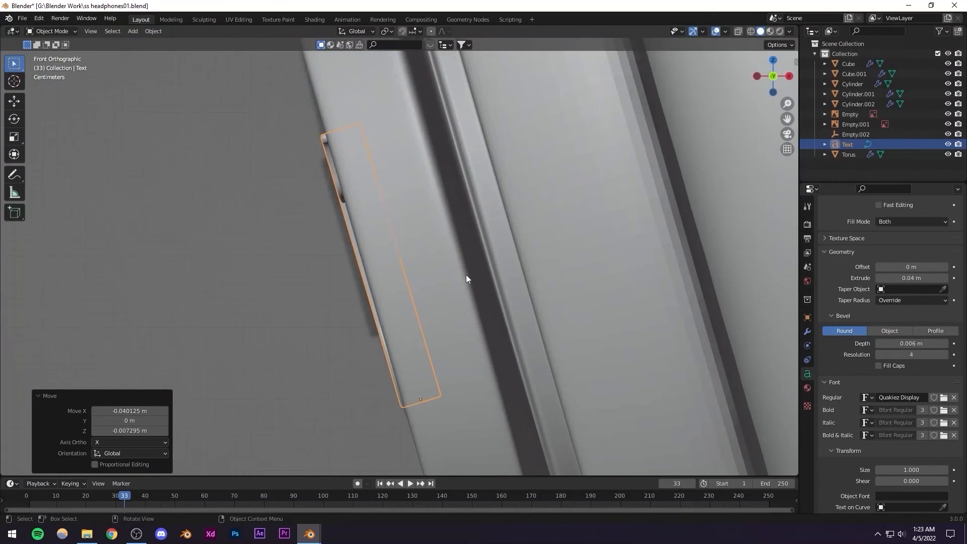
{"action": "key", "text": "r"}
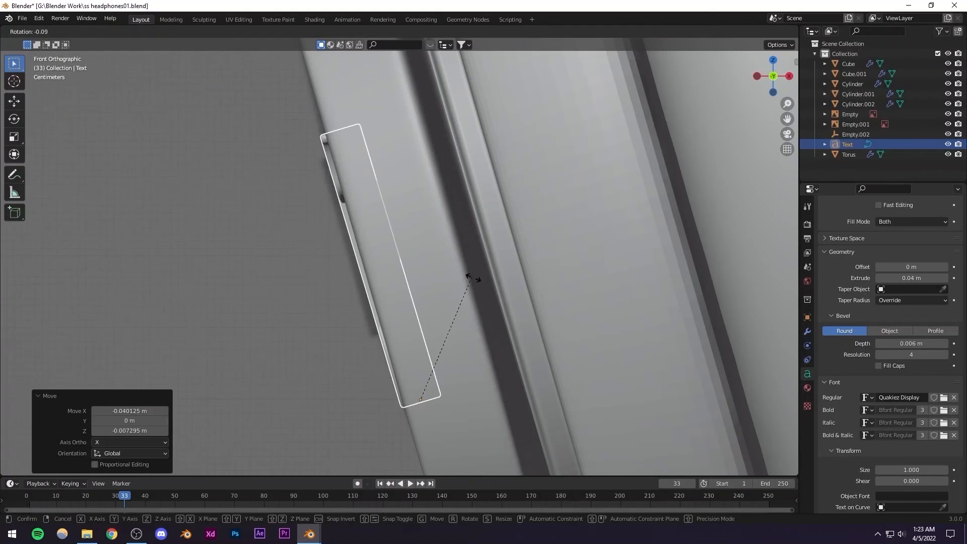
{"action": "left_click", "coordinate": [490, 294]}
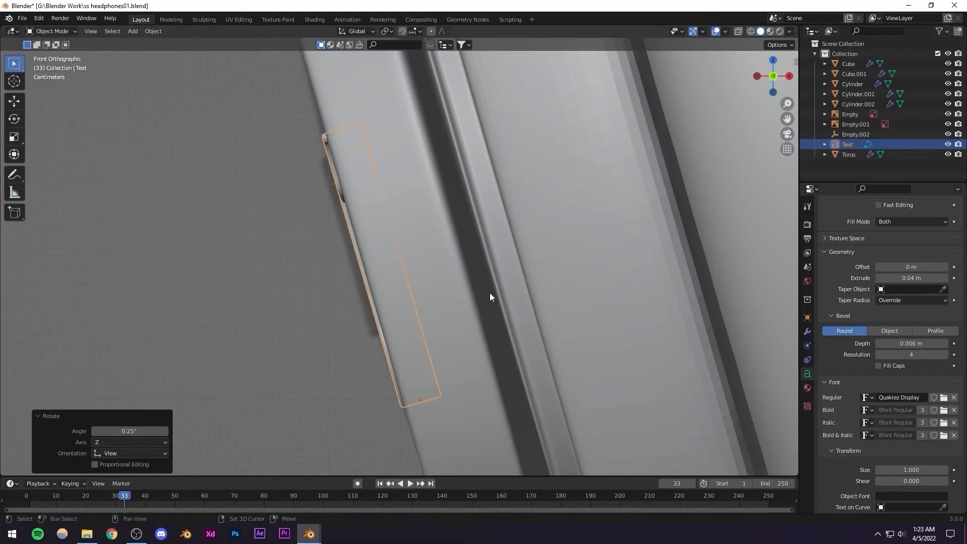
{"action": "key", "text": "g"}
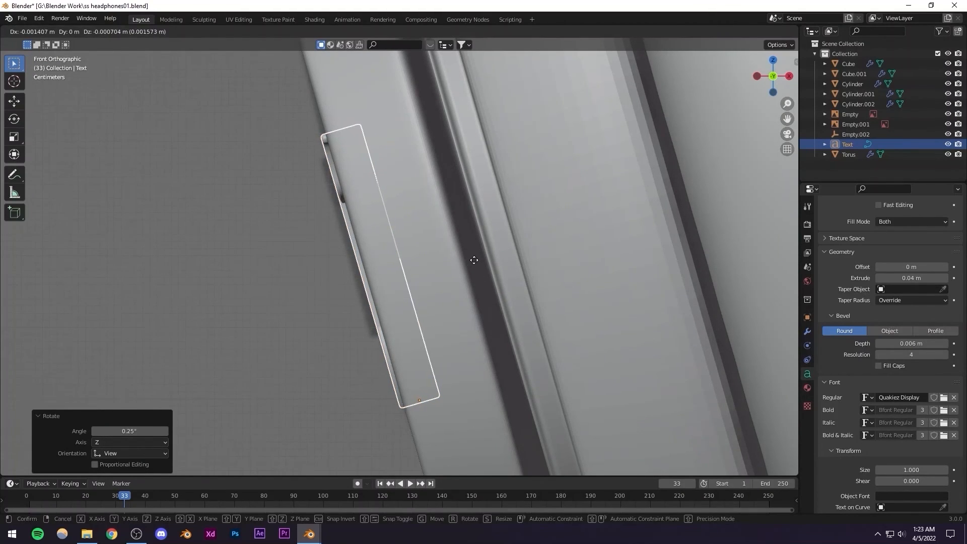
{"action": "left_click", "coordinate": [473, 259]}
Examine the letter's placement on the ear cup in perspective and left views, and the headphones as a whole
{"action": "left_click", "coordinate": [272, 257]}
{"action": "scroll", "coordinate": [363, 243], "scroll_direction": "down", "scroll_amount": 7}
{"action": "middle_click_drag", "start_coordinate": [364, 243], "coordinate": [493, 248]}
{"action": "scroll", "coordinate": [484, 248], "scroll_direction": "down", "scroll_amount": 6}
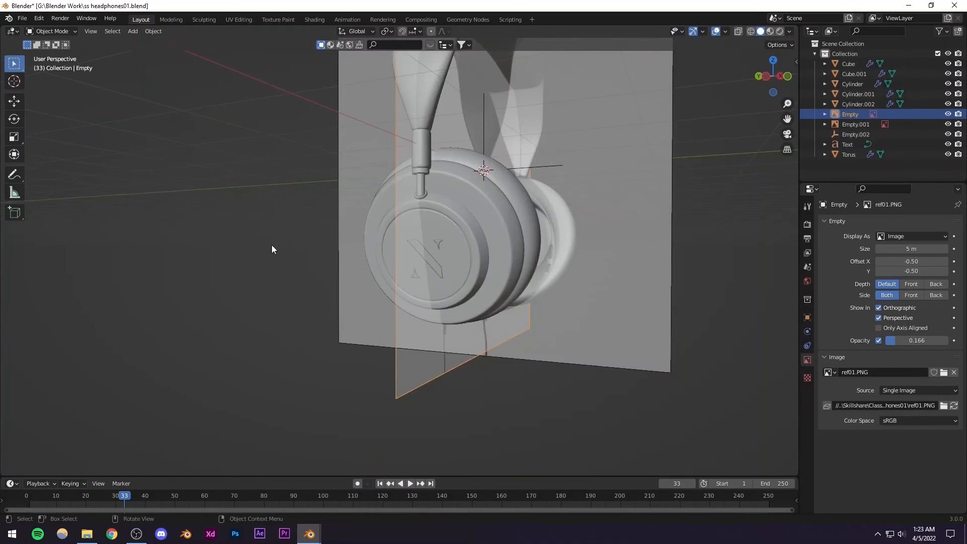
{"action": "scroll", "coordinate": [441, 271], "scroll_direction": "down", "scroll_amount": 1}
{"action": "key", "text": "KP_1"}
{"action": "key", "text": "ctrl+KP_3"}
{"action": "scroll", "coordinate": [430, 275], "scroll_direction": "up", "scroll_amount": 6}
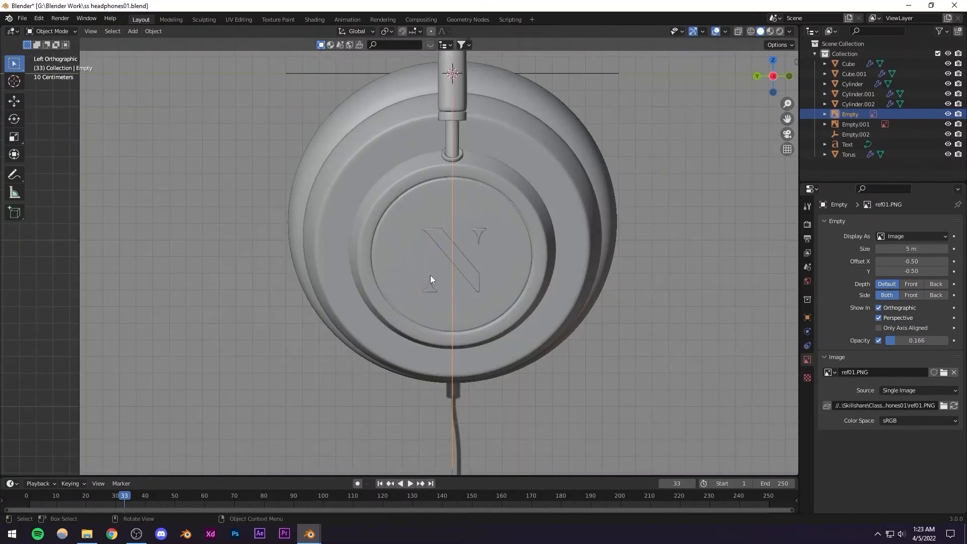
{"action": "middle_click_drag", "start_coordinate": [465, 275], "coordinate": [383, 242], "text": "shift"}
{"action": "scroll", "coordinate": [411, 235], "scroll_direction": "down", "scroll_amount": 10}
{"action": "scroll", "coordinate": [393, 256], "scroll_direction": "up", "scroll_amount": 4}
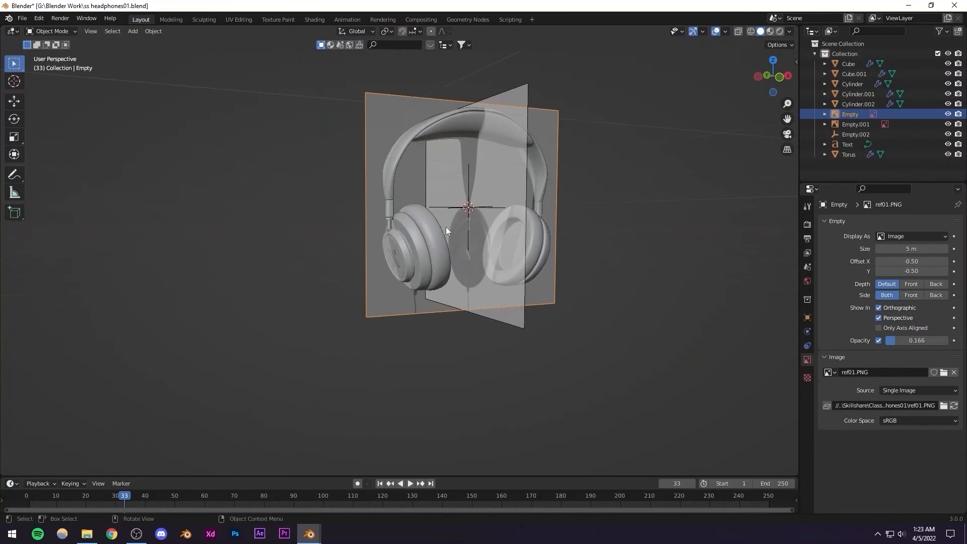
{"action": "middle_click_drag", "start_coordinate": [436, 226], "coordinate": [391, 282], "text": "shift"}
Save the file and hide both reference images, Empty and Empty.001, from the viewport and from renders
{"action": "key", "text": "ctrl+s"}
{"action": "left_click", "coordinate": [340, 182]}
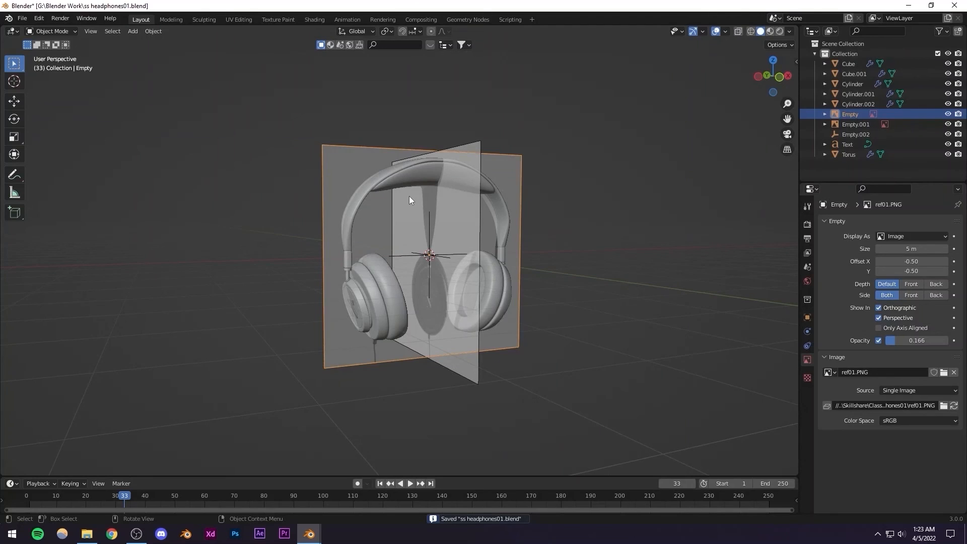
{"action": "key", "text": "h"}
{"action": "left_click", "coordinate": [420, 237]}
{"action": "key", "text": "h"}
{"action": "scroll", "coordinate": [426, 232], "scroll_direction": "down", "scroll_amount": 3}
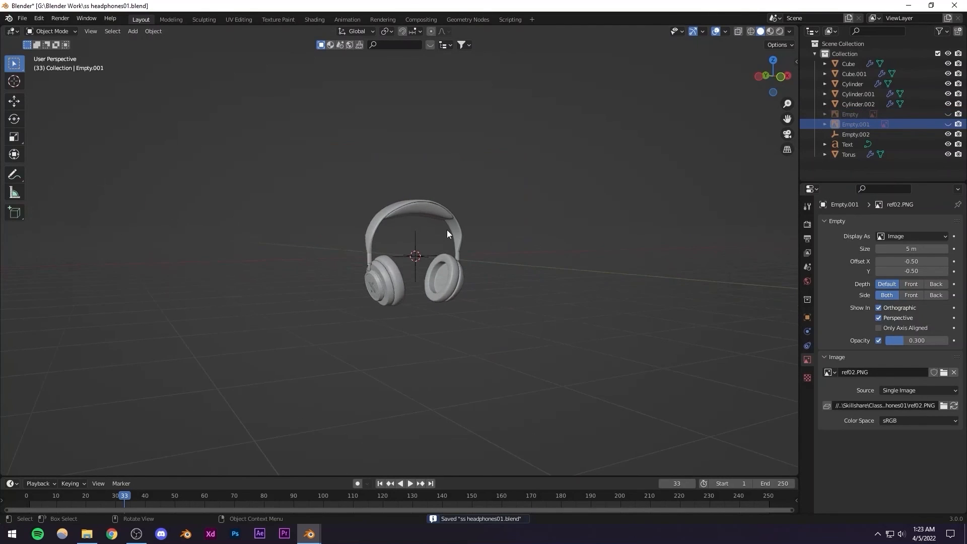
{"action": "left_click", "coordinate": [959, 124]}
{"action": "left_click", "coordinate": [959, 114]}
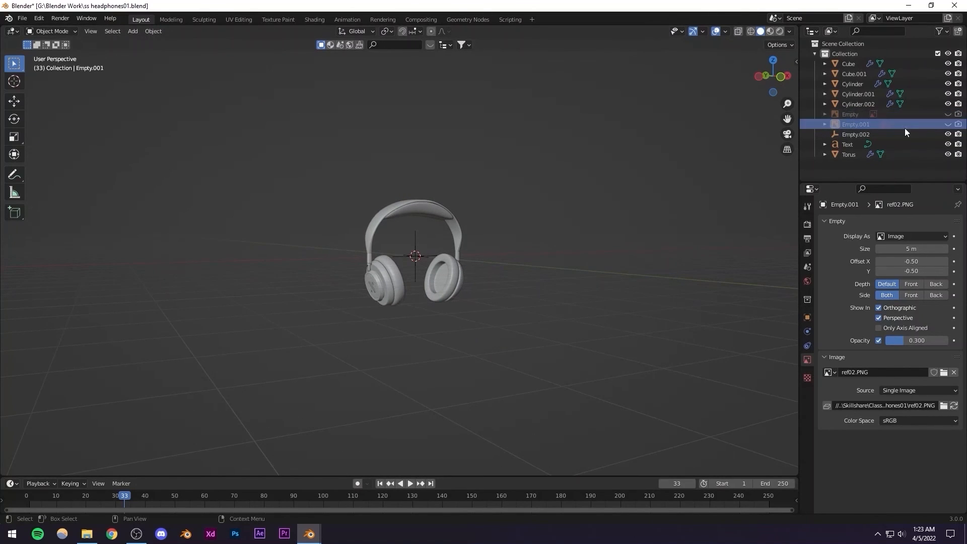
Hide the plain-axes empty between the ear cups from the viewport and renders, and save the file
{"action": "middle_click_drag", "start_coordinate": [496, 232], "coordinate": [437, 268]}
{"action": "scroll", "coordinate": [436, 268], "scroll_direction": "up", "scroll_amount": 5}
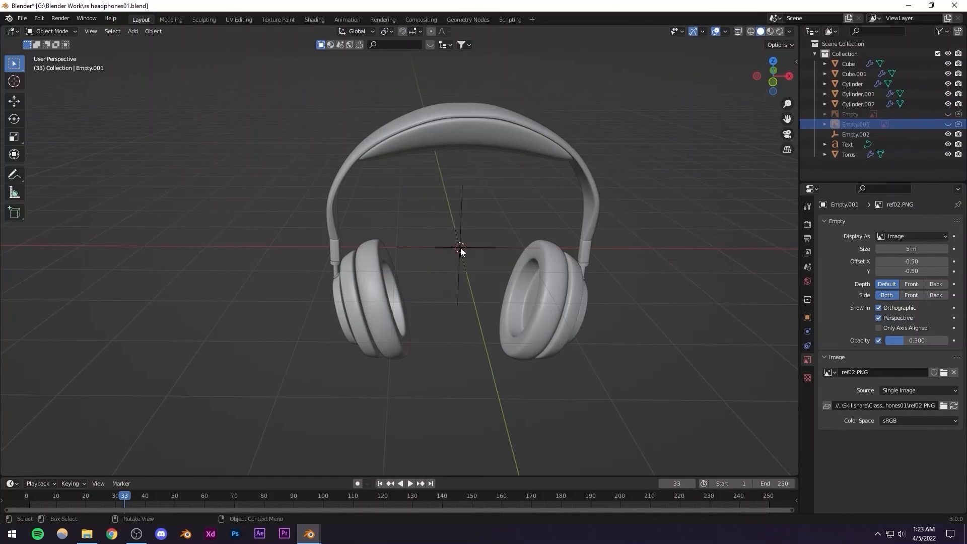
{"action": "left_click", "coordinate": [460, 248]}
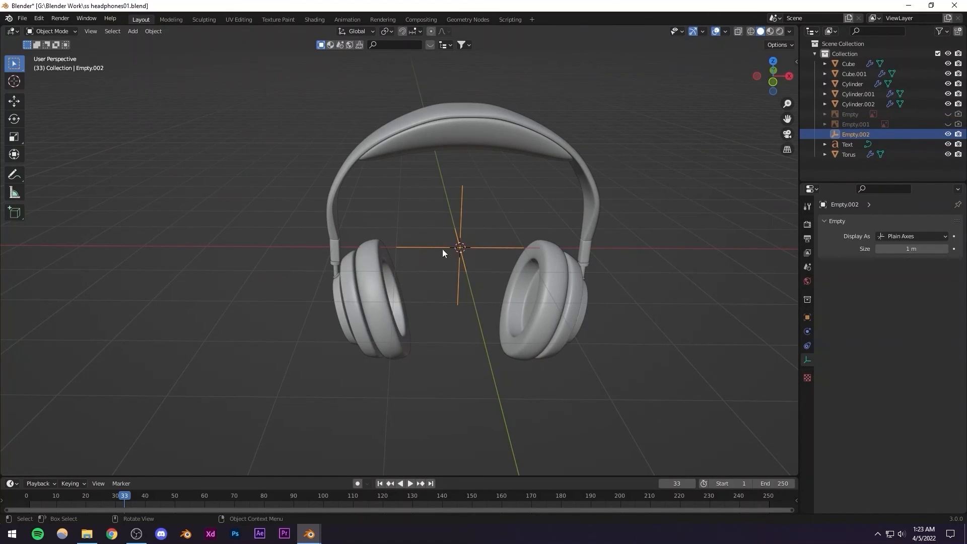
{"action": "left_click", "coordinate": [949, 135]}
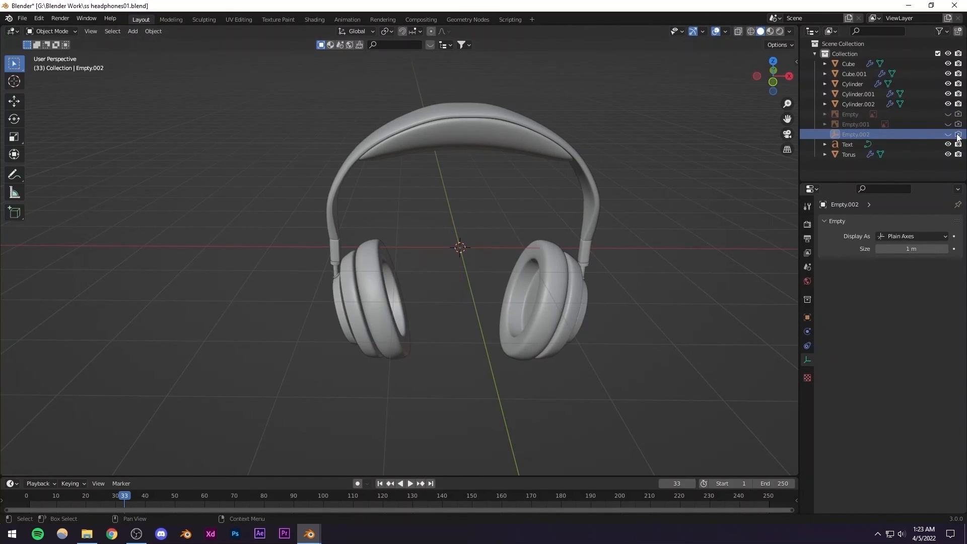
{"action": "left_click", "coordinate": [959, 134]}
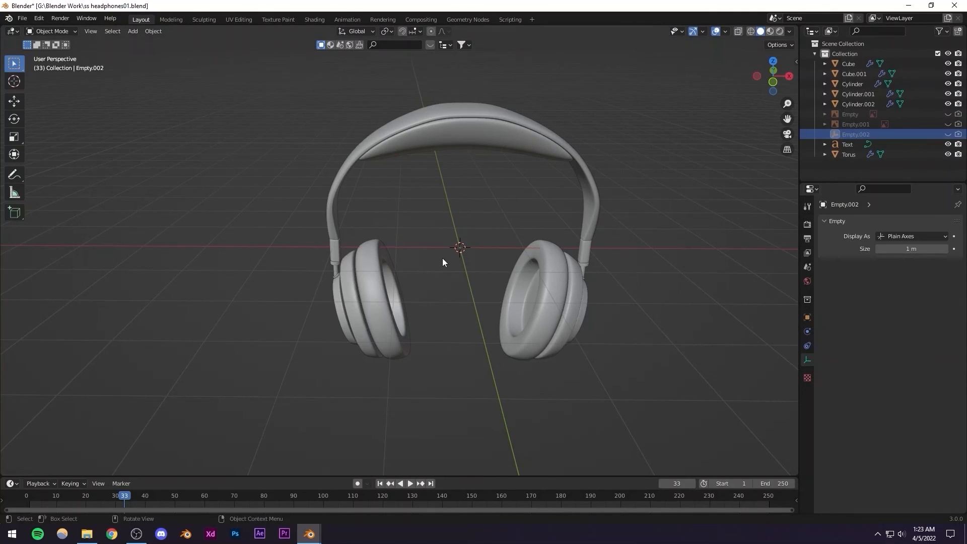
{"action": "scroll", "coordinate": [509, 229], "scroll_direction": "down", "scroll_amount": 3}
{"action": "middle_click_drag", "start_coordinate": [510, 229], "coordinate": [460, 298]}
{"action": "key", "text": "ctrl+s"}
Show both reference images in the viewport again
{"action": "scroll", "coordinate": [431, 276], "scroll_direction": "up", "scroll_amount": 3}
{"action": "scroll", "coordinate": [413, 310], "scroll_direction": "down", "scroll_amount": 5}
{"action": "left_click", "coordinate": [950, 124]}
{"action": "left_click", "coordinate": [948, 114]}
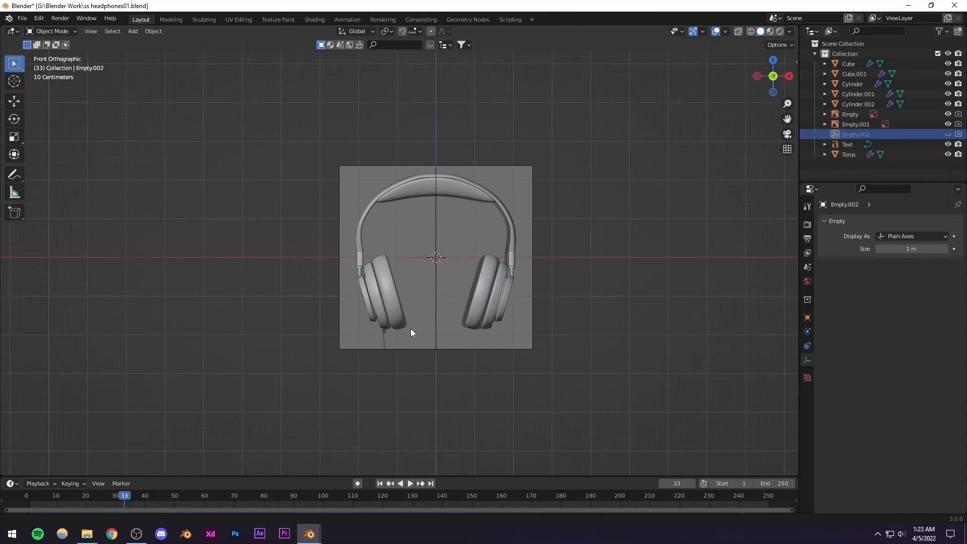
In front view, locate the cable below the ear cup in the reference image and add a mesh cylinder
{"action": "middle_click_drag", "start_coordinate": [409, 348], "coordinate": [440, 261], "text": "shift"}
{"action": "scroll", "coordinate": [396, 301], "scroll_direction": "up", "scroll_amount": 3}
{"action": "scroll", "coordinate": [440, 261], "scroll_direction": "up", "scroll_amount": 3}
{"action": "middle_click_drag", "start_coordinate": [386, 323], "coordinate": [442, 273], "text": "shift"}
{"action": "scroll", "coordinate": [442, 273], "scroll_direction": "up", "scroll_amount": 3}
{"action": "middle_click_drag", "start_coordinate": [386, 256], "coordinate": [317, 296], "text": "shift"}
{"action": "left_click", "coordinate": [133, 32]}
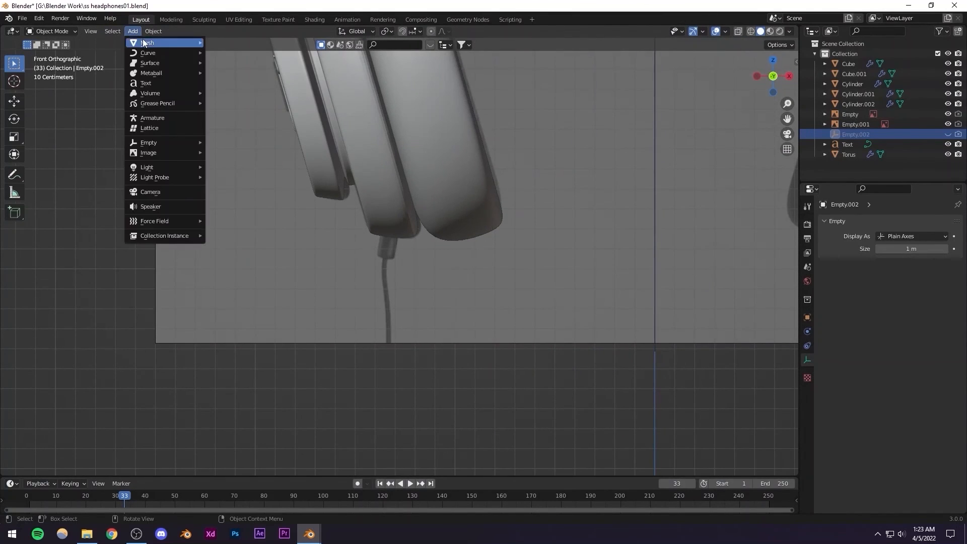
{"action": "mouse_move", "coordinate": [146, 43]}
{"action": "left_click", "coordinate": [230, 94]}
Scale the cylinder to about 0.06 and move it about -1.34 m in X and -1.90 m in Z onto the cable connector
{"action": "scroll", "coordinate": [410, 189], "scroll_direction": "down", "scroll_amount": 5}
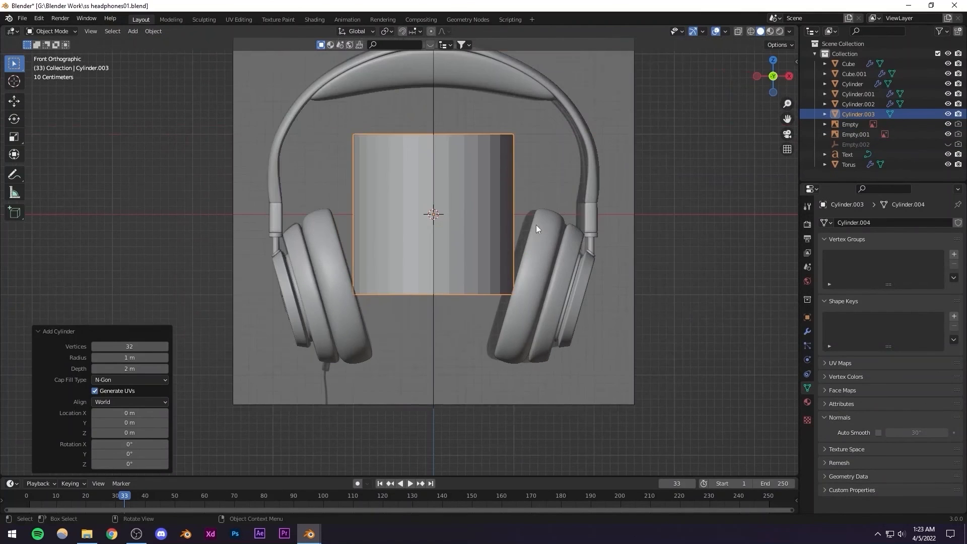
{"action": "key", "text": "s"}
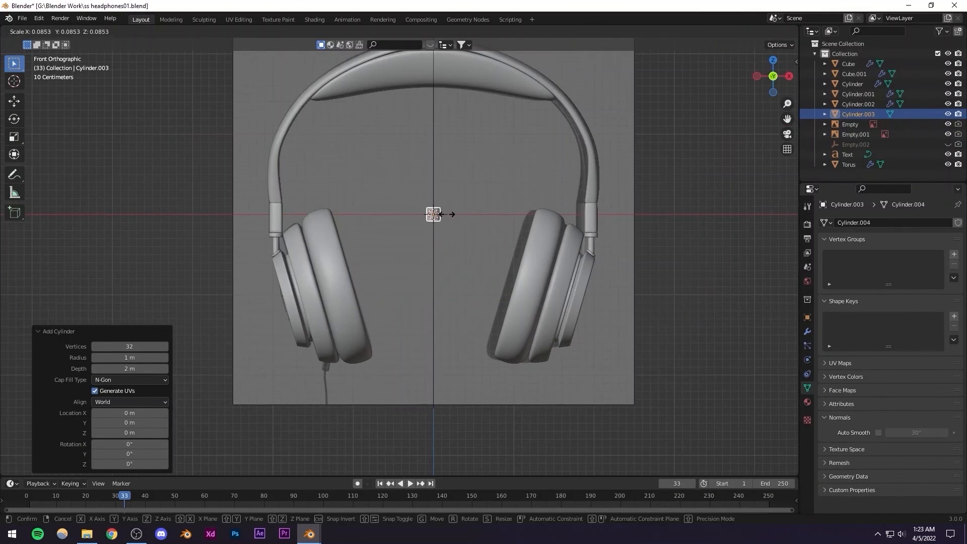
{"action": "left_click", "coordinate": [445, 217]}
{"action": "key", "text": "g"}
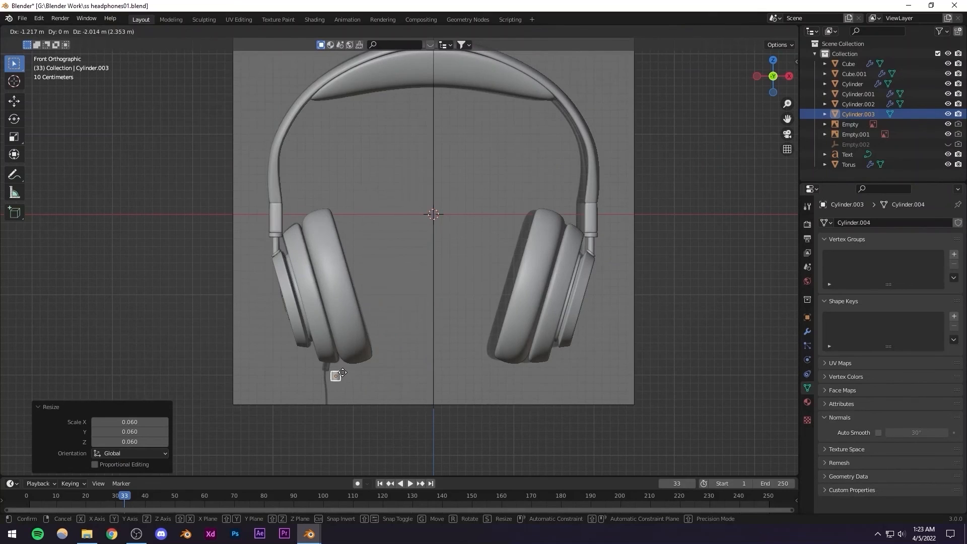
{"action": "left_click", "coordinate": [343, 367]}
Examine how the connector cylinder sits beneath the ear cup from perspective, side and front views
{"action": "scroll", "coordinate": [352, 373], "scroll_direction": "up", "scroll_amount": 10}
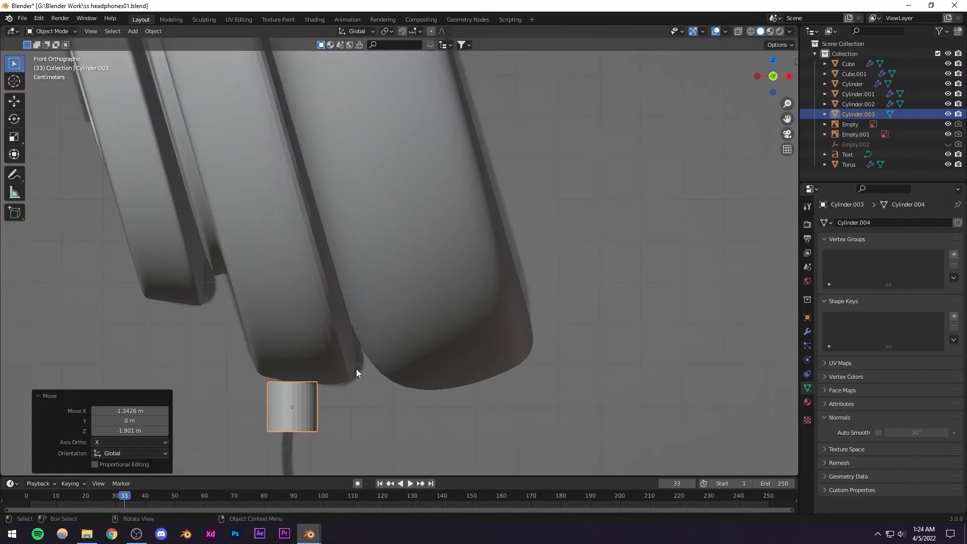
{"action": "scroll", "coordinate": [404, 270], "scroll_direction": "up", "scroll_amount": 2}
{"action": "scroll", "coordinate": [404, 249], "scroll_direction": "down", "scroll_amount": 3}
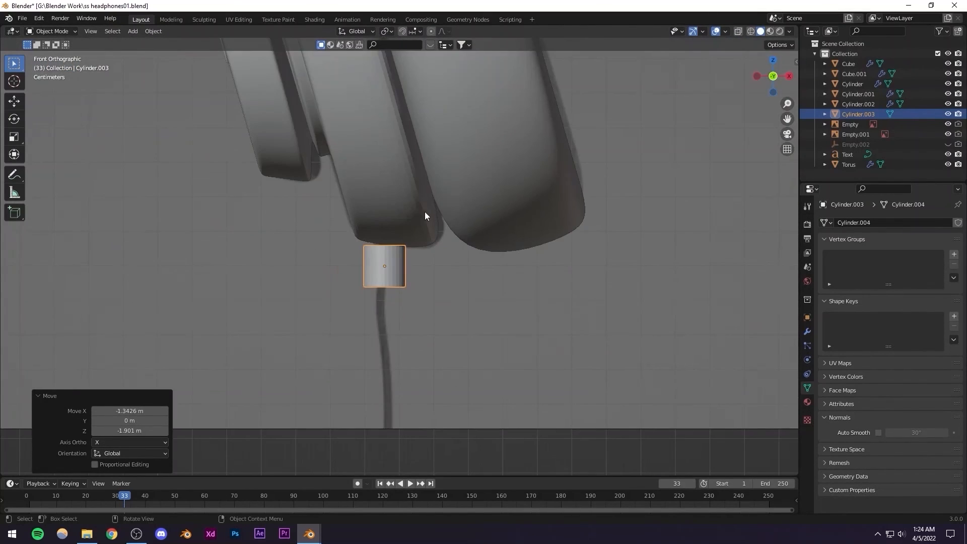
{"action": "middle_click_drag", "start_coordinate": [425, 216], "coordinate": [391, 159]}
{"action": "left_click", "coordinate": [391, 159]}
{"action": "scroll", "coordinate": [384, 177], "scroll_direction": "down", "scroll_amount": 2}
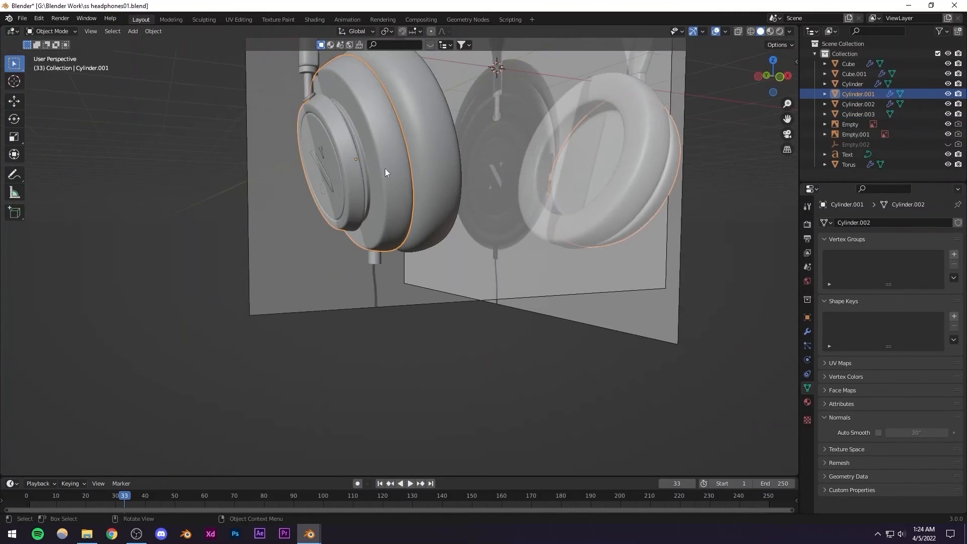
{"action": "right_click", "coordinate": [385, 156]}
{"action": "key", "text": "Escape"}
{"action": "scroll", "coordinate": [358, 289], "scroll_direction": "up", "scroll_amount": 5}
{"action": "middle_click_drag", "start_coordinate": [386, 247], "coordinate": [378, 275], "text": "shift"}
{"action": "scroll", "coordinate": [361, 226], "scroll_direction": "down", "scroll_amount": 4}
{"action": "scroll", "coordinate": [362, 225], "scroll_direction": "up", "scroll_amount": 2}
{"action": "middle_click_drag", "start_coordinate": [361, 226], "coordinate": [344, 225]}
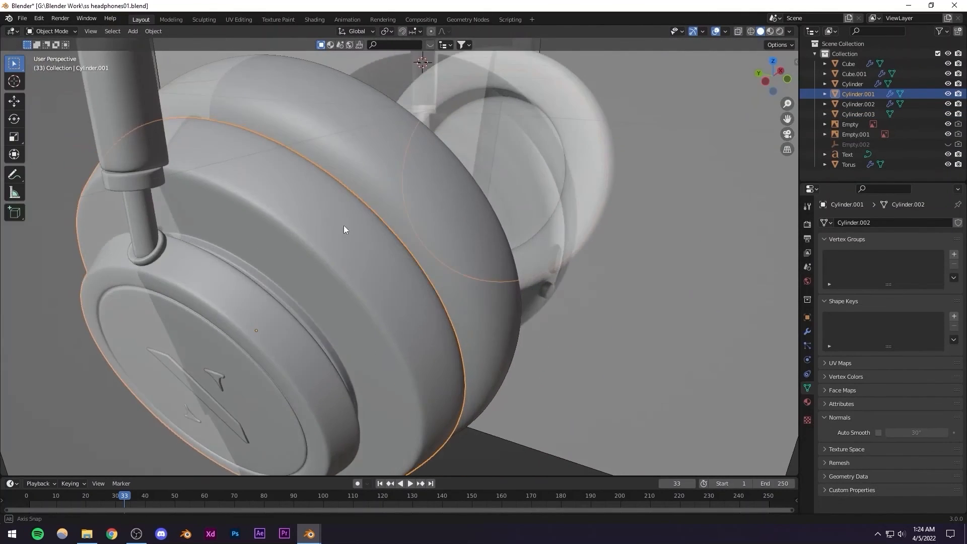
{"action": "scroll", "coordinate": [386, 290], "scroll_direction": "down", "scroll_amount": 5}
{"action": "middle_click_drag", "start_coordinate": [386, 290], "coordinate": [353, 252], "text": "shift"}
{"action": "key", "text": "KP_3"}
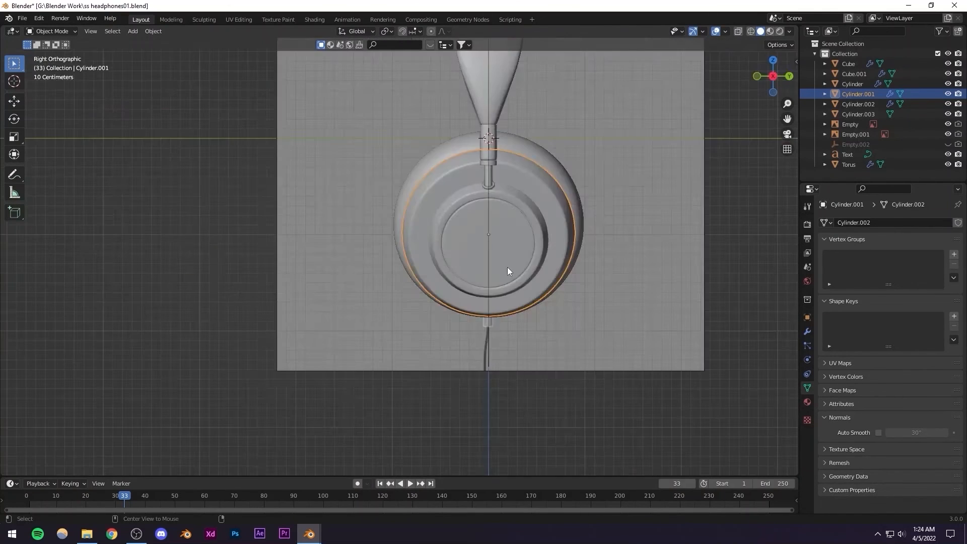
{"action": "key", "text": "KP_1"}
{"action": "middle_click_drag", "start_coordinate": [397, 337], "coordinate": [494, 271], "text": "shift"}
{"action": "scroll", "coordinate": [497, 270], "scroll_direction": "up", "scroll_amount": 6}
{"action": "middle_click_drag", "start_coordinate": [564, 262], "coordinate": [441, 288], "text": "shift"}
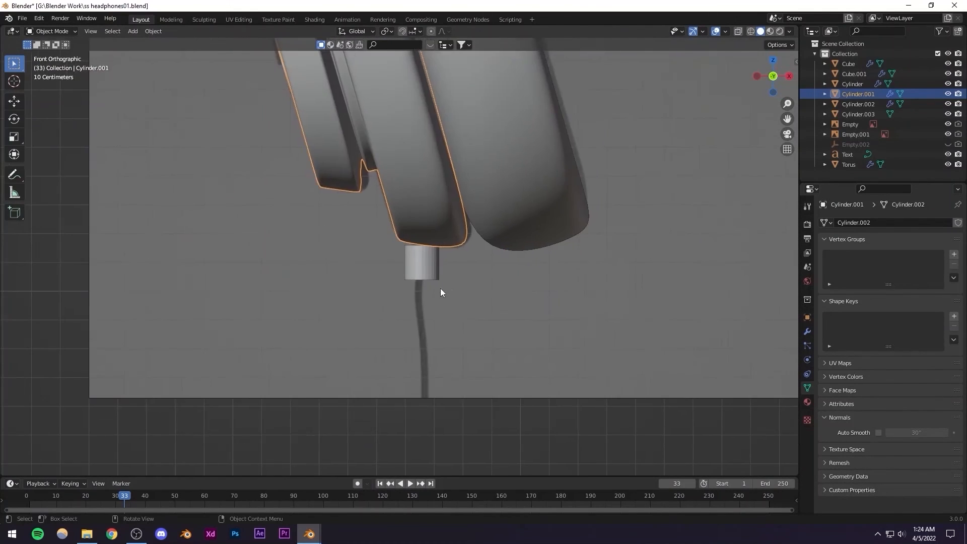
Select the connector cylinder, show its mesh in edit mode with X-ray on, and scale it to about 0.72
{"action": "left_click", "coordinate": [469, 270]}
{"action": "scroll", "coordinate": [469, 270], "scroll_direction": "up", "scroll_amount": 10}
{"action": "scroll", "coordinate": [422, 296], "scroll_direction": "down", "scroll_amount": 2}
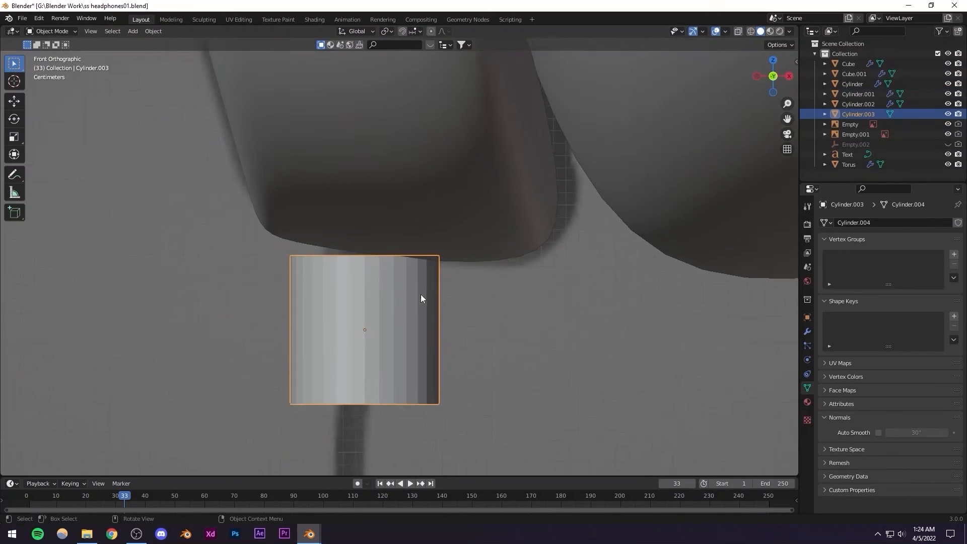
{"action": "key", "text": "Tab"}
{"action": "key", "text": "alt+z"}
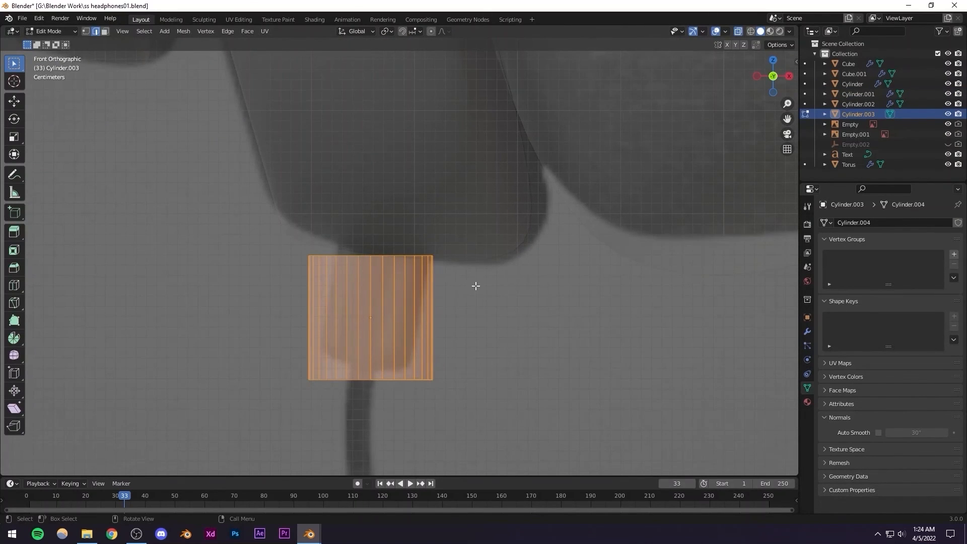
{"action": "key", "text": "s"}
{"action": "left_click", "coordinate": [464, 299]}
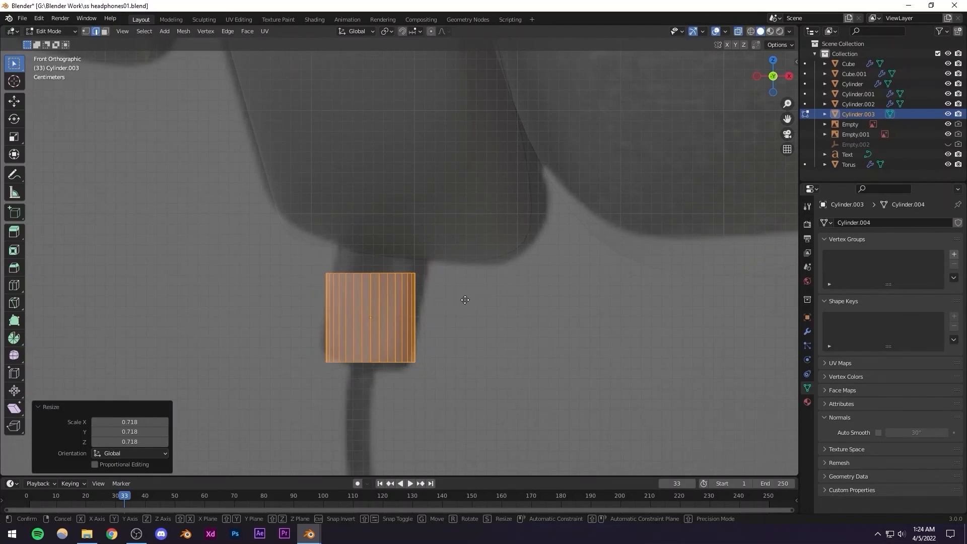
Move the connector mesh about 0.008 m in X and 0.041 m in Z, and rotate it about 9° to match the reference tilt
{"action": "key", "text": "g"}
{"action": "left_click", "coordinate": [478, 260]}
{"action": "key", "text": "r"}
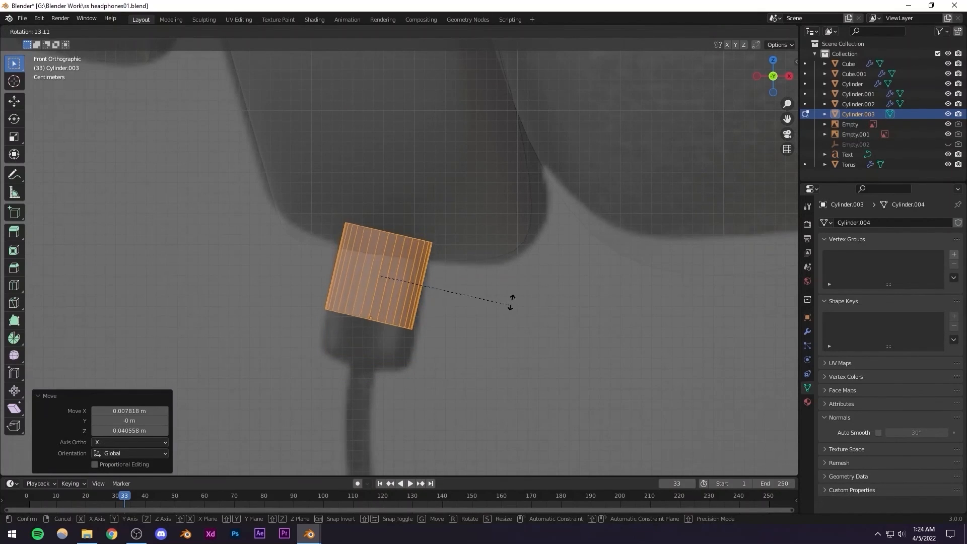
{"action": "left_click", "coordinate": [517, 296]}
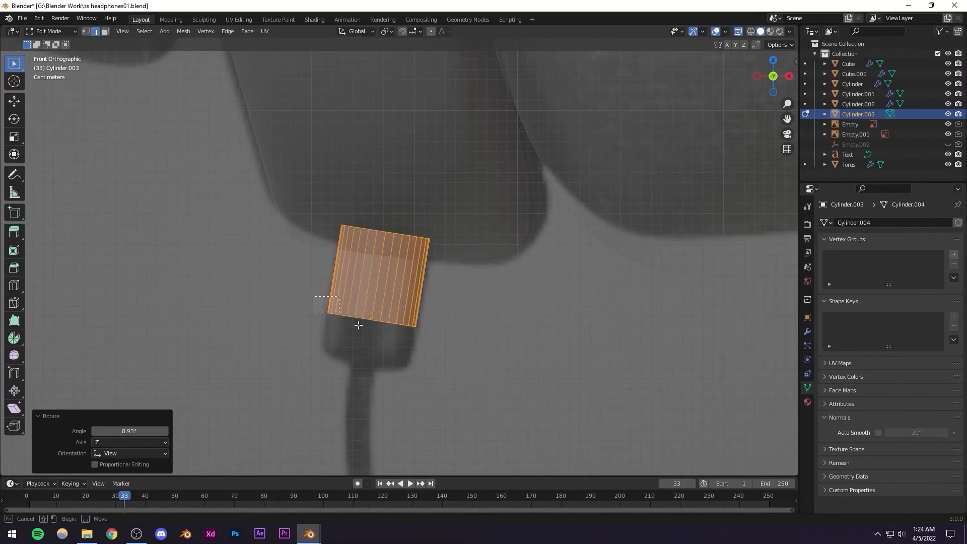
Pull the connector's lower end down to the end of the reference connector, return to object mode and save the file
{"action": "left_click_drag", "start_coordinate": [358, 326], "coordinate": [450, 343]}
{"action": "key", "text": "g"}
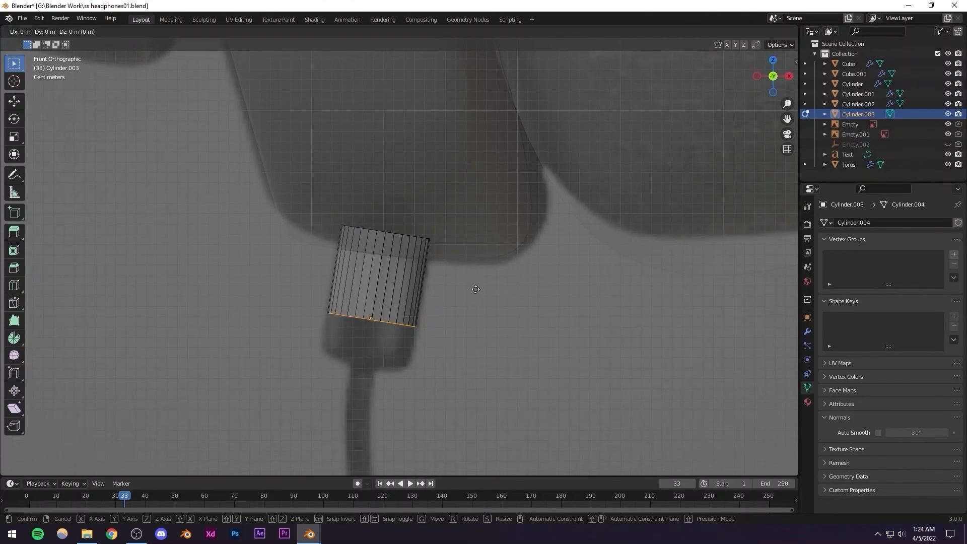
{"action": "left_click", "coordinate": [474, 323]}
{"action": "key", "text": "Tab"}
{"action": "scroll", "coordinate": [554, 297], "scroll_direction": "down", "scroll_amount": 3}
{"action": "key", "text": "ctrl+s"}
Add a Subdivision modifier with 2 viewport levels to the connector cylinder and shade it smooth
{"action": "left_click", "coordinate": [808, 331]}
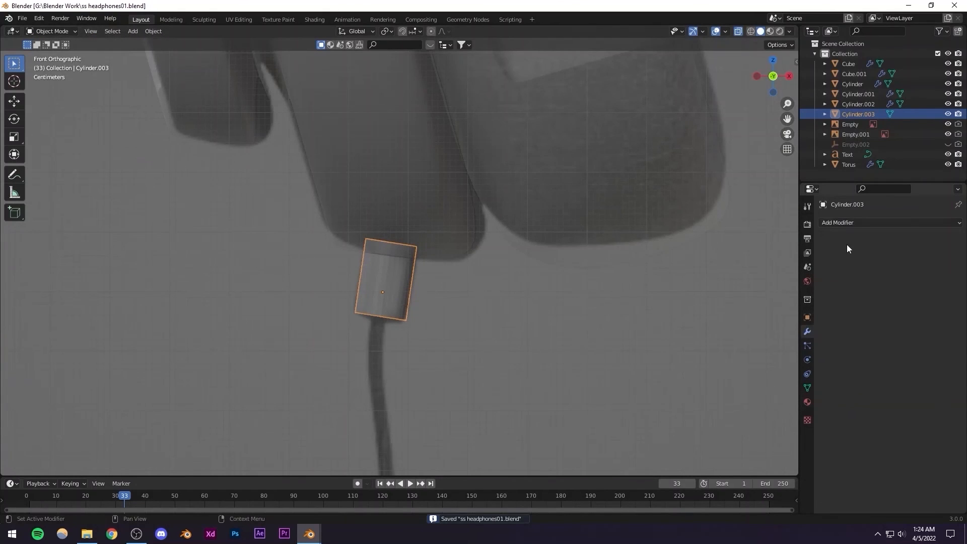
{"action": "left_click", "coordinate": [845, 222]}
{"action": "left_click", "coordinate": [774, 406]}
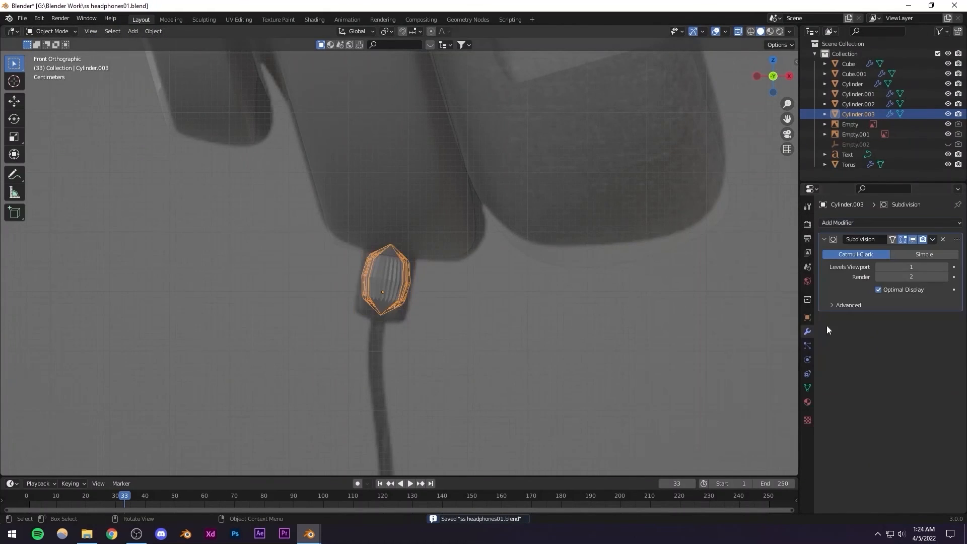
{"action": "left_click", "coordinate": [942, 267]}
{"action": "right_click", "coordinate": [394, 274]}
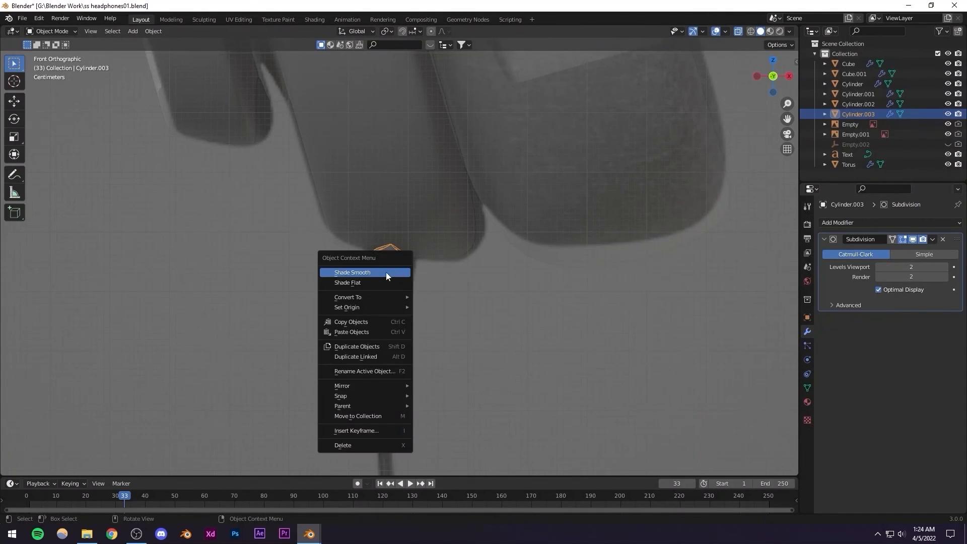
{"action": "key", "text": "Escape"}
Add supporting loop cuts near the connector's upper end (factor about -0.83) and lower end (factor about 0.79)
{"action": "scroll", "coordinate": [396, 282], "scroll_direction": "up", "scroll_amount": 2}
{"action": "scroll", "coordinate": [396, 282], "scroll_direction": "up", "scroll_amount": 2}
{"action": "key", "text": "Tab"}
{"action": "scroll", "coordinate": [402, 285], "scroll_direction": "up", "scroll_amount": 1}
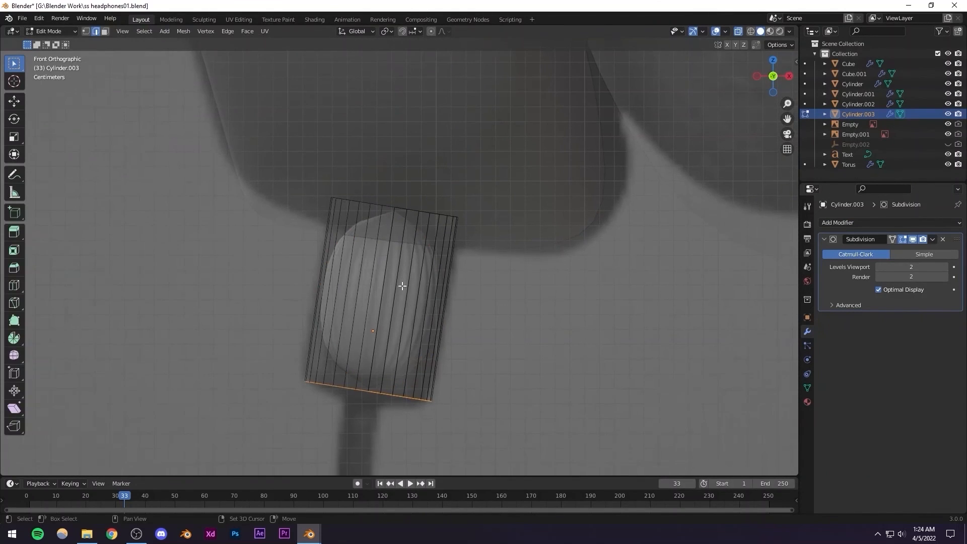
{"action": "key", "text": "ctrl+r"}
{"action": "left_click", "coordinate": [359, 276]}
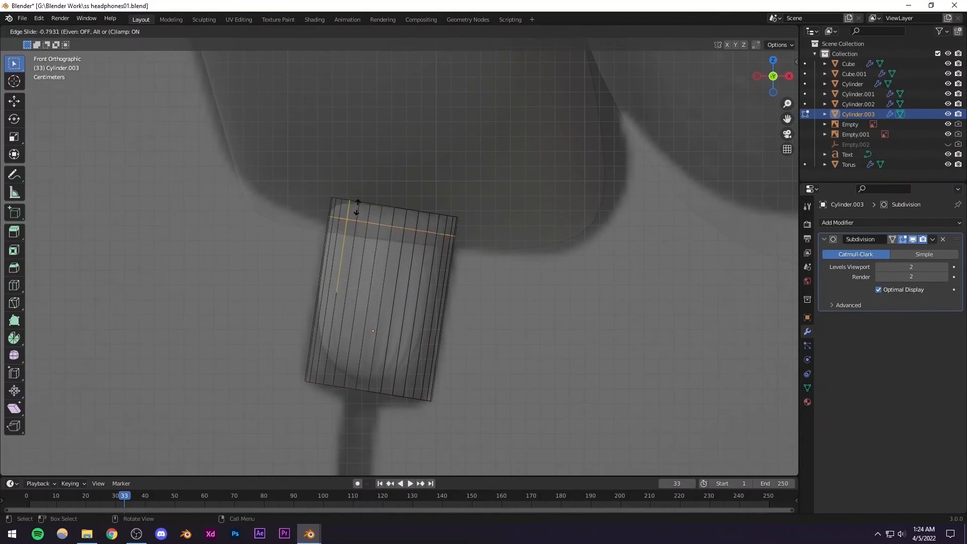
{"action": "left_click", "coordinate": [358, 207]}
{"action": "key", "text": "ctrl+r"}
{"action": "left_click", "coordinate": [336, 273]}
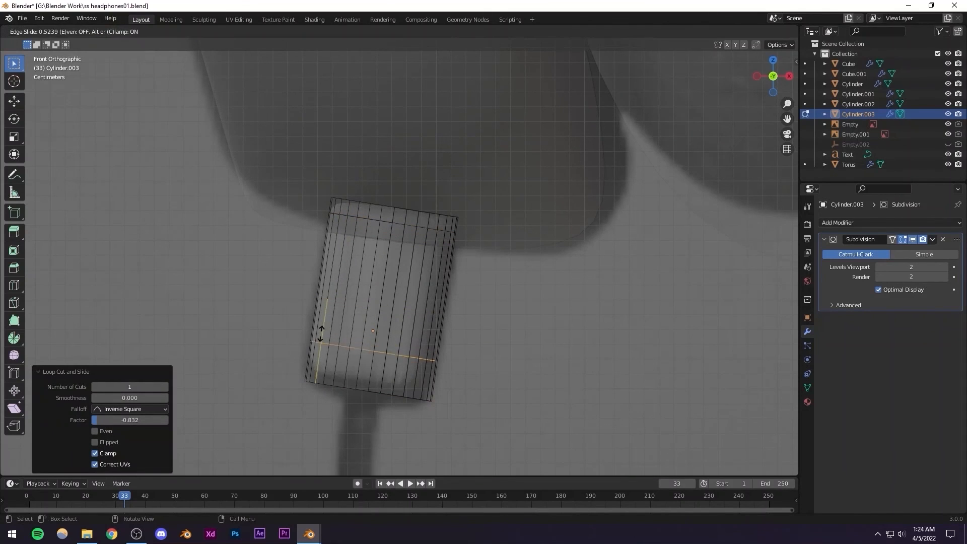
{"action": "left_click", "coordinate": [320, 349]}
Select the connector's bottom cap and inset it by about 0.46 m to roughly the cable's width
{"action": "middle_click_drag", "start_coordinate": [394, 329], "coordinate": [488, 40]}
{"action": "scroll", "coordinate": [422, 247], "scroll_direction": "down", "scroll_amount": 1}
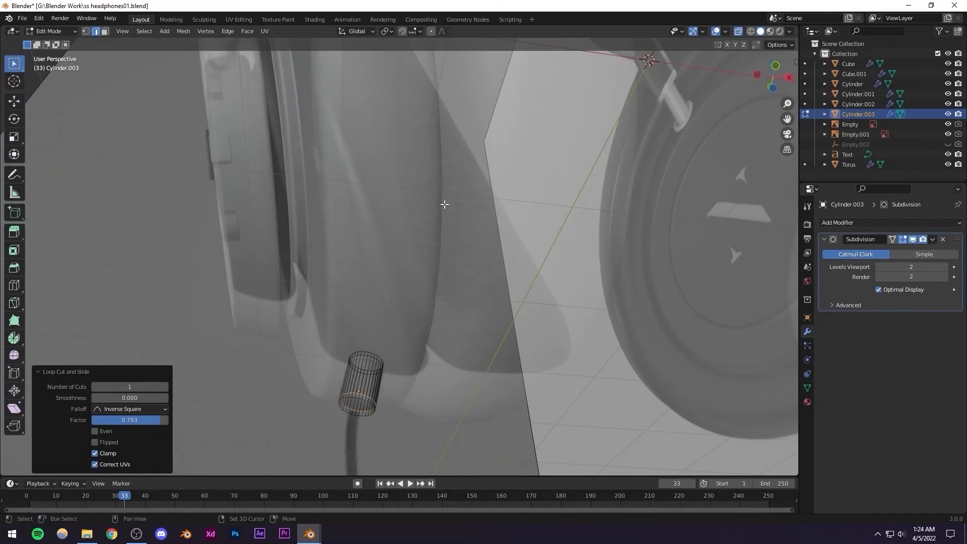
{"action": "middle_click_drag", "start_coordinate": [389, 351], "coordinate": [425, 201], "text": "shift"}
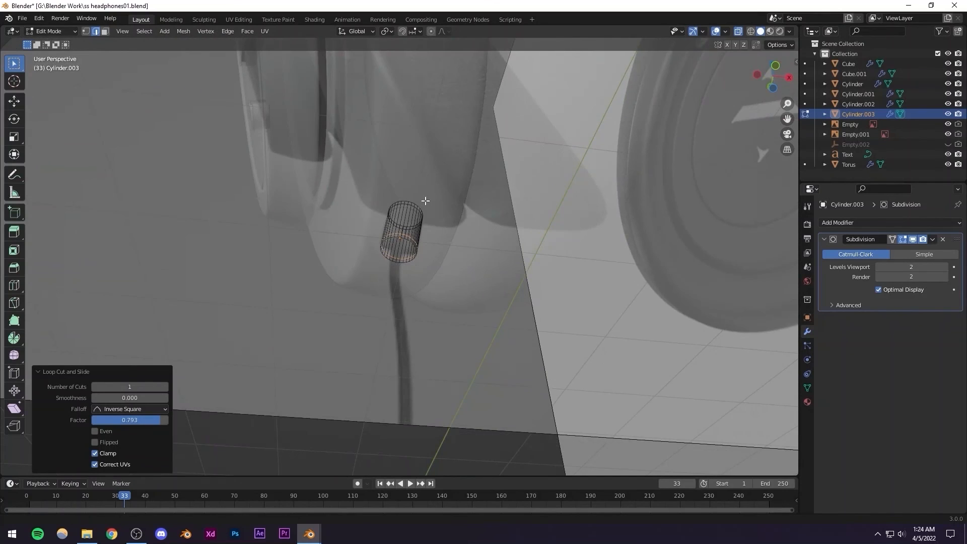
{"action": "left_click", "coordinate": [397, 251], "text": "alt"}
{"action": "key", "text": "KP_1"}
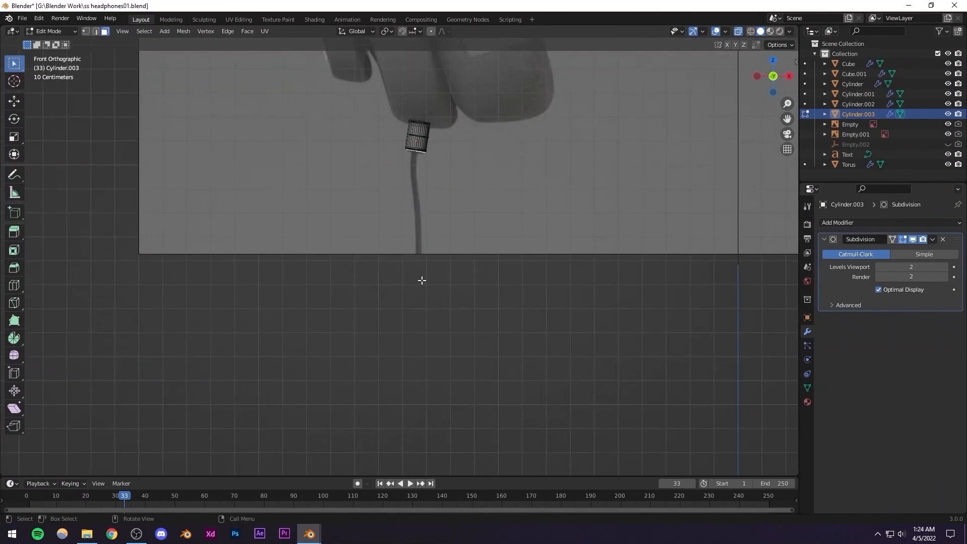
{"action": "scroll", "coordinate": [423, 274], "scroll_direction": "down", "scroll_amount": 6}
{"action": "scroll", "coordinate": [421, 267], "scroll_direction": "up", "scroll_amount": 7}
{"action": "middle_click_drag", "start_coordinate": [393, 305], "coordinate": [362, 428], "text": "shift"}
{"action": "scroll", "coordinate": [391, 302], "scroll_direction": "up", "scroll_amount": 10}
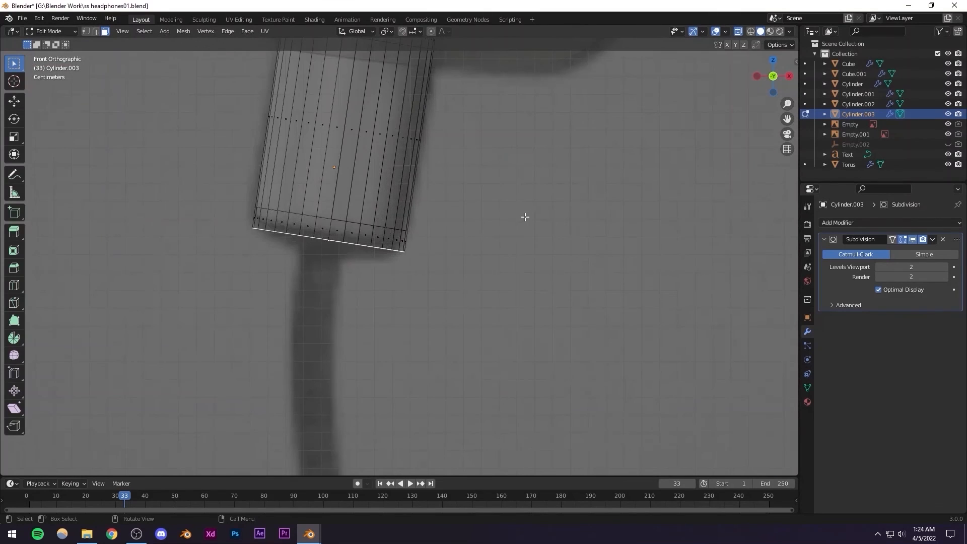
{"action": "key", "text": "i"}
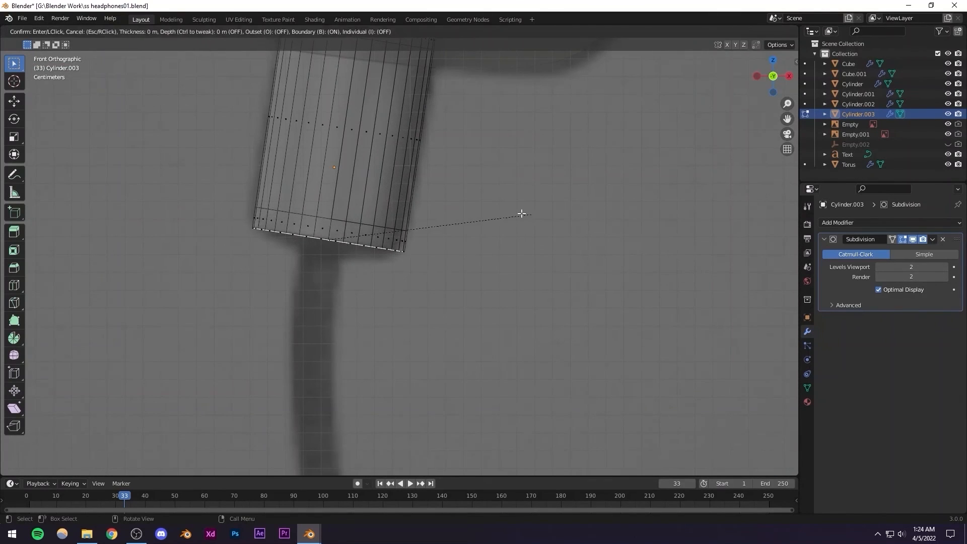
{"action": "left_click", "coordinate": [482, 212]}
Extrude the inset face down about 0.018 m and add a loop cut close to the connector with a factor of about 0.82
{"action": "key", "text": "e"}
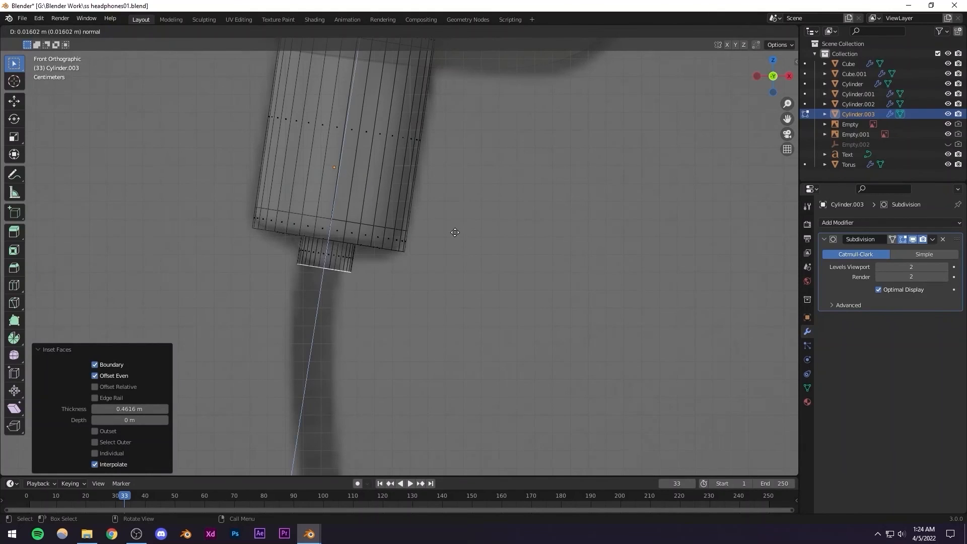
{"action": "left_click", "coordinate": [449, 231]}
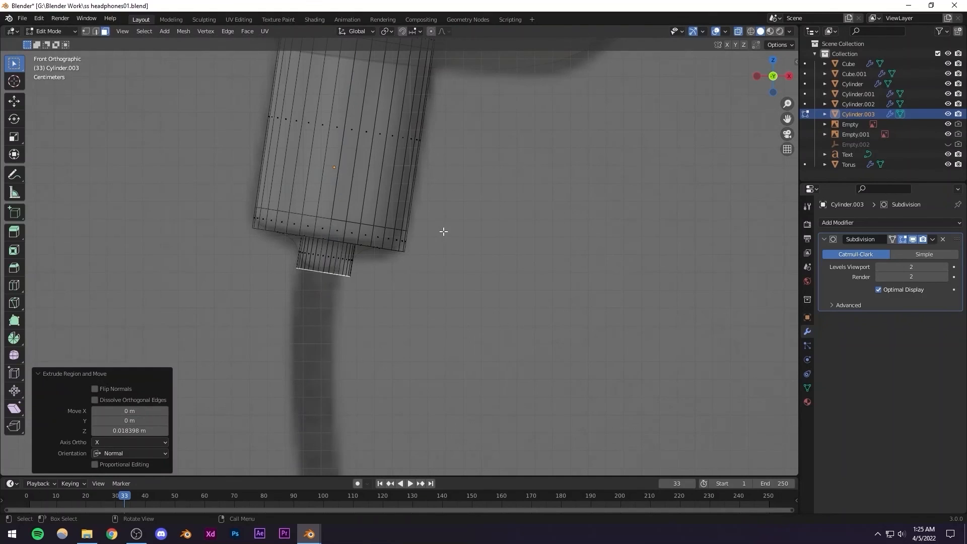
{"action": "key", "text": "ctrl+r"}
{"action": "left_click", "coordinate": [306, 252]}
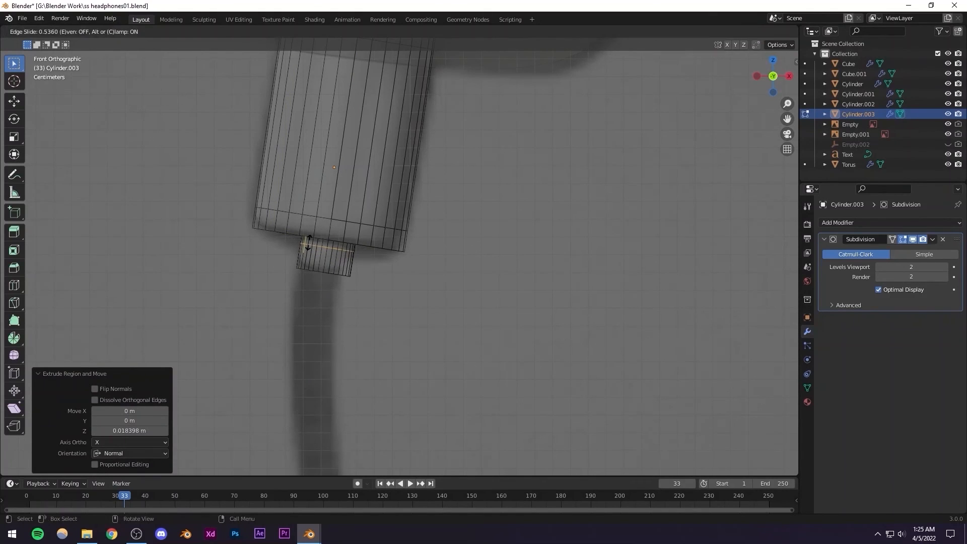
{"action": "left_click", "coordinate": [302, 259]}
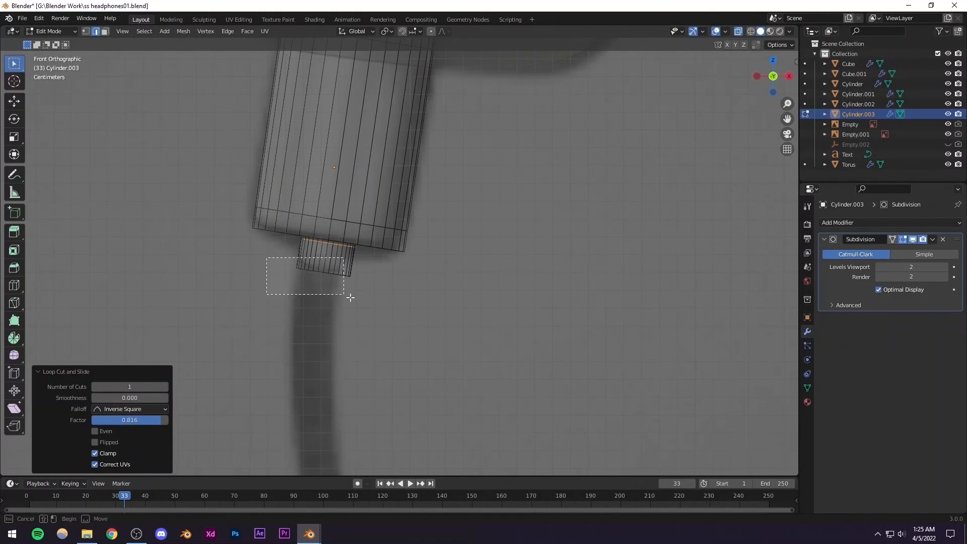
Extrude the stub's end about 0.084 m along its normal and move it slightly down along the reference cable
{"action": "left_click_drag", "start_coordinate": [351, 297], "coordinate": [352, 297]}
{"action": "key", "text": "e"}
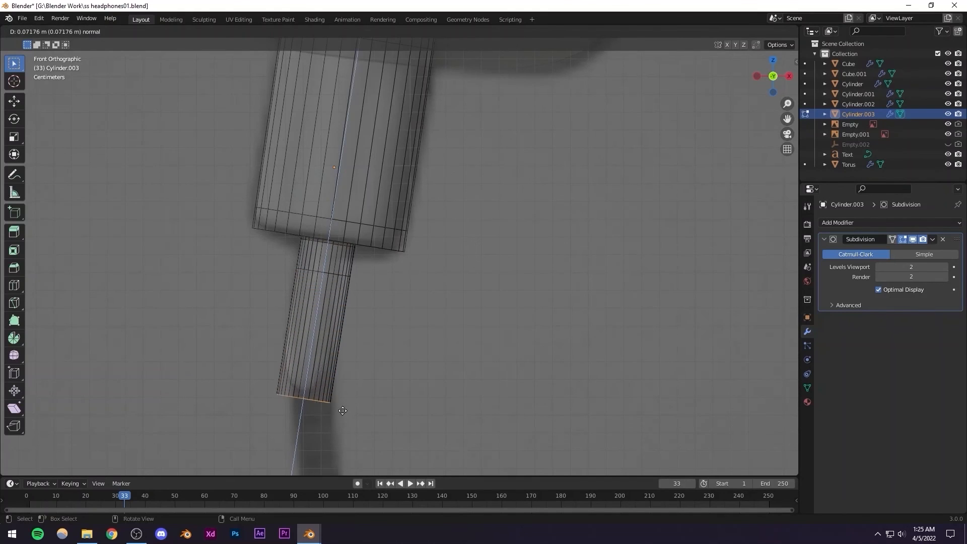
{"action": "left_click", "coordinate": [352, 357]}
{"action": "scroll", "coordinate": [424, 348], "scroll_direction": "down", "scroll_amount": 4}
{"action": "middle_click_drag", "start_coordinate": [423, 348], "coordinate": [375, 279], "text": "shift"}
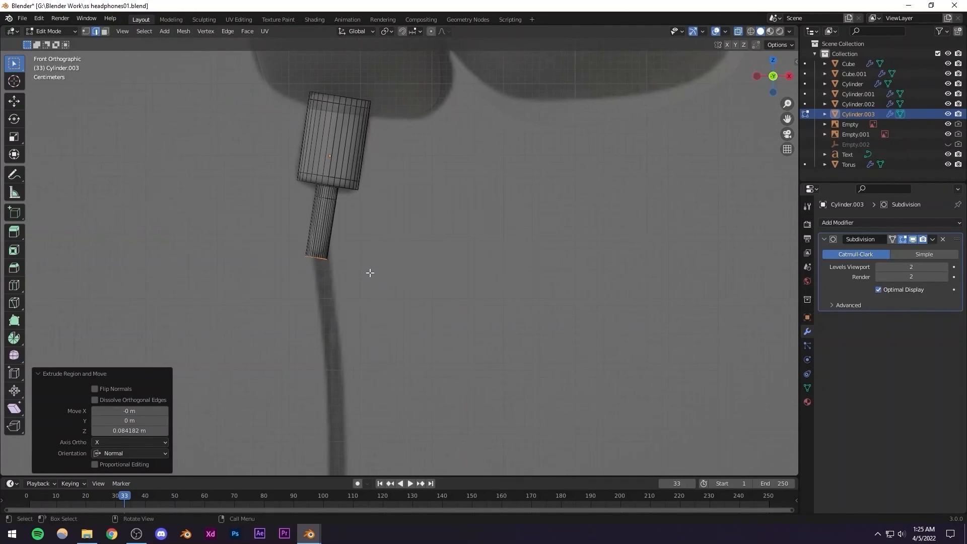
{"action": "key", "text": "g"}
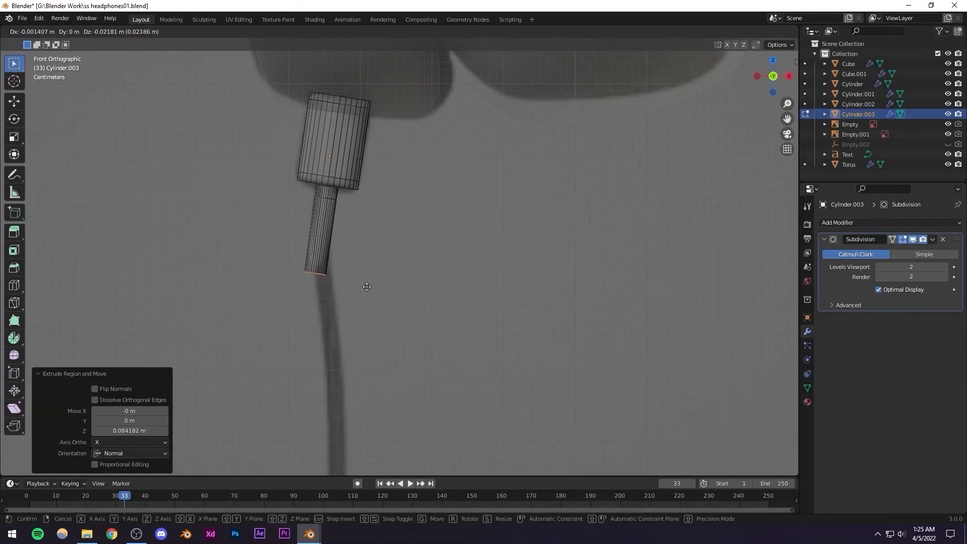
{"action": "left_click", "coordinate": [367, 287]}
Extrude a further cable segment about 0.167 m, shift its end about 0.048 m in X onto the reference cable and rotate the end
{"action": "key", "text": "e"}
{"action": "left_click", "coordinate": [323, 400]}
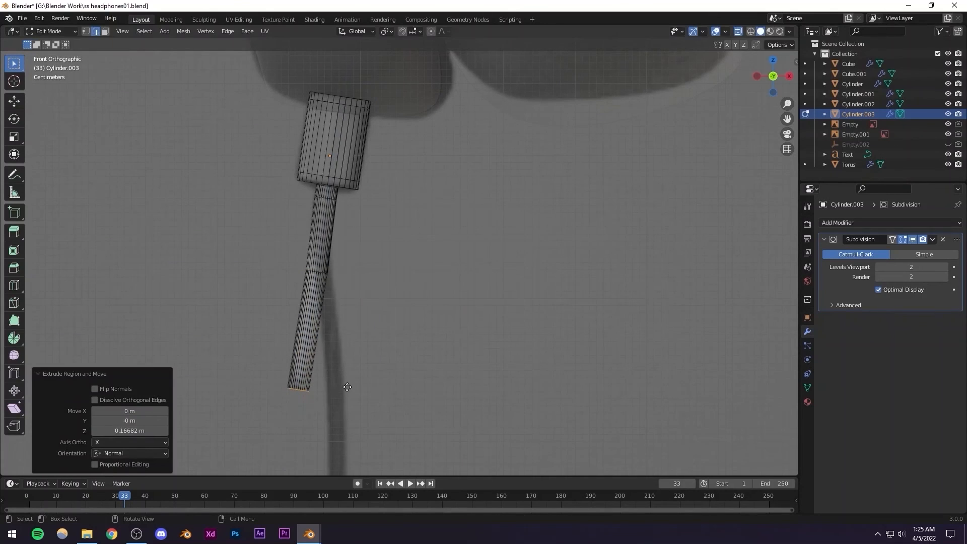
{"action": "key", "text": "g"}
{"action": "left_click", "coordinate": [376, 388]}
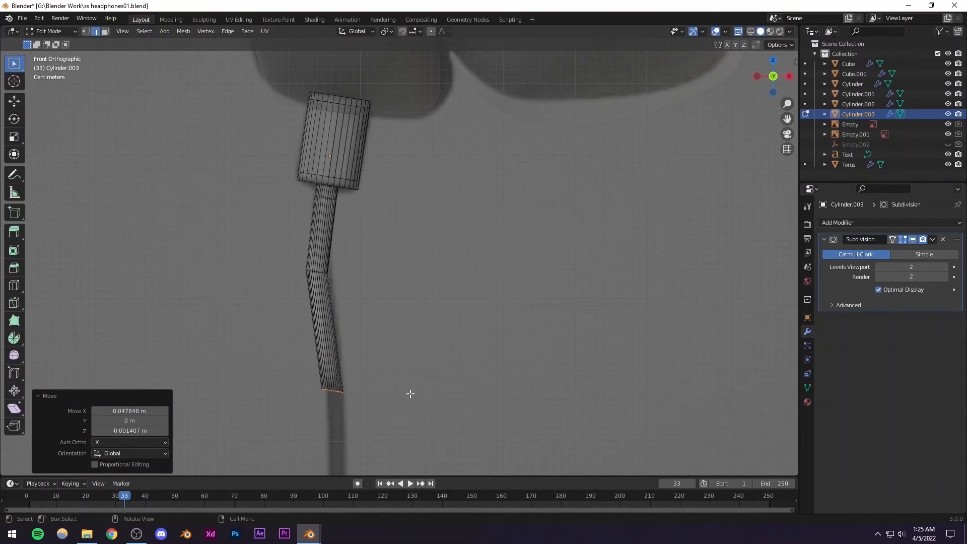
{"action": "key", "text": "r"}
{"action": "left_click", "coordinate": [411, 361]}
Rotate the edge loop at the cable's bend by -13° to even out the curve
{"action": "left_click_drag", "start_coordinate": [281, 249], "coordinate": [369, 295]}
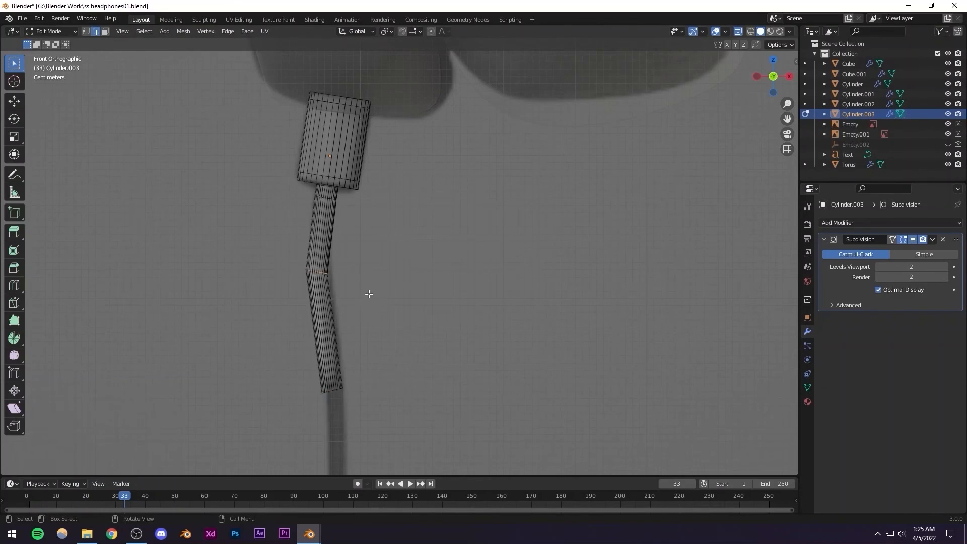
{"action": "key", "text": "r"}
{"action": "left_click", "coordinate": [380, 287]}
{"action": "scroll", "coordinate": [379, 290], "scroll_direction": "down", "scroll_amount": 3}
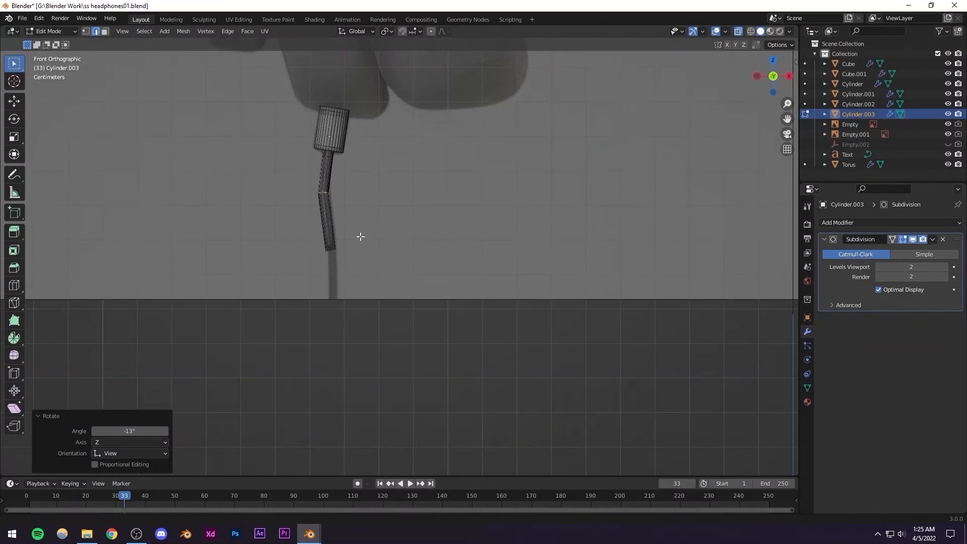
Extrude the cable's lower end about 0.21 m along its normal and shift the new end about -0.039 m in X
{"action": "left_click_drag", "start_coordinate": [296, 234], "coordinate": [360, 244]}
{"action": "key", "text": "e"}
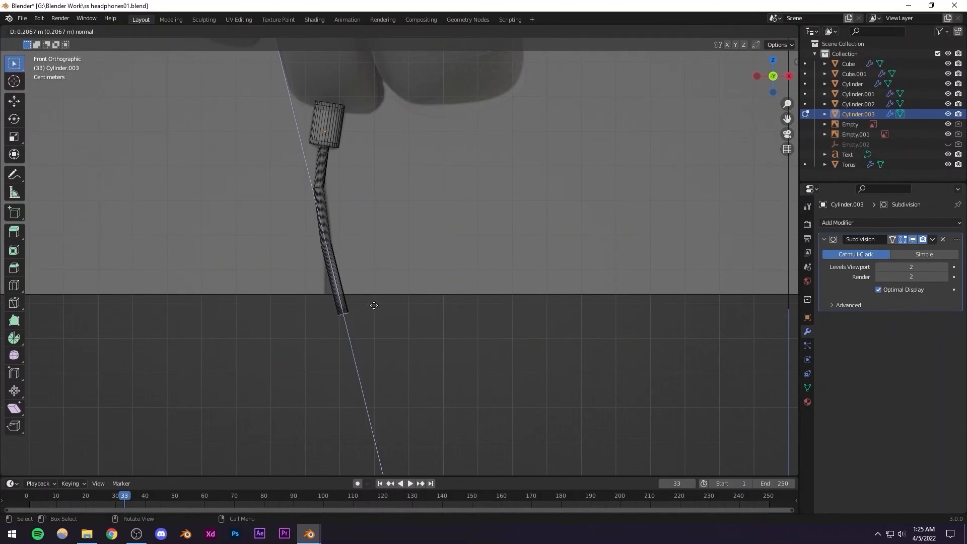
{"action": "left_click", "coordinate": [378, 309]}
{"action": "key", "text": "g"}
{"action": "left_click", "coordinate": [383, 319]}
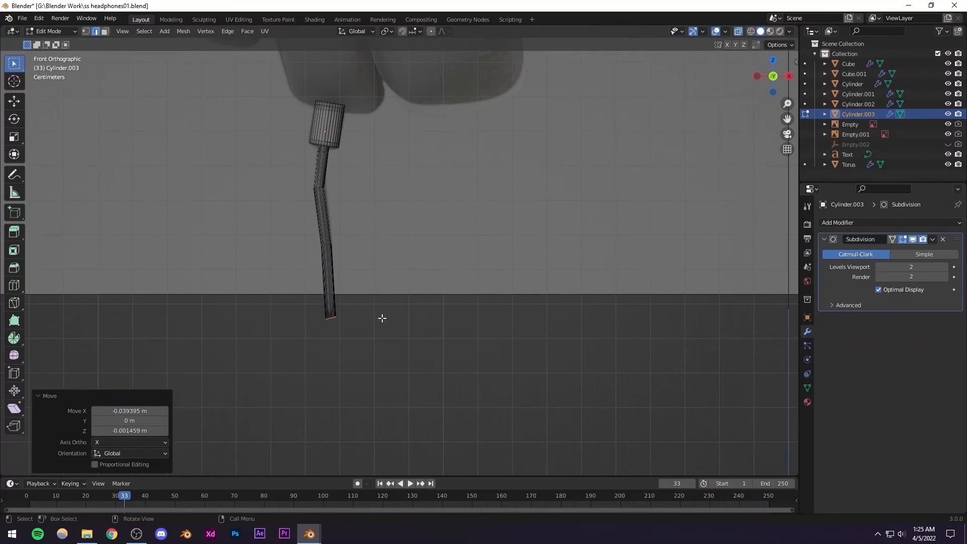
Return to Object Mode and save the file
{"action": "scroll", "coordinate": [398, 325], "scroll_direction": "down", "scroll_amount": 3}
{"action": "key", "text": "Tab"}
{"action": "scroll", "coordinate": [399, 326], "scroll_direction": "down", "scroll_amount": 3}
{"action": "key", "text": "ctrl+s"}
{"action": "scroll", "coordinate": [373, 275], "scroll_direction": "up", "scroll_amount": 10}
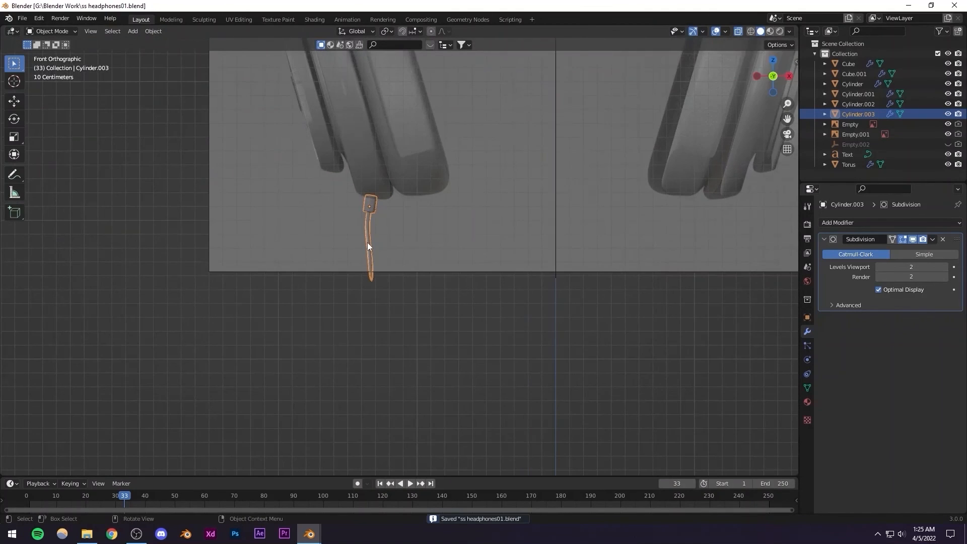
Add a loop cut to the cable's last segment close to its lower end, with a factor of about -0.88
{"action": "left_click", "coordinate": [431, 361]}
{"action": "middle_click_drag", "start_coordinate": [432, 361], "coordinate": [388, 295]}
{"action": "left_click", "coordinate": [388, 294]}
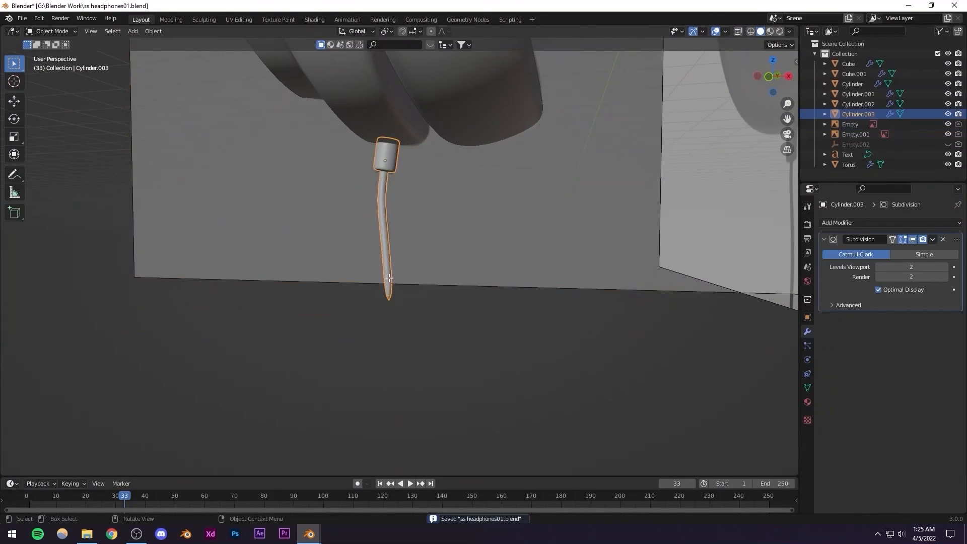
{"action": "key", "text": "Tab"}
{"action": "left_click", "coordinate": [388, 274]}
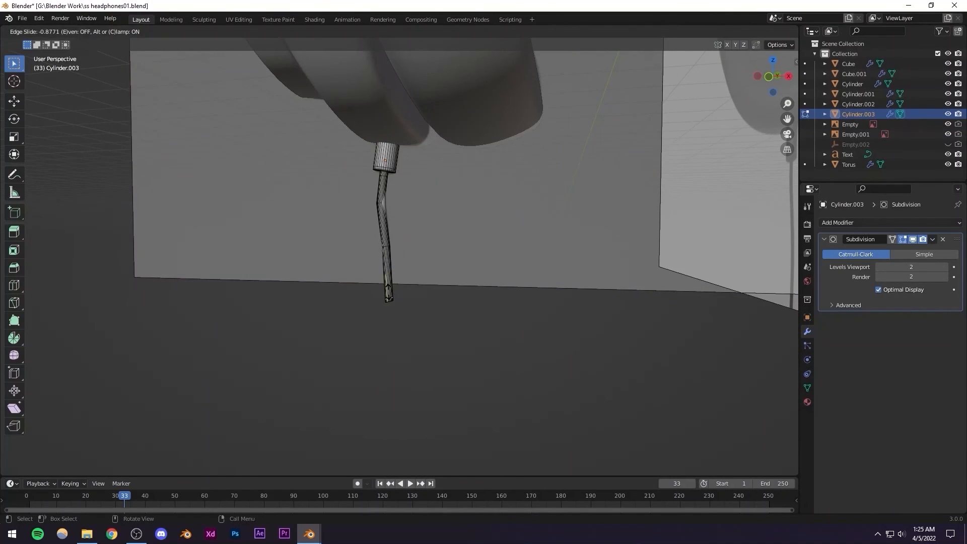
{"action": "left_click", "coordinate": [400, 304]}
{"action": "key", "text": "Tab"}
{"action": "middle_click_drag", "start_coordinate": [434, 331], "coordinate": [415, 307]}
{"action": "scroll", "coordinate": [417, 302], "scroll_direction": "down", "scroll_amount": 2}
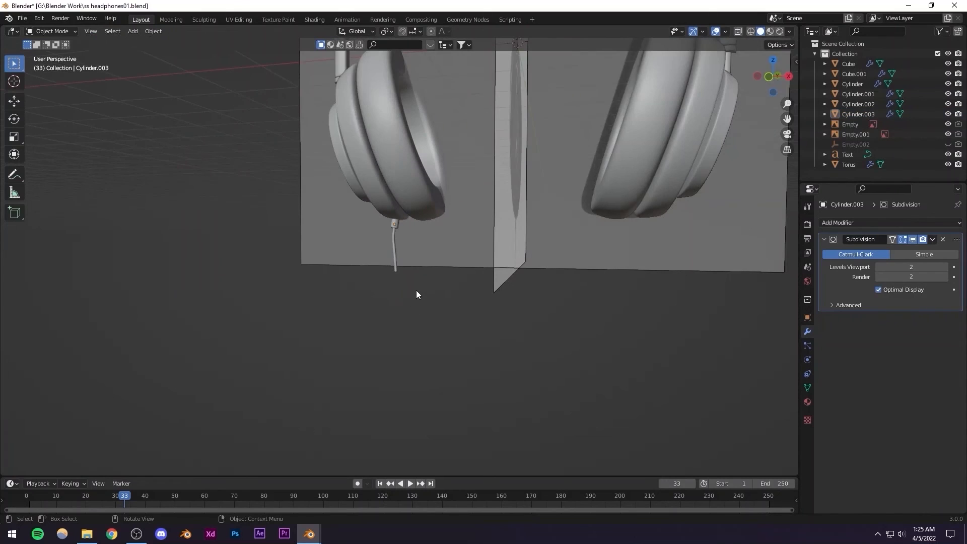
In the front view, scale the connector and cable uniformly by 1.455 and reposition them against the underside of the ear cup
{"action": "scroll", "coordinate": [412, 288], "scroll_direction": "down", "scroll_amount": 5}
{"action": "scroll", "coordinate": [449, 274], "scroll_direction": "up", "scroll_amount": 8}
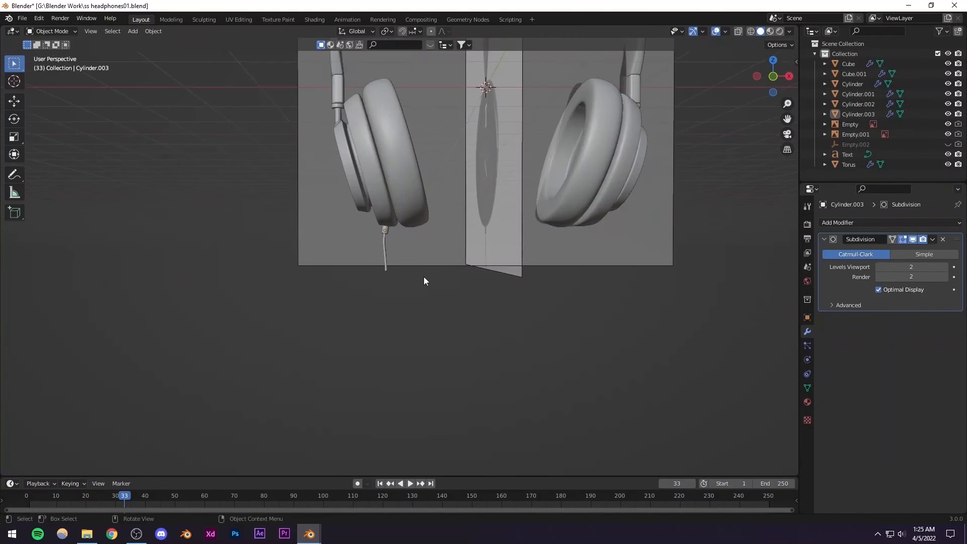
{"action": "middle_click_drag", "start_coordinate": [359, 254], "coordinate": [376, 282], "text": "shift"}
{"action": "scroll", "coordinate": [359, 257], "scroll_direction": "up", "scroll_amount": 3}
{"action": "left_click", "coordinate": [357, 253]}
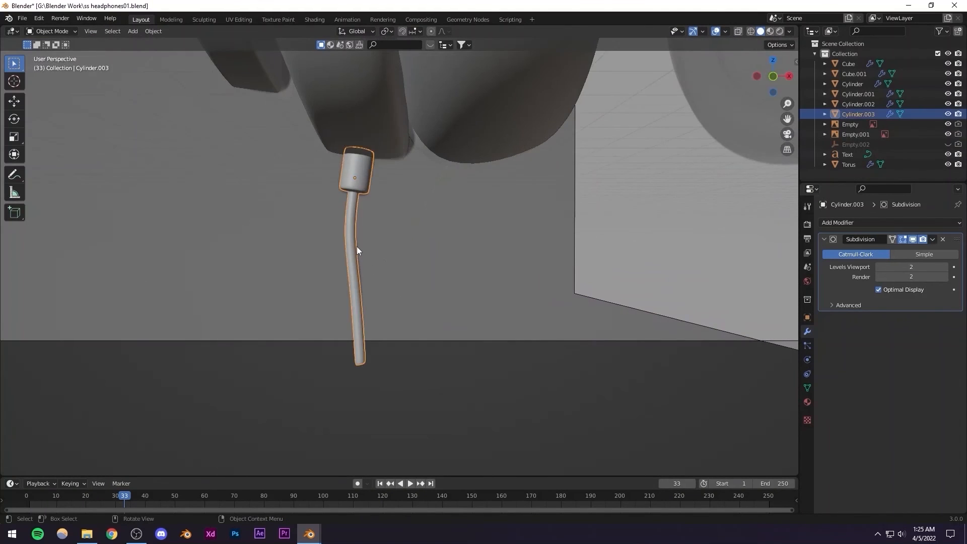
{"action": "scroll", "coordinate": [381, 269], "scroll_direction": "down", "scroll_amount": 4}
{"action": "key", "text": "KP_1"}
{"action": "scroll", "coordinate": [417, 289], "scroll_direction": "up", "scroll_amount": 6}
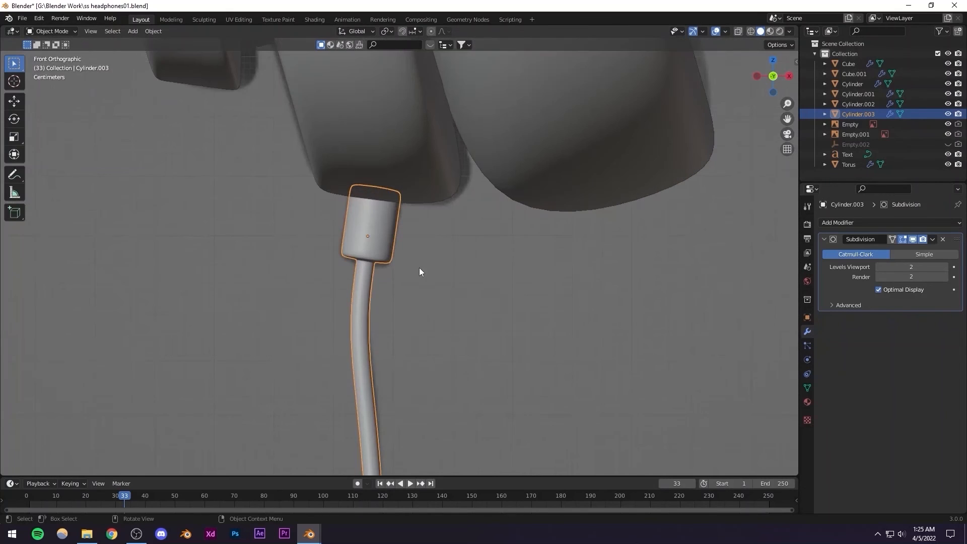
{"action": "key", "text": "s"}
{"action": "left_click", "coordinate": [452, 264]}
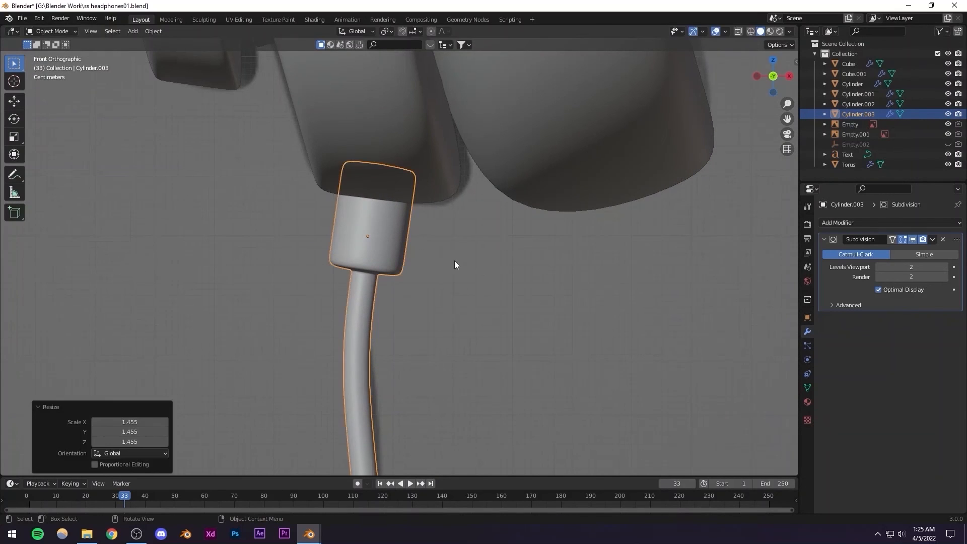
{"action": "key", "text": "g"}
{"action": "left_click", "coordinate": [445, 249]}
Check the enlarged connector's mesh, save the file in Object Mode and inspect the cable against the whole headphones
{"action": "key", "text": "Tab"}
{"action": "scroll", "coordinate": [456, 312], "scroll_direction": "down", "scroll_amount": 8}
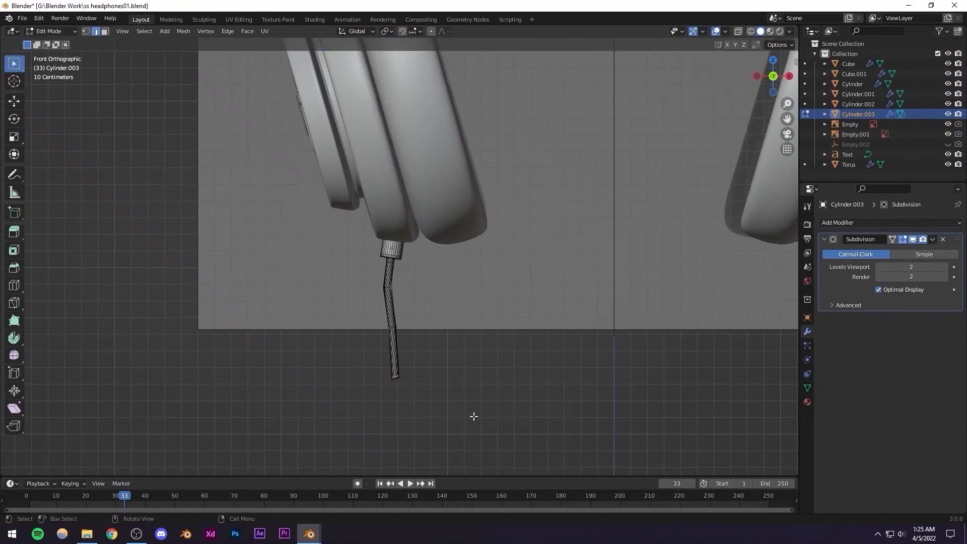
{"action": "key", "text": "Tab"}
{"action": "scroll", "coordinate": [429, 338], "scroll_direction": "down", "scroll_amount": 6}
{"action": "key", "text": "ctrl+s"}
{"action": "left_click", "coordinate": [438, 314]}
{"action": "middle_click_drag", "start_coordinate": [439, 314], "coordinate": [475, 319]}
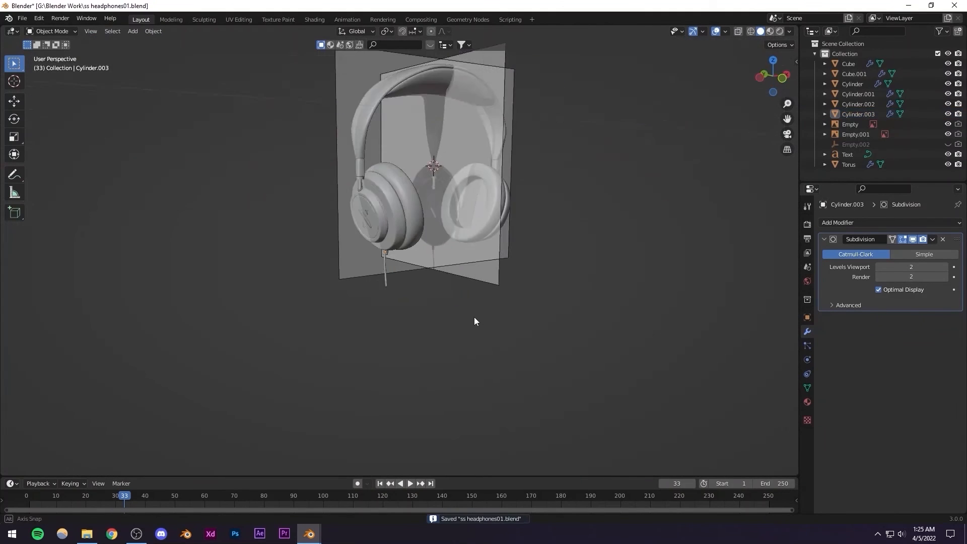
{"action": "scroll", "coordinate": [434, 309], "scroll_direction": "up", "scroll_amount": 5}
{"action": "middle_click_drag", "start_coordinate": [385, 298], "coordinate": [447, 242]}
{"action": "scroll", "coordinate": [400, 283], "scroll_direction": "down", "scroll_amount": 5}
Hide the side and front reference images and save the file, leaving only the headphone model in view
{"action": "left_click", "coordinate": [441, 238]}
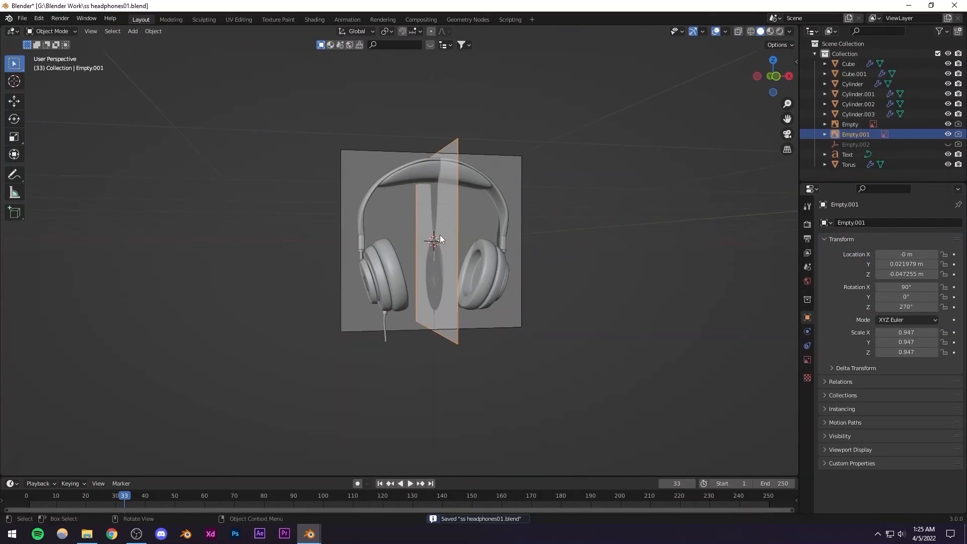
{"action": "key", "text": "h"}
{"action": "left_click", "coordinate": [427, 228]}
{"action": "key", "text": "h"}
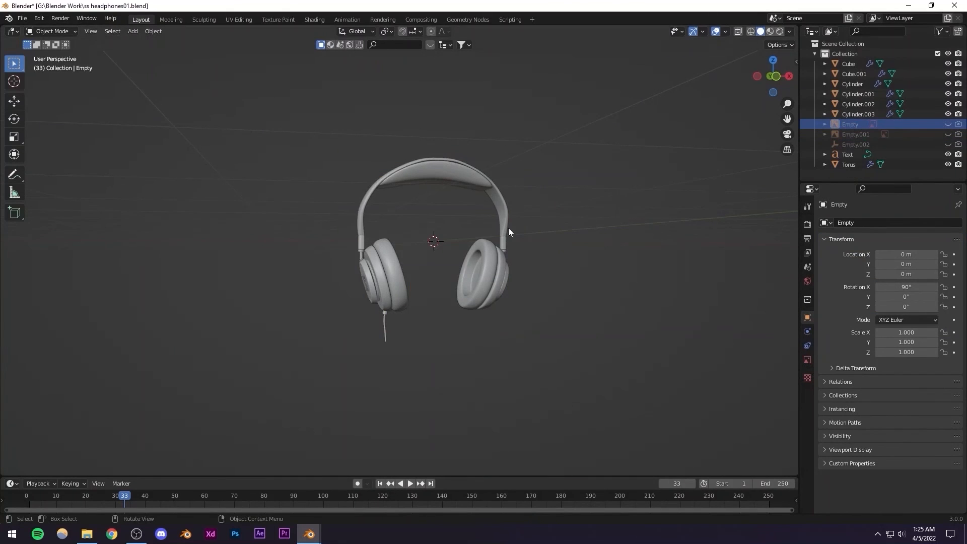
{"action": "key", "text": "ctrl+s"}
{"action": "middle_click_drag", "start_coordinate": [440, 296], "coordinate": [421, 296]}
{"action": "scroll", "coordinate": [377, 296], "scroll_direction": "up", "scroll_amount": 5}
{"action": "scroll", "coordinate": [421, 296], "scroll_direction": "down", "scroll_amount": 5}
{"action": "middle_click_drag", "start_coordinate": [421, 296], "coordinate": [410, 240]}
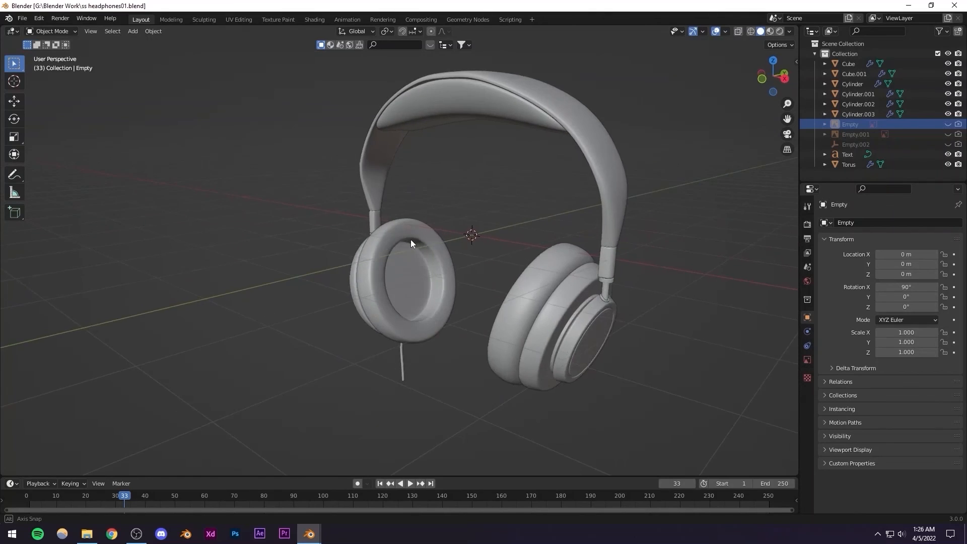